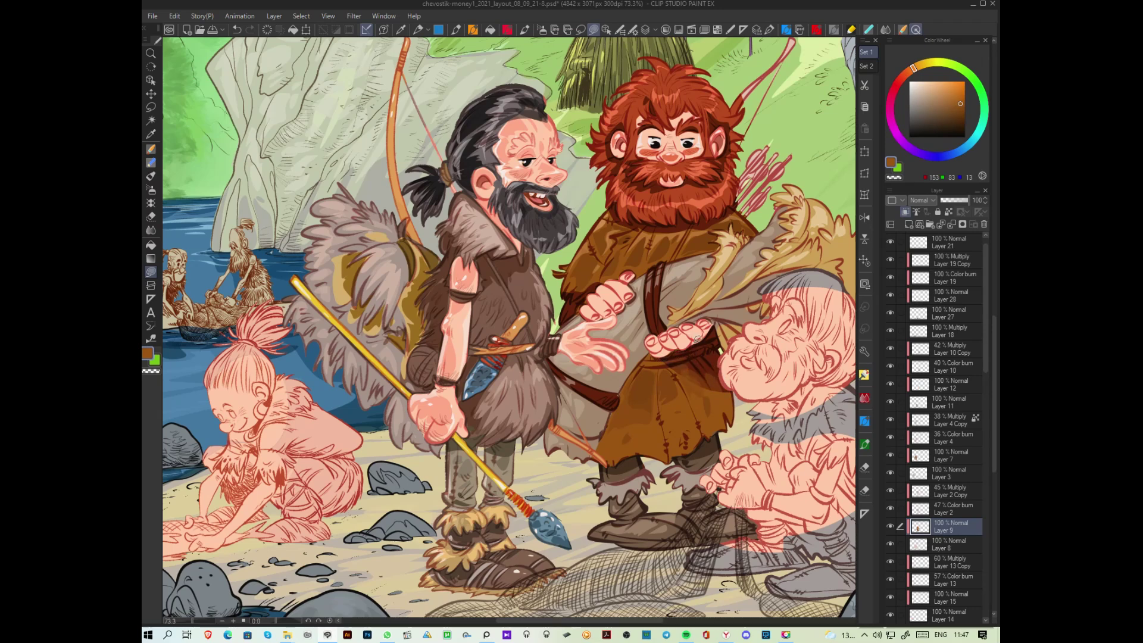
# Step: Lasso-fill deep brown fold shadows on the grey cloak below the dark strap, undoing stray strokes
pyautogui.click(960, 89)
pyautogui.keyDown('alt'); pyautogui.click(768, 262); pyautogui.keyUp('alt')
pyautogui.moveTo(705, 314)
pyautogui.mouseDown()
pyautogui.moveTo(738, 317)
pyautogui.moveTo(760, 302)
pyautogui.moveTo(709, 308)
pyautogui.moveTo(756, 284)
pyautogui.mouseUp()
pyautogui.hotkey('ctrl', 'z')
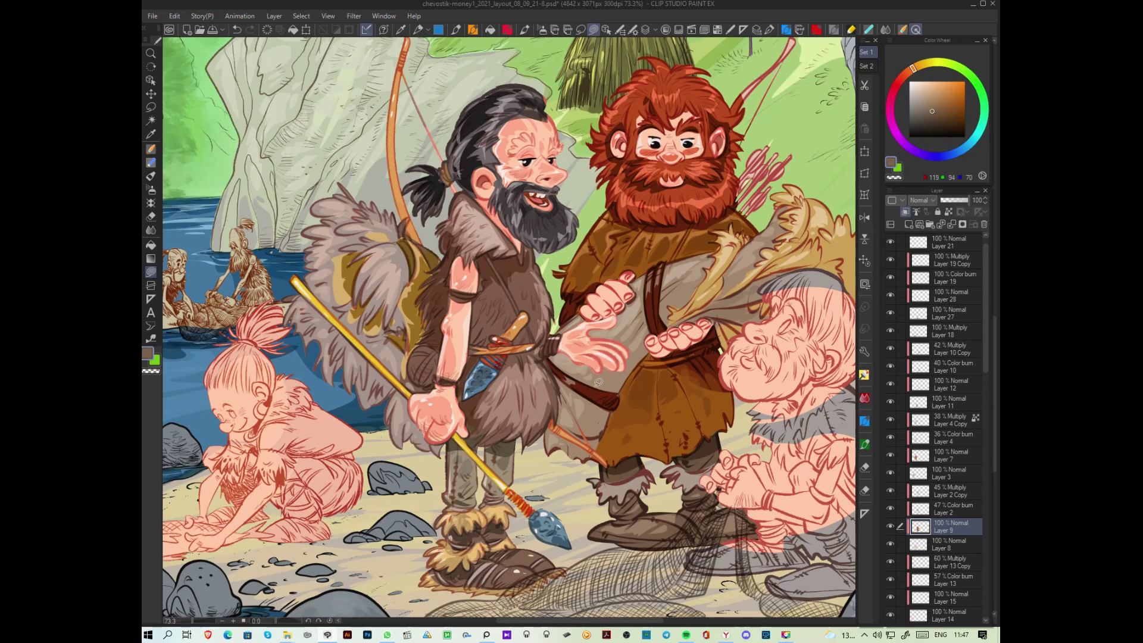
pyautogui.moveTo(587, 402)
pyautogui.mouseDown()
pyautogui.moveTo(586, 416)
pyautogui.moveTo(603, 409)
pyautogui.mouseUp()
pyautogui.hotkey('ctrl', 'z')
pyautogui.click(932, 119)
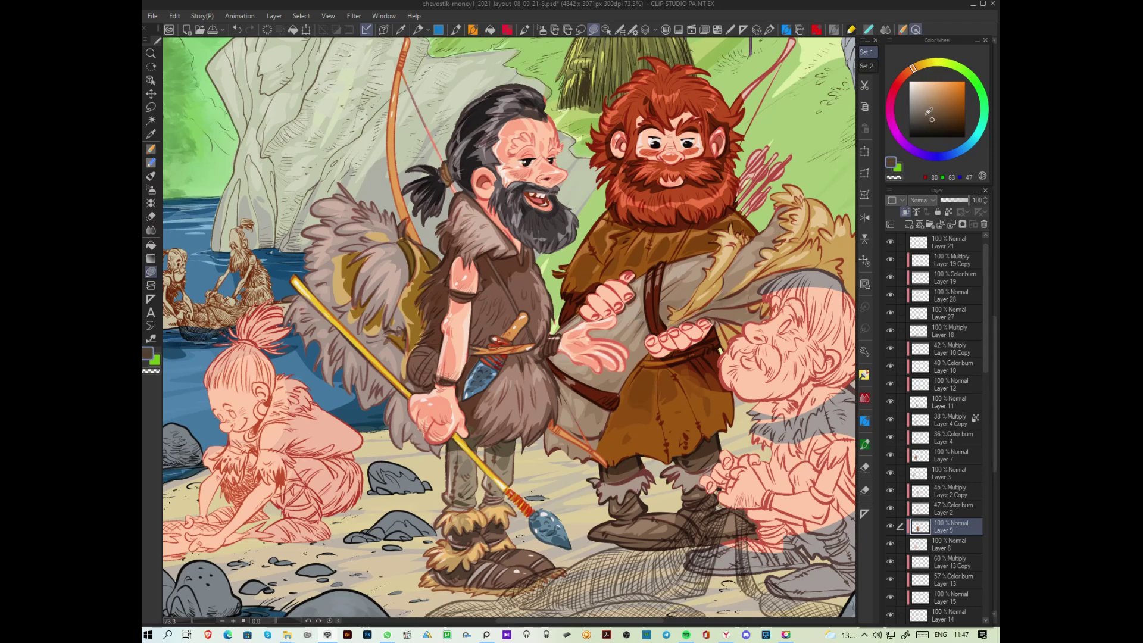
pyautogui.moveTo(744, 295); pyautogui.dragTo(742, 310)
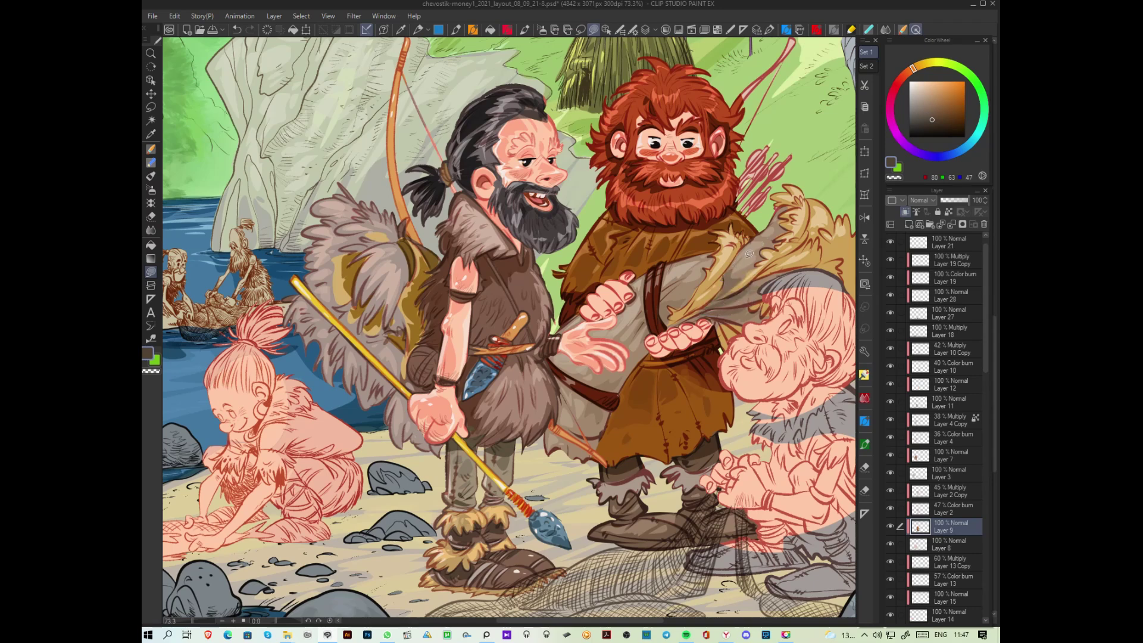
# Step: Pick a darker tan and fill a short shading shape near the old man's head
pyautogui.moveTo(806, 334); pyautogui.dragTo(634, 377)
pyautogui.keyDown('alt'); pyautogui.click(661, 295); pyautogui.keyUp('alt')
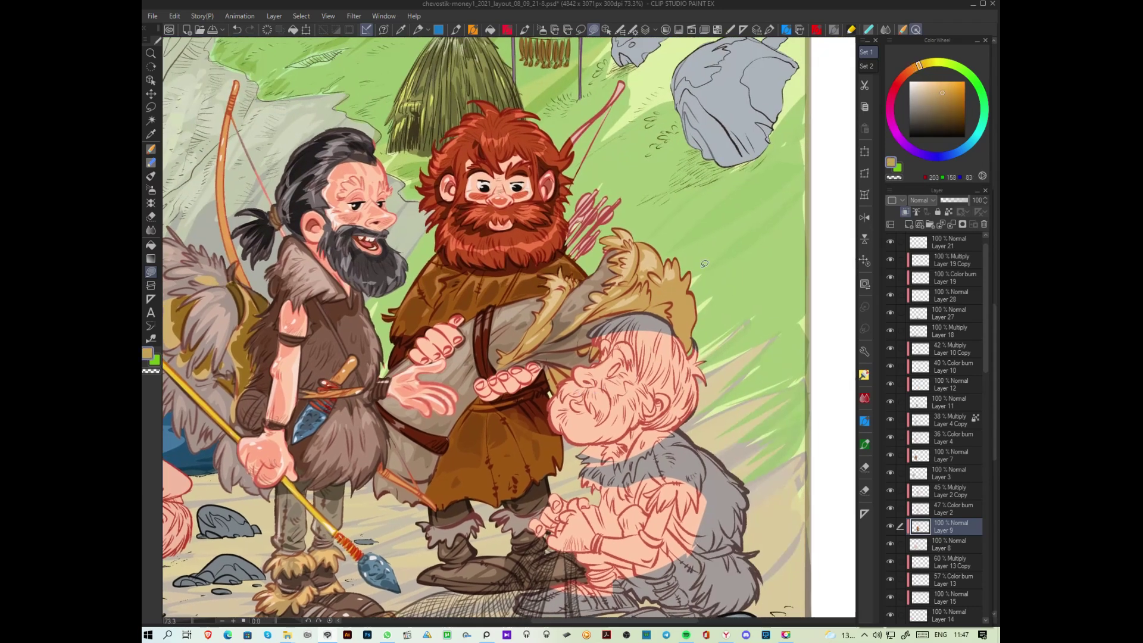
pyautogui.moveTo(941, 94); pyautogui.dragTo(946, 101)
pyautogui.moveTo(649, 303)
pyautogui.mouseDown()
pyautogui.moveTo(672, 318)
pyautogui.moveTo(688, 315)
pyautogui.moveTo(682, 294)
pyautogui.moveTo(651, 305)
pyautogui.mouseUp()
pyautogui.click(955, 113)
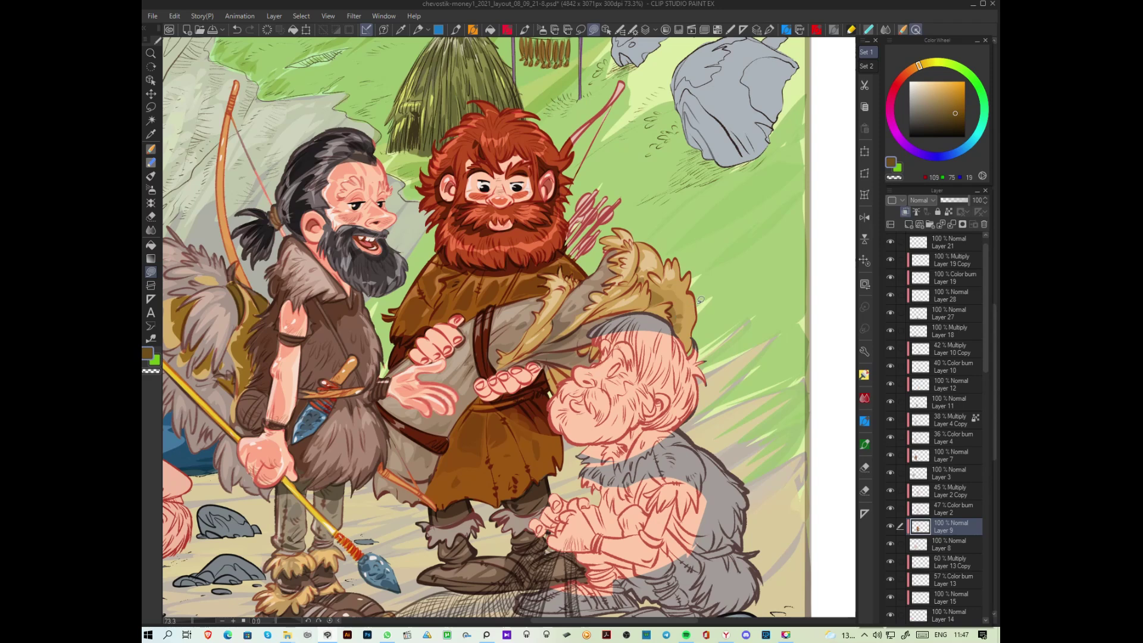
# Step: Sample the fur and robe, adjusting them to pale peach and lighter orange-brown, and sample hillside green
pyautogui.keyDown('alt'); pyautogui.click(673, 271); pyautogui.keyUp('alt')
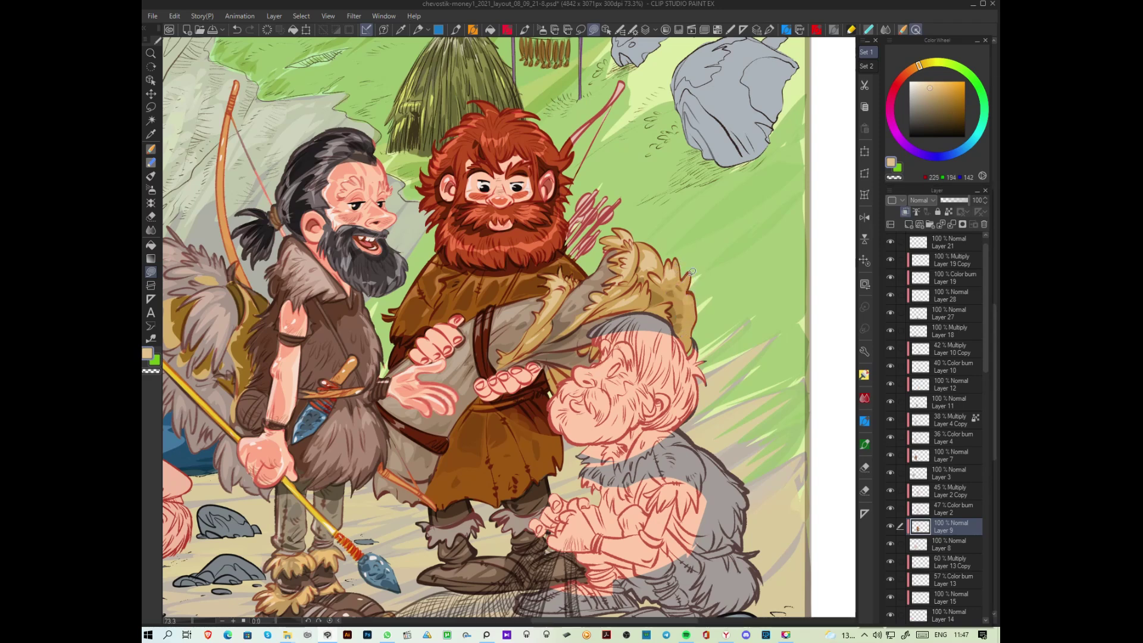
pyautogui.click(931, 85)
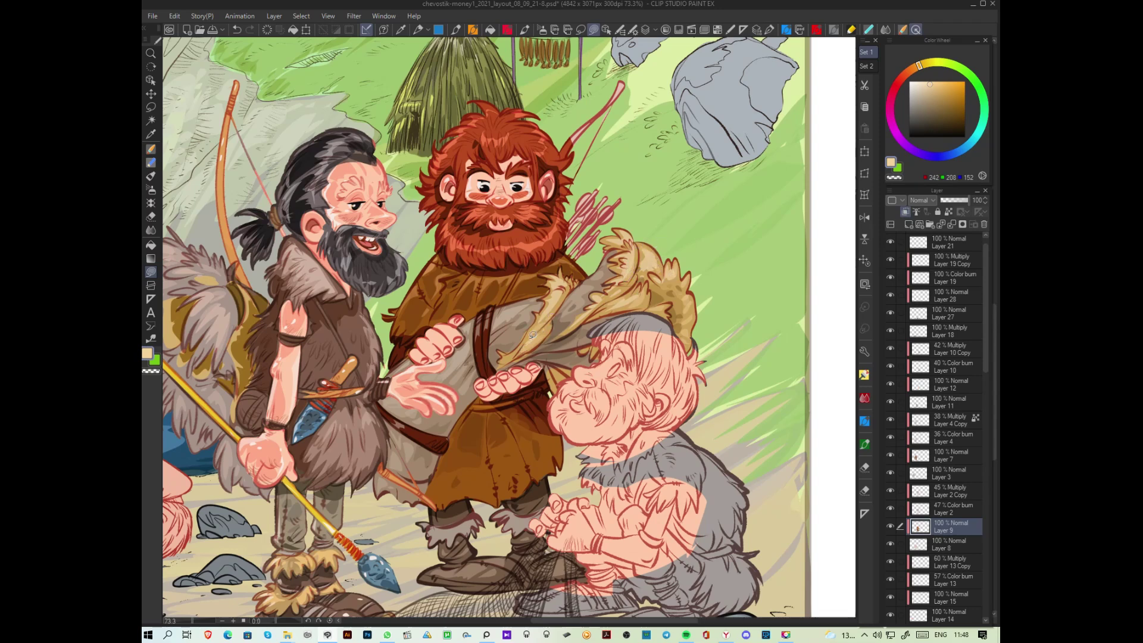
pyautogui.keyDown('alt'); pyautogui.click(527, 432); pyautogui.keyUp('alt')
pyautogui.moveTo(960, 102); pyautogui.dragTo(954, 96)
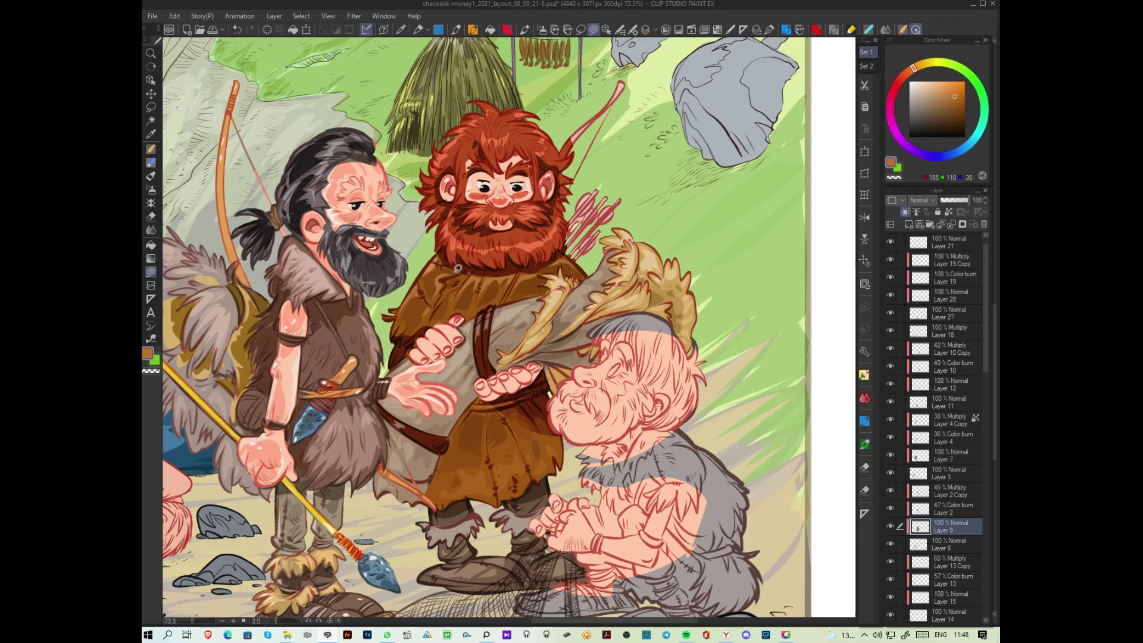
pyautogui.keyDown('alt'); pyautogui.click(749, 201); pyautogui.keyUp('alt')
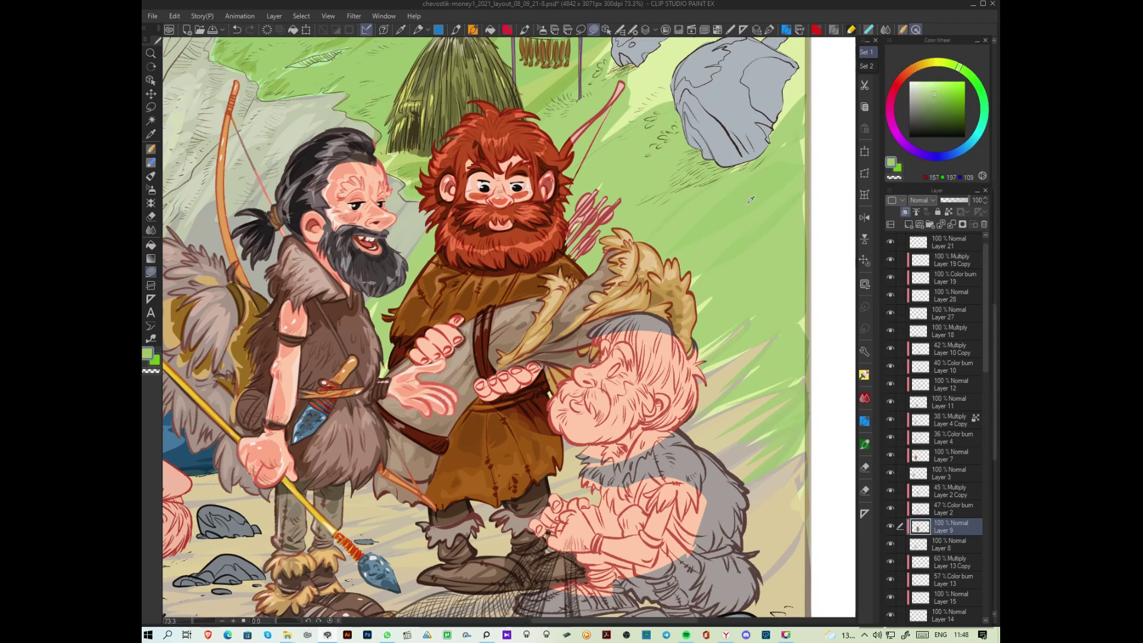
# Step: On Layer 46, fill darker green patches over the grass right of the fur and the hillside
pyautogui.click(940, 102)
pyautogui.keyDown('ctrl'); pyautogui.keyDown('shift'); pyautogui.click(765, 259); pyautogui.keyUp('shift'); pyautogui.keyUp('ctrl')
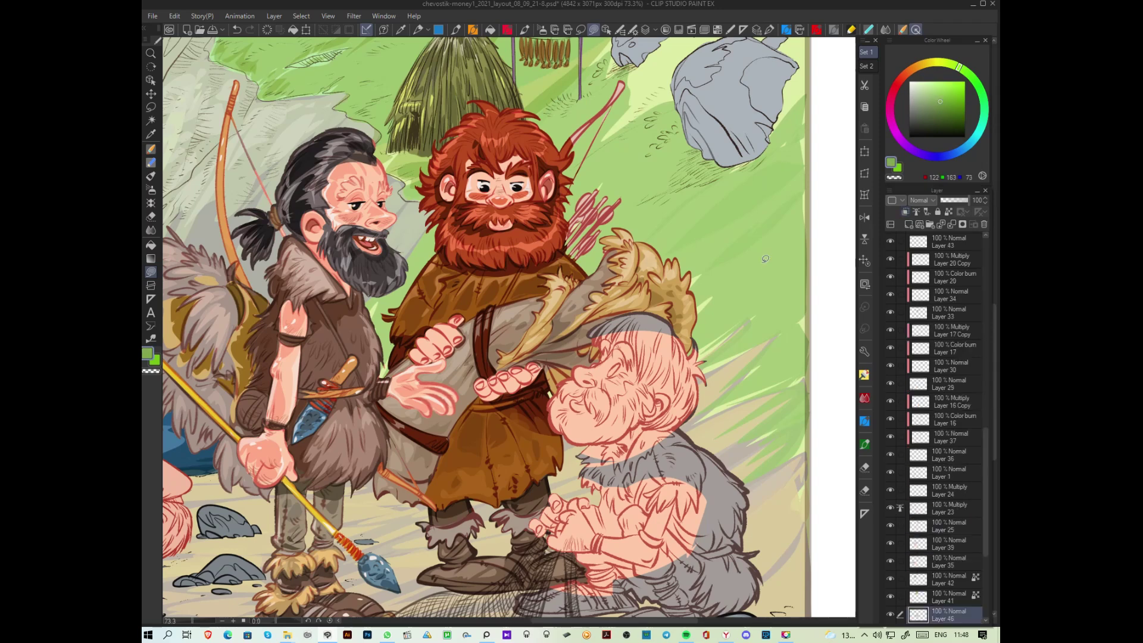
pyautogui.moveTo(728, 323)
pyautogui.mouseDown()
pyautogui.moveTo(683, 371)
pyautogui.moveTo(746, 321)
pyautogui.moveTo(696, 368)
pyautogui.moveTo(712, 372)
pyautogui.moveTo(807, 307)
pyautogui.moveTo(813, 282)
pyautogui.moveTo(784, 270)
pyautogui.moveTo(783, 253)
pyautogui.moveTo(720, 298)
pyautogui.mouseUp()
pyautogui.moveTo(773, 341); pyautogui.dragTo(691, 420)
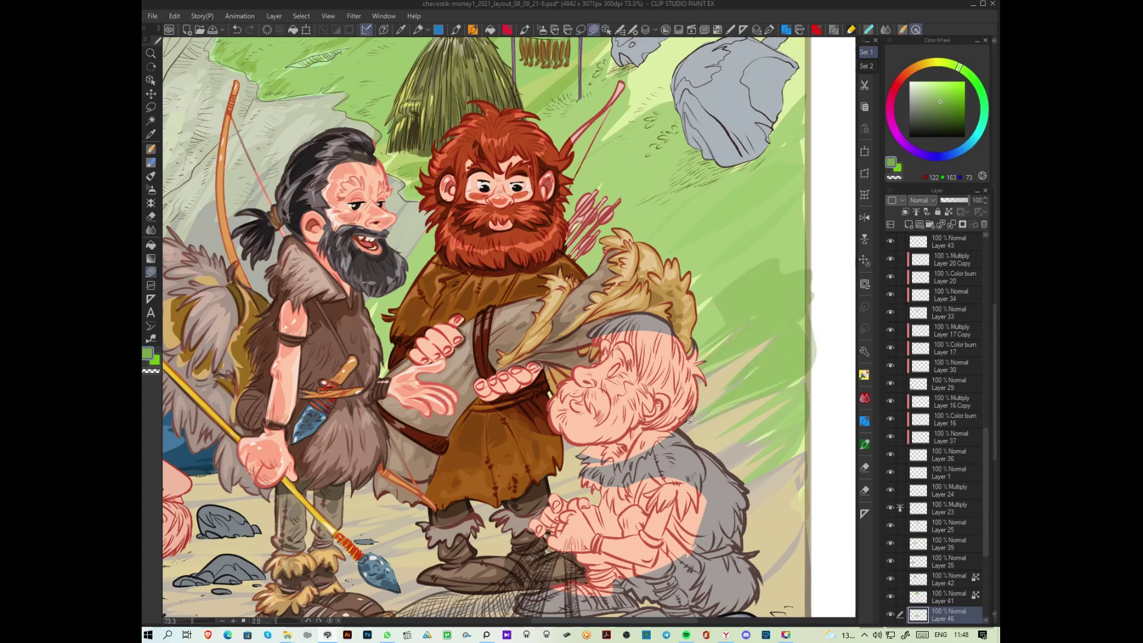
pyautogui.moveTo(734, 325)
pyautogui.mouseDown()
pyautogui.moveTo(697, 379)
pyautogui.moveTo(727, 360)
pyautogui.mouseUp()
pyautogui.moveTo(790, 287)
pyautogui.mouseDown()
pyautogui.moveTo(746, 312)
pyautogui.moveTo(785, 298)
pyautogui.mouseUp()
pyautogui.moveTo(792, 287)
pyautogui.mouseDown()
pyautogui.moveTo(804, 288)
pyautogui.moveTo(762, 354)
pyautogui.moveTo(816, 337)
pyautogui.mouseUp()
# Step: Add darker and lower green grass patches and a shadow beneath the grey boulder
pyautogui.moveTo(781, 266)
pyautogui.mouseDown()
pyautogui.moveTo(708, 297)
pyautogui.moveTo(688, 329)
pyautogui.moveTo(722, 325)
pyautogui.moveTo(778, 275)
pyautogui.moveTo(755, 244)
pyautogui.moveTo(718, 266)
pyautogui.moveTo(767, 251)
pyautogui.moveTo(802, 199)
pyautogui.mouseUp()
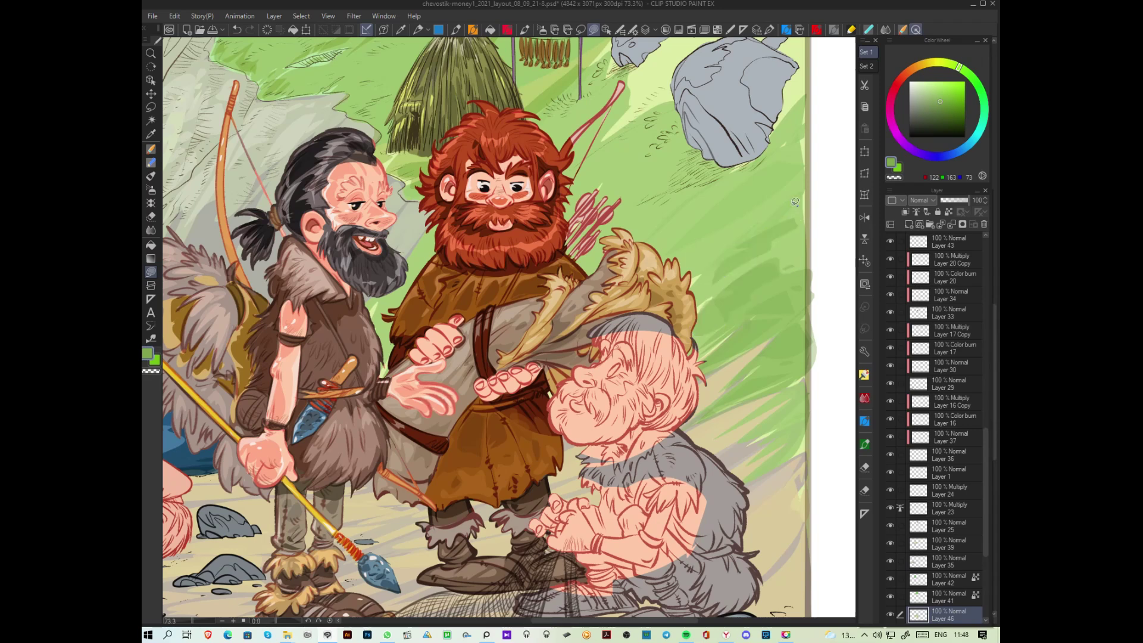
pyautogui.moveTo(801, 386)
pyautogui.mouseDown()
pyautogui.moveTo(737, 425)
pyautogui.moveTo(782, 406)
pyautogui.moveTo(786, 415)
pyautogui.mouseUp()
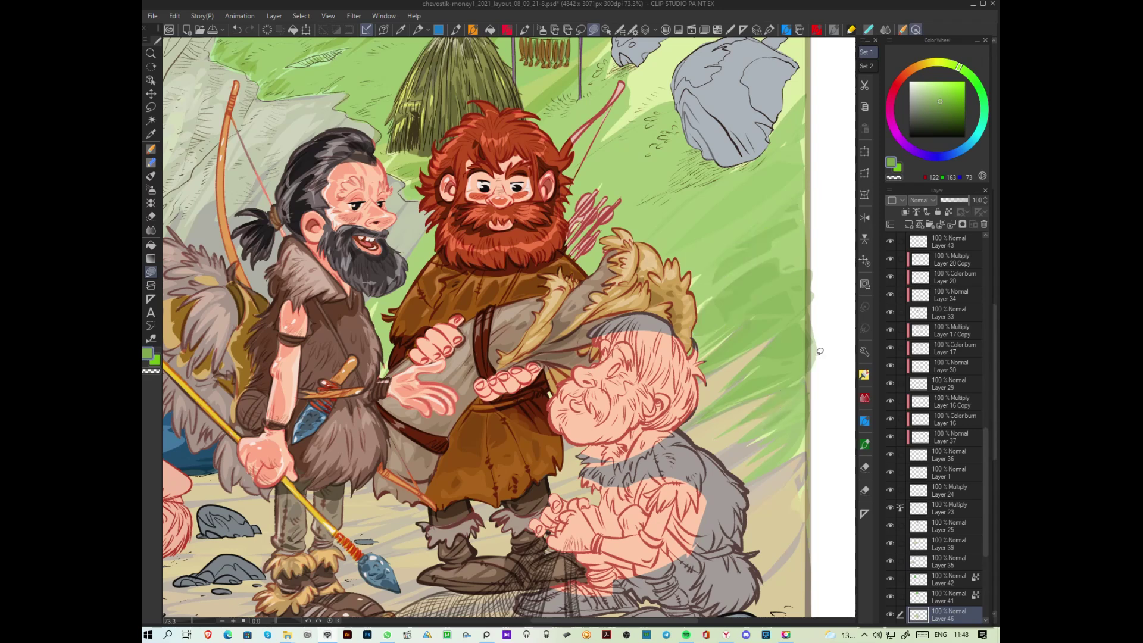
pyautogui.moveTo(732, 161)
pyautogui.mouseDown()
pyautogui.moveTo(667, 170)
pyautogui.moveTo(712, 156)
pyautogui.moveTo(730, 163)
pyautogui.mouseUp()
pyautogui.moveTo(733, 160)
pyautogui.mouseDown()
pyautogui.moveTo(718, 159)
pyautogui.moveTo(740, 162)
pyautogui.mouseUp()
pyautogui.moveTo(777, 120); pyautogui.dragTo(672, 335)
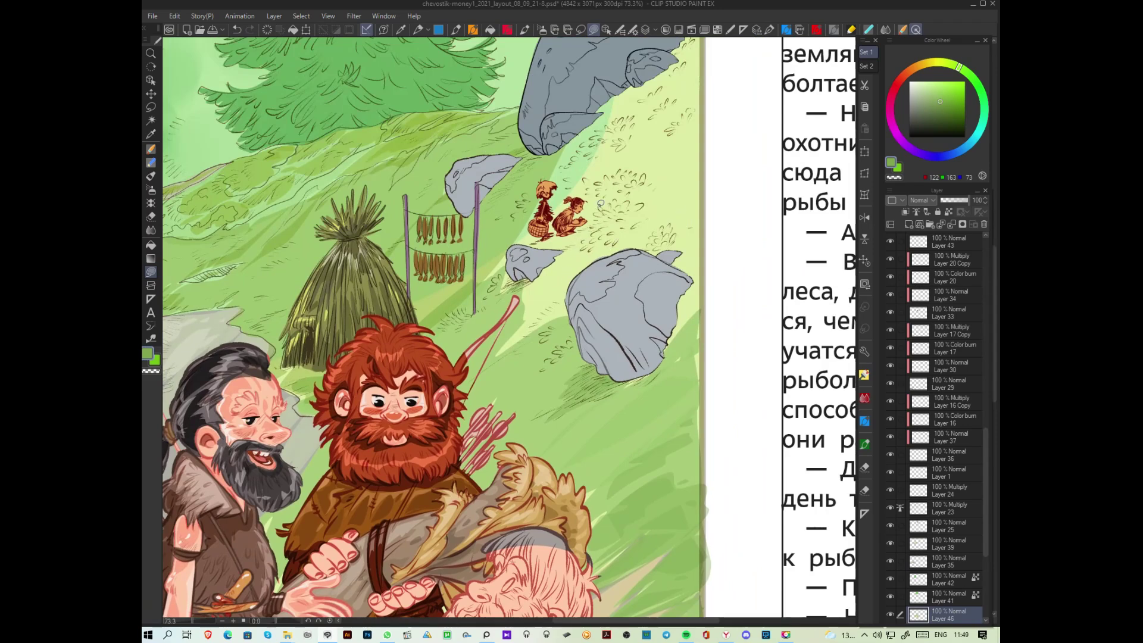
# Step: Fill dark green shadows along the upper rock and tree trunk, extending the small rock's grey toward the pole
pyautogui.moveTo(634, 85)
pyautogui.mouseDown()
pyautogui.moveTo(544, 178)
pyautogui.moveTo(484, 268)
pyautogui.moveTo(483, 309)
pyautogui.moveTo(529, 290)
pyautogui.moveTo(522, 403)
pyautogui.moveTo(705, 292)
pyautogui.moveTo(709, 129)
pyautogui.moveTo(681, 39)
pyautogui.moveTo(640, 222)
pyautogui.moveTo(664, 181)
pyautogui.moveTo(574, 252)
pyautogui.mouseUp()
pyautogui.moveTo(518, 307)
pyautogui.mouseDown()
pyautogui.moveTo(562, 297)
pyautogui.moveTo(625, 243)
pyautogui.moveTo(658, 189)
pyautogui.mouseUp()
pyautogui.moveTo(662, 146)
pyautogui.mouseDown()
pyautogui.moveTo(667, 115)
pyautogui.moveTo(659, 160)
pyautogui.moveTo(668, 131)
pyautogui.moveTo(658, 101)
pyautogui.moveTo(666, 131)
pyautogui.moveTo(666, 121)
pyautogui.moveTo(662, 146)
pyautogui.mouseUp()
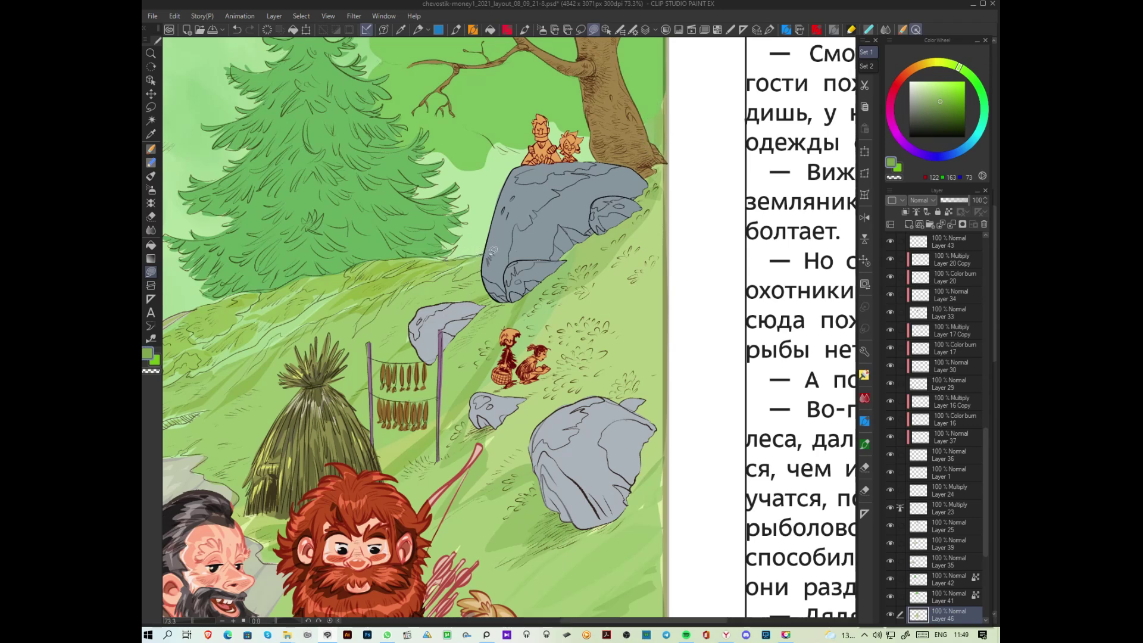
pyautogui.moveTo(950, 102); pyautogui.dragTo(955, 109)
pyautogui.moveTo(499, 296)
pyautogui.mouseDown()
pyautogui.moveTo(432, 333)
pyautogui.moveTo(406, 378)
pyautogui.moveTo(483, 309)
pyautogui.mouseUp()
pyautogui.moveTo(405, 384); pyautogui.dragTo(492, 315)
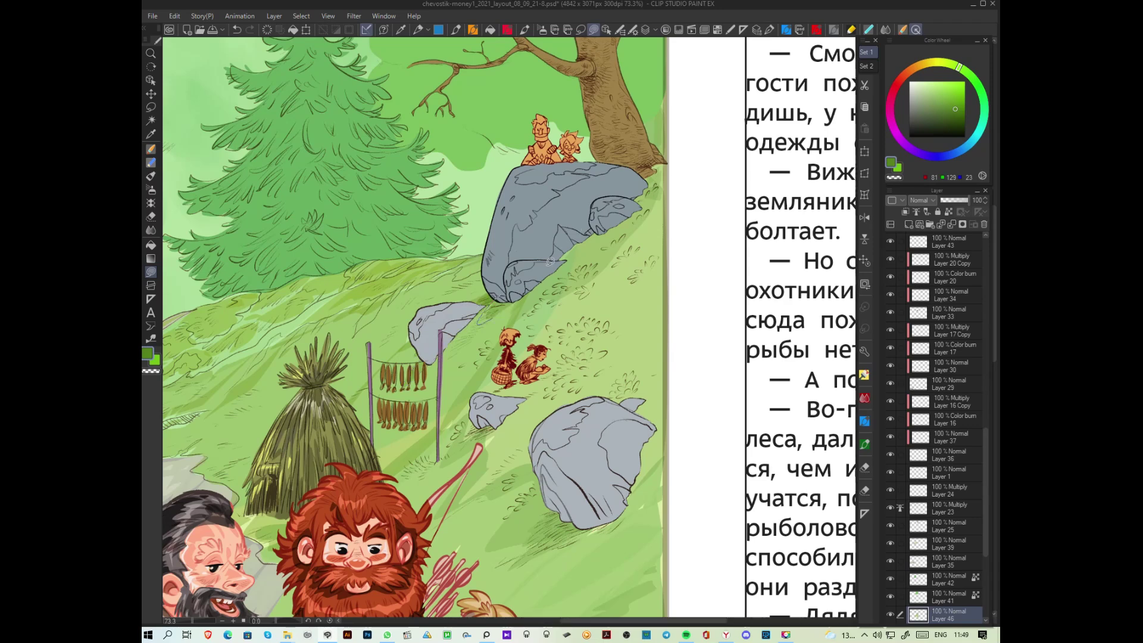
# Step: Add a darker green shadow below the big rock and outline shadows at both rocks' bases
pyautogui.keyDown('alt'); pyautogui.click(497, 293); pyautogui.keyUp('alt')
pyautogui.moveTo(507, 288); pyautogui.dragTo(532, 283)
pyautogui.moveTo(425, 361)
pyautogui.mouseDown()
pyautogui.moveTo(441, 344)
pyautogui.moveTo(427, 357)
pyautogui.mouseUp()
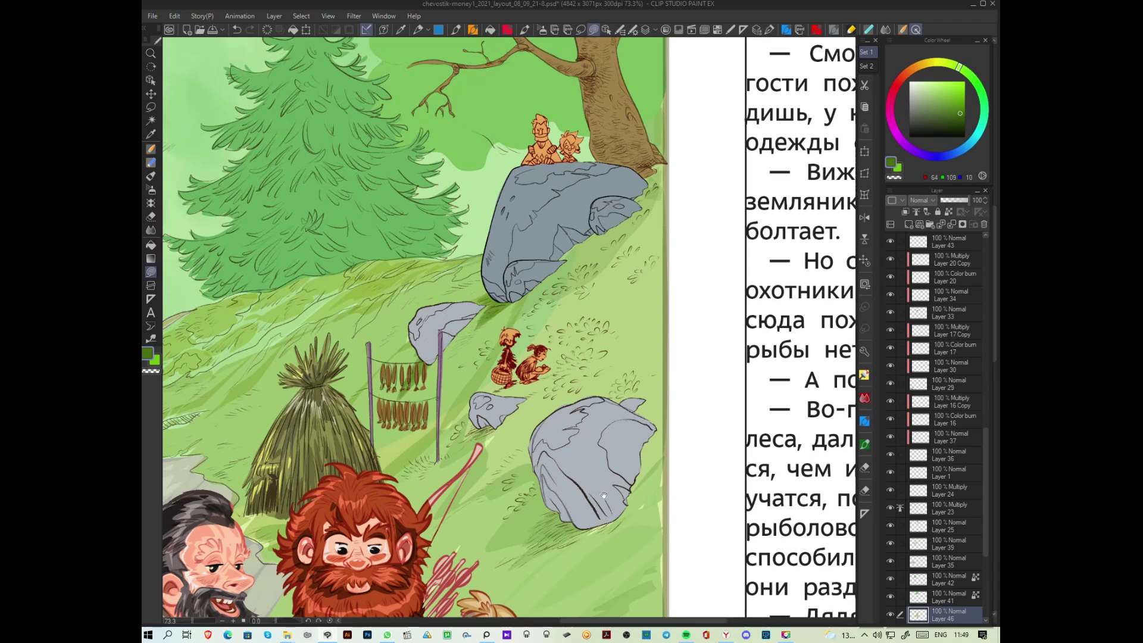
pyautogui.moveTo(596, 472); pyautogui.dragTo(606, 367)
pyautogui.moveTo(536, 419); pyautogui.dragTo(521, 446)
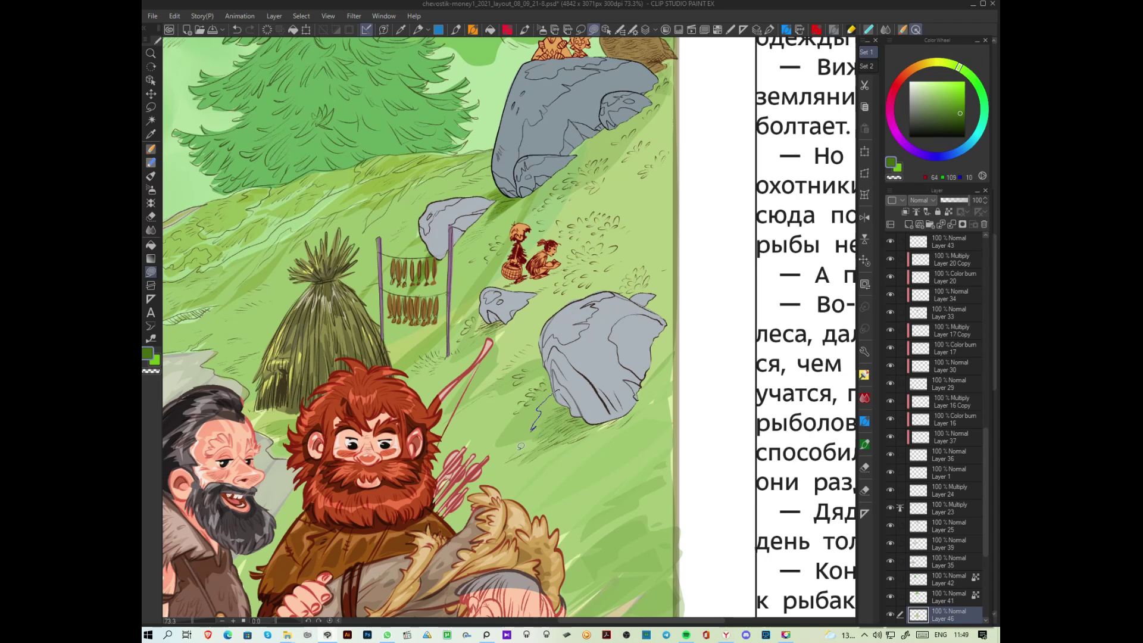
# Step: Fill green shadow patches beside the big and small rocks and along the page edge
pyautogui.moveTo(618, 402)
pyautogui.mouseDown()
pyautogui.moveTo(604, 366)
pyautogui.moveTo(534, 428)
pyautogui.moveTo(570, 404)
pyautogui.mouseUp()
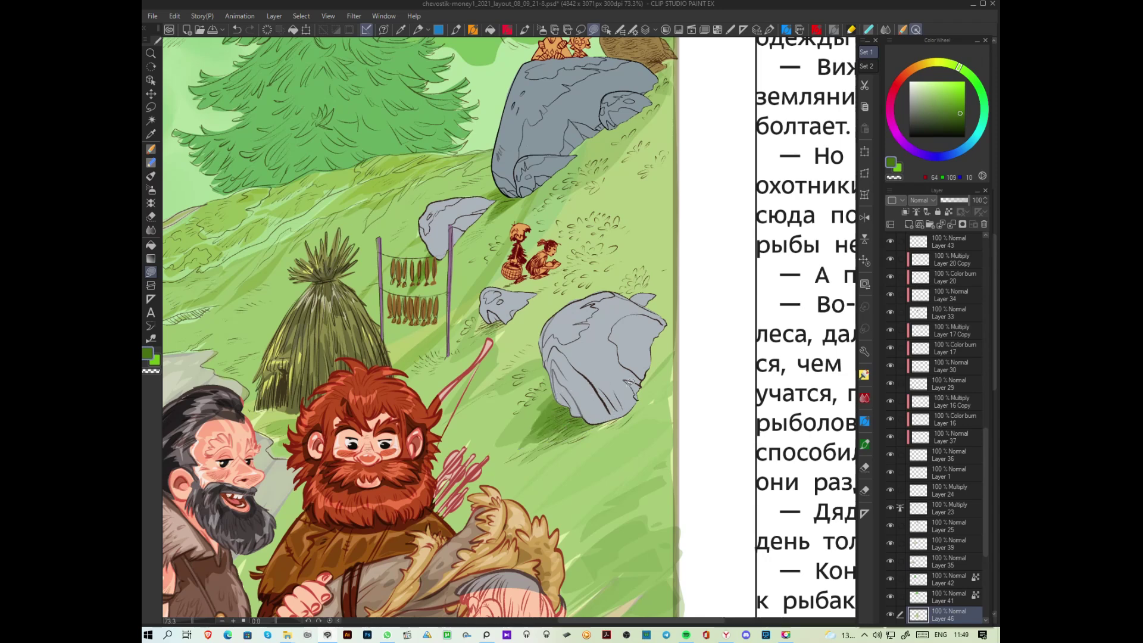
pyautogui.moveTo(468, 326); pyautogui.dragTo(476, 324)
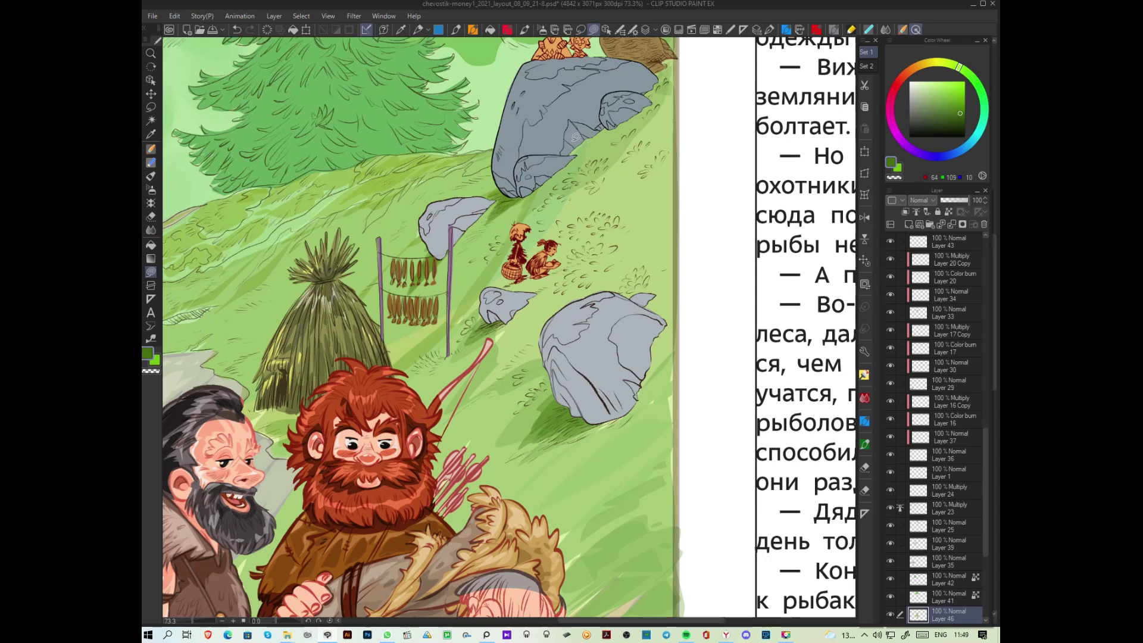
pyautogui.click(959, 108)
pyautogui.moveTo(614, 415)
pyautogui.mouseDown()
pyautogui.moveTo(585, 451)
pyautogui.moveTo(669, 386)
pyautogui.moveTo(642, 395)
pyautogui.mouseUp()
pyautogui.moveTo(668, 329)
pyautogui.mouseDown()
pyautogui.moveTo(683, 335)
pyautogui.moveTo(665, 376)
pyautogui.moveTo(677, 377)
pyautogui.moveTo(674, 394)
pyautogui.mouseUp()
pyautogui.moveTo(668, 290)
pyautogui.mouseDown()
pyautogui.moveTo(643, 310)
pyautogui.moveTo(678, 293)
pyautogui.moveTo(654, 346)
pyautogui.mouseUp()
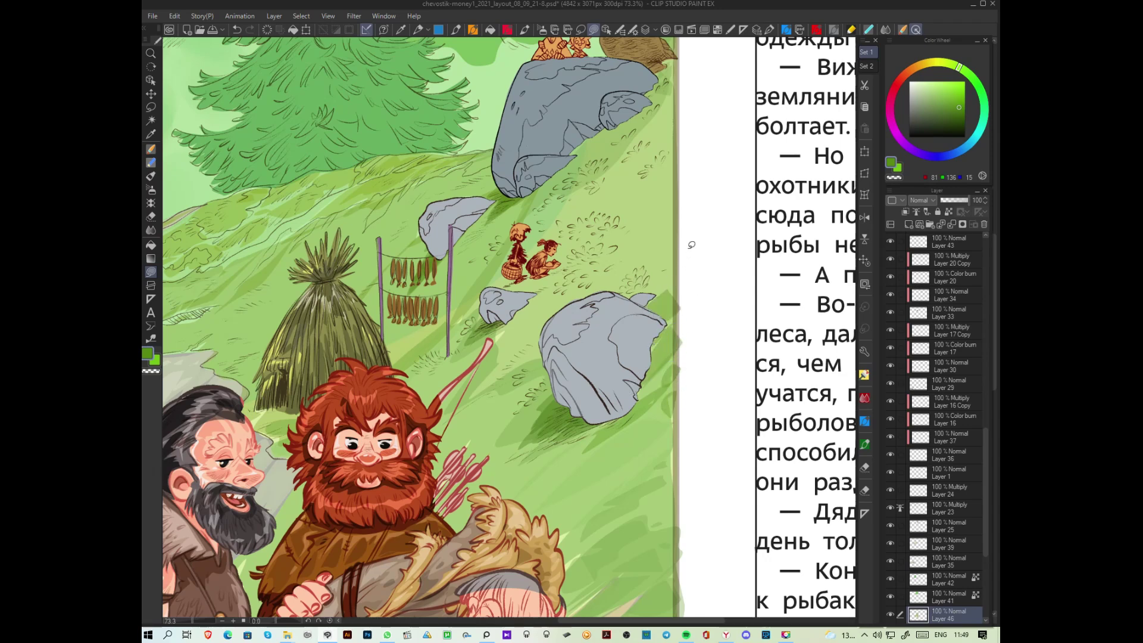
# Step: Add a brighter green patch by the grass tufts, then adjust toward a darker pure green
pyautogui.click(968, 73)
pyautogui.click(956, 104)
pyautogui.moveTo(576, 222)
pyautogui.mouseDown()
pyautogui.moveTo(573, 237)
pyautogui.moveTo(586, 226)
pyautogui.moveTo(572, 260)
pyautogui.moveTo(580, 249)
pyautogui.mouseUp()
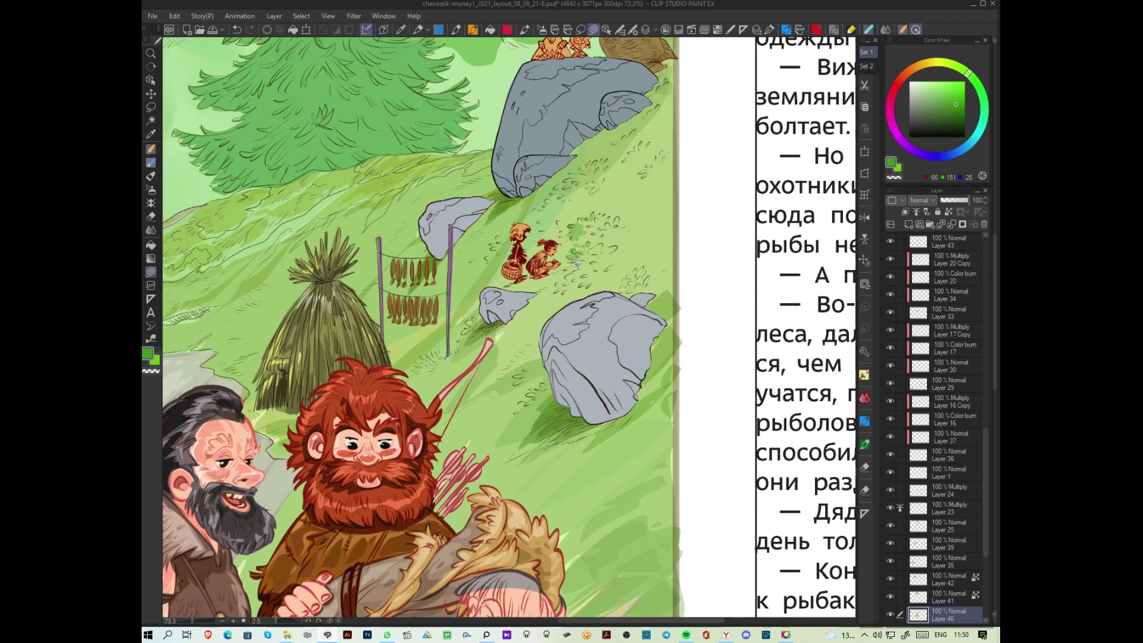
pyautogui.click(961, 105)
pyautogui.click(976, 82)
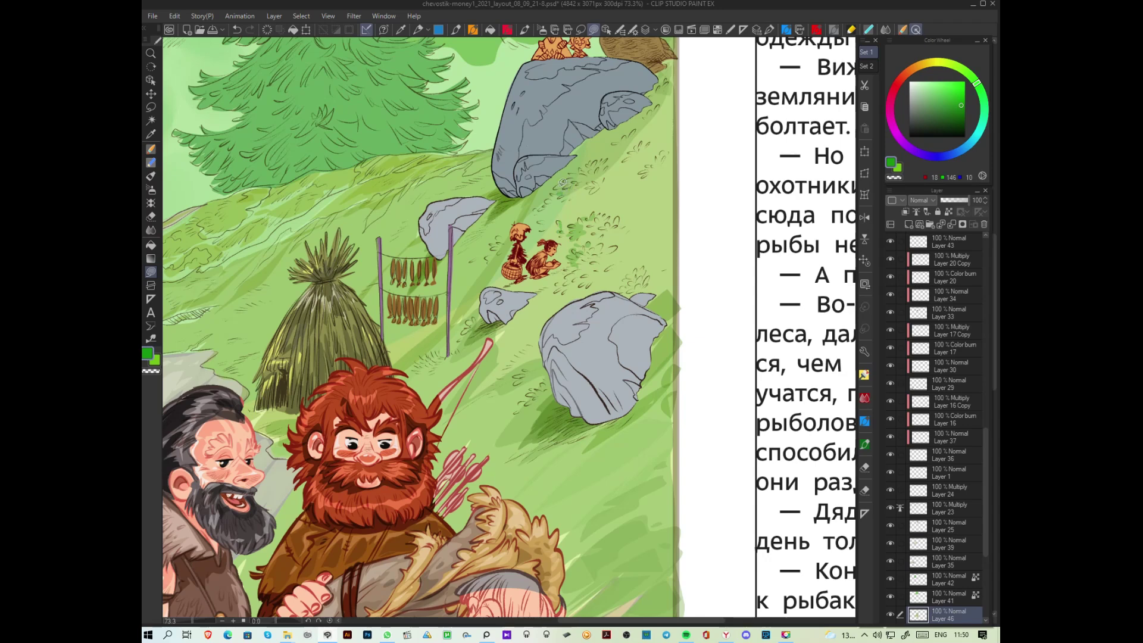
pyautogui.click(961, 112)
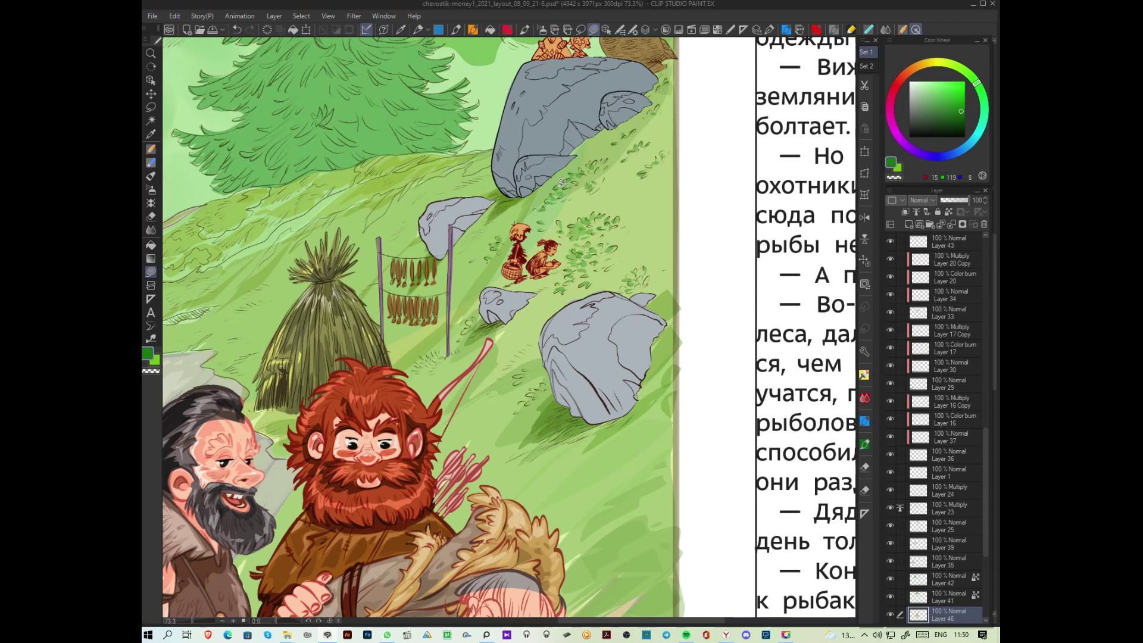
# Step: Fill darker green shadows along the upper rock, right of the lower rock, and between the rocks
pyautogui.moveTo(959, 104); pyautogui.dragTo(947, 103)
pyautogui.moveTo(592, 133)
pyautogui.mouseDown()
pyautogui.moveTo(525, 192)
pyautogui.moveTo(605, 130)
pyautogui.mouseUp()
pyautogui.moveTo(674, 319)
pyautogui.mouseDown()
pyautogui.moveTo(682, 306)
pyautogui.moveTo(648, 364)
pyautogui.mouseUp()
pyautogui.scroll(-1, 706, 296)
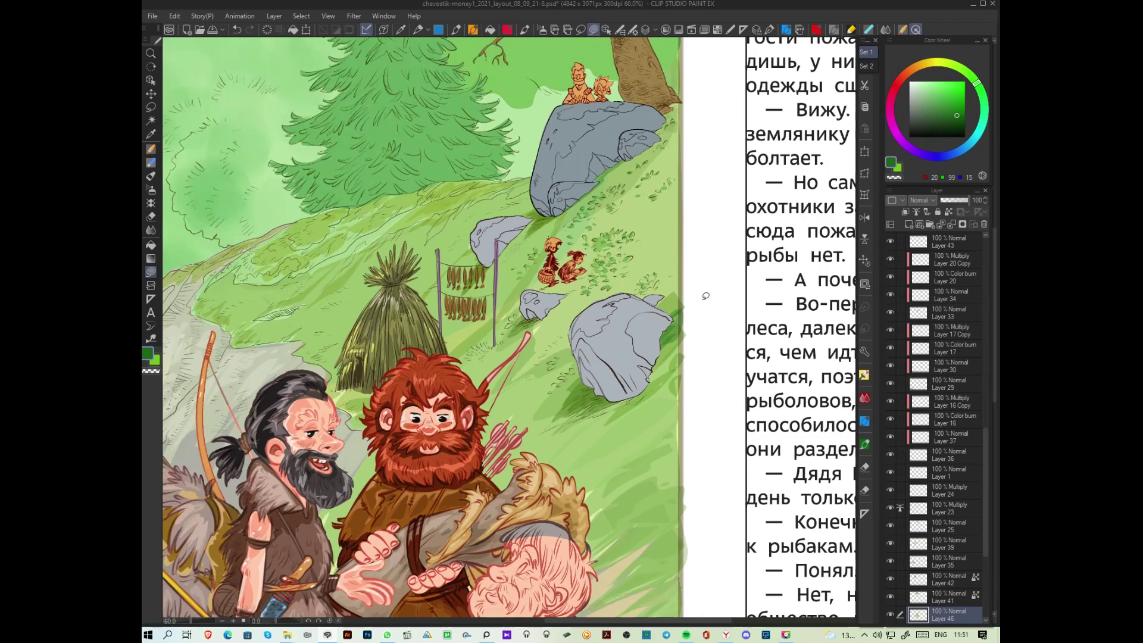
pyautogui.moveTo(544, 217); pyautogui.dragTo(548, 211)
pyautogui.scroll(-3, 563, 188)
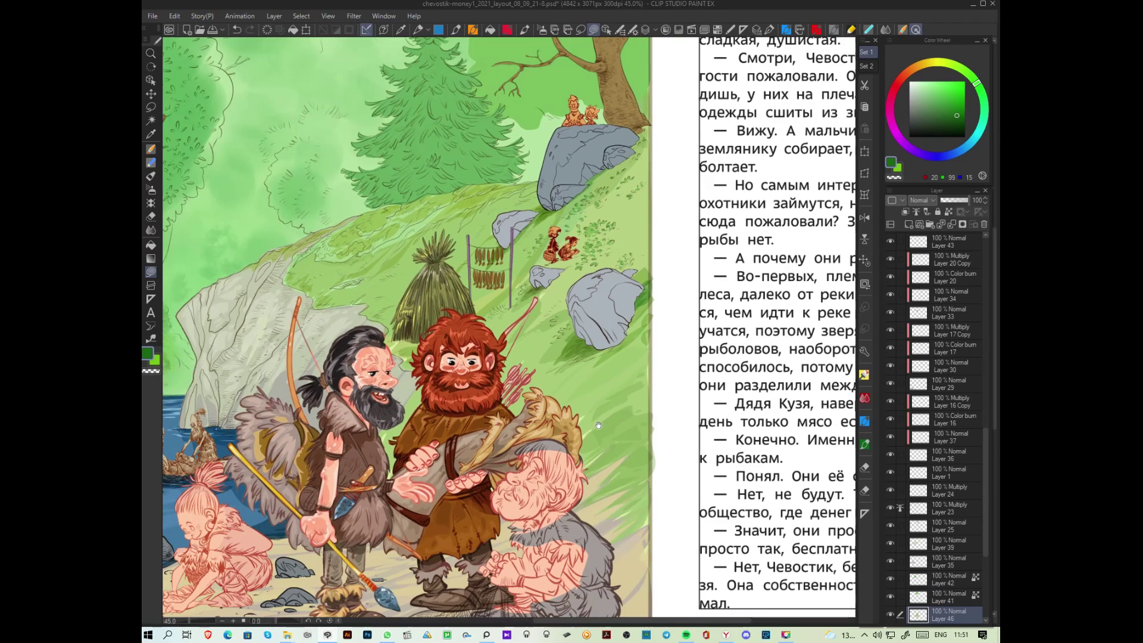
pyautogui.moveTo(594, 416); pyautogui.dragTo(737, 381)
pyautogui.scroll(3, 737, 381)
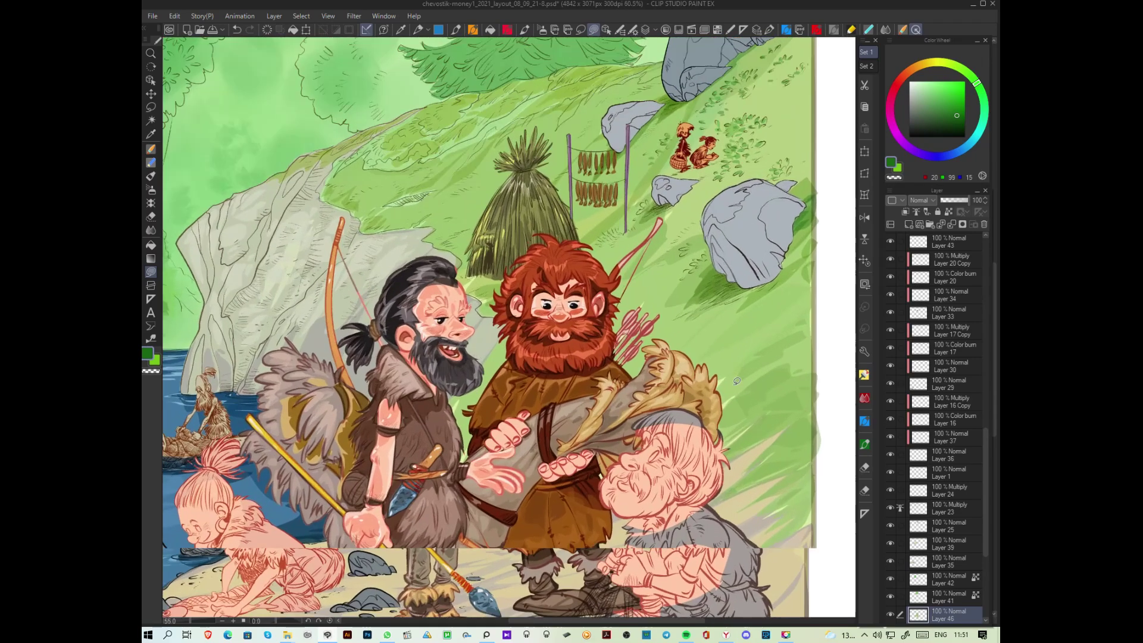
# Step: Fill hillside and boulder-side grass patches with a slightly darkened light grass green
pyautogui.keyDown('alt'); pyautogui.click(622, 203); pyautogui.keyUp('alt')
pyautogui.click(945, 102)
pyautogui.moveTo(602, 157); pyautogui.dragTo(577, 272)
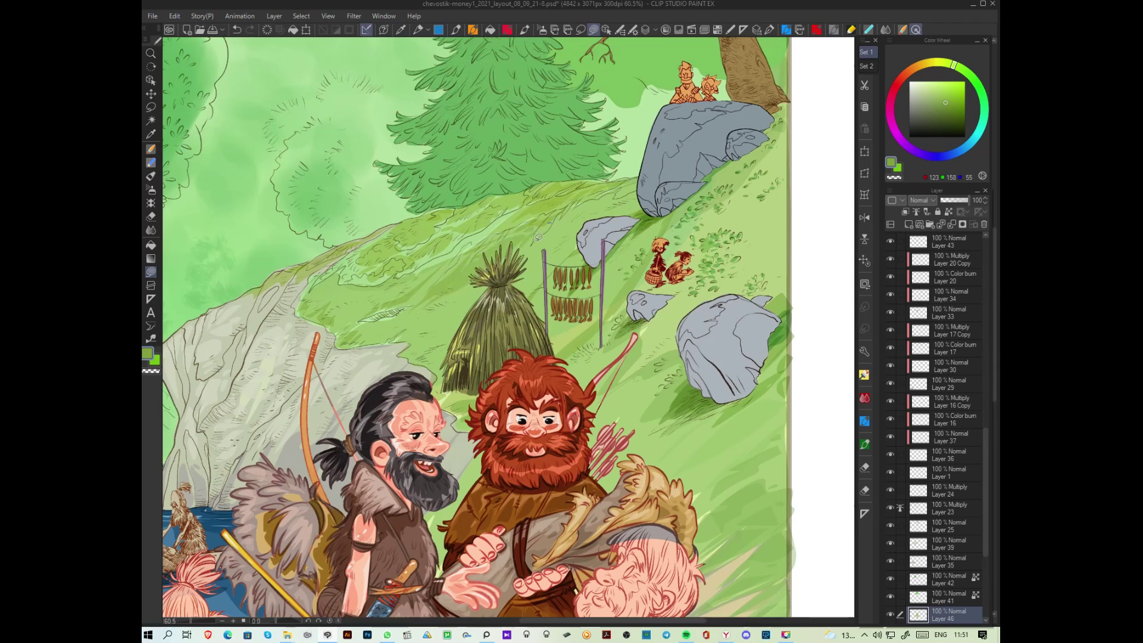
pyautogui.moveTo(581, 221); pyautogui.dragTo(612, 194)
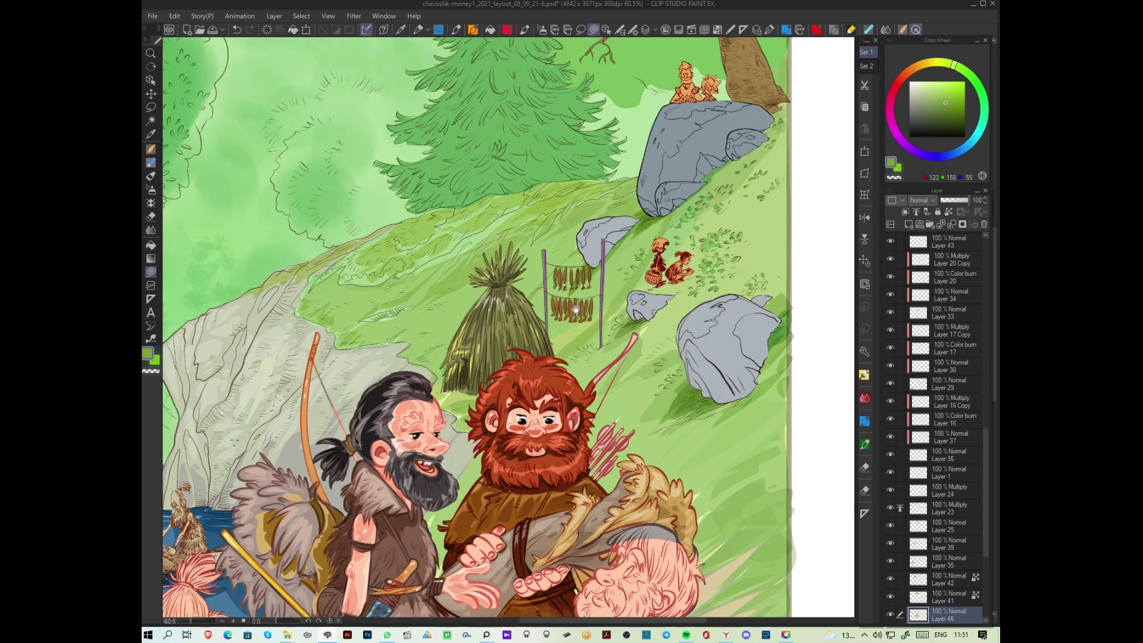
pyautogui.moveTo(576, 310); pyautogui.dragTo(675, 290)
pyautogui.moveTo(459, 265)
pyautogui.mouseDown()
pyautogui.moveTo(425, 280)
pyautogui.moveTo(463, 285)
pyautogui.moveTo(467, 262)
pyautogui.mouseUp()
pyautogui.moveTo(443, 264)
pyautogui.mouseDown()
pyautogui.moveTo(422, 277)
pyautogui.moveTo(437, 294)
pyautogui.mouseUp()
pyautogui.moveTo(497, 267)
pyautogui.mouseDown()
pyautogui.moveTo(416, 273)
pyautogui.moveTo(427, 264)
pyautogui.mouseUp()
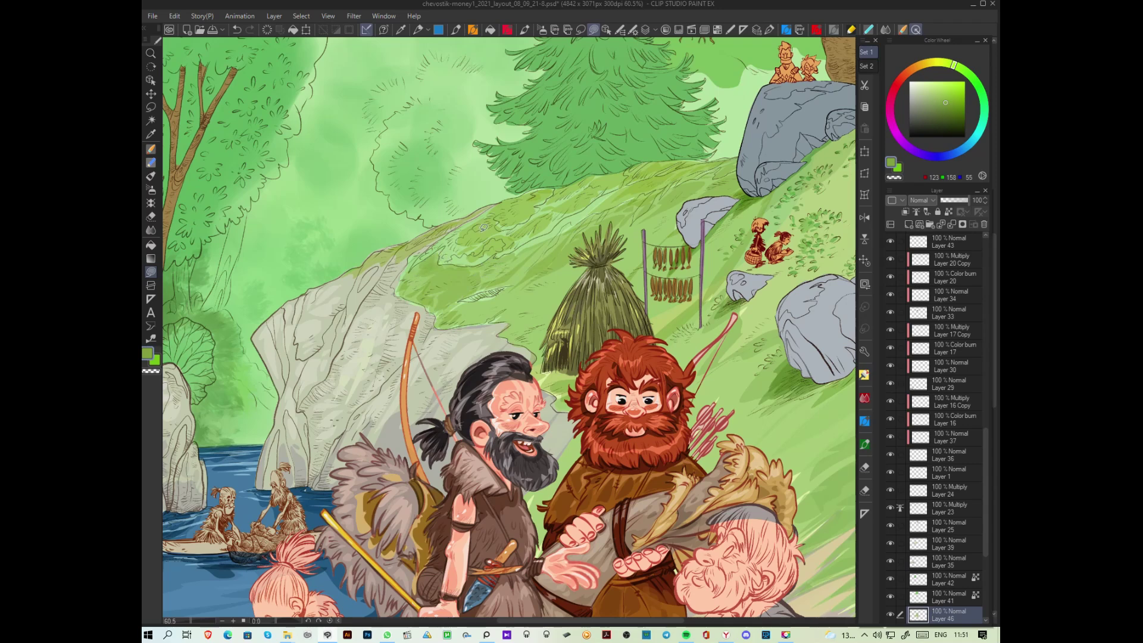
# Step: Paint green over the grass left of and above the hut and the yellowish patch below the rack
pyautogui.moveTo(483, 303)
pyautogui.mouseDown()
pyautogui.moveTo(460, 321)
pyautogui.moveTo(523, 287)
pyautogui.moveTo(491, 297)
pyautogui.moveTo(513, 303)
pyautogui.moveTo(500, 315)
pyautogui.moveTo(510, 316)
pyautogui.moveTo(551, 293)
pyautogui.moveTo(517, 302)
pyautogui.moveTo(564, 288)
pyautogui.moveTo(519, 316)
pyautogui.moveTo(518, 343)
pyautogui.moveTo(568, 307)
pyautogui.mouseUp()
pyautogui.moveTo(651, 237)
pyautogui.mouseDown()
pyautogui.moveTo(607, 266)
pyautogui.moveTo(653, 244)
pyautogui.moveTo(648, 256)
pyautogui.moveTo(678, 218)
pyautogui.moveTo(643, 230)
pyautogui.moveTo(721, 194)
pyautogui.mouseUp()
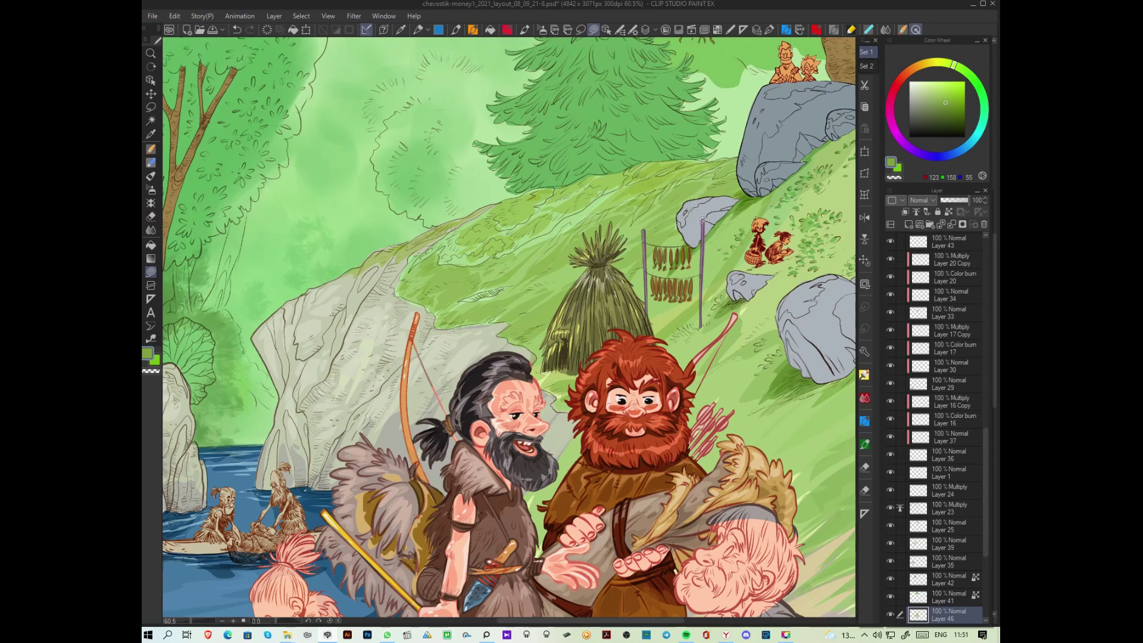
pyautogui.moveTo(641, 277)
pyautogui.mouseDown()
pyautogui.moveTo(709, 242)
pyautogui.moveTo(637, 297)
pyautogui.moveTo(686, 299)
pyautogui.moveTo(729, 234)
pyautogui.mouseUp()
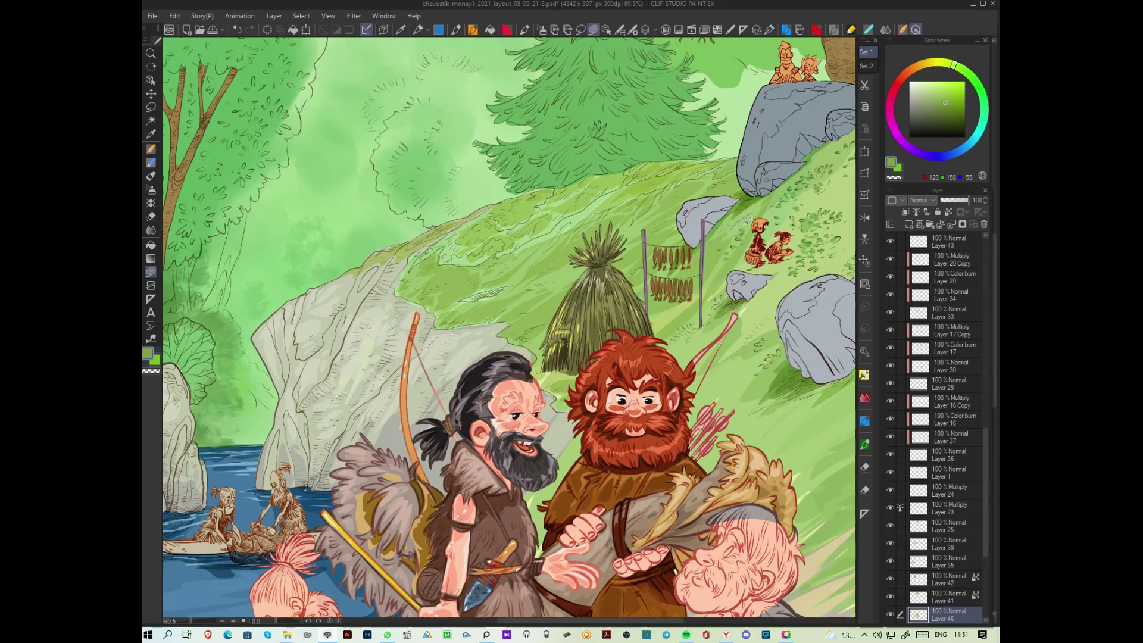
pyautogui.moveTo(621, 190)
pyautogui.mouseDown()
pyautogui.moveTo(575, 217)
pyautogui.moveTo(615, 197)
pyautogui.mouseUp()
pyautogui.moveTo(615, 201)
pyautogui.mouseDown()
pyautogui.moveTo(597, 212)
pyautogui.moveTo(591, 192)
pyautogui.moveTo(610, 181)
pyautogui.mouseUp()
pyautogui.moveTo(678, 300)
pyautogui.mouseDown()
pyautogui.moveTo(653, 335)
pyautogui.moveTo(712, 289)
pyautogui.moveTo(643, 320)
pyautogui.moveTo(710, 279)
pyautogui.mouseUp()
# Step: Mix much darker greens, undoing a stray line along the hut base, then sample light grass green
pyautogui.click(958, 111)
pyautogui.click(964, 71)
pyautogui.moveTo(965, 83); pyautogui.dragTo(969, 79)
pyautogui.moveTo(678, 324)
pyautogui.mouseDown()
pyautogui.moveTo(622, 349)
pyautogui.moveTo(543, 366)
pyautogui.moveTo(563, 382)
pyautogui.mouseUp()
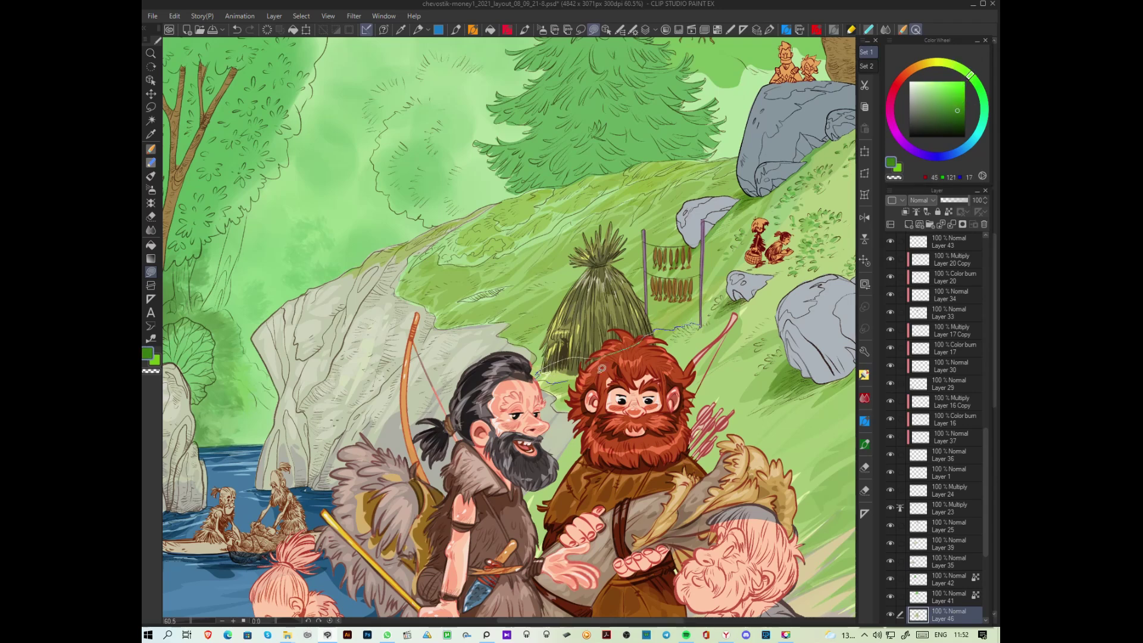
pyautogui.hotkey('ctrl', 'z')
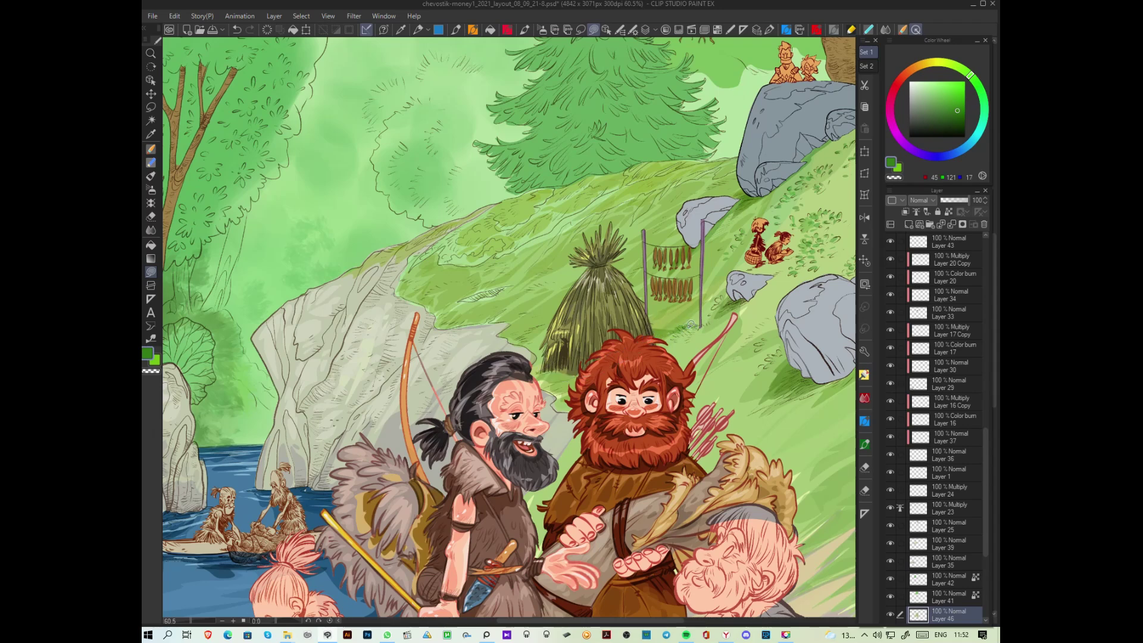
pyautogui.keyDown('alt'); pyautogui.click(595, 342); pyautogui.keyUp('alt')
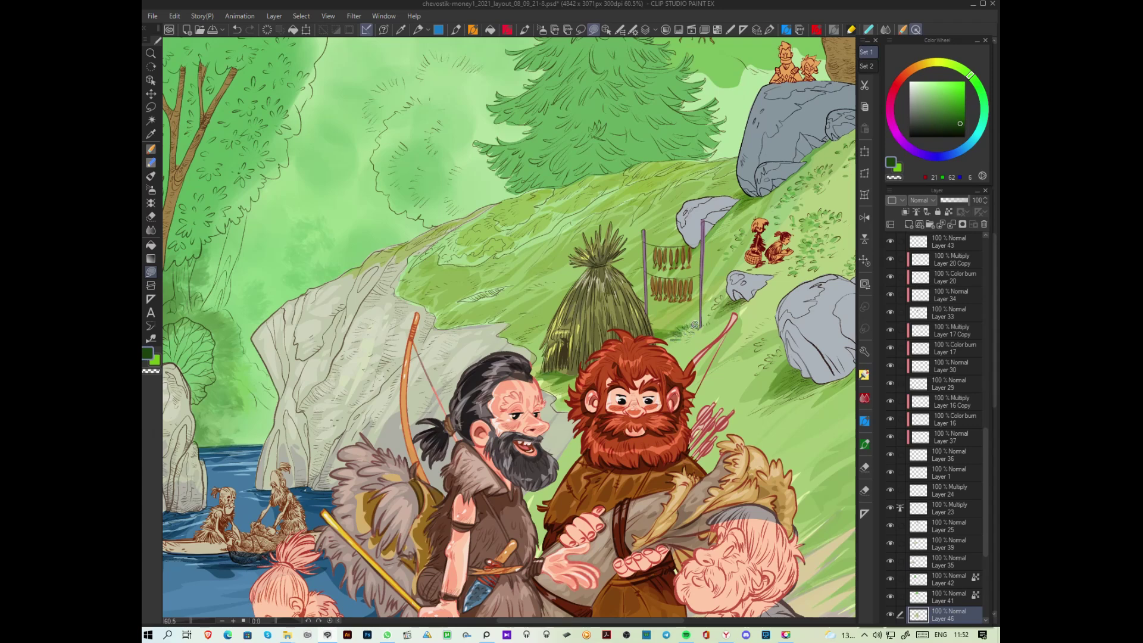
pyautogui.click(962, 128)
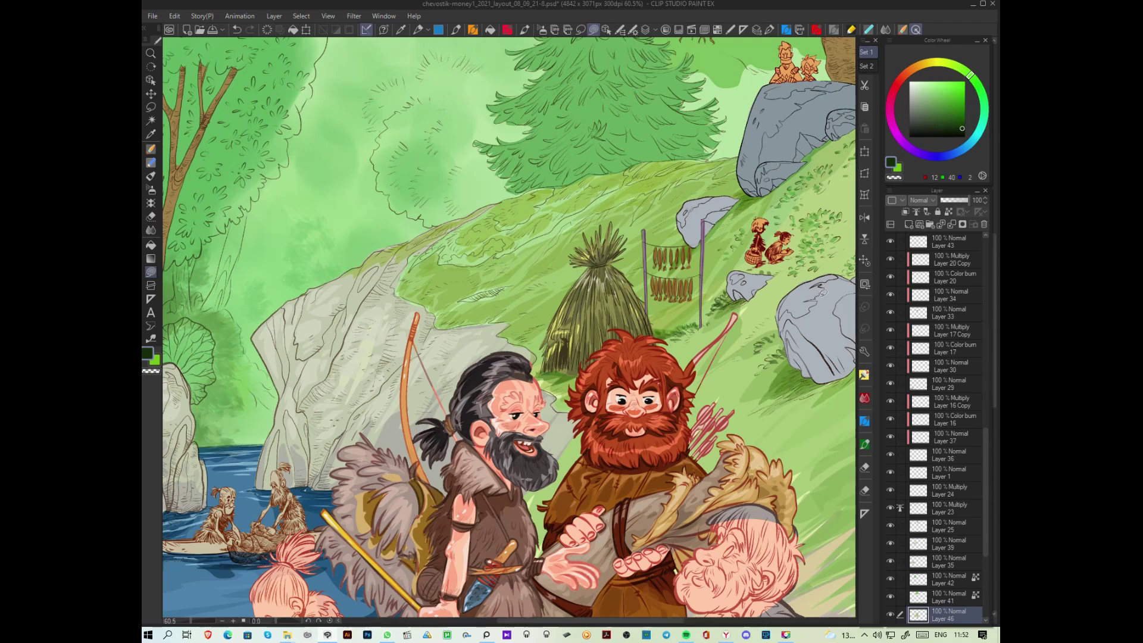
pyautogui.moveTo(781, 246); pyautogui.dragTo(715, 320)
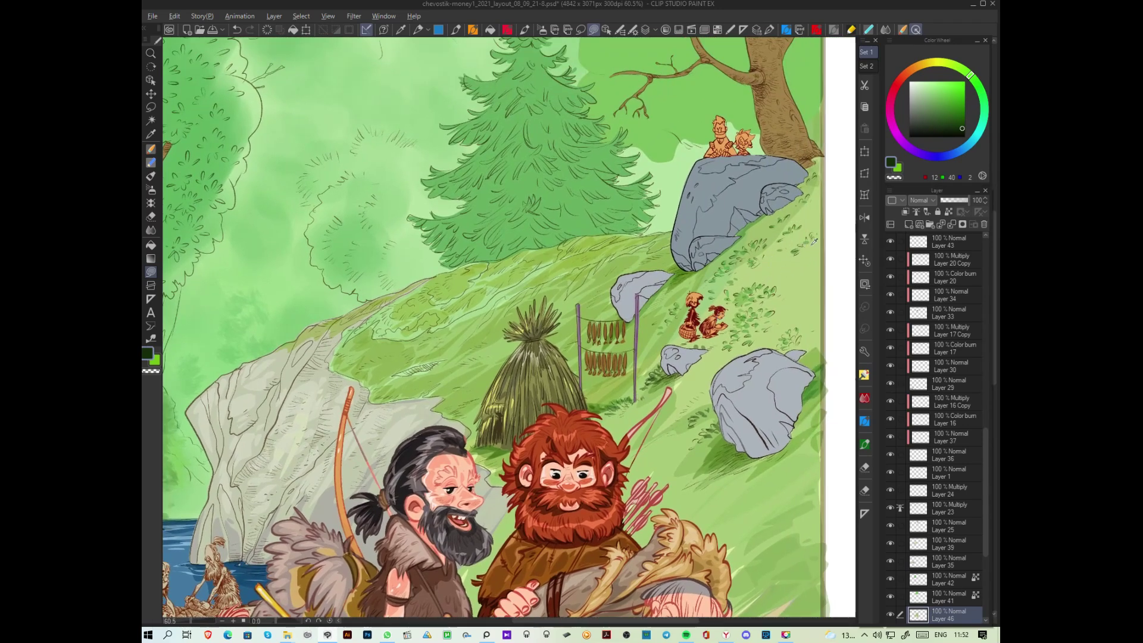
pyautogui.keyDown('alt'); pyautogui.click(813, 397); pyautogui.keyUp('alt')
# Step: Fill the slope's right edge and small lower-slope patches with light grass green
pyautogui.moveTo(807, 257)
pyautogui.mouseDown()
pyautogui.moveTo(786, 282)
pyautogui.moveTo(829, 250)
pyautogui.moveTo(803, 245)
pyautogui.moveTo(739, 285)
pyautogui.moveTo(784, 262)
pyautogui.mouseUp()
pyautogui.moveTo(720, 294); pyautogui.dragTo(737, 269)
pyautogui.moveTo(818, 197)
pyautogui.mouseDown()
pyautogui.moveTo(790, 225)
pyautogui.moveTo(826, 198)
pyautogui.moveTo(827, 217)
pyautogui.mouseUp()
pyautogui.moveTo(827, 260)
pyautogui.mouseDown()
pyautogui.moveTo(773, 316)
pyautogui.moveTo(787, 320)
pyautogui.moveTo(833, 286)
pyautogui.mouseUp()
pyautogui.moveTo(831, 291)
pyautogui.mouseDown()
pyautogui.moveTo(806, 323)
pyautogui.moveTo(837, 298)
pyautogui.mouseUp()
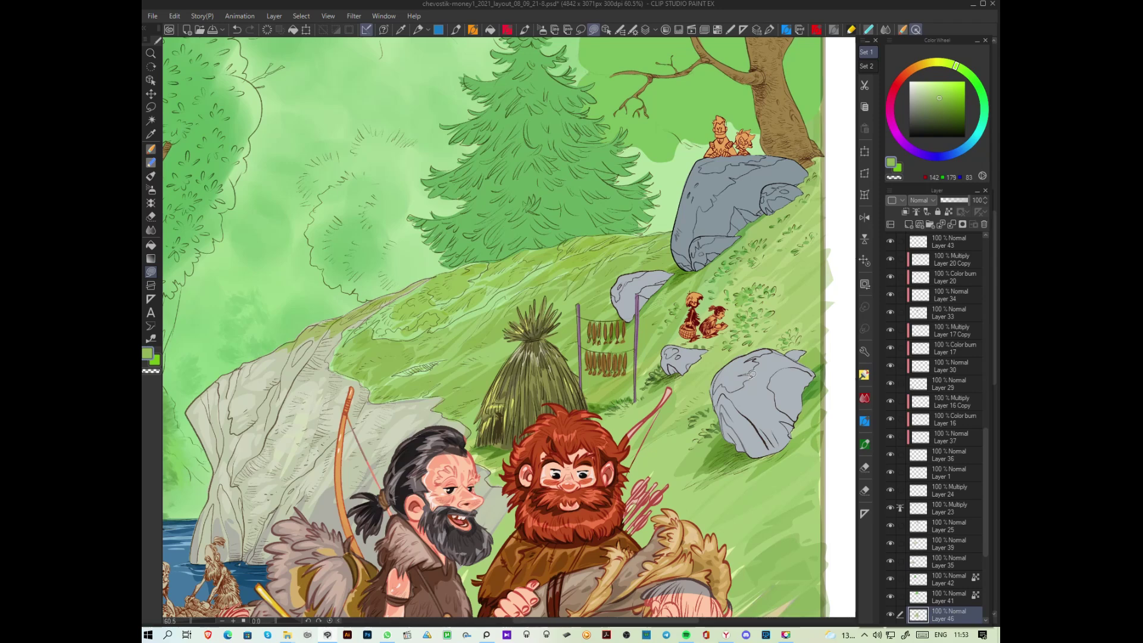
pyautogui.scroll(2, 752, 373)
pyautogui.keyDown('alt'); pyautogui.click(762, 394); pyautogui.keyUp('alt')
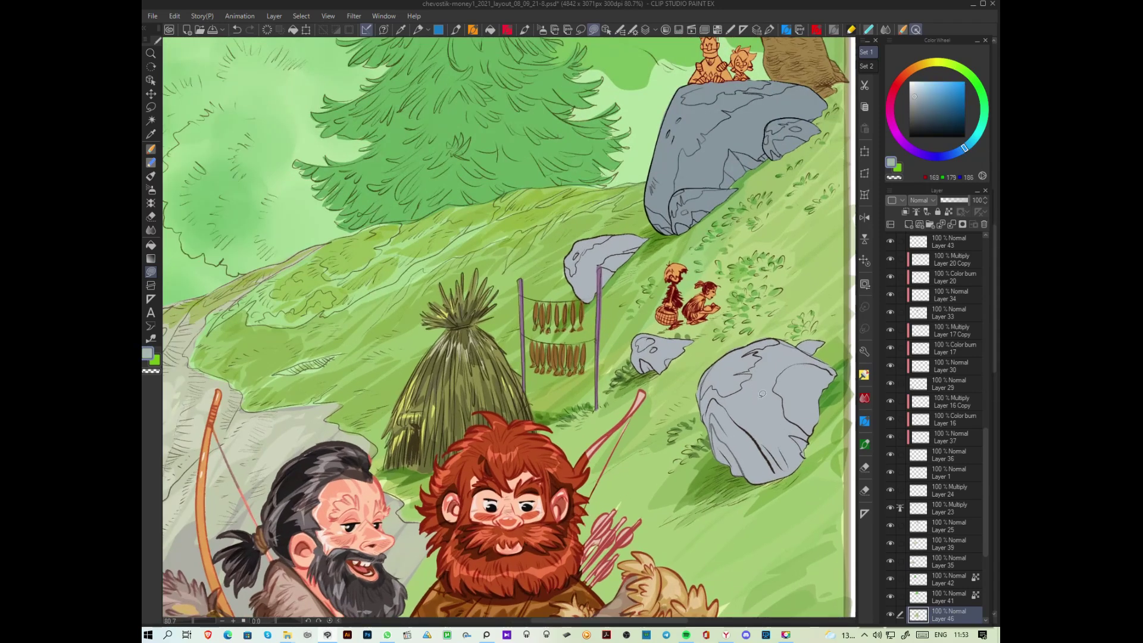
# Step: Choose a darker grey-blue and switch to Layer 32, undoing trial strokes across the boulder's top
pyautogui.click(920, 104)
pyautogui.moveTo(833, 371)
pyautogui.mouseDown()
pyautogui.moveTo(778, 342)
pyautogui.moveTo(759, 369)
pyautogui.moveTo(774, 420)
pyautogui.moveTo(805, 439)
pyautogui.mouseUp()
pyautogui.hotkey('ctrl', 'z')
pyautogui.keyDown('ctrl'); pyautogui.keyDown('shift'); pyautogui.click(779, 434); pyautogui.keyUp('shift'); pyautogui.keyUp('ctrl')
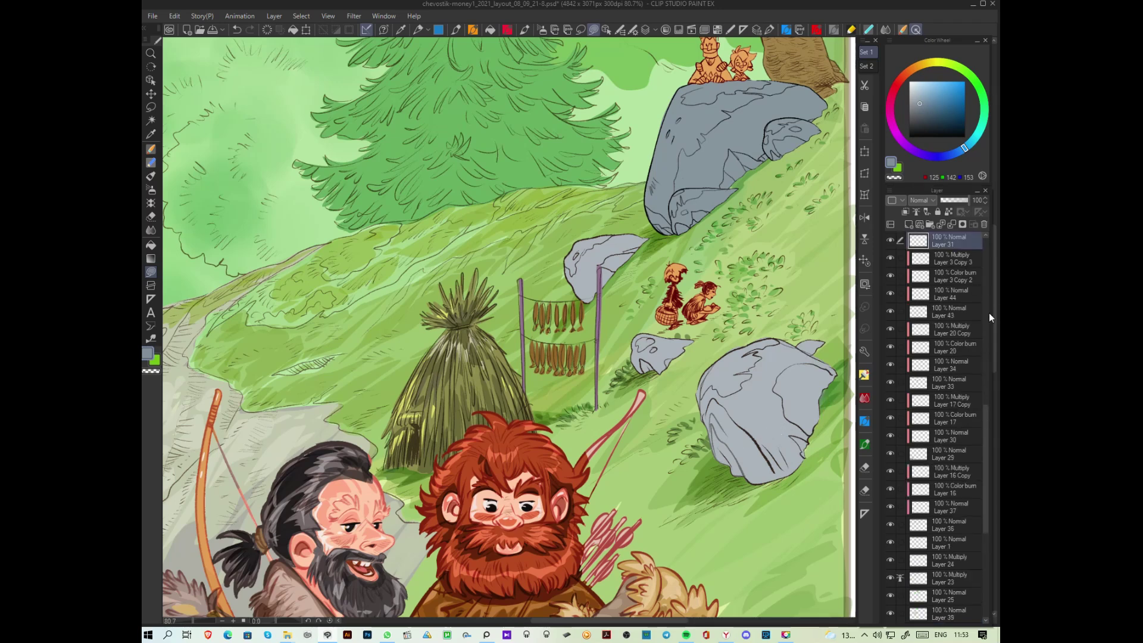
pyautogui.moveTo(986, 412); pyautogui.dragTo(986, 398)
pyautogui.click(934, 276)
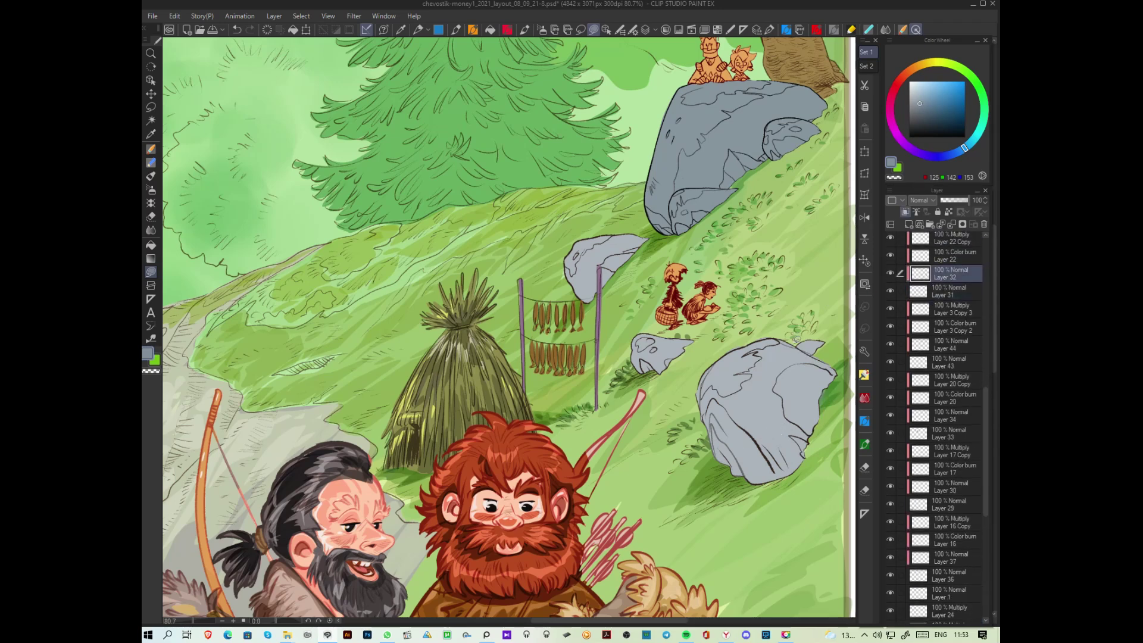
pyautogui.moveTo(747, 350)
pyautogui.mouseDown()
pyautogui.moveTo(795, 357)
pyautogui.moveTo(812, 341)
pyautogui.moveTo(763, 358)
pyautogui.moveTo(790, 397)
pyautogui.moveTo(833, 387)
pyautogui.moveTo(724, 398)
pyautogui.moveTo(832, 431)
pyautogui.mouseUp()
pyautogui.hotkey('ctrl', 'z')
# Step: Shade the boulder's lower left and upper right, adding a darker blue-grey shadow along its top
pyautogui.moveTo(765, 448)
pyautogui.mouseDown()
pyautogui.moveTo(713, 405)
pyautogui.moveTo(778, 475)
pyautogui.moveTo(714, 434)
pyautogui.moveTo(737, 473)
pyautogui.moveTo(804, 460)
pyautogui.mouseUp()
pyautogui.moveTo(744, 391)
pyautogui.mouseDown()
pyautogui.moveTo(779, 413)
pyautogui.moveTo(774, 443)
pyautogui.mouseUp()
pyautogui.moveTo(827, 367)
pyautogui.mouseDown()
pyautogui.moveTo(780, 378)
pyautogui.moveTo(825, 398)
pyautogui.mouseUp()
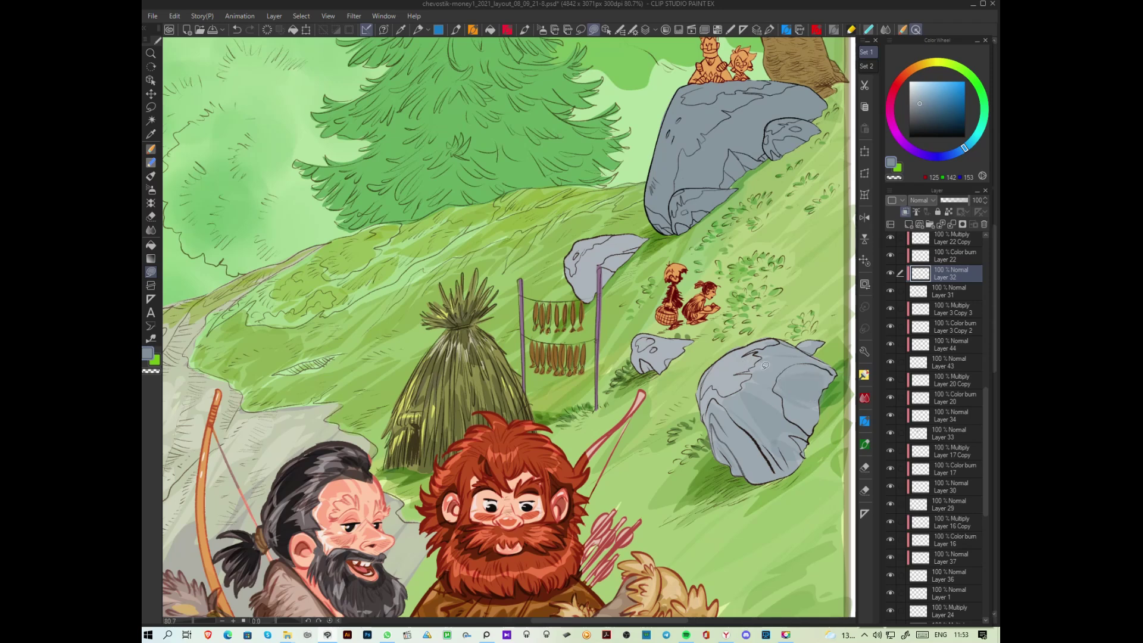
pyautogui.click(927, 107)
pyautogui.moveTo(796, 349)
pyautogui.mouseDown()
pyautogui.moveTo(771, 353)
pyautogui.moveTo(755, 376)
pyautogui.moveTo(827, 336)
pyautogui.moveTo(827, 365)
pyautogui.moveTo(803, 348)
pyautogui.moveTo(807, 365)
pyautogui.moveTo(827, 369)
pyautogui.moveTo(797, 362)
pyautogui.moveTo(783, 378)
pyautogui.moveTo(792, 419)
pyautogui.moveTo(824, 417)
pyautogui.mouseUp()
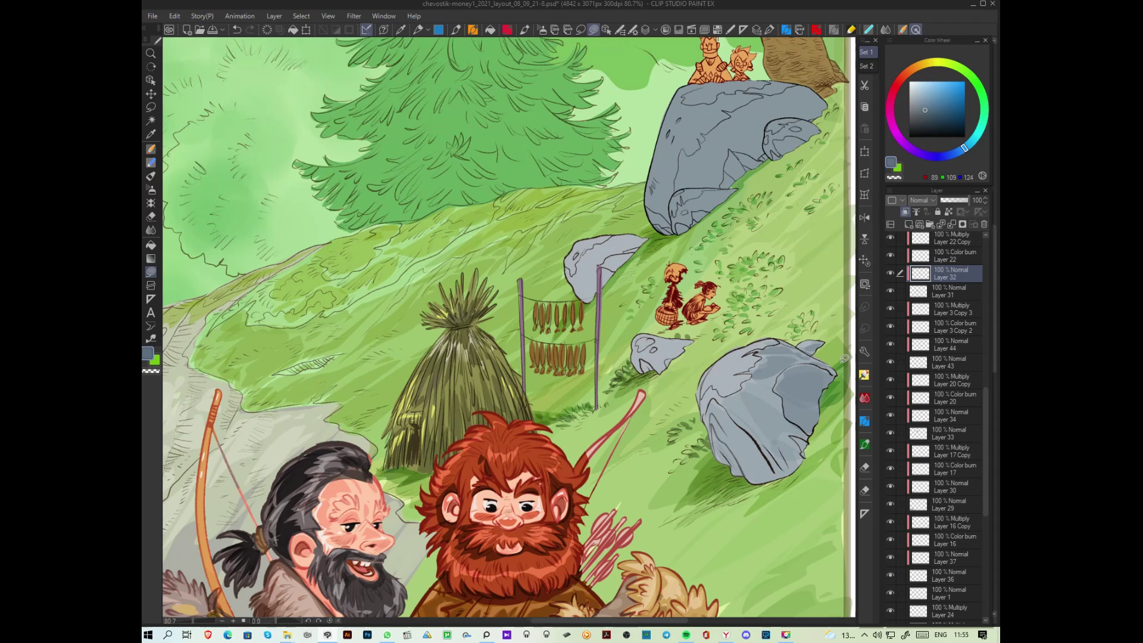
# Step: Shade the boulder's upper and upper-left areas and add small dark patches
pyautogui.moveTo(750, 387); pyautogui.dragTo(780, 396)
pyautogui.moveTo(751, 354)
pyautogui.mouseDown()
pyautogui.moveTo(729, 366)
pyautogui.moveTo(761, 356)
pyautogui.moveTo(752, 372)
pyautogui.moveTo(725, 379)
pyautogui.moveTo(753, 374)
pyautogui.moveTo(785, 410)
pyautogui.moveTo(756, 400)
pyautogui.moveTo(765, 417)
pyautogui.moveTo(809, 415)
pyautogui.moveTo(793, 406)
pyautogui.moveTo(808, 436)
pyautogui.moveTo(788, 429)
pyautogui.moveTo(810, 450)
pyautogui.moveTo(802, 435)
pyautogui.moveTo(810, 448)
pyautogui.moveTo(771, 450)
pyautogui.moveTo(773, 463)
pyautogui.moveTo(716, 396)
pyautogui.moveTo(712, 438)
pyautogui.moveTo(755, 480)
pyautogui.moveTo(773, 468)
pyautogui.moveTo(757, 450)
pyautogui.moveTo(750, 469)
pyautogui.moveTo(765, 456)
pyautogui.moveTo(752, 440)
pyautogui.moveTo(775, 444)
pyautogui.moveTo(793, 430)
pyautogui.moveTo(785, 459)
pyautogui.mouseUp()
pyautogui.moveTo(821, 399); pyautogui.dragTo(817, 402)
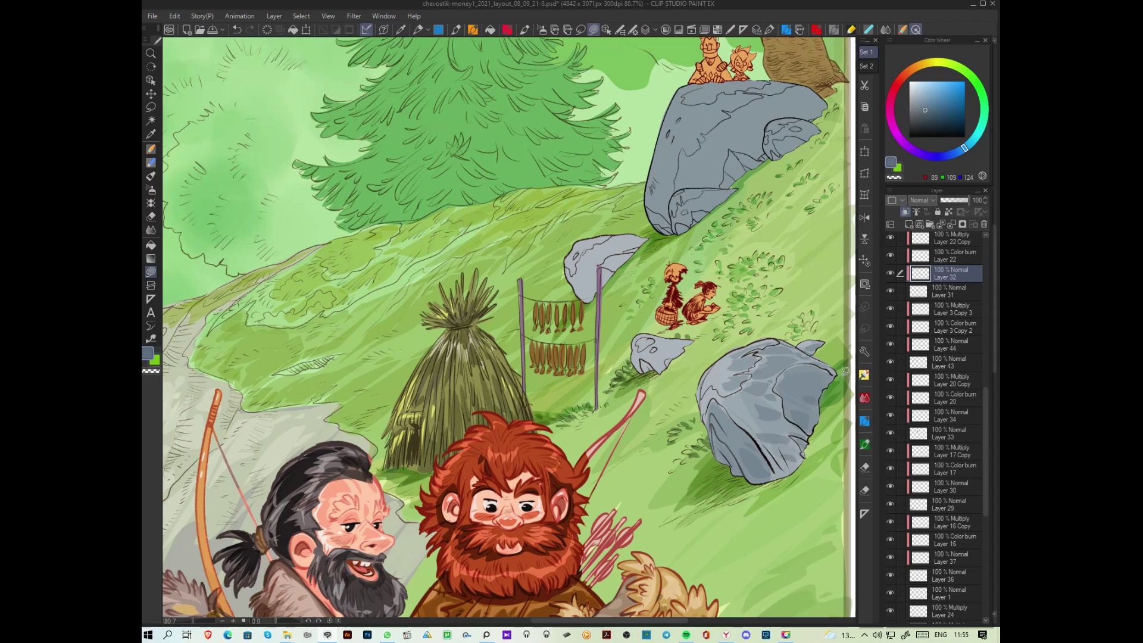
pyautogui.click(930, 113)
# Step: Paint darker blue-grey over the boulder's upper-right face, right edge and lower-left part
pyautogui.moveTo(801, 375)
pyautogui.mouseDown()
pyautogui.moveTo(823, 387)
pyautogui.moveTo(835, 371)
pyautogui.moveTo(818, 341)
pyautogui.moveTo(806, 347)
pyautogui.moveTo(829, 339)
pyautogui.mouseUp()
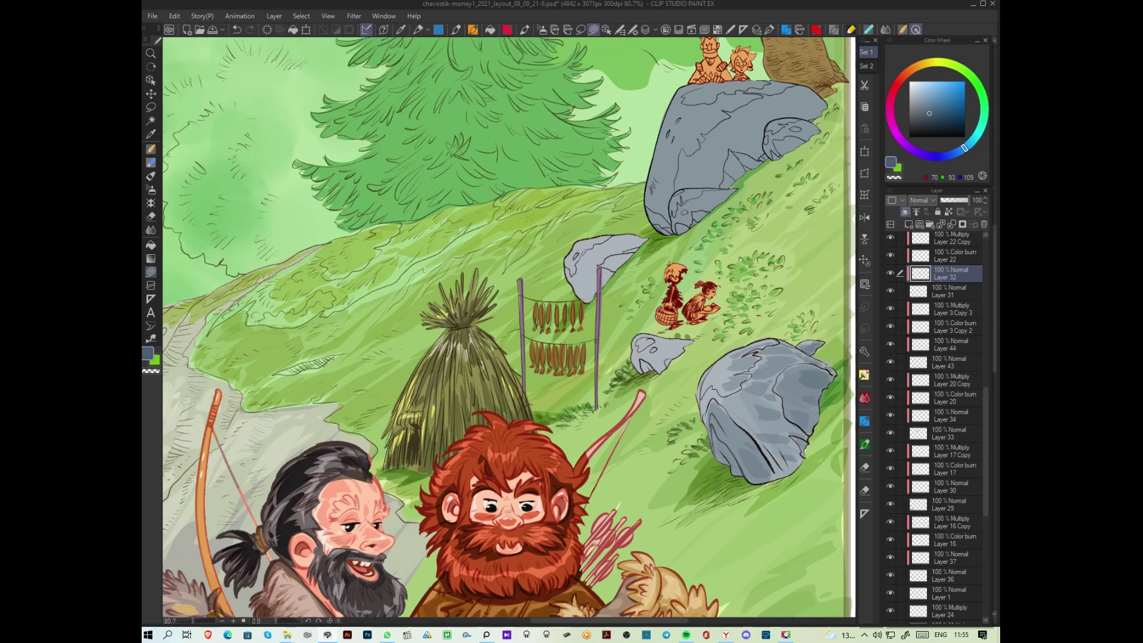
pyautogui.moveTo(797, 376)
pyautogui.mouseDown()
pyautogui.moveTo(833, 378)
pyautogui.moveTo(804, 424)
pyautogui.moveTo(825, 390)
pyautogui.mouseUp()
pyautogui.moveTo(767, 458)
pyautogui.mouseDown()
pyautogui.moveTo(755, 436)
pyautogui.moveTo(729, 422)
pyautogui.moveTo(742, 447)
pyautogui.moveTo(716, 445)
pyautogui.moveTo(736, 469)
pyautogui.moveTo(723, 426)
pyautogui.moveTo(797, 360)
pyautogui.moveTo(808, 374)
pyautogui.moveTo(779, 420)
pyautogui.mouseUp()
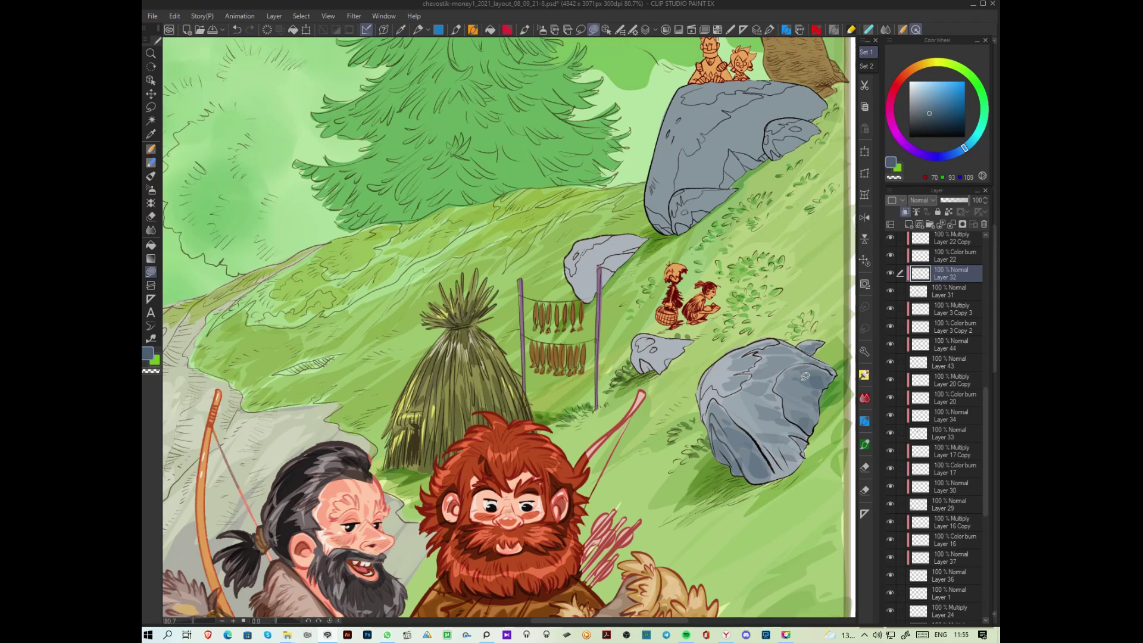
pyautogui.scroll(1, 805, 377)
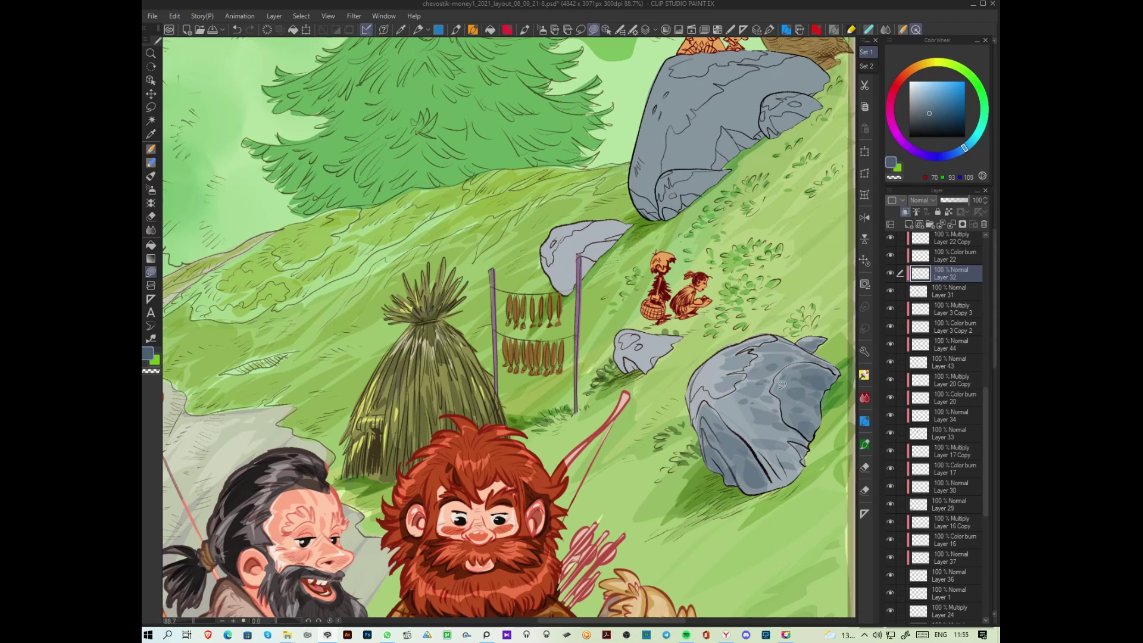
# Step: Lasso-fill a dark patch on the boulder's lower right and a pale blue-grey upper-left edge highlight
pyautogui.moveTo(768, 441)
pyautogui.mouseDown()
pyautogui.moveTo(780, 467)
pyautogui.moveTo(802, 448)
pyautogui.mouseUp()
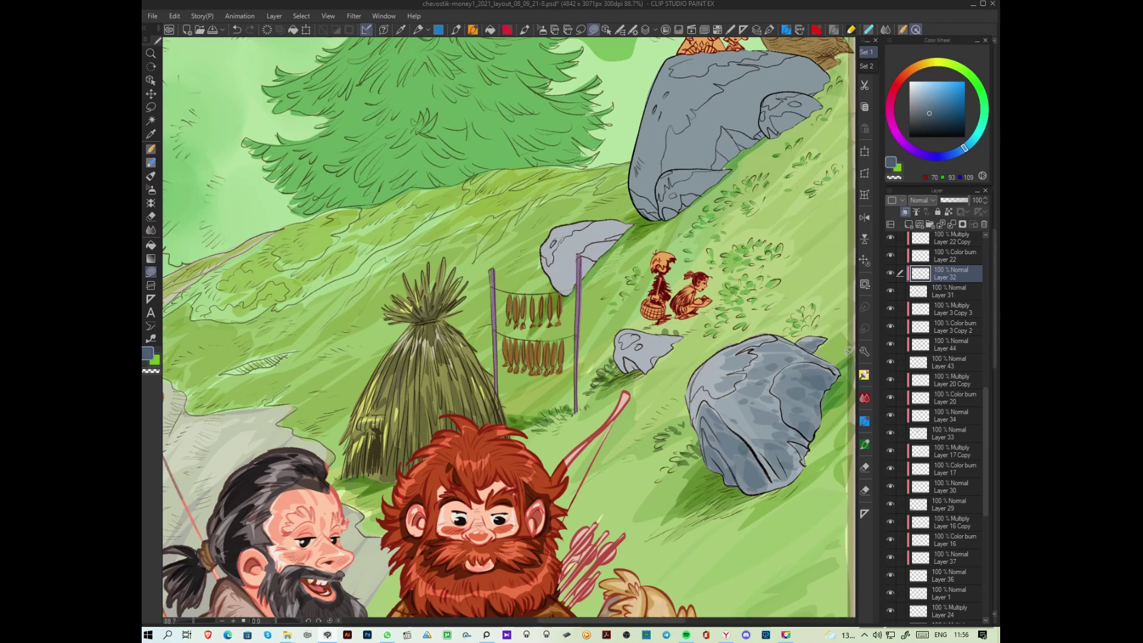
pyautogui.click(915, 96)
pyautogui.click(914, 90)
pyautogui.moveTo(717, 352)
pyautogui.mouseDown()
pyautogui.moveTo(701, 369)
pyautogui.moveTo(708, 378)
pyautogui.moveTo(740, 342)
pyautogui.mouseUp()
pyautogui.hotkey('ctrl', 'z')
pyautogui.hotkey('ctrl', 'z')
pyautogui.click(917, 86)
pyautogui.moveTo(711, 369)
pyautogui.mouseDown()
pyautogui.moveTo(768, 331)
pyautogui.moveTo(744, 340)
pyautogui.moveTo(811, 336)
pyautogui.moveTo(797, 361)
pyautogui.mouseUp()
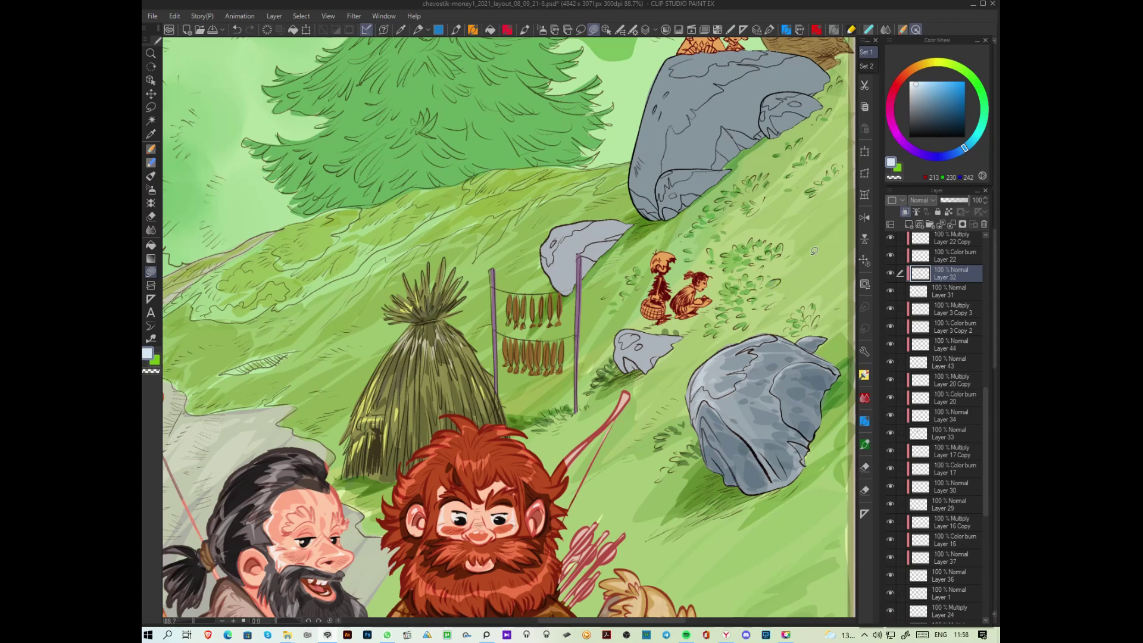
# Step: Lasso-fill two progressively darker blue-grey shadows over the small rock's top and middle
pyautogui.click(934, 107)
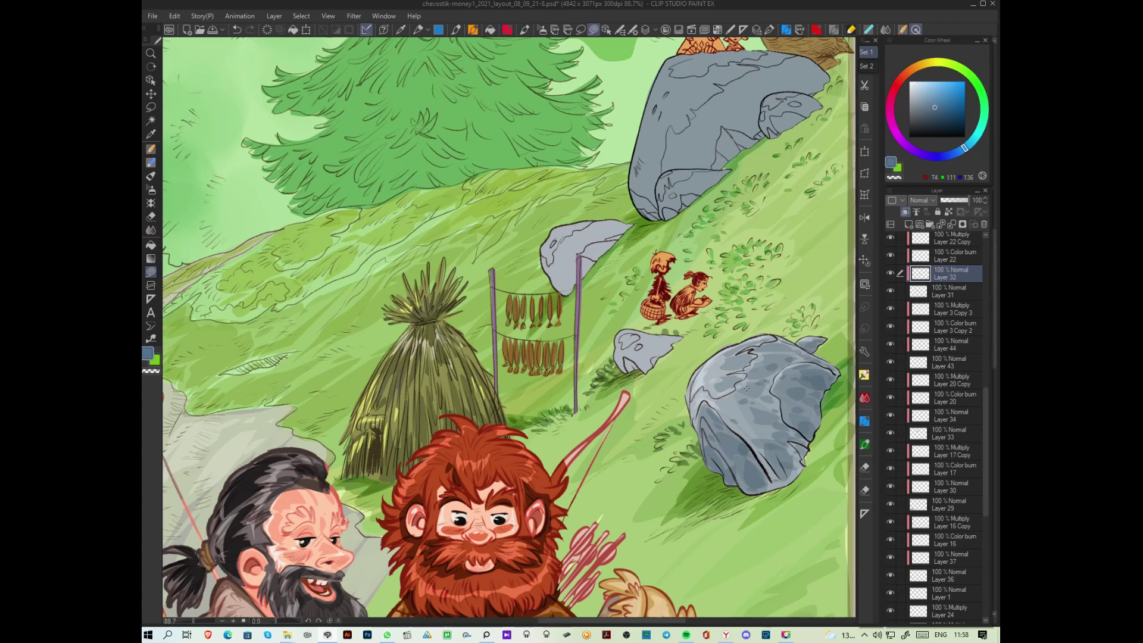
pyautogui.moveTo(646, 331)
pyautogui.mouseDown()
pyautogui.moveTo(670, 350)
pyautogui.moveTo(665, 336)
pyautogui.moveTo(678, 336)
pyautogui.moveTo(626, 335)
pyautogui.moveTo(633, 353)
pyautogui.moveTo(646, 353)
pyautogui.moveTo(630, 333)
pyautogui.moveTo(622, 351)
pyautogui.moveTo(655, 359)
pyautogui.moveTo(639, 337)
pyautogui.moveTo(665, 336)
pyautogui.mouseUp()
pyautogui.click(936, 116)
pyautogui.moveTo(633, 329)
pyautogui.mouseDown()
pyautogui.moveTo(625, 336)
pyautogui.moveTo(649, 334)
pyautogui.moveTo(641, 347)
pyautogui.moveTo(661, 340)
pyautogui.moveTo(633, 356)
pyautogui.moveTo(625, 350)
pyautogui.moveTo(658, 352)
pyautogui.moveTo(666, 339)
pyautogui.moveTo(658, 332)
pyautogui.moveTo(652, 362)
pyautogui.moveTo(658, 356)
pyautogui.moveTo(636, 368)
pyautogui.mouseUp()
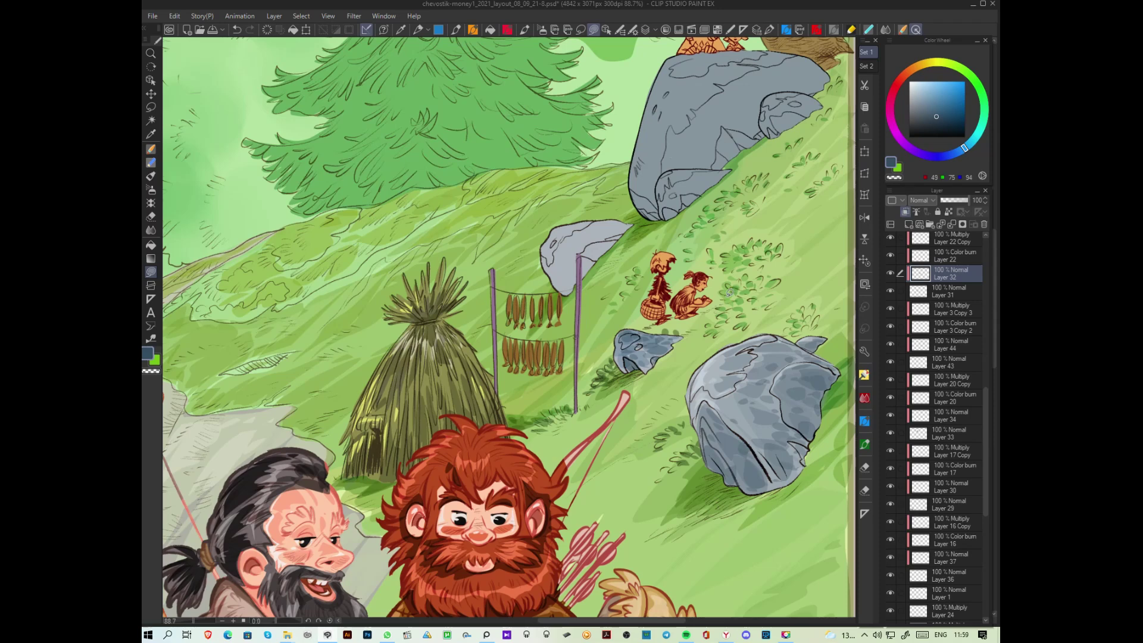
pyautogui.click(910, 84)
# Step: Add a faint bluish near-white stroke along the grey rock's top edge
pyautogui.press('F5')
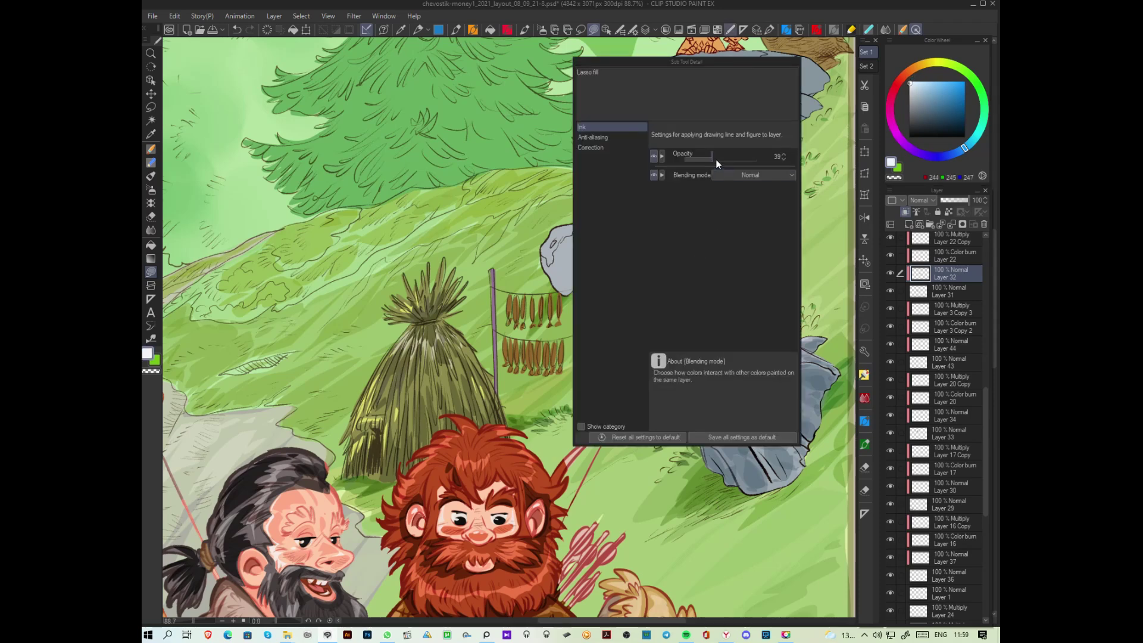
pyautogui.press('Escape')
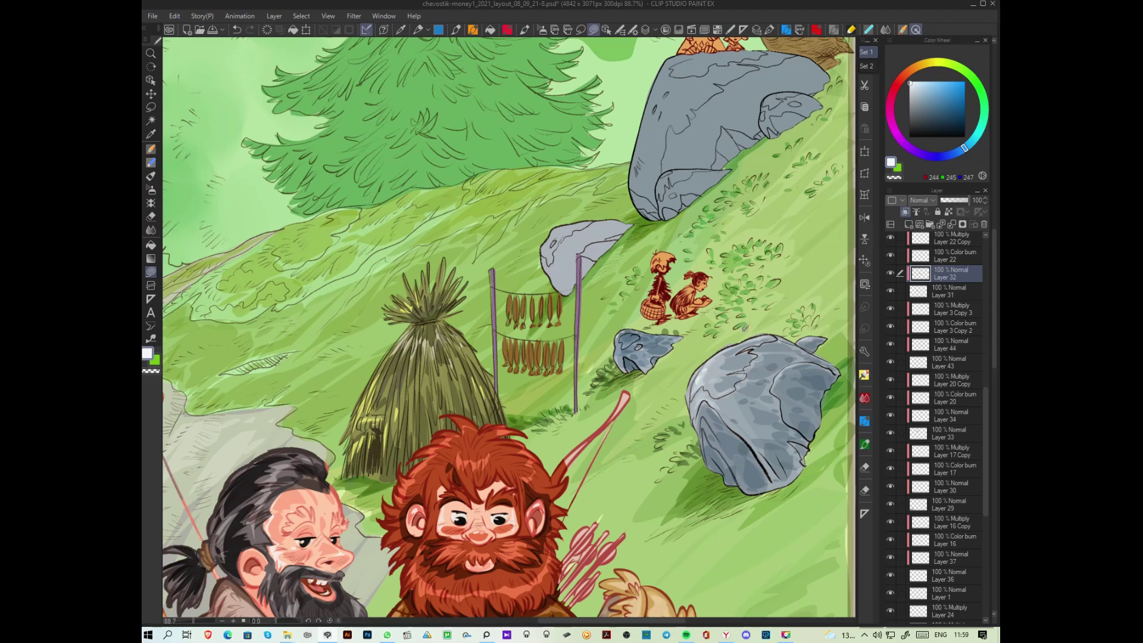
pyautogui.click(912, 83)
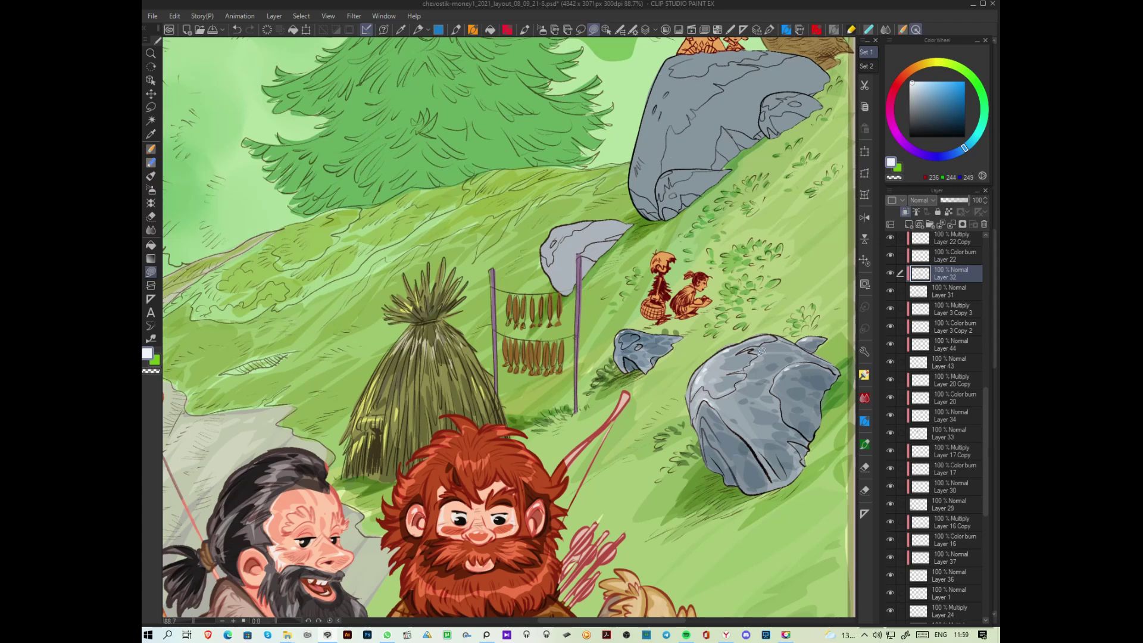
pyautogui.moveTo(775, 348); pyautogui.dragTo(786, 353)
# Step: On Layer 32, shade the top of the small rock with a darker grey-blue
pyautogui.click(926, 109)
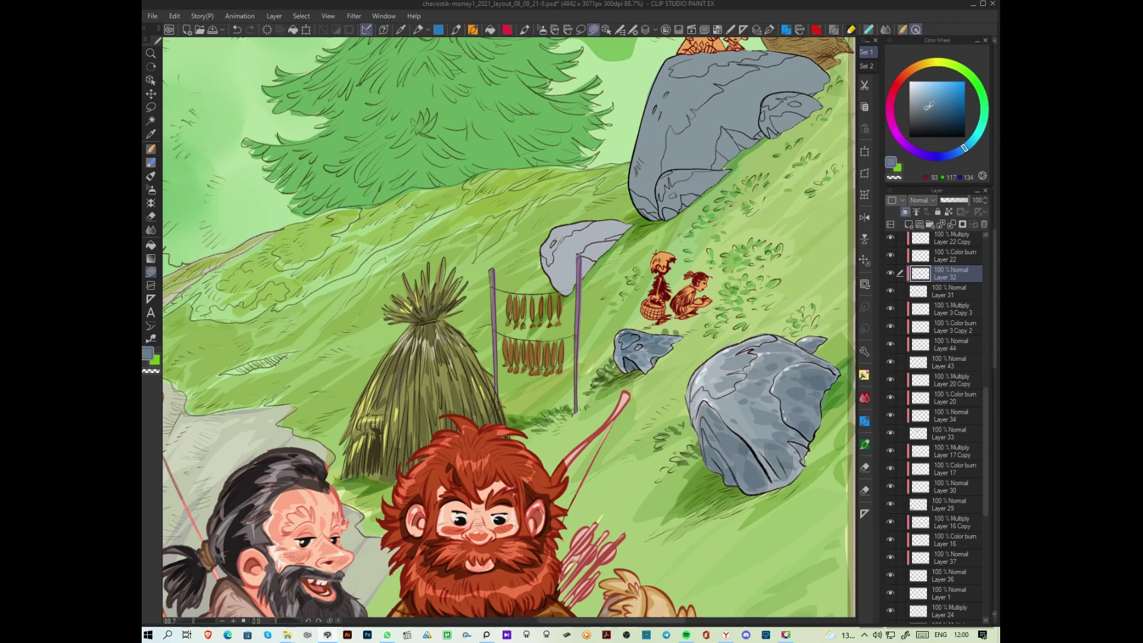
pyautogui.keyDown('ctrl'); pyautogui.keyDown('shift'); pyautogui.click(598, 234); pyautogui.keyUp('shift'); pyautogui.keyUp('ctrl')
pyautogui.click(937, 274)
pyautogui.moveTo(588, 226)
pyautogui.mouseDown()
pyautogui.moveTo(619, 230)
pyautogui.moveTo(591, 219)
pyautogui.moveTo(617, 219)
pyautogui.moveTo(572, 234)
pyautogui.moveTo(609, 238)
pyautogui.moveTo(623, 218)
pyautogui.moveTo(600, 246)
pyautogui.moveTo(568, 246)
pyautogui.moveTo(551, 267)
pyautogui.moveTo(568, 285)
pyautogui.moveTo(595, 260)
pyautogui.moveTo(556, 235)
pyautogui.mouseUp()
pyautogui.click(922, 103)
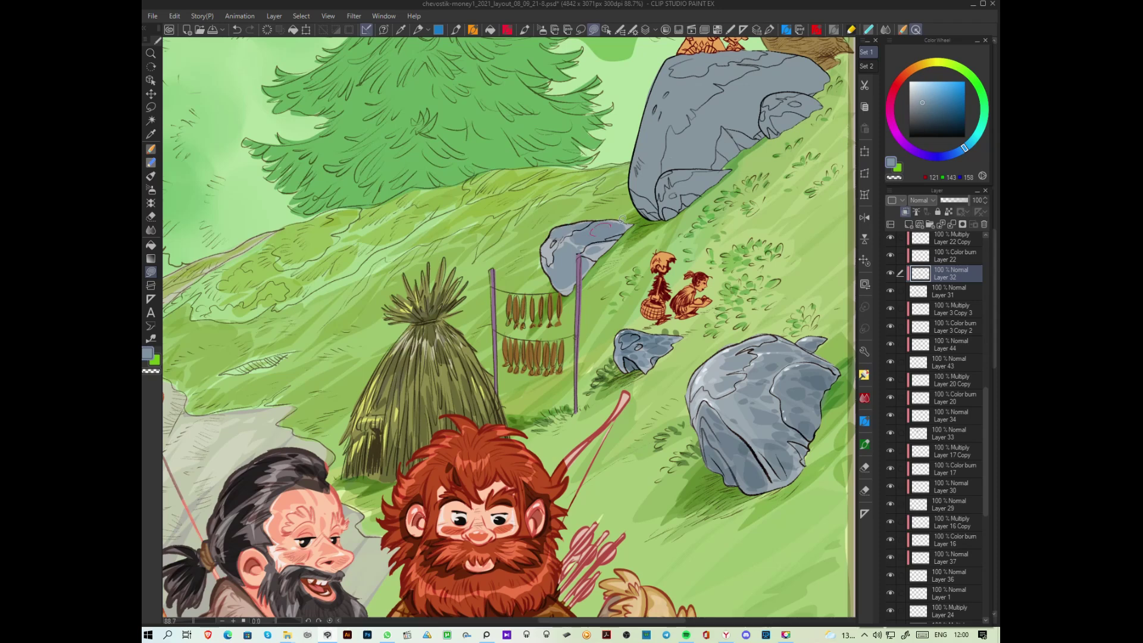
pyautogui.click(930, 111)
# Step: Set the lasso fill opacity to 48 and darken the rock's top, right tip and lower-left face
pyautogui.click(731, 30)
pyautogui.click(690, 140)
pyautogui.click(790, 153)
pyautogui.moveTo(597, 222)
pyautogui.mouseDown()
pyautogui.moveTo(549, 239)
pyautogui.moveTo(551, 256)
pyautogui.moveTo(584, 232)
pyautogui.moveTo(601, 253)
pyautogui.moveTo(622, 229)
pyautogui.moveTo(584, 256)
pyautogui.moveTo(551, 260)
pyautogui.moveTo(565, 278)
pyautogui.moveTo(584, 247)
pyautogui.moveTo(568, 234)
pyautogui.moveTo(575, 227)
pyautogui.moveTo(628, 223)
pyautogui.mouseUp()
pyautogui.moveTo(580, 273); pyautogui.dragTo(561, 279)
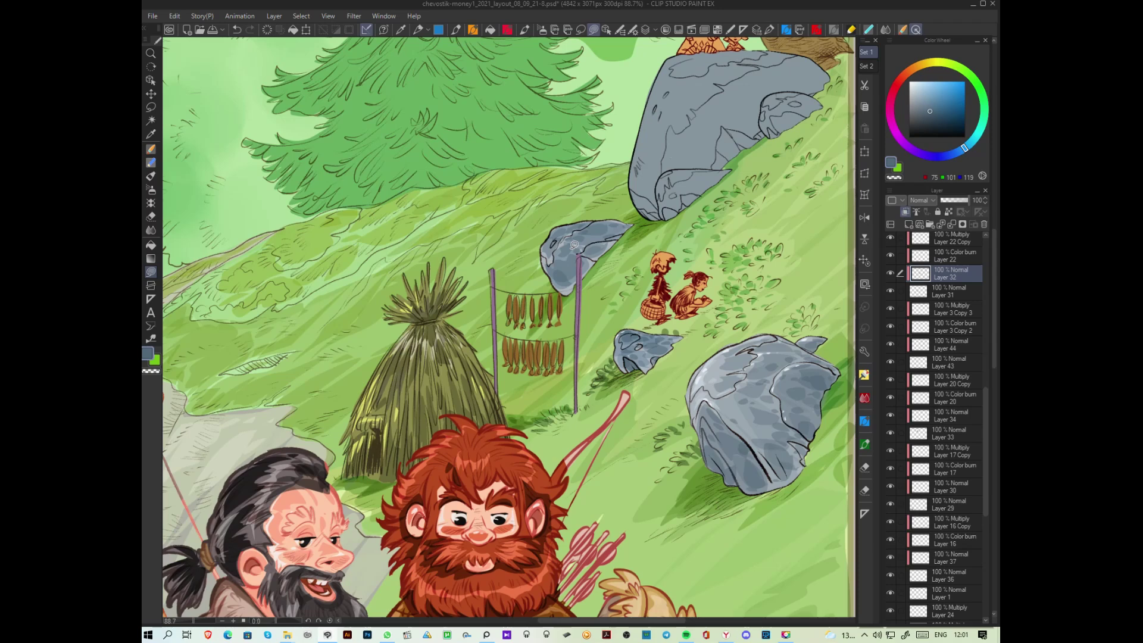
pyautogui.scroll(-1, 574, 244)
# Step: Fill deeper blue shadows along the small rock's left edge, lower-left part and upper area
pyautogui.scroll(-1, 574, 244)
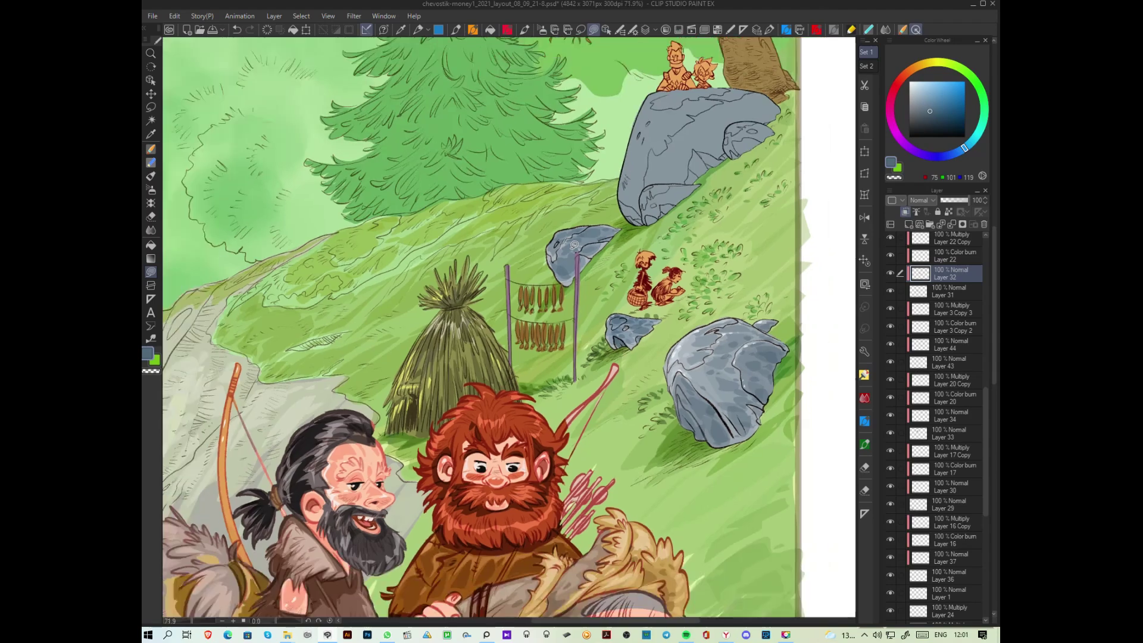
pyautogui.scroll(4, 574, 245)
pyautogui.scroll(2, 575, 244)
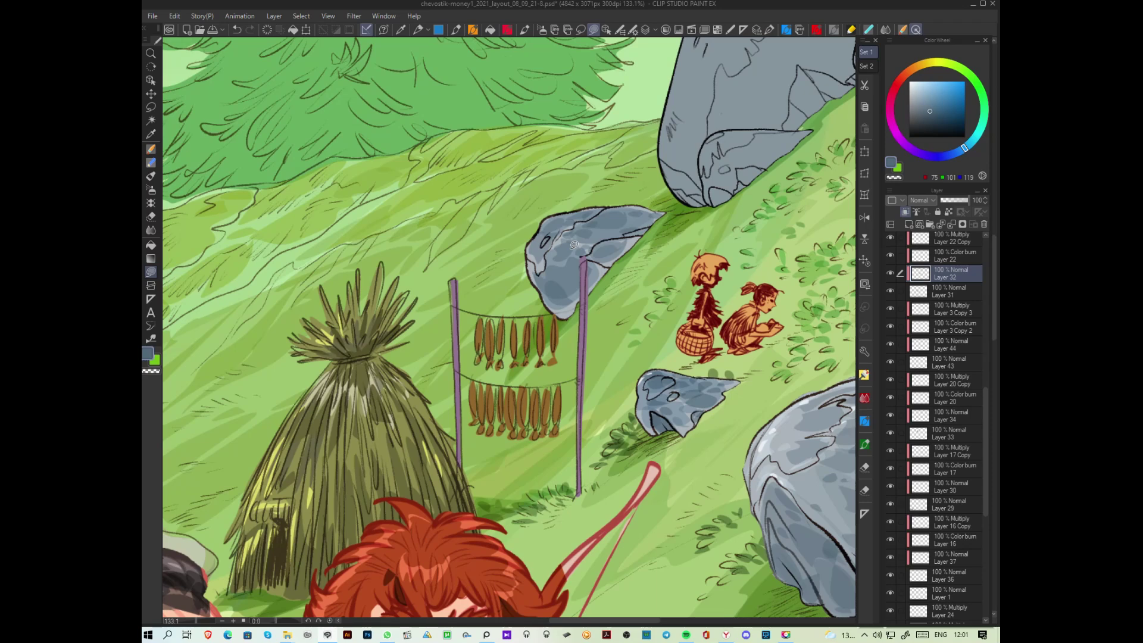
pyautogui.click(934, 113)
pyautogui.moveTo(556, 231)
pyautogui.mouseDown()
pyautogui.moveTo(541, 265)
pyautogui.moveTo(559, 223)
pyautogui.moveTo(545, 223)
pyautogui.moveTo(587, 211)
pyautogui.moveTo(588, 231)
pyautogui.moveTo(571, 241)
pyautogui.moveTo(602, 214)
pyautogui.moveTo(614, 222)
pyautogui.moveTo(608, 210)
pyautogui.moveTo(633, 212)
pyautogui.moveTo(613, 233)
pyautogui.moveTo(637, 215)
pyautogui.moveTo(559, 284)
pyautogui.mouseUp()
pyautogui.moveTo(563, 286)
pyautogui.mouseDown()
pyautogui.moveTo(564, 296)
pyautogui.moveTo(554, 293)
pyautogui.mouseUp()
pyautogui.moveTo(598, 233)
pyautogui.mouseDown()
pyautogui.moveTo(613, 229)
pyautogui.moveTo(601, 247)
pyautogui.moveTo(661, 212)
pyautogui.moveTo(557, 317)
pyautogui.moveTo(624, 252)
pyautogui.mouseUp()
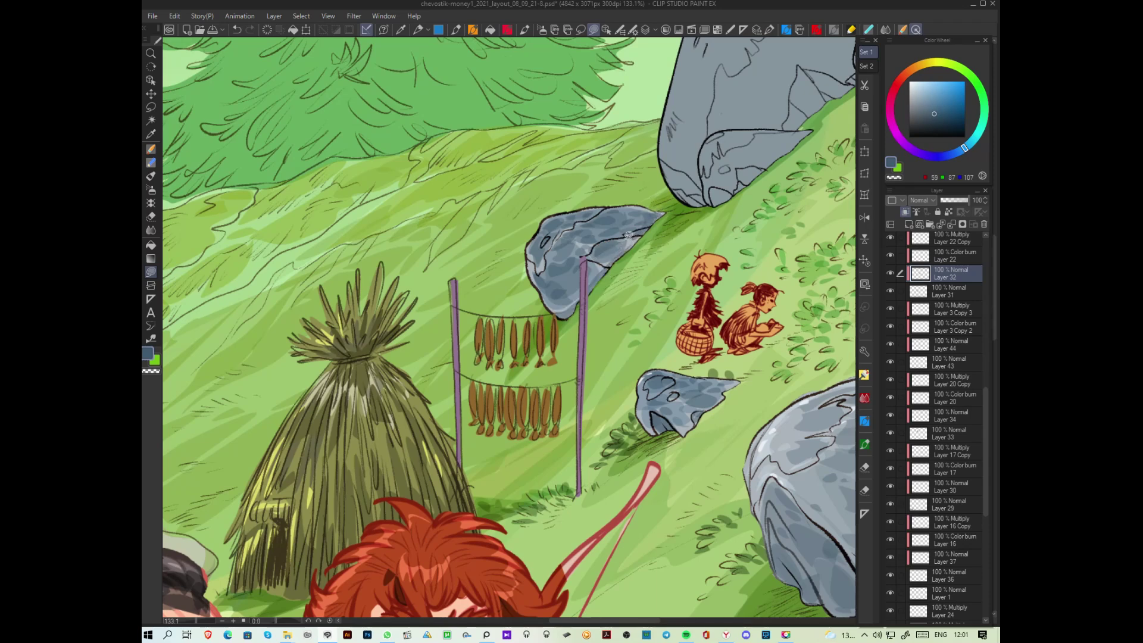
# Step: Add very dark navy shadows along the rock's lower-right edge and lower middle
pyautogui.click(946, 122)
pyautogui.moveTo(664, 220)
pyautogui.mouseDown()
pyautogui.moveTo(653, 213)
pyautogui.moveTo(556, 316)
pyautogui.moveTo(631, 250)
pyautogui.mouseUp()
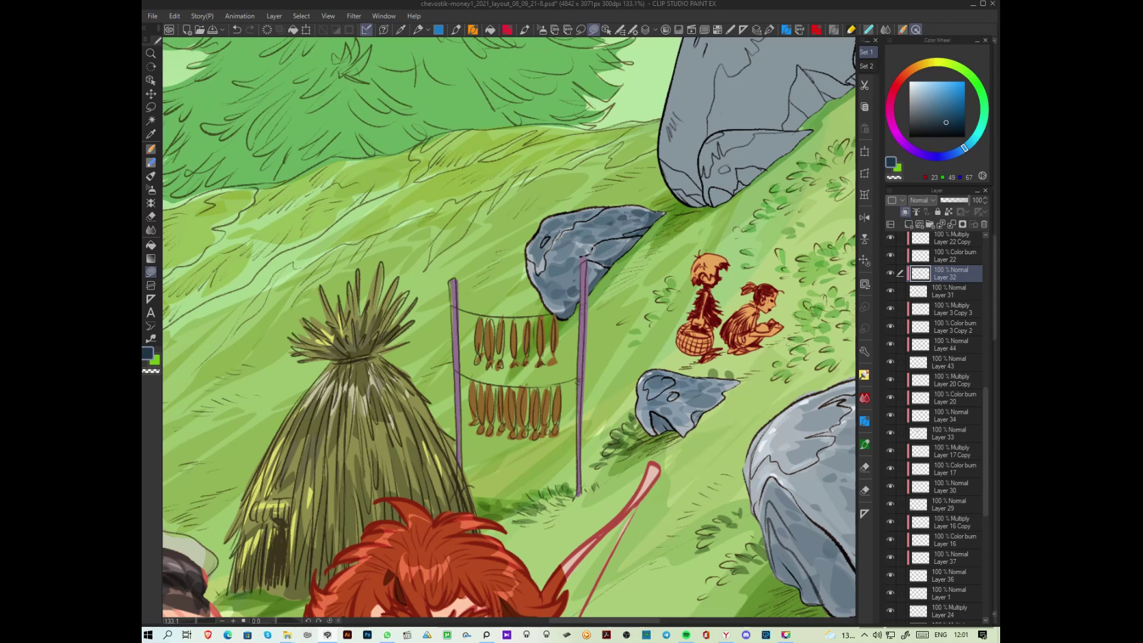
pyautogui.moveTo(563, 278)
pyautogui.mouseDown()
pyautogui.moveTo(557, 297)
pyautogui.moveTo(577, 266)
pyautogui.mouseUp()
pyautogui.scroll(-5, 577, 266)
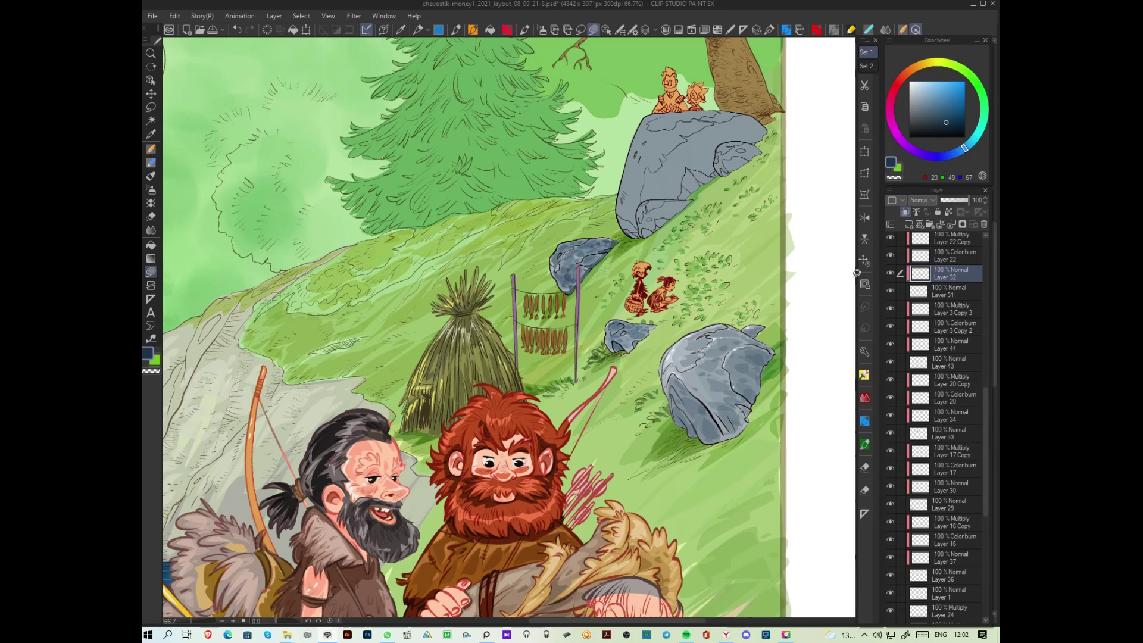
# Step: Bring the large boulder into view and, on Layer 34, fill a dark shadow across its top
pyautogui.scroll(3, 856, 273)
pyautogui.moveTo(601, 173); pyautogui.dragTo(649, 322)
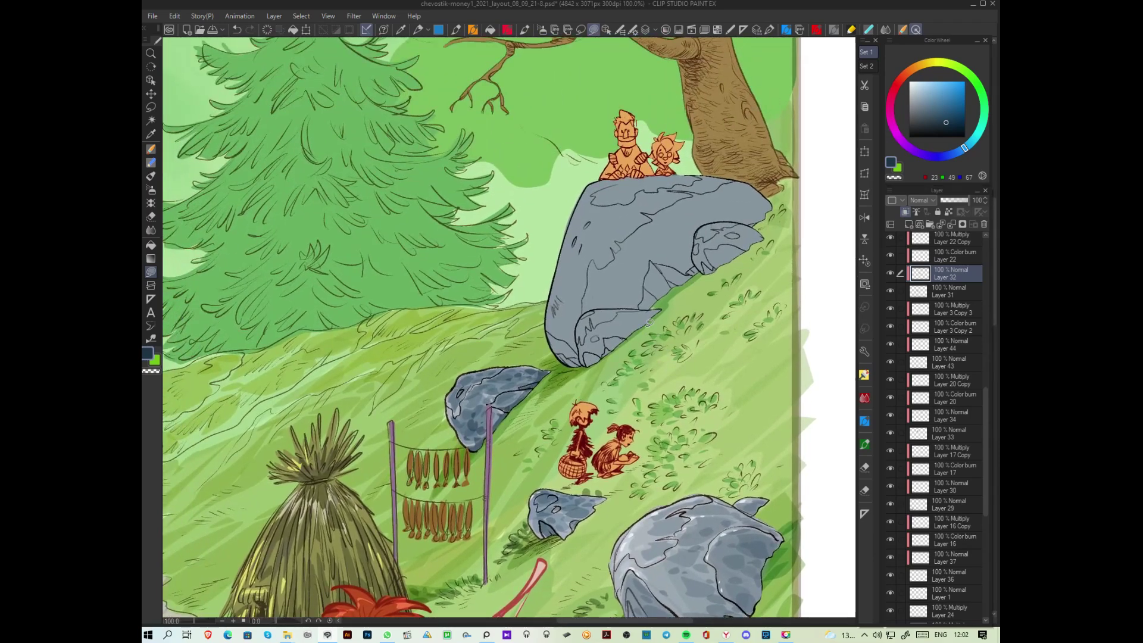
pyautogui.moveTo(695, 190)
pyautogui.mouseDown()
pyautogui.moveTo(704, 222)
pyautogui.moveTo(752, 218)
pyautogui.mouseUp()
pyautogui.keyDown('ctrl'); pyautogui.keyDown('shift'); pyautogui.click(726, 207); pyautogui.keyUp('shift'); pyautogui.keyUp('ctrl')
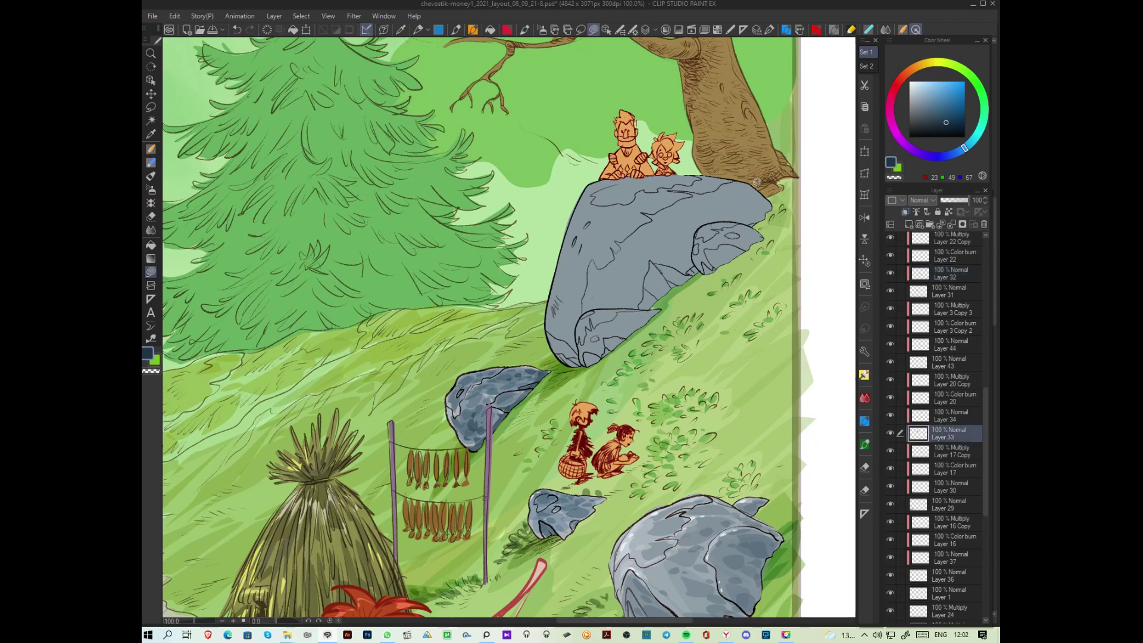
pyautogui.click(948, 418)
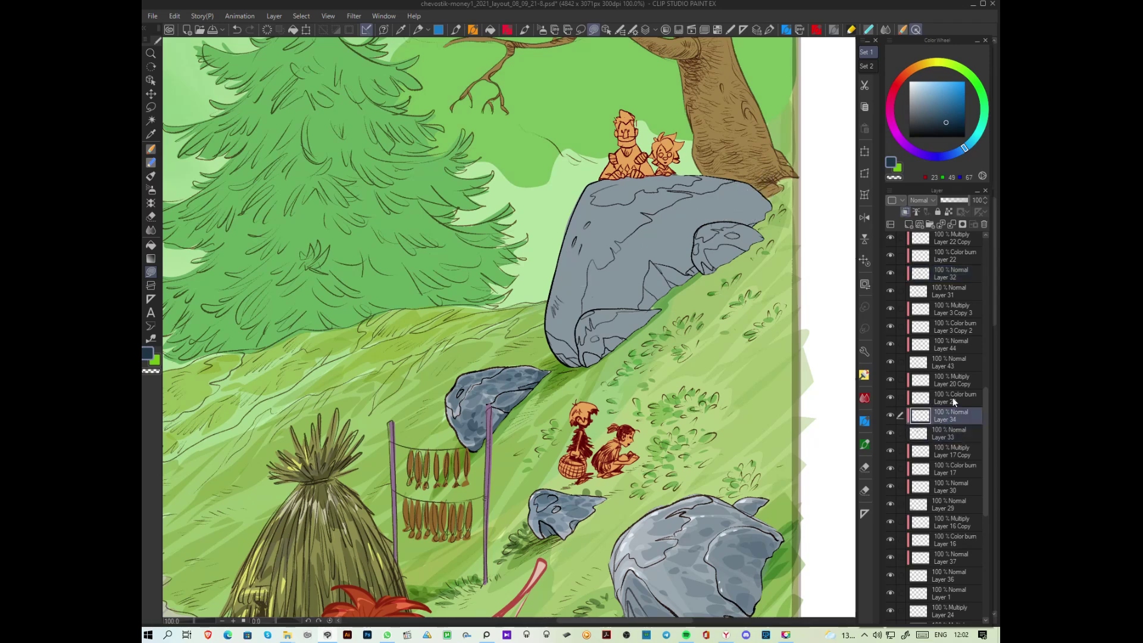
pyautogui.moveTo(701, 191)
pyautogui.mouseDown()
pyautogui.moveTo(679, 198)
pyautogui.moveTo(693, 226)
pyautogui.moveTo(744, 219)
pyautogui.moveTo(753, 186)
pyautogui.mouseUp()
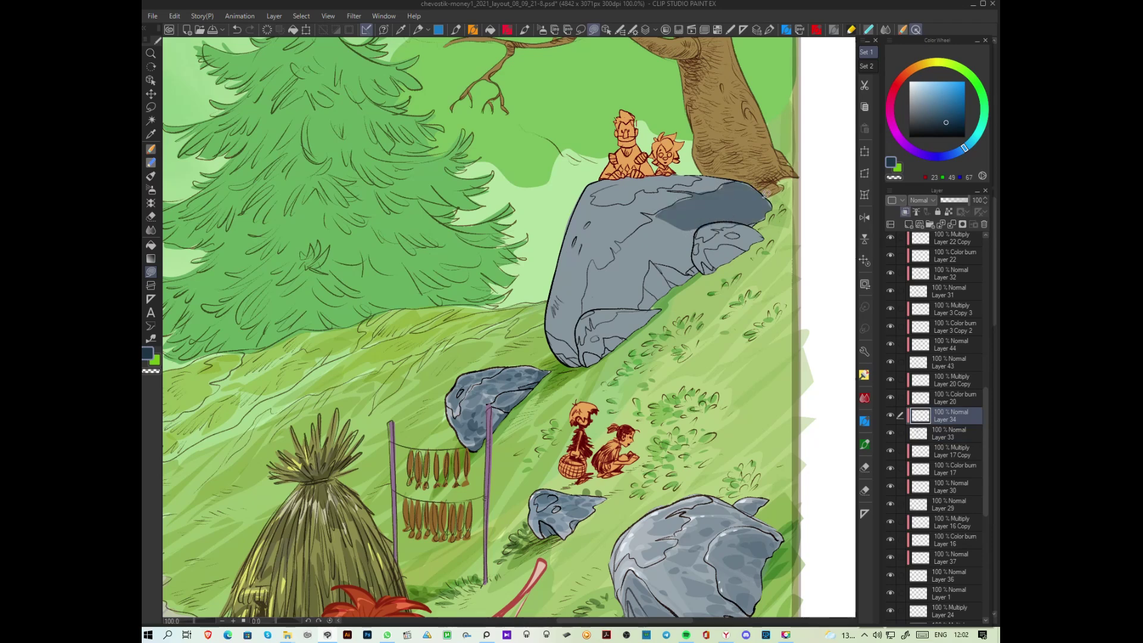
# Step: Add grey-blue shadow along the boulder's upper edge and darker patches on its middle
pyautogui.moveTo(947, 113); pyautogui.dragTo(933, 112)
pyautogui.moveTo(762, 196)
pyautogui.mouseDown()
pyautogui.moveTo(746, 183)
pyautogui.moveTo(705, 189)
pyautogui.moveTo(654, 210)
pyautogui.moveTo(656, 221)
pyautogui.moveTo(700, 232)
pyautogui.moveTo(747, 221)
pyautogui.moveTo(757, 200)
pyautogui.mouseUp()
pyautogui.moveTo(692, 234)
pyautogui.mouseDown()
pyautogui.moveTo(656, 222)
pyautogui.moveTo(641, 232)
pyautogui.moveTo(665, 250)
pyautogui.moveTo(694, 241)
pyautogui.moveTo(682, 254)
pyautogui.moveTo(625, 238)
pyautogui.moveTo(619, 259)
pyautogui.moveTo(593, 262)
pyautogui.moveTo(589, 303)
pyautogui.moveTo(643, 294)
pyautogui.moveTo(652, 255)
pyautogui.moveTo(691, 256)
pyautogui.moveTo(665, 224)
pyautogui.moveTo(643, 224)
pyautogui.moveTo(660, 230)
pyautogui.mouseUp()
pyautogui.moveTo(662, 222)
pyautogui.mouseDown()
pyautogui.moveTo(703, 208)
pyautogui.moveTo(674, 212)
pyautogui.moveTo(690, 233)
pyautogui.moveTo(660, 246)
pyautogui.mouseUp()
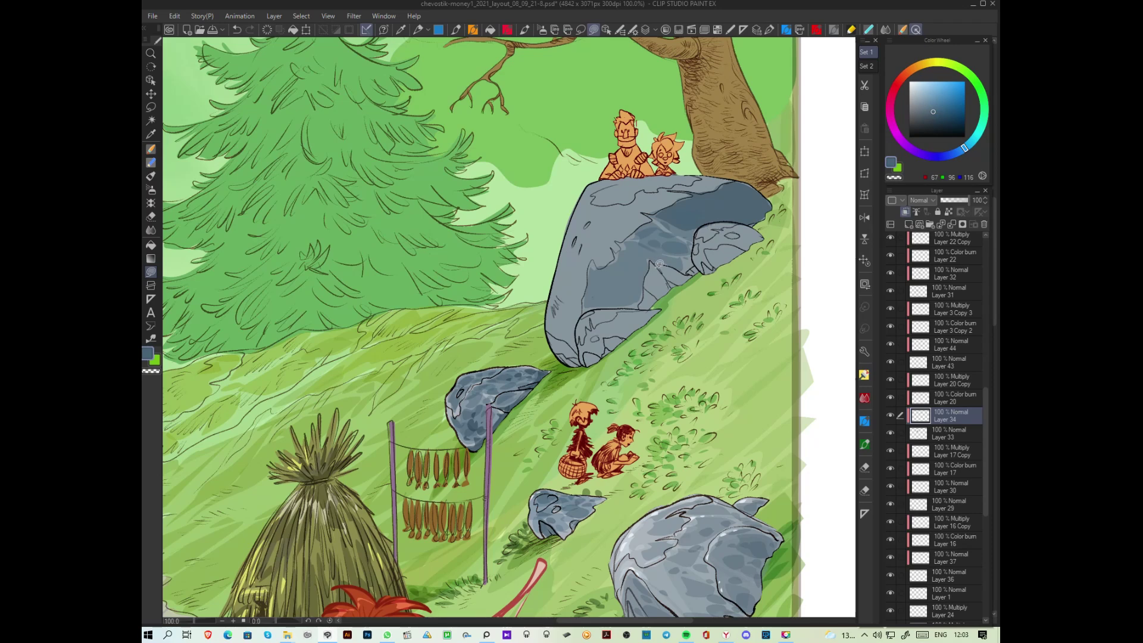
# Step: Paint darker blue strokes across the boulder's face, undoing the jagged strokes and top-edge highlights
pyautogui.moveTo(621, 251)
pyautogui.mouseDown()
pyautogui.moveTo(609, 275)
pyautogui.moveTo(650, 268)
pyautogui.moveTo(677, 229)
pyautogui.mouseUp()
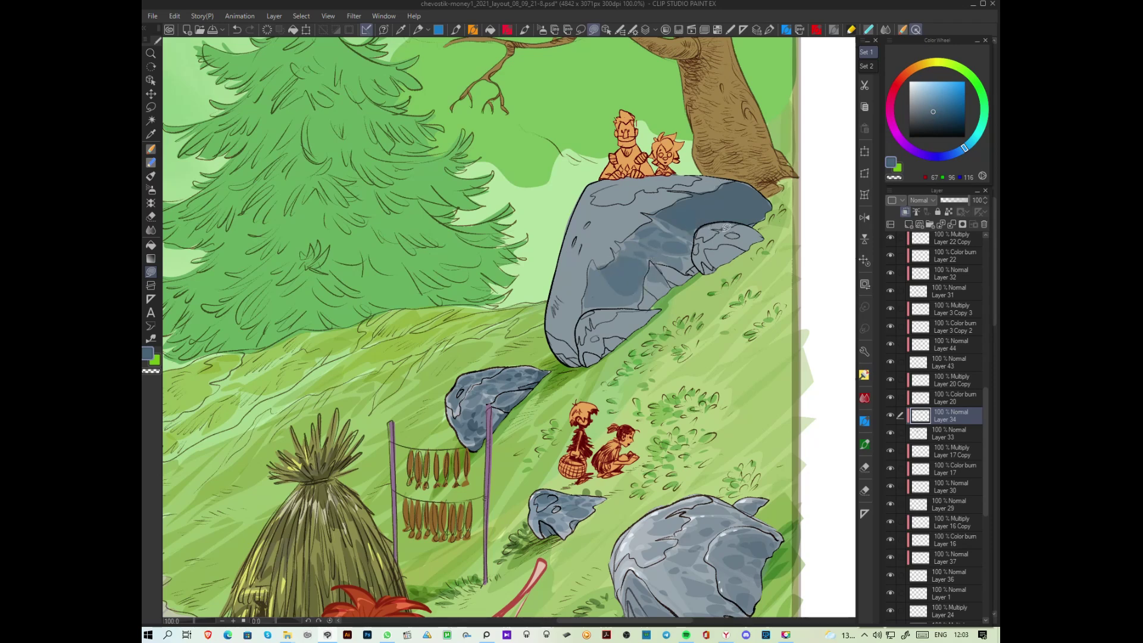
pyautogui.moveTo(668, 194)
pyautogui.mouseDown()
pyautogui.moveTo(593, 202)
pyautogui.moveTo(579, 231)
pyautogui.moveTo(590, 230)
pyautogui.mouseUp()
pyautogui.moveTo(567, 250)
pyautogui.mouseDown()
pyautogui.moveTo(567, 292)
pyautogui.moveTo(637, 230)
pyautogui.mouseUp()
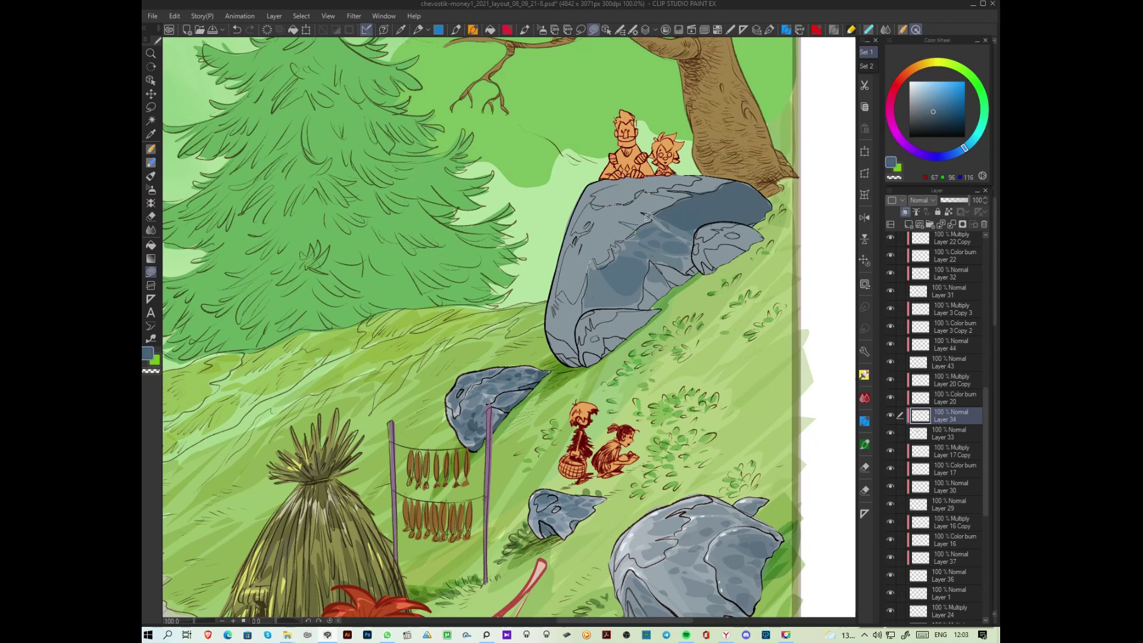
pyautogui.hotkey('ctrl', 'z')
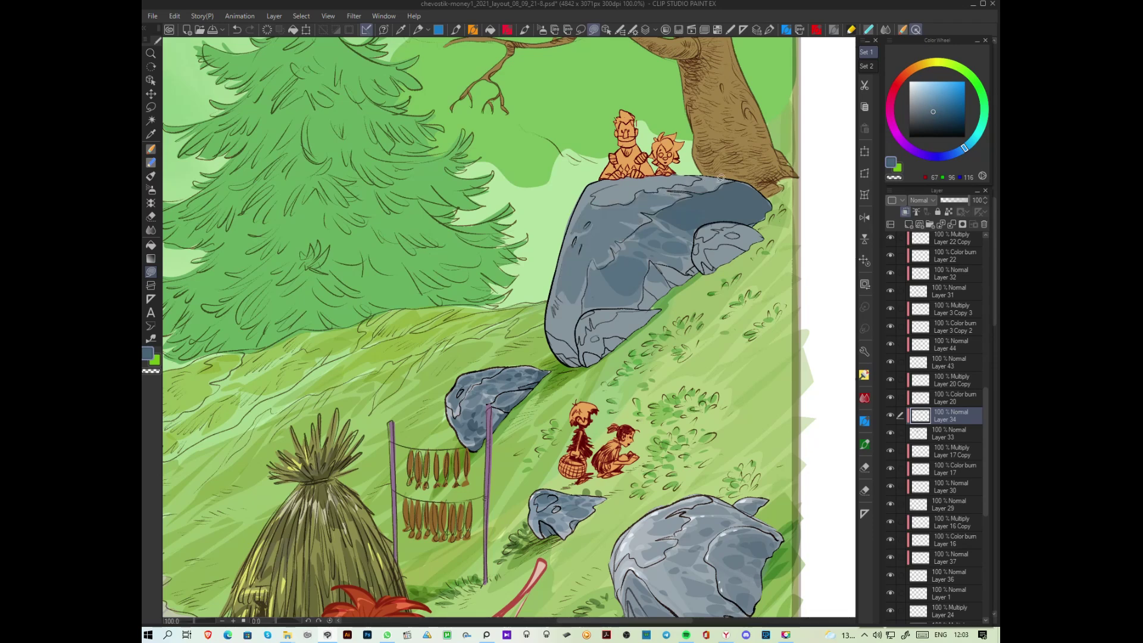
pyautogui.moveTo(606, 181)
pyautogui.mouseDown()
pyautogui.moveTo(620, 198)
pyautogui.moveTo(660, 178)
pyautogui.moveTo(739, 189)
pyautogui.mouseUp()
pyautogui.hotkey('ctrl', 'z')
pyautogui.hotkey('ctrl', 'z')
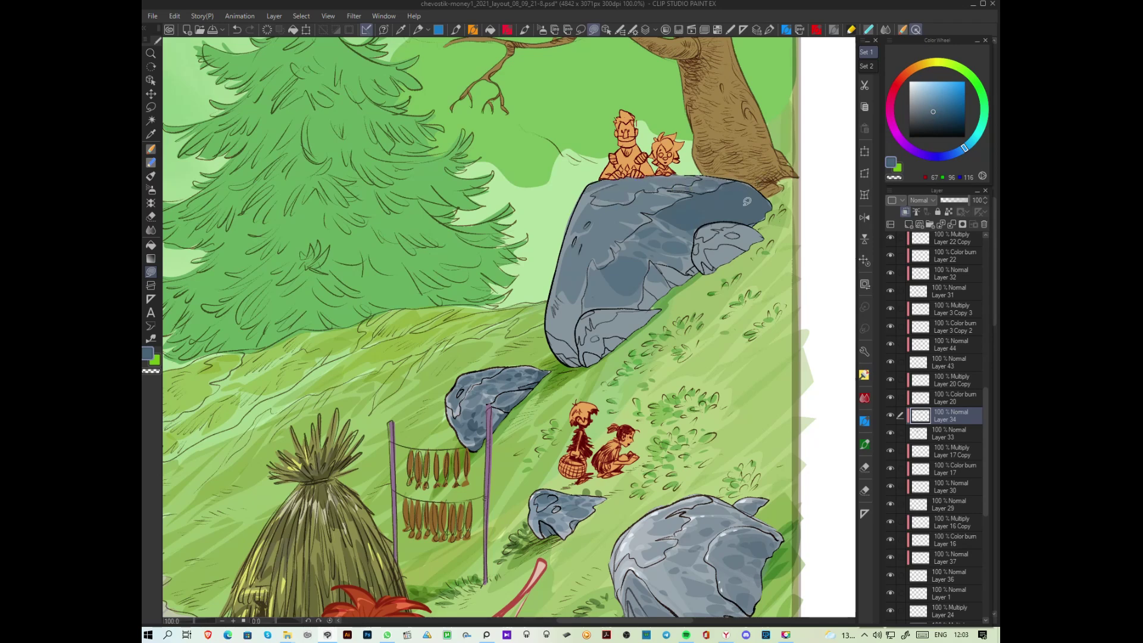
# Step: With a darker blue, shade the boulder's top-right edge and lower facets
pyautogui.click(933, 115)
pyautogui.moveTo(723, 191); pyautogui.dragTo(751, 185)
pyautogui.moveTo(651, 262); pyautogui.dragTo(668, 289)
pyautogui.moveTo(651, 290)
pyautogui.mouseDown()
pyautogui.moveTo(649, 300)
pyautogui.moveTo(675, 284)
pyautogui.moveTo(620, 288)
pyautogui.moveTo(631, 304)
pyautogui.moveTo(646, 281)
pyautogui.moveTo(598, 282)
pyautogui.moveTo(625, 301)
pyautogui.mouseUp()
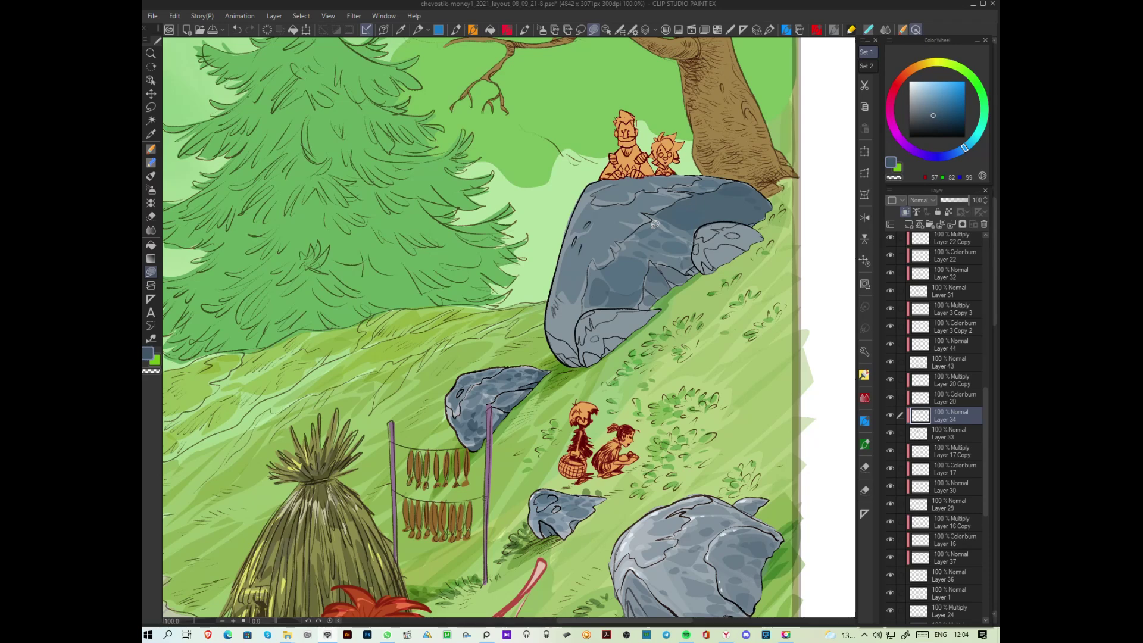
# Step: Sample the rock's tones and shade the lower-left corner with a deeper blue
pyautogui.keyDown('alt'); pyautogui.click(630, 318); pyautogui.keyUp('alt')
pyautogui.moveTo(708, 198)
pyautogui.mouseDown()
pyautogui.moveTo(654, 215)
pyautogui.moveTo(694, 217)
pyautogui.moveTo(717, 205)
pyautogui.moveTo(715, 191)
pyautogui.mouseUp()
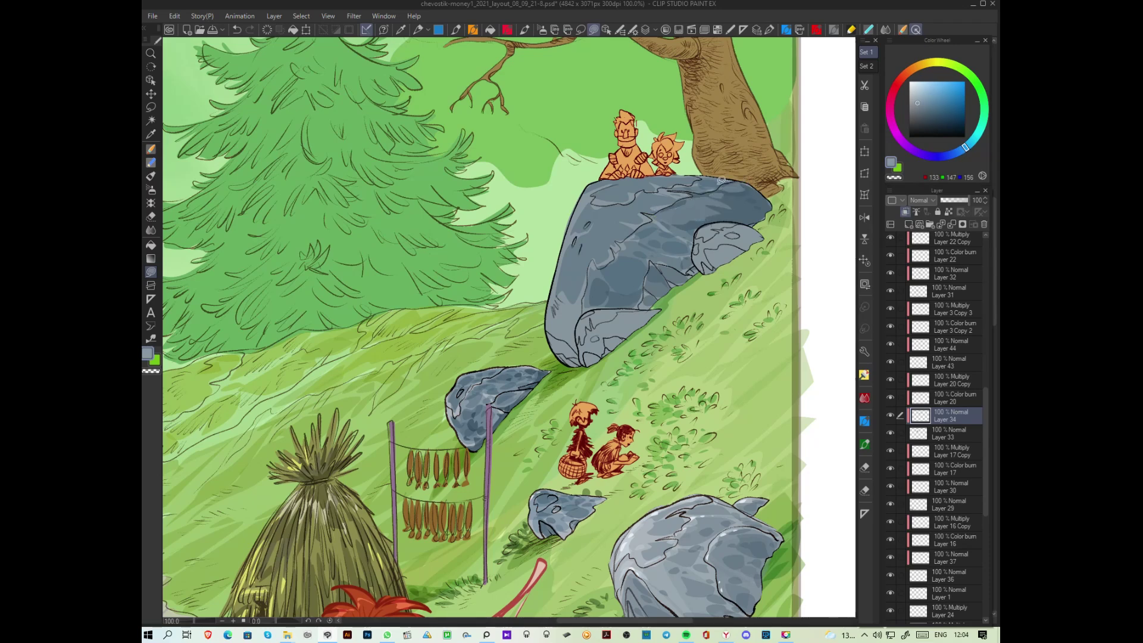
pyautogui.keyDown('alt'); pyautogui.click(697, 209); pyautogui.keyUp('alt')
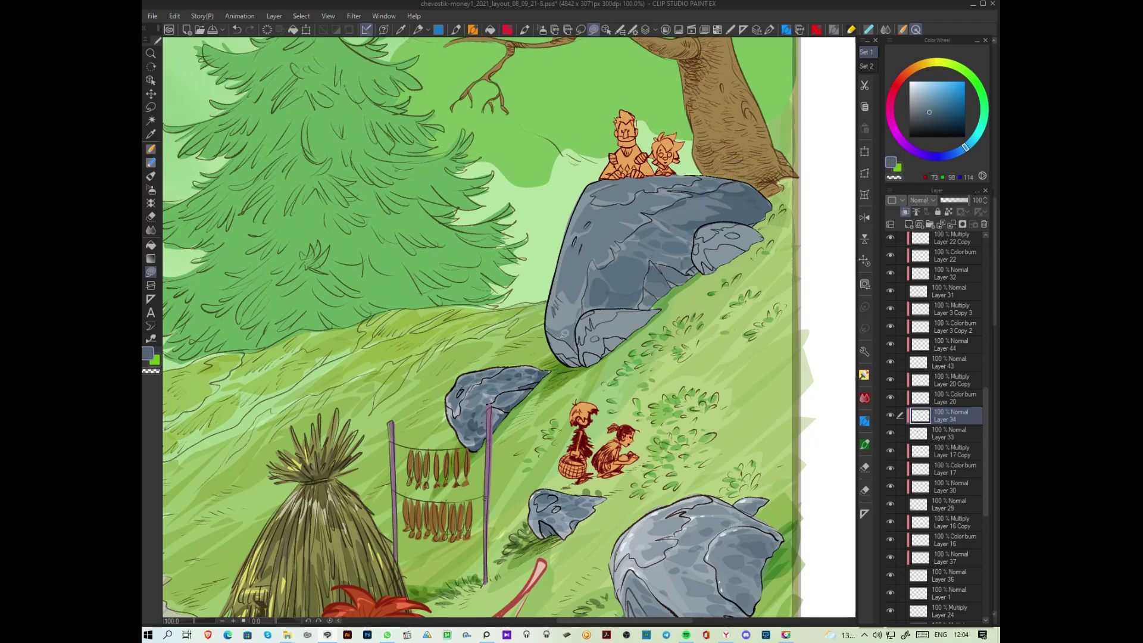
pyautogui.click(942, 117)
pyautogui.moveTo(583, 359)
pyautogui.mouseDown()
pyautogui.moveTo(565, 359)
pyautogui.moveTo(580, 349)
pyautogui.mouseUp()
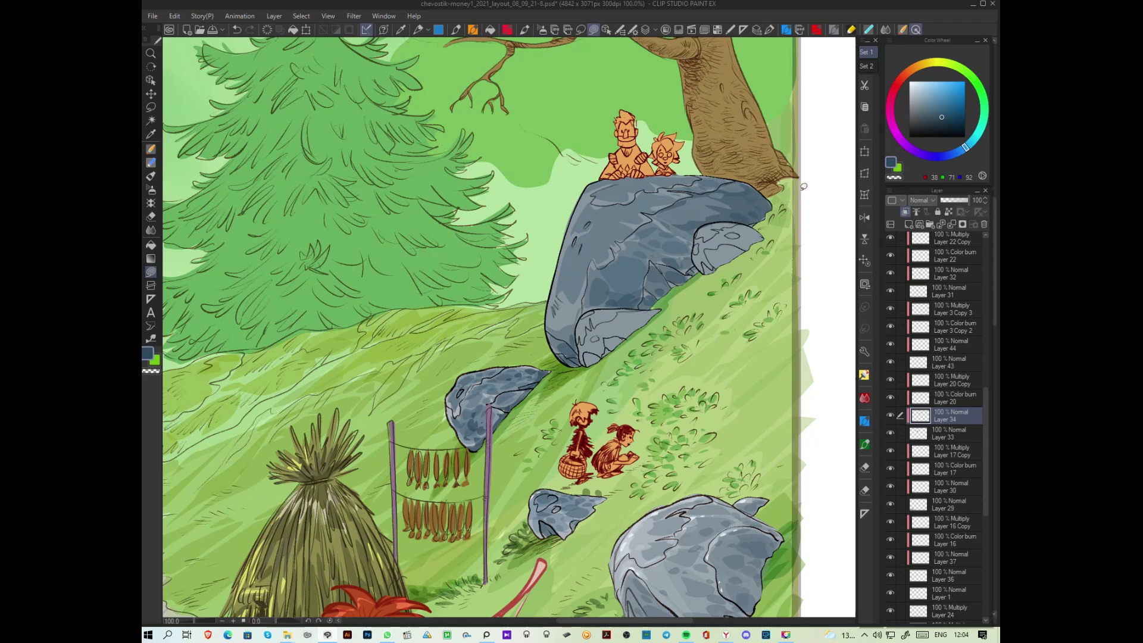
# Step: Fill dark navy shadows along the rock's right edge and bottom-left
pyautogui.click(951, 121)
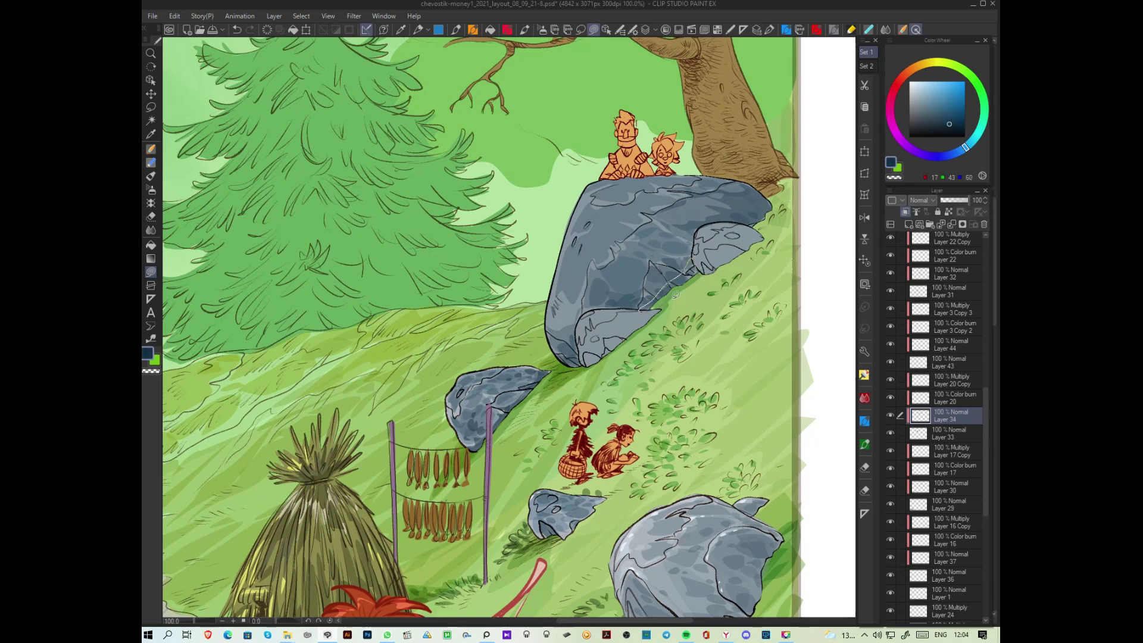
pyautogui.moveTo(772, 201); pyautogui.dragTo(744, 224)
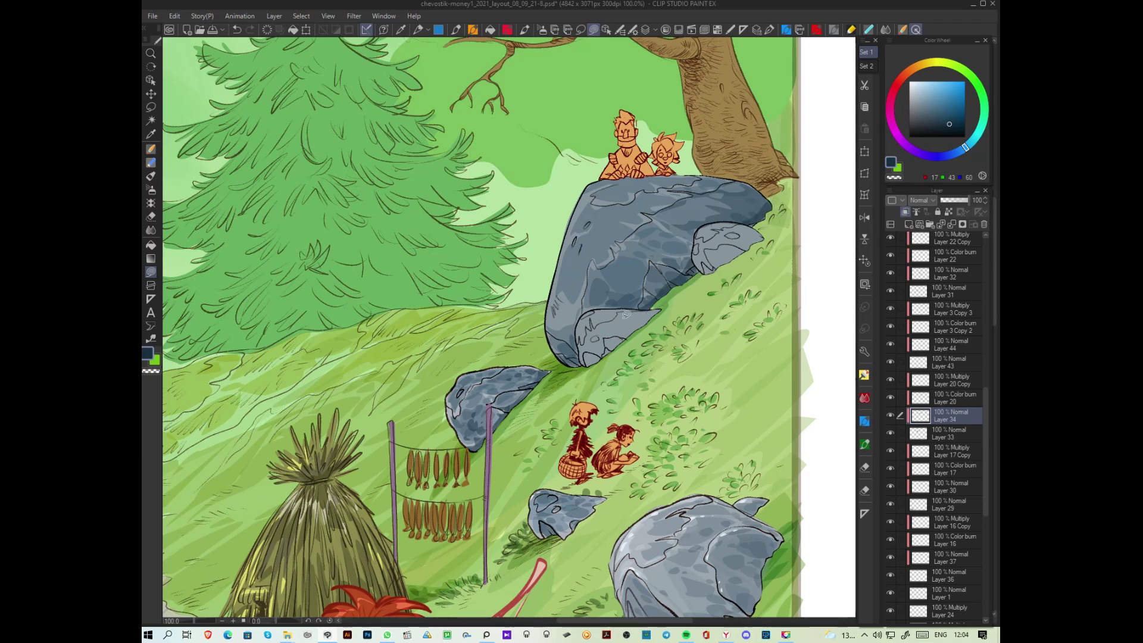
pyautogui.moveTo(582, 366); pyautogui.dragTo(575, 366)
pyautogui.moveTo(577, 320)
pyautogui.mouseDown()
pyautogui.moveTo(563, 342)
pyautogui.moveTo(579, 362)
pyautogui.moveTo(579, 326)
pyautogui.mouseUp()
pyautogui.moveTo(695, 234)
pyautogui.mouseDown()
pyautogui.moveTo(698, 270)
pyautogui.moveTo(698, 233)
pyautogui.mouseUp()
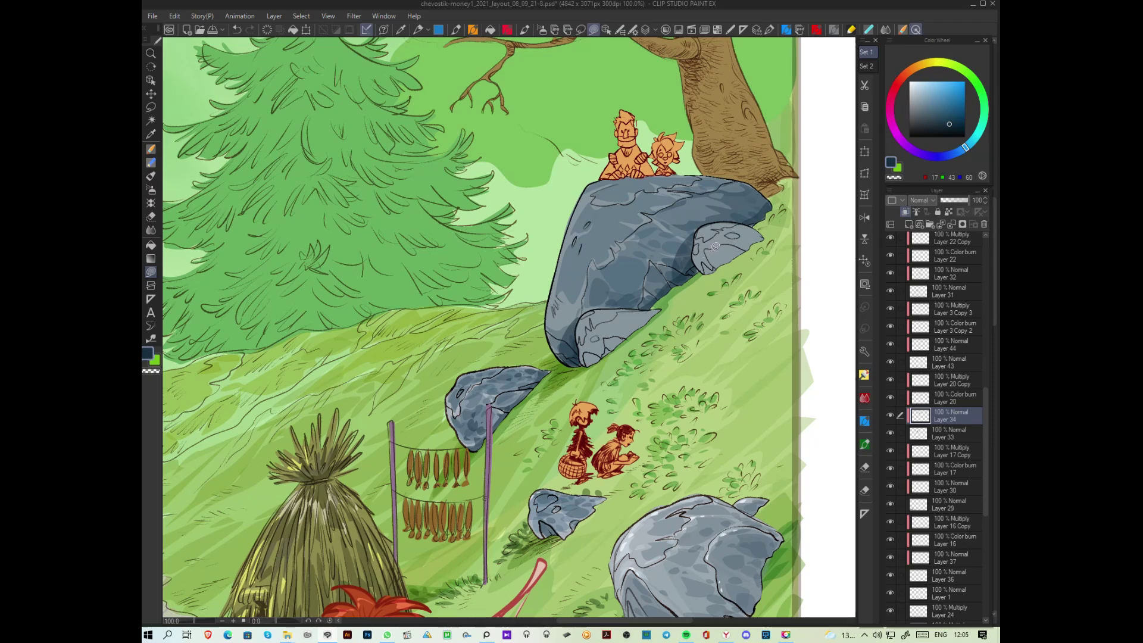
# Step: Sample the rock's pale top tone and add highlights along the boulder's upper-left edge
pyautogui.keyDown('alt'); pyautogui.click(640, 292); pyautogui.keyUp('alt')
pyautogui.keyDown('alt'); pyautogui.click(608, 303); pyautogui.keyUp('alt')
pyautogui.keyDown('alt'); pyautogui.click(599, 196); pyautogui.keyUp('alt')
pyautogui.moveTo(594, 203)
pyautogui.mouseDown()
pyautogui.moveTo(604, 184)
pyautogui.moveTo(647, 179)
pyautogui.moveTo(624, 184)
pyautogui.mouseUp()
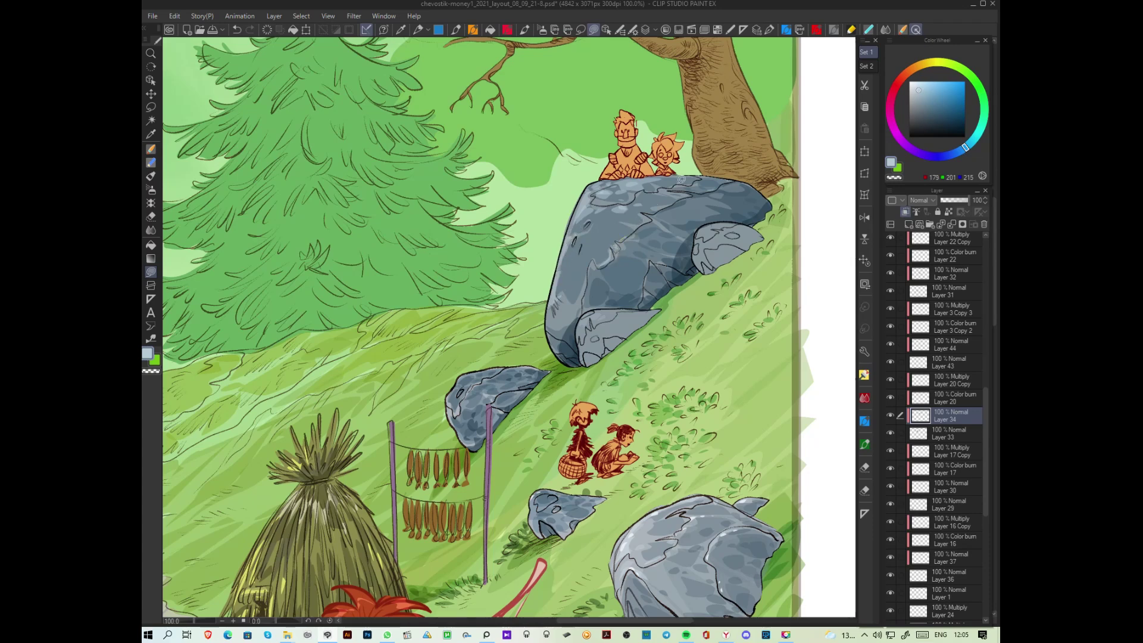
# Step: Fill darker slate shadows across the lower grey rock, including a dark patch up top
pyautogui.keyDown('alt'); pyautogui.click(685, 253); pyautogui.keyUp('alt')
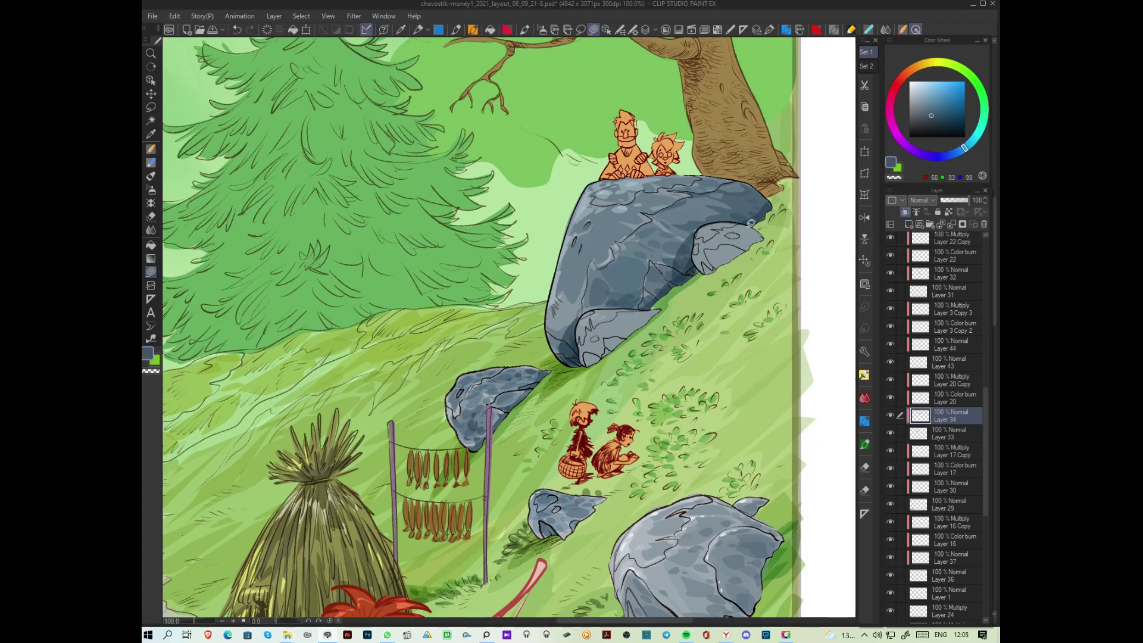
pyautogui.moveTo(704, 239)
pyautogui.mouseDown()
pyautogui.moveTo(704, 266)
pyautogui.moveTo(770, 238)
pyautogui.moveTo(756, 229)
pyautogui.moveTo(731, 257)
pyautogui.moveTo(709, 259)
pyautogui.moveTo(725, 261)
pyautogui.moveTo(701, 263)
pyautogui.moveTo(765, 235)
pyautogui.mouseUp()
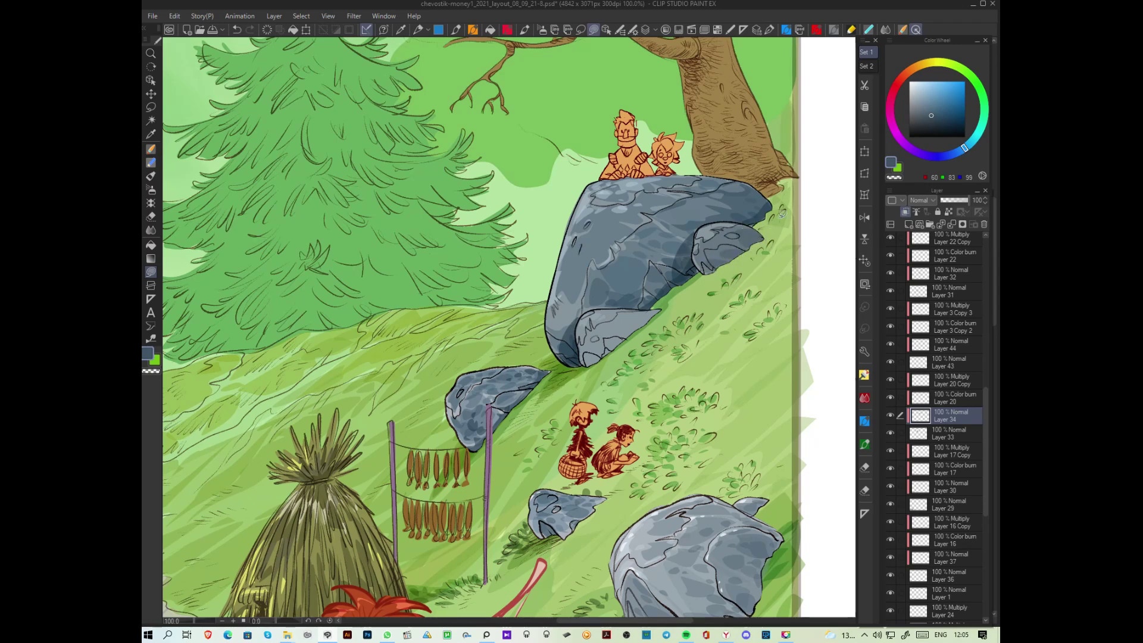
pyautogui.moveTo(634, 339)
pyautogui.mouseDown()
pyautogui.moveTo(655, 312)
pyautogui.moveTo(584, 353)
pyautogui.moveTo(617, 345)
pyautogui.mouseUp()
pyautogui.moveTo(642, 326); pyautogui.dragTo(614, 326)
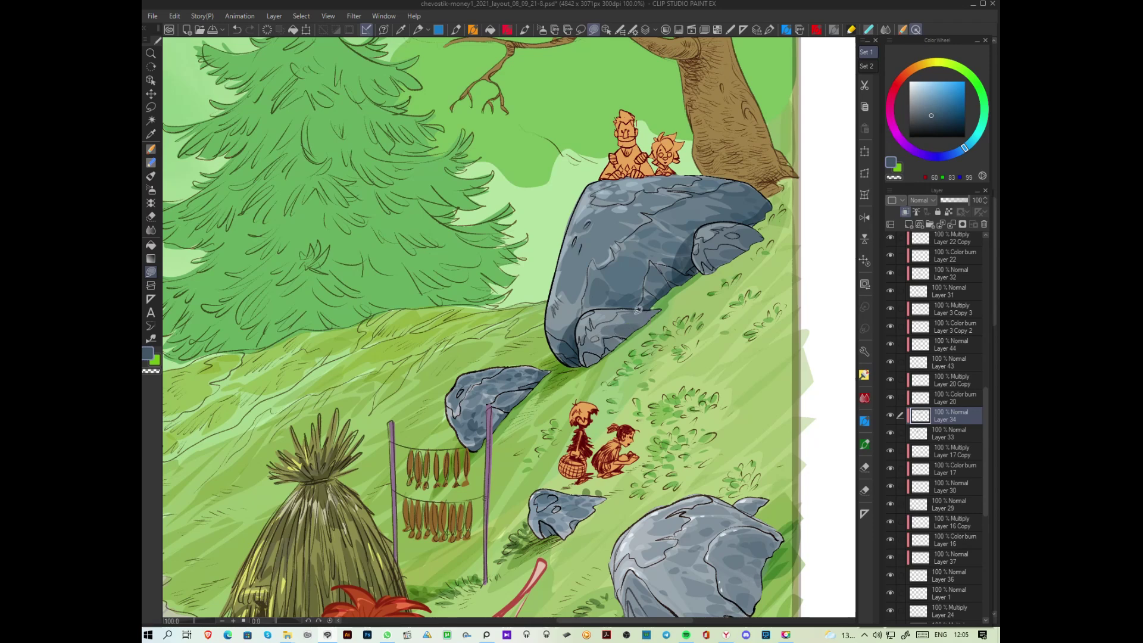
pyautogui.click(938, 123)
pyautogui.moveTo(617, 311)
pyautogui.mouseDown()
pyautogui.moveTo(601, 314)
pyautogui.moveTo(630, 327)
pyautogui.moveTo(654, 305)
pyautogui.mouseUp()
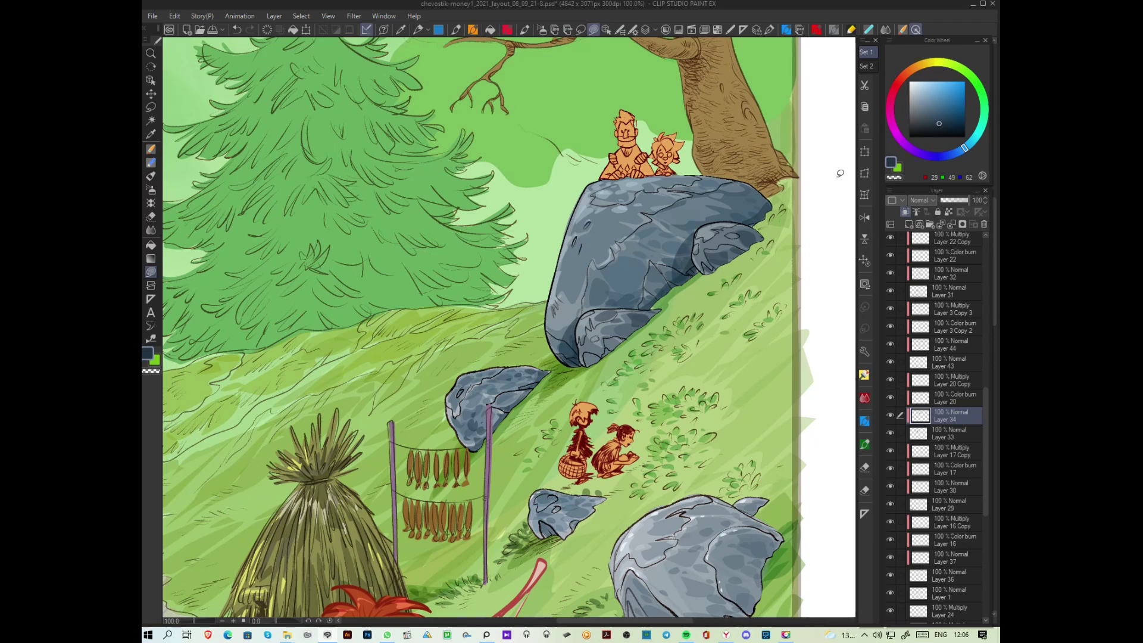
# Step: On Layer 46, fill mid and dark green shadows along rock edges and between the rocks
pyautogui.click(985, 114)
pyautogui.click(955, 108)
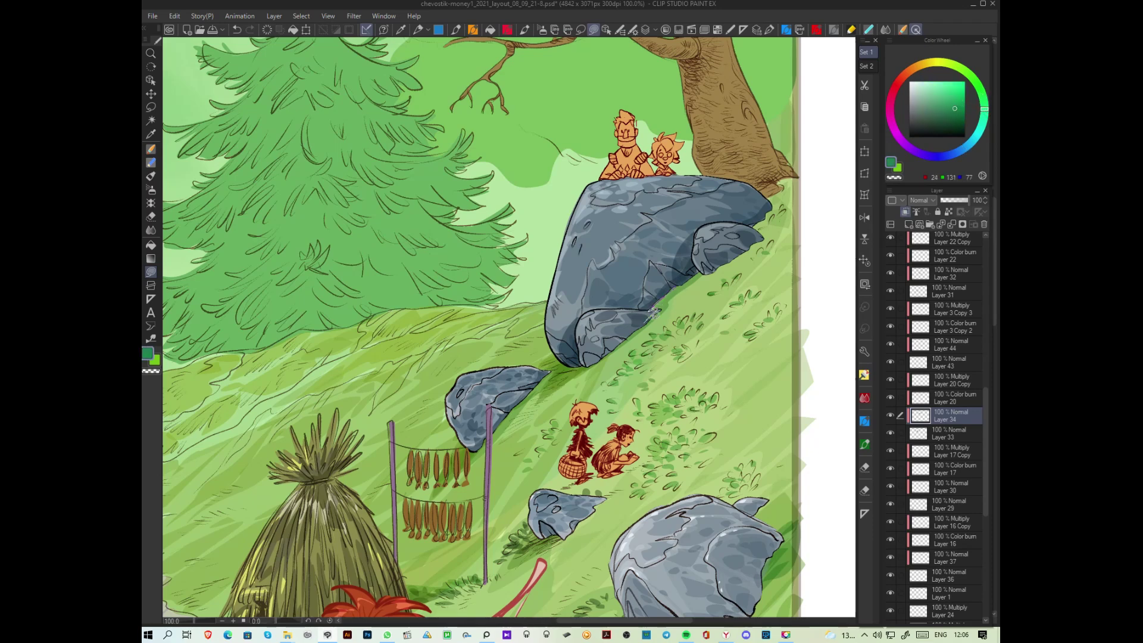
pyautogui.keyDown('ctrl'); pyautogui.keyDown('shift'); pyautogui.click(685, 281); pyautogui.keyUp('shift'); pyautogui.keyUp('ctrl')
pyautogui.moveTo(695, 273)
pyautogui.mouseDown()
pyautogui.moveTo(650, 306)
pyautogui.moveTo(707, 266)
pyautogui.mouseUp()
pyautogui.click(964, 118)
pyautogui.moveTo(772, 206); pyautogui.dragTo(753, 228)
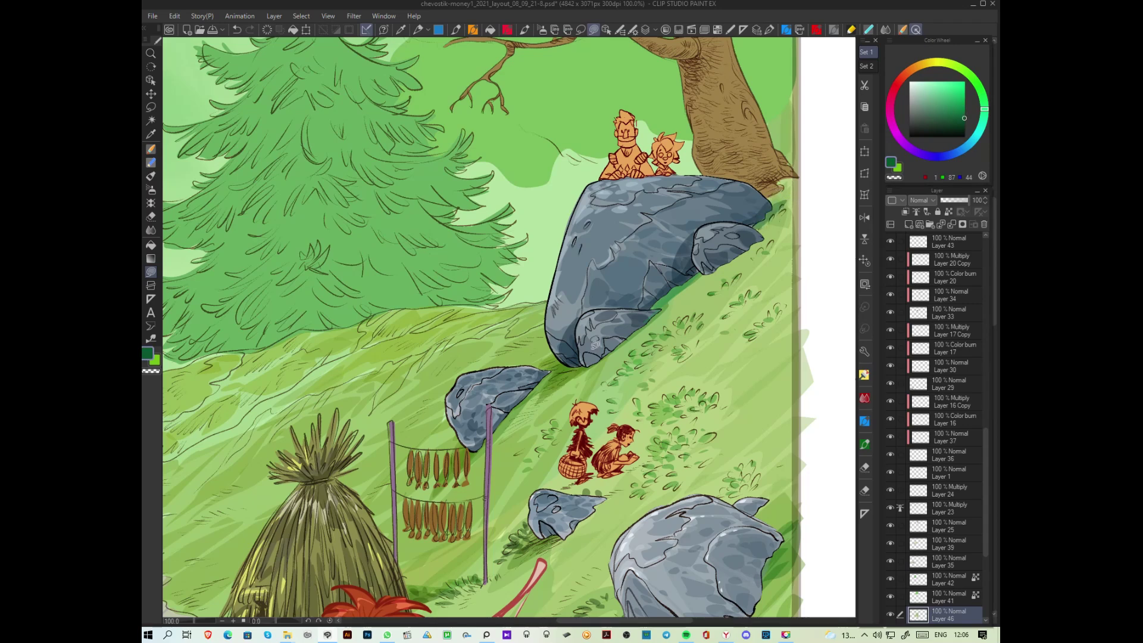
pyautogui.moveTo(549, 382); pyautogui.dragTo(586, 367)
pyautogui.moveTo(596, 355)
pyautogui.mouseDown()
pyautogui.moveTo(585, 365)
pyautogui.moveTo(633, 322)
pyautogui.mouseUp()
# Step: With a deeper green, shade behind the hanging fish, under the lower-right rock, and add leaf spots
pyautogui.moveTo(964, 116); pyautogui.dragTo(965, 125)
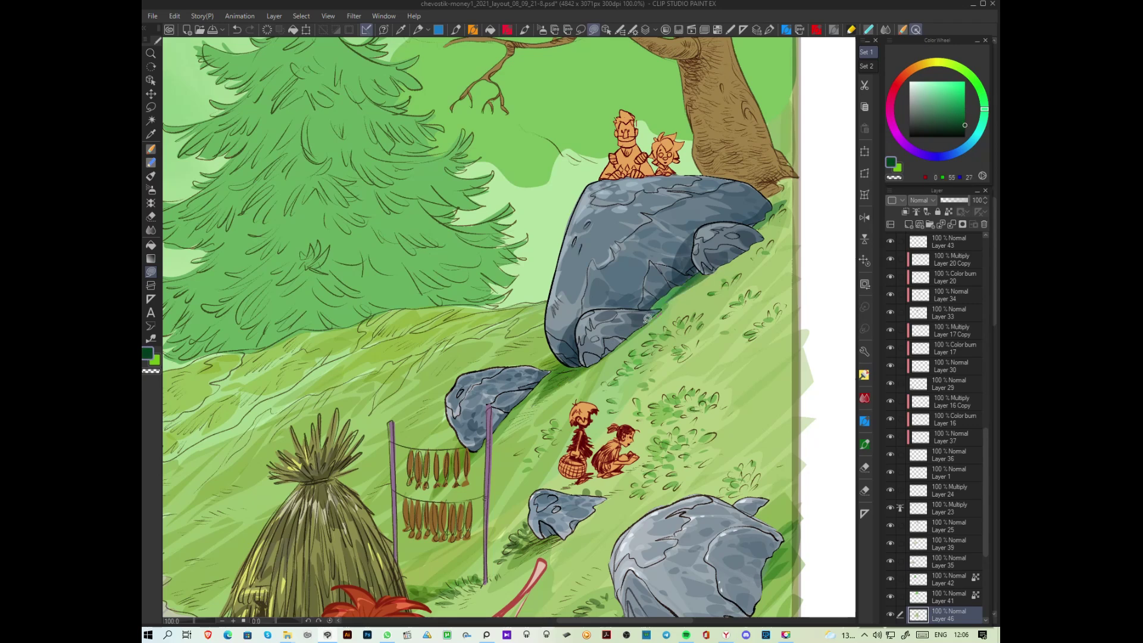
pyautogui.moveTo(469, 443)
pyautogui.mouseDown()
pyautogui.moveTo(444, 490)
pyautogui.moveTo(471, 445)
pyautogui.mouseUp()
pyautogui.scroll(-5, 491, 410)
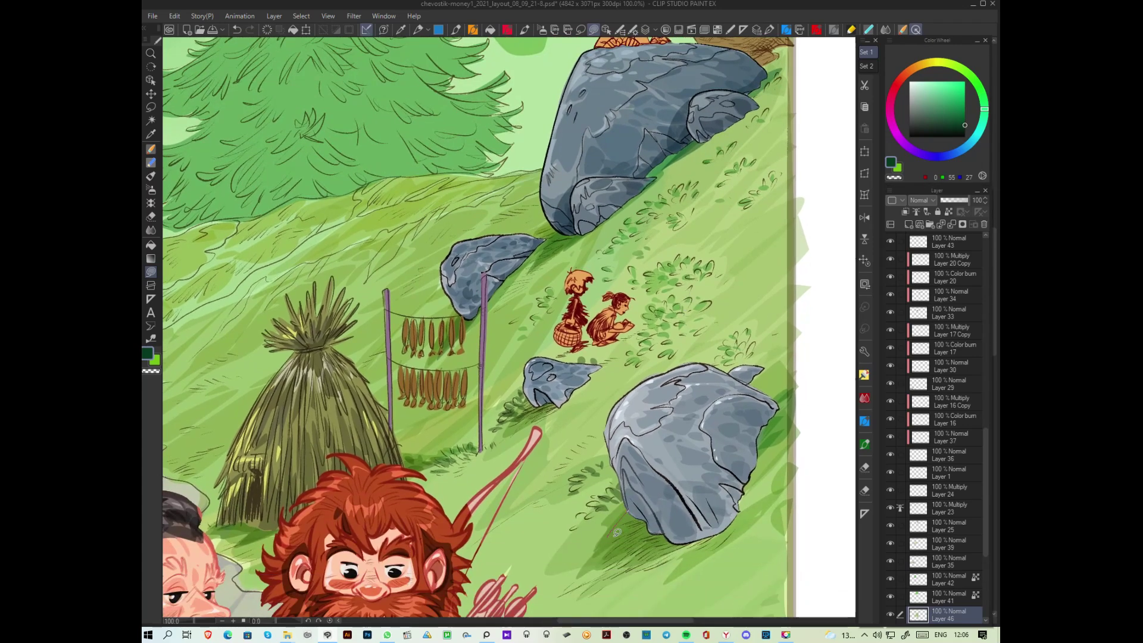
pyautogui.moveTo(614, 552)
pyautogui.mouseDown()
pyautogui.moveTo(660, 553)
pyautogui.moveTo(673, 538)
pyautogui.moveTo(655, 526)
pyautogui.moveTo(639, 485)
pyautogui.mouseUp()
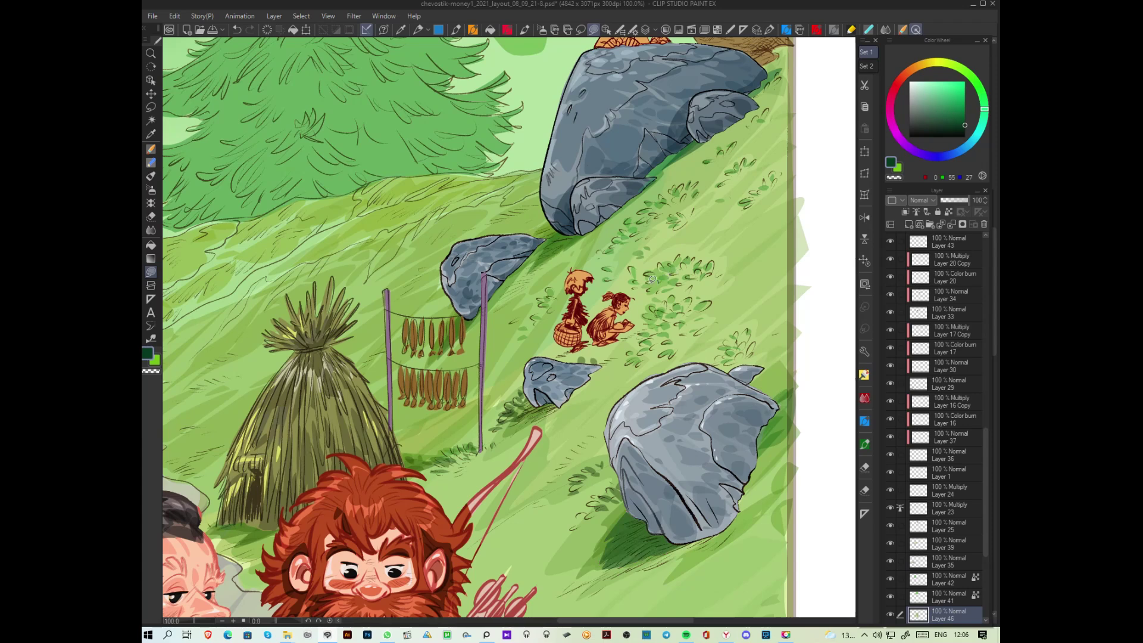
pyautogui.moveTo(707, 287); pyautogui.dragTo(705, 290)
pyautogui.moveTo(695, 291); pyautogui.dragTo(696, 294)
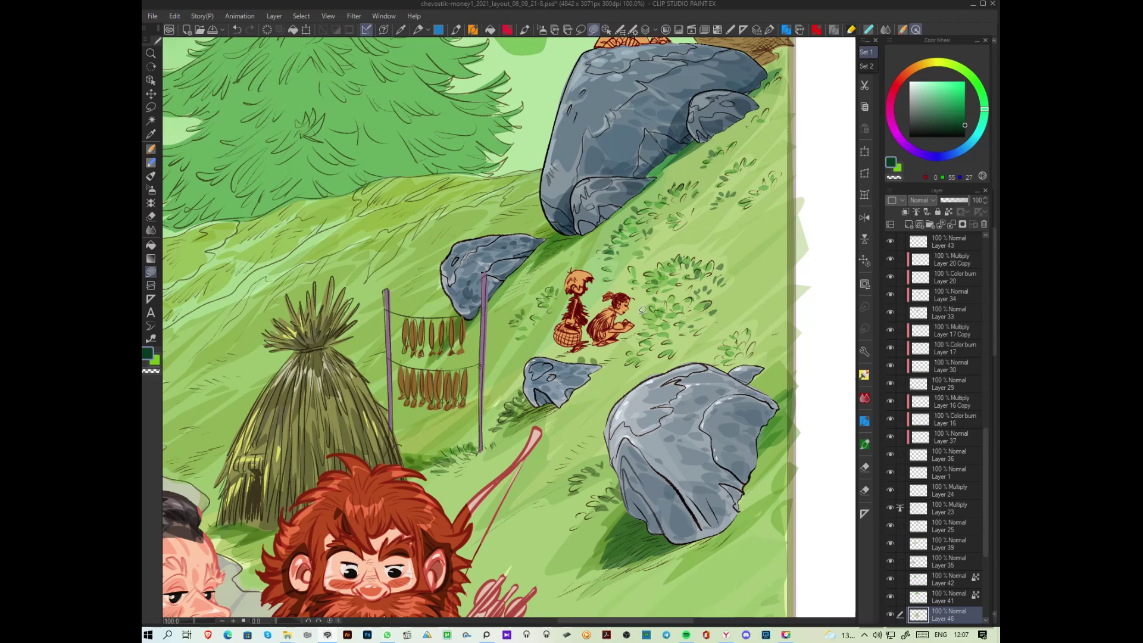
# Step: Sample and lighten the rock grey, then on Layer 34 fill light patches on the big rock's upper left
pyautogui.scroll(4, 702, 301)
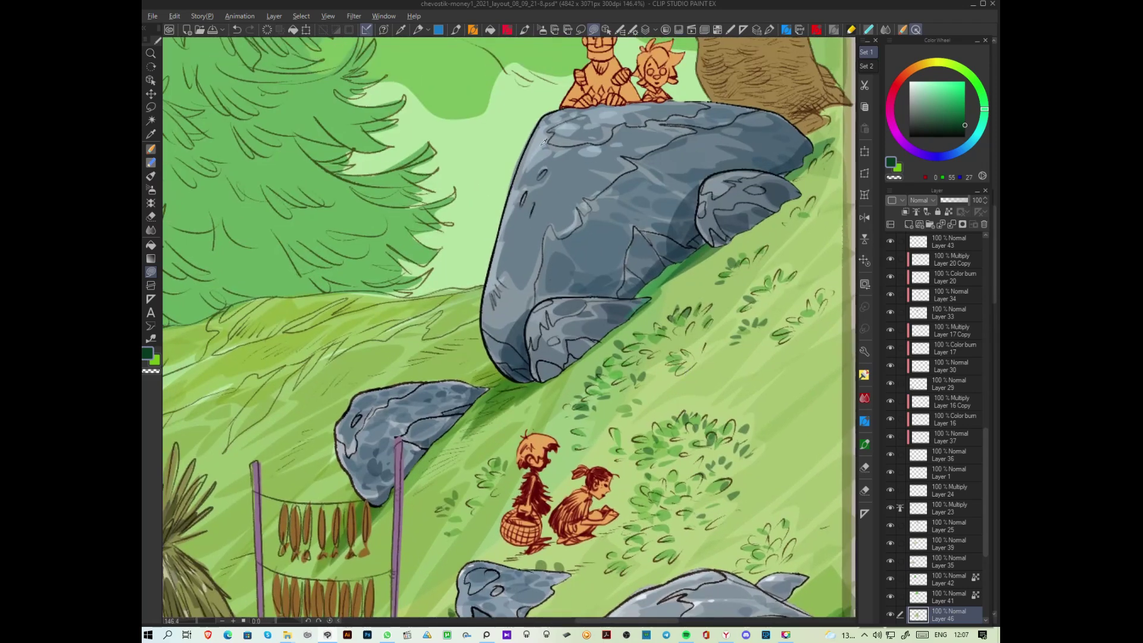
pyautogui.keyDown('alt'); pyautogui.click(590, 150); pyautogui.keyUp('alt')
pyautogui.click(918, 90)
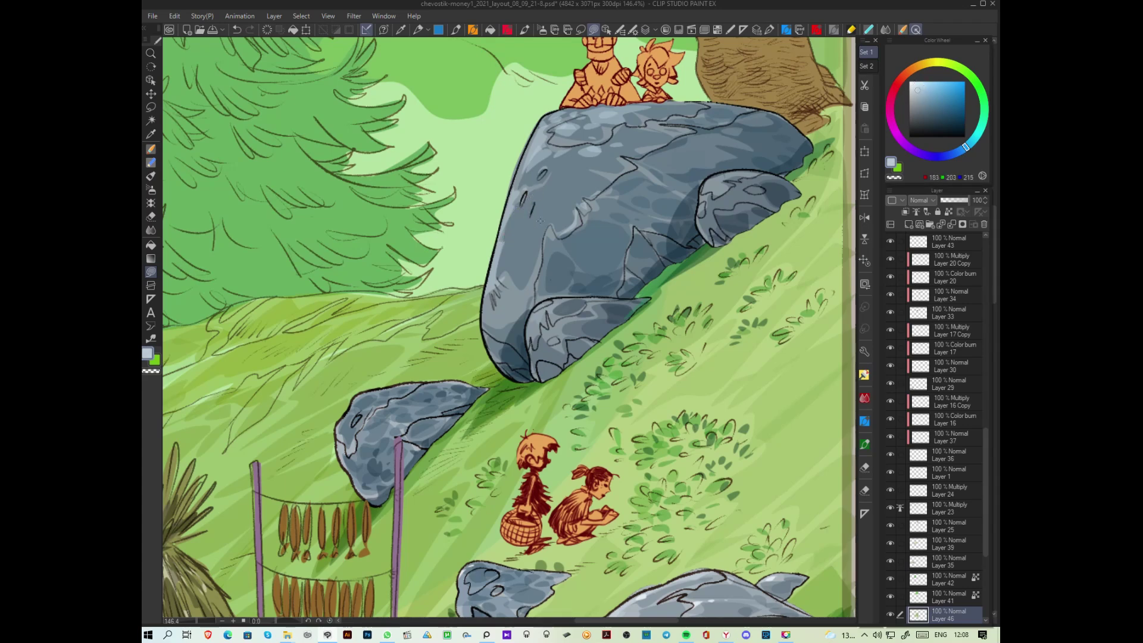
pyautogui.click(951, 295)
pyautogui.moveTo(515, 207)
pyautogui.mouseDown()
pyautogui.moveTo(511, 244)
pyautogui.moveTo(532, 201)
pyautogui.mouseUp()
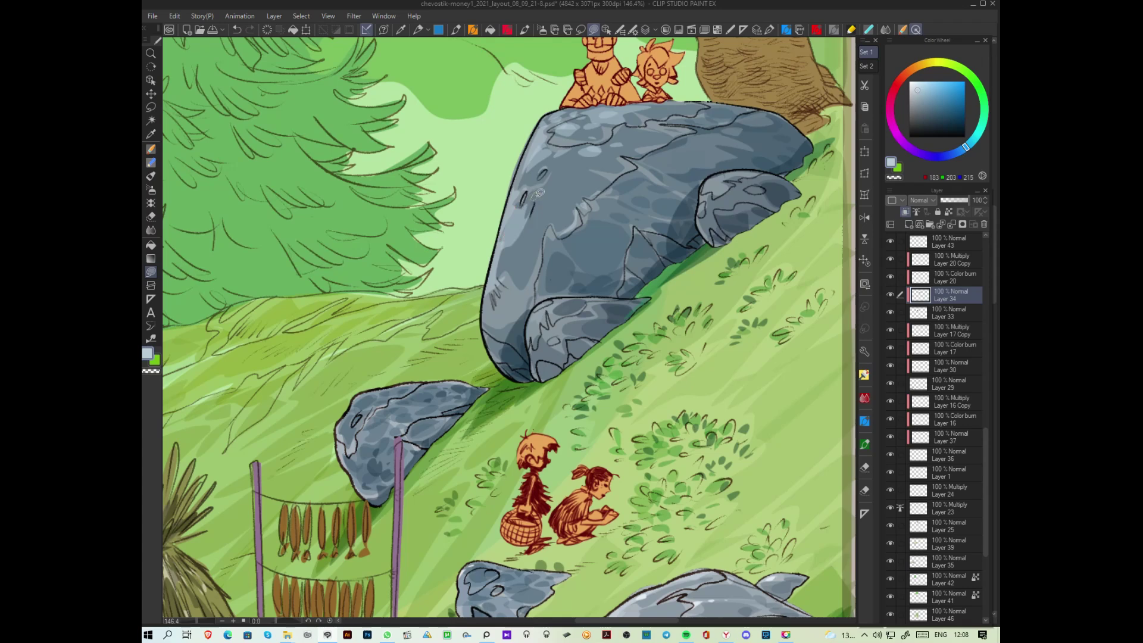
pyautogui.moveTo(546, 159)
pyautogui.mouseDown()
pyautogui.moveTo(524, 187)
pyautogui.moveTo(553, 171)
pyautogui.moveTo(599, 113)
pyautogui.moveTo(549, 126)
pyautogui.moveTo(575, 113)
pyautogui.mouseUp()
pyautogui.moveTo(611, 120)
pyautogui.mouseDown()
pyautogui.moveTo(599, 122)
pyautogui.moveTo(626, 115)
pyautogui.moveTo(617, 119)
pyautogui.moveTo(619, 108)
pyautogui.moveTo(648, 119)
pyautogui.mouseUp()
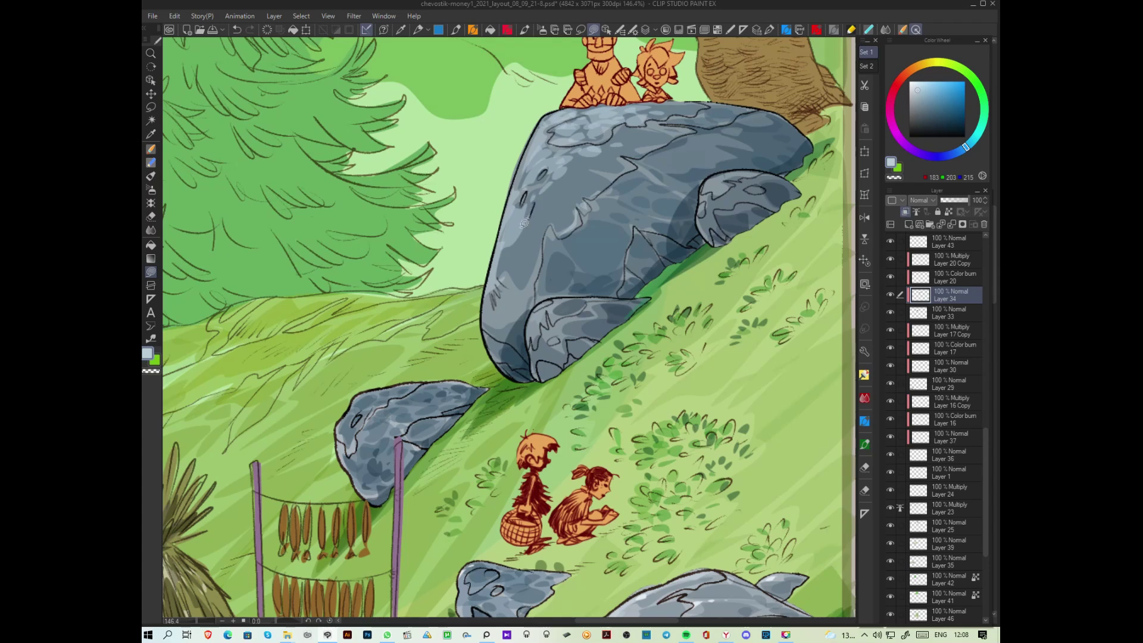
pyautogui.moveTo(539, 141)
pyautogui.mouseDown()
pyautogui.moveTo(530, 158)
pyautogui.moveTo(539, 143)
pyautogui.mouseUp()
# Step: Add light patches along the big rock's crack and on the lower-left and right-hand rocks
pyautogui.moveTo(609, 180)
pyautogui.mouseDown()
pyautogui.moveTo(597, 182)
pyautogui.moveTo(651, 149)
pyautogui.mouseUp()
pyautogui.moveTo(672, 141); pyautogui.dragTo(727, 118)
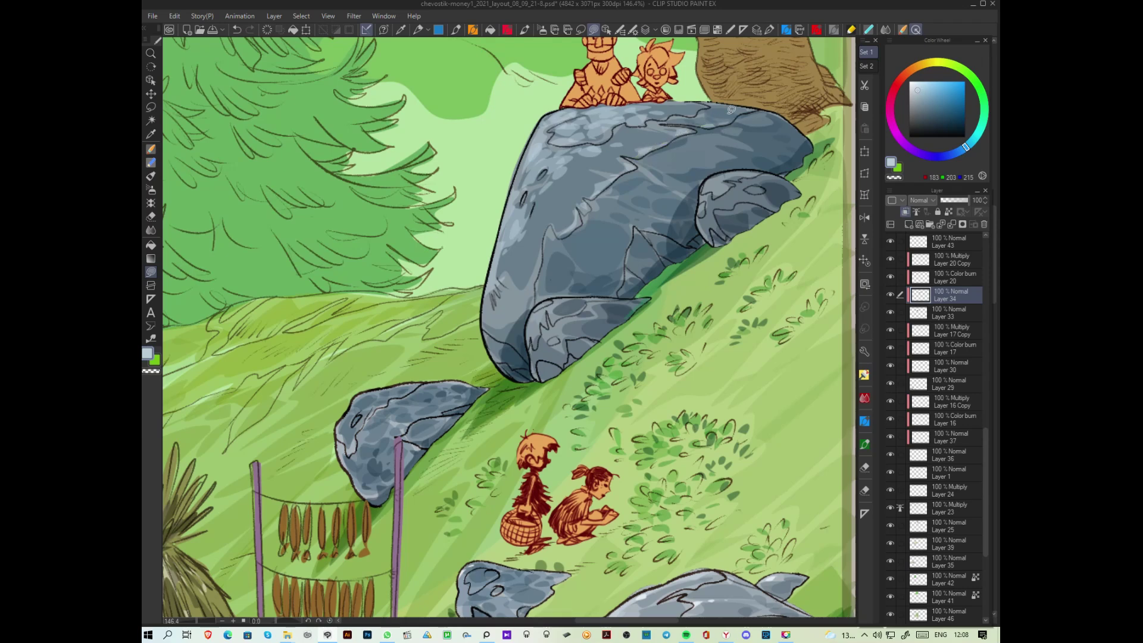
pyautogui.moveTo(552, 298)
pyautogui.mouseDown()
pyautogui.moveTo(534, 327)
pyautogui.moveTo(557, 299)
pyautogui.moveTo(487, 317)
pyautogui.moveTo(513, 317)
pyautogui.mouseUp()
pyautogui.moveTo(526, 304); pyautogui.dragTo(539, 288)
pyautogui.moveTo(718, 176); pyautogui.dragTo(720, 181)
# Step: Sample the big rock's dark blue and fill deeper shadows beside its crack and edges
pyautogui.keyDown('alt'); pyautogui.click(685, 225); pyautogui.keyUp('alt')
pyautogui.moveTo(623, 231)
pyautogui.mouseDown()
pyautogui.moveTo(585, 223)
pyautogui.moveTo(567, 240)
pyautogui.moveTo(580, 261)
pyautogui.moveTo(603, 260)
pyautogui.moveTo(625, 230)
pyautogui.mouseUp()
pyautogui.moveTo(638, 167)
pyautogui.mouseDown()
pyautogui.moveTo(587, 196)
pyautogui.moveTo(593, 214)
pyautogui.moveTo(627, 221)
pyautogui.moveTo(658, 215)
pyautogui.moveTo(646, 205)
pyautogui.moveTo(681, 205)
pyautogui.moveTo(643, 164)
pyautogui.mouseUp()
pyautogui.moveTo(649, 156)
pyautogui.mouseDown()
pyautogui.moveTo(707, 164)
pyautogui.moveTo(651, 152)
pyautogui.moveTo(691, 155)
pyautogui.mouseUp()
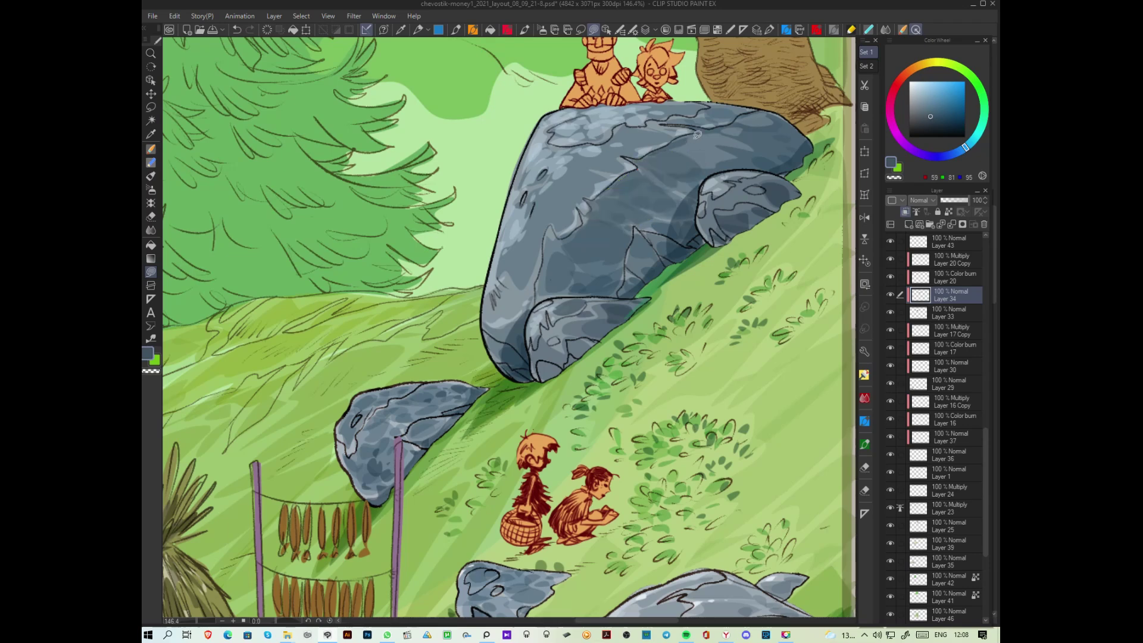
pyautogui.moveTo(572, 195)
pyautogui.mouseDown()
pyautogui.moveTo(551, 220)
pyautogui.moveTo(576, 190)
pyautogui.mouseUp()
pyautogui.moveTo(581, 199)
pyautogui.mouseDown()
pyautogui.moveTo(569, 172)
pyautogui.moveTo(592, 169)
pyautogui.mouseUp()
pyautogui.moveTo(533, 258)
pyautogui.mouseDown()
pyautogui.moveTo(520, 236)
pyautogui.moveTo(500, 254)
pyautogui.moveTo(513, 266)
pyautogui.moveTo(489, 306)
pyautogui.moveTo(528, 307)
pyautogui.moveTo(533, 244)
pyautogui.mouseUp()
pyautogui.moveTo(672, 124)
pyautogui.mouseDown()
pyautogui.moveTo(633, 127)
pyautogui.moveTo(606, 149)
pyautogui.moveTo(631, 156)
pyautogui.moveTo(749, 92)
pyautogui.mouseUp()
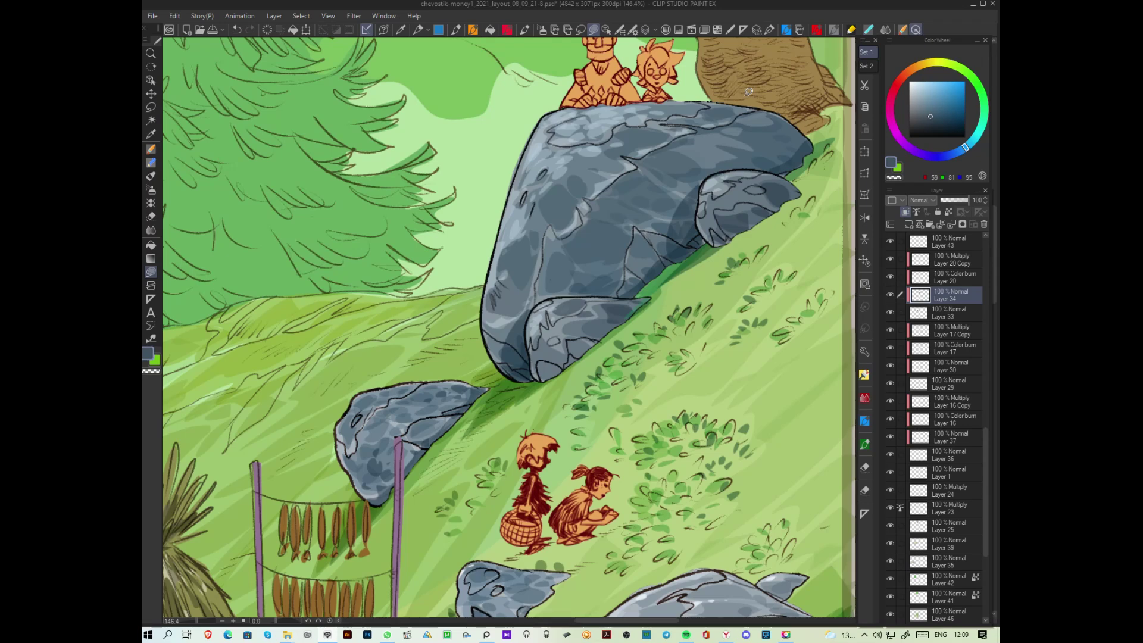
# Step: Darken leftover light patches on the small right rock and the lower rock
pyautogui.moveTo(740, 187)
pyautogui.mouseDown()
pyautogui.moveTo(722, 203)
pyautogui.moveTo(752, 204)
pyautogui.moveTo(742, 206)
pyautogui.moveTo(749, 215)
pyautogui.mouseUp()
pyautogui.moveTo(578, 333); pyautogui.dragTo(574, 334)
pyautogui.moveTo(573, 350); pyautogui.dragTo(553, 356)
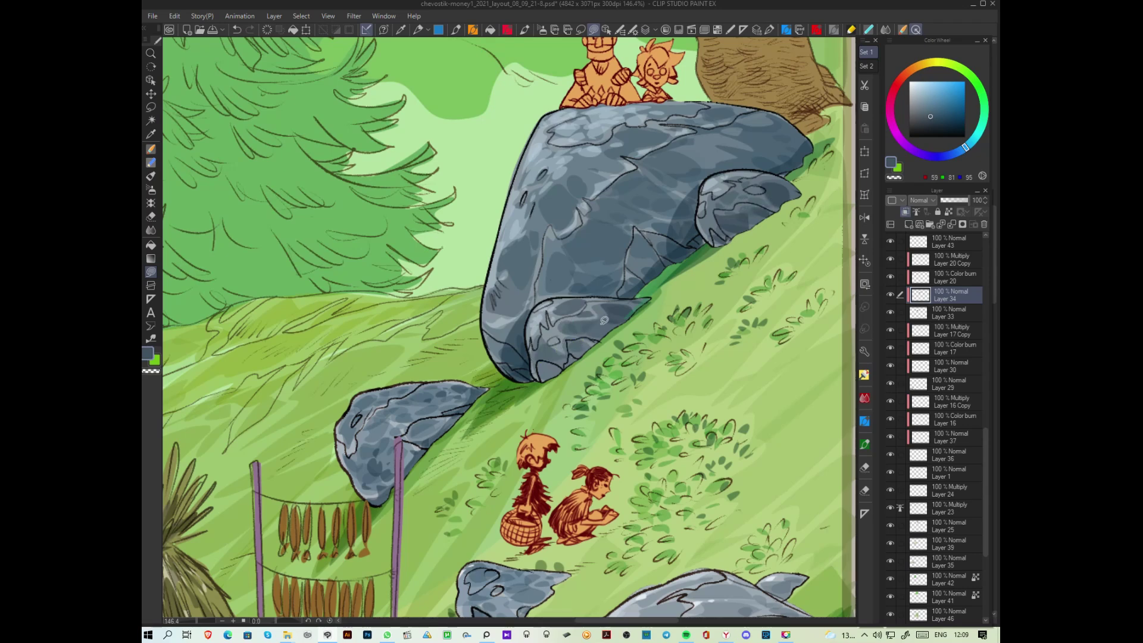
# Step: On Layer 46, lasso-fill faint grass-green patches right of the bushes, discarding two stray thin strokes
pyautogui.scroll(-5, 630, 283)
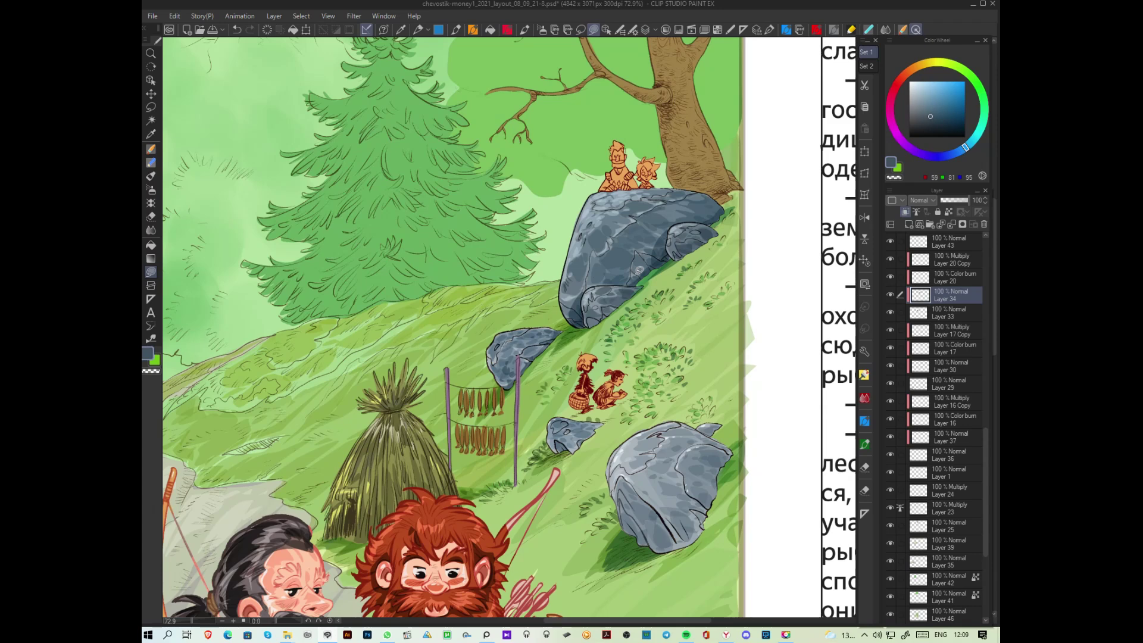
pyautogui.keyDown('alt'); pyautogui.click(529, 392); pyautogui.keyUp('alt')
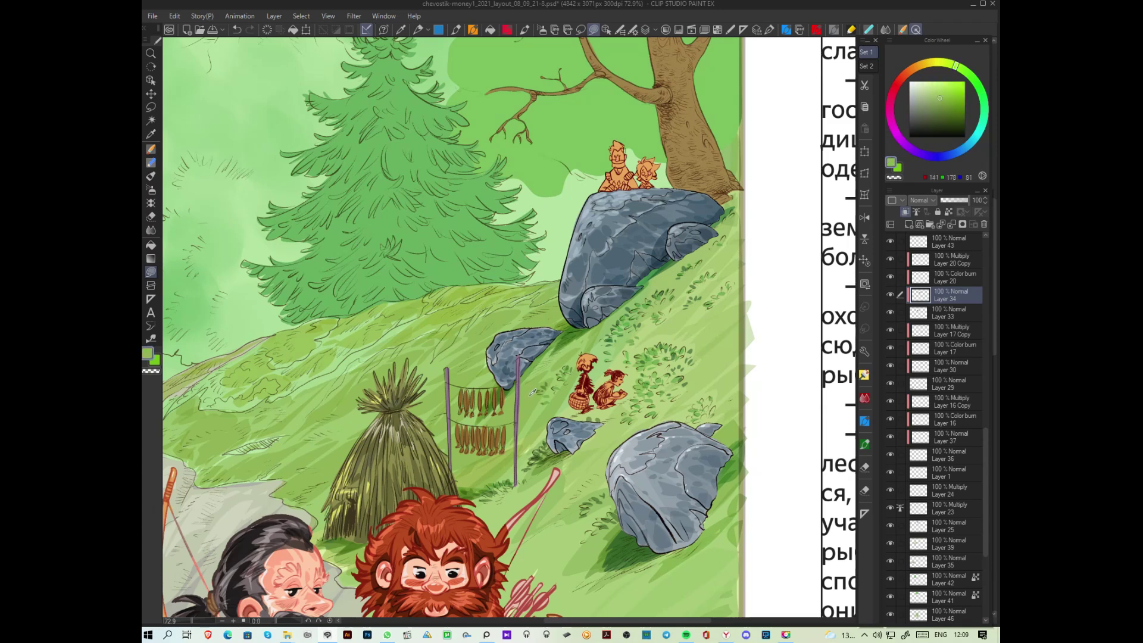
pyautogui.moveTo(674, 312); pyautogui.dragTo(710, 307)
pyautogui.keyDown('ctrl'); pyautogui.keyDown('shift'); pyautogui.click(651, 330); pyautogui.keyUp('shift'); pyautogui.keyUp('ctrl')
pyautogui.moveTo(649, 332)
pyautogui.mouseDown()
pyautogui.moveTo(670, 341)
pyautogui.moveTo(700, 314)
pyautogui.moveTo(683, 345)
pyautogui.moveTo(709, 322)
pyautogui.mouseUp()
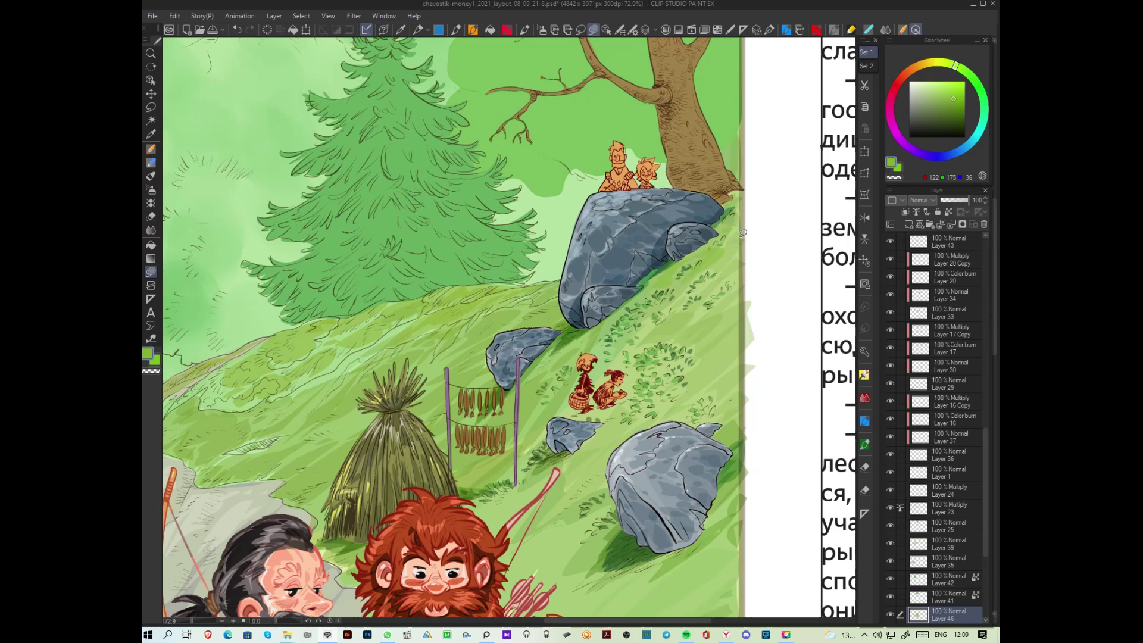
pyautogui.moveTo(738, 290); pyautogui.dragTo(658, 334)
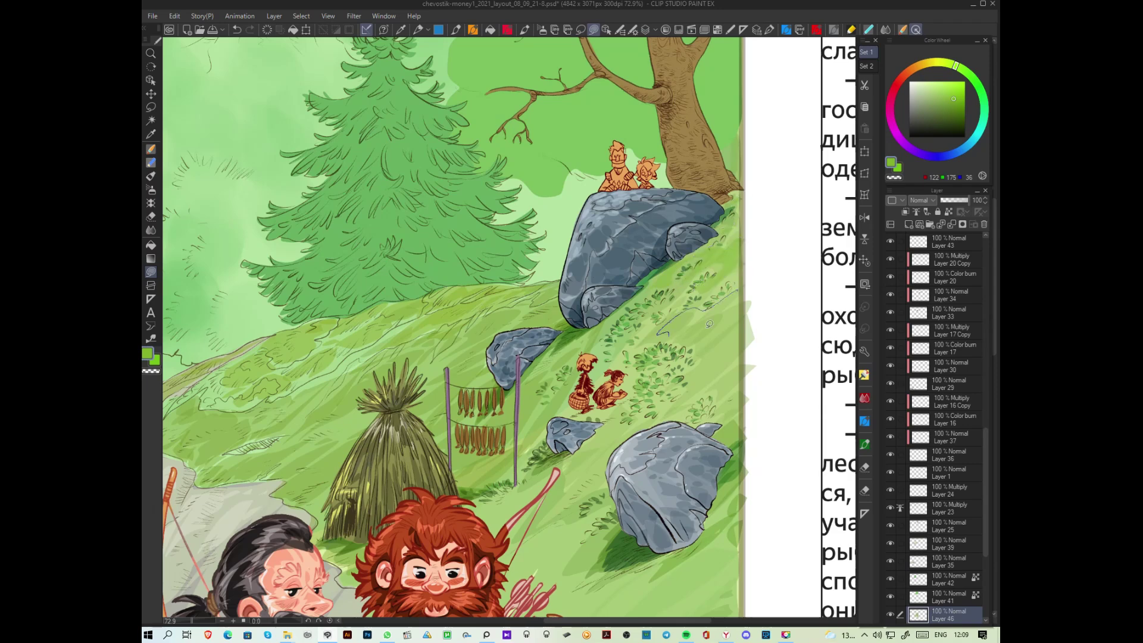
pyautogui.hotkey('ctrl', 'z')
pyautogui.moveTo(738, 330); pyautogui.dragTo(678, 385)
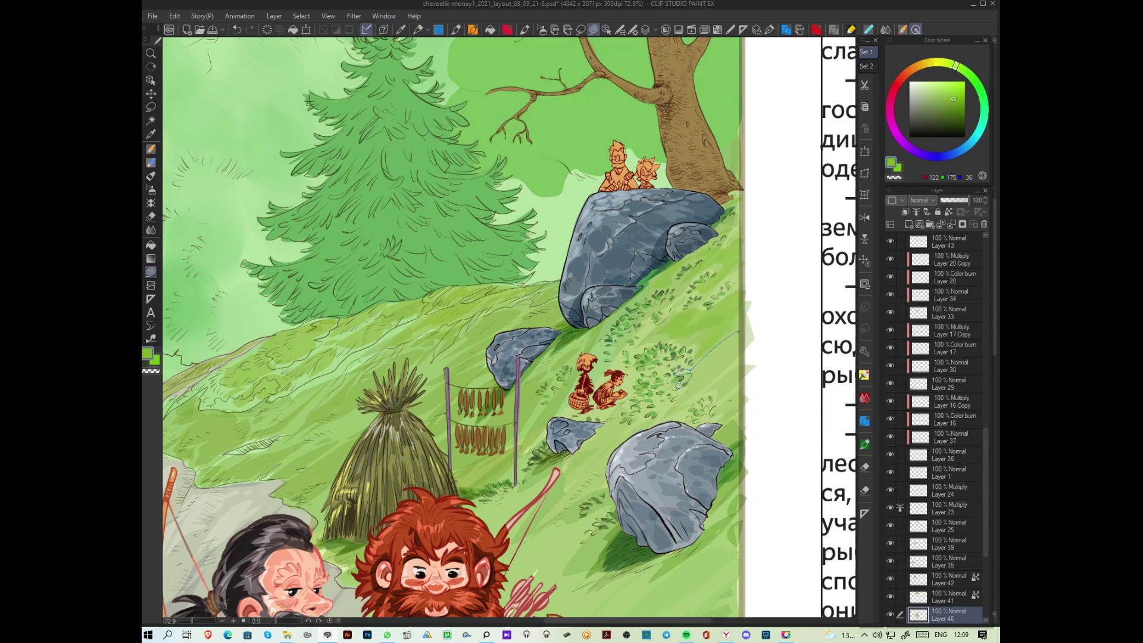
pyautogui.hotkey('ctrl', 'z')
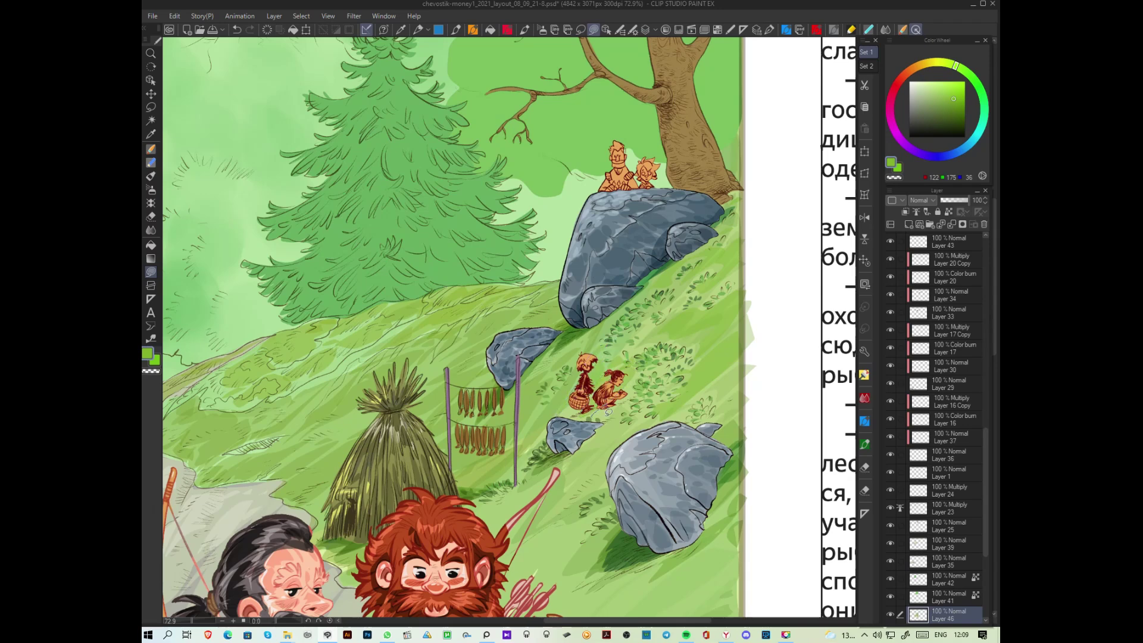
pyautogui.scroll(-3, 683, 434)
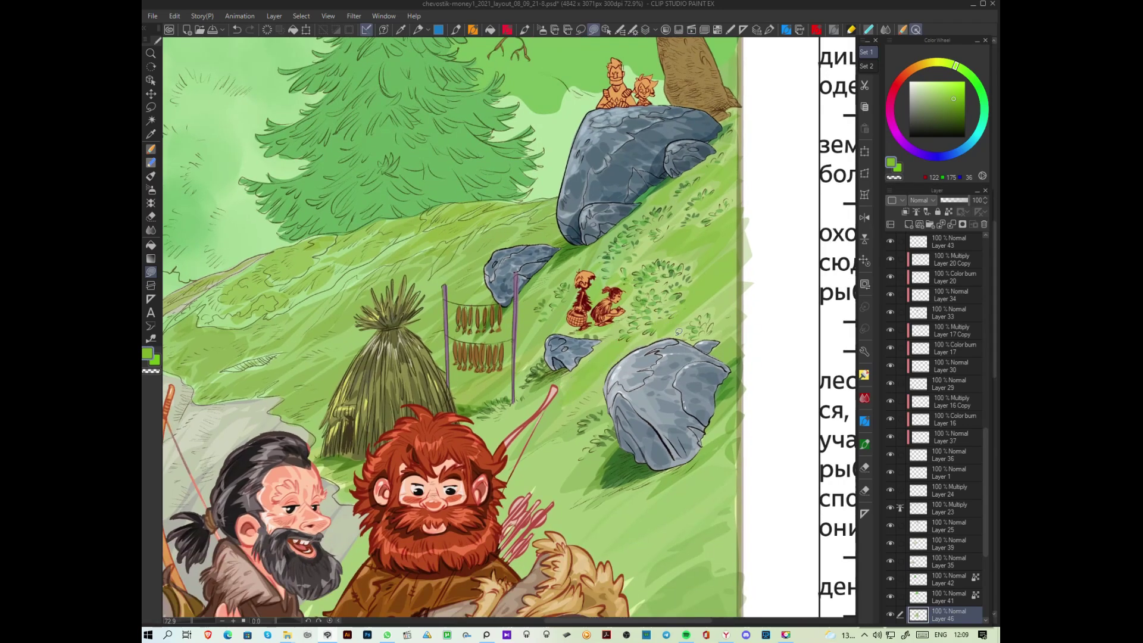
pyautogui.scroll(-3, 679, 331)
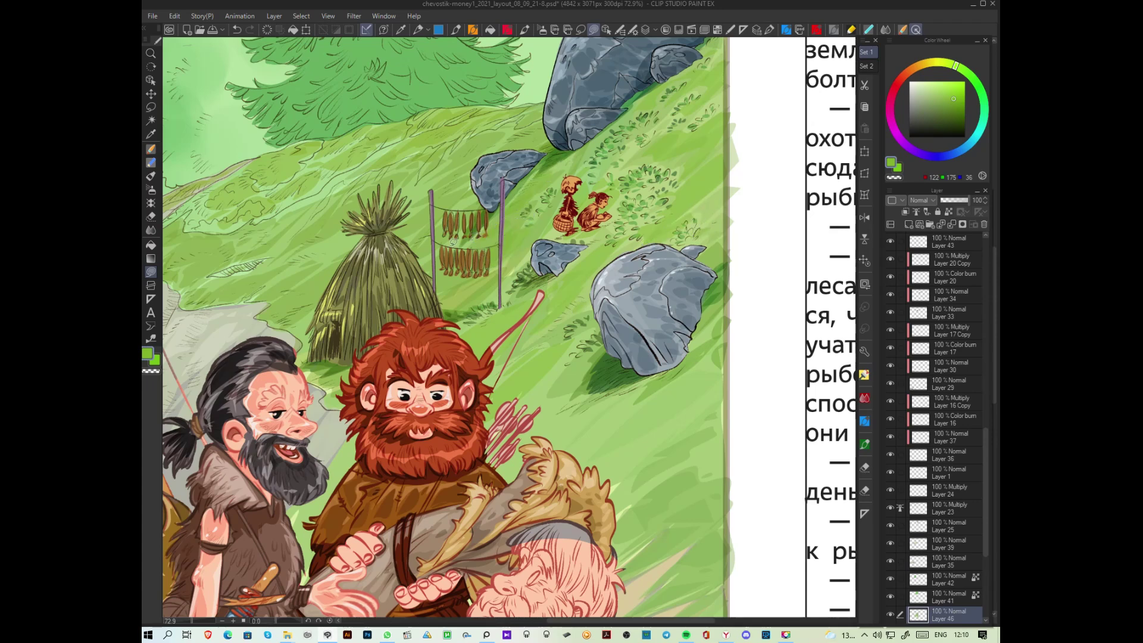
pyautogui.moveTo(502, 249); pyautogui.dragTo(609, 202)
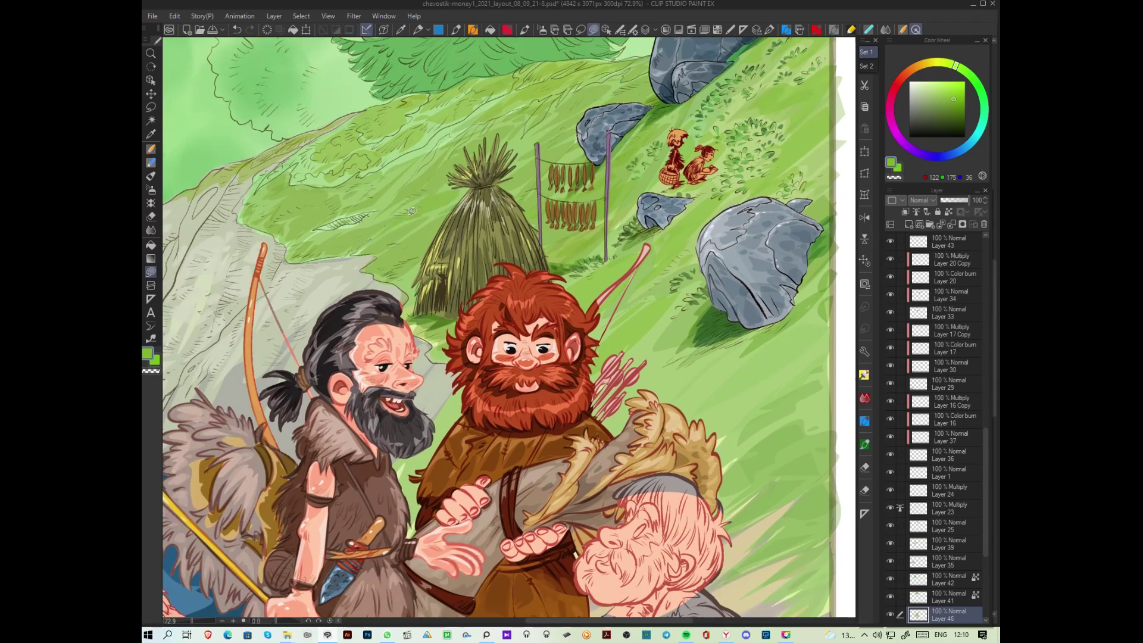
pyautogui.scroll(-3, 412, 211)
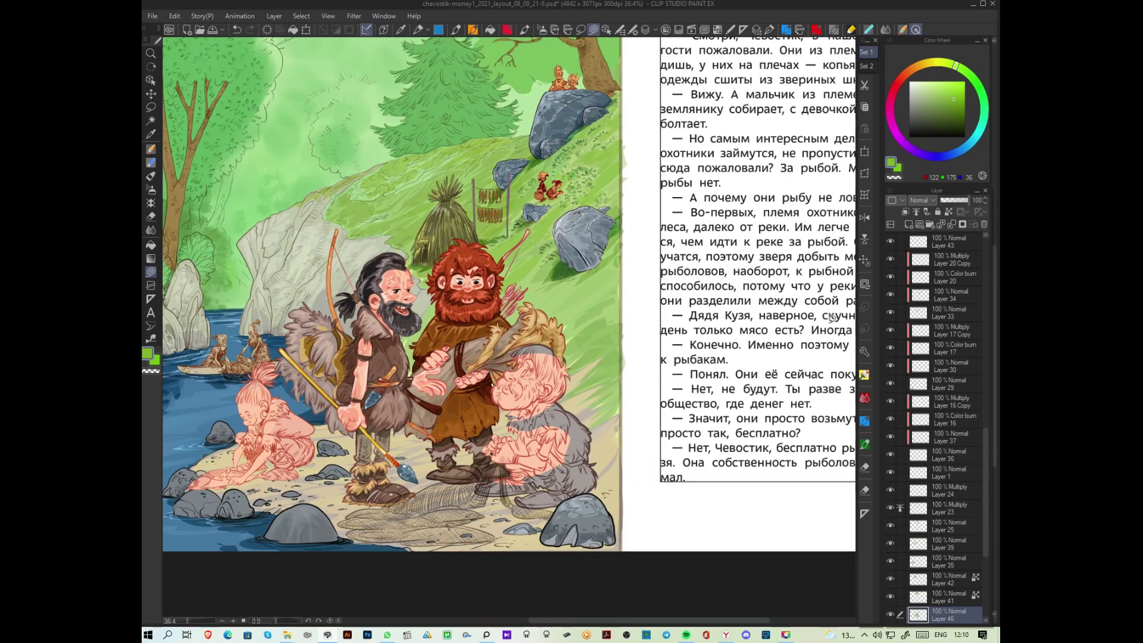
pyautogui.scroll(3, 831, 318)
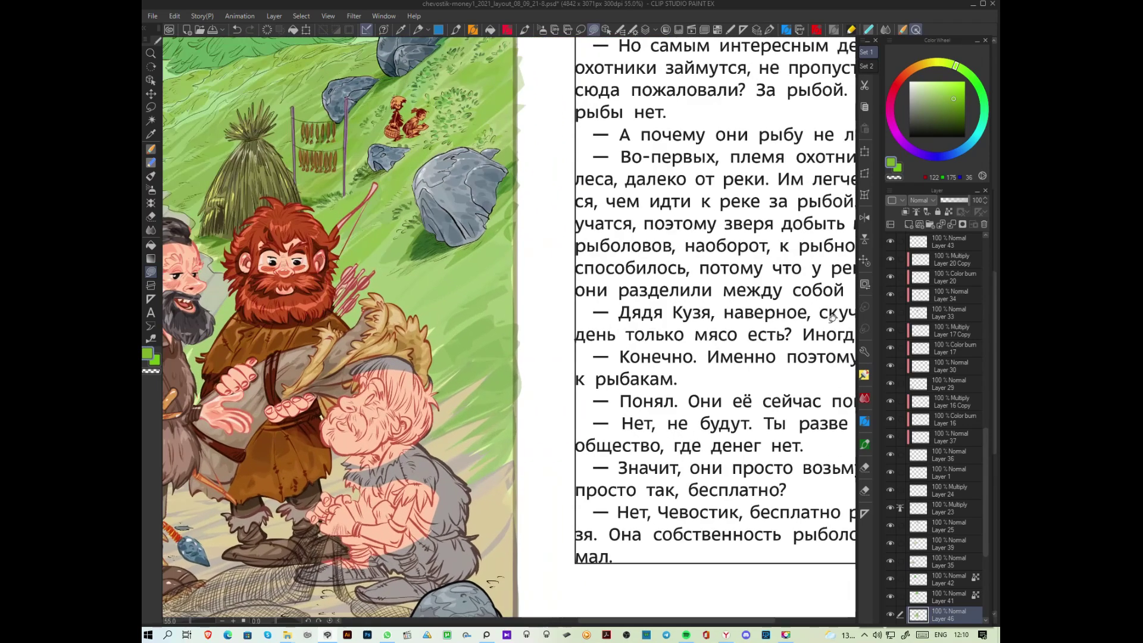
pyautogui.moveTo(545, 331); pyautogui.dragTo(677, 380)
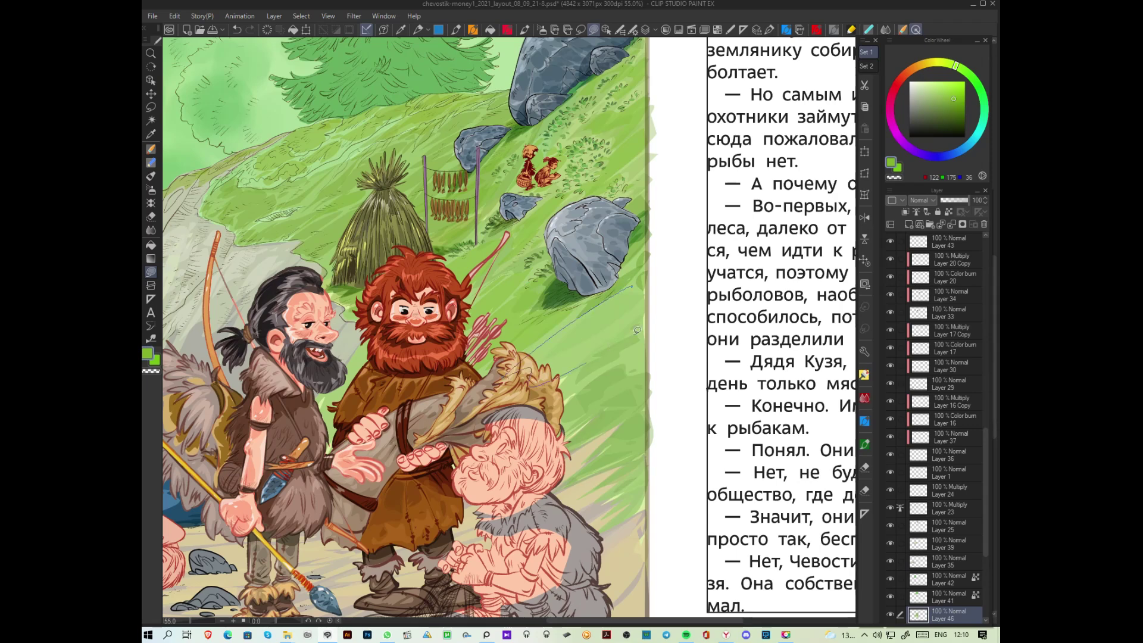
# Step: Add green hatching strokes and lasso-fill green patches on the grass right of the old man and along the right edge
pyautogui.moveTo(644, 331)
pyautogui.mouseDown()
pyautogui.moveTo(529, 432)
pyautogui.moveTo(598, 427)
pyautogui.mouseUp()
pyautogui.moveTo(542, 482)
pyautogui.mouseDown()
pyautogui.moveTo(652, 433)
pyautogui.moveTo(650, 287)
pyautogui.moveTo(646, 310)
pyautogui.mouseUp()
pyautogui.moveTo(611, 344)
pyautogui.mouseDown()
pyautogui.moveTo(560, 388)
pyautogui.moveTo(608, 346)
pyautogui.mouseUp()
pyautogui.moveTo(648, 413); pyautogui.dragTo(667, 308)
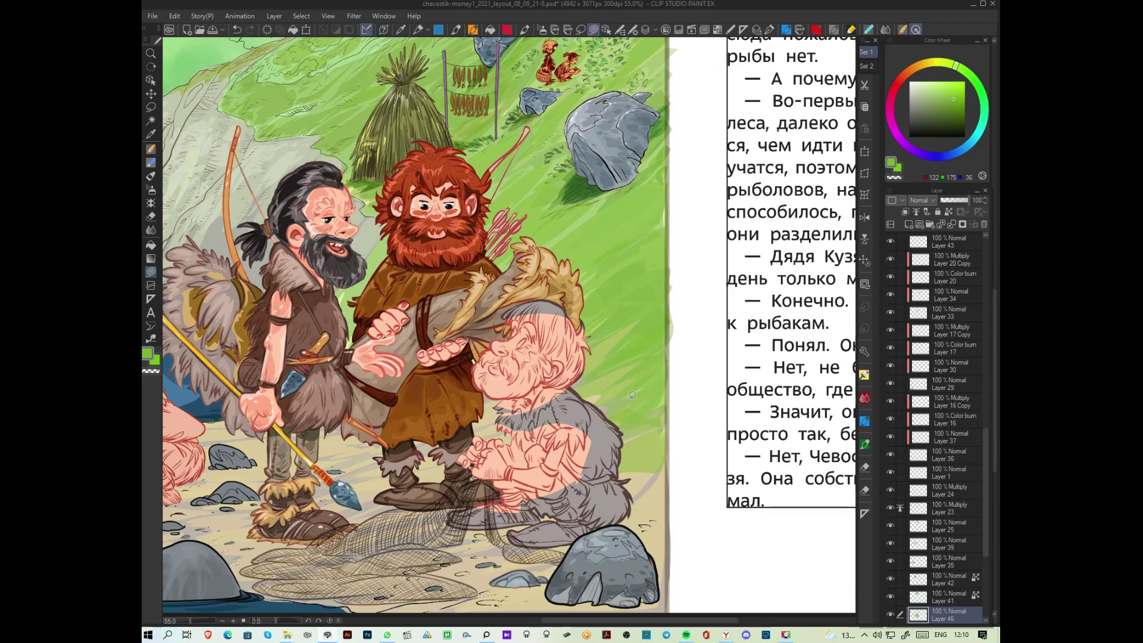
pyautogui.moveTo(665, 503); pyautogui.dragTo(664, 474)
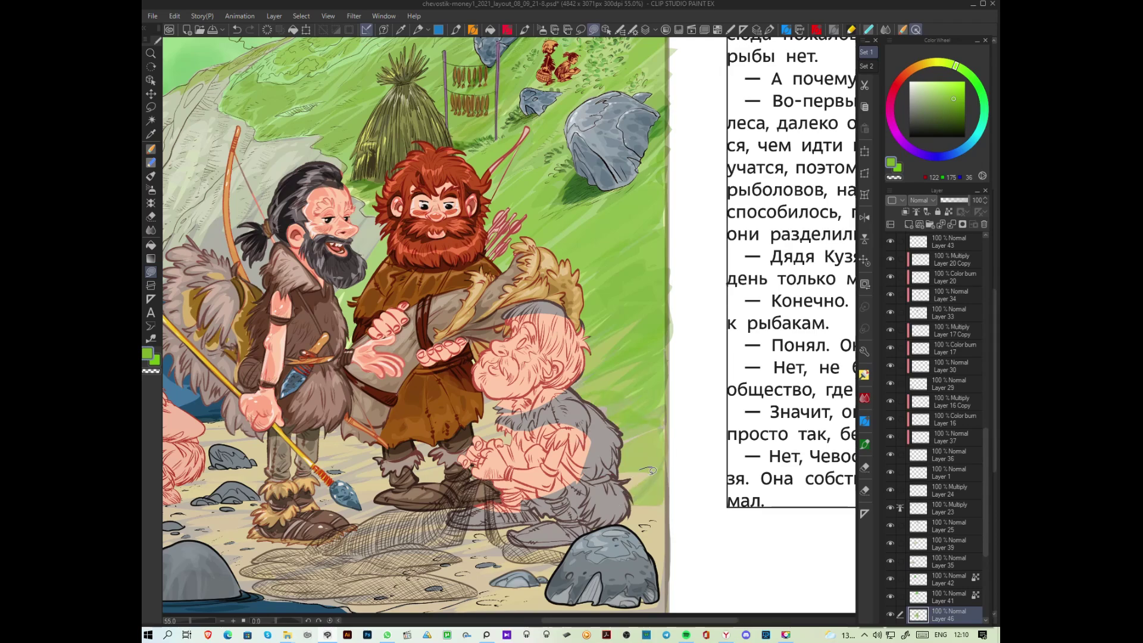
pyautogui.moveTo(561, 556); pyautogui.dragTo(662, 465)
# Step: Paint over the stray blue line in the grass with a darker green, then deepen the green further
pyautogui.scroll(-2, 662, 466)
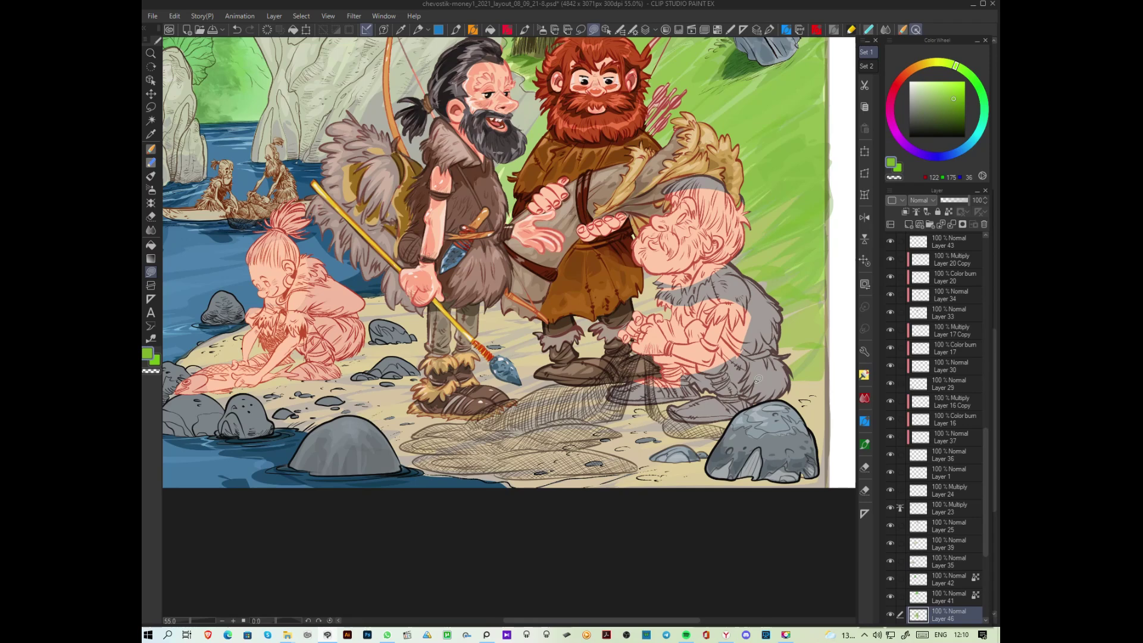
pyautogui.scroll(2, 583, 412)
pyautogui.click(963, 105)
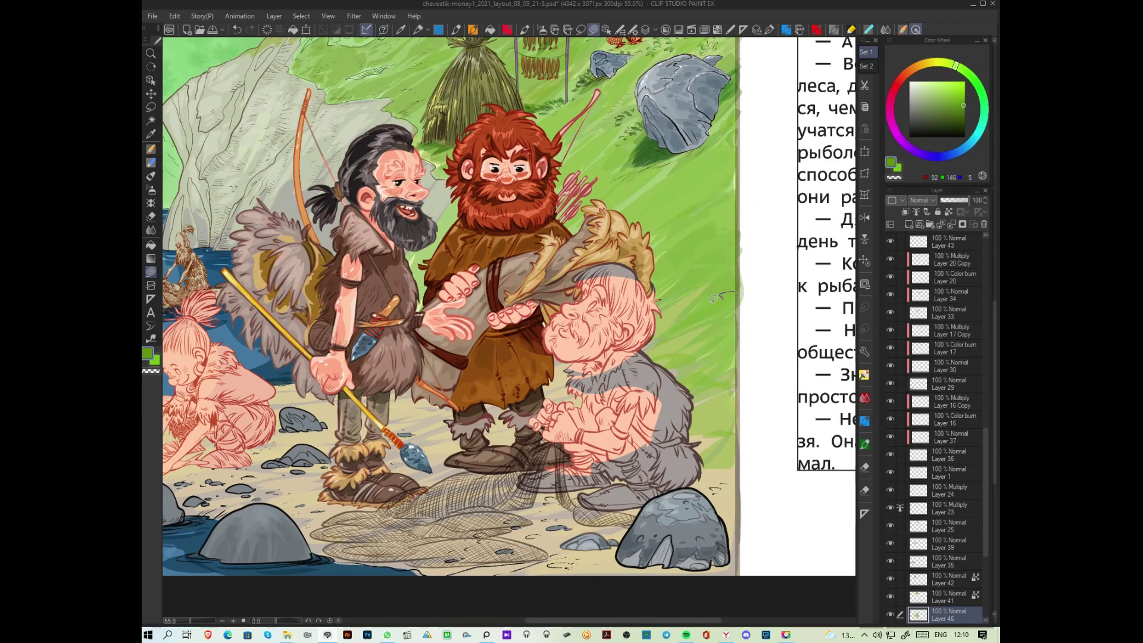
pyautogui.moveTo(679, 333); pyautogui.dragTo(741, 289)
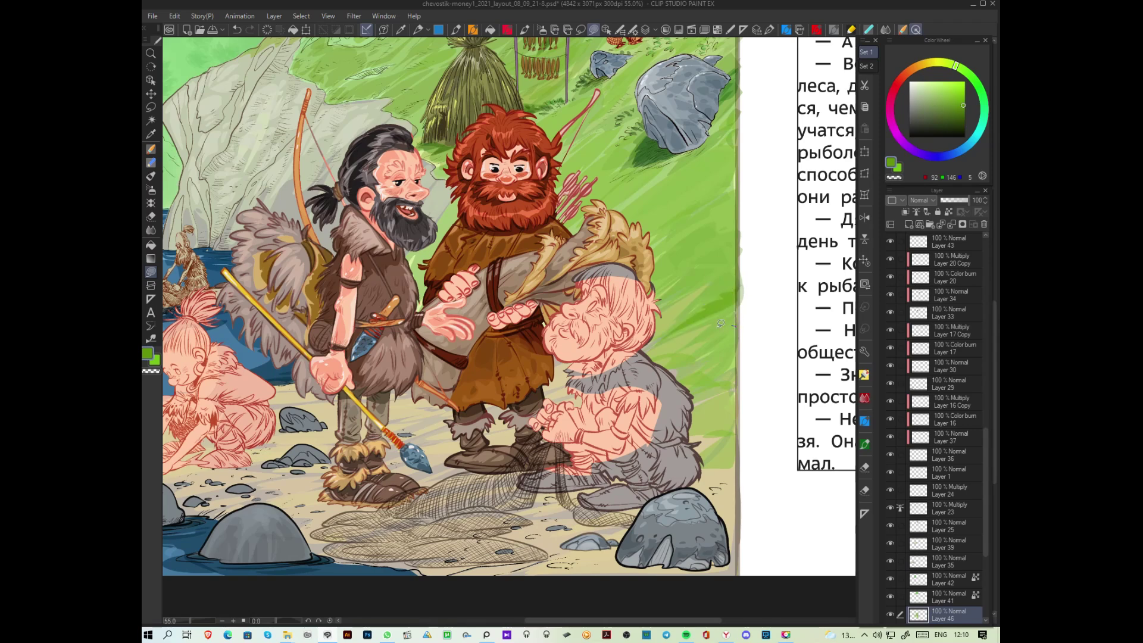
pyautogui.moveTo(691, 346); pyautogui.dragTo(739, 327)
pyautogui.moveTo(956, 65); pyautogui.dragTo(964, 70)
pyautogui.click(960, 112)
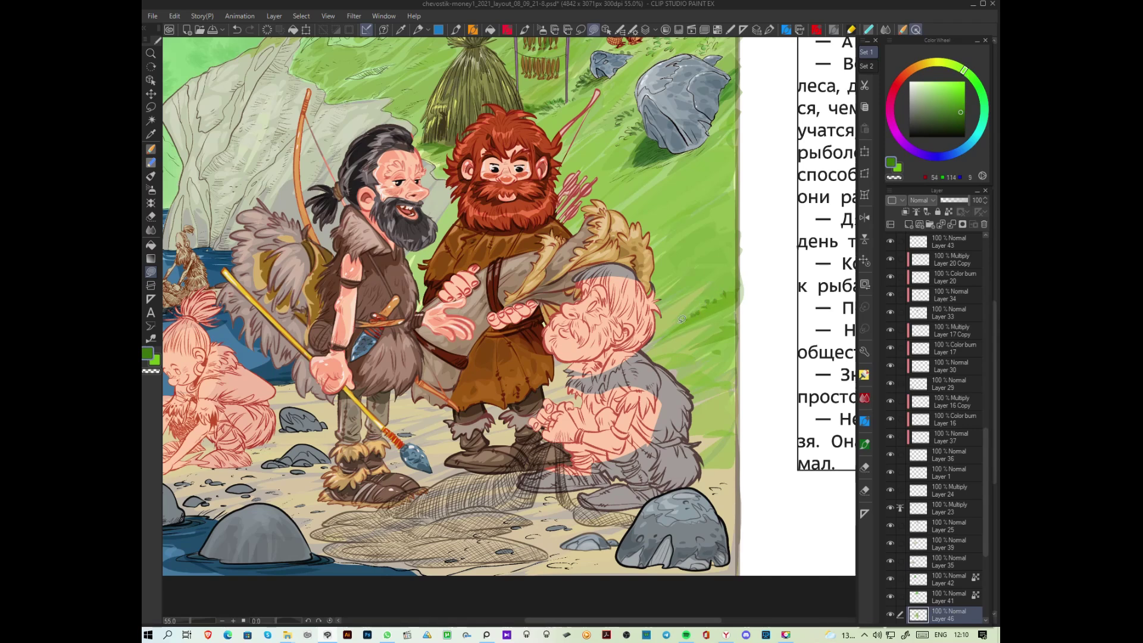
# Step: Sample the upper boulder's blue-grey and darken it for shadows
pyautogui.moveTo(714, 333)
pyautogui.mouseDown()
pyautogui.moveTo(727, 330)
pyautogui.moveTo(712, 342)
pyautogui.mouseUp()
pyautogui.moveTo(646, 118); pyautogui.dragTo(625, 281)
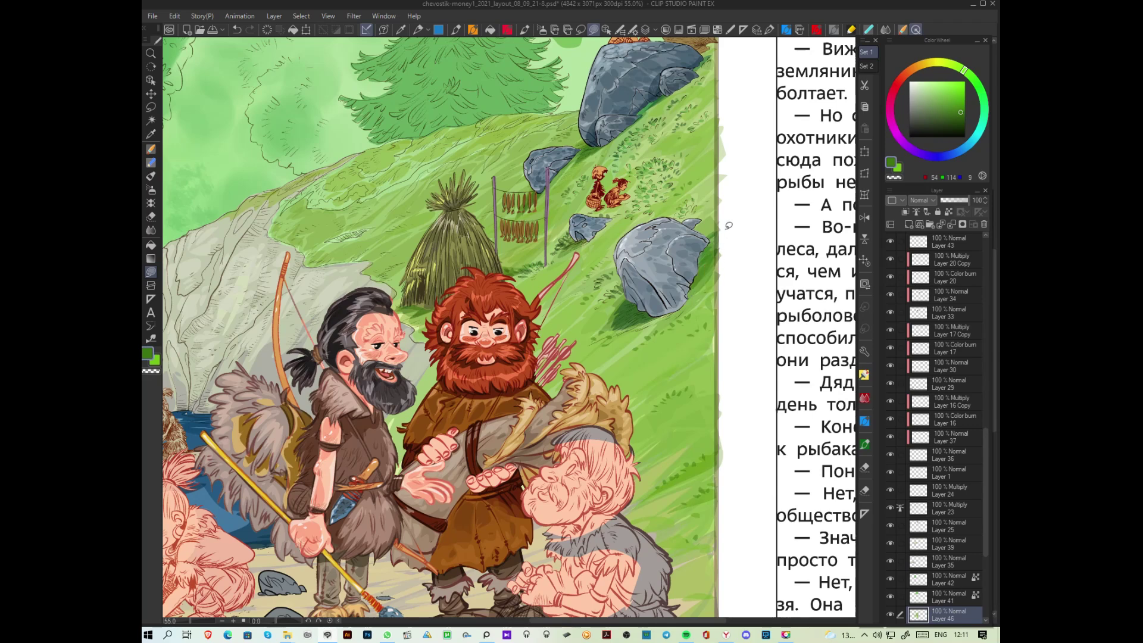
pyautogui.keyDown('alt'); pyautogui.click(596, 128); pyautogui.keyUp('alt')
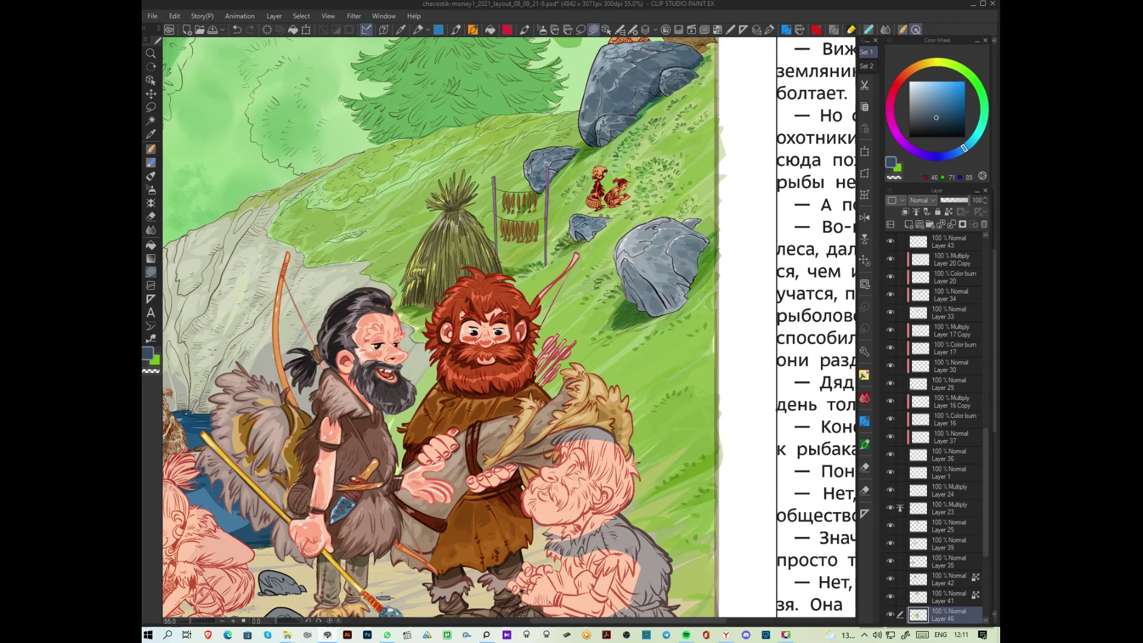
pyautogui.click(938, 123)
# Step: On Layer 32, lasso-fill shadows on the lower boulder, the small rock and the upper-left rock
pyautogui.keyDown('ctrl'); pyautogui.keyDown('shift'); pyautogui.click(658, 277); pyautogui.keyUp('shift'); pyautogui.keyUp('ctrl')
pyautogui.moveTo(625, 255)
pyautogui.mouseDown()
pyautogui.moveTo(628, 287)
pyautogui.moveTo(666, 310)
pyautogui.mouseUp()
pyautogui.moveTo(592, 238)
pyautogui.mouseDown()
pyautogui.moveTo(574, 218)
pyautogui.moveTo(584, 239)
pyautogui.mouseUp()
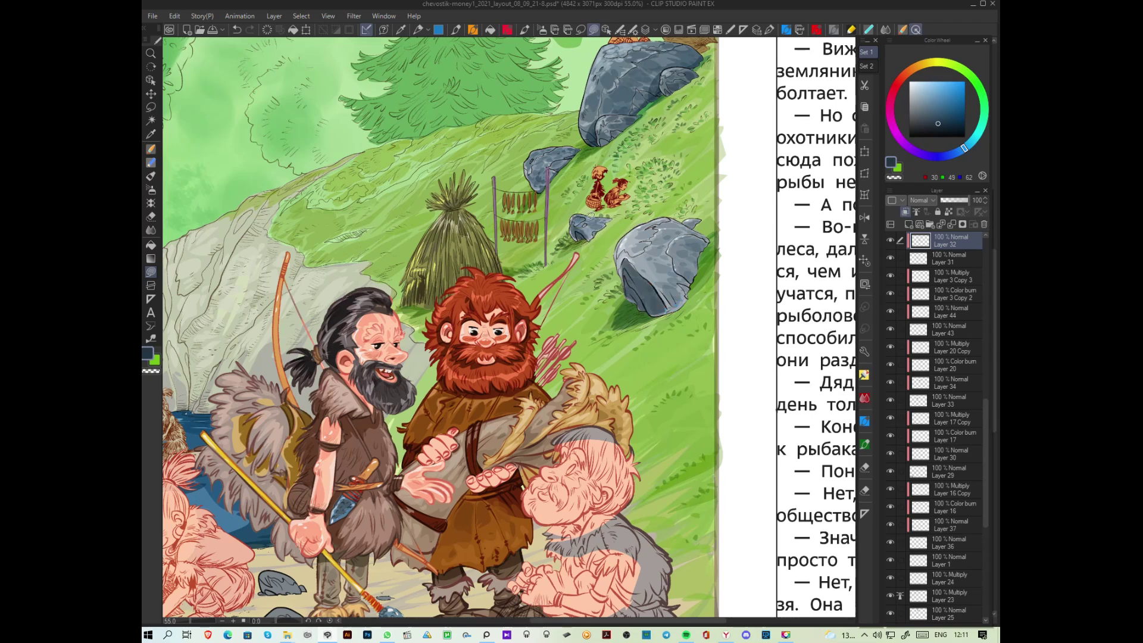
pyautogui.moveTo(540, 179)
pyautogui.mouseDown()
pyautogui.moveTo(528, 173)
pyautogui.moveTo(543, 187)
pyautogui.mouseUp()
# Step: Select Layer 30 and choose a pale blue-grey, sampled from the right rock, for highlights
pyautogui.scroll(-3, 560, 168)
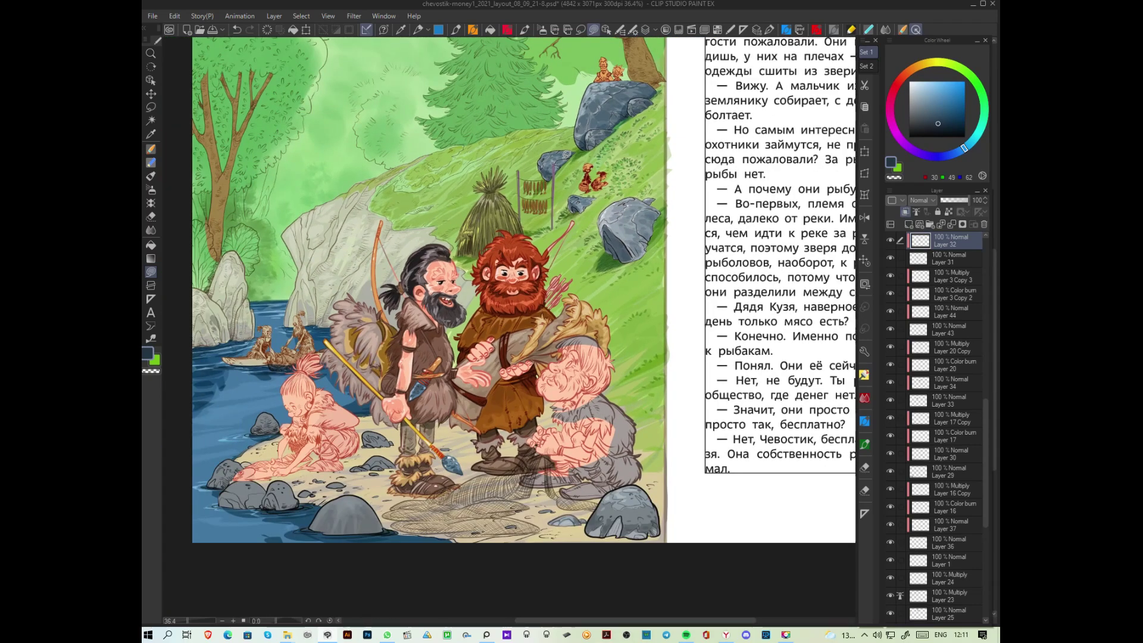
pyautogui.scroll(2, 636, 450)
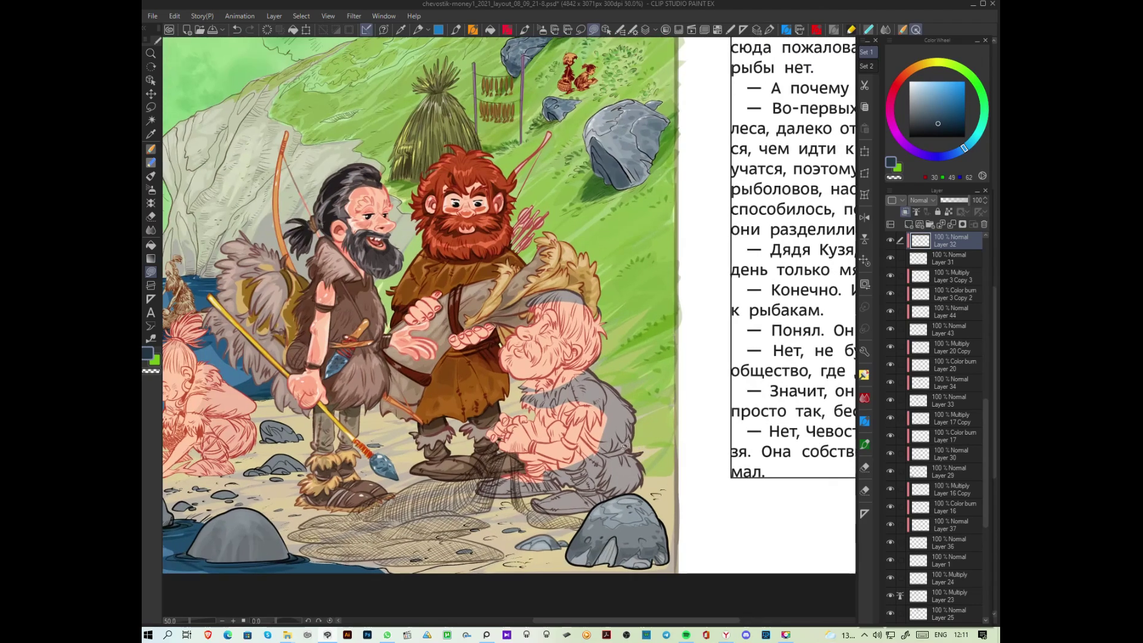
pyautogui.scroll(-2, 636, 451)
pyautogui.scroll(2, 464, 384)
pyautogui.keyDown('ctrl'); pyautogui.keyDown('shift'); pyautogui.click(448, 387); pyautogui.keyUp('shift'); pyautogui.keyUp('ctrl')
pyautogui.keyDown('alt'); pyautogui.click(813, 383); pyautogui.keyUp('alt')
pyautogui.click(923, 94)
# Step: Lasso-fill pale highlights on the small right rock and upper-left rock, then pick darker grey on Layer 29
pyautogui.moveTo(459, 380); pyautogui.dragTo(615, 386)
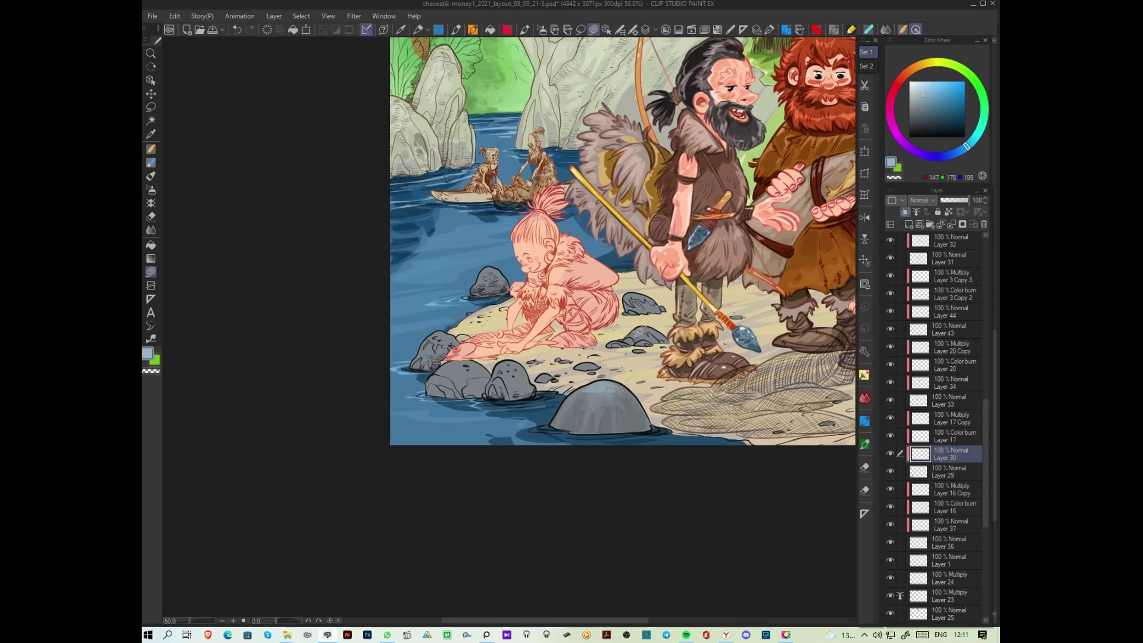
pyautogui.click(924, 89)
pyautogui.moveTo(627, 297); pyautogui.dragTo(654, 296)
pyautogui.click(922, 93)
pyautogui.moveTo(496, 268); pyautogui.dragTo(490, 274)
pyautogui.scroll(1, 505, 272)
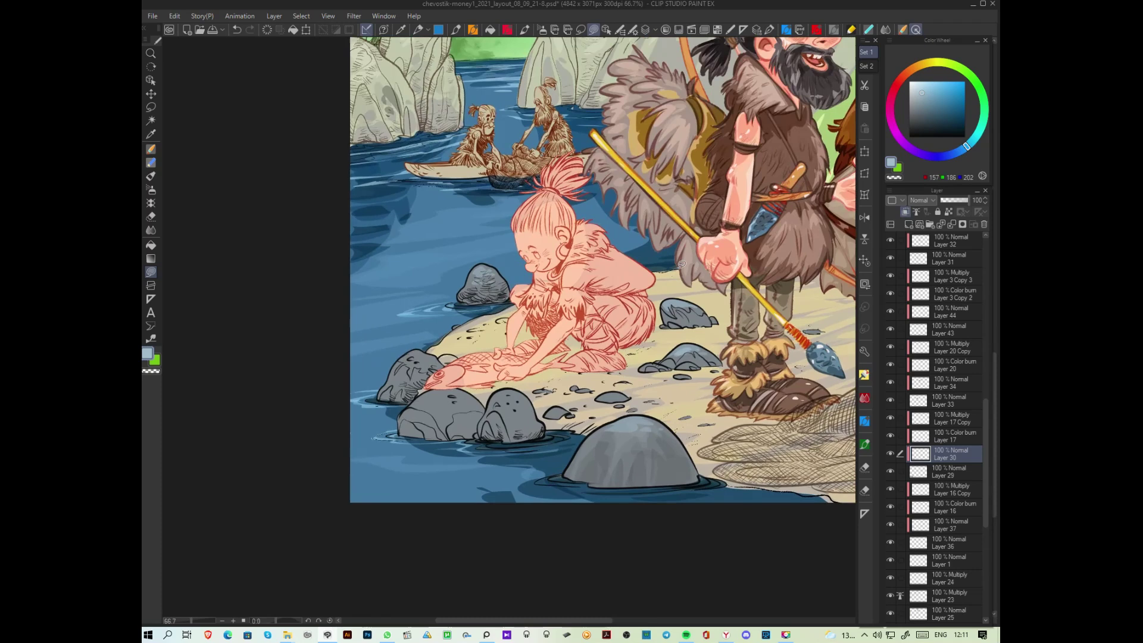
pyautogui.keyDown('alt'); pyautogui.click(553, 408); pyautogui.keyUp('alt')
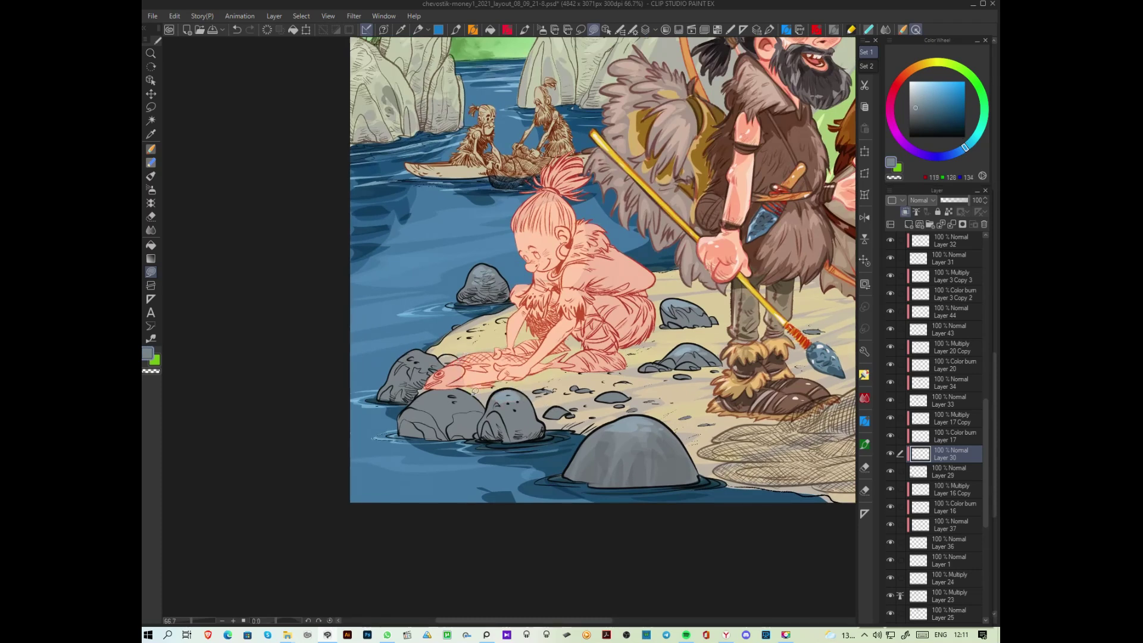
pyautogui.hotkey('alt', '[')
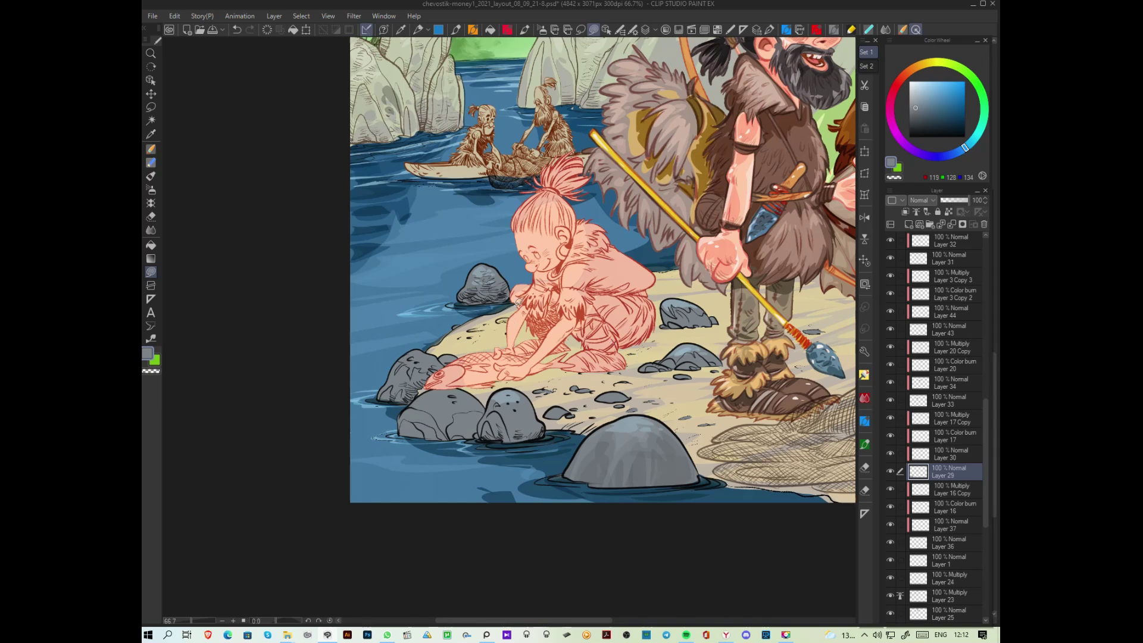
# Step: On Layer 45, lasso-fill sampled sand beige over two beach patches and the shaded edge left of the girl
pyautogui.keyDown('alt'); pyautogui.click(729, 314); pyautogui.keyUp('alt')
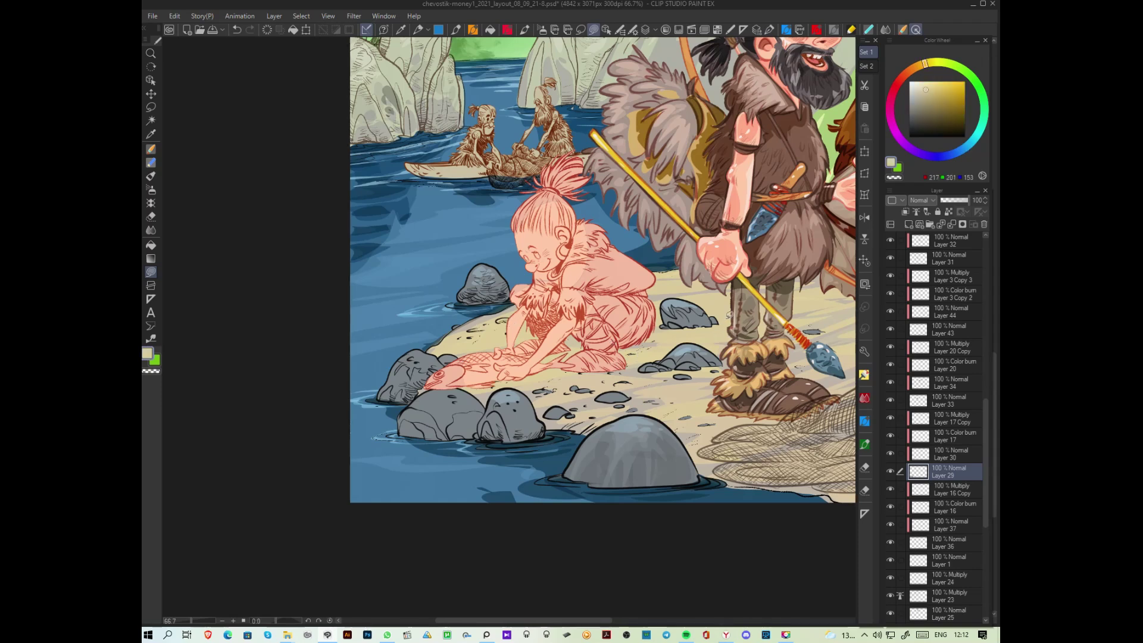
pyautogui.keyDown('ctrl'); pyautogui.keyDown('shift'); pyautogui.click(677, 388); pyautogui.keyUp('shift'); pyautogui.keyUp('ctrl')
pyautogui.moveTo(698, 380)
pyautogui.mouseDown()
pyautogui.moveTo(675, 382)
pyautogui.moveTo(677, 395)
pyautogui.moveTo(693, 389)
pyautogui.mouseUp()
pyautogui.moveTo(709, 392)
pyautogui.mouseDown()
pyautogui.moveTo(648, 409)
pyautogui.moveTo(693, 411)
pyautogui.mouseUp()
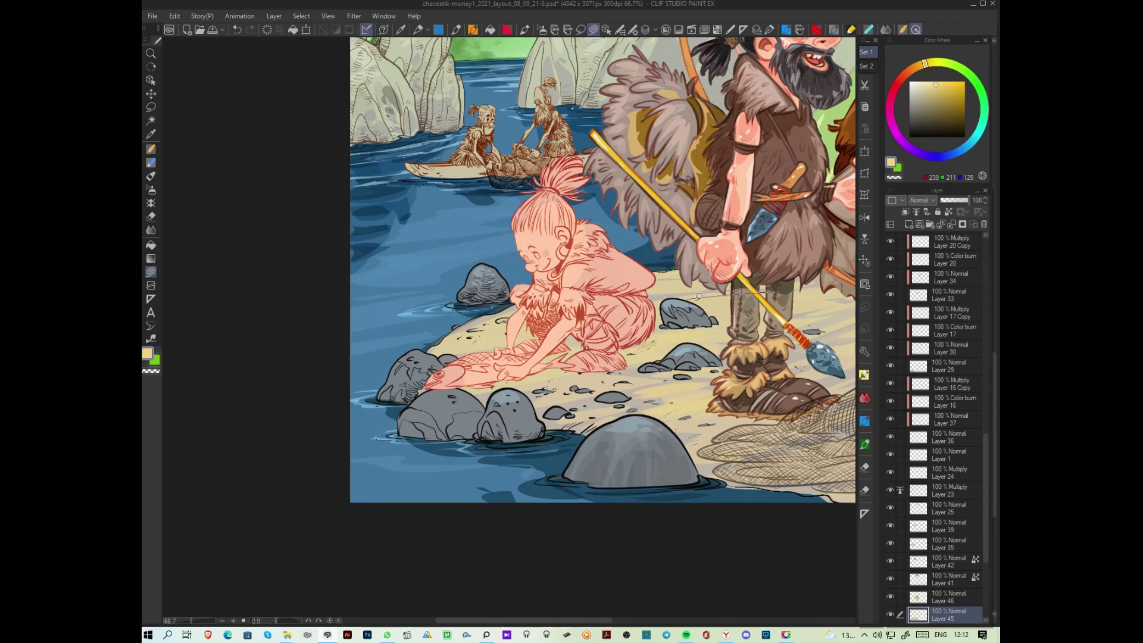
pyautogui.moveTo(520, 310)
pyautogui.mouseDown()
pyautogui.moveTo(455, 334)
pyautogui.moveTo(570, 310)
pyautogui.moveTo(519, 314)
pyautogui.mouseUp()
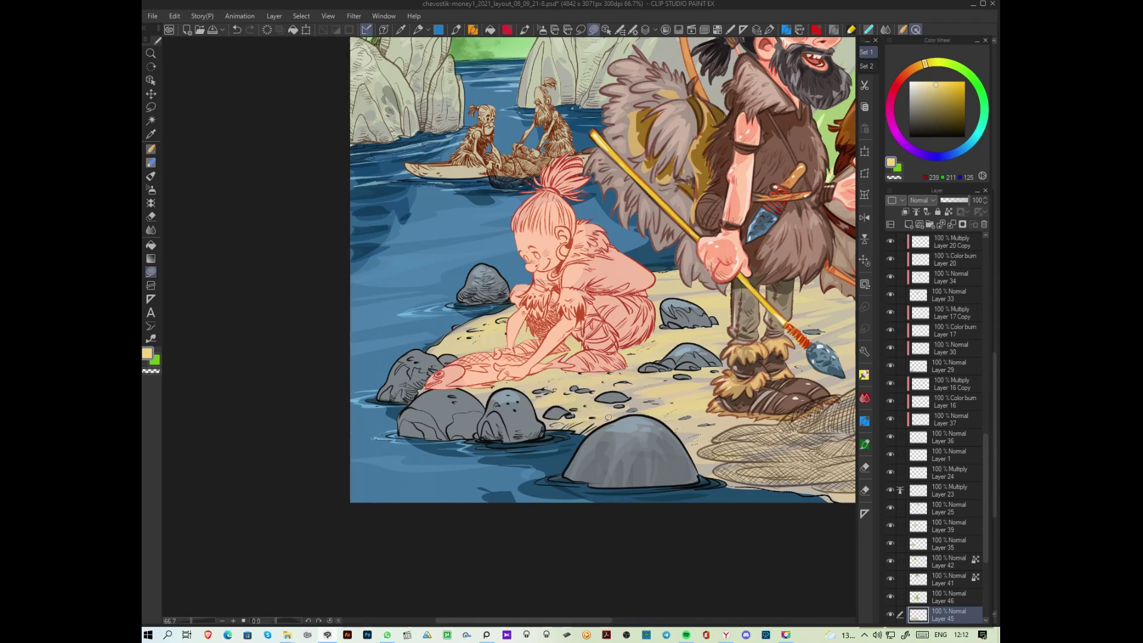
pyautogui.hscroll(5, 772, 374)
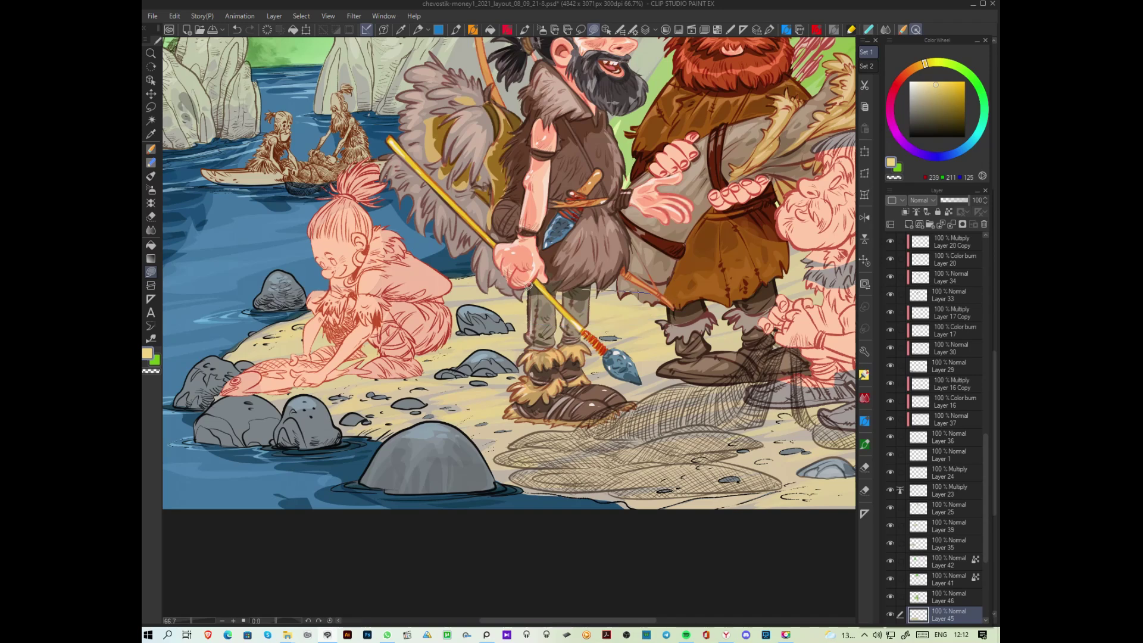
# Step: Add a light patch by the spear tip and tint the fishing net's left and lower parts yellowish
pyautogui.moveTo(639, 395); pyautogui.dragTo(801, 360)
pyautogui.moveTo(796, 415); pyautogui.dragTo(678, 356)
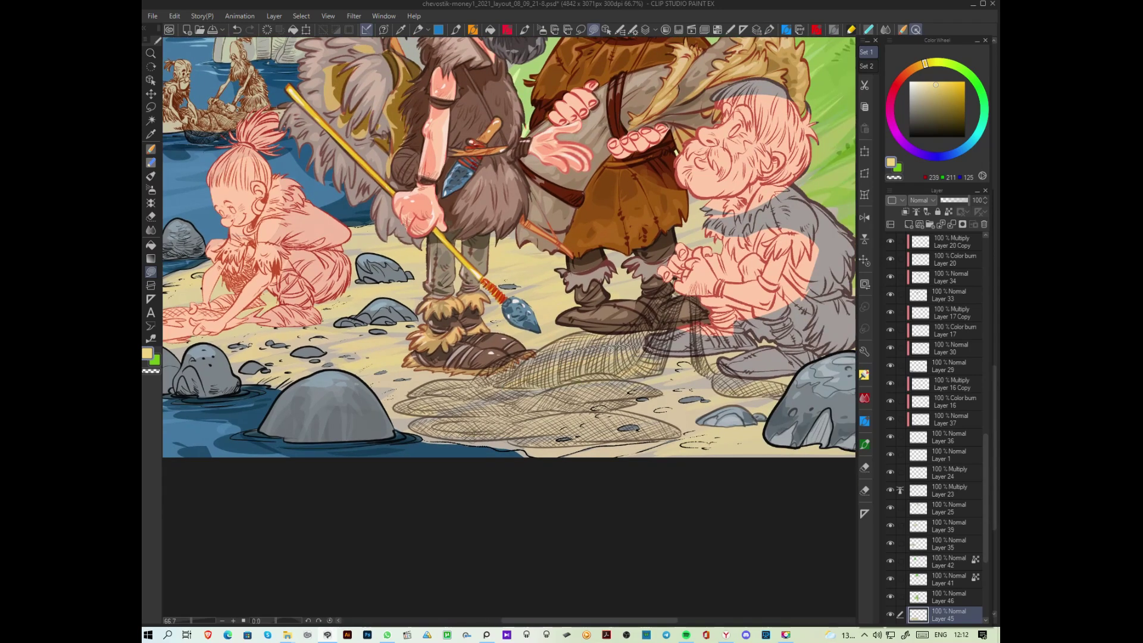
pyautogui.moveTo(629, 428); pyautogui.dragTo(563, 436)
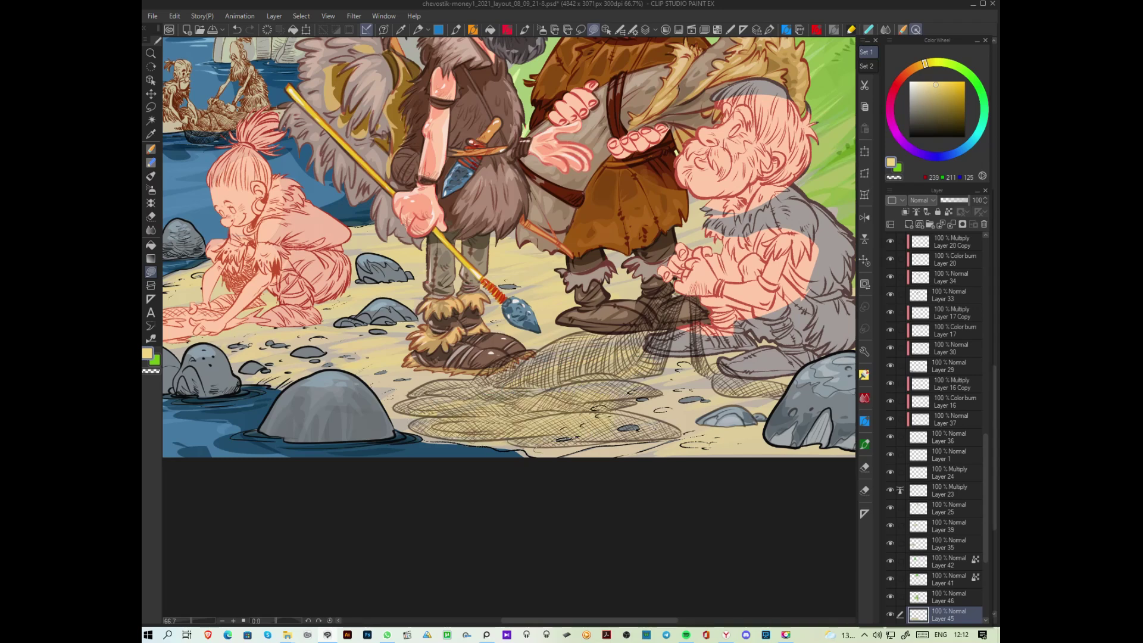
pyautogui.moveTo(629, 379)
pyautogui.mouseDown()
pyautogui.moveTo(700, 392)
pyautogui.moveTo(749, 375)
pyautogui.mouseUp()
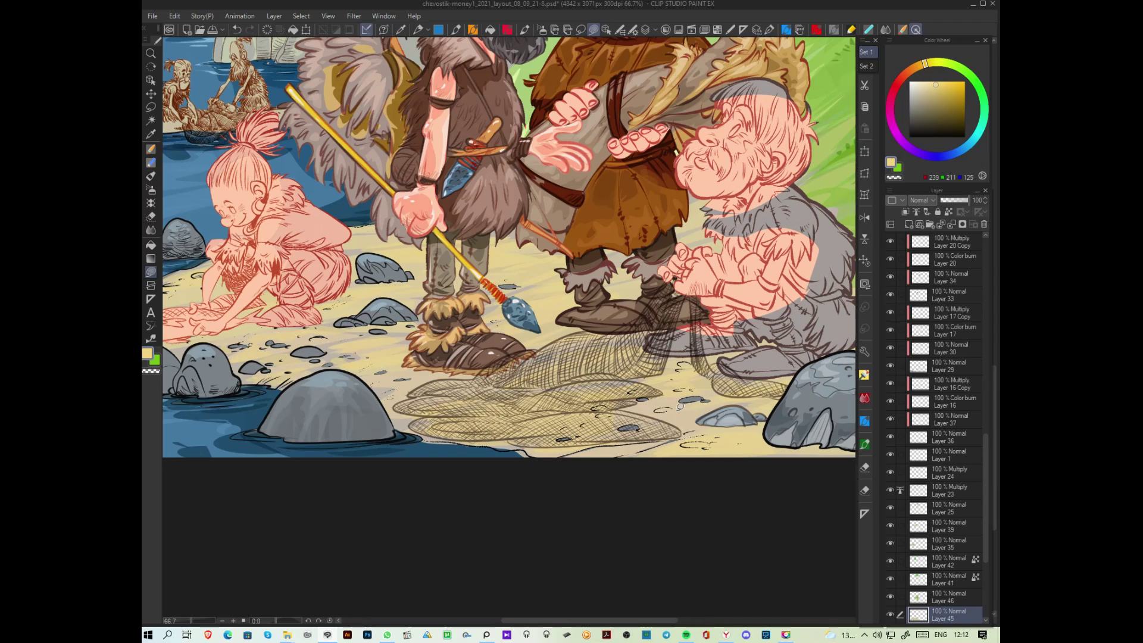
# Step: Change the paint colour to a muted grey-brown
pyautogui.moveTo(665, 392); pyautogui.dragTo(747, 403)
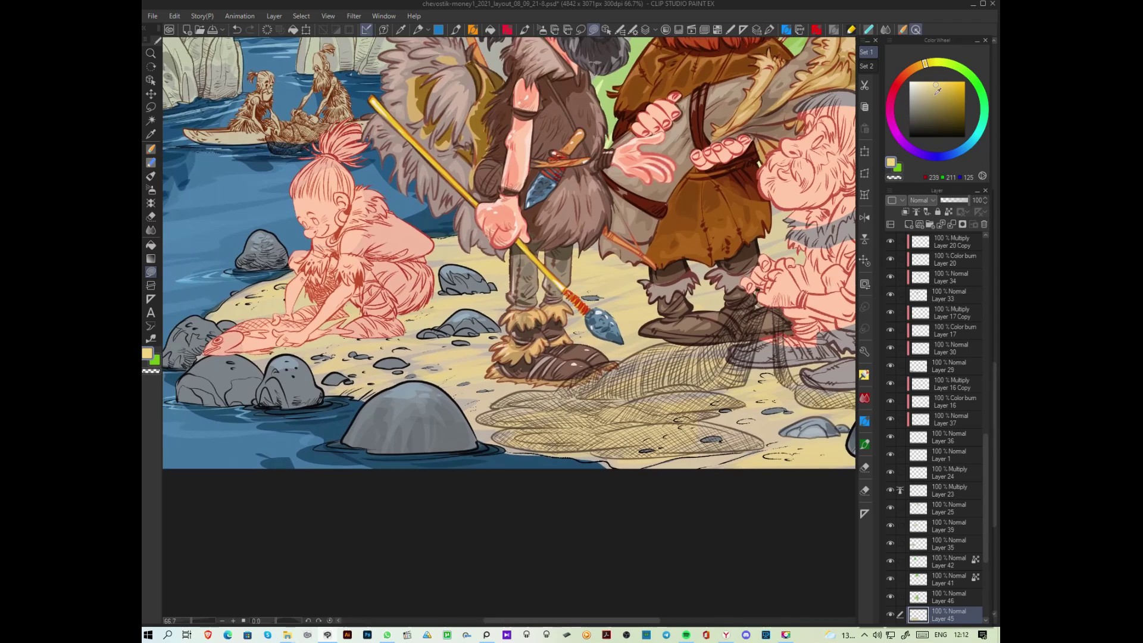
pyautogui.moveTo(922, 67); pyautogui.dragTo(914, 69)
pyautogui.click(928, 107)
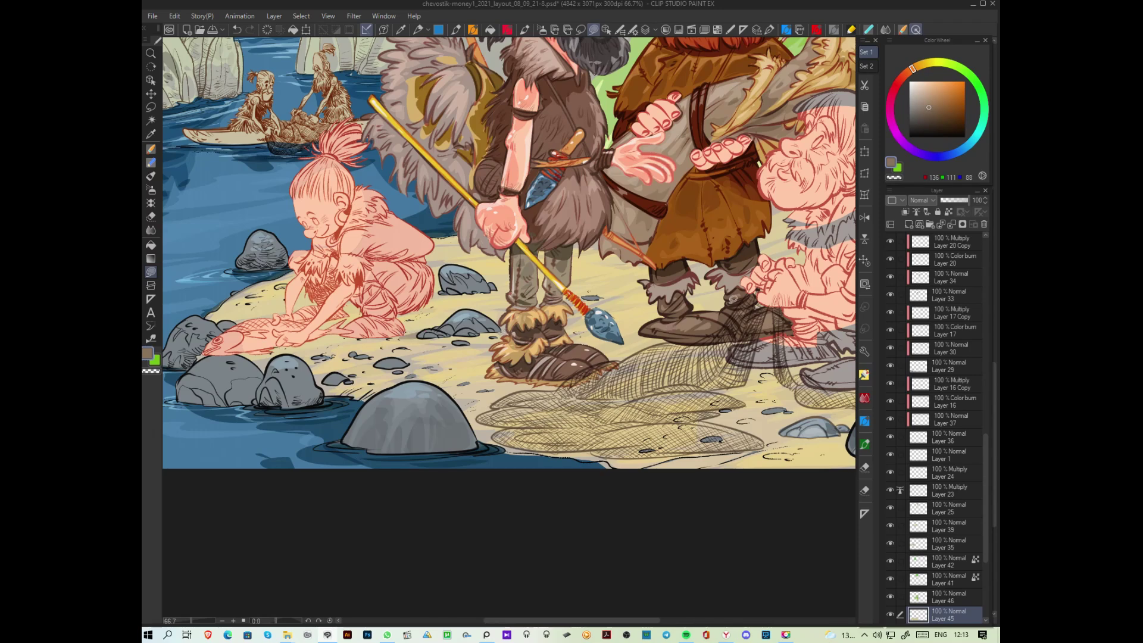
# Step: Pick a dark brown, set the layer to Multiply, and lasso-fill shadows under the boots
pyautogui.click(932, 114)
pyautogui.click(921, 198)
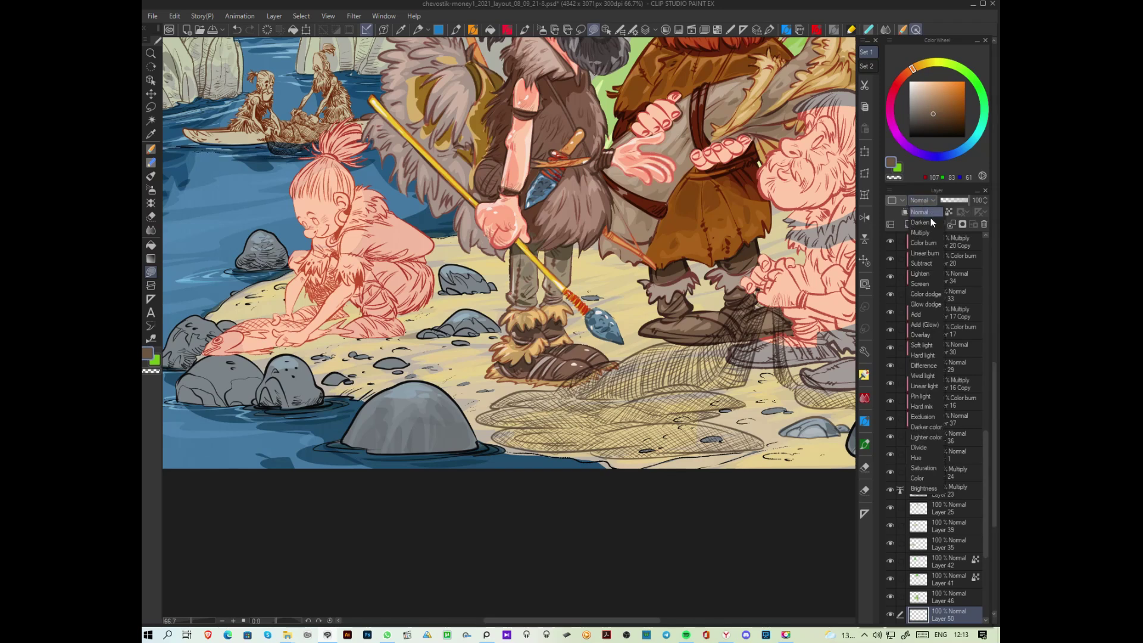
pyautogui.click(928, 233)
pyautogui.moveTo(504, 360)
pyautogui.mouseDown()
pyautogui.moveTo(448, 373)
pyautogui.moveTo(597, 384)
pyautogui.moveTo(645, 370)
pyautogui.moveTo(552, 359)
pyautogui.mouseUp()
pyautogui.moveTo(669, 329)
pyautogui.mouseDown()
pyautogui.moveTo(645, 329)
pyautogui.moveTo(650, 348)
pyautogui.moveTo(783, 338)
pyautogui.mouseUp()
pyautogui.hotkey('ctrl', 'z')
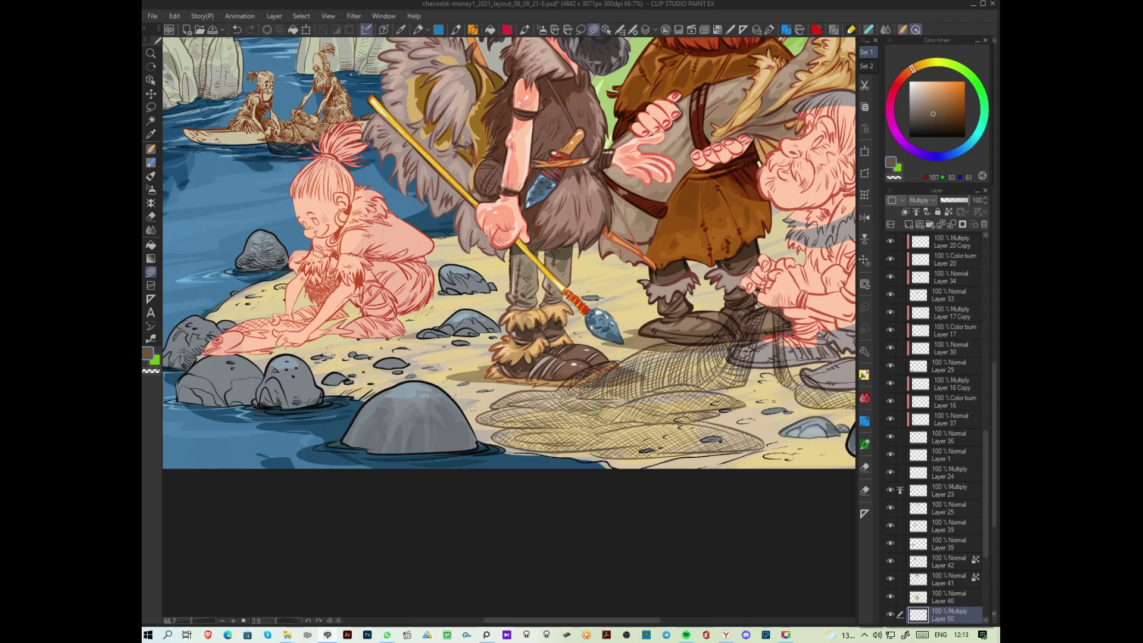
pyautogui.moveTo(762, 379)
pyautogui.mouseDown()
pyautogui.moveTo(846, 374)
pyautogui.moveTo(689, 356)
pyautogui.mouseUp()
# Step: Fill brown shadows beneath the net and beside the big and small rocks
pyautogui.moveTo(607, 363)
pyautogui.mouseDown()
pyautogui.moveTo(517, 362)
pyautogui.moveTo(592, 350)
pyautogui.mouseUp()
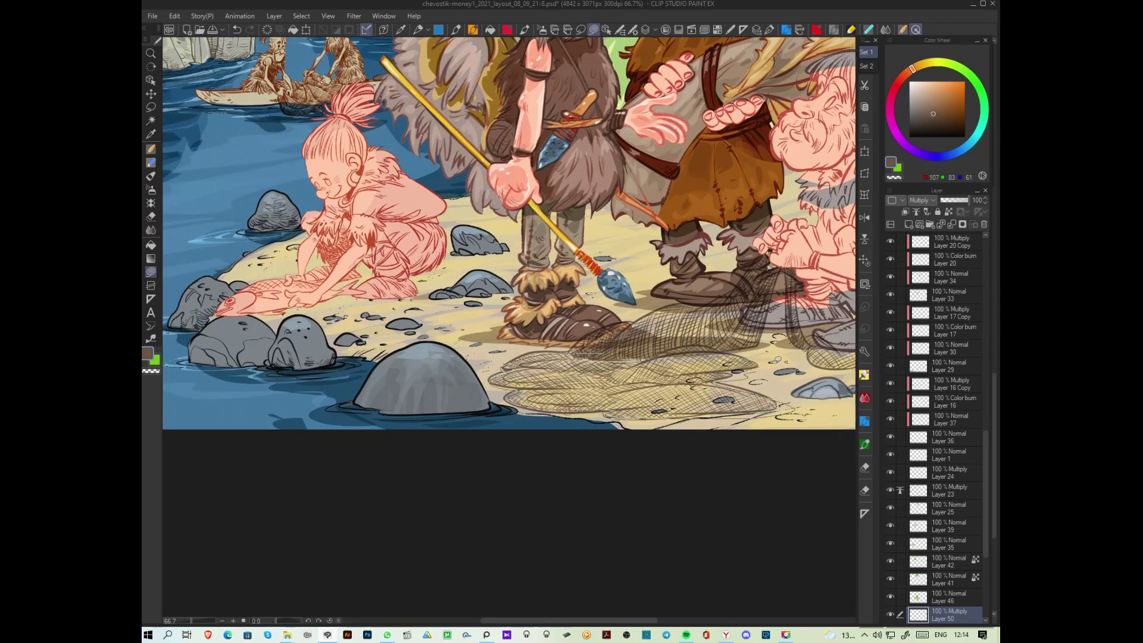
pyautogui.moveTo(762, 350); pyautogui.dragTo(618, 359)
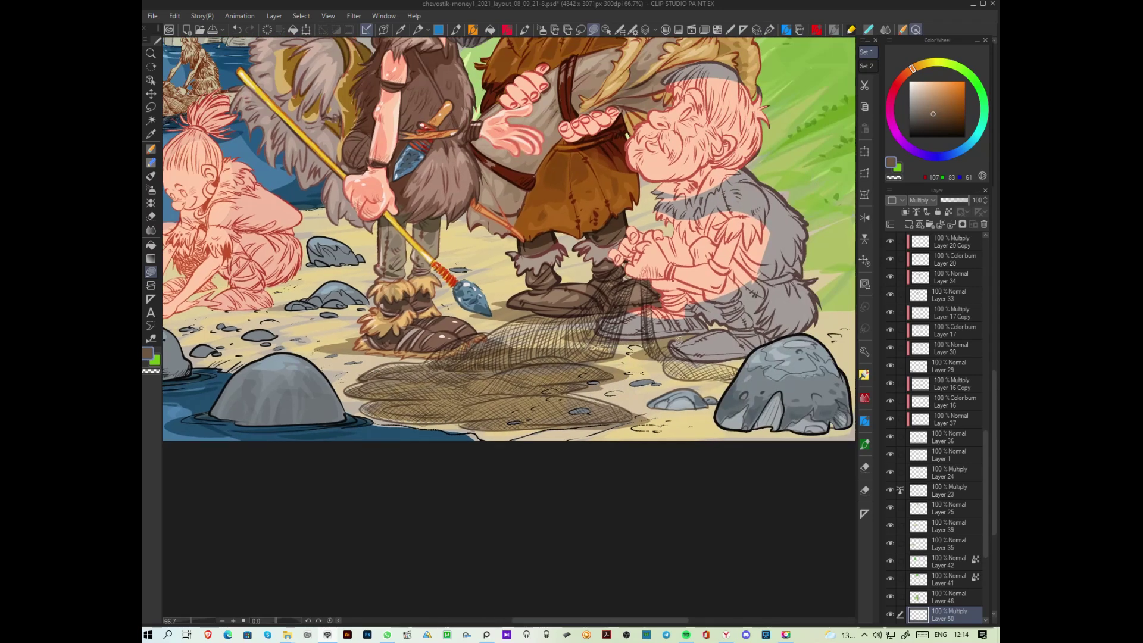
pyautogui.moveTo(687, 359)
pyautogui.mouseDown()
pyautogui.moveTo(647, 368)
pyautogui.moveTo(731, 379)
pyautogui.mouseUp()
pyautogui.moveTo(646, 375); pyautogui.dragTo(653, 369)
pyautogui.moveTo(716, 406)
pyautogui.mouseDown()
pyautogui.moveTo(765, 432)
pyautogui.moveTo(755, 395)
pyautogui.mouseUp()
pyautogui.moveTo(675, 398)
pyautogui.mouseDown()
pyautogui.moveTo(622, 405)
pyautogui.moveTo(685, 406)
pyautogui.mouseUp()
pyautogui.moveTo(561, 395)
pyautogui.mouseDown()
pyautogui.moveTo(578, 409)
pyautogui.moveTo(759, 424)
pyautogui.mouseUp()
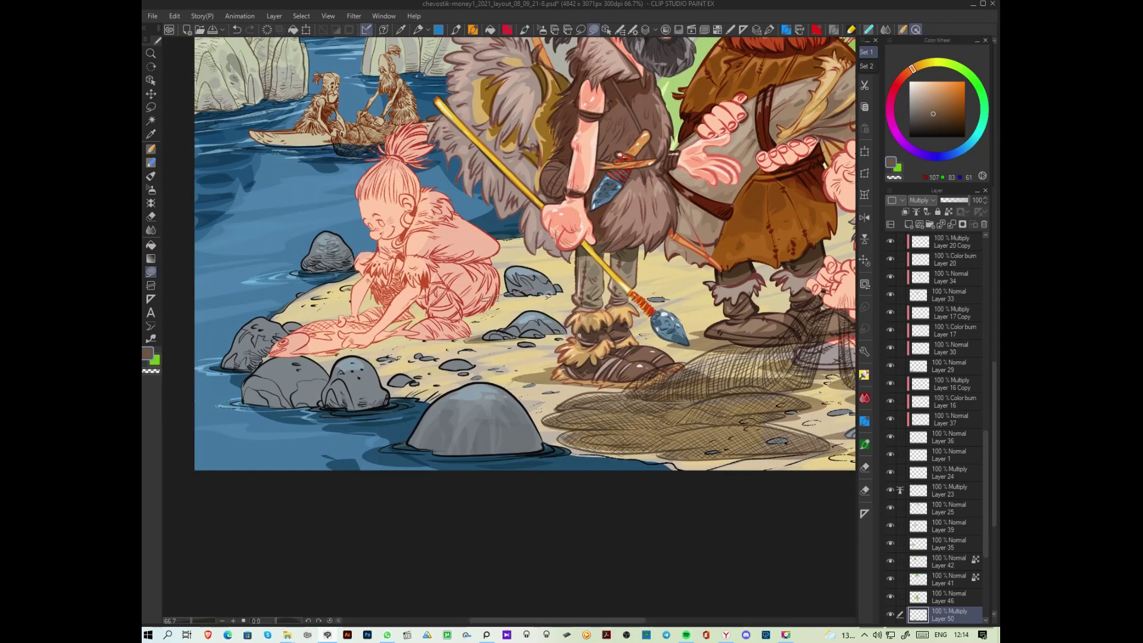
pyautogui.hscroll(-4, 553, 291)
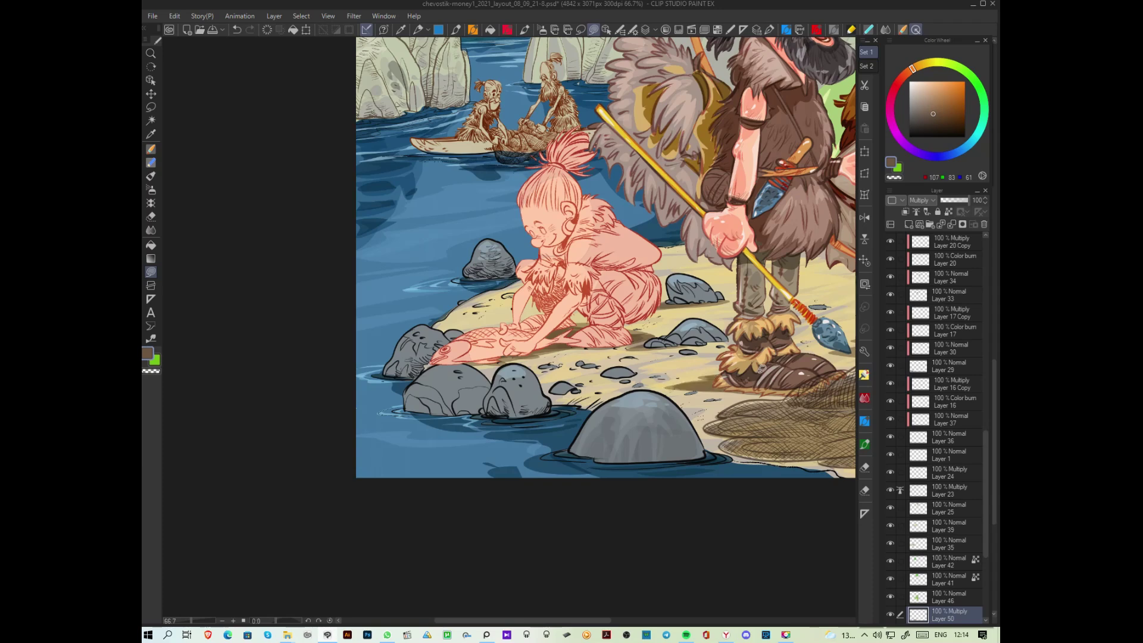
# Step: Darken the shadow beside the boots and add a darker brown edge on the grey rock
pyautogui.moveTo(691, 377)
pyautogui.mouseDown()
pyautogui.moveTo(734, 394)
pyautogui.moveTo(759, 390)
pyautogui.moveTo(605, 380)
pyautogui.mouseUp()
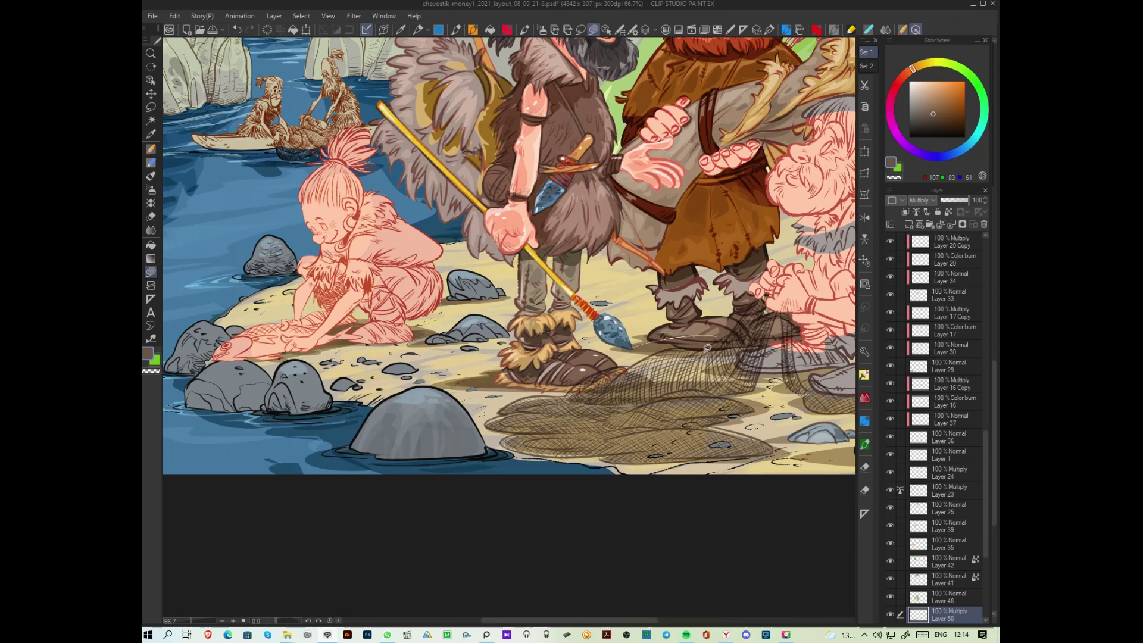
pyautogui.keyDown('alt'); pyautogui.click(798, 325); pyautogui.keyUp('alt')
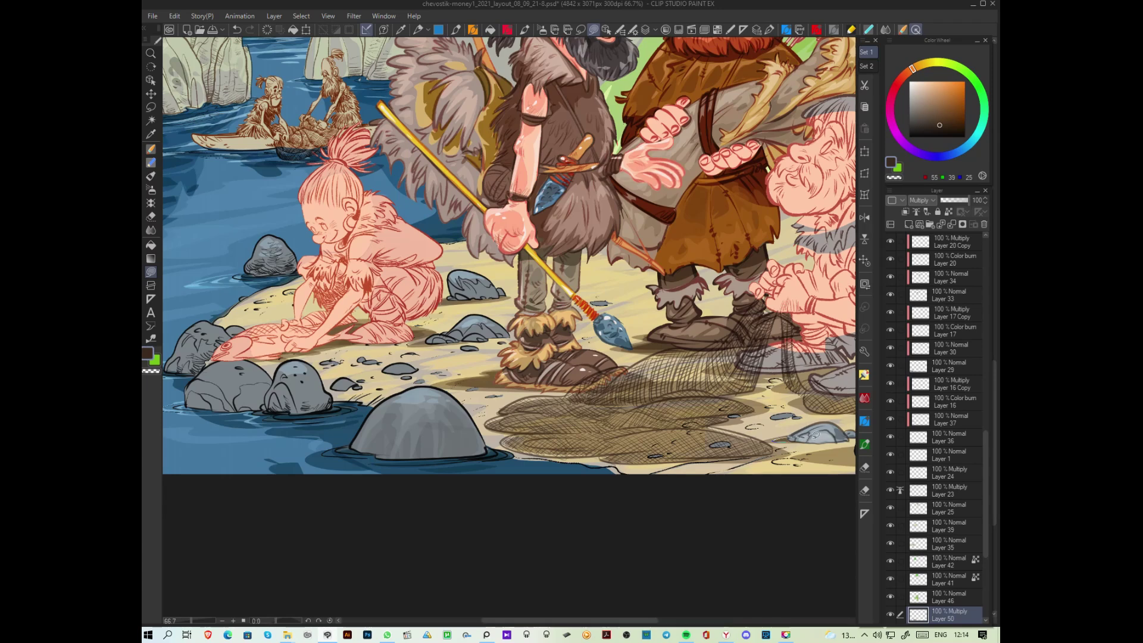
pyautogui.moveTo(813, 436); pyautogui.dragTo(646, 369)
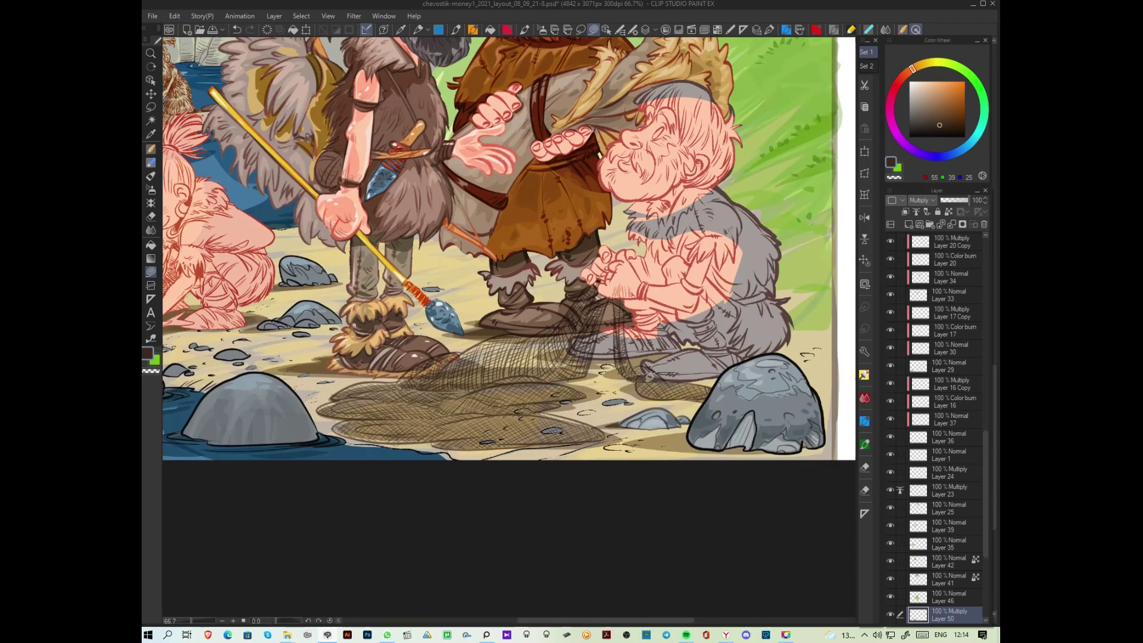
pyautogui.moveTo(703, 431)
pyautogui.mouseDown()
pyautogui.moveTo(663, 444)
pyautogui.moveTo(803, 445)
pyautogui.mouseUp()
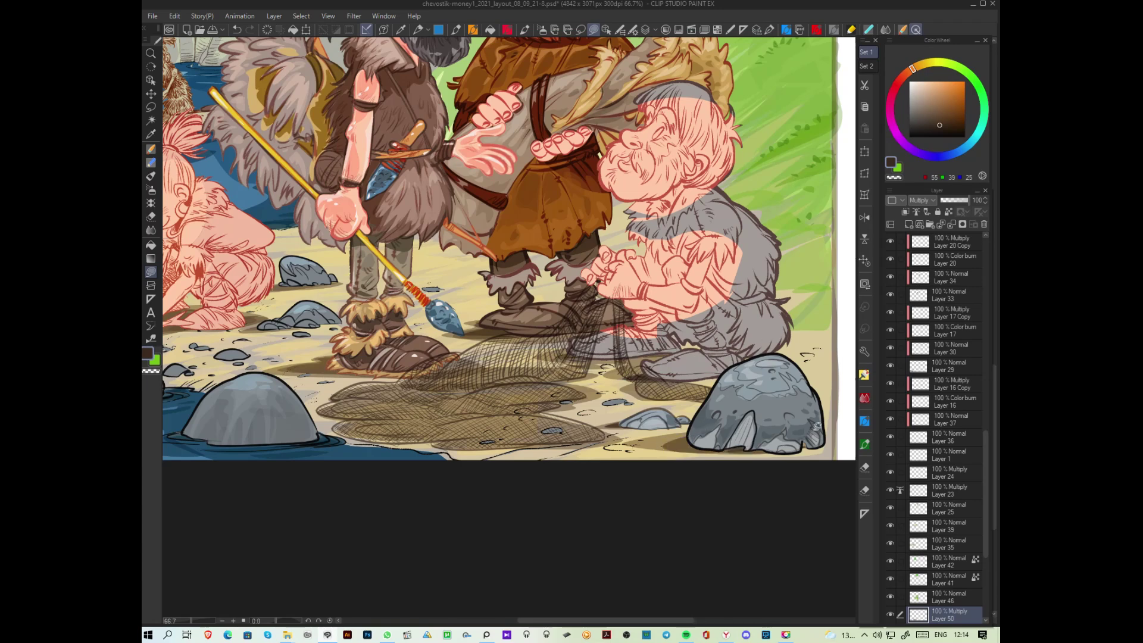
pyautogui.scroll(-1, 818, 426)
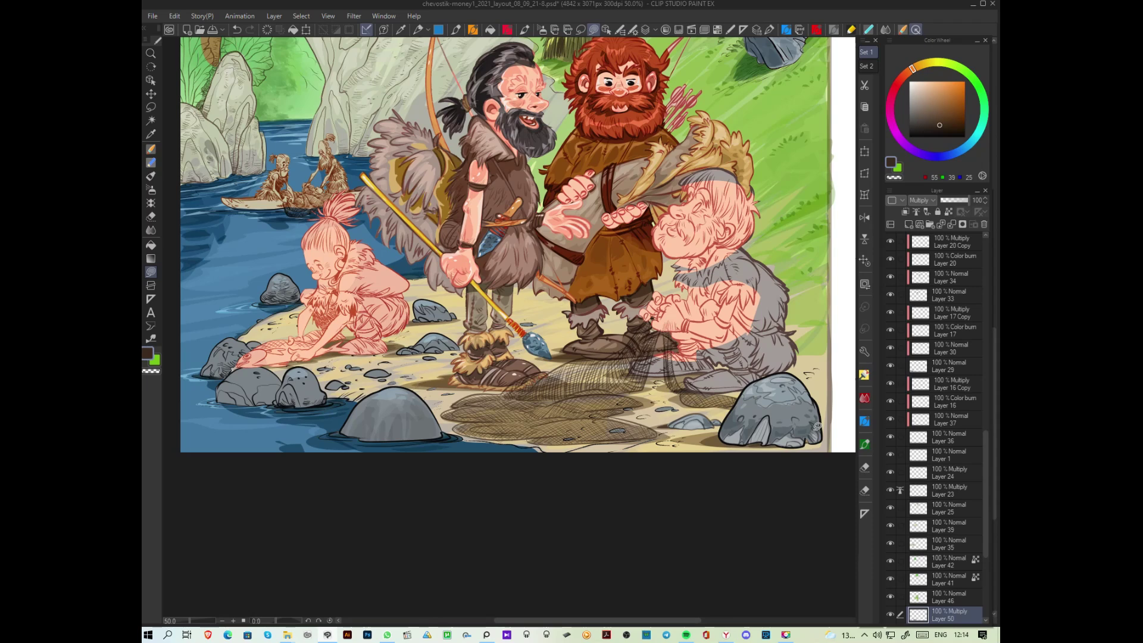
# Step: Lasso-fill a pale yellow-green light patch on the grass beside the seated figure
pyautogui.scroll(1, 817, 426)
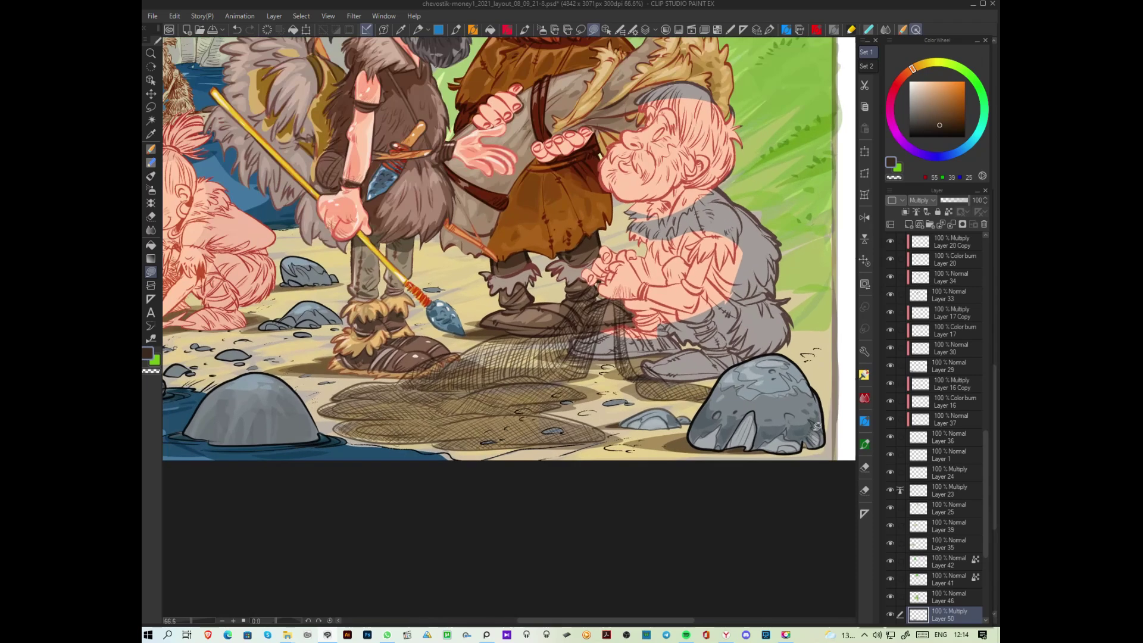
pyautogui.keyDown('alt'); pyautogui.click(764, 177); pyautogui.keyUp('alt')
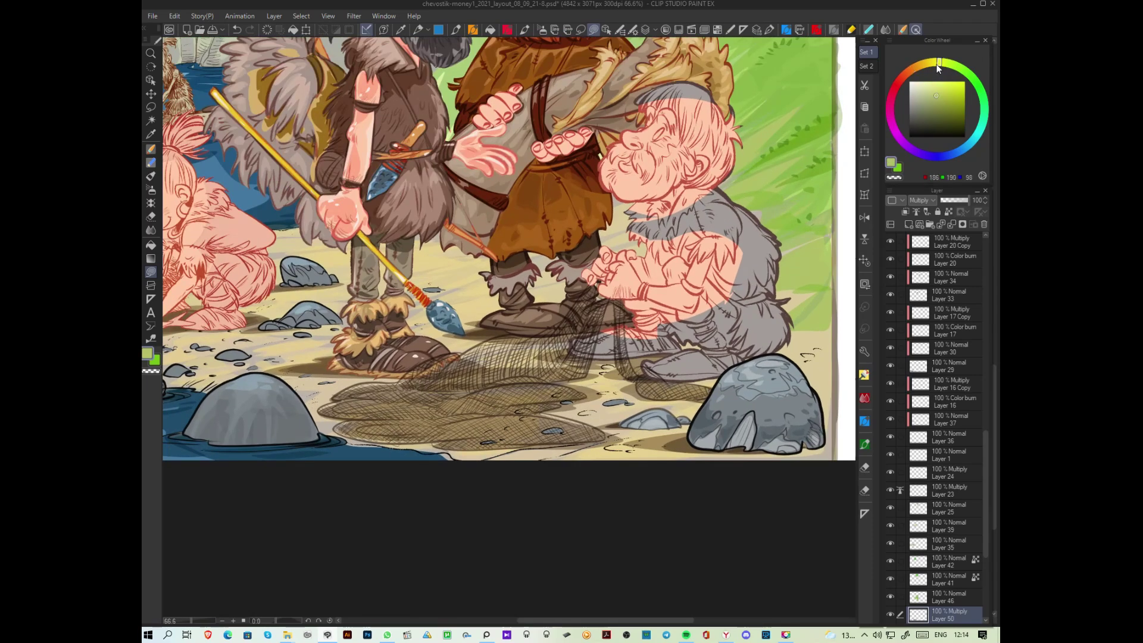
pyautogui.moveTo(937, 68); pyautogui.dragTo(935, 63)
pyautogui.click(945, 86)
pyautogui.moveTo(784, 159); pyautogui.dragTo(780, 190)
pyautogui.moveTo(814, 237)
pyautogui.mouseDown()
pyautogui.moveTo(790, 255)
pyautogui.moveTo(809, 273)
pyautogui.mouseUp()
pyautogui.moveTo(832, 325)
pyautogui.mouseDown()
pyautogui.moveTo(781, 319)
pyautogui.moveTo(732, 263)
pyautogui.mouseUp()
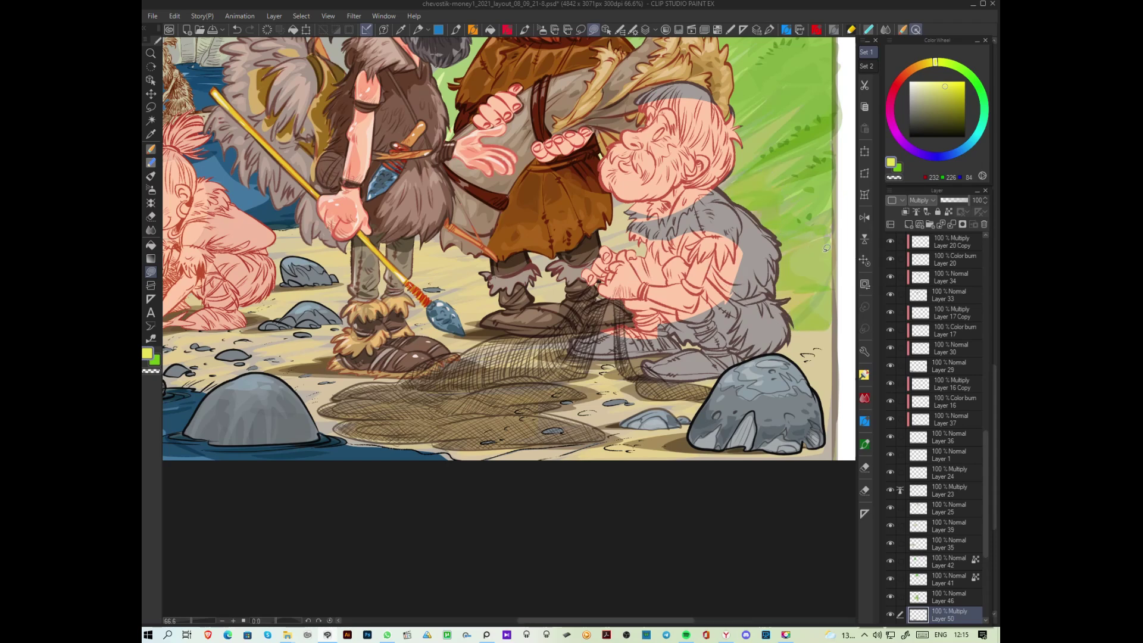
# Step: Raise the Lasso Fill opacity from 48 to 66 and work on Layer 46
pyautogui.click(864, 351)
pyautogui.moveTo(828, 135); pyautogui.dragTo(840, 137)
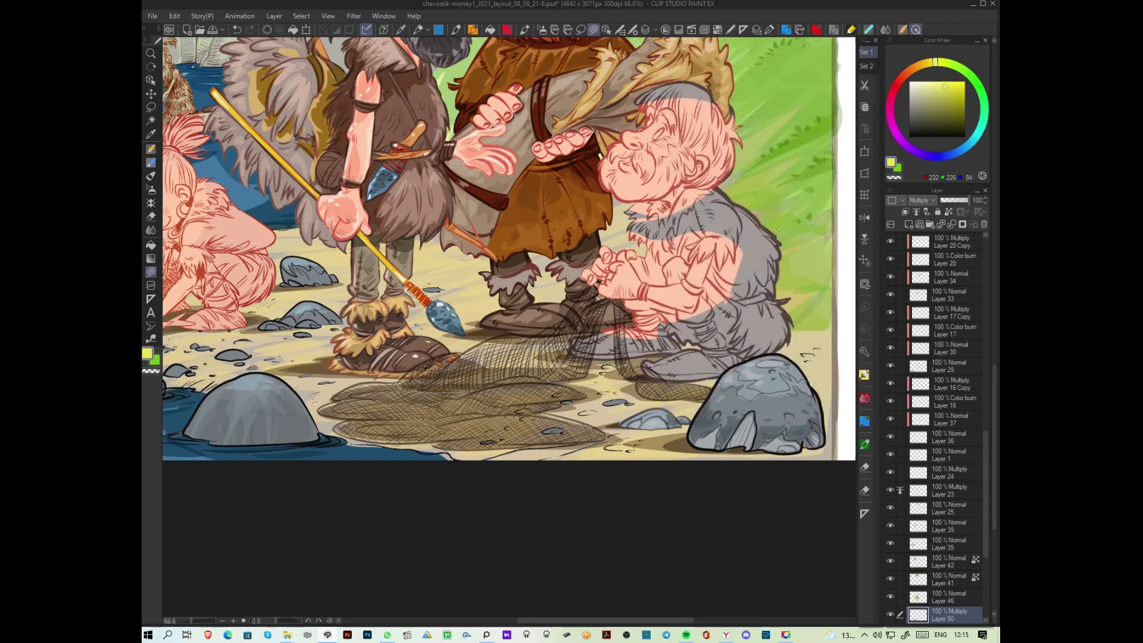
pyautogui.keyDown('ctrl'); pyautogui.keyDown('shift'); pyautogui.click(811, 252); pyautogui.keyUp('shift'); pyautogui.keyUp('ctrl')
pyautogui.moveTo(785, 260)
pyautogui.mouseDown()
pyautogui.moveTo(808, 238)
pyautogui.moveTo(782, 210)
pyautogui.mouseUp()
pyautogui.moveTo(766, 169)
pyautogui.mouseDown()
pyautogui.moveTo(679, 212)
pyautogui.moveTo(594, 288)
pyautogui.moveTo(739, 307)
pyautogui.moveTo(769, 328)
pyautogui.moveTo(833, 322)
pyautogui.moveTo(840, 294)
pyautogui.moveTo(783, 258)
pyautogui.moveTo(815, 293)
pyautogui.mouseUp()
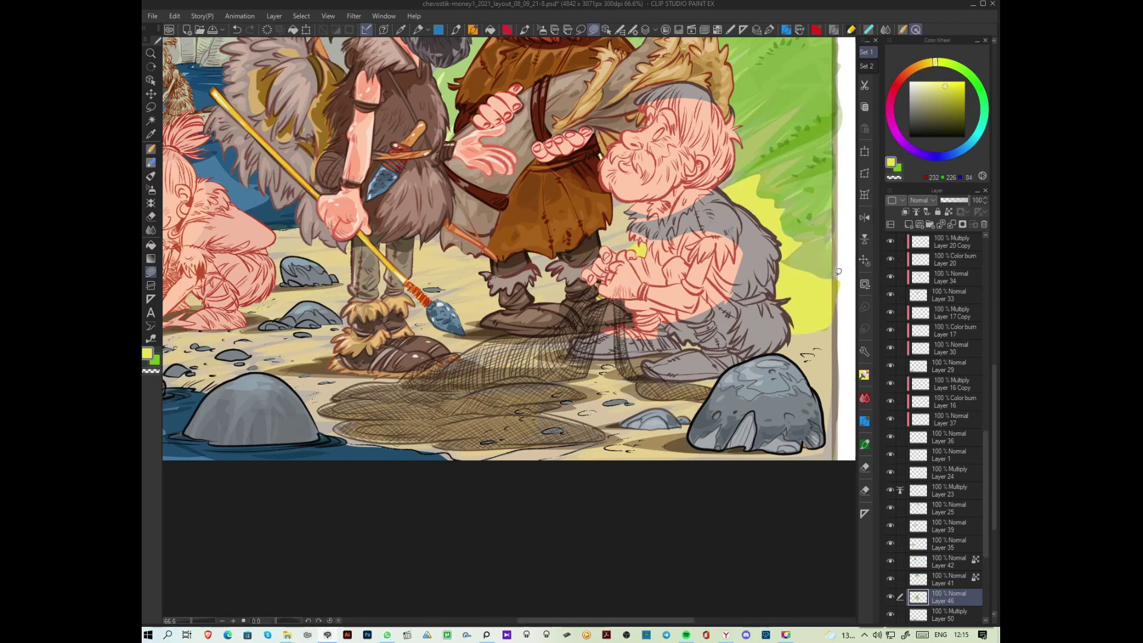
pyautogui.hotkey('ctrl', 'z')
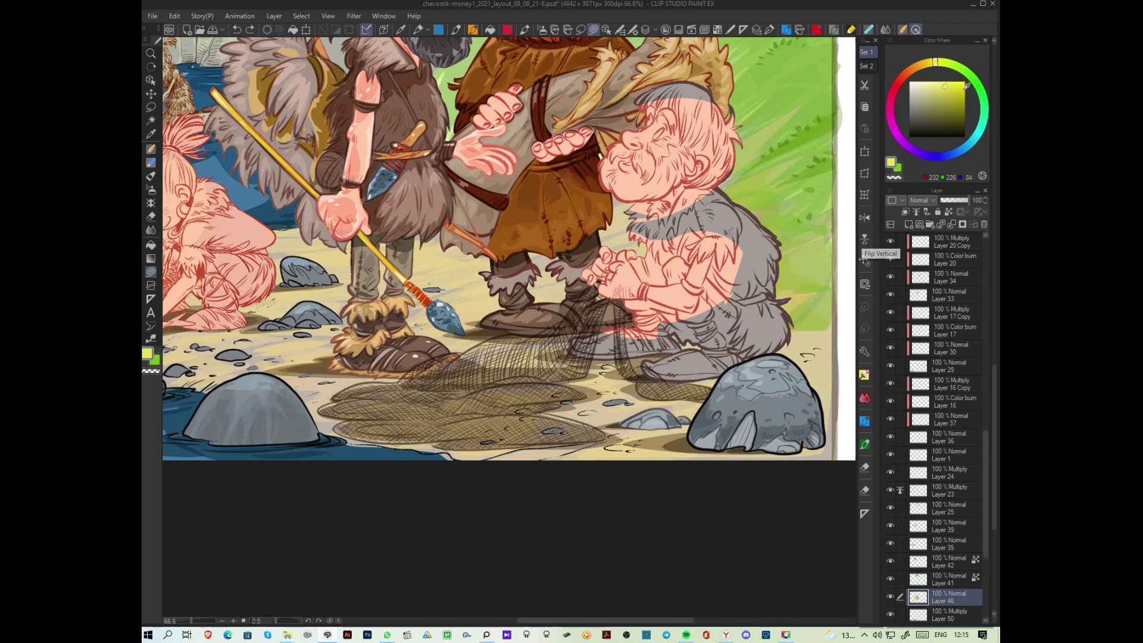
# Step: Fill warm gold and light yellow patches beside the fur and on the sand
pyautogui.click(957, 91)
pyautogui.click(927, 64)
pyautogui.click(959, 84)
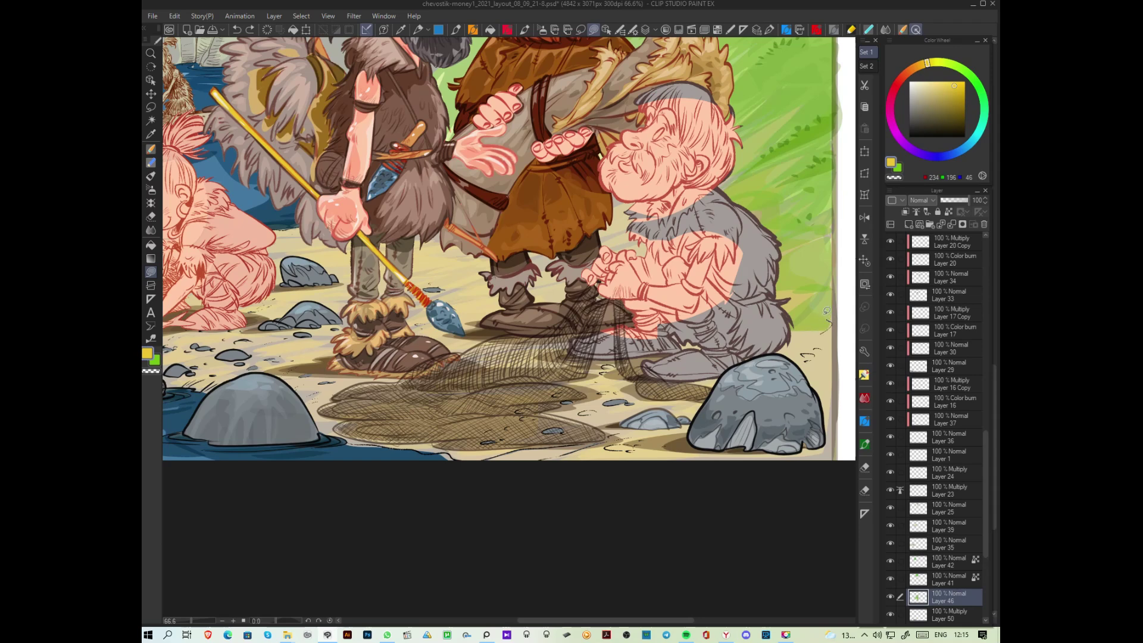
pyautogui.moveTo(808, 305)
pyautogui.mouseDown()
pyautogui.moveTo(817, 283)
pyautogui.moveTo(791, 280)
pyautogui.moveTo(793, 240)
pyautogui.moveTo(694, 301)
pyautogui.moveTo(737, 319)
pyautogui.moveTo(665, 342)
pyautogui.moveTo(831, 352)
pyautogui.mouseUp()
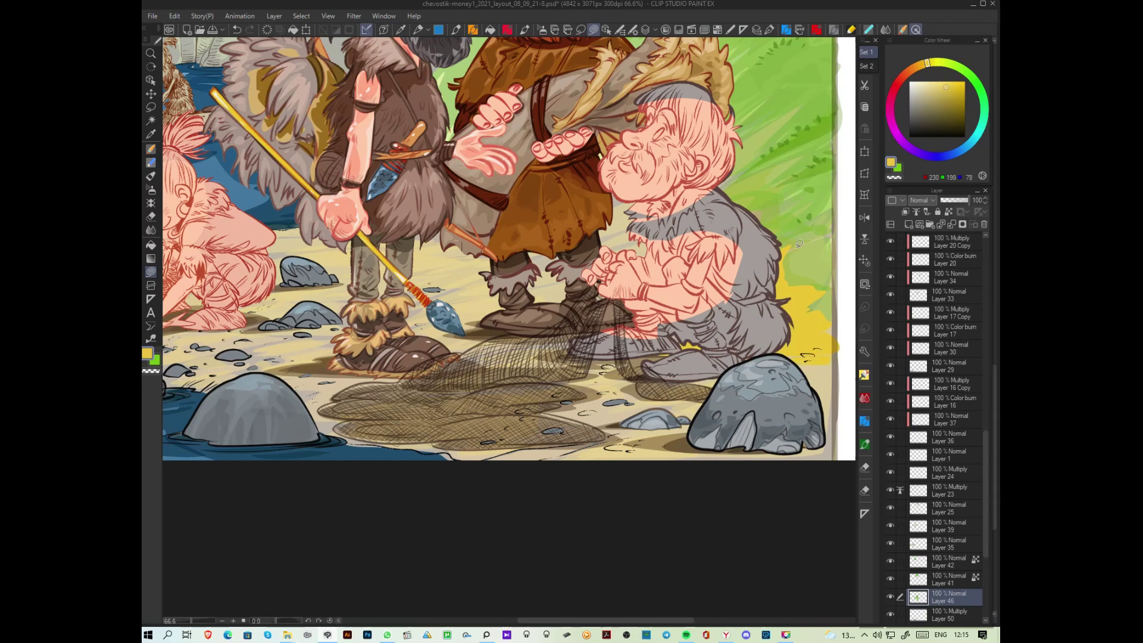
pyautogui.moveTo(783, 242)
pyautogui.mouseDown()
pyautogui.moveTo(693, 323)
pyautogui.moveTo(760, 325)
pyautogui.moveTo(671, 342)
pyautogui.moveTo(734, 351)
pyautogui.moveTo(732, 362)
pyautogui.moveTo(836, 356)
pyautogui.moveTo(843, 344)
pyautogui.moveTo(814, 327)
pyautogui.moveTo(834, 314)
pyautogui.moveTo(816, 305)
pyautogui.moveTo(841, 286)
pyautogui.mouseUp()
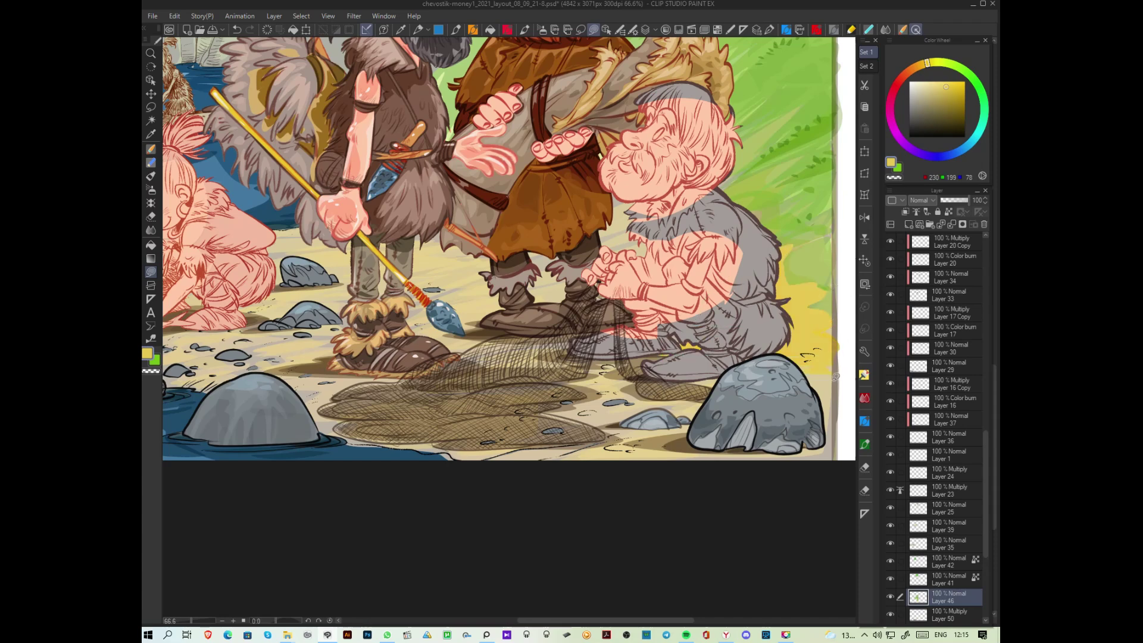
pyautogui.click(938, 83)
pyautogui.moveTo(796, 303); pyautogui.dragTo(815, 293)
pyautogui.keyDown('alt'); pyautogui.click(816, 331); pyautogui.keyUp('alt')
pyautogui.moveTo(677, 232)
pyautogui.mouseDown()
pyautogui.moveTo(752, 310)
pyautogui.moveTo(513, 355)
pyautogui.moveTo(575, 372)
pyautogui.moveTo(668, 364)
pyautogui.moveTo(544, 375)
pyautogui.moveTo(548, 333)
pyautogui.moveTo(410, 333)
pyautogui.moveTo(501, 328)
pyautogui.moveTo(512, 345)
pyautogui.moveTo(668, 324)
pyautogui.mouseUp()
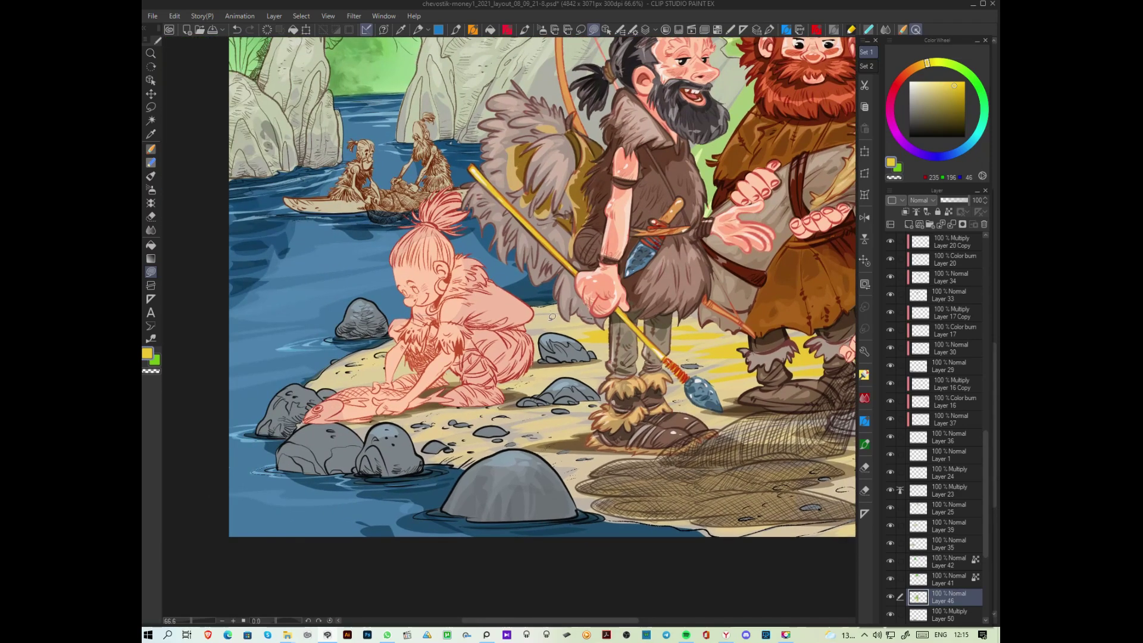
pyautogui.moveTo(838, 367); pyautogui.dragTo(566, 343)
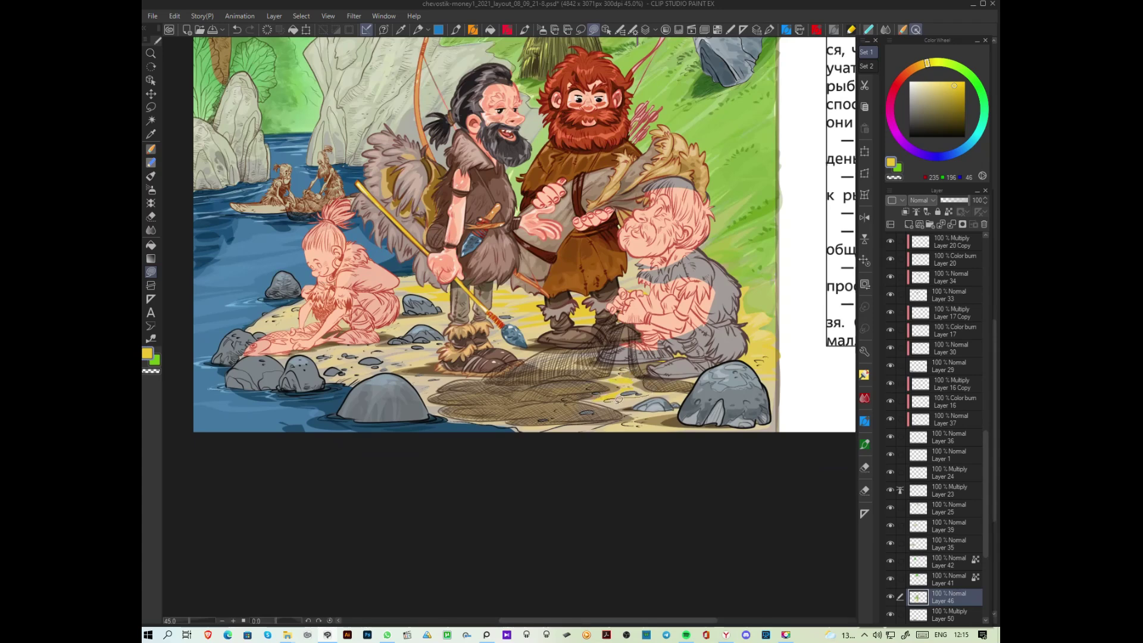
# Step: Zoom in on the right-hand figures, select Layer 12 and pick the salmon skin swatch
pyautogui.moveTo(582, 381); pyautogui.dragTo(623, 400)
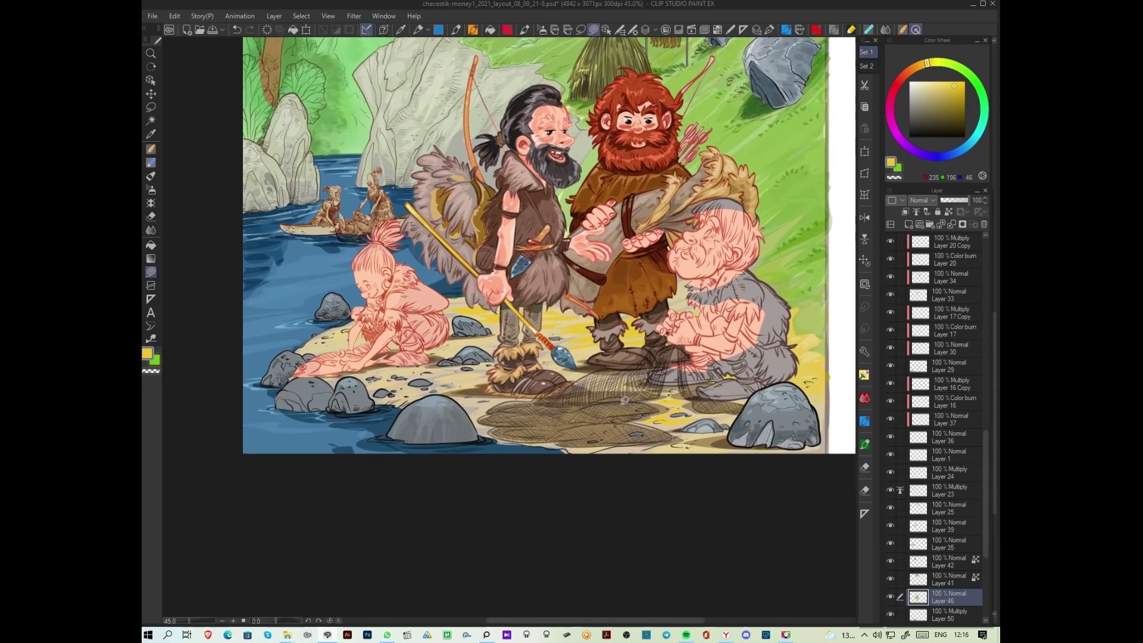
pyautogui.scroll(2, 624, 400)
pyautogui.moveTo(792, 359); pyautogui.dragTo(631, 433)
pyautogui.scroll(2, 631, 433)
pyautogui.keyDown('ctrl'); pyautogui.keyDown('shift'); pyautogui.click(623, 337); pyautogui.keyUp('shift'); pyautogui.keyUp('ctrl')
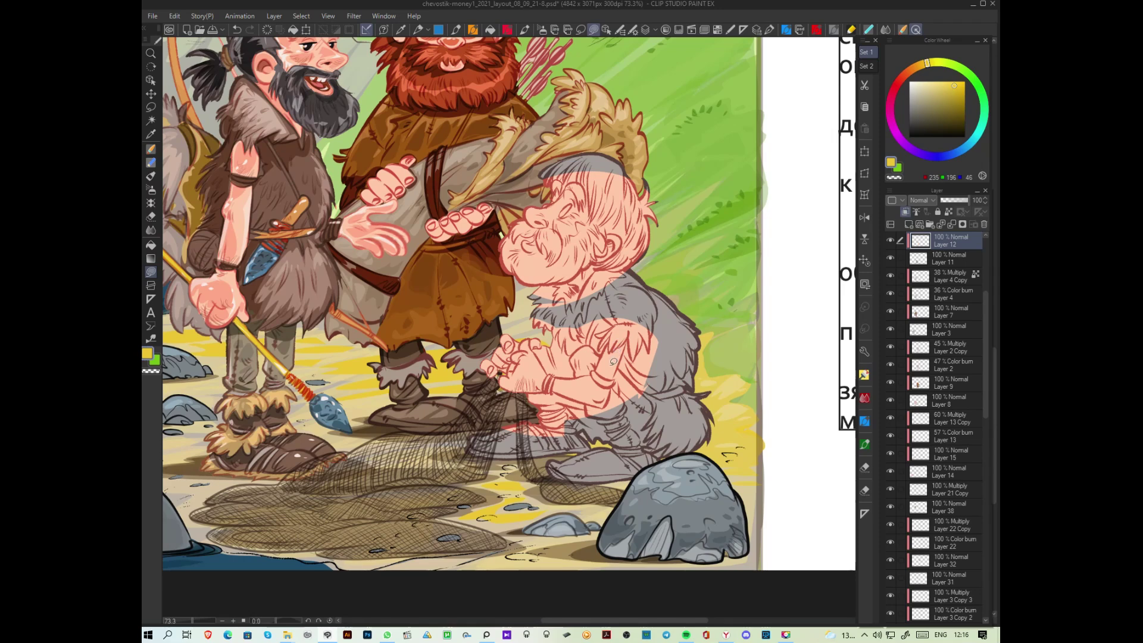
pyautogui.press('F6')
pyautogui.keyDown('alt'); pyautogui.click(616, 365); pyautogui.keyUp('alt')
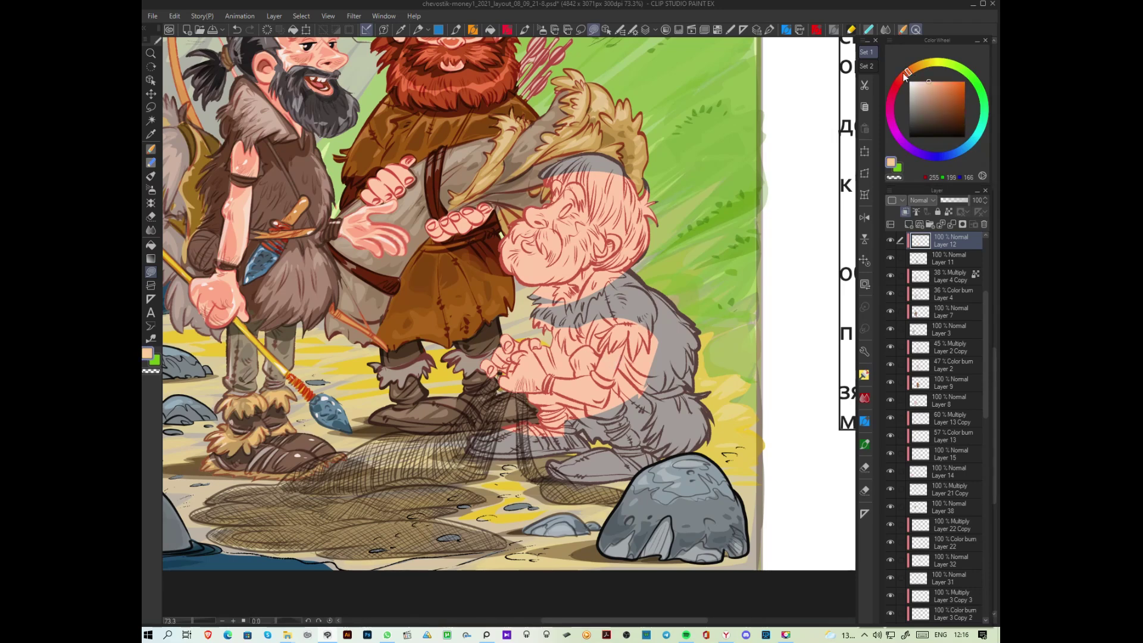
pyautogui.click(717, 29)
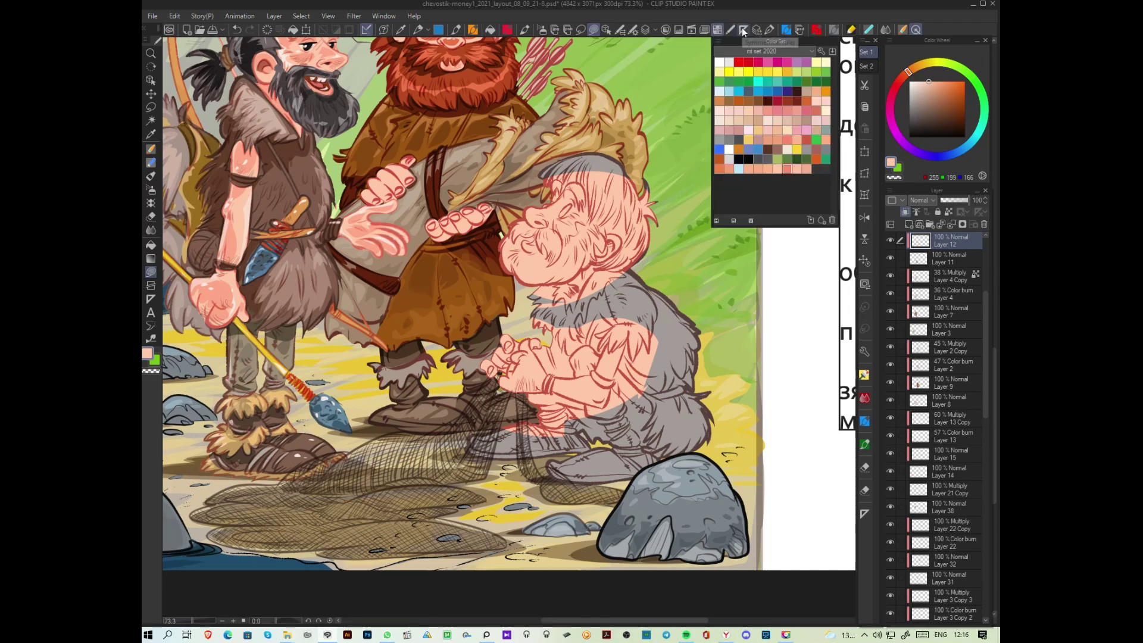
pyautogui.click(788, 168)
# Step: Shade the old man's nose darker pink and soften its edges with the Blend tool
pyautogui.scroll(3, 559, 236)
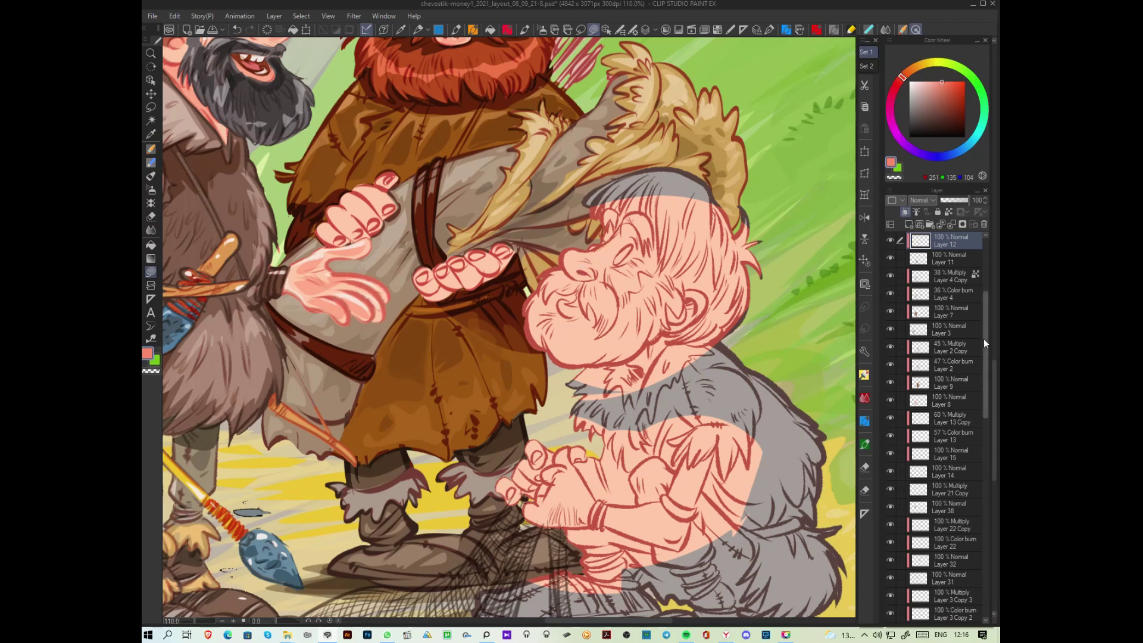
pyautogui.moveTo(579, 264)
pyautogui.mouseDown()
pyautogui.moveTo(593, 269)
pyautogui.moveTo(616, 241)
pyautogui.mouseUp()
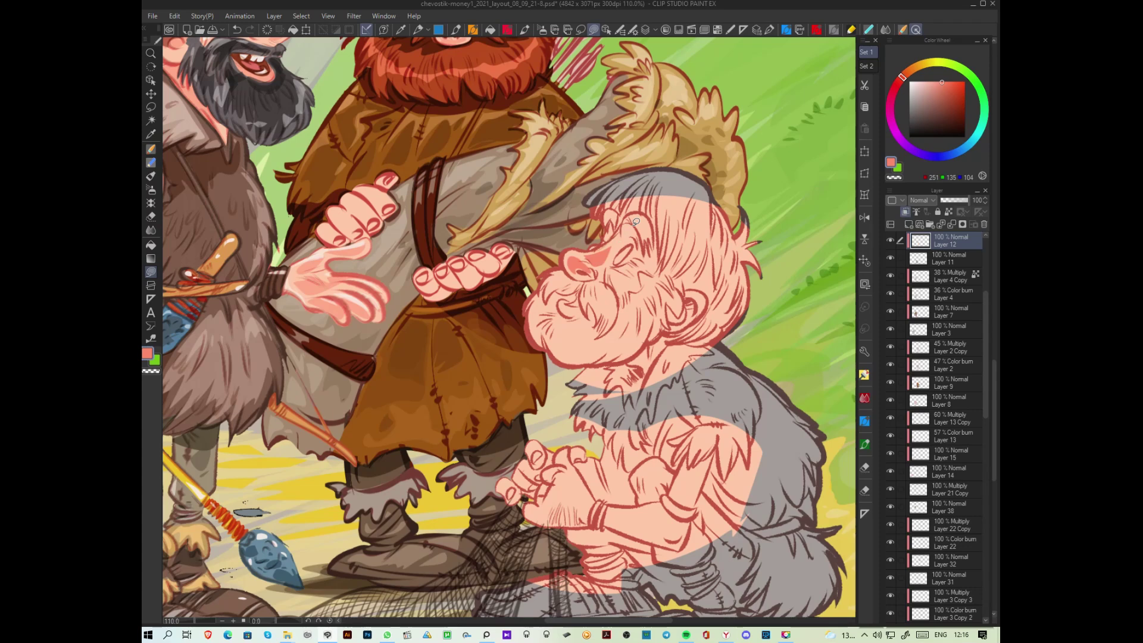
pyautogui.click(886, 30)
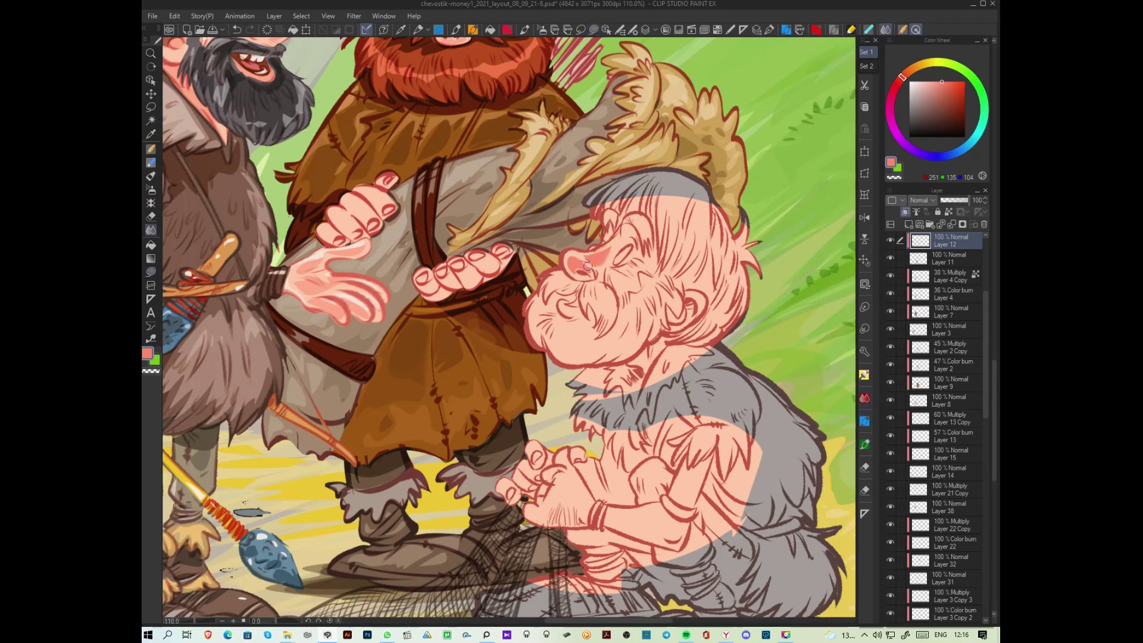
pyautogui.moveTo(583, 263)
pyautogui.mouseDown()
pyautogui.moveTo(609, 247)
pyautogui.moveTo(578, 270)
pyautogui.mouseUp()
pyautogui.click(595, 28)
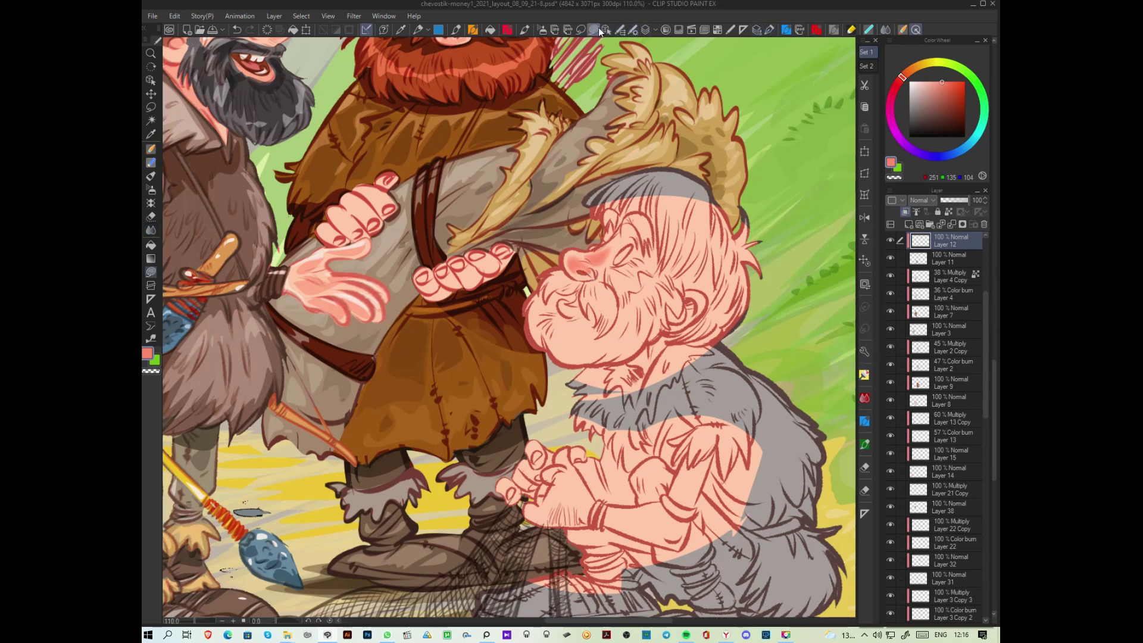
# Step: Fill a reddish blush on the cheek and a dark red-brown shadow inside the ear
pyautogui.click(730, 30)
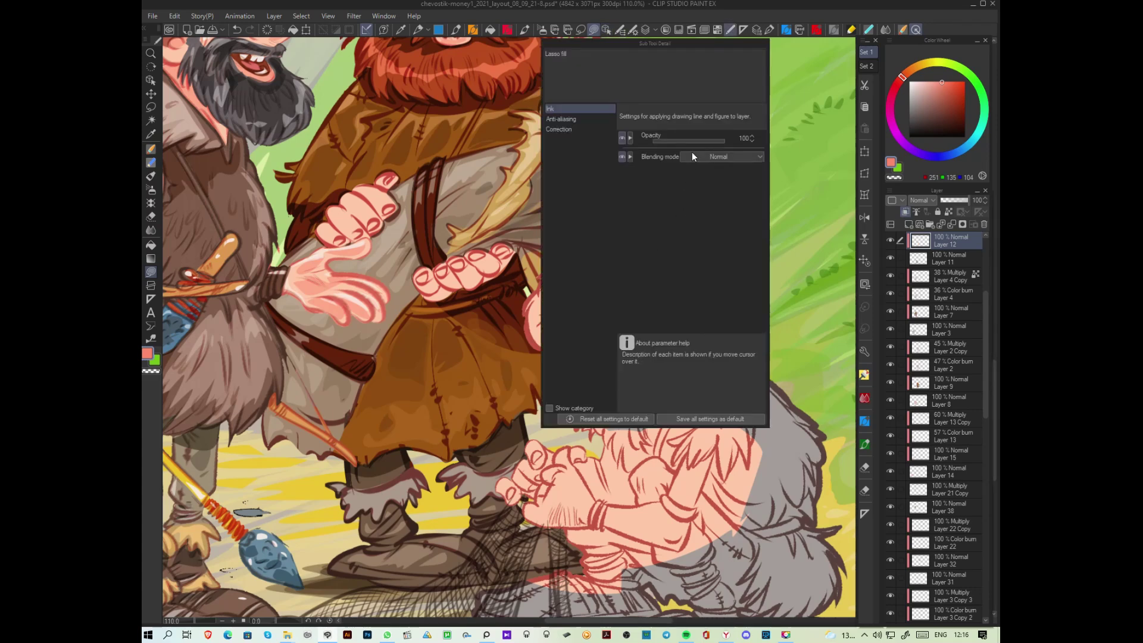
pyautogui.click(730, 30)
pyautogui.moveTo(636, 283); pyautogui.dragTo(637, 275)
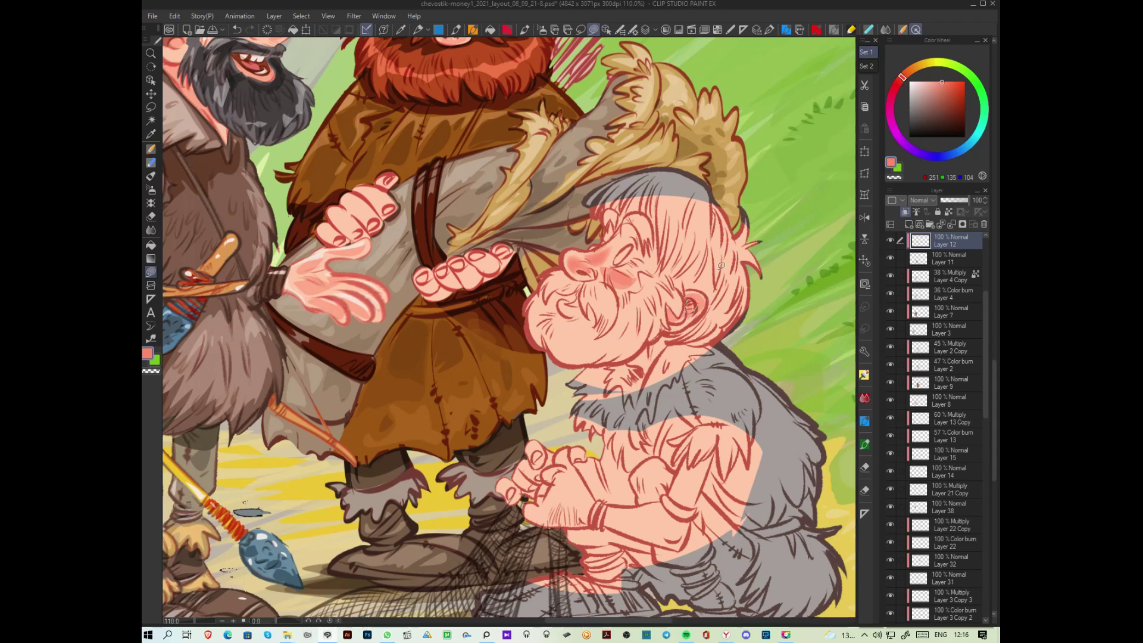
pyautogui.click(959, 112)
pyautogui.moveTo(695, 304); pyautogui.dragTo(703, 293)
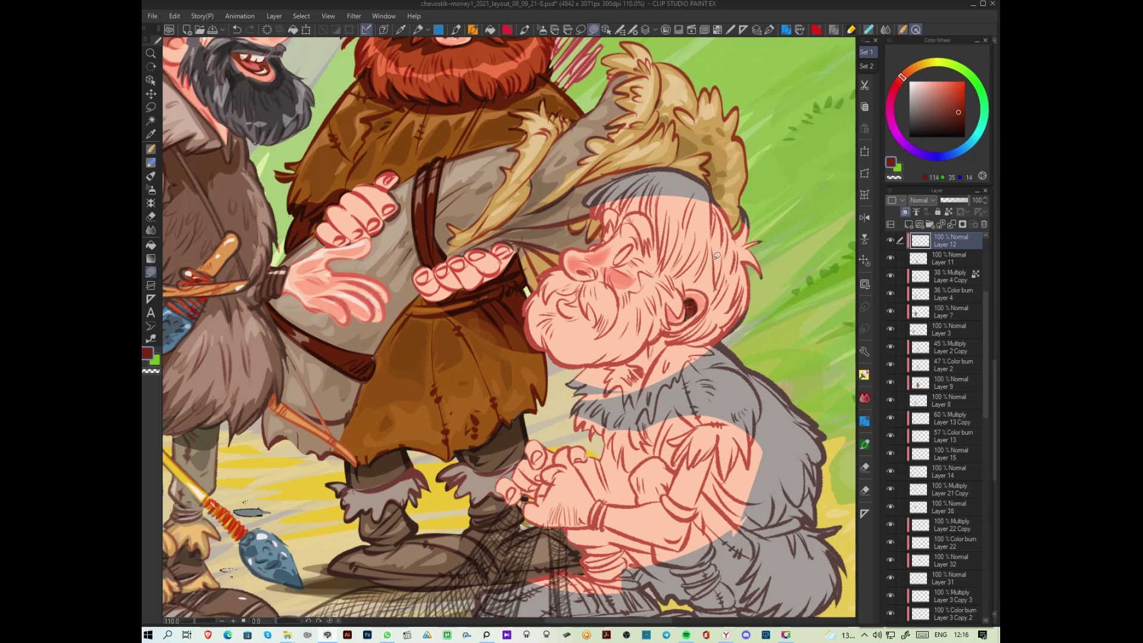
# Step: Fill the old man's lips salmon and the inside of his mouth dark red
pyautogui.click(717, 29)
pyautogui.click(788, 168)
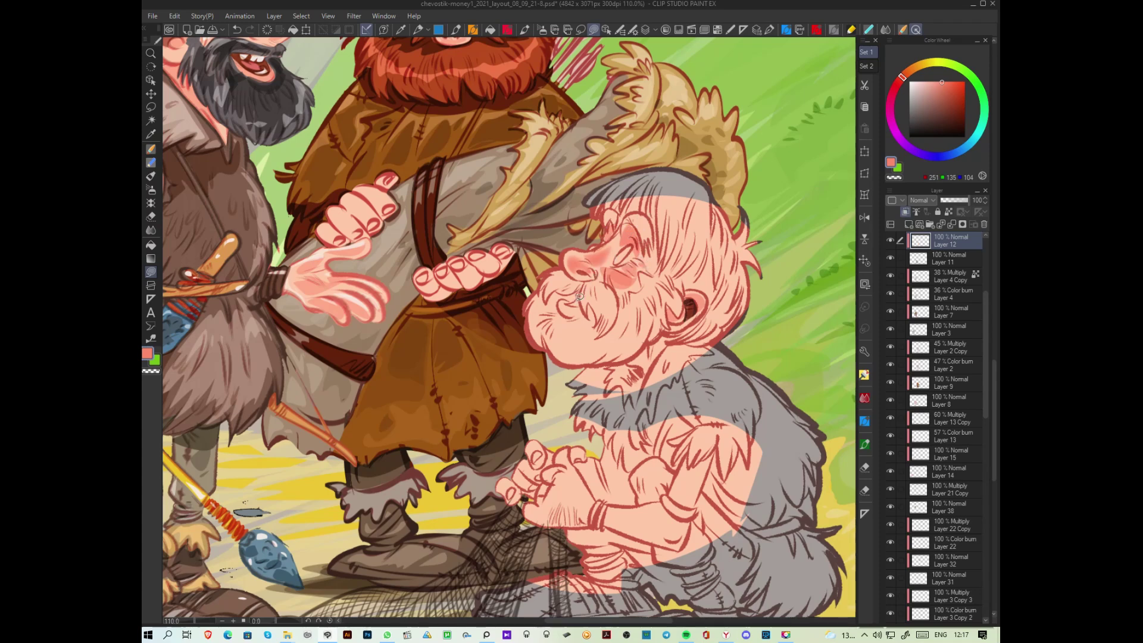
pyautogui.moveTo(589, 302); pyautogui.dragTo(580, 295)
pyautogui.click(894, 89)
pyautogui.click(961, 104)
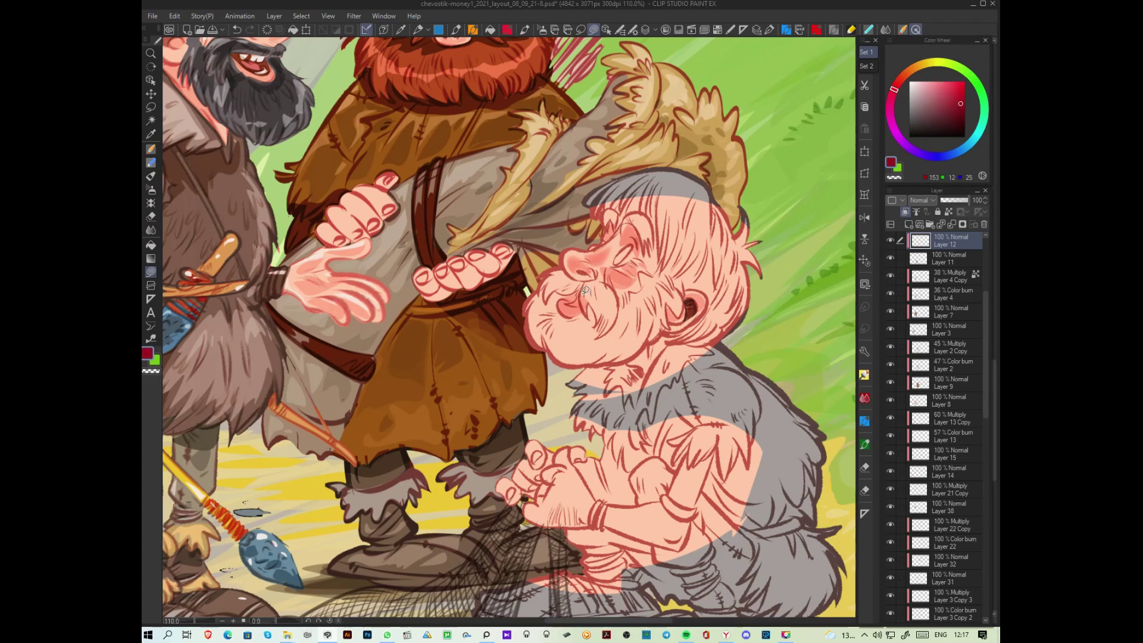
pyautogui.moveTo(578, 307); pyautogui.dragTo(579, 296)
pyautogui.moveTo(565, 298); pyautogui.dragTo(584, 307)
# Step: Fill the hair solid grey across the head and outline the sideburn and beard
pyautogui.click(914, 110)
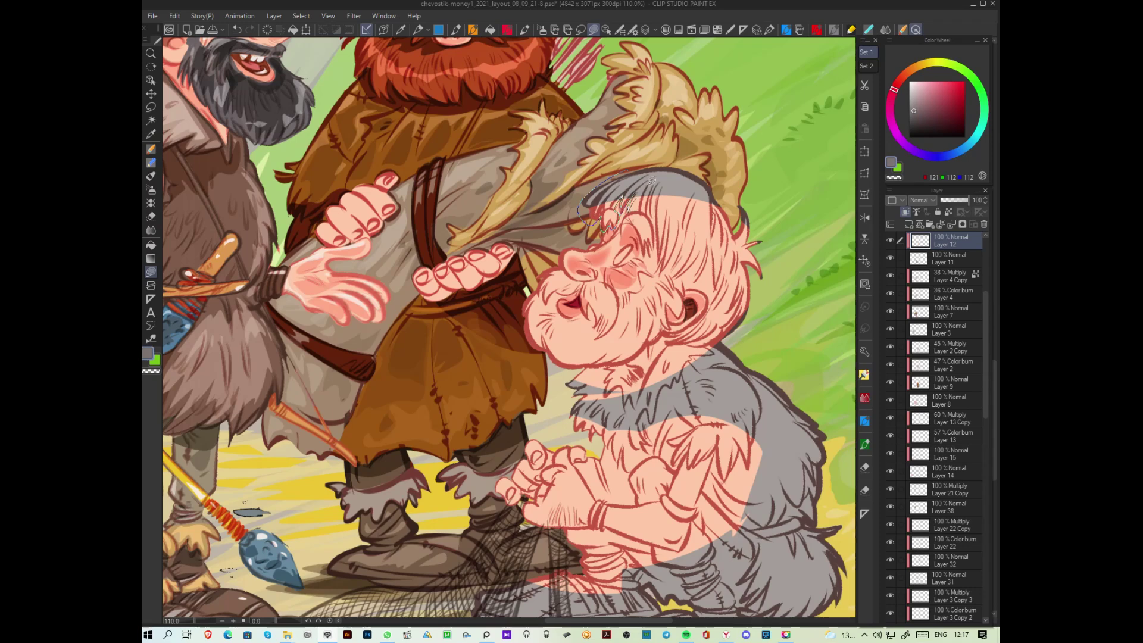
pyautogui.moveTo(635, 219)
pyautogui.mouseDown()
pyautogui.moveTo(646, 253)
pyautogui.moveTo(660, 227)
pyautogui.mouseUp()
pyautogui.moveTo(688, 154); pyautogui.dragTo(601, 194)
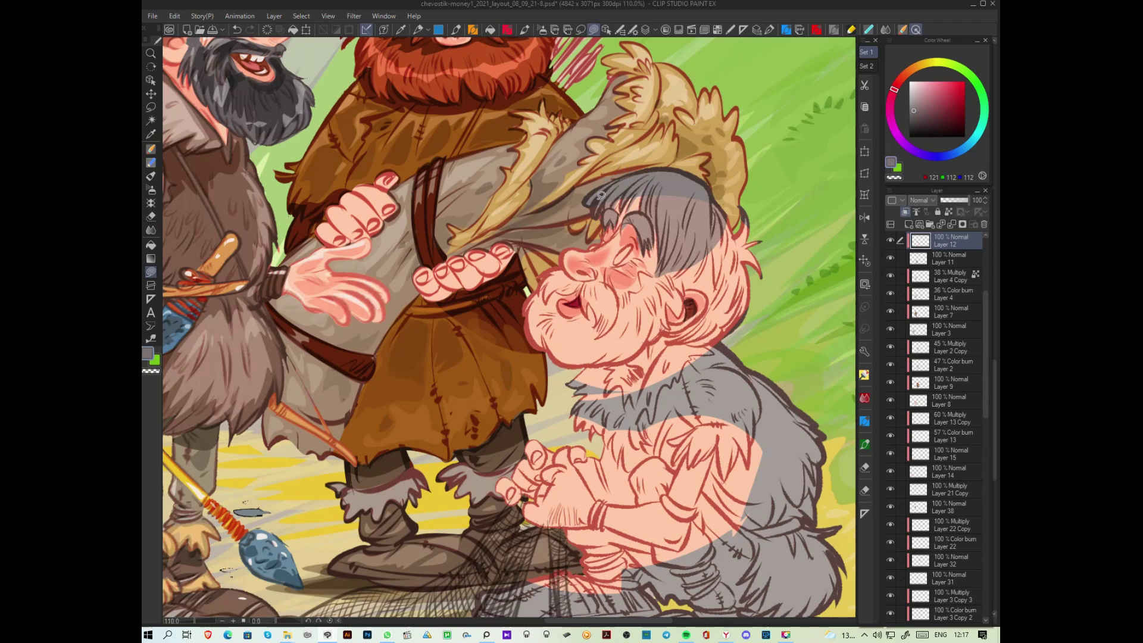
pyautogui.press('F4')
pyautogui.click(789, 143)
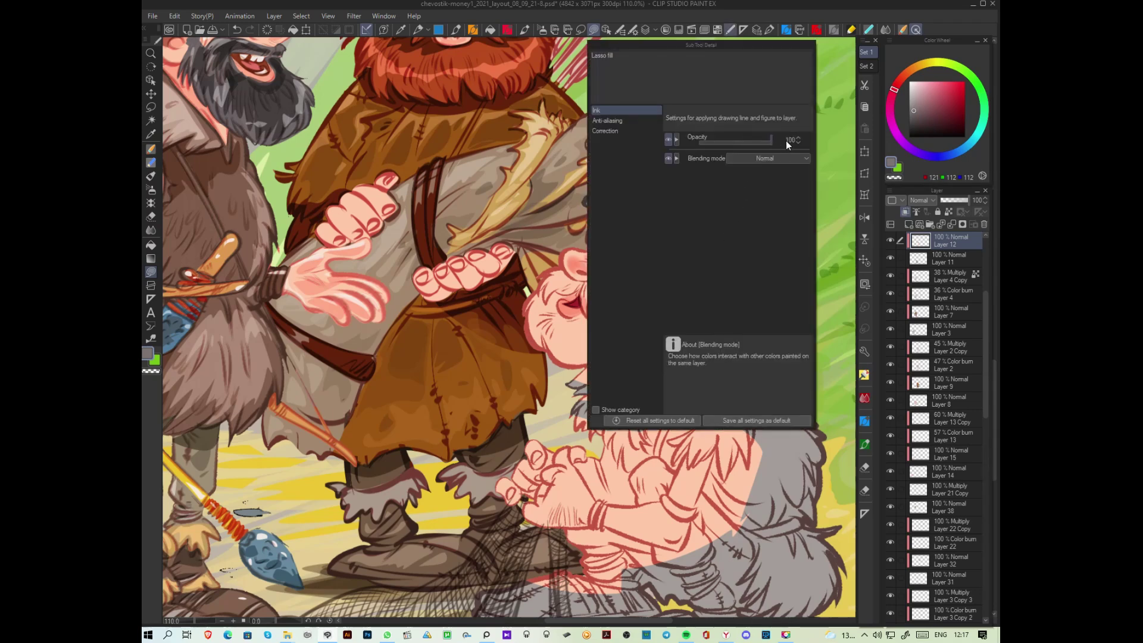
pyautogui.press('F4')
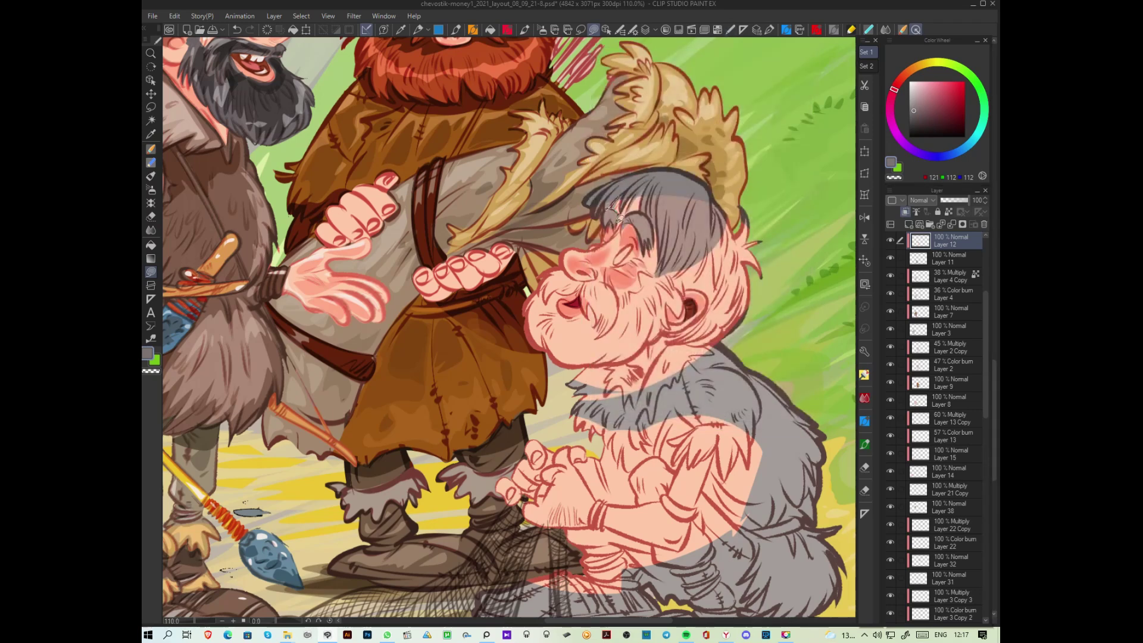
pyautogui.moveTo(665, 159); pyautogui.dragTo(633, 188)
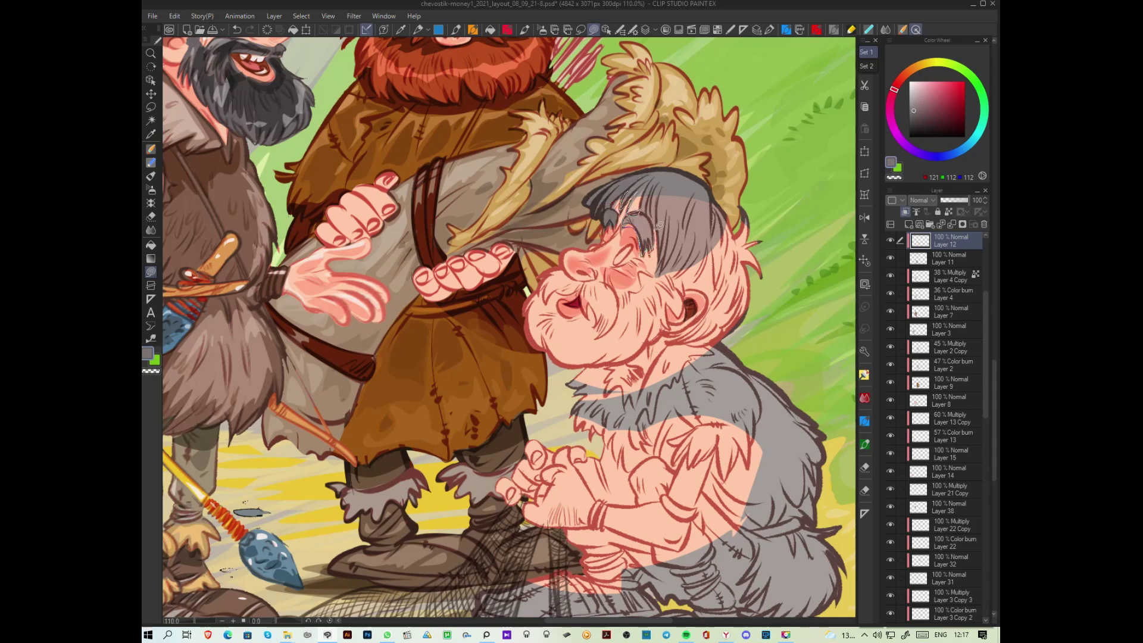
pyautogui.moveTo(624, 167); pyautogui.dragTo(625, 170)
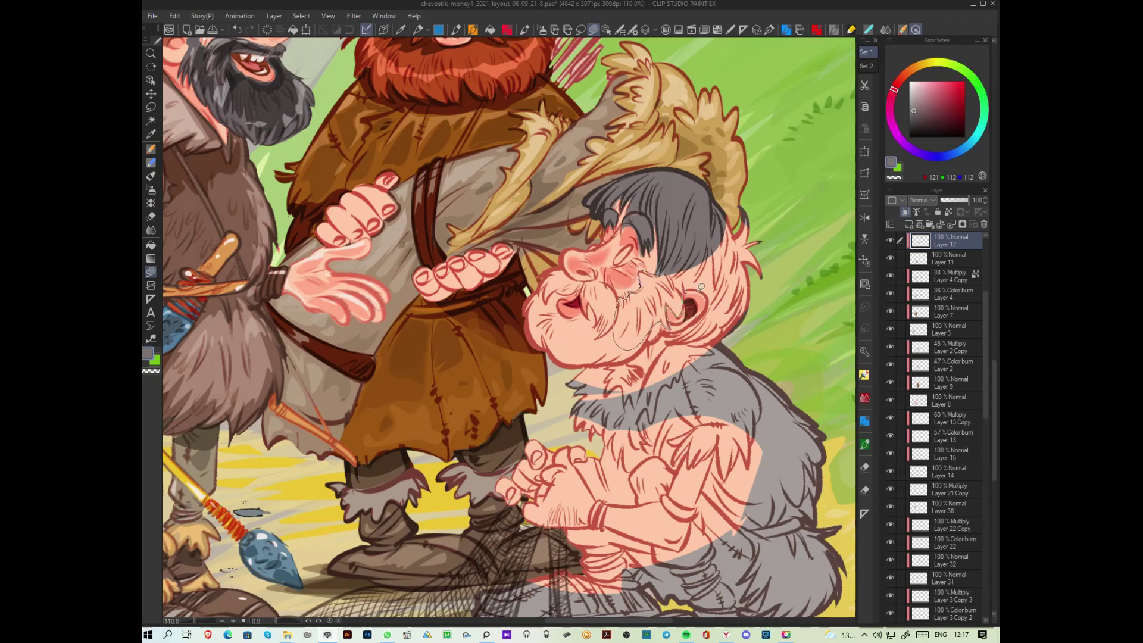
pyautogui.moveTo(703, 310)
pyautogui.mouseDown()
pyautogui.moveTo(664, 328)
pyautogui.moveTo(706, 345)
pyautogui.moveTo(748, 318)
pyautogui.moveTo(782, 246)
pyautogui.moveTo(756, 195)
pyautogui.moveTo(688, 227)
pyautogui.moveTo(679, 265)
pyautogui.mouseUp()
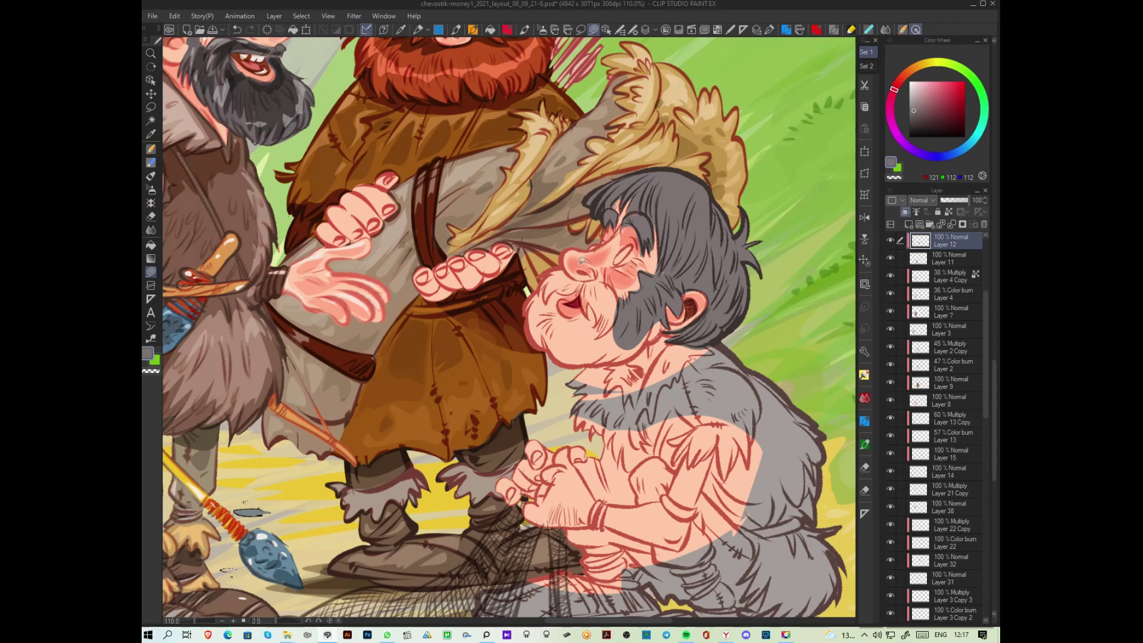
pyautogui.moveTo(515, 316)
pyautogui.mouseDown()
pyautogui.moveTo(571, 336)
pyautogui.moveTo(578, 317)
pyautogui.moveTo(559, 298)
pyautogui.moveTo(590, 275)
pyautogui.mouseUp()
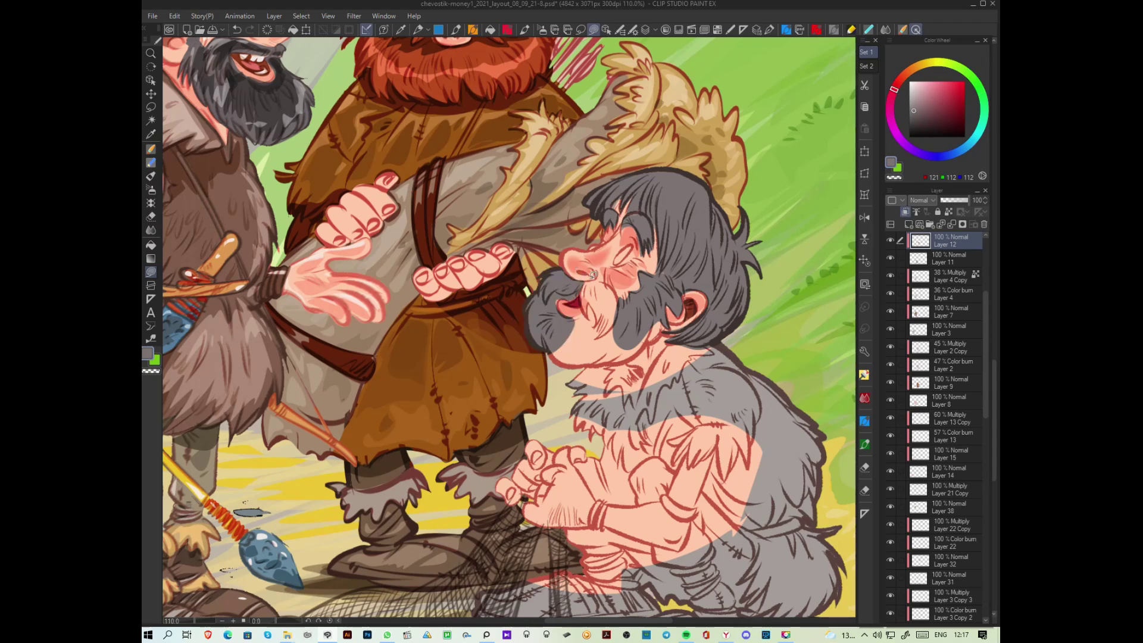
pyautogui.moveTo(553, 340)
pyautogui.mouseDown()
pyautogui.moveTo(571, 369)
pyautogui.moveTo(624, 360)
pyautogui.moveTo(659, 336)
pyautogui.moveTo(661, 309)
pyautogui.moveTo(587, 277)
pyautogui.mouseUp()
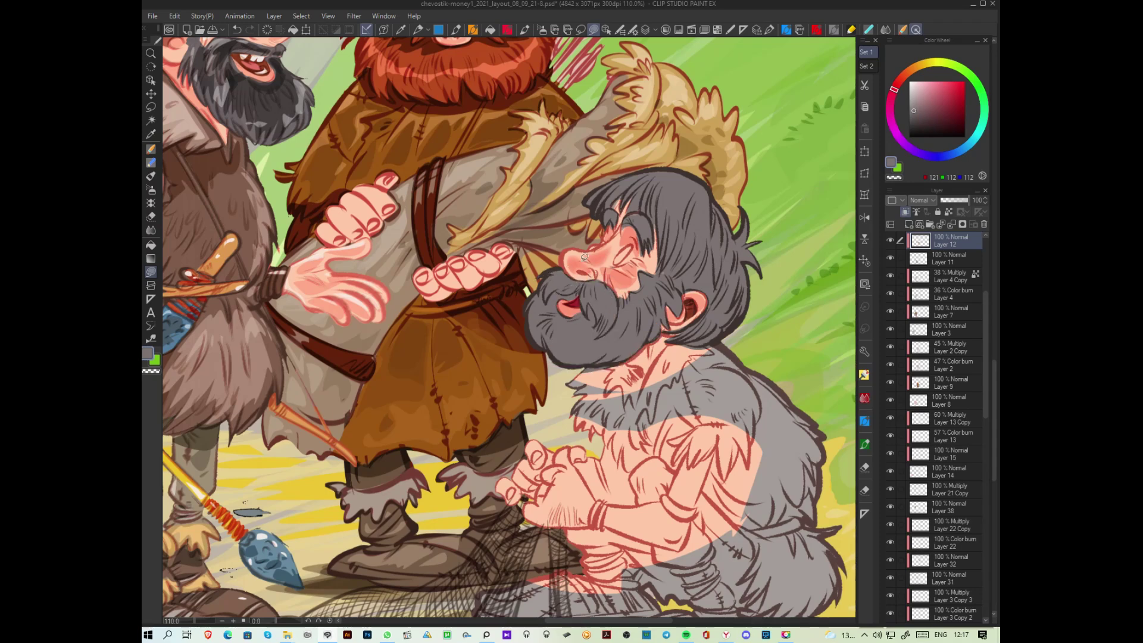
pyautogui.moveTo(659, 205); pyautogui.dragTo(668, 194)
# Step: Add darker grey shadows to the forelock, the brow and patches of hair
pyautogui.click(916, 122)
pyautogui.moveTo(643, 176)
pyautogui.mouseDown()
pyautogui.moveTo(648, 202)
pyautogui.moveTo(664, 176)
pyautogui.moveTo(653, 169)
pyautogui.moveTo(665, 238)
pyautogui.moveTo(673, 207)
pyautogui.moveTo(682, 219)
pyautogui.moveTo(696, 212)
pyautogui.moveTo(672, 267)
pyautogui.moveTo(705, 202)
pyautogui.moveTo(664, 170)
pyautogui.mouseUp()
pyautogui.moveTo(616, 208)
pyautogui.mouseDown()
pyautogui.moveTo(644, 215)
pyautogui.moveTo(632, 221)
pyautogui.moveTo(647, 233)
pyautogui.moveTo(650, 200)
pyautogui.mouseUp()
pyautogui.moveTo(606, 280)
pyautogui.mouseDown()
pyautogui.moveTo(587, 305)
pyautogui.moveTo(601, 301)
pyautogui.moveTo(607, 324)
pyautogui.moveTo(618, 303)
pyautogui.moveTo(596, 281)
pyautogui.moveTo(548, 291)
pyautogui.moveTo(582, 283)
pyautogui.mouseUp()
pyautogui.moveTo(702, 231)
pyautogui.mouseDown()
pyautogui.moveTo(679, 272)
pyautogui.moveTo(700, 269)
pyautogui.moveTo(711, 223)
pyautogui.mouseUp()
pyautogui.moveTo(669, 180)
pyautogui.mouseDown()
pyautogui.moveTo(690, 206)
pyautogui.moveTo(695, 185)
pyautogui.moveTo(669, 181)
pyautogui.mouseUp()
pyautogui.moveTo(709, 233)
pyautogui.mouseDown()
pyautogui.moveTo(707, 317)
pyautogui.moveTo(693, 334)
pyautogui.moveTo(722, 329)
pyautogui.moveTo(746, 297)
pyautogui.moveTo(744, 253)
pyautogui.moveTo(729, 259)
pyautogui.moveTo(715, 239)
pyautogui.mouseUp()
# Step: Darken the beard and hair beside the ear, then fill the beard and moustache near-black
pyautogui.moveTo(653, 275)
pyautogui.mouseDown()
pyautogui.moveTo(625, 297)
pyautogui.moveTo(611, 331)
pyautogui.moveTo(644, 319)
pyautogui.moveTo(643, 336)
pyautogui.moveTo(655, 332)
pyautogui.moveTo(669, 274)
pyautogui.mouseUp()
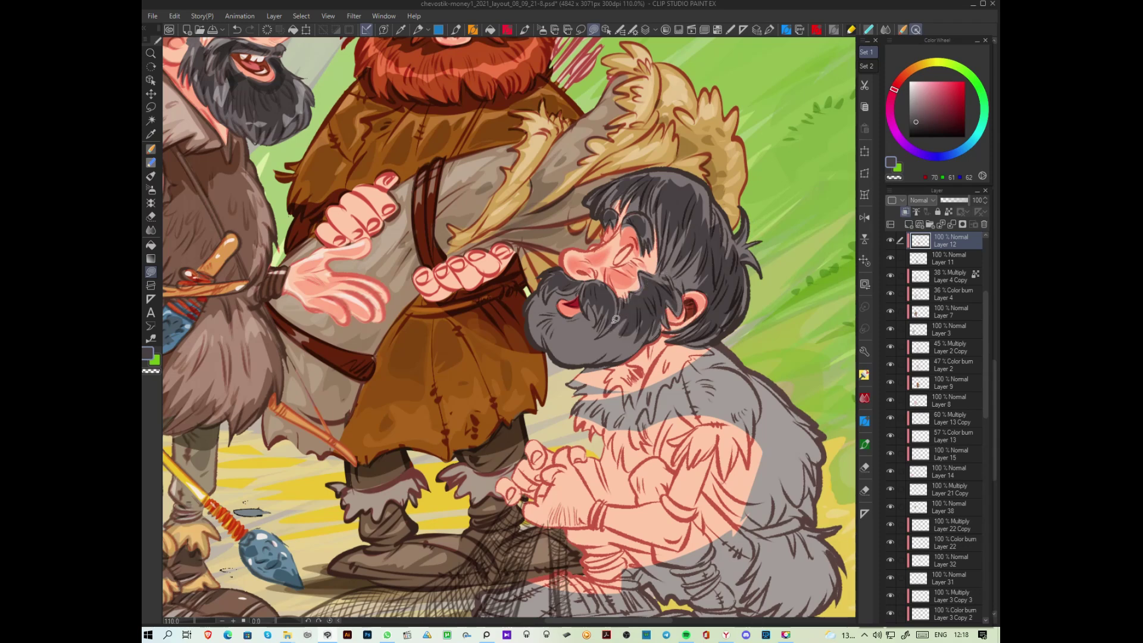
pyautogui.moveTo(600, 337)
pyautogui.mouseDown()
pyautogui.moveTo(596, 306)
pyautogui.moveTo(561, 303)
pyautogui.moveTo(576, 290)
pyautogui.moveTo(545, 288)
pyautogui.moveTo(535, 331)
pyautogui.moveTo(545, 327)
pyautogui.moveTo(576, 360)
pyautogui.moveTo(617, 346)
pyautogui.moveTo(623, 324)
pyautogui.moveTo(625, 352)
pyautogui.mouseUp()
pyautogui.moveTo(678, 274)
pyautogui.mouseDown()
pyautogui.moveTo(684, 291)
pyautogui.moveTo(690, 259)
pyautogui.moveTo(660, 281)
pyautogui.mouseUp()
pyautogui.moveTo(630, 341)
pyautogui.mouseDown()
pyautogui.moveTo(650, 292)
pyautogui.moveTo(596, 307)
pyautogui.moveTo(609, 304)
pyautogui.moveTo(596, 327)
pyautogui.moveTo(613, 291)
pyautogui.moveTo(558, 293)
pyautogui.moveTo(582, 281)
pyautogui.mouseUp()
pyautogui.click(915, 133)
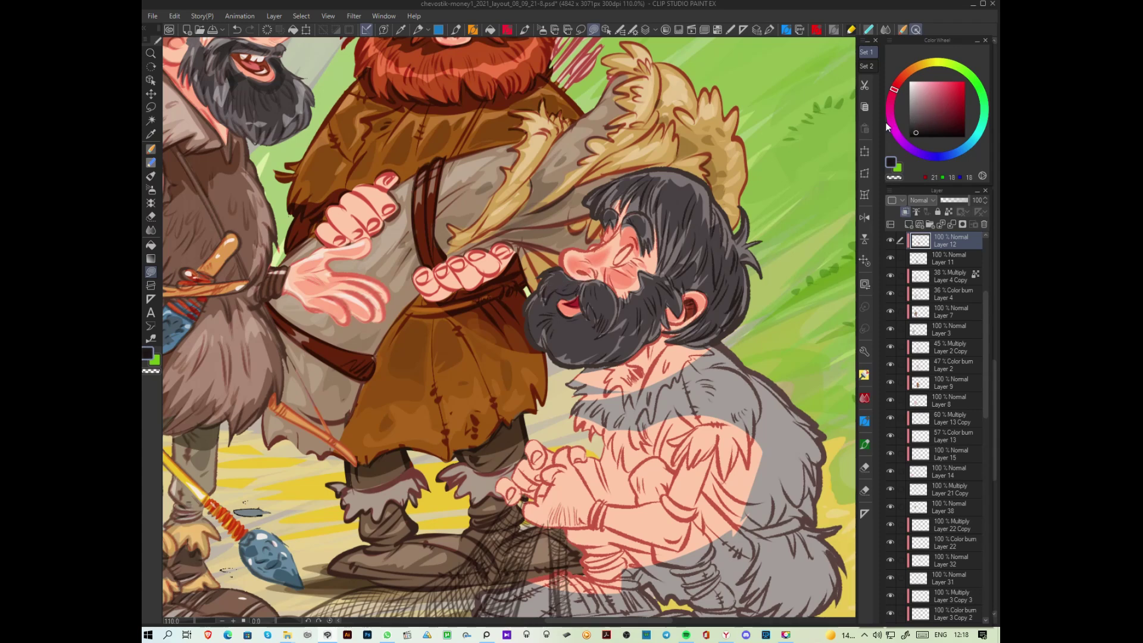
pyautogui.moveTo(604, 314)
pyautogui.mouseDown()
pyautogui.moveTo(591, 343)
pyautogui.moveTo(610, 334)
pyautogui.moveTo(566, 287)
pyautogui.moveTo(563, 299)
pyautogui.moveTo(533, 300)
pyautogui.moveTo(559, 307)
pyautogui.moveTo(589, 279)
pyautogui.mouseUp()
pyautogui.moveTo(687, 292)
pyautogui.mouseDown()
pyautogui.moveTo(707, 297)
pyautogui.moveTo(688, 325)
pyautogui.moveTo(662, 327)
pyautogui.moveTo(707, 319)
pyautogui.moveTo(716, 268)
pyautogui.mouseUp()
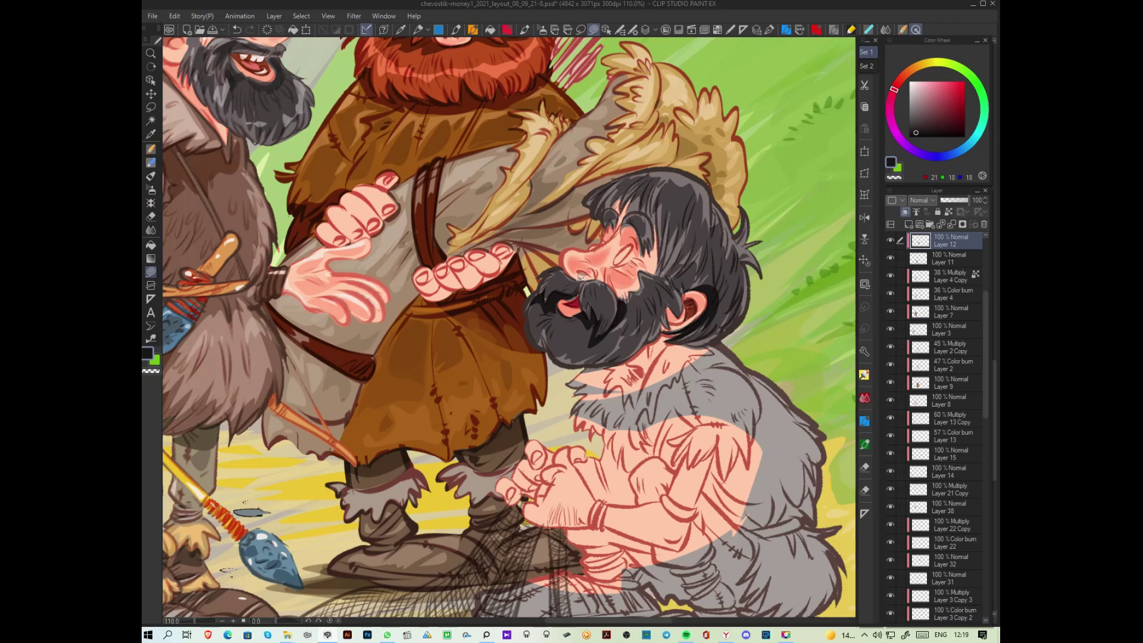
pyautogui.moveTo(559, 288); pyautogui.dragTo(597, 276)
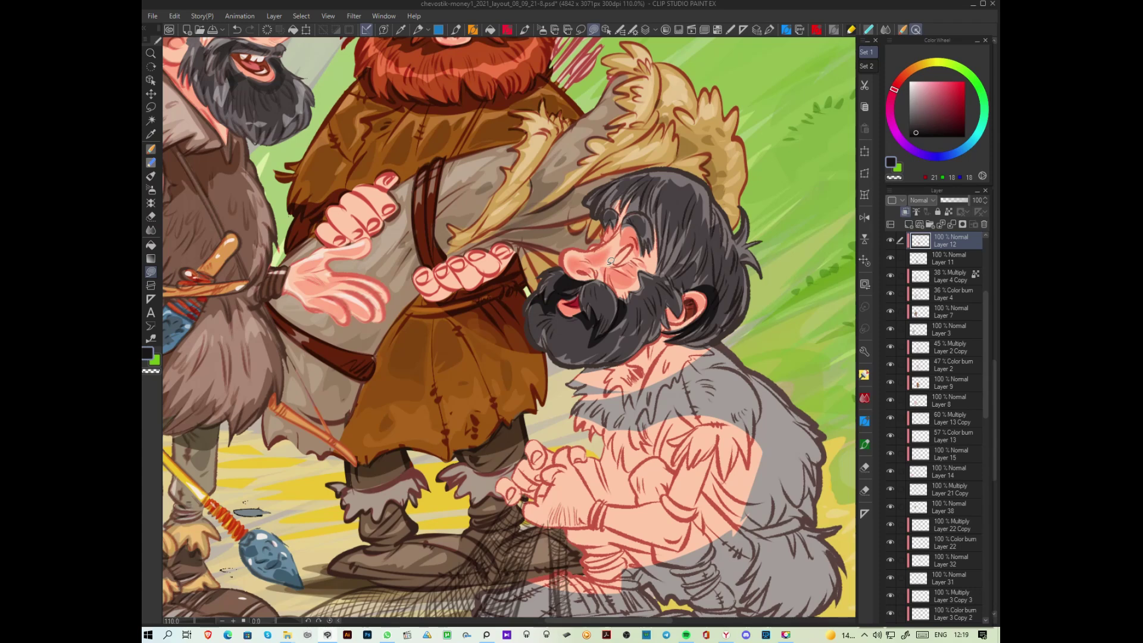
pyautogui.click(943, 108)
# Step: Add light grey highlights beside the ear and light strands in the beard around the mouth
pyautogui.scroll(2, 598, 249)
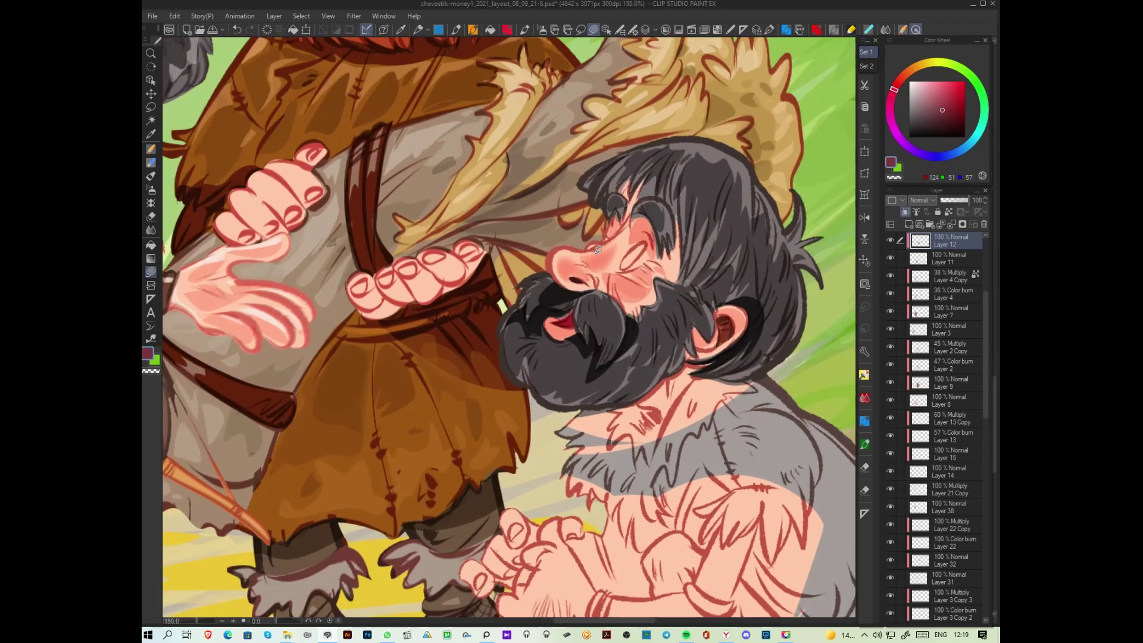
pyautogui.keyDown('alt'); pyautogui.click(565, 373); pyautogui.keyUp('alt')
pyautogui.click(916, 104)
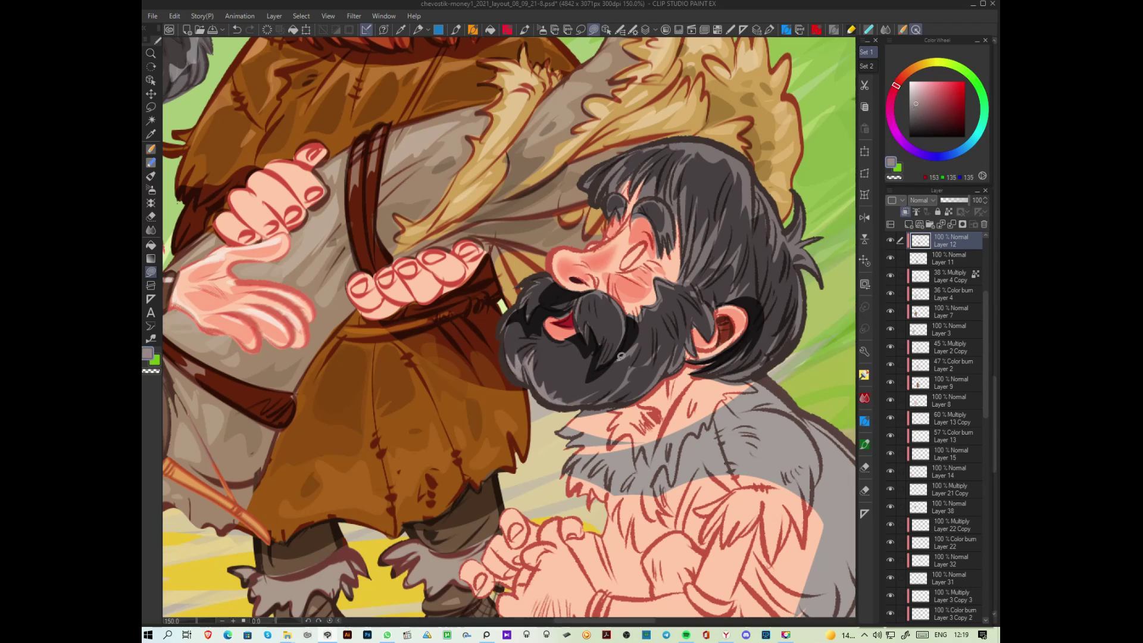
pyautogui.moveTo(710, 322); pyautogui.dragTo(696, 349)
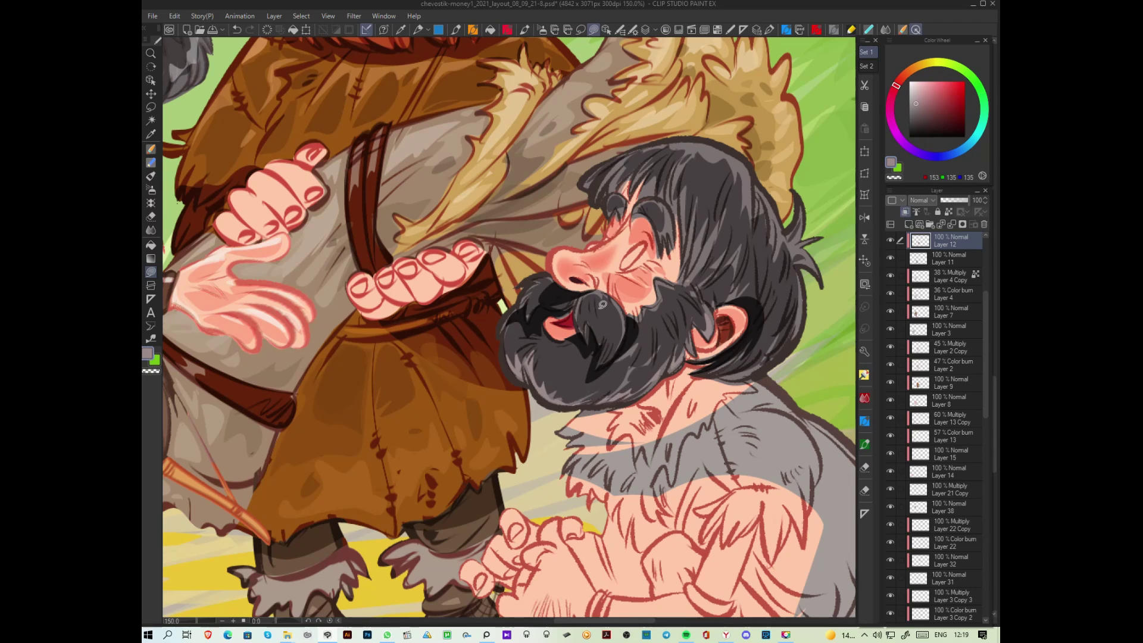
pyautogui.moveTo(582, 317)
pyautogui.mouseDown()
pyautogui.moveTo(601, 304)
pyautogui.moveTo(588, 292)
pyautogui.moveTo(530, 291)
pyautogui.moveTo(540, 285)
pyautogui.mouseUp()
pyautogui.moveTo(611, 308)
pyautogui.mouseDown()
pyautogui.moveTo(601, 337)
pyautogui.moveTo(622, 329)
pyautogui.moveTo(619, 306)
pyautogui.mouseUp()
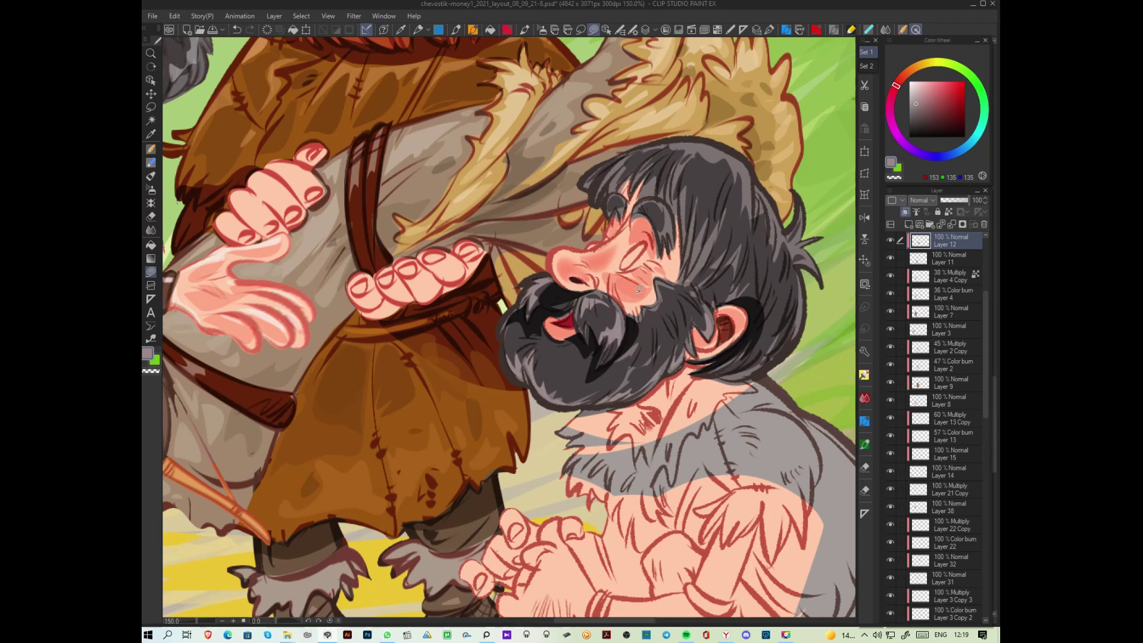
# Step: Darken the hair, eyebrow, fringe and the area above the ear with a deeper sampled grey
pyautogui.moveTo(705, 336); pyautogui.dragTo(629, 458)
pyautogui.moveTo(631, 268)
pyautogui.mouseDown()
pyautogui.moveTo(585, 262)
pyautogui.moveTo(615, 279)
pyautogui.mouseUp()
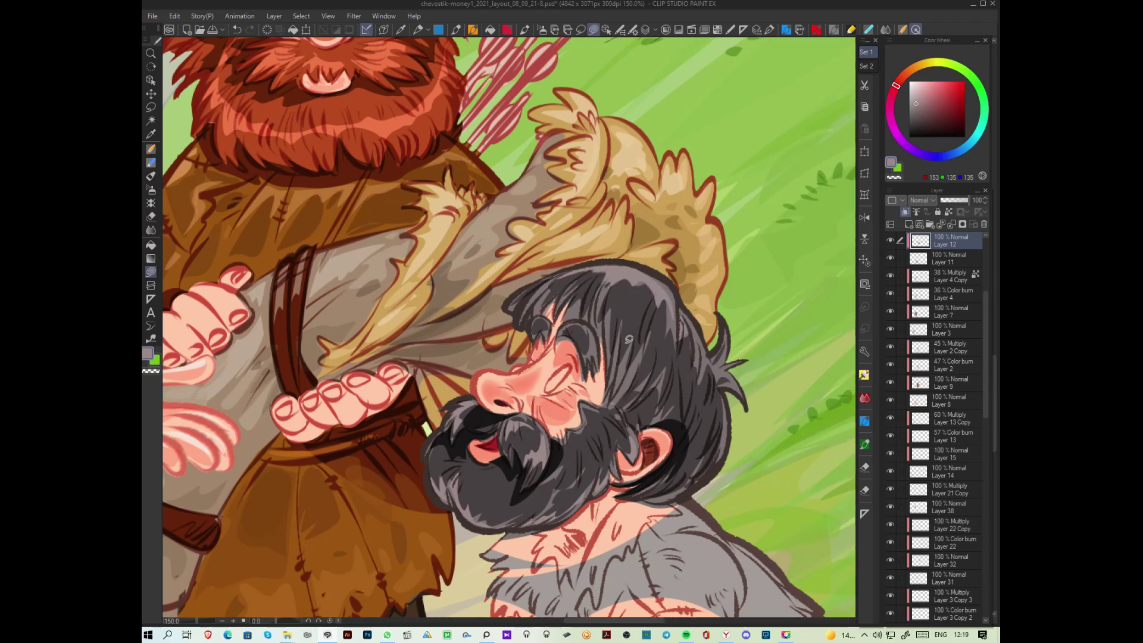
pyautogui.keyDown('alt'); pyautogui.click(589, 336); pyautogui.keyUp('alt')
pyautogui.click(919, 128)
pyautogui.moveTo(609, 354)
pyautogui.mouseDown()
pyautogui.moveTo(624, 318)
pyautogui.moveTo(620, 386)
pyautogui.moveTo(648, 358)
pyautogui.moveTo(610, 297)
pyautogui.mouseUp()
pyautogui.moveTo(578, 332)
pyautogui.mouseDown()
pyautogui.moveTo(588, 366)
pyautogui.moveTo(580, 331)
pyautogui.mouseUp()
pyautogui.moveTo(589, 278)
pyautogui.mouseDown()
pyautogui.moveTo(573, 314)
pyautogui.moveTo(597, 262)
pyautogui.moveTo(526, 303)
pyautogui.moveTo(588, 274)
pyautogui.mouseUp()
pyautogui.moveTo(653, 332)
pyautogui.mouseDown()
pyautogui.moveTo(632, 417)
pyautogui.moveTo(657, 411)
pyautogui.moveTo(669, 327)
pyautogui.moveTo(670, 409)
pyautogui.moveTo(690, 388)
pyautogui.moveTo(684, 356)
pyautogui.mouseUp()
pyautogui.moveTo(690, 361)
pyautogui.mouseDown()
pyautogui.moveTo(696, 435)
pyautogui.moveTo(682, 472)
pyautogui.moveTo(714, 402)
pyautogui.moveTo(706, 378)
pyautogui.mouseUp()
# Step: Reshape the mustache edge in light grey and darken the fringe edge beside the eye
pyautogui.moveTo(593, 402)
pyautogui.mouseDown()
pyautogui.moveTo(563, 438)
pyautogui.moveTo(572, 467)
pyautogui.moveTo(616, 440)
pyautogui.moveTo(592, 413)
pyautogui.mouseUp()
pyautogui.moveTo(517, 425)
pyautogui.mouseDown()
pyautogui.moveTo(543, 448)
pyautogui.moveTo(526, 419)
pyautogui.mouseUp()
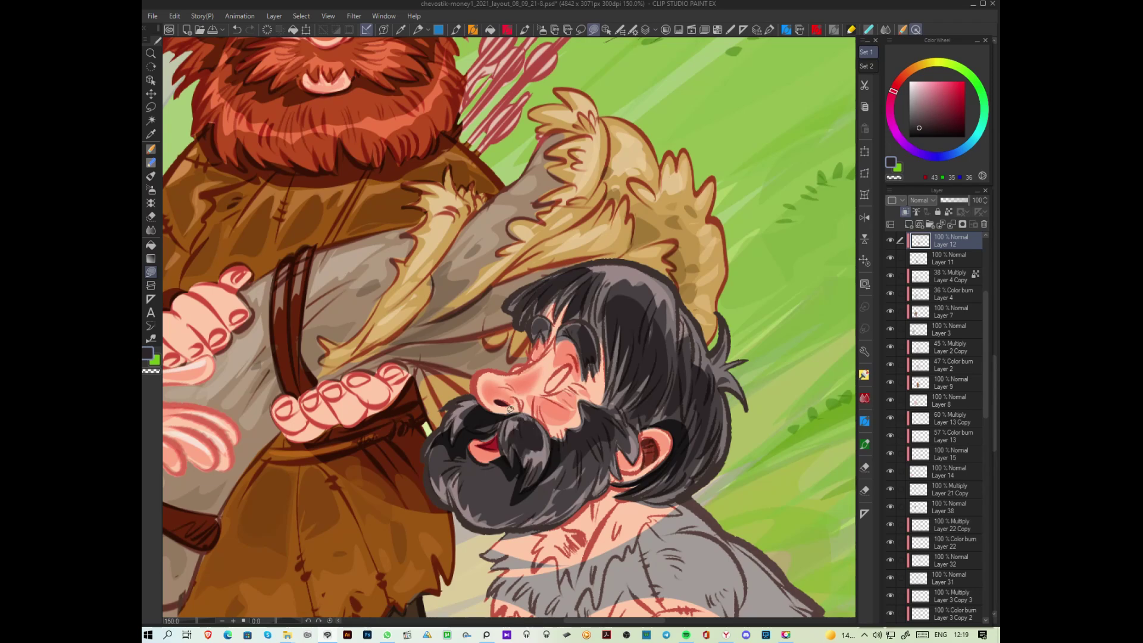
pyautogui.moveTo(459, 408); pyautogui.dragTo(476, 412)
pyautogui.keyDown('alt'); pyautogui.click(639, 273); pyautogui.keyUp('alt')
pyautogui.moveTo(559, 272)
pyautogui.mouseDown()
pyautogui.moveTo(512, 297)
pyautogui.moveTo(553, 280)
pyautogui.mouseUp()
pyautogui.moveTo(520, 315); pyautogui.dragTo(564, 280)
pyautogui.keyDown('alt'); pyautogui.click(588, 331); pyautogui.keyUp('alt')
pyautogui.moveTo(547, 315)
pyautogui.mouseDown()
pyautogui.moveTo(541, 336)
pyautogui.moveTo(586, 310)
pyautogui.mouseUp()
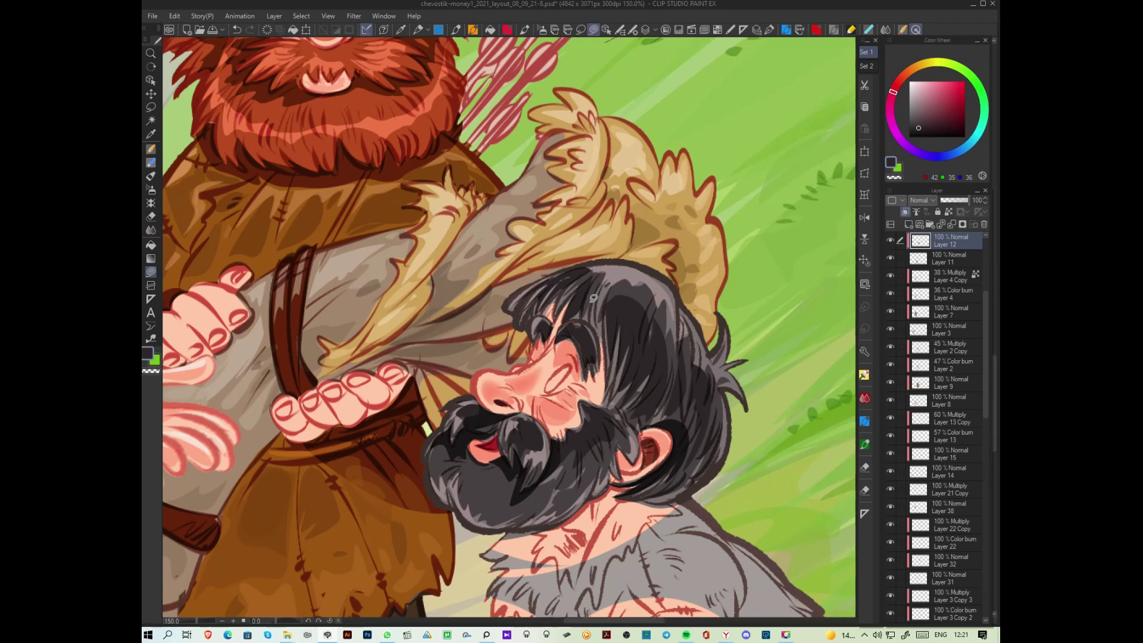
# Step: Pick a saturated orange and fill the arrow fletchings on Layer 9
pyautogui.click(920, 65)
pyautogui.click(959, 85)
pyautogui.moveTo(628, 172); pyautogui.dragTo(664, 304)
pyautogui.moveTo(507, 231); pyautogui.dragTo(508, 304)
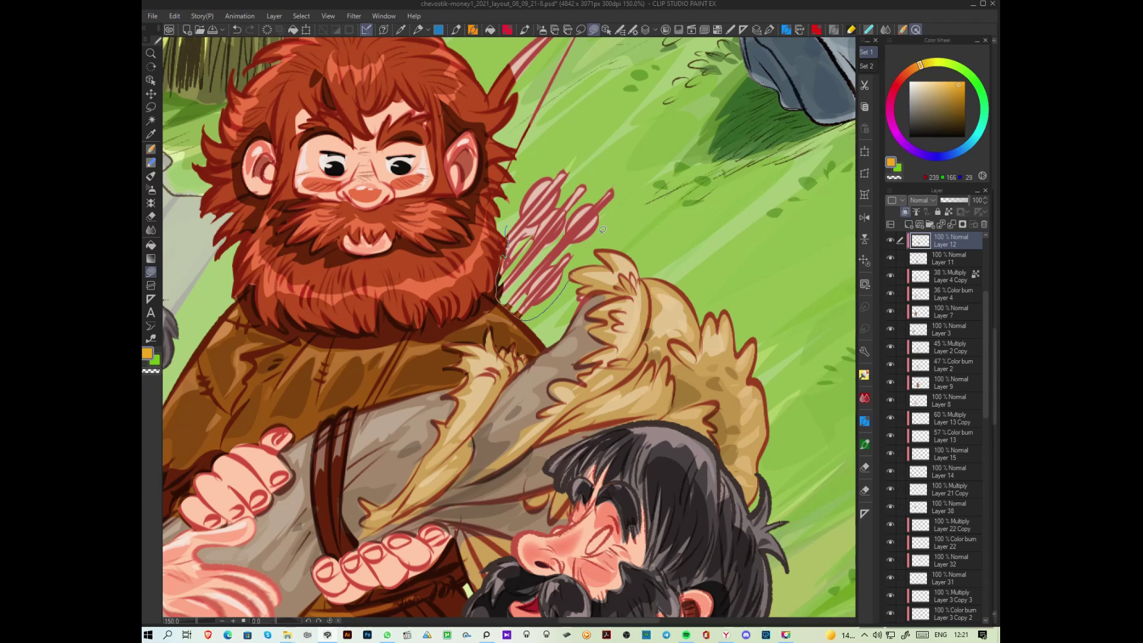
pyautogui.hotkey('ctrl', 'z')
pyautogui.keyDown('ctrl'); pyautogui.keyDown('shift'); pyautogui.click(435, 376); pyautogui.keyUp('shift'); pyautogui.keyUp('ctrl')
pyautogui.moveTo(502, 227)
pyautogui.mouseDown()
pyautogui.moveTo(498, 290)
pyautogui.moveTo(521, 315)
pyautogui.moveTo(546, 312)
pyautogui.moveTo(620, 213)
pyautogui.moveTo(539, 174)
pyautogui.mouseUp()
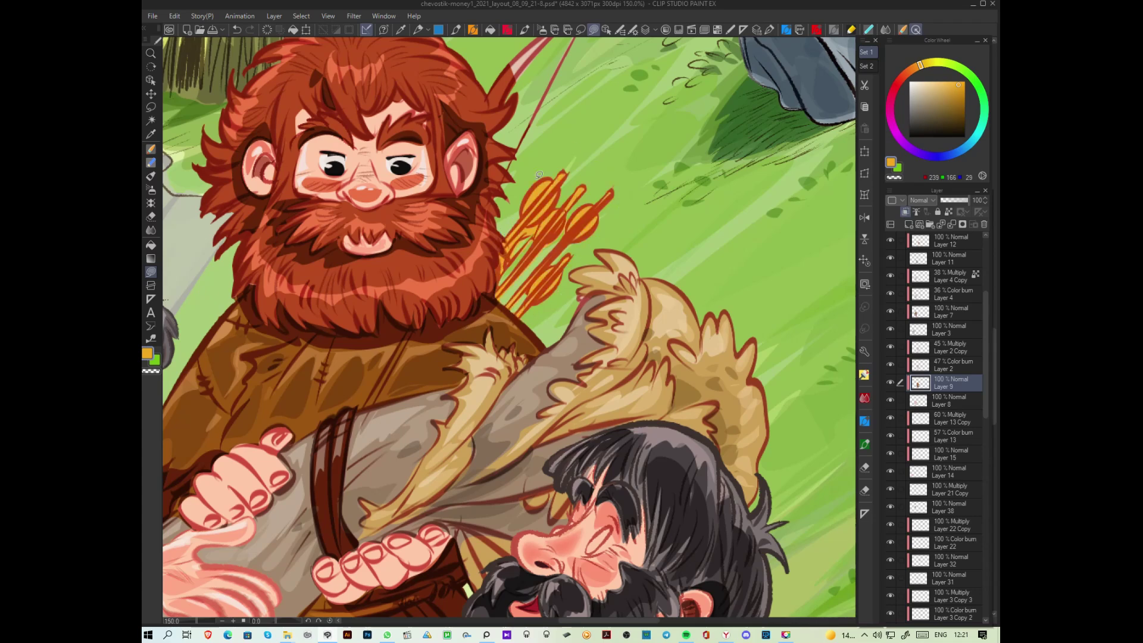
# Step: Fill the arrow fletching tips with cream
pyautogui.moveTo(342, 344); pyautogui.dragTo(426, 452)
pyautogui.click(919, 84)
pyautogui.moveTo(636, 287); pyautogui.dragTo(652, 278)
pyautogui.moveTo(650, 288)
pyautogui.mouseDown()
pyautogui.moveTo(612, 328)
pyautogui.moveTo(644, 294)
pyautogui.mouseUp()
pyautogui.moveTo(644, 310)
pyautogui.mouseDown()
pyautogui.moveTo(620, 334)
pyautogui.moveTo(655, 312)
pyautogui.moveTo(646, 324)
pyautogui.moveTo(675, 305)
pyautogui.moveTo(648, 331)
pyautogui.moveTo(685, 312)
pyautogui.moveTo(636, 379)
pyautogui.moveTo(643, 391)
pyautogui.mouseUp()
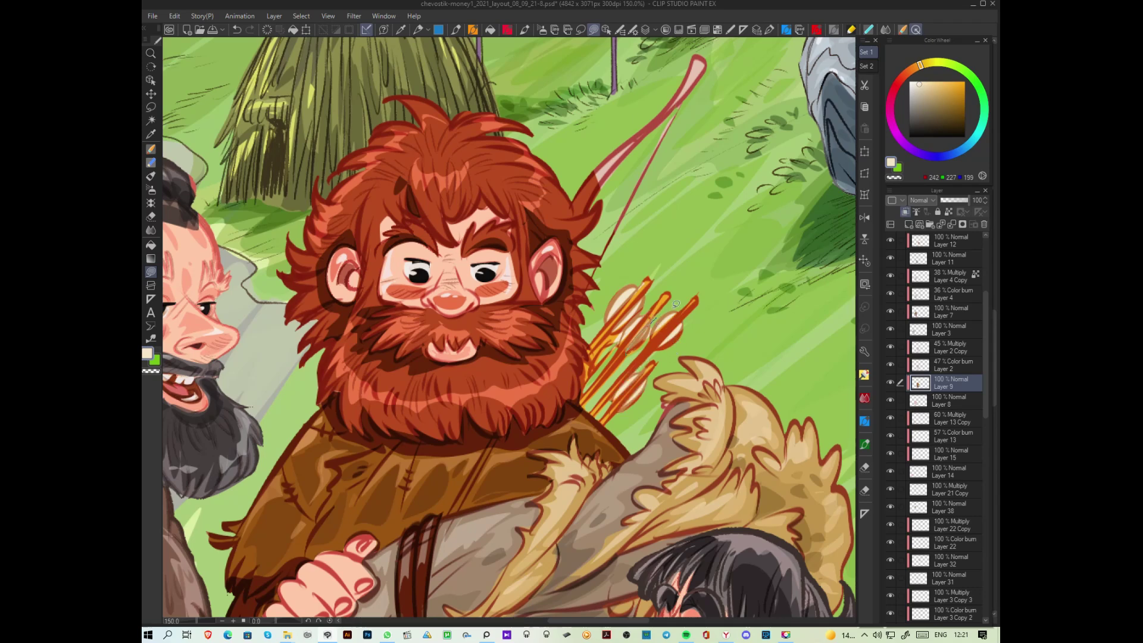
pyautogui.scroll(-2, 646, 320)
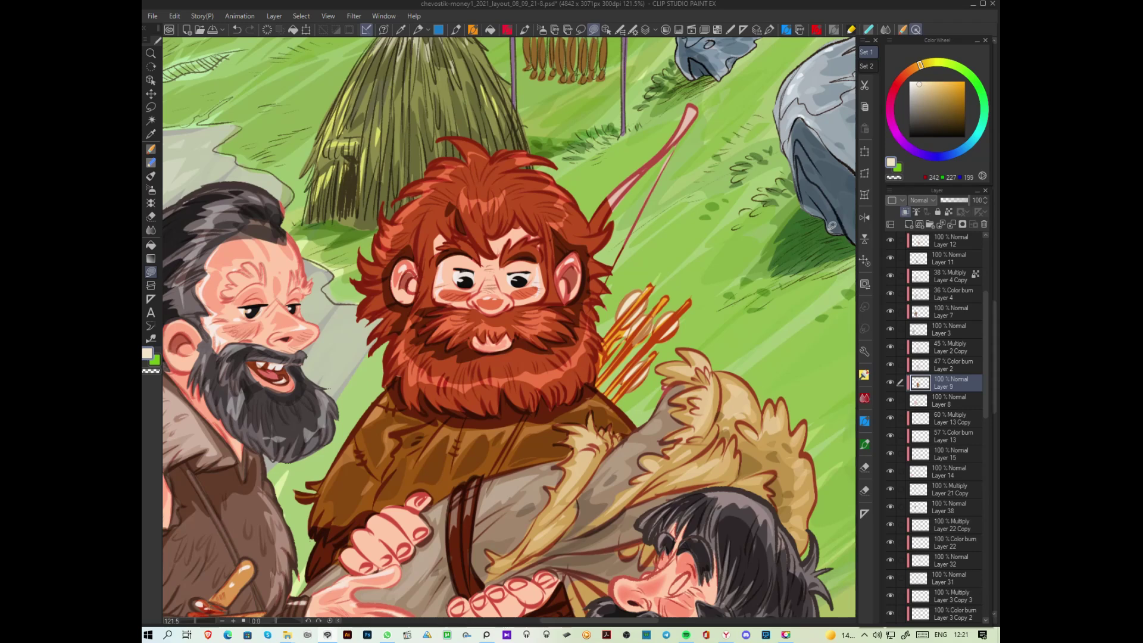
# Step: Fill the bow orange-brown with a lighter orange lower limb and cream highlights
pyautogui.click(962, 90)
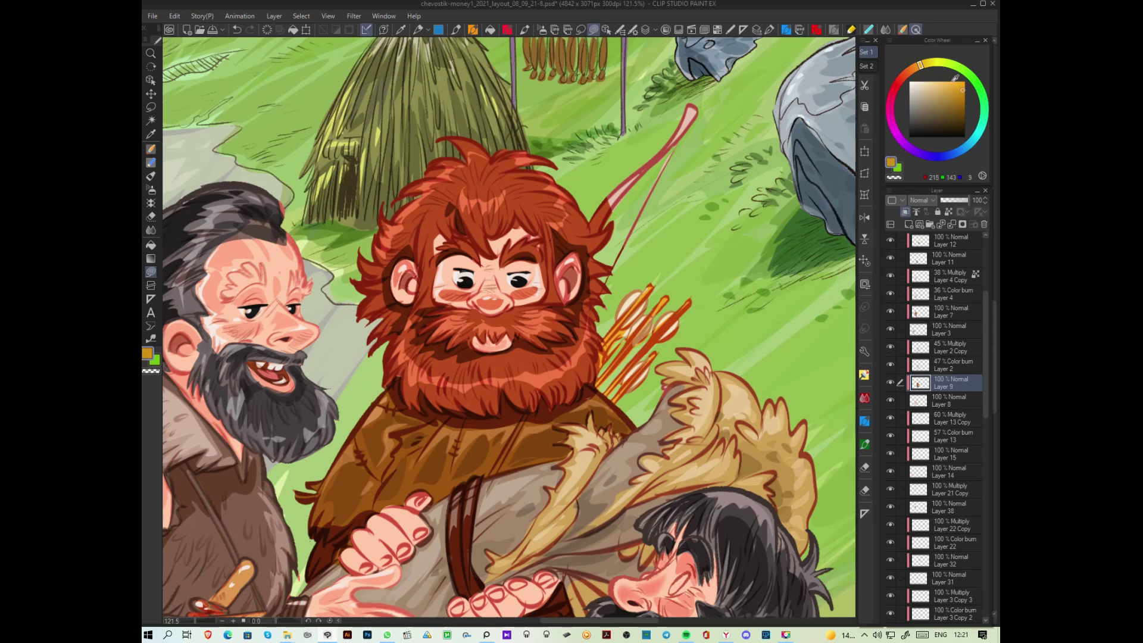
pyautogui.moveTo(595, 205)
pyautogui.mouseDown()
pyautogui.moveTo(632, 194)
pyautogui.moveTo(687, 133)
pyautogui.moveTo(658, 114)
pyautogui.moveTo(693, 157)
pyautogui.mouseUp()
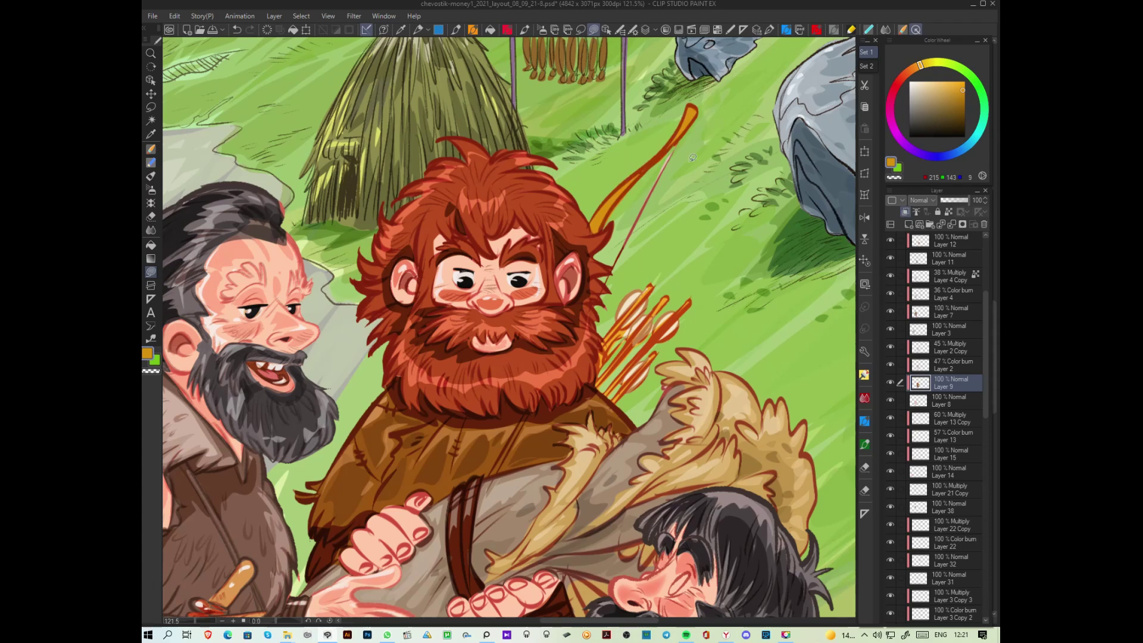
pyautogui.keyDown('alt'); pyautogui.click(692, 115); pyautogui.keyUp('alt')
pyautogui.moveTo(618, 195); pyautogui.dragTo(620, 193)
pyautogui.click(928, 84)
pyautogui.moveTo(683, 127)
pyautogui.mouseDown()
pyautogui.moveTo(692, 106)
pyautogui.moveTo(683, 126)
pyautogui.mouseUp()
pyautogui.moveTo(619, 193); pyautogui.dragTo(620, 191)
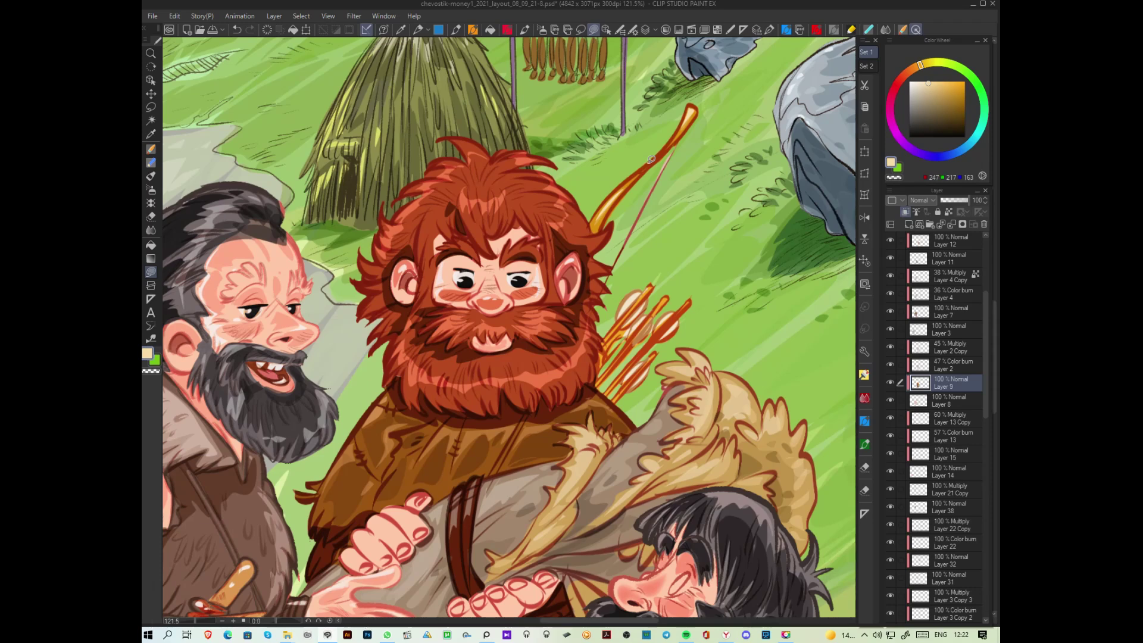
# Step: Select Layer 7 for the ponytailed man and set the colour to red (227,69,45)
pyautogui.click(911, 82)
pyautogui.scroll(-3, 621, 177)
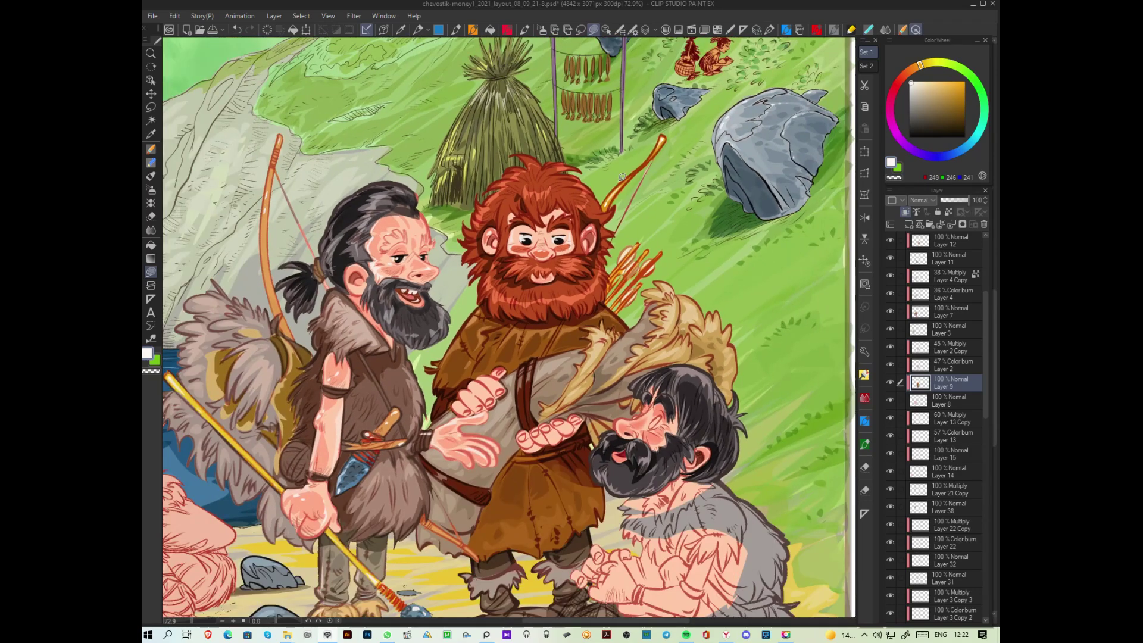
pyautogui.scroll(-2, 621, 177)
pyautogui.scroll(2, 369, 295)
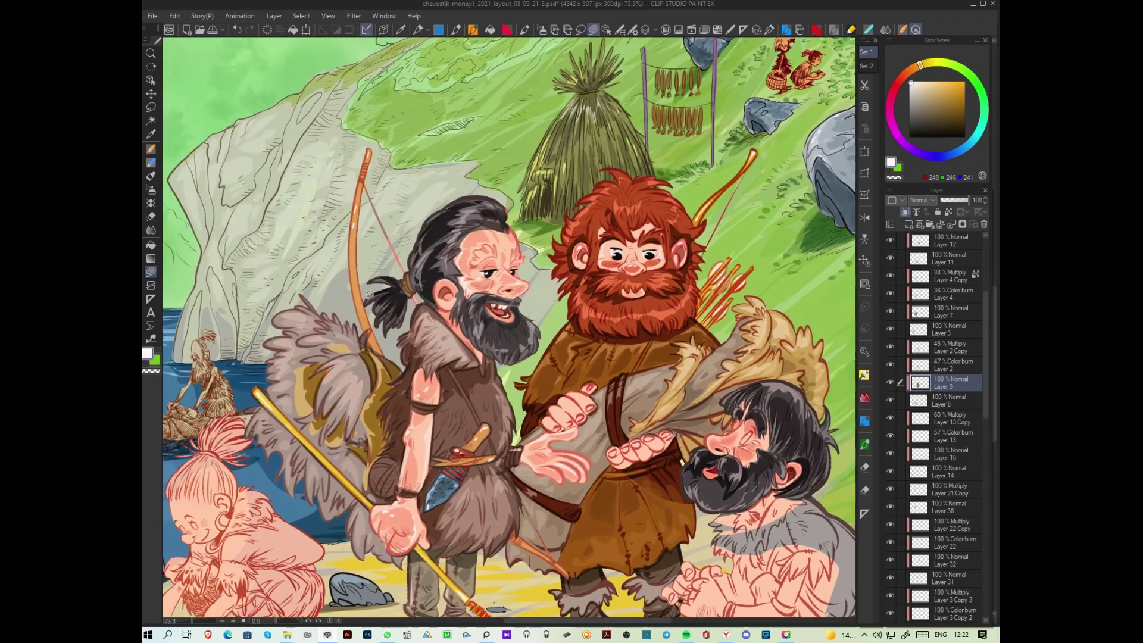
pyautogui.scroll(1, 369, 294)
pyautogui.keyDown('alt'); pyautogui.click(370, 294); pyautogui.keyUp('alt')
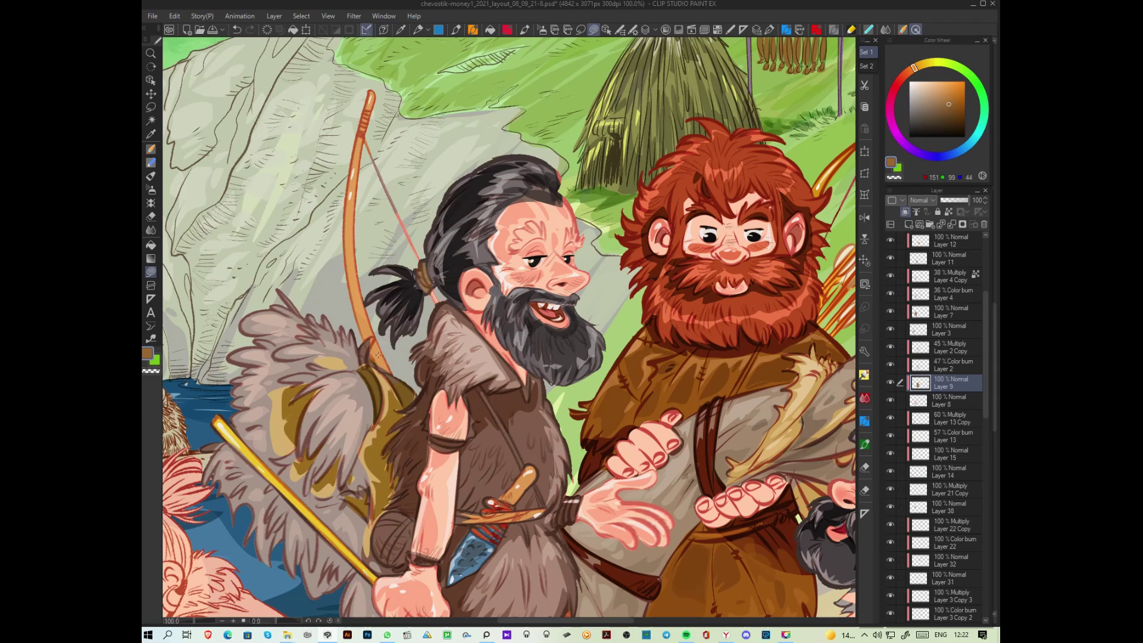
pyautogui.keyDown('ctrl'); pyautogui.keyDown('shift'); pyautogui.click(378, 353); pyautogui.keyUp('shift'); pyautogui.keyUp('ctrl')
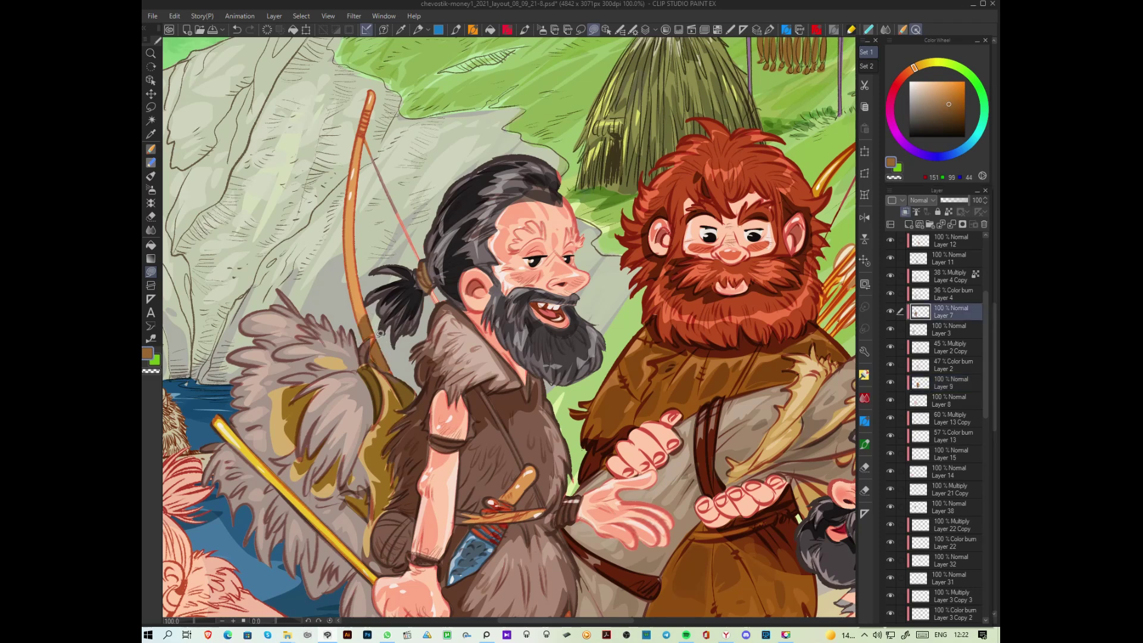
pyautogui.keyDown('alt'); pyautogui.click(369, 343); pyautogui.keyUp('alt')
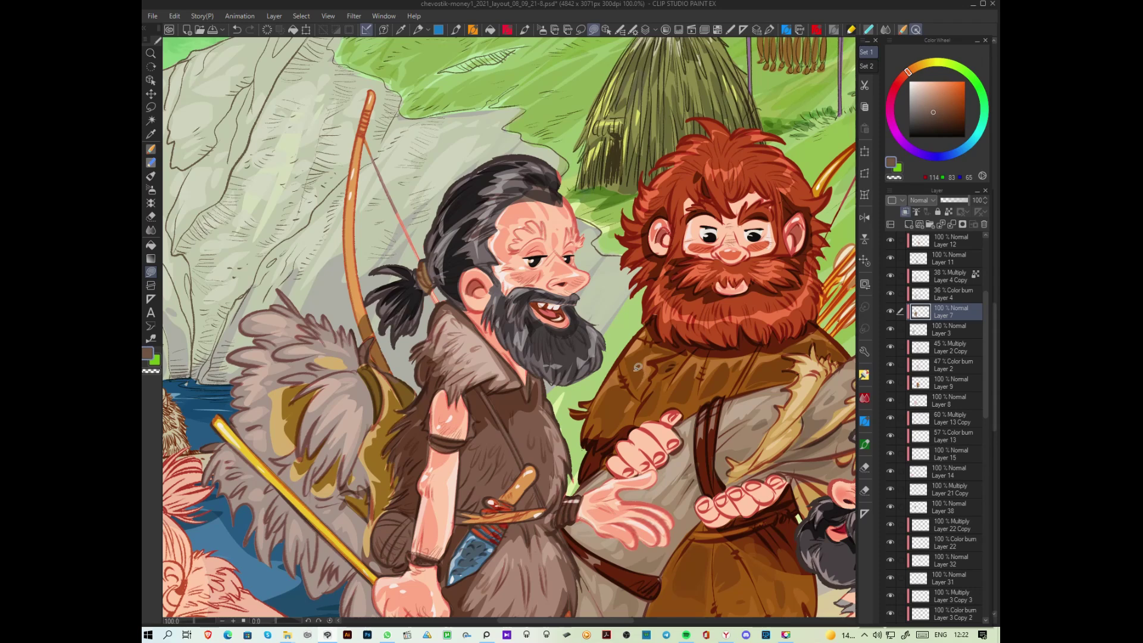
pyautogui.click(900, 80)
pyautogui.click(955, 88)
# Step: Lasso-fill the bowstring, ponytail tie, chest strap and lower strap ends red
pyautogui.moveTo(364, 140)
pyautogui.mouseDown()
pyautogui.moveTo(423, 253)
pyautogui.moveTo(366, 142)
pyautogui.mouseUp()
pyautogui.moveTo(437, 285)
pyautogui.mouseDown()
pyautogui.moveTo(440, 295)
pyautogui.moveTo(438, 283)
pyautogui.mouseUp()
pyautogui.moveTo(480, 388)
pyautogui.mouseDown()
pyautogui.moveTo(504, 433)
pyautogui.moveTo(481, 389)
pyautogui.mouseUp()
pyautogui.moveTo(543, 493)
pyautogui.mouseDown()
pyautogui.moveTo(507, 409)
pyautogui.moveTo(575, 543)
pyautogui.moveTo(551, 500)
pyautogui.mouseUp()
pyautogui.moveTo(544, 543); pyautogui.dragTo(593, 578)
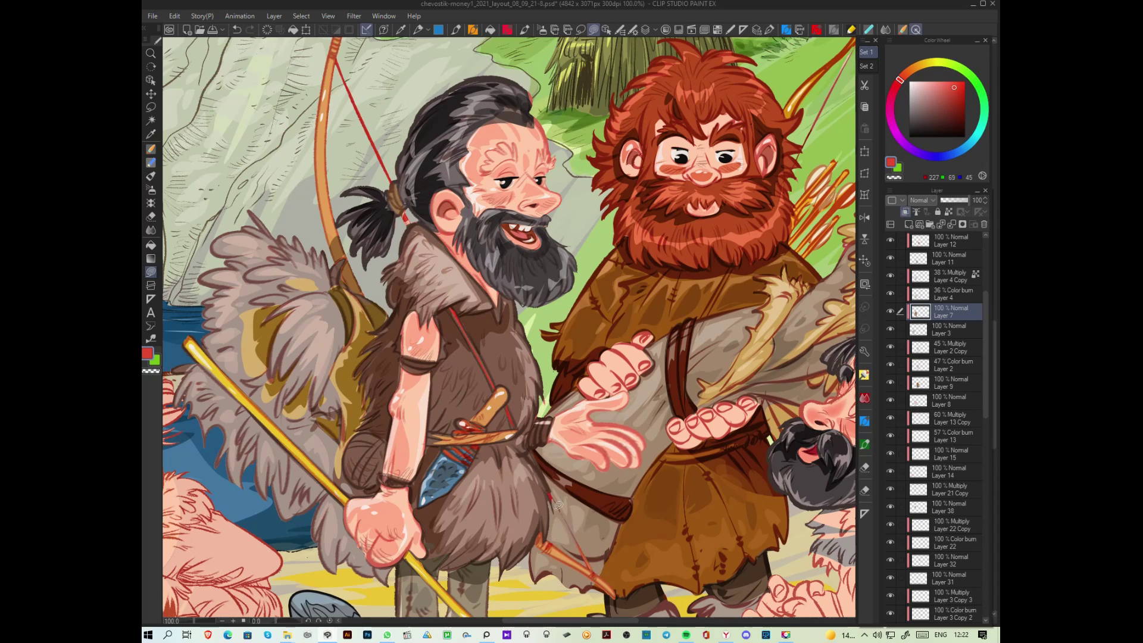
# Step: Pick a pink skin colour, return to Layer 9 and move the view toward the kneeling man
pyautogui.scroll(-2, 557, 464)
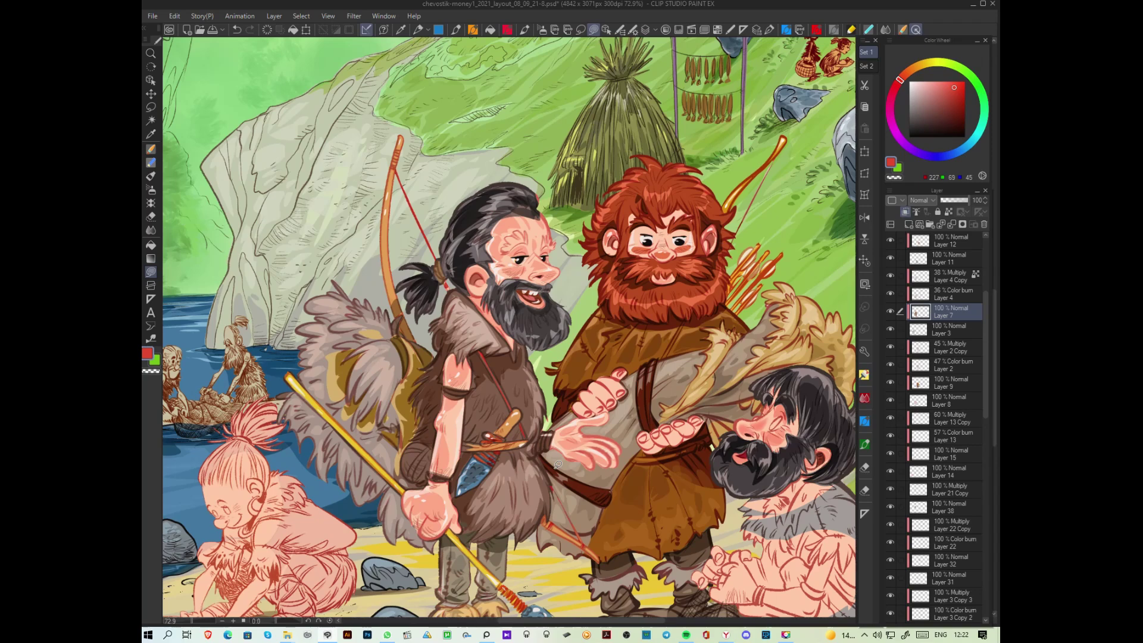
pyautogui.scroll(2, 558, 464)
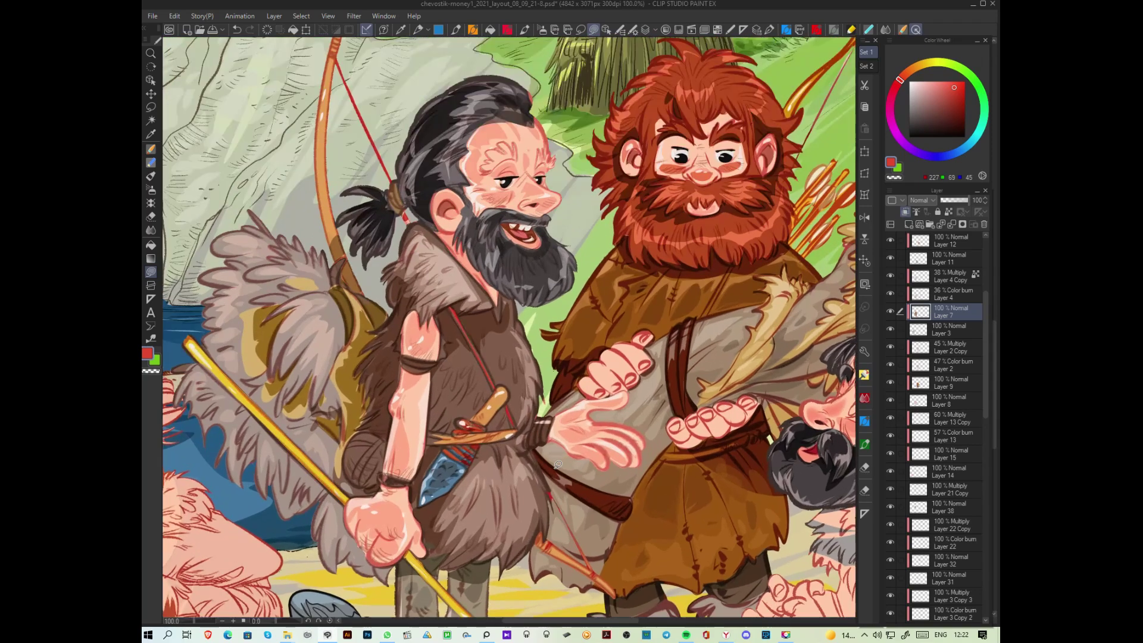
pyautogui.keyDown('alt'); pyautogui.click(764, 216); pyautogui.keyUp('alt')
pyautogui.keyDown('ctrl'); pyautogui.keyDown('shift'); pyautogui.click(735, 278); pyautogui.keyUp('shift'); pyautogui.keyUp('ctrl')
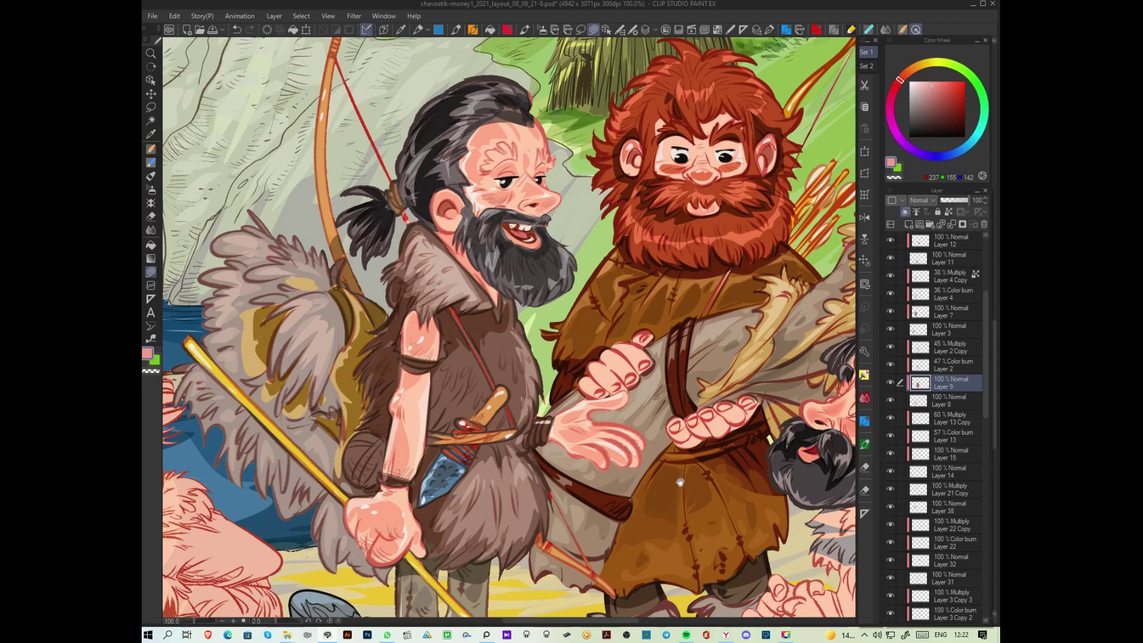
pyautogui.moveTo(682, 485); pyautogui.dragTo(609, 490)
pyautogui.scroll(-2, 609, 490)
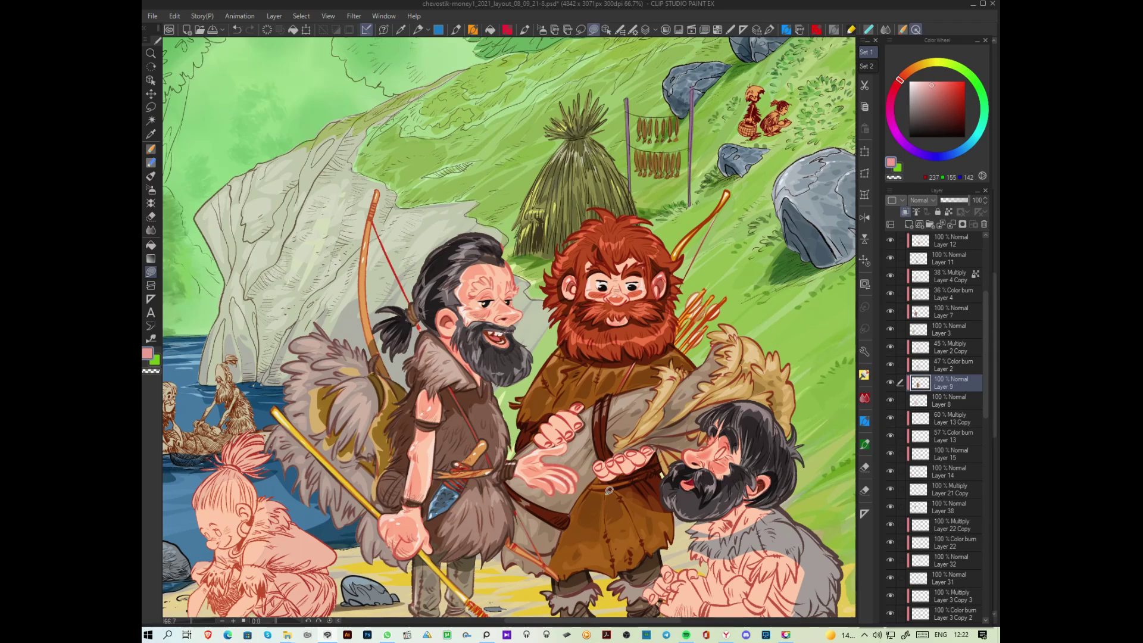
pyautogui.scroll(3, 609, 490)
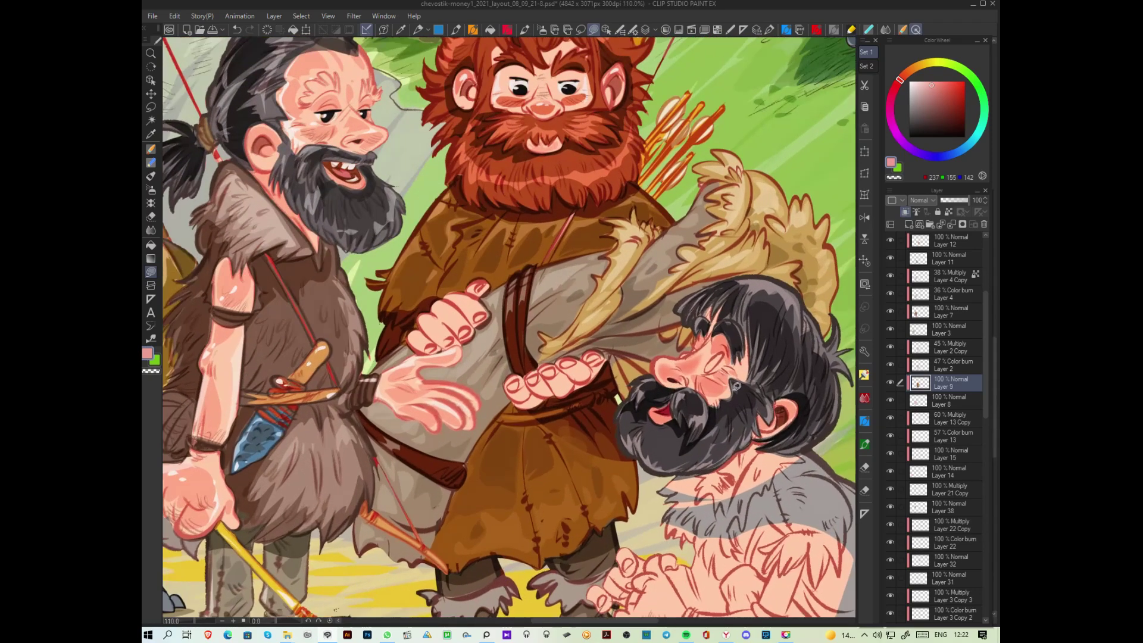
# Step: On Layer 12, cover the kneeling man's closed eye with pale skin and paint a near-black pupil
pyautogui.keyDown('alt'); pyautogui.click(723, 336); pyautogui.keyUp('alt')
pyautogui.keyDown('ctrl'); pyautogui.keyDown('shift'); pyautogui.click(704, 359); pyautogui.keyUp('shift'); pyautogui.keyUp('ctrl')
pyautogui.moveTo(725, 351); pyautogui.dragTo(727, 351)
pyautogui.click(916, 84)
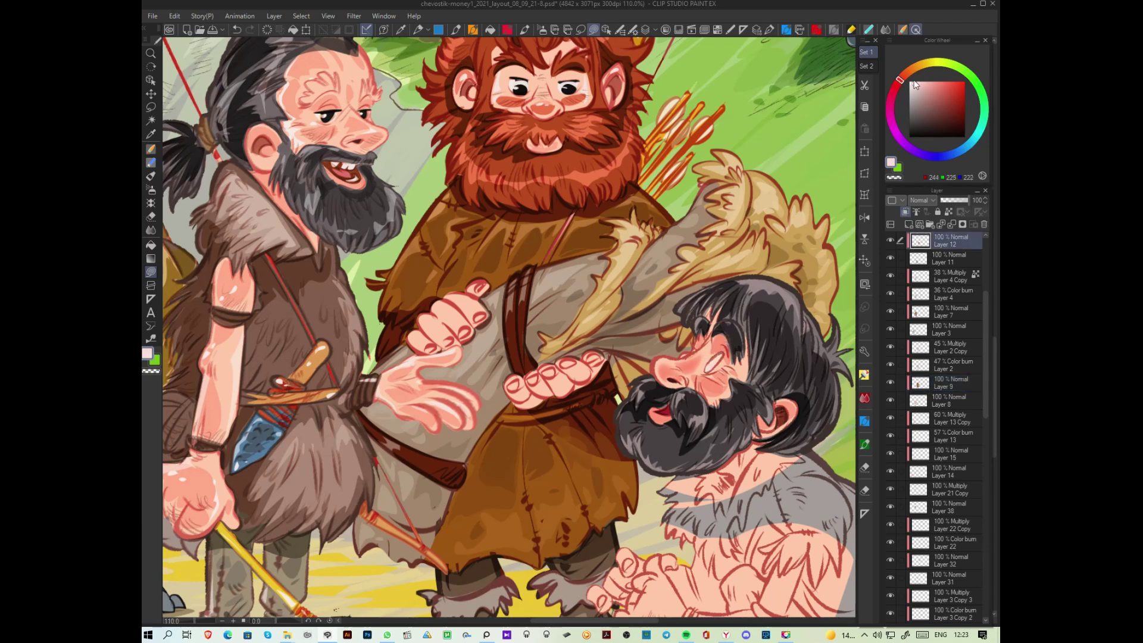
pyautogui.click(915, 129)
pyautogui.moveTo(710, 356); pyautogui.dragTo(724, 350)
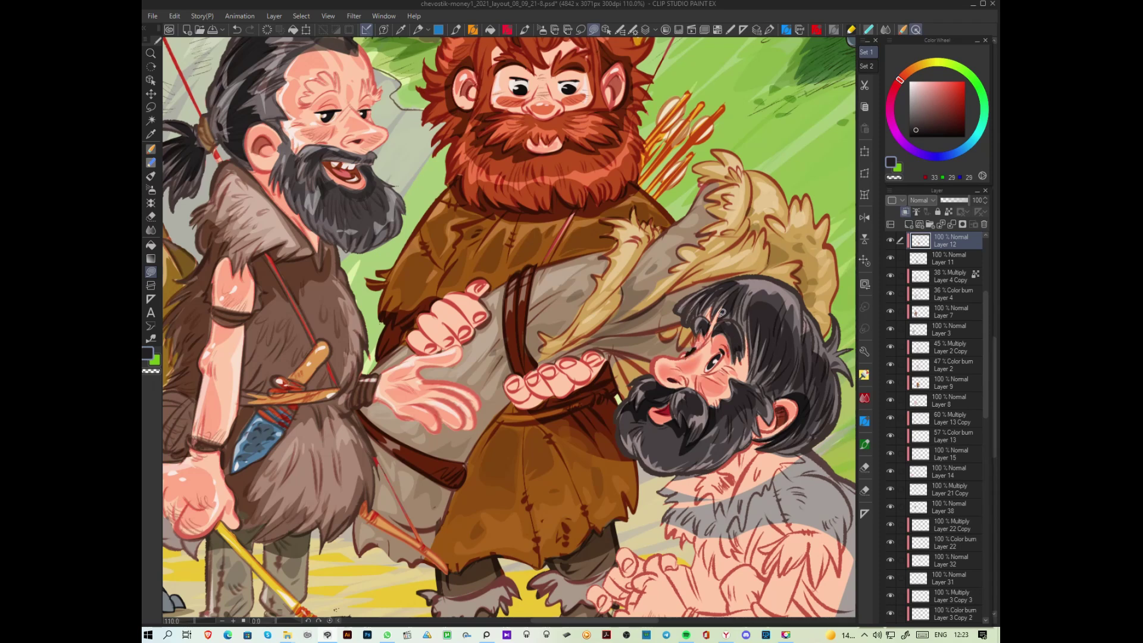
# Step: Highlight his nose with lighter skin, paint over the under-eye wrinkles and extend the beard over the mouth
pyautogui.keyDown('alt'); pyautogui.click(708, 357); pyautogui.keyUp('alt')
pyautogui.click(918, 85)
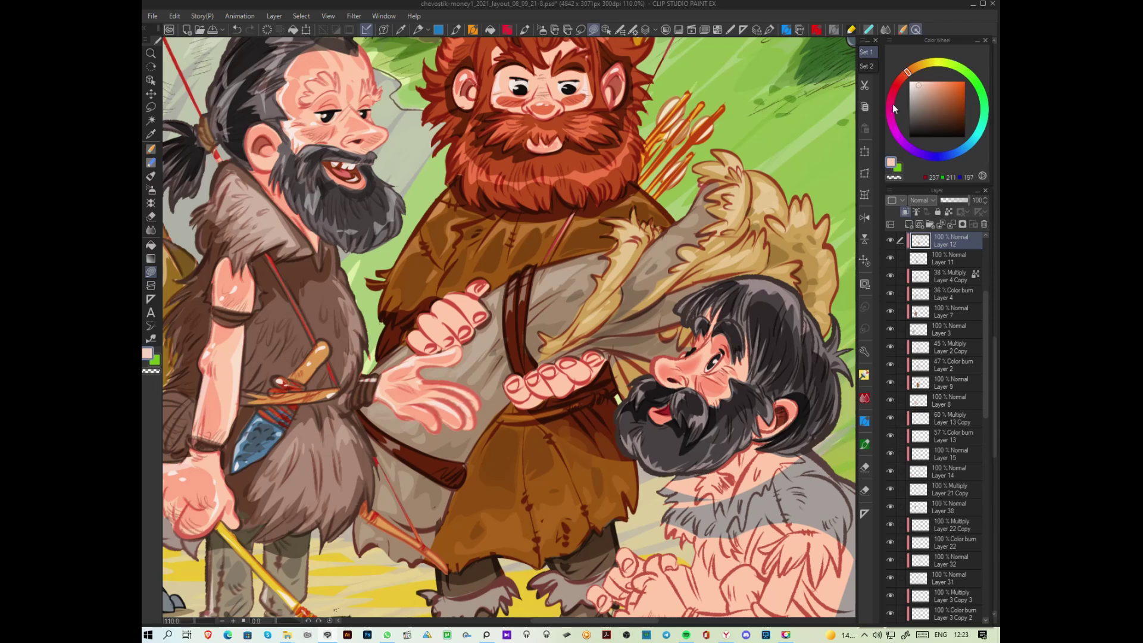
pyautogui.moveTo(687, 359)
pyautogui.mouseDown()
pyautogui.moveTo(662, 365)
pyautogui.moveTo(697, 353)
pyautogui.mouseUp()
pyautogui.moveTo(729, 378)
pyautogui.mouseDown()
pyautogui.moveTo(748, 356)
pyautogui.moveTo(723, 396)
pyautogui.mouseUp()
pyautogui.moveTo(660, 413); pyautogui.dragTo(677, 400)
pyautogui.scroll(-1, 676, 400)
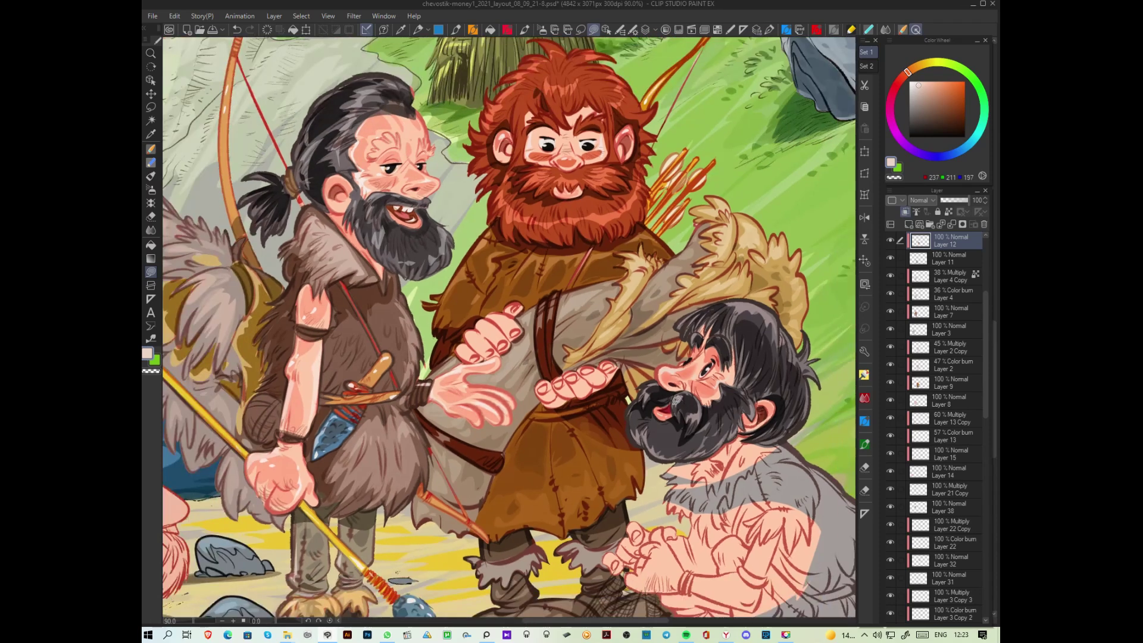
pyautogui.moveTo(413, 245); pyautogui.dragTo(528, 344)
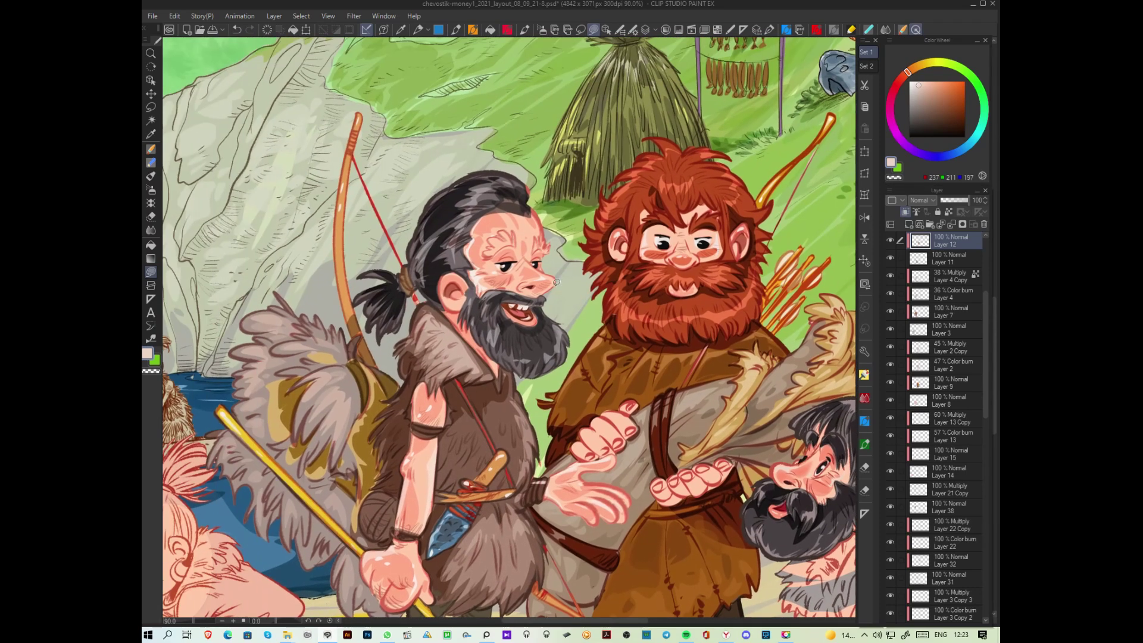
# Step: On Layer 7, darken the ponytailed man's hairline with dark grey sampled from the beard
pyautogui.keyDown('alt'); pyautogui.click(527, 345); pyautogui.keyUp('alt')
pyautogui.keyDown('ctrl'); pyautogui.keyDown('shift'); pyautogui.click(535, 342); pyautogui.keyUp('shift'); pyautogui.keyUp('ctrl')
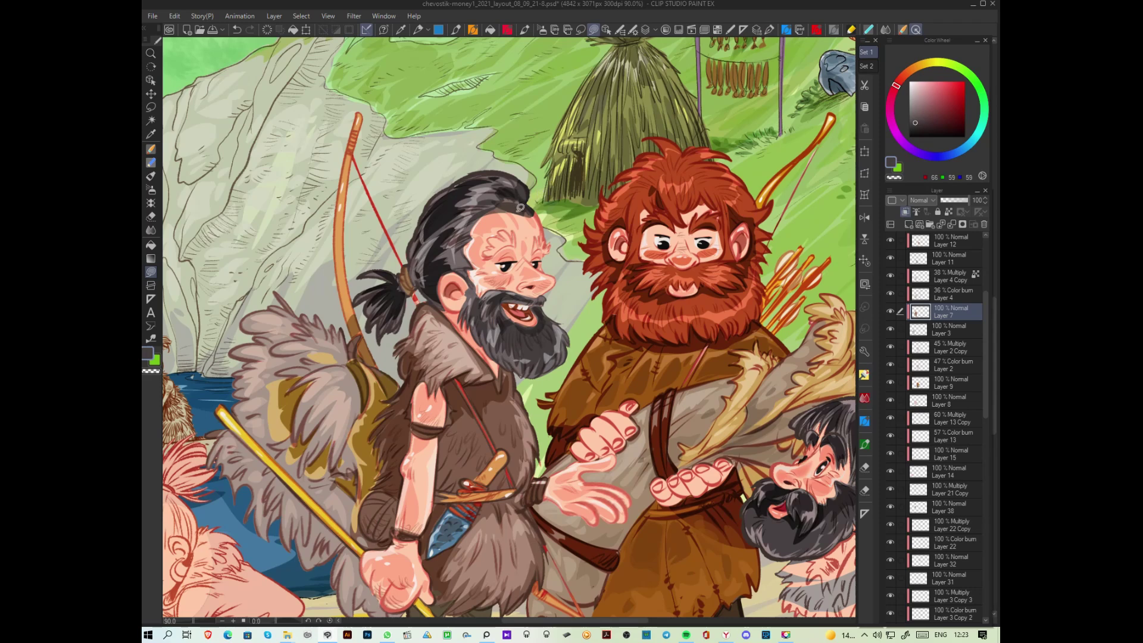
pyautogui.moveTo(500, 205); pyautogui.dragTo(520, 216)
# Step: Switch to Layer 12, bring the kneeling man's body into view and lasso-fill a dark shadow under his beard
pyautogui.moveTo(682, 494); pyautogui.dragTo(567, 424)
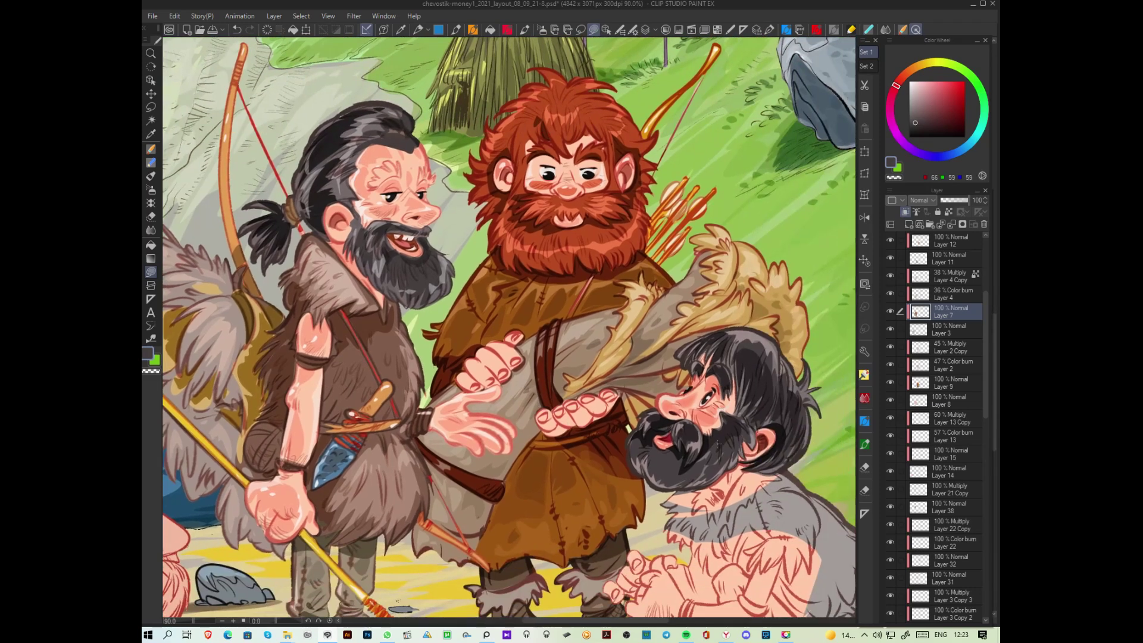
pyautogui.keyDown('ctrl'); pyautogui.keyDown('shift'); pyautogui.click(704, 444); pyautogui.keyUp('shift'); pyautogui.keyUp('ctrl')
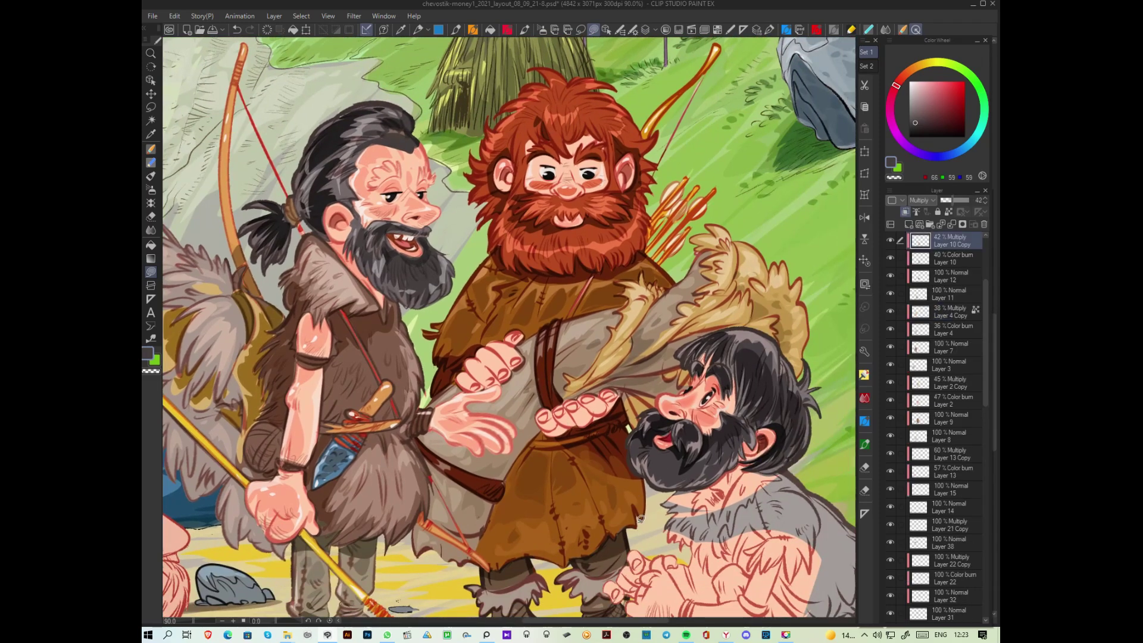
pyautogui.click(944, 280)
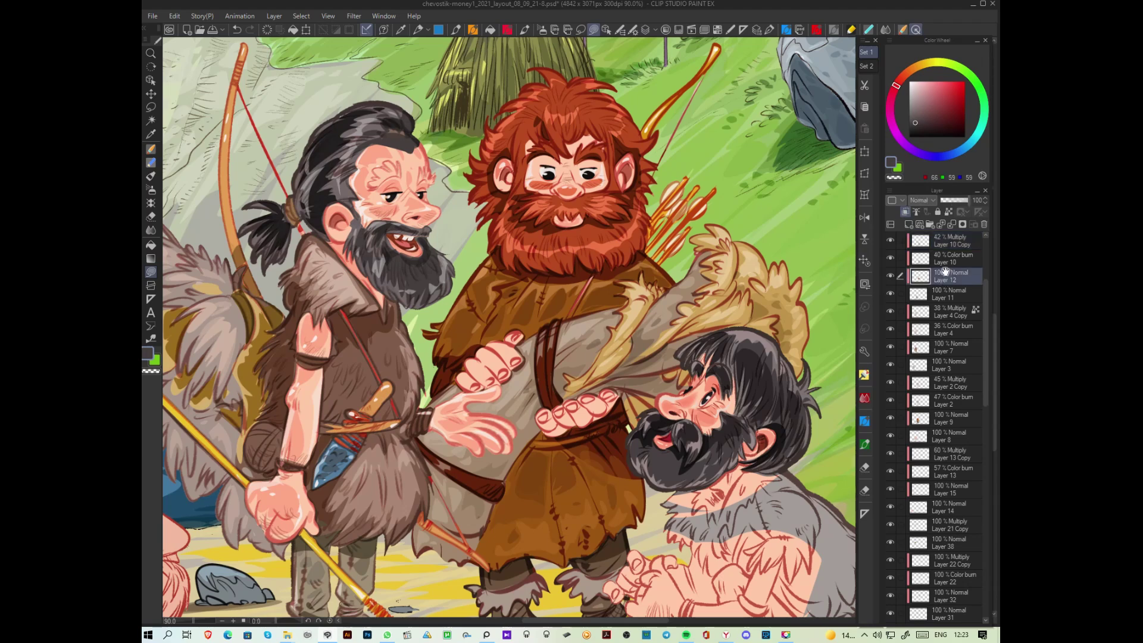
pyautogui.moveTo(755, 500); pyautogui.dragTo(689, 388)
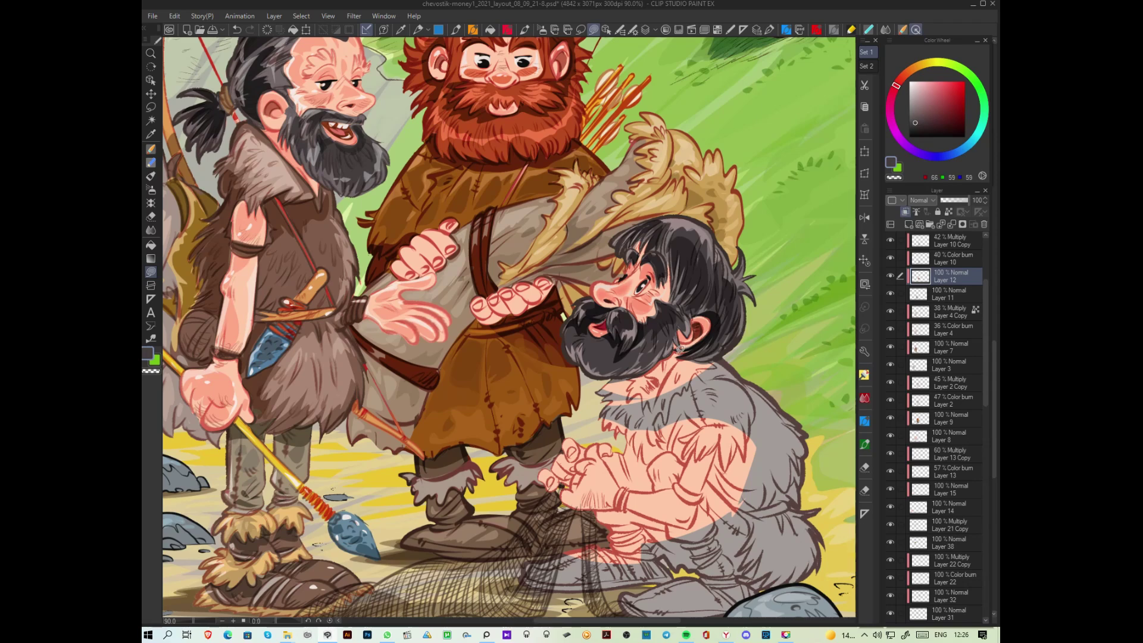
pyautogui.moveTo(679, 358)
pyautogui.mouseDown()
pyautogui.moveTo(659, 384)
pyautogui.moveTo(632, 375)
pyautogui.moveTo(595, 392)
pyautogui.moveTo(602, 428)
pyautogui.moveTo(679, 364)
pyautogui.mouseUp()
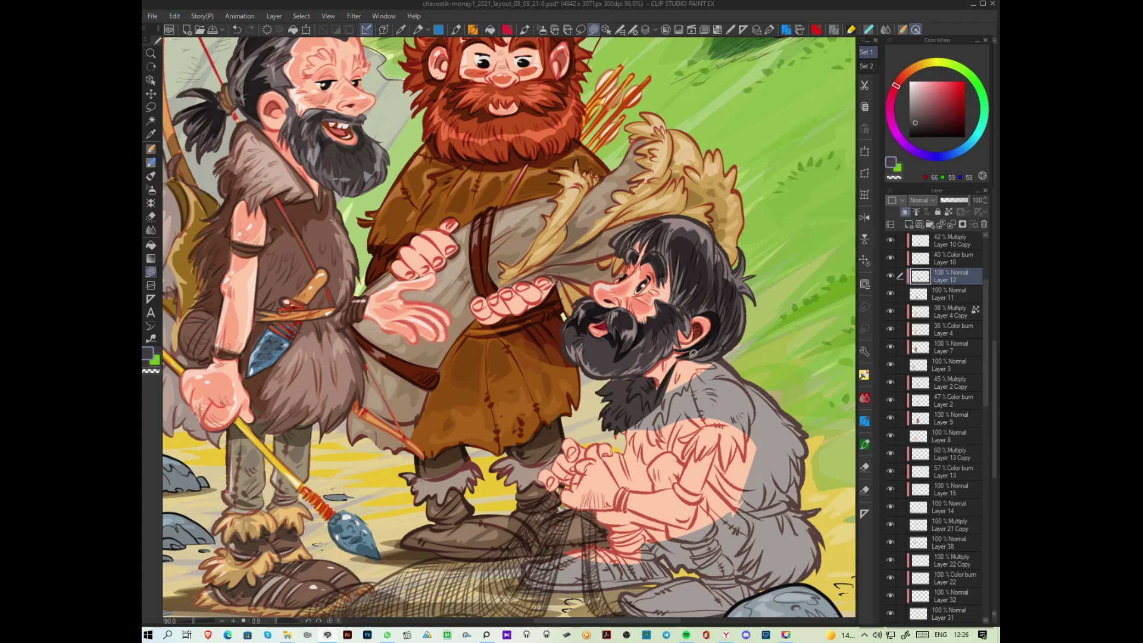
pyautogui.click(910, 70)
# Step: Add a dark neck line and fill the kneeling man's shoulder, chest and back fur with brown
pyautogui.click(955, 102)
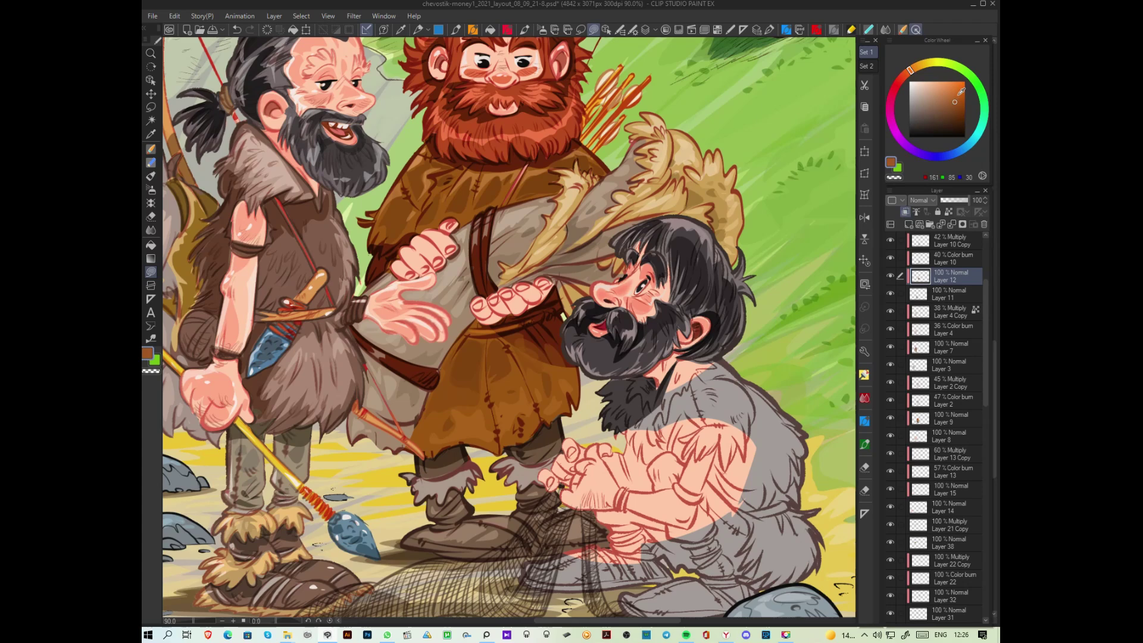
pyautogui.moveTo(678, 359)
pyautogui.mouseDown()
pyautogui.moveTo(655, 387)
pyautogui.moveTo(592, 411)
pyautogui.moveTo(646, 438)
pyautogui.moveTo(703, 357)
pyautogui.moveTo(721, 360)
pyautogui.moveTo(676, 391)
pyautogui.moveTo(741, 359)
pyautogui.mouseUp()
pyautogui.moveTo(630, 433)
pyautogui.mouseDown()
pyautogui.moveTo(652, 464)
pyautogui.moveTo(682, 459)
pyautogui.moveTo(741, 410)
pyautogui.moveTo(737, 375)
pyautogui.mouseUp()
pyautogui.moveTo(755, 442)
pyautogui.mouseDown()
pyautogui.moveTo(727, 394)
pyautogui.moveTo(634, 439)
pyautogui.moveTo(625, 427)
pyautogui.moveTo(640, 393)
pyautogui.moveTo(694, 389)
pyautogui.moveTo(684, 424)
pyautogui.moveTo(714, 441)
pyautogui.moveTo(678, 353)
pyautogui.moveTo(664, 405)
pyautogui.mouseUp()
pyautogui.moveTo(672, 456)
pyautogui.mouseDown()
pyautogui.moveTo(641, 482)
pyautogui.moveTo(757, 459)
pyautogui.moveTo(689, 419)
pyautogui.moveTo(678, 446)
pyautogui.moveTo(700, 425)
pyautogui.moveTo(774, 399)
pyautogui.moveTo(706, 539)
pyautogui.moveTo(744, 547)
pyautogui.mouseUp()
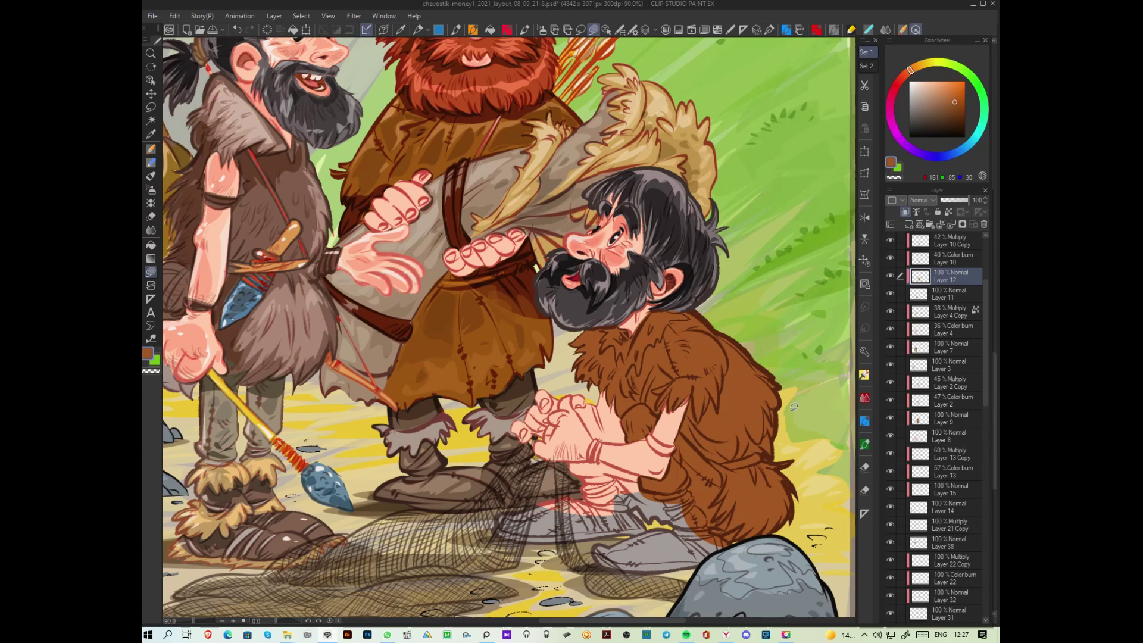
# Step: Lasso-fill the wrist area and both grey shoes with brown
pyautogui.moveTo(585, 401)
pyautogui.mouseDown()
pyautogui.moveTo(611, 439)
pyautogui.moveTo(637, 421)
pyautogui.moveTo(616, 386)
pyautogui.moveTo(586, 398)
pyautogui.mouseUp()
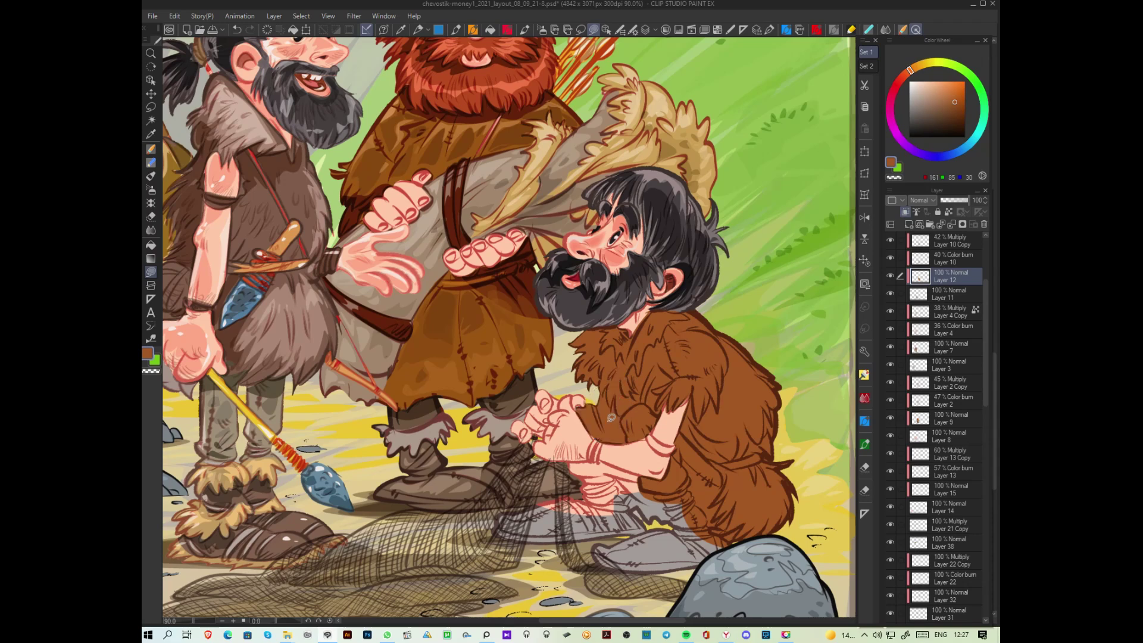
pyautogui.moveTo(608, 460)
pyautogui.mouseDown()
pyautogui.moveTo(562, 463)
pyautogui.moveTo(564, 498)
pyautogui.moveTo(640, 516)
pyautogui.moveTo(660, 485)
pyautogui.moveTo(604, 460)
pyautogui.mouseUp()
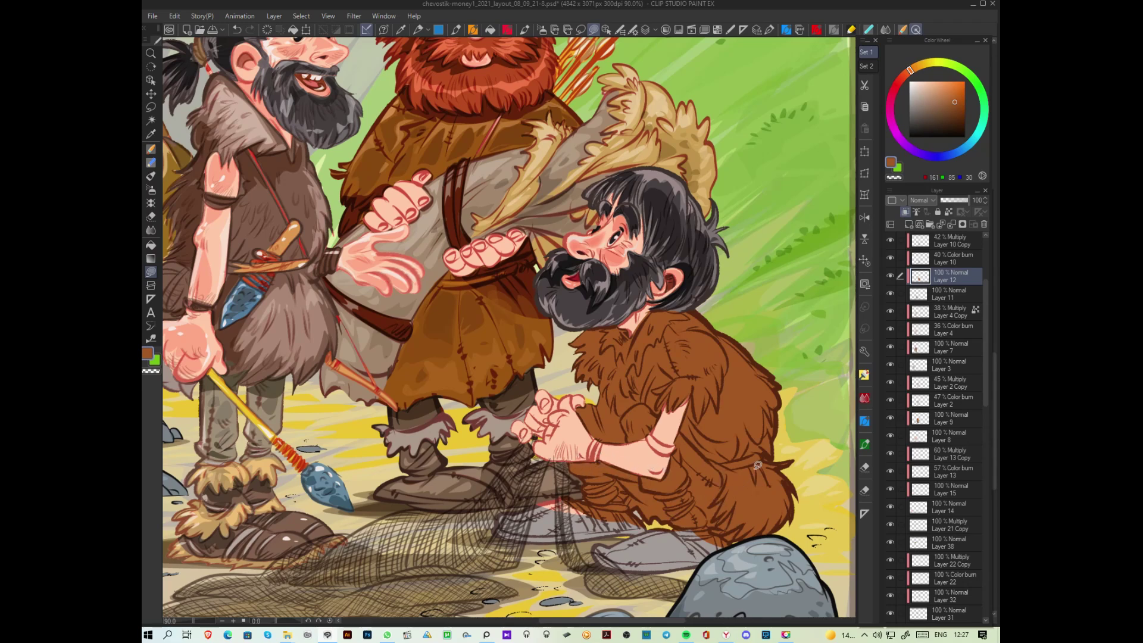
pyautogui.moveTo(614, 496)
pyautogui.mouseDown()
pyautogui.moveTo(541, 551)
pyautogui.moveTo(644, 517)
pyautogui.moveTo(664, 576)
pyautogui.moveTo(713, 491)
pyautogui.mouseUp()
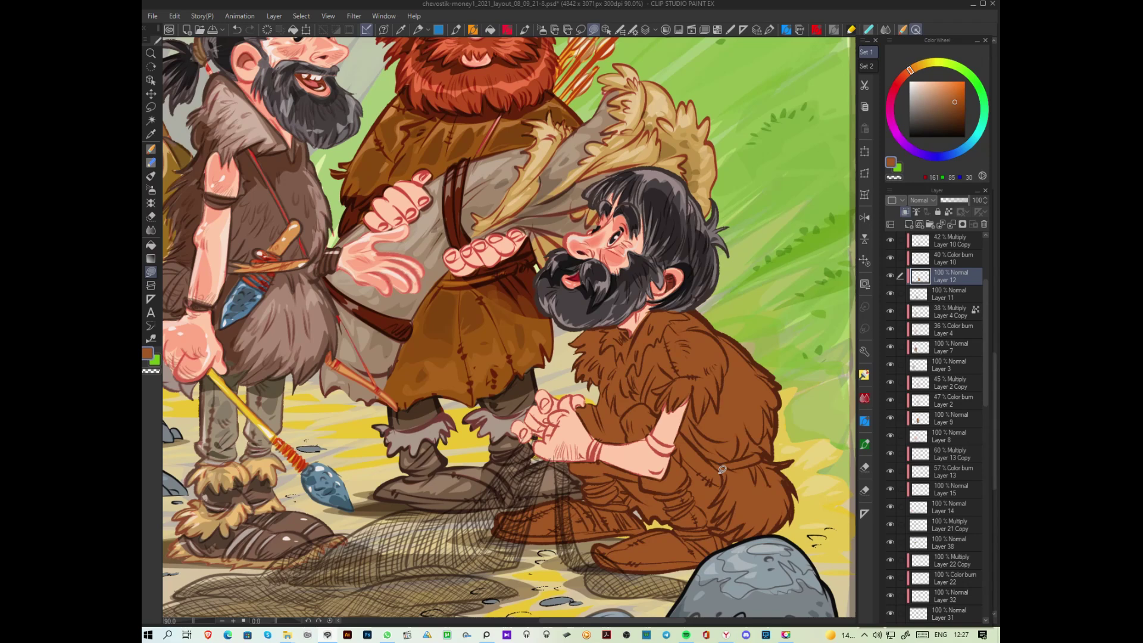
pyautogui.scroll(3, 722, 470)
# Step: Fill the tunic below the fur collar with a lighter tan brown
pyautogui.moveTo(944, 96); pyautogui.dragTo(934, 97)
pyautogui.moveTo(648, 273)
pyautogui.mouseDown()
pyautogui.moveTo(615, 332)
pyautogui.moveTo(602, 332)
pyautogui.moveTo(601, 363)
pyautogui.moveTo(612, 379)
pyautogui.moveTo(627, 358)
pyautogui.moveTo(630, 386)
pyautogui.moveTo(642, 367)
pyautogui.moveTo(632, 358)
pyautogui.moveTo(723, 332)
pyautogui.moveTo(727, 362)
pyautogui.moveTo(690, 402)
pyautogui.moveTo(684, 370)
pyautogui.moveTo(669, 412)
pyautogui.moveTo(726, 458)
pyautogui.moveTo(767, 424)
pyautogui.moveTo(774, 377)
pyautogui.moveTo(793, 358)
pyautogui.moveTo(761, 310)
pyautogui.moveTo(679, 265)
pyautogui.mouseUp()
pyautogui.moveTo(579, 306)
pyautogui.mouseDown()
pyautogui.moveTo(569, 332)
pyautogui.moveTo(590, 325)
pyautogui.moveTo(580, 370)
pyautogui.mouseUp()
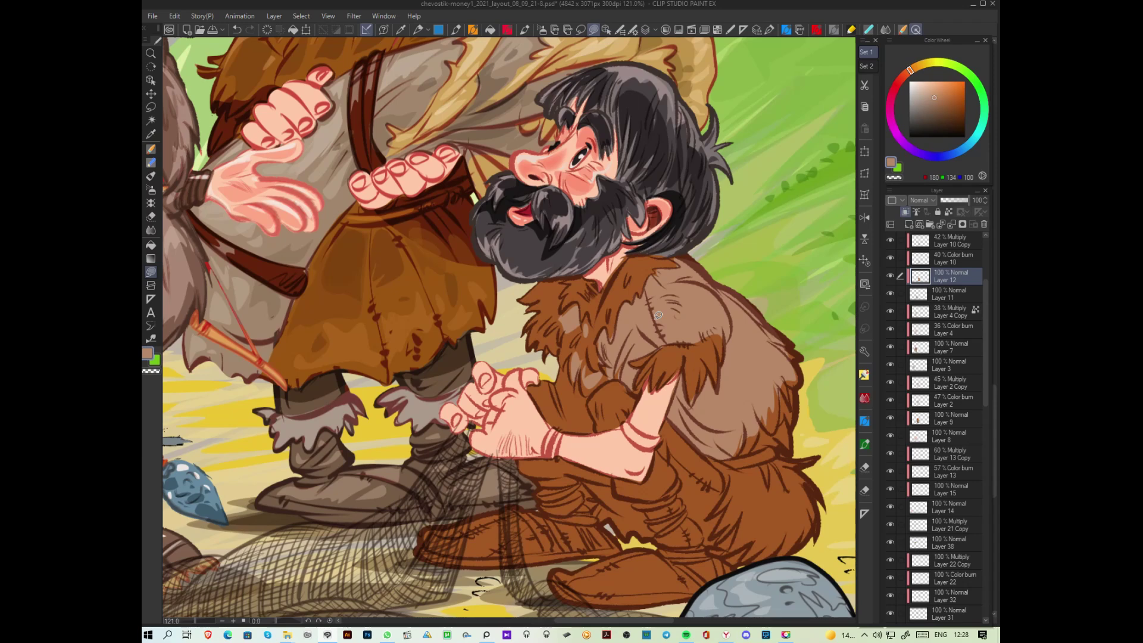
pyautogui.moveTo(565, 284)
pyautogui.mouseDown()
pyautogui.moveTo(568, 325)
pyautogui.moveTo(586, 333)
pyautogui.moveTo(588, 316)
pyautogui.mouseUp()
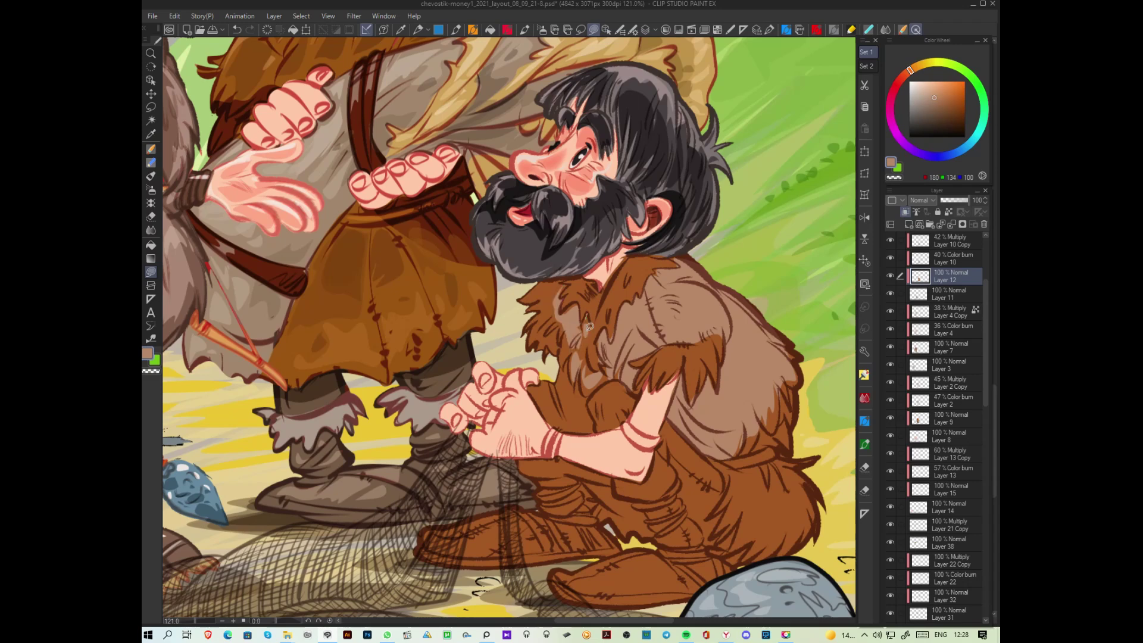
# Step: Add a dark brown shadow at the tunic neck, then zoom out to the page text
pyautogui.keyDown('alt'); pyautogui.click(622, 280); pyautogui.keyUp('alt')
pyautogui.click(954, 109)
pyautogui.click(956, 118)
pyautogui.moveTo(607, 285)
pyautogui.mouseDown()
pyautogui.moveTo(578, 273)
pyautogui.moveTo(575, 285)
pyautogui.moveTo(603, 296)
pyautogui.moveTo(627, 259)
pyautogui.moveTo(672, 256)
pyautogui.moveTo(625, 262)
pyautogui.mouseUp()
pyautogui.scroll(-4, 718, 228)
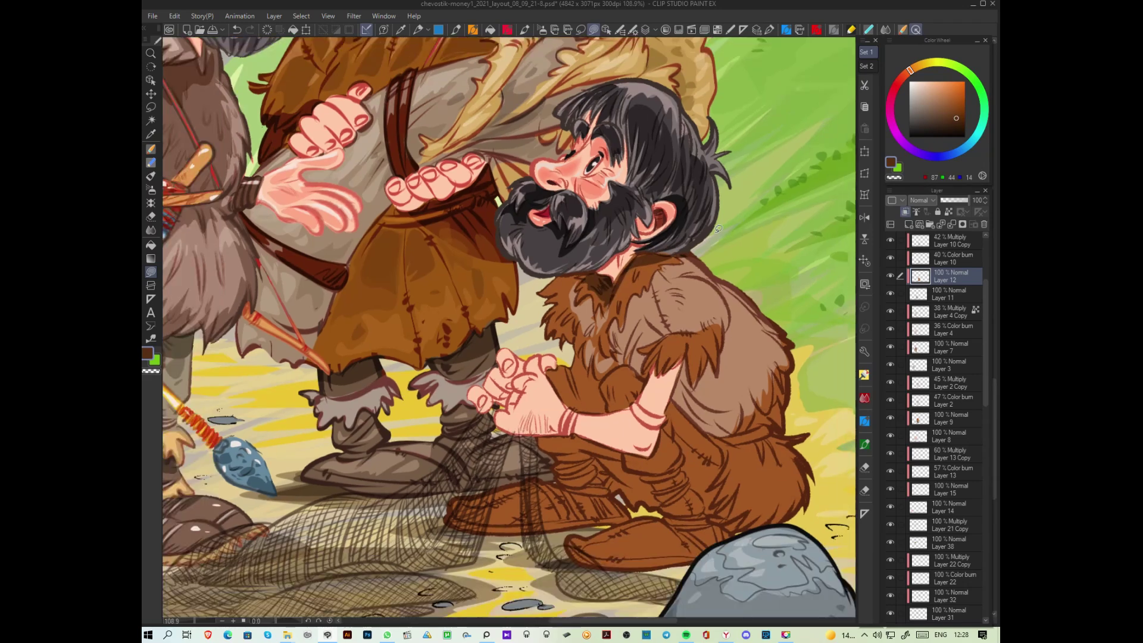
pyautogui.scroll(-5, 719, 228)
pyautogui.moveTo(798, 332); pyautogui.dragTo(417, 356)
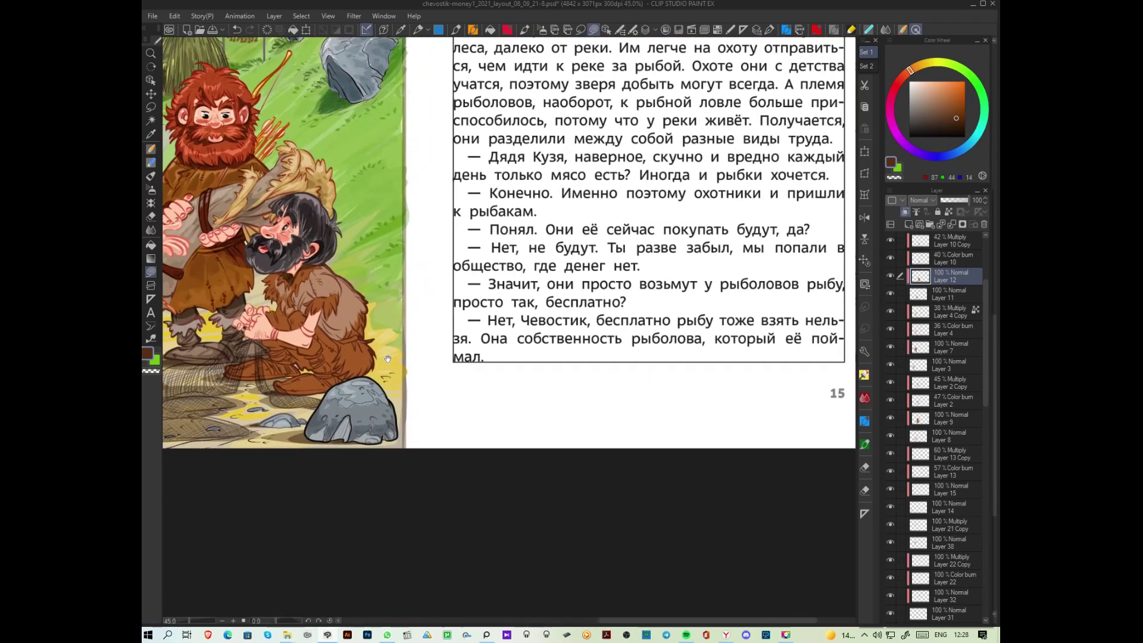
# Step: Add a new empty layer at the top of the layer stack
pyautogui.moveTo(987, 280); pyautogui.dragTo(987, 235)
pyautogui.click(942, 238)
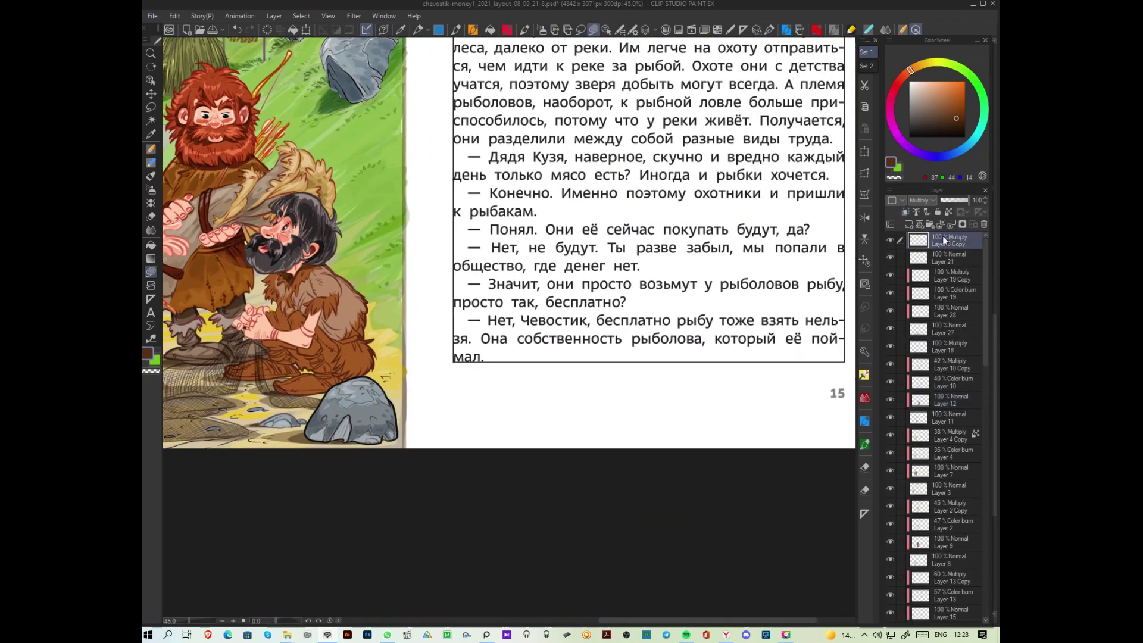
pyautogui.click(907, 225)
pyautogui.click(956, 88)
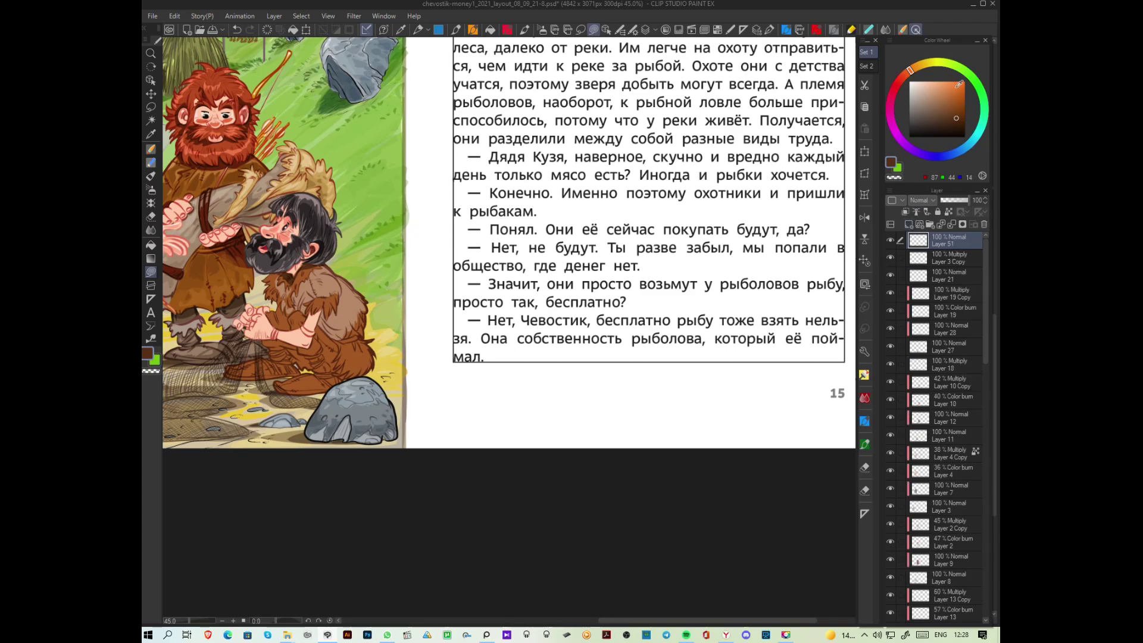
# Step: Create a new A4 portrait canvas (210 × 297 mm, 300 dpi) and select the pen
pyautogui.click(188, 30)
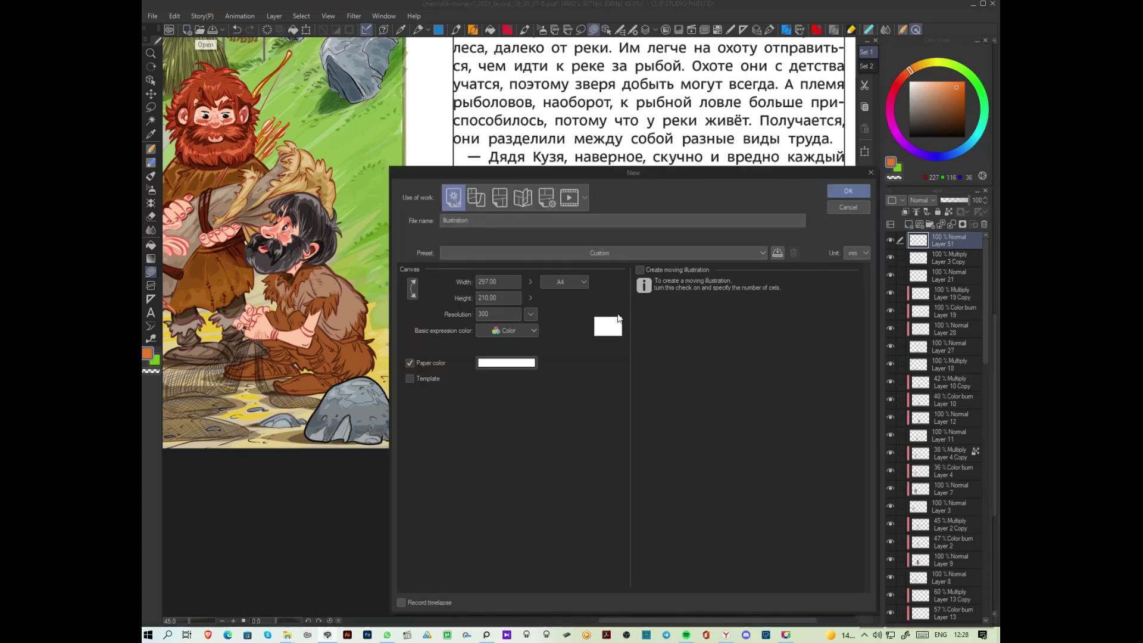
pyautogui.click(412, 288)
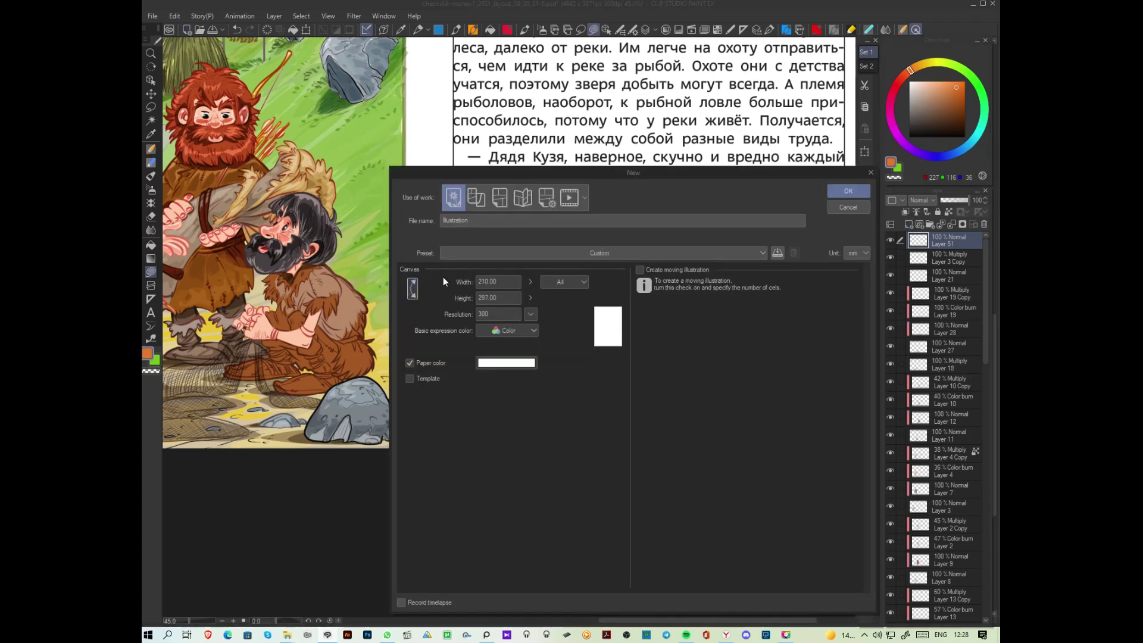
pyautogui.click(849, 190)
pyautogui.scroll(2, 624, 294)
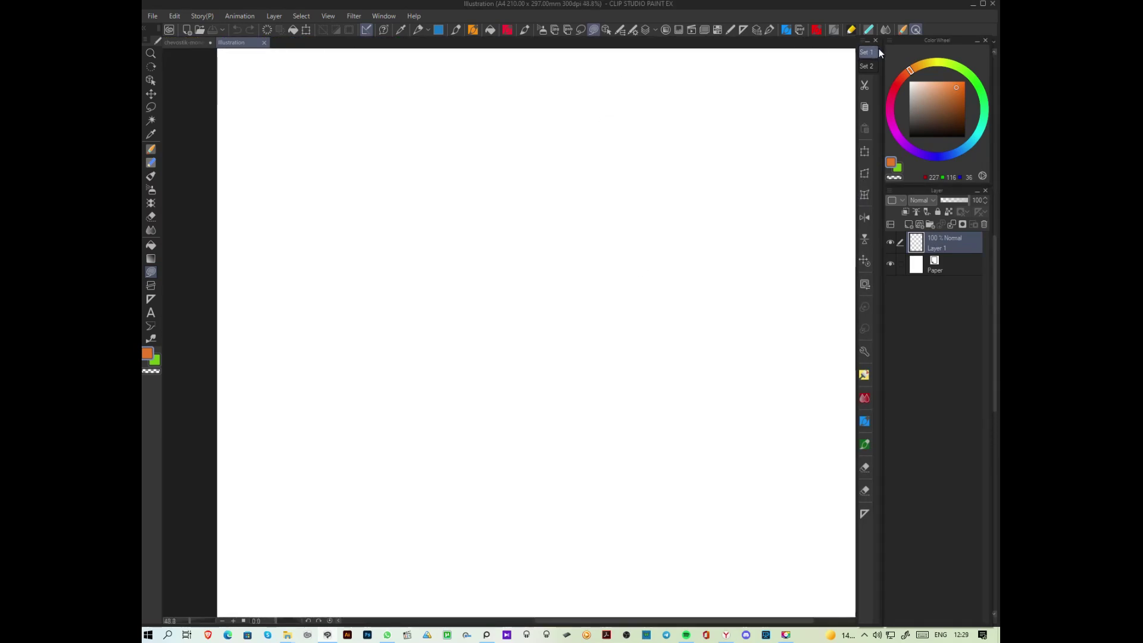
pyautogui.click(868, 66)
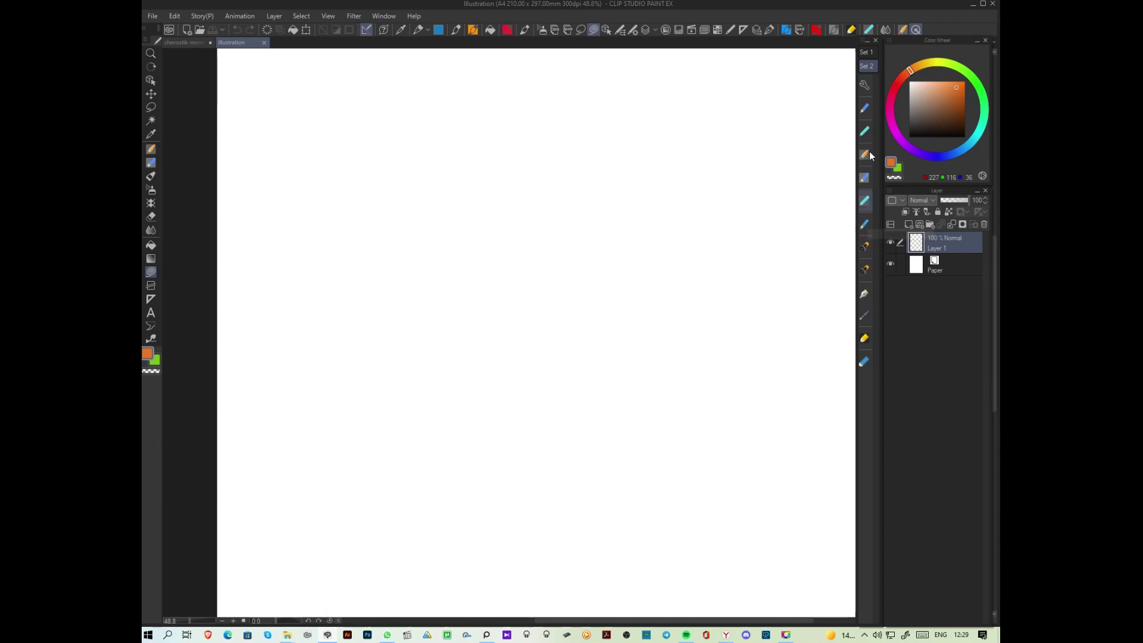
pyautogui.click(864, 107)
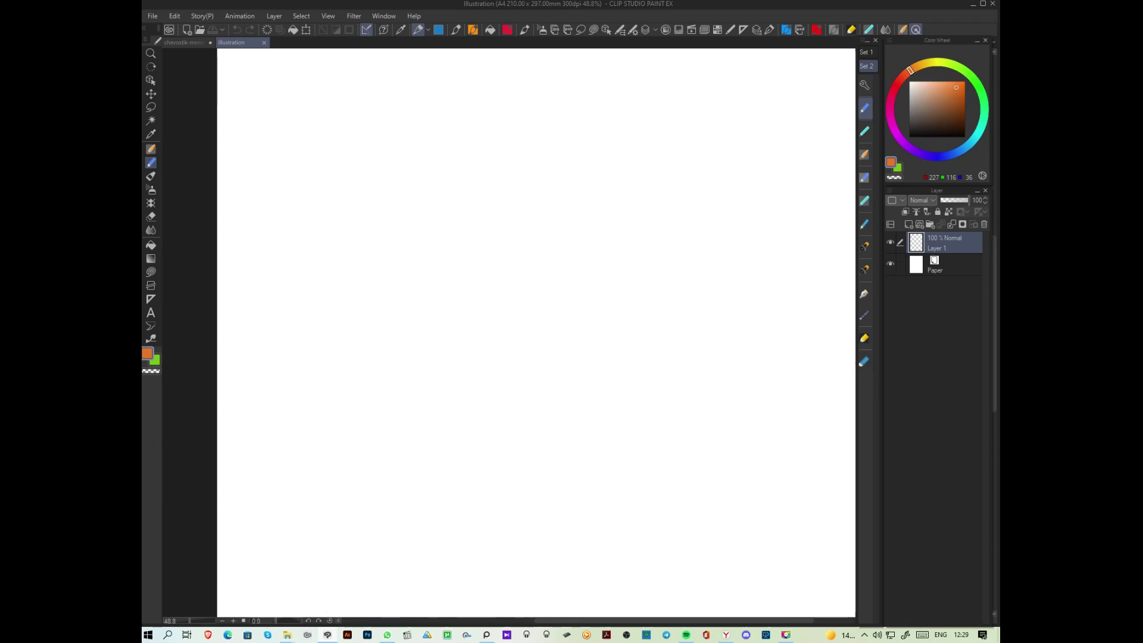
pyautogui.scroll(1, 658, 340)
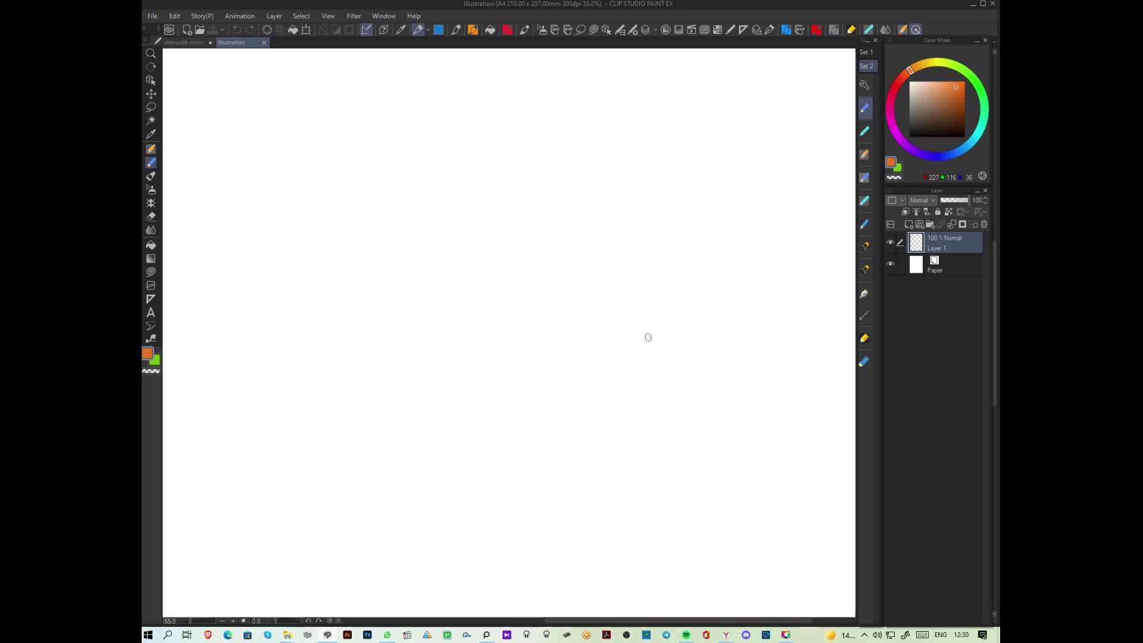
# Step: Sketch an orange head circle with horizontal and curved vertical guidelines
pyautogui.click(606, 272)
pyautogui.moveTo(494, 420)
pyautogui.mouseDown()
pyautogui.moveTo(500, 189)
pyautogui.moveTo(476, 422)
pyautogui.mouseUp()
pyautogui.moveTo(619, 333); pyautogui.dragTo(527, 425)
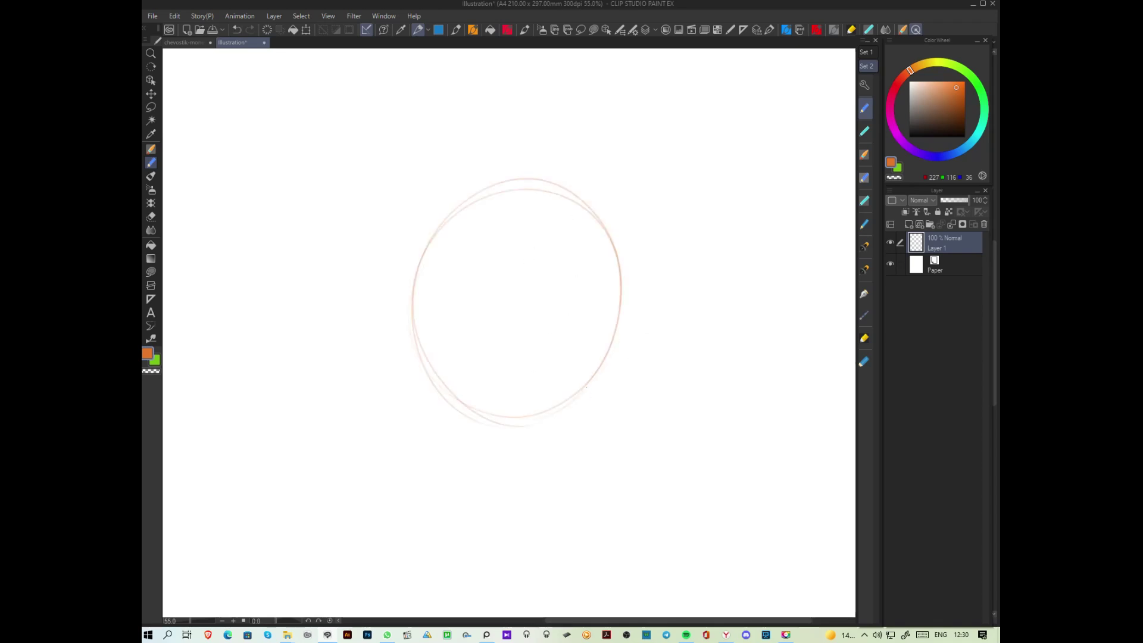
pyautogui.moveTo(428, 325); pyautogui.dragTo(705, 341)
pyautogui.moveTo(499, 238)
pyautogui.mouseDown()
pyautogui.moveTo(482, 374)
pyautogui.moveTo(506, 458)
pyautogui.mouseUp()
# Step: Sketch the nose where the guidelines cross and the mouth lines on either side
pyautogui.moveTo(469, 332)
pyautogui.mouseDown()
pyautogui.moveTo(492, 339)
pyautogui.moveTo(493, 361)
pyautogui.moveTo(463, 363)
pyautogui.moveTo(474, 331)
pyautogui.moveTo(454, 338)
pyautogui.moveTo(474, 362)
pyautogui.moveTo(492, 352)
pyautogui.moveTo(456, 337)
pyautogui.moveTo(474, 355)
pyautogui.mouseUp()
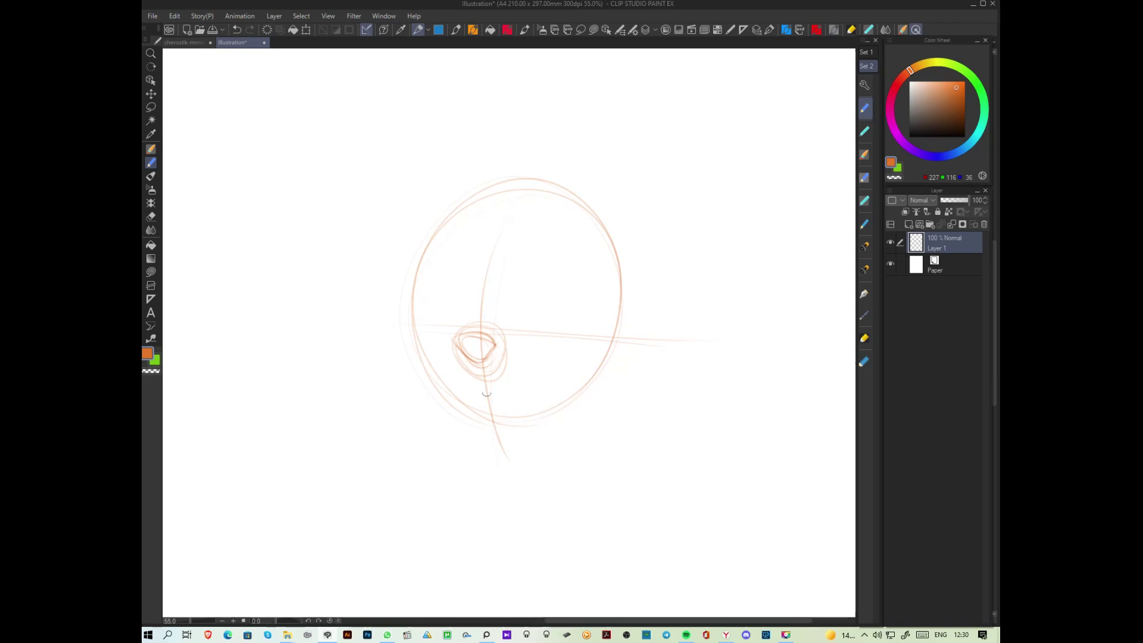
pyautogui.moveTo(489, 369)
pyautogui.mouseDown()
pyautogui.moveTo(461, 340)
pyautogui.moveTo(497, 341)
pyautogui.moveTo(473, 360)
pyautogui.mouseUp()
pyautogui.moveTo(523, 350); pyautogui.dragTo(603, 390)
pyautogui.moveTo(527, 349)
pyautogui.mouseDown()
pyautogui.moveTo(475, 369)
pyautogui.moveTo(526, 354)
pyautogui.mouseUp()
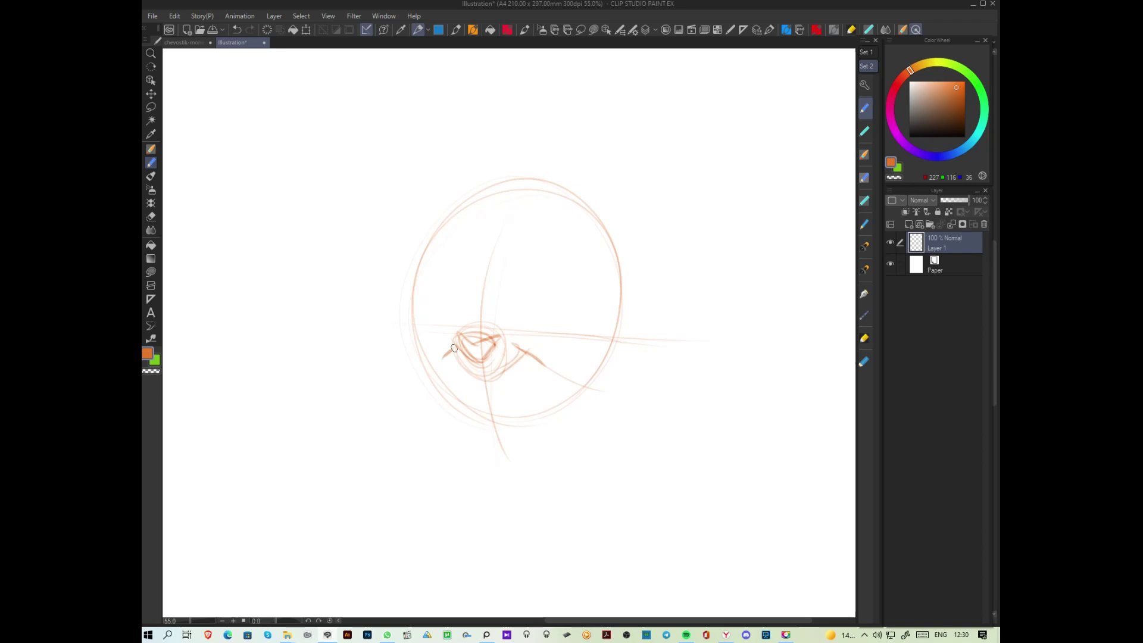
pyautogui.moveTo(455, 337)
pyautogui.mouseDown()
pyautogui.moveTo(415, 327)
pyautogui.moveTo(434, 363)
pyautogui.mouseUp()
pyautogui.moveTo(462, 325)
pyautogui.mouseDown()
pyautogui.moveTo(415, 326)
pyautogui.moveTo(445, 367)
pyautogui.mouseUp()
# Step: Sketch the eye ovals, jaw, cheeks, lower lip and two pointed ears
pyautogui.moveTo(534, 240); pyautogui.dragTo(494, 314)
pyautogui.moveTo(425, 290); pyautogui.dragTo(476, 292)
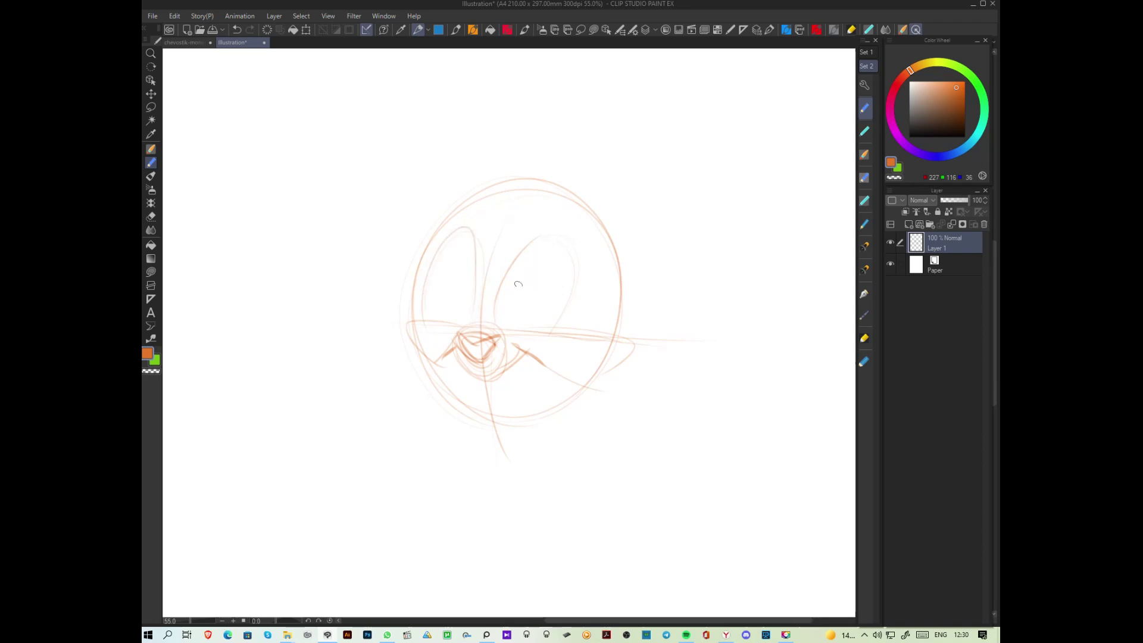
pyautogui.moveTo(538, 277); pyautogui.dragTo(531, 282)
pyautogui.moveTo(468, 308)
pyautogui.mouseDown()
pyautogui.moveTo(474, 280)
pyautogui.moveTo(453, 285)
pyautogui.mouseUp()
pyautogui.moveTo(557, 395)
pyautogui.mouseDown()
pyautogui.moveTo(424, 362)
pyautogui.moveTo(470, 398)
pyautogui.moveTo(520, 358)
pyautogui.mouseUp()
pyautogui.moveTo(460, 334)
pyautogui.mouseDown()
pyautogui.moveTo(431, 350)
pyautogui.moveTo(494, 385)
pyautogui.moveTo(465, 359)
pyautogui.moveTo(460, 373)
pyautogui.mouseUp()
pyautogui.moveTo(426, 338)
pyautogui.mouseDown()
pyautogui.moveTo(468, 349)
pyautogui.moveTo(423, 346)
pyautogui.moveTo(515, 367)
pyautogui.moveTo(483, 332)
pyautogui.moveTo(478, 375)
pyautogui.moveTo(493, 335)
pyautogui.moveTo(459, 332)
pyautogui.moveTo(455, 365)
pyautogui.moveTo(425, 335)
pyautogui.moveTo(459, 355)
pyautogui.mouseUp()
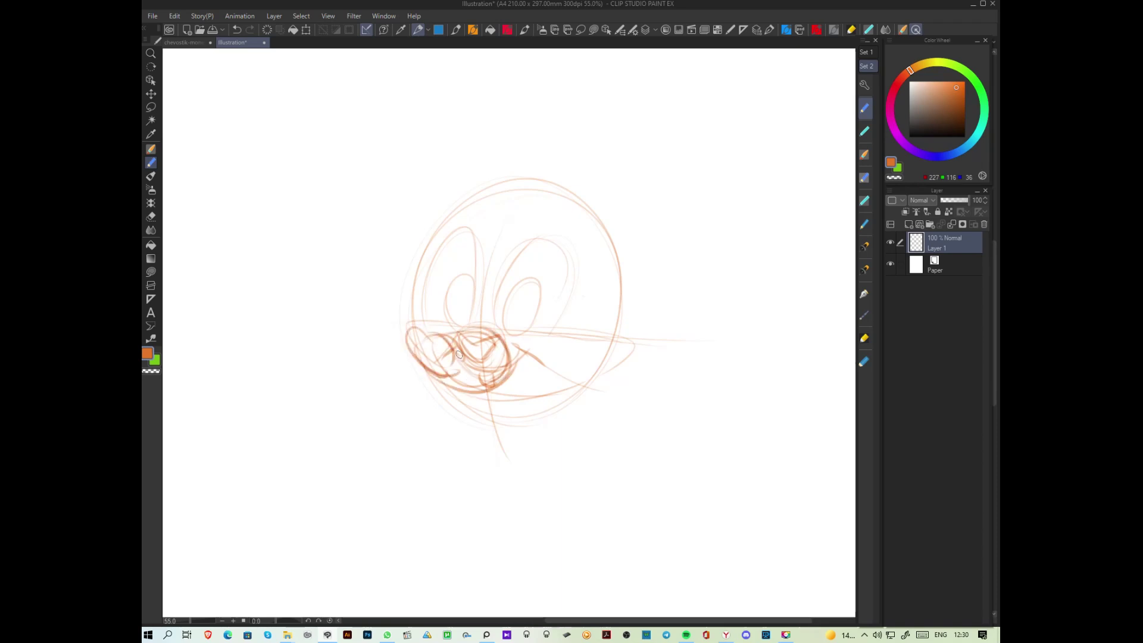
pyautogui.moveTo(493, 196); pyautogui.dragTo(428, 235)
pyautogui.moveTo(551, 187)
pyautogui.mouseDown()
pyautogui.moveTo(585, 120)
pyautogui.moveTo(618, 253)
pyautogui.mouseUp()
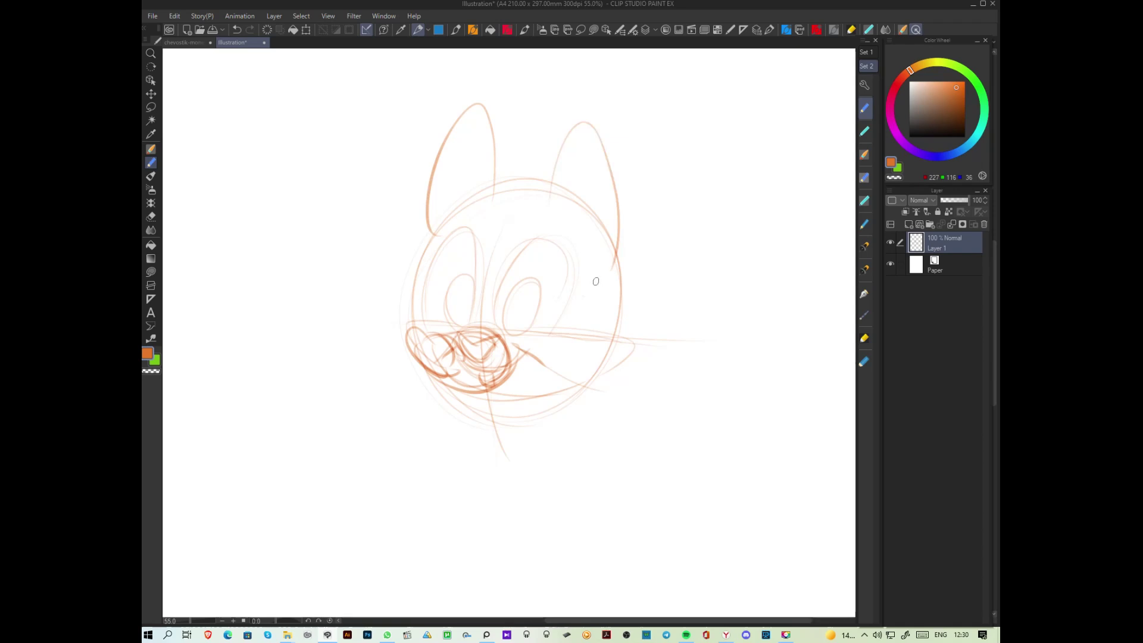
# Step: Undo the last strokes, redraw the ears and firm up the head outline
pyautogui.hotkey('ctrl', 'z')
pyautogui.hotkey('ctrl', 'z')
pyautogui.hotkey('ctrl', 'z')
pyautogui.hotkey('ctrl', 'z')
pyautogui.hotkey('ctrl', 'z')
pyautogui.hotkey('ctrl', 'z')
pyautogui.hotkey('ctrl', 'z')
pyautogui.hotkey('ctrl', 'z')
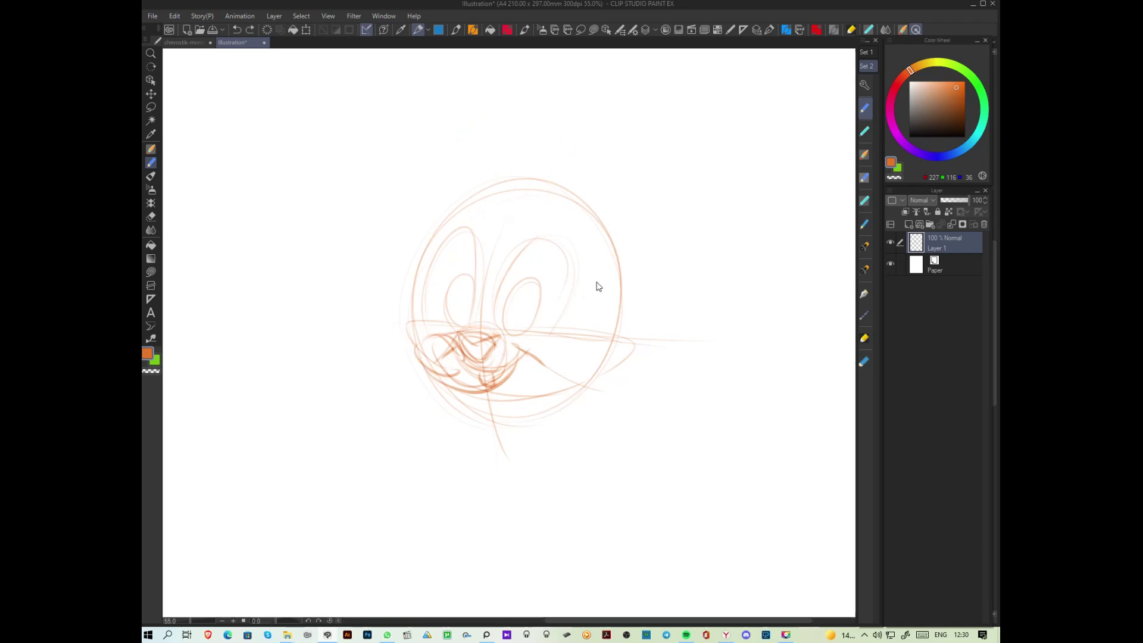
pyautogui.hotkey('ctrl', 'z')
pyautogui.moveTo(489, 180)
pyautogui.mouseDown()
pyautogui.moveTo(483, 50)
pyautogui.moveTo(430, 196)
pyautogui.mouseUp()
pyautogui.moveTo(552, 197); pyautogui.dragTo(620, 244)
pyautogui.hotkey('ctrl', 'z')
pyautogui.hotkey('ctrl', 'z')
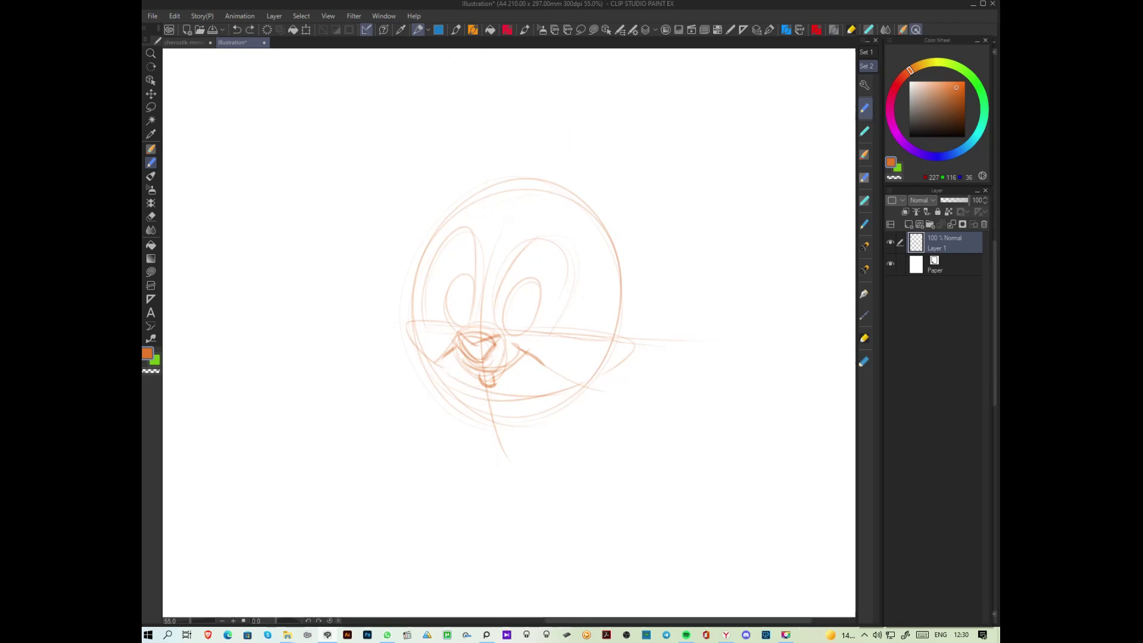
pyautogui.moveTo(425, 262)
pyautogui.mouseDown()
pyautogui.moveTo(543, 202)
pyautogui.moveTo(620, 339)
pyautogui.moveTo(473, 206)
pyautogui.moveTo(393, 235)
pyautogui.moveTo(444, 256)
pyautogui.mouseUp()
pyautogui.moveTo(547, 206)
pyautogui.mouseDown()
pyautogui.moveTo(702, 143)
pyautogui.moveTo(640, 307)
pyautogui.moveTo(616, 290)
pyautogui.moveTo(518, 396)
pyautogui.mouseUp()
# Step: Draw the chin and jaw curve, refine the head sides and cheeks, and add left whiskers
pyautogui.moveTo(598, 344)
pyautogui.mouseDown()
pyautogui.moveTo(482, 403)
pyautogui.moveTo(413, 352)
pyautogui.mouseUp()
pyautogui.moveTo(573, 380); pyautogui.dragTo(529, 398)
pyautogui.moveTo(613, 353); pyautogui.dragTo(586, 244)
pyautogui.moveTo(427, 250); pyautogui.dragTo(411, 328)
pyautogui.moveTo(495, 205); pyautogui.dragTo(406, 331)
pyautogui.moveTo(543, 209); pyautogui.dragTo(607, 347)
pyautogui.moveTo(411, 356); pyautogui.dragTo(323, 379)
pyautogui.moveTo(426, 364); pyautogui.dragTo(335, 406)
# Step: Redraw the muzzle, eyes and brow, teeth, nose and smile, then darken the eye outlines
pyautogui.moveTo(510, 329)
pyautogui.mouseDown()
pyautogui.moveTo(561, 327)
pyautogui.moveTo(553, 293)
pyautogui.moveTo(522, 334)
pyautogui.moveTo(534, 322)
pyautogui.moveTo(508, 326)
pyautogui.moveTo(540, 312)
pyautogui.mouseUp()
pyautogui.moveTo(470, 278); pyautogui.dragTo(445, 316)
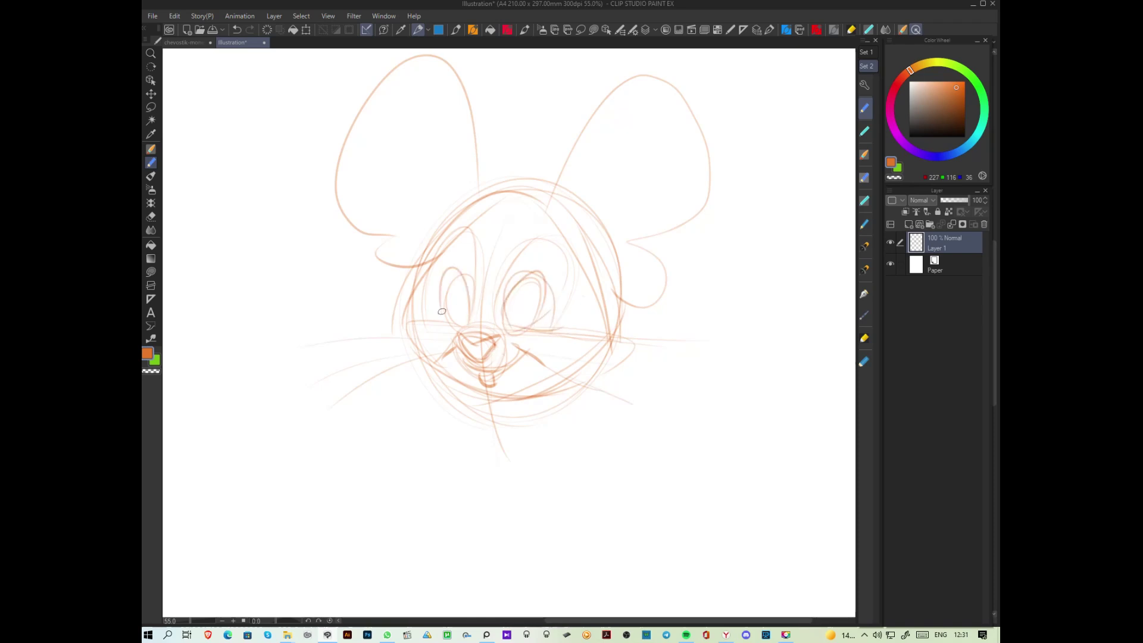
pyautogui.moveTo(522, 267); pyautogui.dragTo(560, 266)
pyautogui.moveTo(531, 249); pyautogui.dragTo(548, 241)
pyautogui.moveTo(495, 372)
pyautogui.mouseDown()
pyautogui.moveTo(490, 390)
pyautogui.moveTo(540, 380)
pyautogui.moveTo(616, 338)
pyautogui.mouseUp()
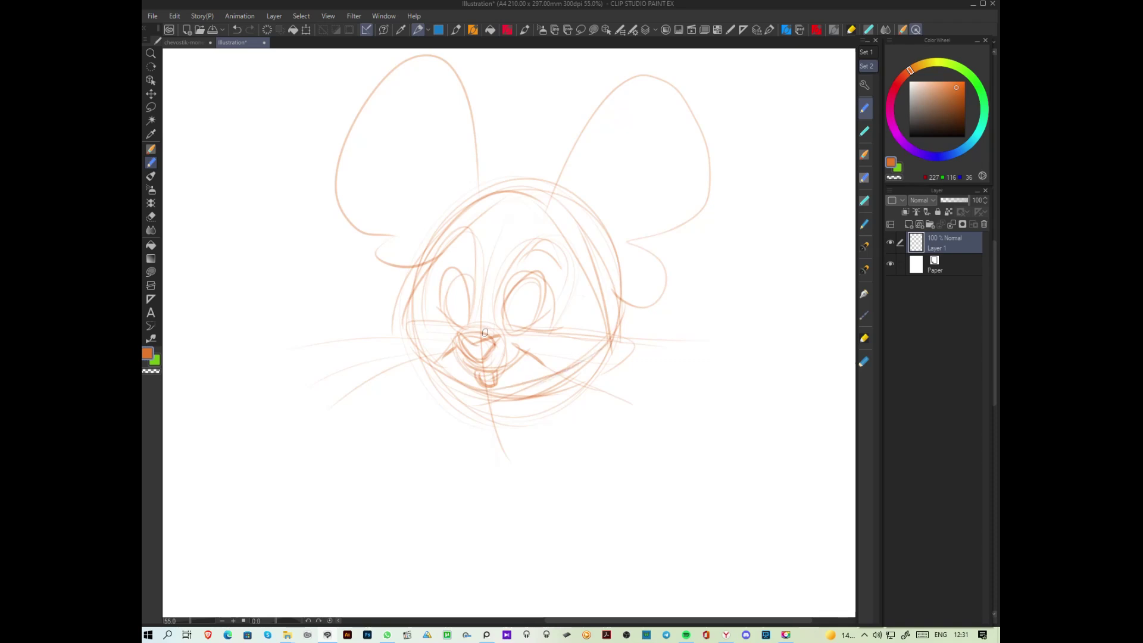
pyautogui.moveTo(485, 332)
pyautogui.mouseDown()
pyautogui.moveTo(462, 355)
pyautogui.moveTo(481, 329)
pyautogui.moveTo(485, 371)
pyautogui.moveTo(471, 370)
pyautogui.moveTo(527, 355)
pyautogui.mouseUp()
pyautogui.moveTo(446, 363)
pyautogui.mouseDown()
pyautogui.moveTo(511, 364)
pyautogui.moveTo(500, 381)
pyautogui.mouseUp()
pyautogui.moveTo(524, 281); pyautogui.dragTo(519, 331)
pyautogui.moveTo(463, 278); pyautogui.dragTo(453, 326)
pyautogui.moveTo(526, 296)
pyautogui.mouseDown()
pyautogui.moveTo(524, 327)
pyautogui.moveTo(528, 299)
pyautogui.mouseUp()
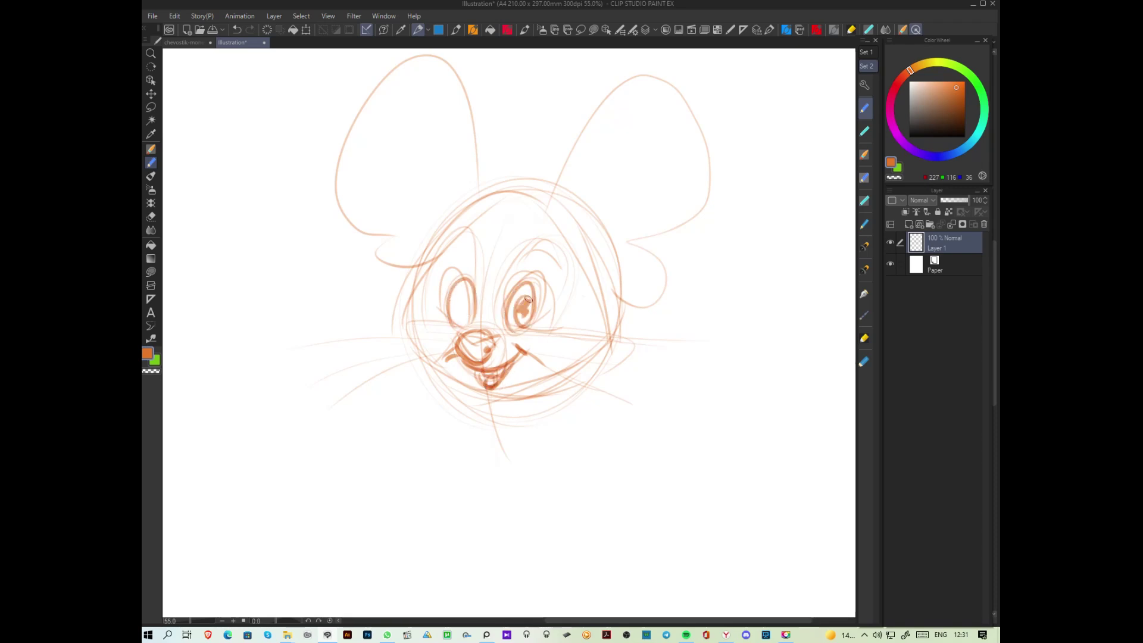
# Step: Erase the large ears, sketch small round ears on both sides and add a left pupil
pyautogui.moveTo(512, 155)
pyautogui.mouseDown()
pyautogui.moveTo(345, 275)
pyautogui.moveTo(561, 54)
pyautogui.moveTo(738, 277)
pyautogui.moveTo(519, 150)
pyautogui.mouseUp()
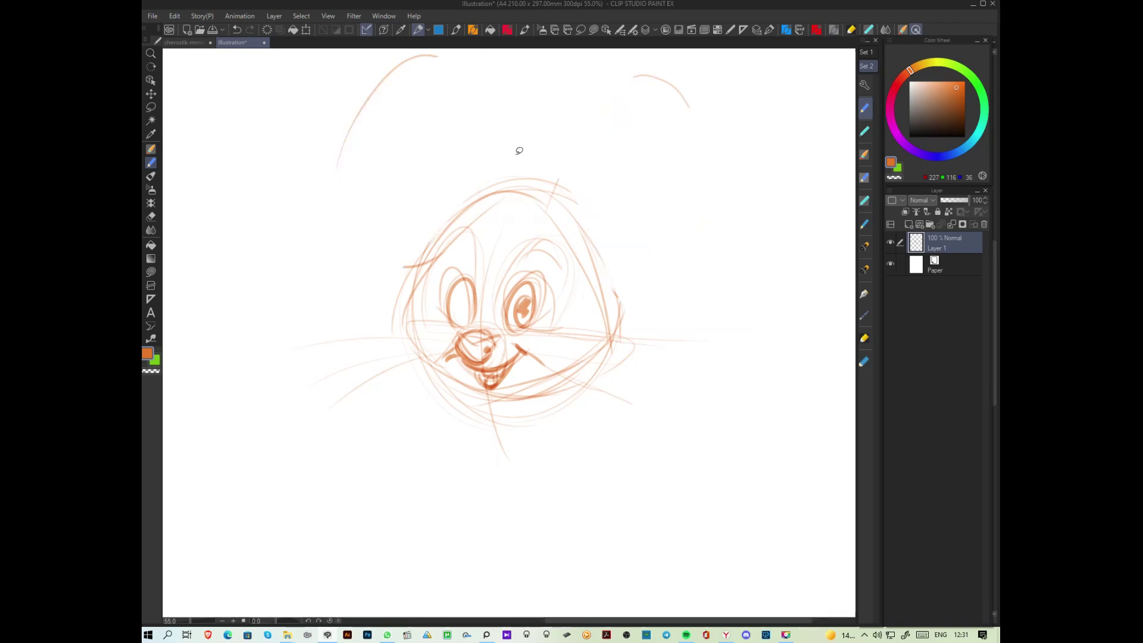
pyautogui.moveTo(424, 262); pyautogui.dragTo(417, 334)
pyautogui.moveTo(402, 286)
pyautogui.mouseDown()
pyautogui.moveTo(417, 350)
pyautogui.moveTo(465, 378)
pyautogui.mouseUp()
pyautogui.moveTo(601, 308)
pyautogui.mouseDown()
pyautogui.moveTo(654, 276)
pyautogui.moveTo(616, 351)
pyautogui.mouseUp()
pyautogui.moveTo(640, 293); pyautogui.dragTo(620, 333)
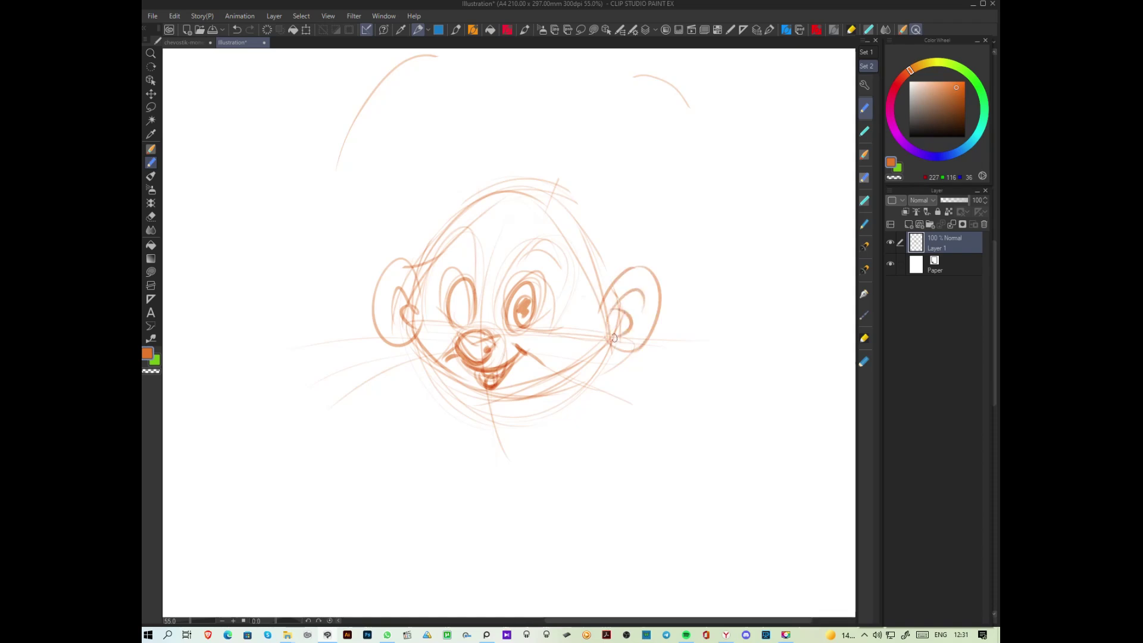
pyautogui.moveTo(467, 293); pyautogui.dragTo(469, 302)
# Step: Add forehead tufts, darken the nose and add right whiskers, then close the document with Ctrl+W
pyautogui.moveTo(475, 208); pyautogui.dragTo(486, 262)
pyautogui.moveTo(490, 217); pyautogui.dragTo(493, 262)
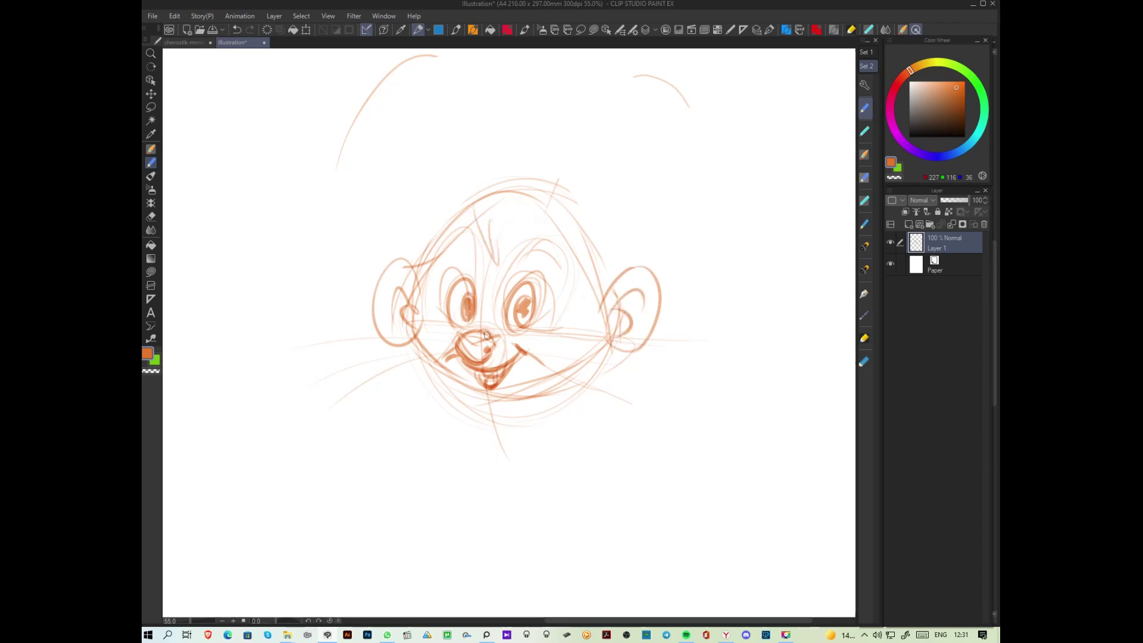
pyautogui.moveTo(487, 332); pyautogui.dragTo(460, 341)
pyautogui.moveTo(460, 342)
pyautogui.mouseDown()
pyautogui.moveTo(493, 359)
pyautogui.moveTo(430, 358)
pyautogui.moveTo(466, 329)
pyautogui.moveTo(546, 352)
pyautogui.moveTo(570, 346)
pyautogui.mouseUp()
pyautogui.moveTo(470, 325)
pyautogui.mouseDown()
pyautogui.moveTo(495, 323)
pyautogui.moveTo(482, 294)
pyautogui.mouseUp()
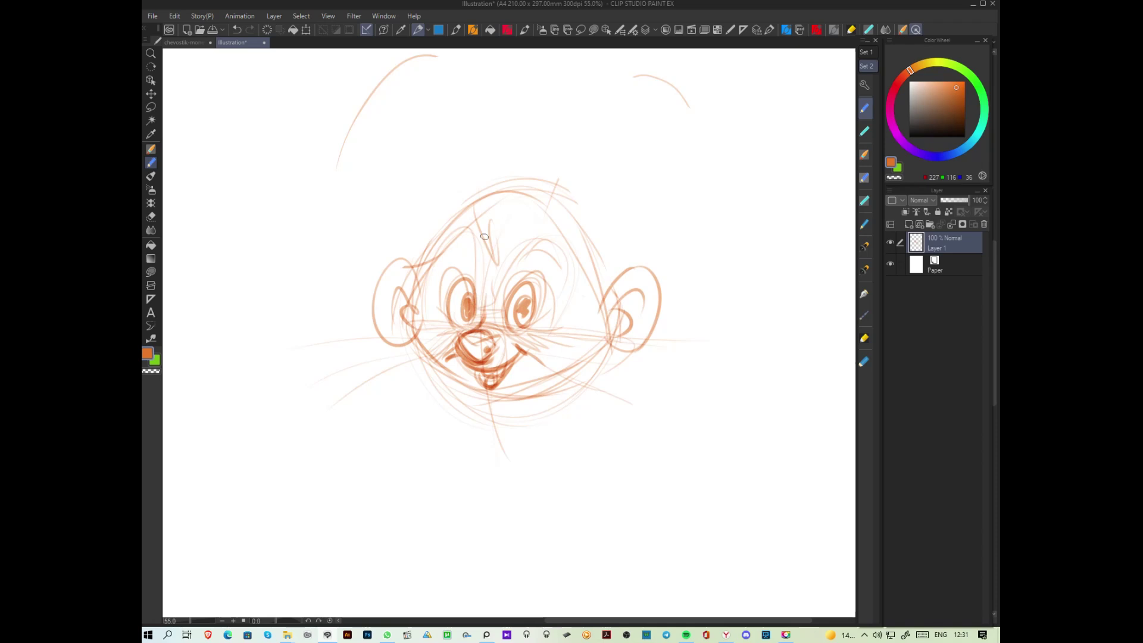
pyautogui.hotkey('ctrl', 'w')
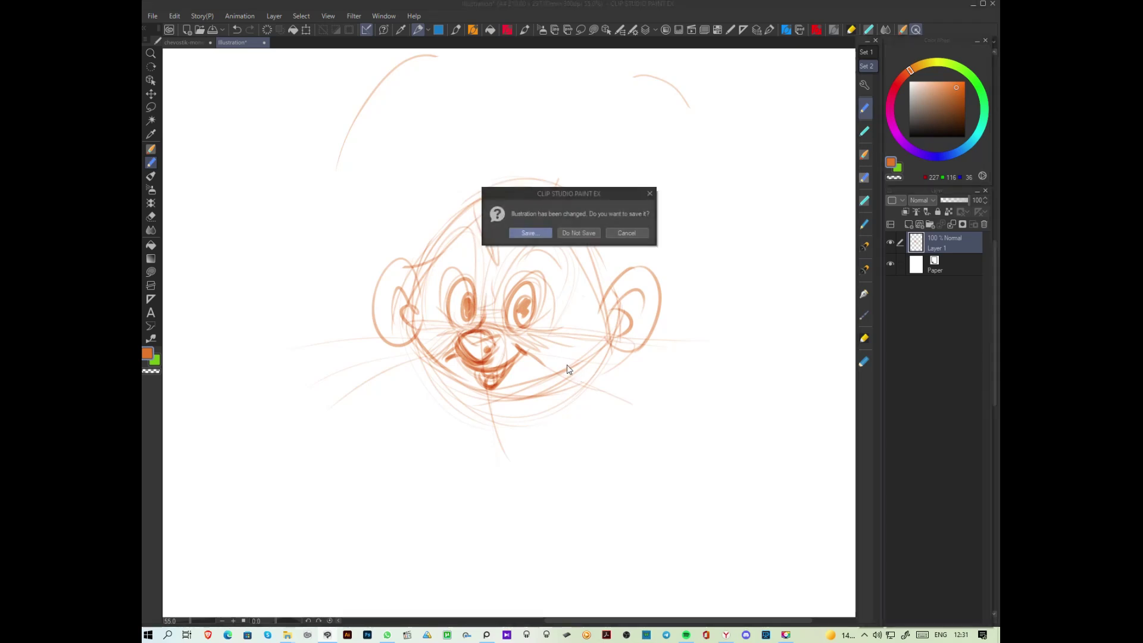
# Step: Close the mouse sketch without saving and bring the whole caveman page into view
pyautogui.click(576, 234)
pyautogui.moveTo(392, 365); pyautogui.dragTo(749, 500)
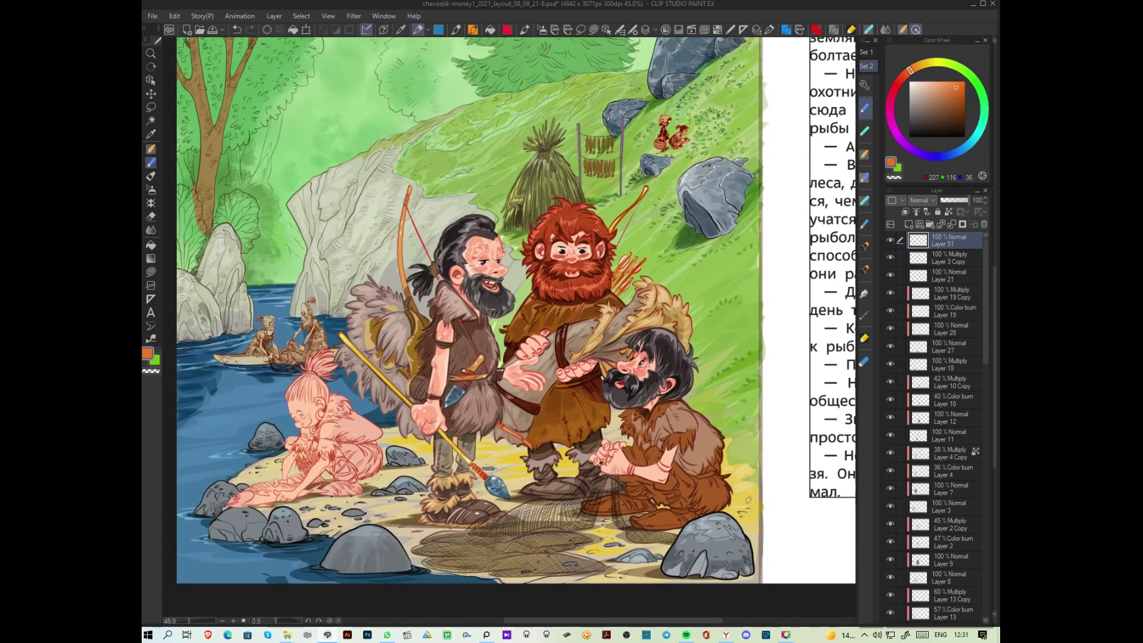
pyautogui.scroll(2, 749, 500)
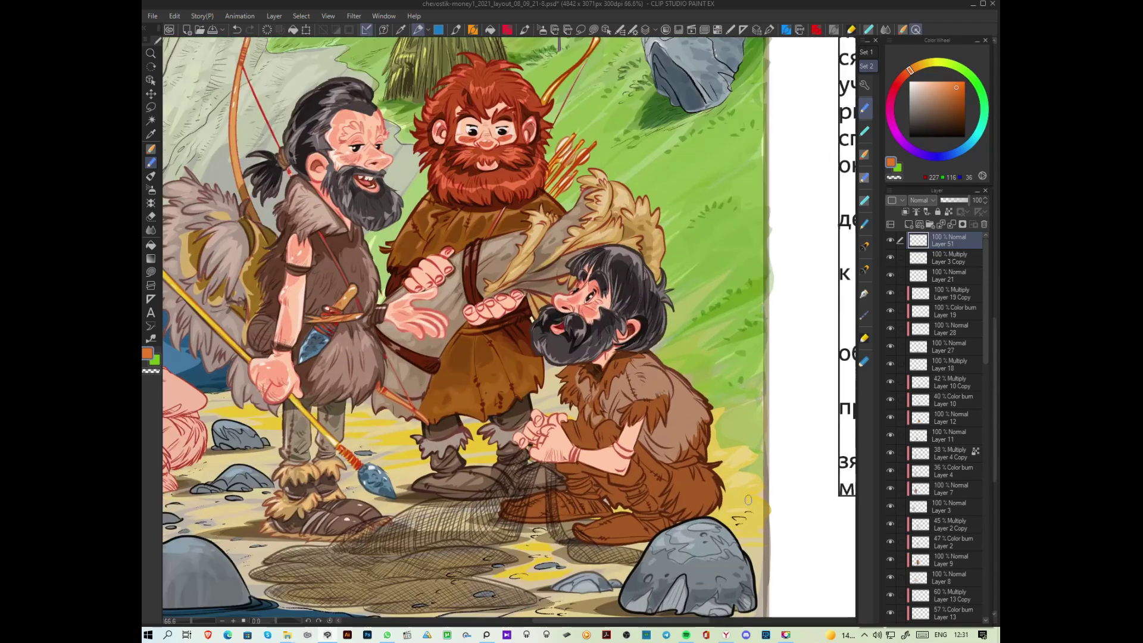
# Step: Sample the fur brown and lasso-fill a patch on the kneeling man's trousers
pyautogui.keyDown('alt'); pyautogui.click(692, 408); pyautogui.keyUp('alt')
pyautogui.keyDown('ctrl'); pyautogui.keyDown('shift'); pyautogui.click(685, 428); pyautogui.keyUp('shift'); pyautogui.keyUp('ctrl')
pyautogui.click(594, 29)
pyautogui.moveTo(675, 467)
pyautogui.mouseDown()
pyautogui.moveTo(692, 497)
pyautogui.moveTo(713, 484)
pyautogui.moveTo(693, 451)
pyautogui.mouseUp()
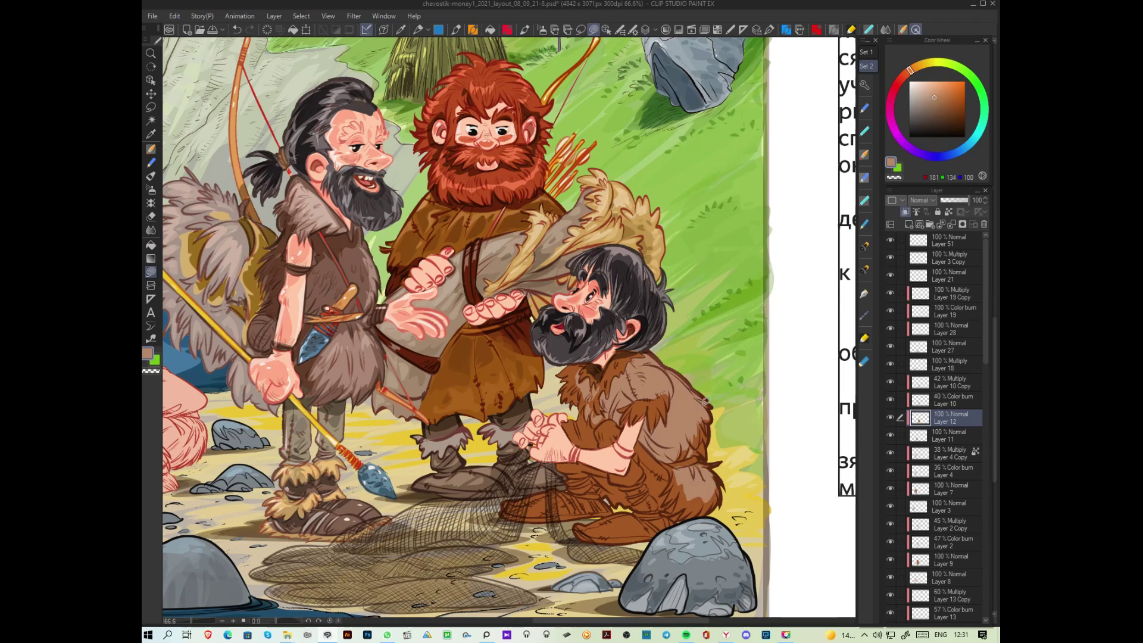
# Step: Pick a lighter tan and fill light patches on the tunic and shoulder
pyautogui.moveTo(934, 96); pyautogui.dragTo(927, 94)
pyautogui.moveTo(661, 373)
pyautogui.mouseDown()
pyautogui.moveTo(637, 375)
pyautogui.moveTo(671, 392)
pyautogui.moveTo(662, 374)
pyautogui.mouseUp()
pyautogui.moveTo(642, 369)
pyautogui.mouseDown()
pyautogui.moveTo(656, 367)
pyautogui.moveTo(644, 370)
pyautogui.mouseUp()
pyautogui.moveTo(684, 392)
pyautogui.mouseDown()
pyautogui.moveTo(673, 379)
pyautogui.moveTo(671, 434)
pyautogui.moveTo(696, 430)
pyautogui.moveTo(674, 381)
pyautogui.mouseUp()
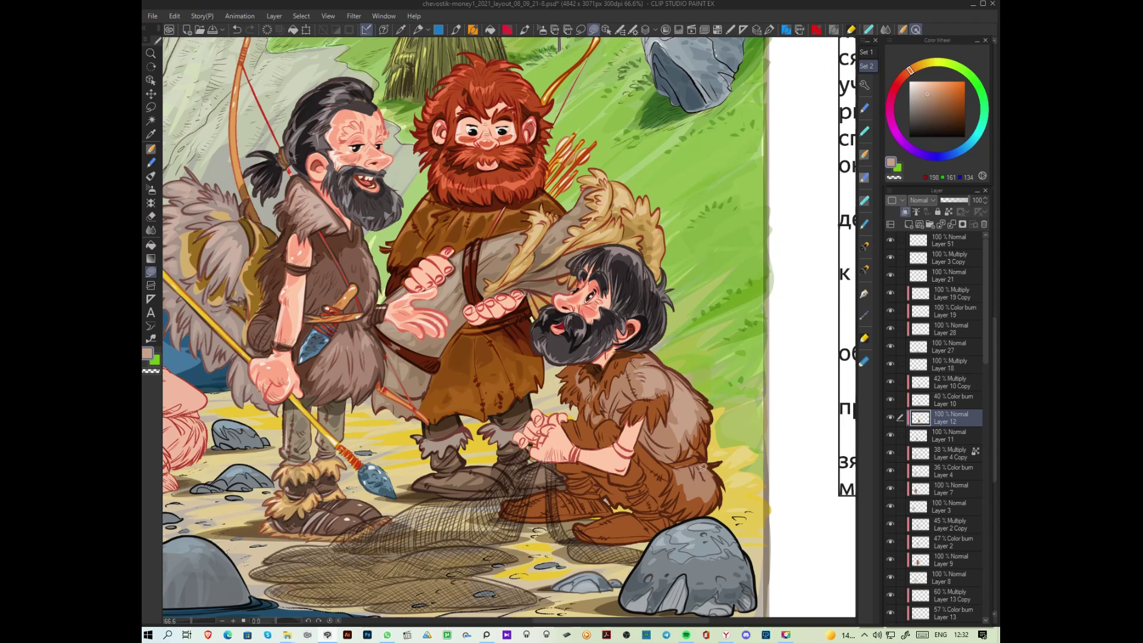
pyautogui.scroll(1, 709, 440)
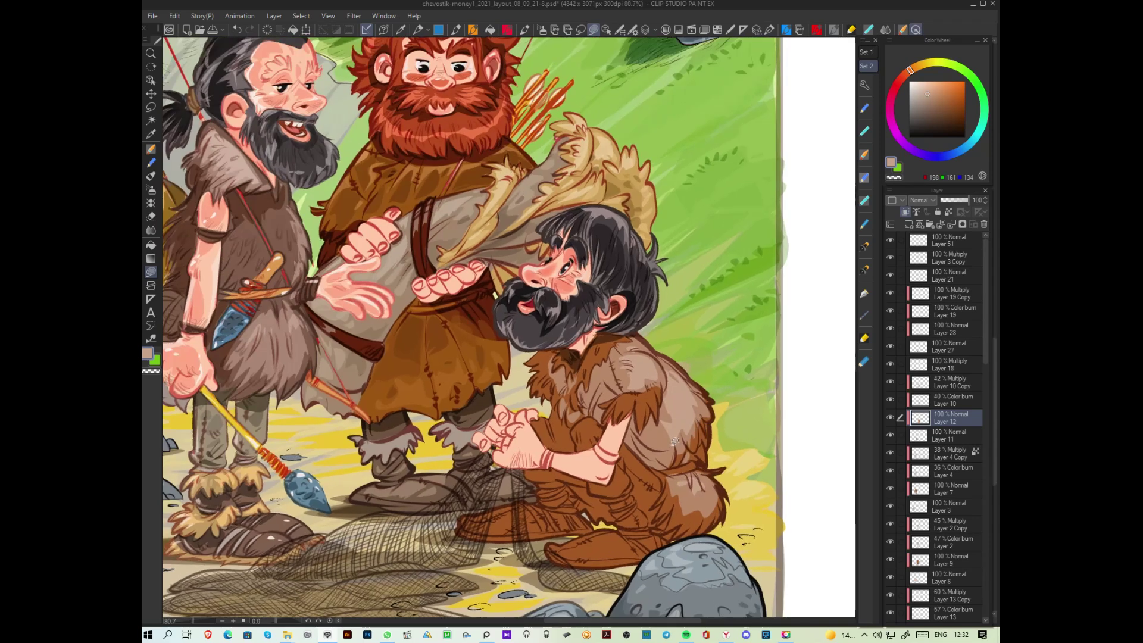
# Step: Lasso-fill the kneeling man's legs and feet in darker brown, then pick a lighter grey-brown
pyautogui.click(927, 104)
pyautogui.moveTo(630, 486)
pyautogui.mouseDown()
pyautogui.moveTo(611, 509)
pyautogui.moveTo(622, 522)
pyautogui.moveTo(547, 548)
pyautogui.moveTo(667, 534)
pyautogui.moveTo(631, 487)
pyautogui.moveTo(490, 499)
pyautogui.moveTo(463, 553)
pyautogui.moveTo(589, 525)
pyautogui.moveTo(567, 482)
pyautogui.mouseUp()
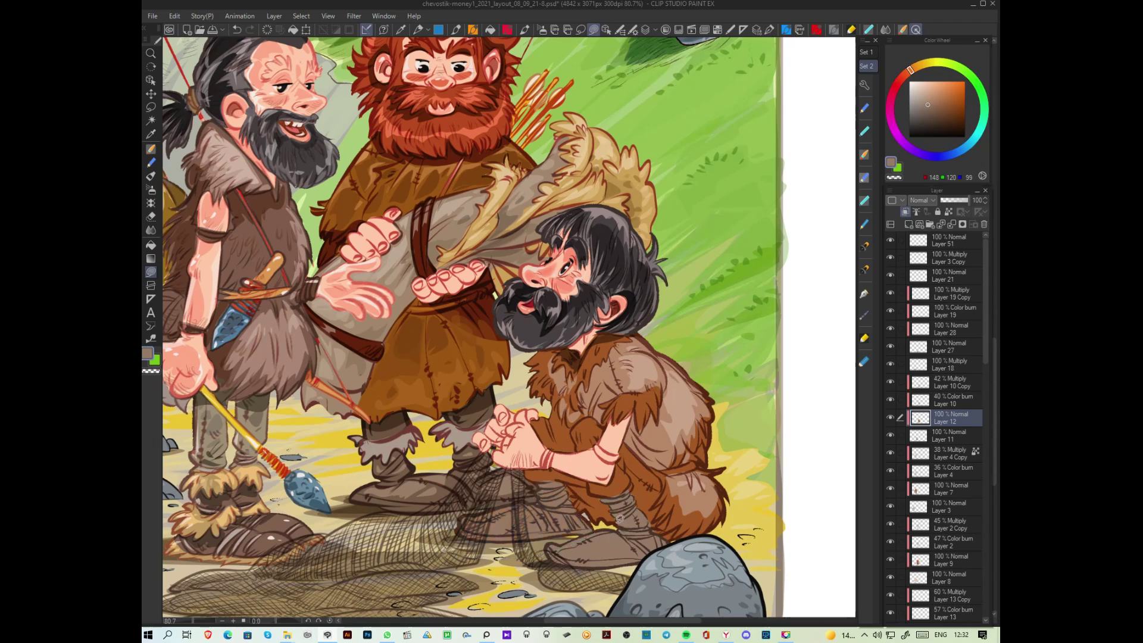
pyautogui.moveTo(928, 103); pyautogui.dragTo(921, 98)
pyautogui.moveTo(613, 537)
pyautogui.mouseDown()
pyautogui.moveTo(592, 542)
pyautogui.moveTo(628, 549)
pyautogui.mouseUp()
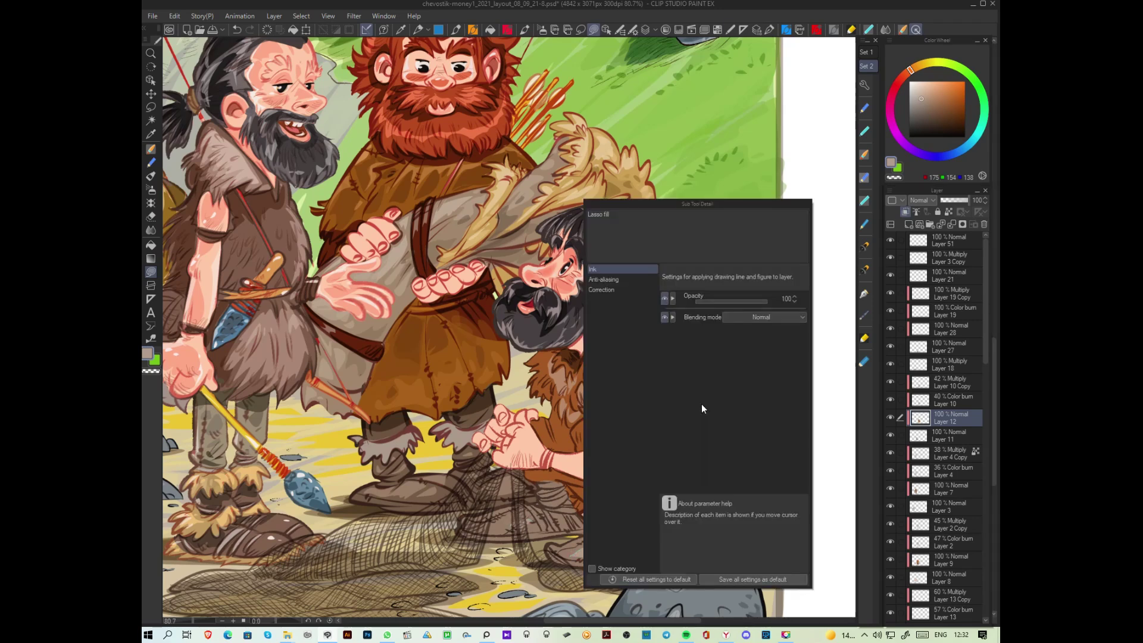
# Step: Set fill blending to Color burn, add a layer above Layer 12, and undo a test forearm shadow
pyautogui.click(772, 317)
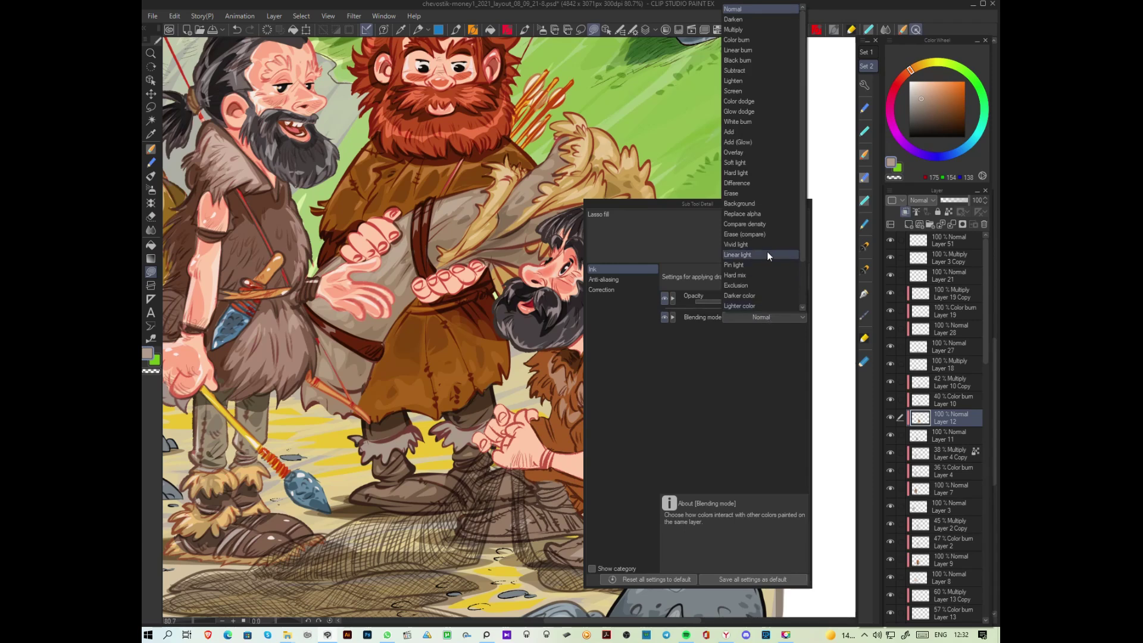
pyautogui.click(748, 40)
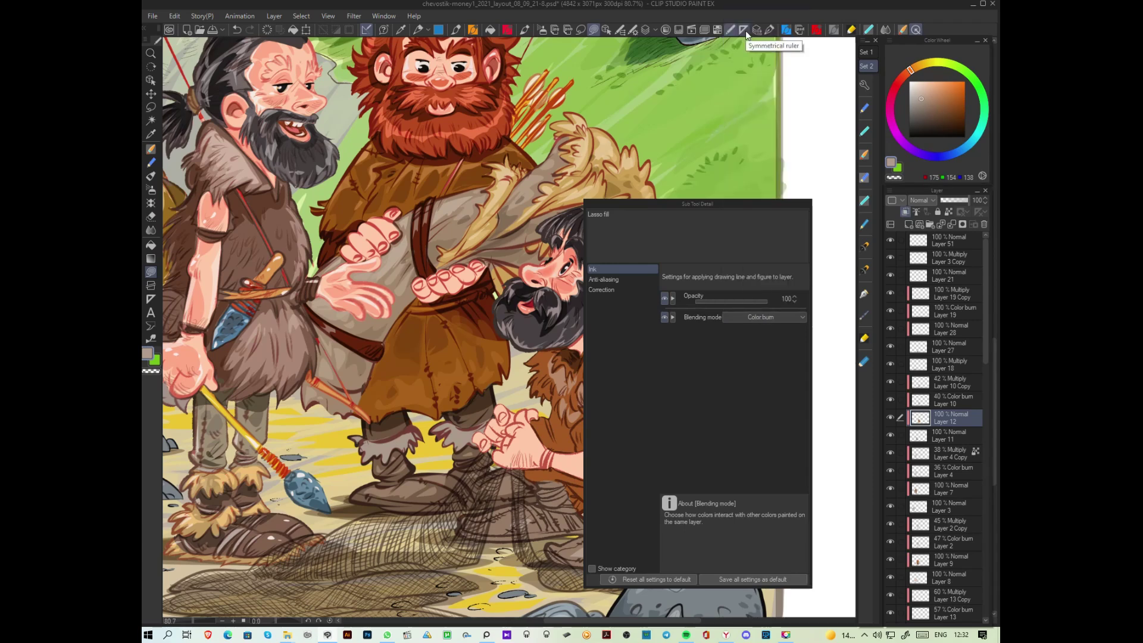
pyautogui.click(909, 224)
pyautogui.click(921, 108)
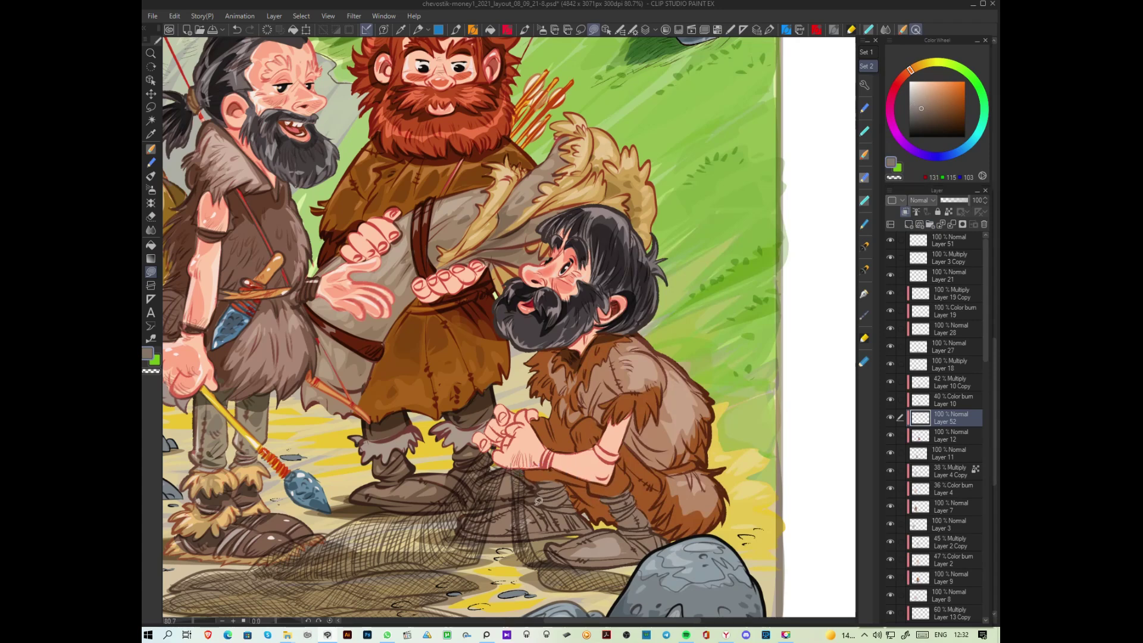
pyautogui.moveTo(605, 497)
pyautogui.mouseDown()
pyautogui.moveTo(518, 468)
pyautogui.moveTo(598, 527)
pyautogui.moveTo(633, 489)
pyautogui.moveTo(532, 502)
pyautogui.moveTo(615, 519)
pyautogui.mouseUp()
pyautogui.keyDown('ctrl'); pyautogui.keyDown('shift'); pyautogui.click(611, 542); pyautogui.keyUp('shift'); pyautogui.keyUp('ctrl')
pyautogui.hotkey('ctrl', 'z')
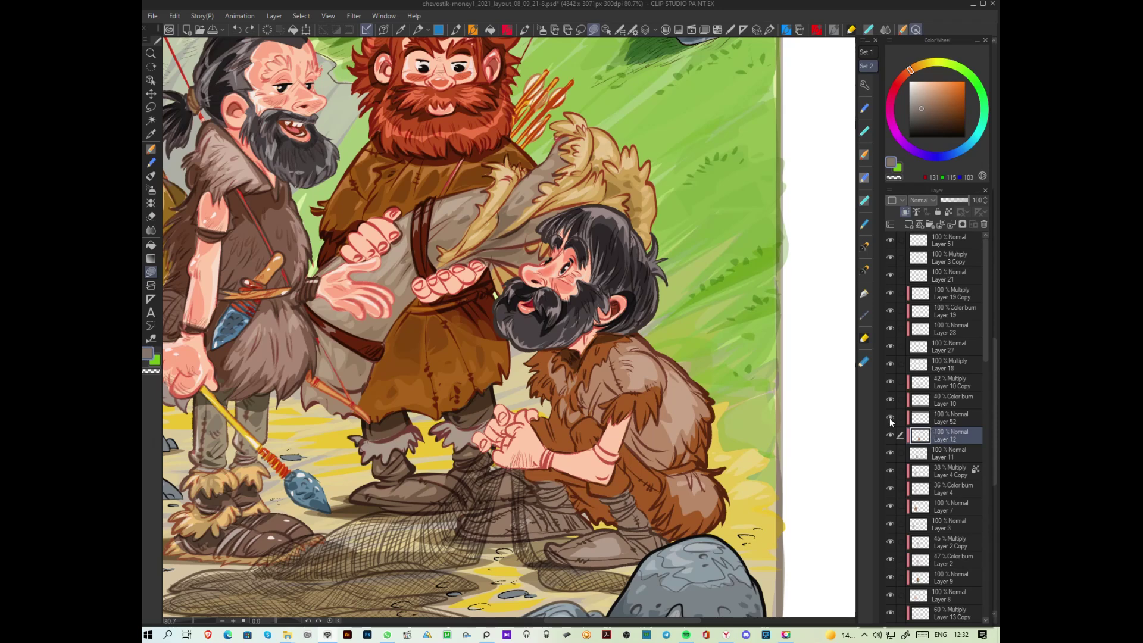
# Step: Set Layer 52 to Multiply and return the lasso fill blending to Normal
pyautogui.click(935, 420)
pyautogui.click(918, 202)
pyautogui.click(924, 232)
pyautogui.click(864, 85)
pyautogui.click(738, 223)
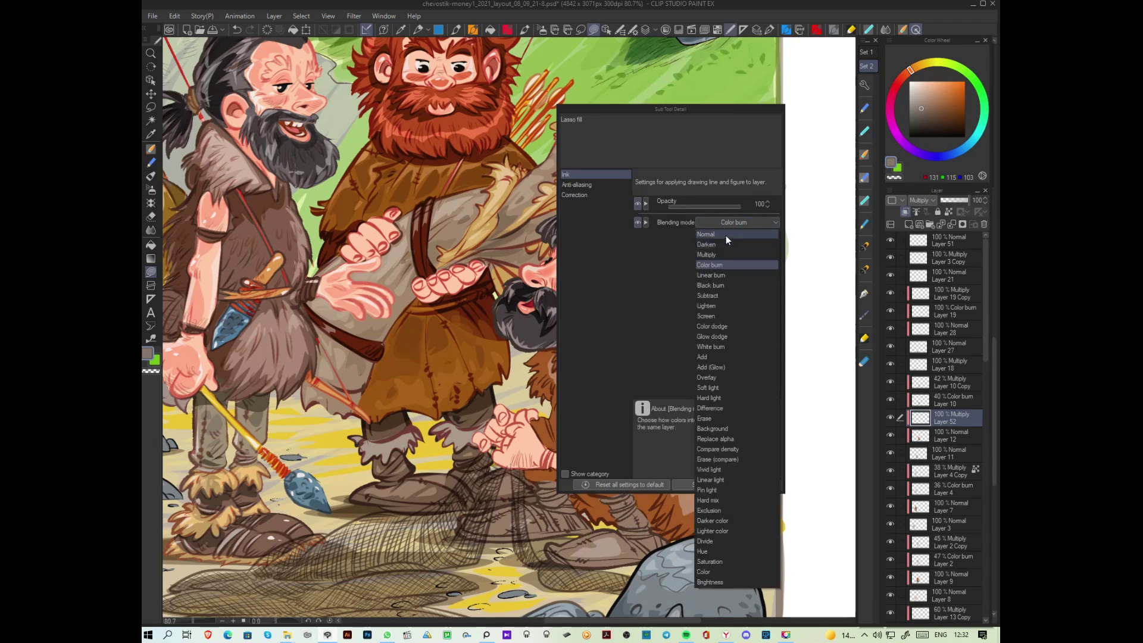
pyautogui.click(725, 236)
pyautogui.press('Escape')
# Step: Try a lap shadow fill, undo it, and pick a slightly lighter shadow brown
pyautogui.moveTo(580, 472)
pyautogui.mouseDown()
pyautogui.moveTo(528, 473)
pyautogui.moveTo(598, 527)
pyautogui.moveTo(617, 515)
pyautogui.moveTo(591, 474)
pyautogui.mouseUp()
pyautogui.hotkey('ctrl', 'z')
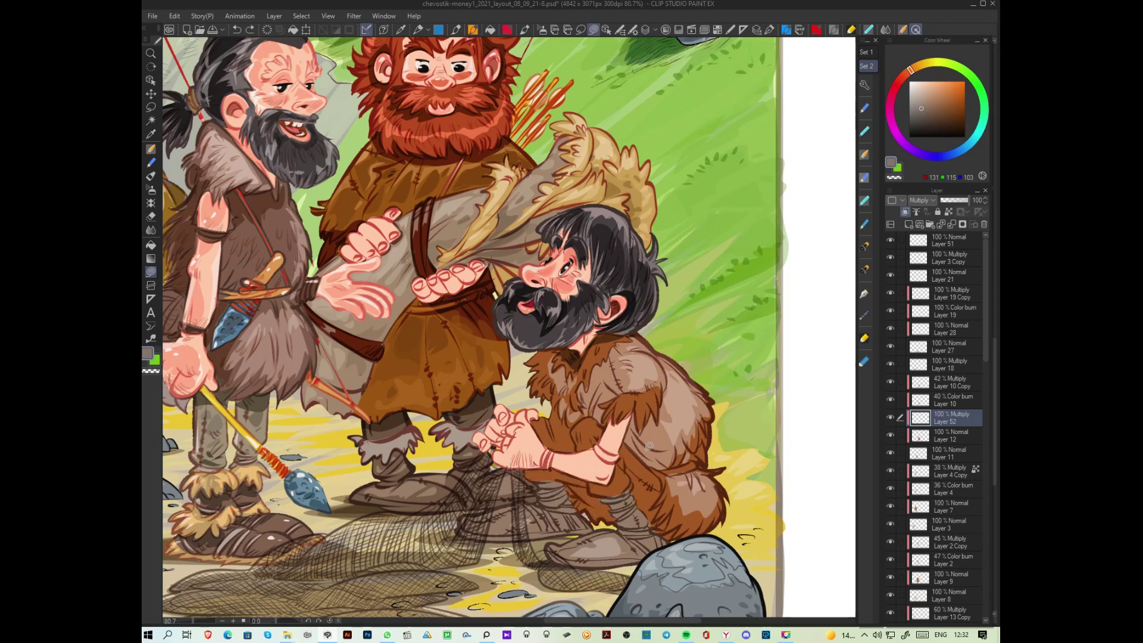
pyautogui.press('F4')
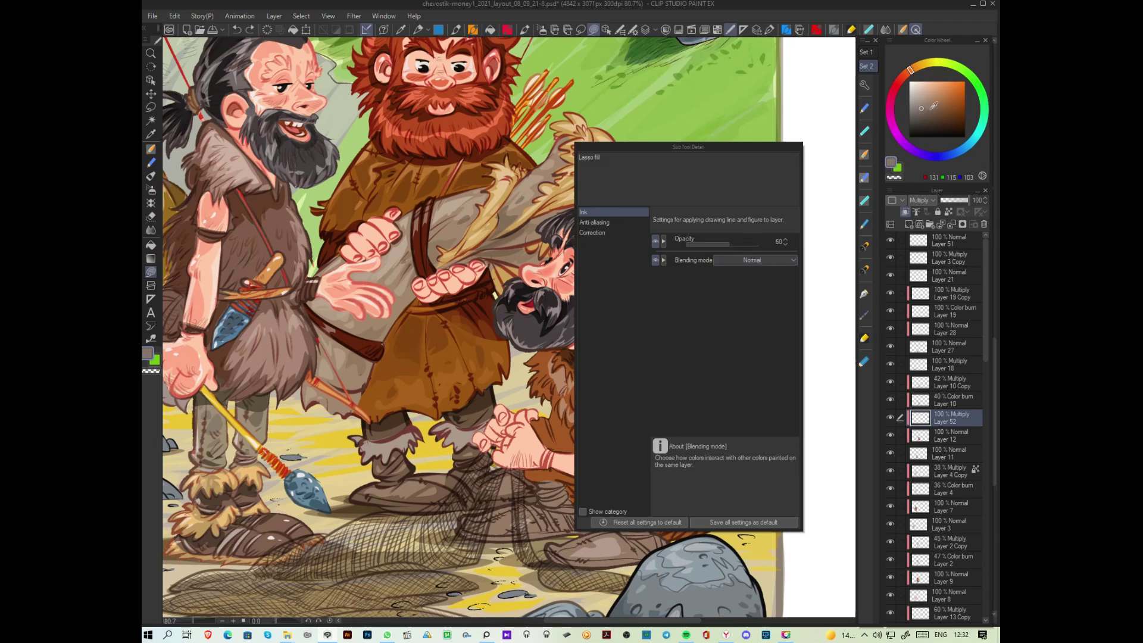
pyautogui.click(922, 103)
# Step: Lasso-fill multiply shadows below the arm, on the lap, foreleg, and tunic beside the arm
pyautogui.moveTo(589, 484)
pyautogui.mouseDown()
pyautogui.moveTo(519, 476)
pyautogui.moveTo(531, 527)
pyautogui.moveTo(619, 523)
pyautogui.moveTo(595, 494)
pyautogui.mouseUp()
pyautogui.moveTo(625, 464)
pyautogui.mouseDown()
pyautogui.moveTo(635, 464)
pyautogui.moveTo(635, 489)
pyautogui.moveTo(657, 525)
pyautogui.moveTo(644, 453)
pyautogui.mouseUp()
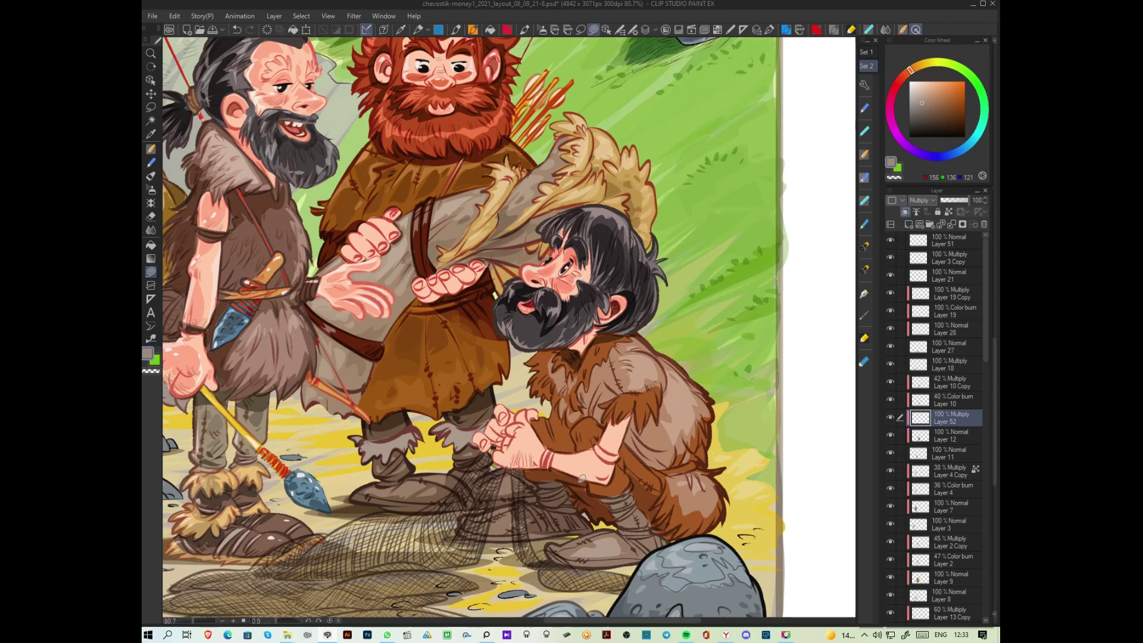
pyautogui.moveTo(565, 474)
pyautogui.mouseDown()
pyautogui.moveTo(529, 479)
pyautogui.moveTo(572, 494)
pyautogui.moveTo(572, 506)
pyautogui.moveTo(517, 528)
pyautogui.moveTo(566, 523)
pyautogui.mouseUp()
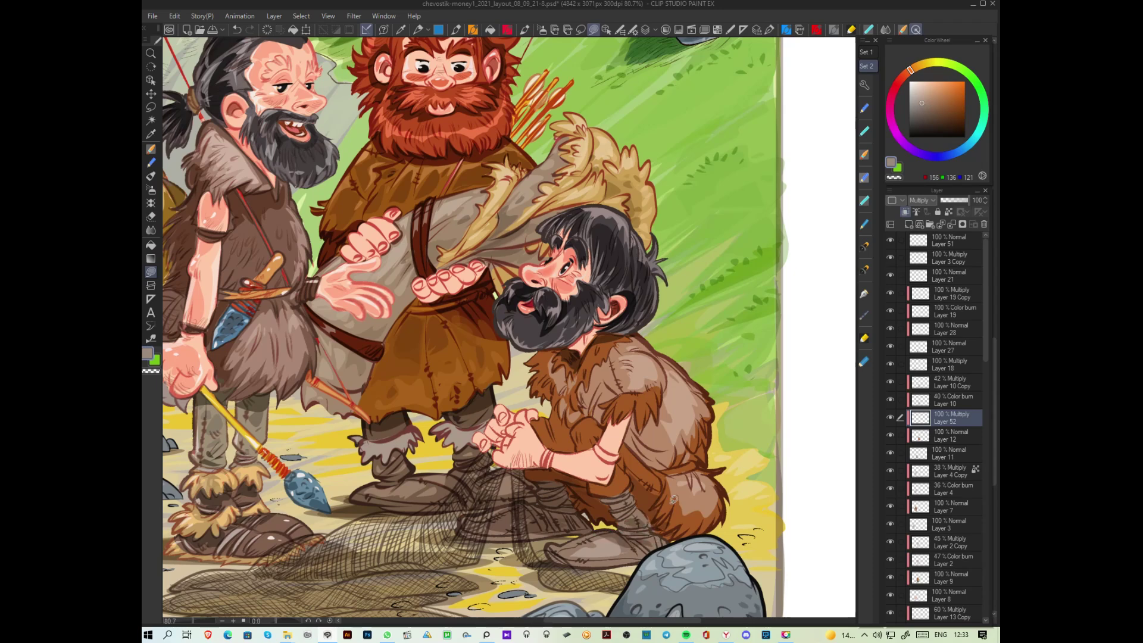
pyautogui.moveTo(572, 427)
pyautogui.mouseDown()
pyautogui.moveTo(544, 414)
pyautogui.moveTo(544, 440)
pyautogui.moveTo(578, 448)
pyautogui.mouseUp()
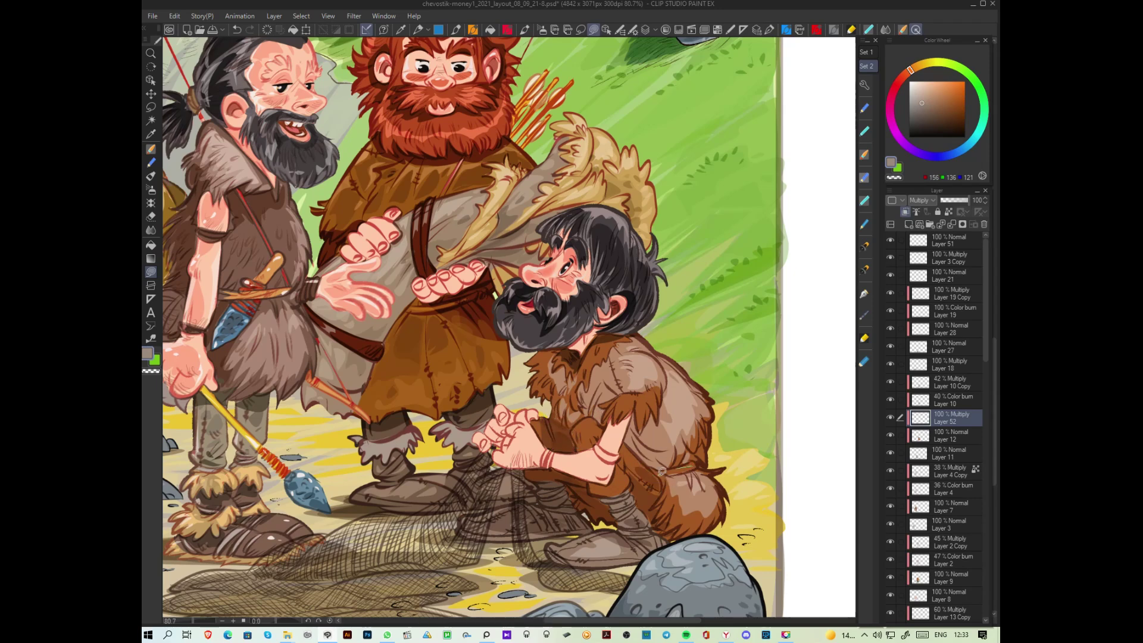
pyautogui.moveTo(680, 497)
pyautogui.mouseDown()
pyautogui.moveTo(677, 516)
pyautogui.moveTo(702, 508)
pyautogui.mouseUp()
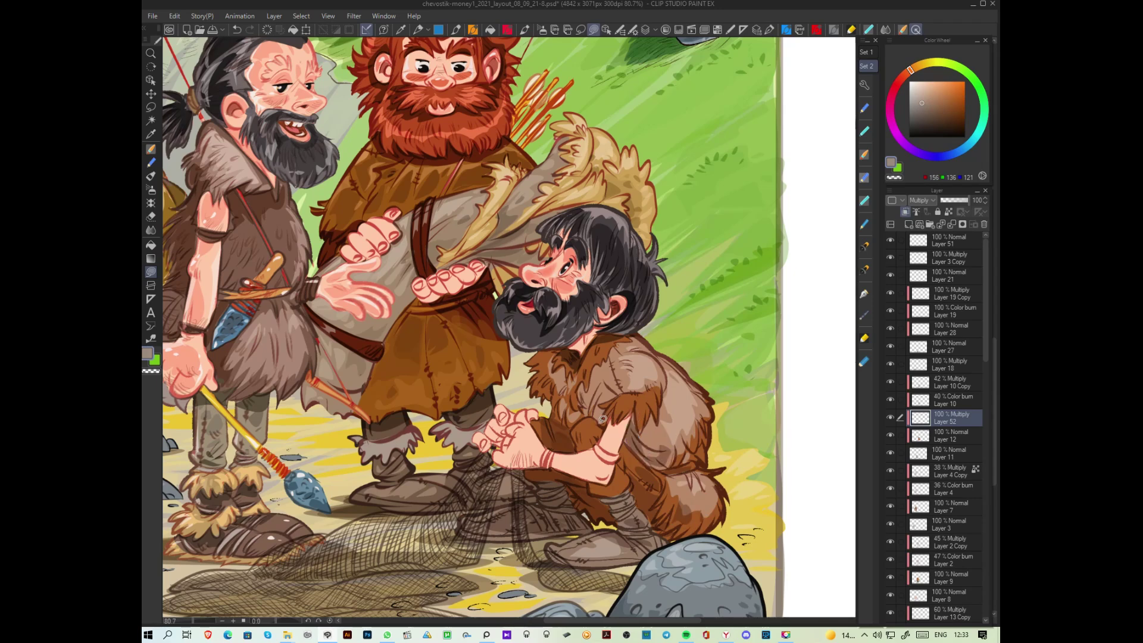
pyautogui.moveTo(601, 403)
pyautogui.mouseDown()
pyautogui.moveTo(581, 408)
pyautogui.moveTo(604, 420)
pyautogui.moveTo(559, 404)
pyautogui.moveTo(591, 419)
pyautogui.moveTo(574, 410)
pyautogui.moveTo(609, 413)
pyautogui.mouseUp()
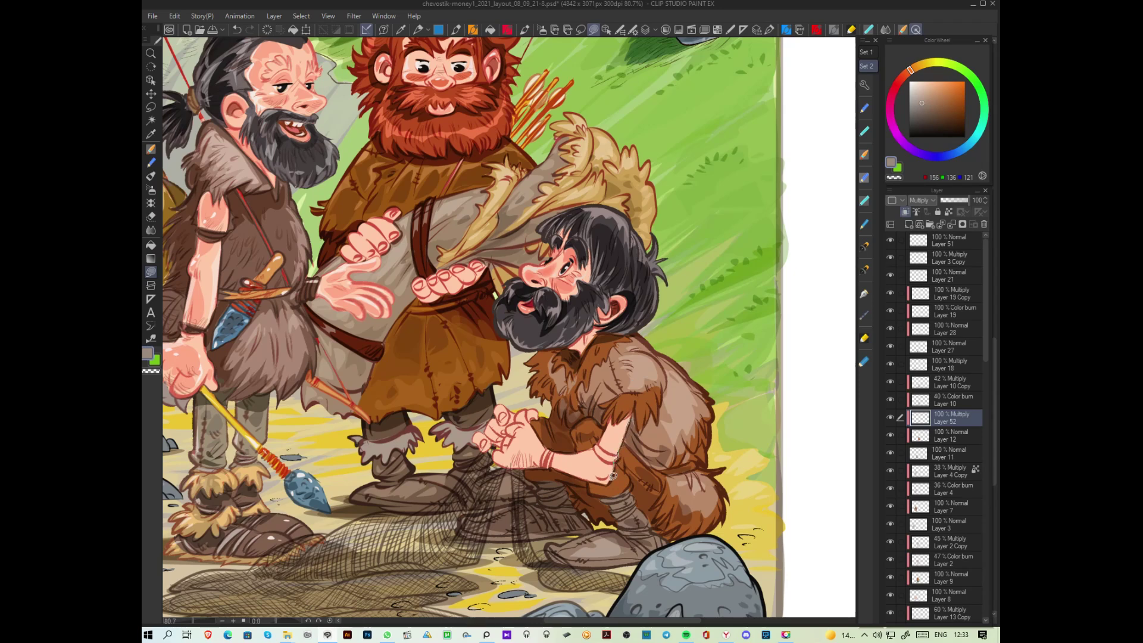
pyautogui.moveTo(603, 485)
pyautogui.mouseDown()
pyautogui.moveTo(634, 446)
pyautogui.moveTo(658, 369)
pyautogui.mouseUp()
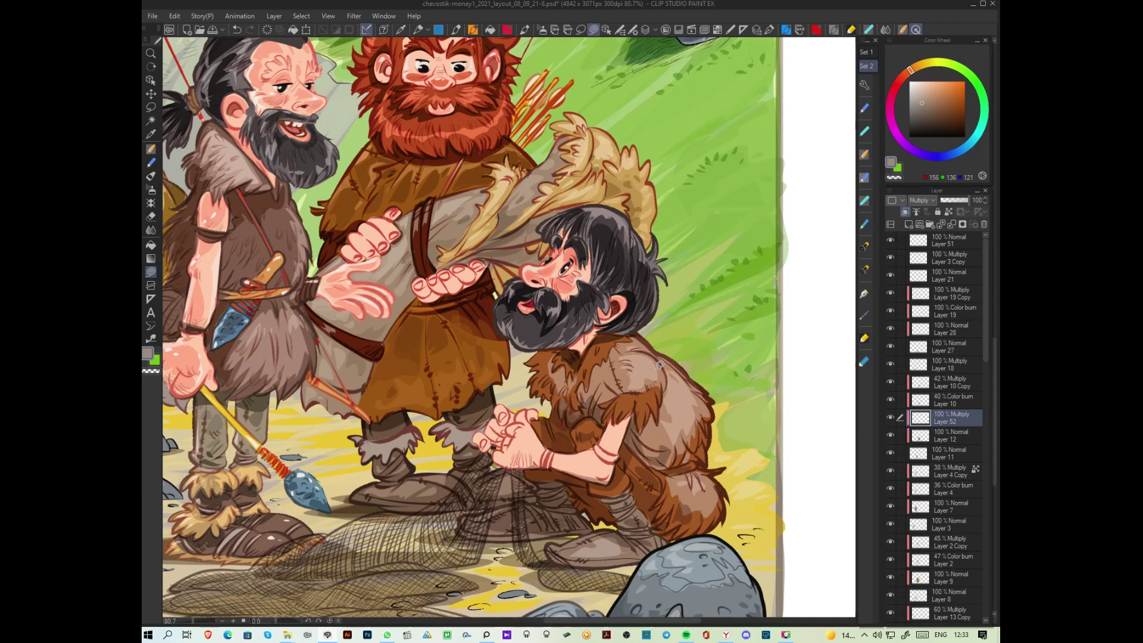
pyautogui.scroll(-4, 704, 442)
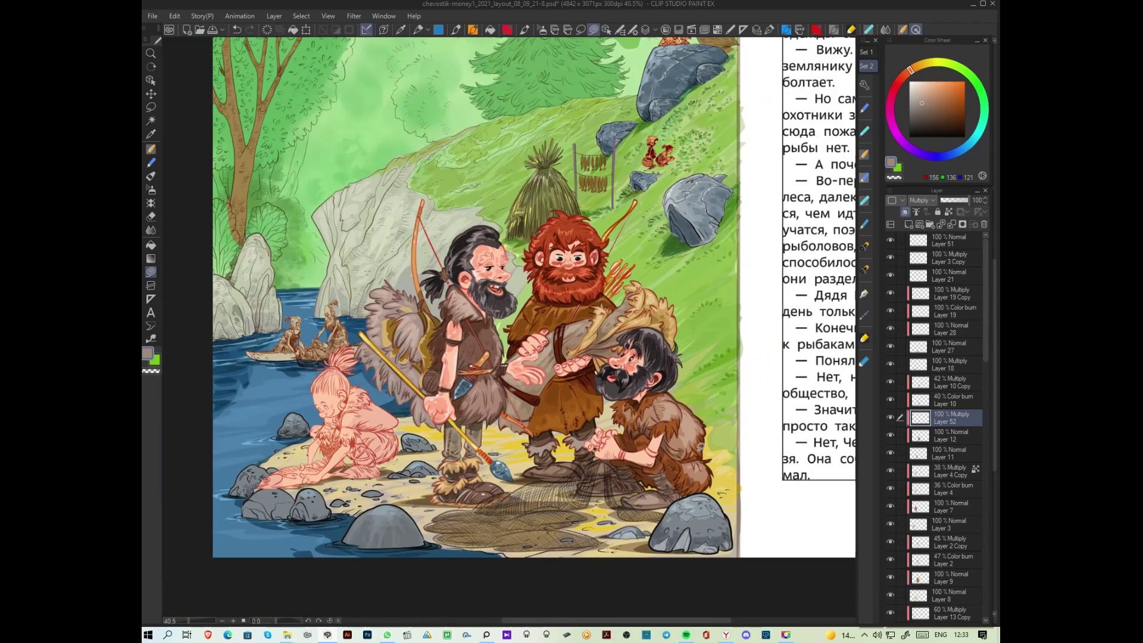
pyautogui.scroll(1, 701, 446)
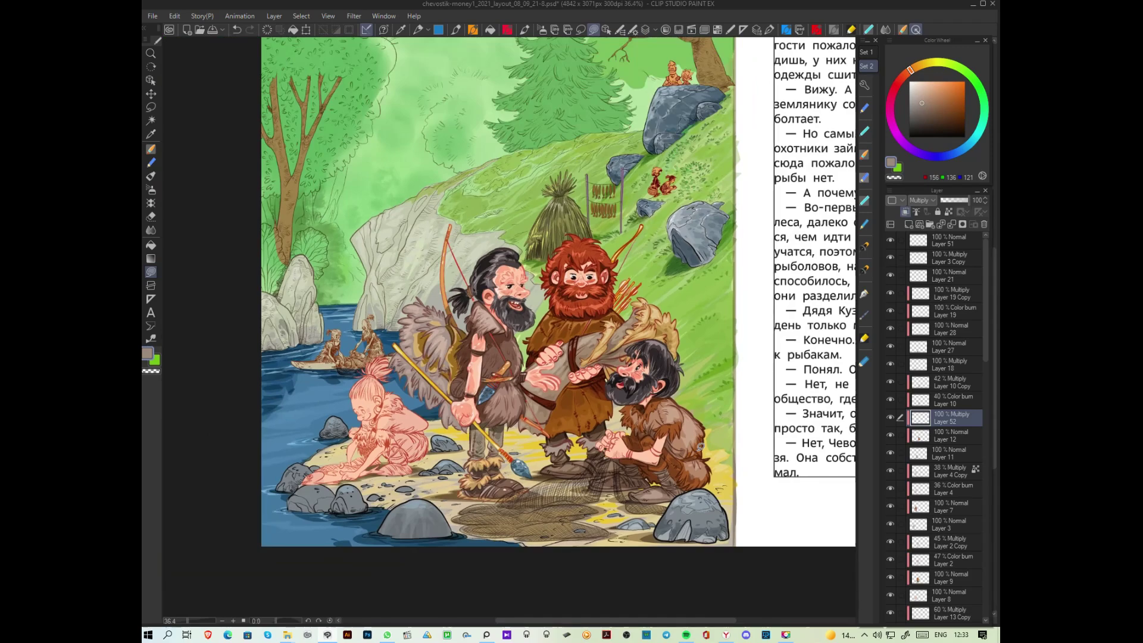
pyautogui.scroll(-1, 700, 447)
pyautogui.scroll(2, 701, 446)
pyautogui.scroll(2, 701, 447)
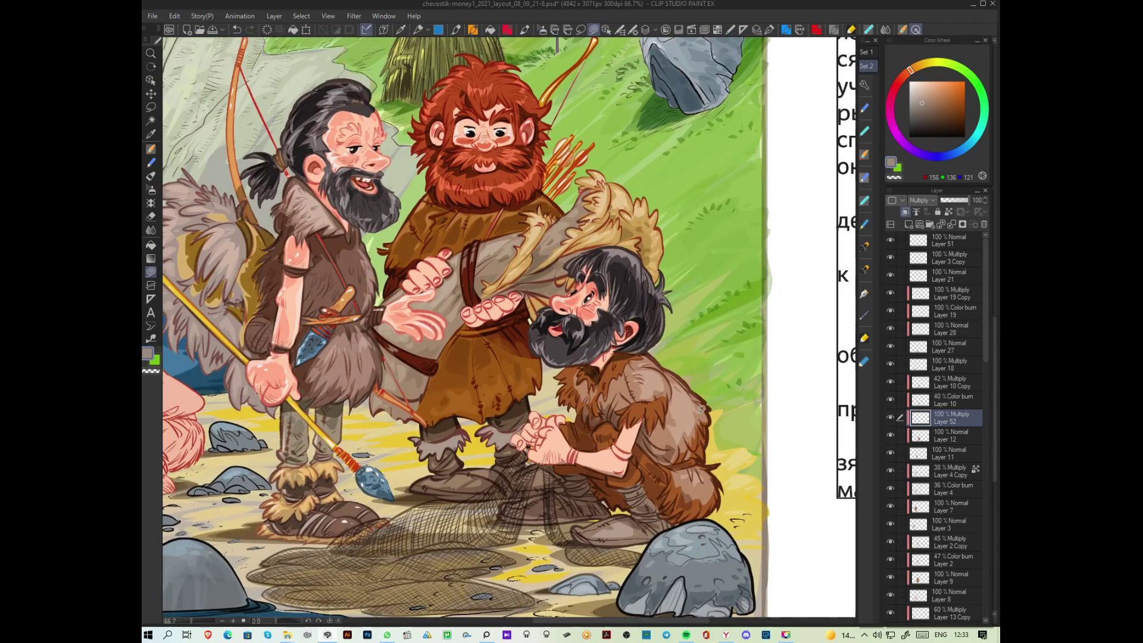
pyautogui.scroll(-3, 701, 446)
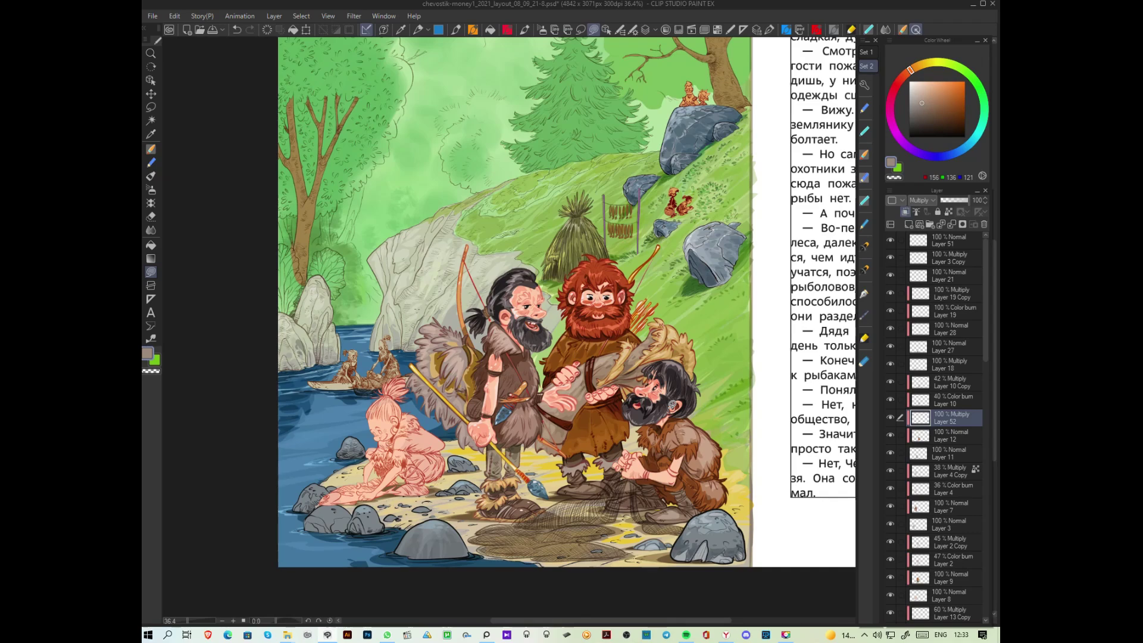
pyautogui.scroll(2, 671, 405)
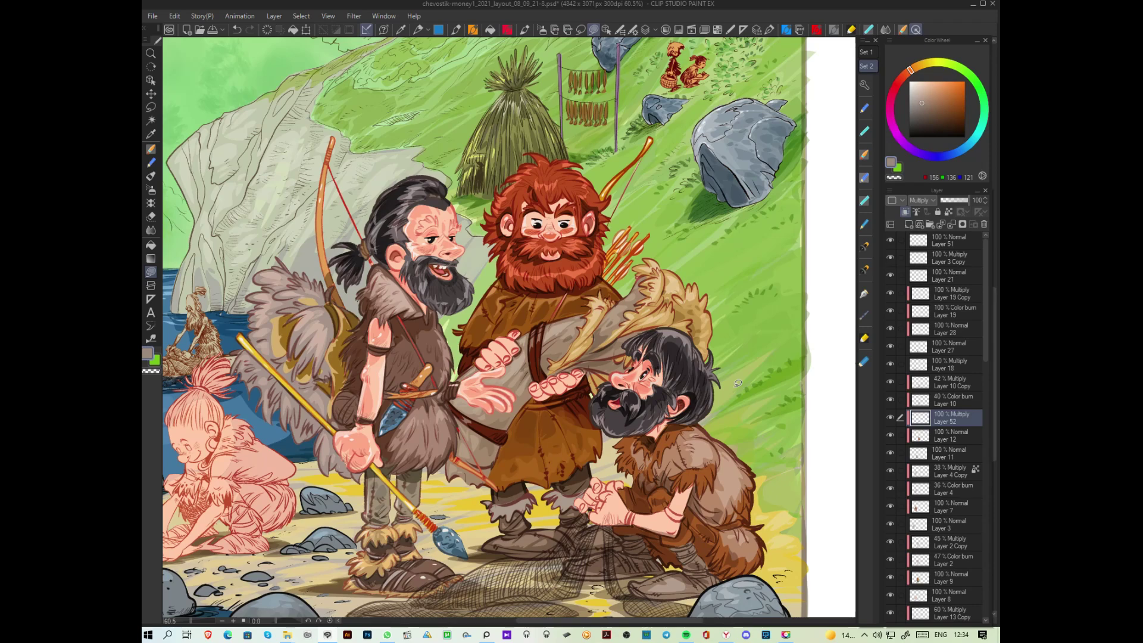
pyautogui.scroll(1, 737, 383)
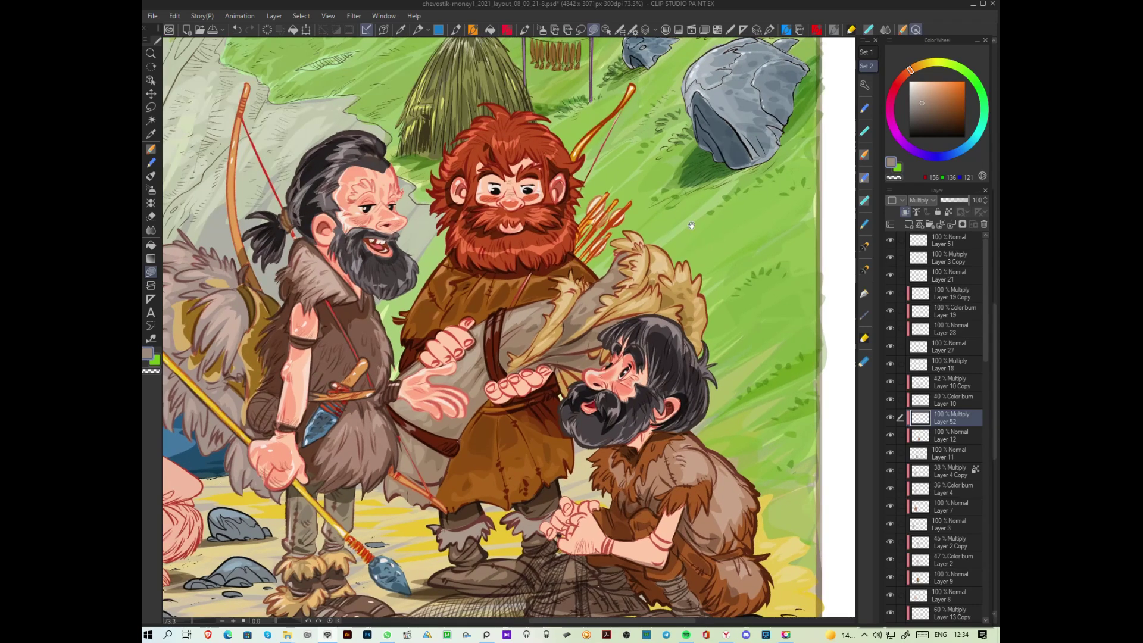
pyautogui.moveTo(691, 225); pyautogui.dragTo(656, 425)
pyautogui.scroll(2, 655, 417)
pyautogui.moveTo(698, 220); pyautogui.dragTo(672, 369)
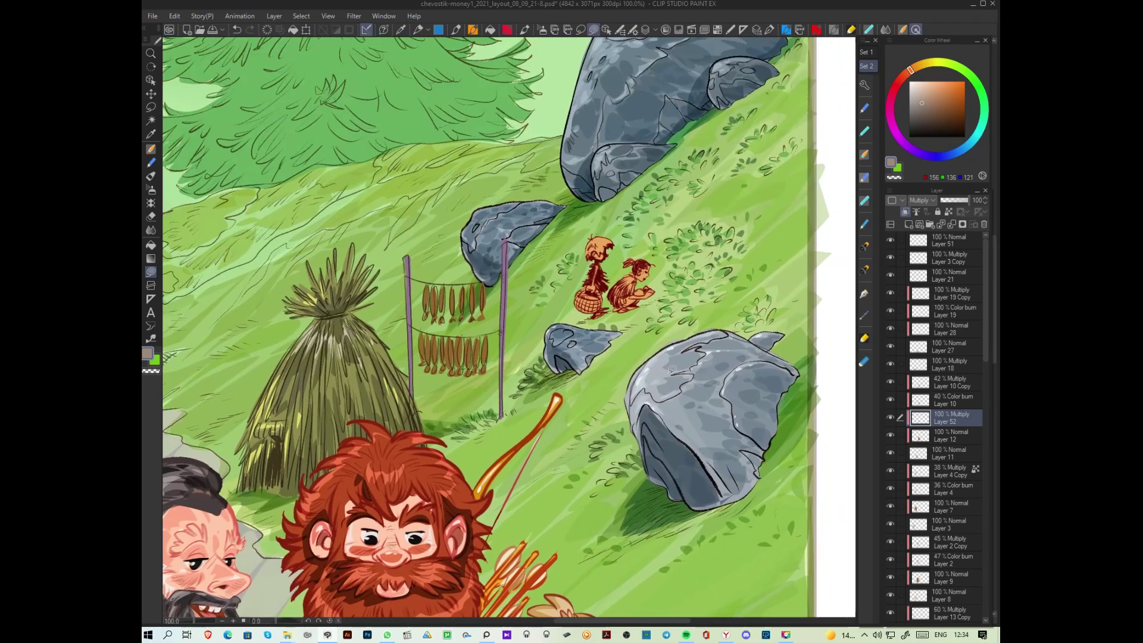
# Step: Pick red-orange and fill the crouching girl's face on the children's layer
pyautogui.scroll(3, 672, 369)
pyautogui.moveTo(910, 70); pyautogui.dragTo(902, 78)
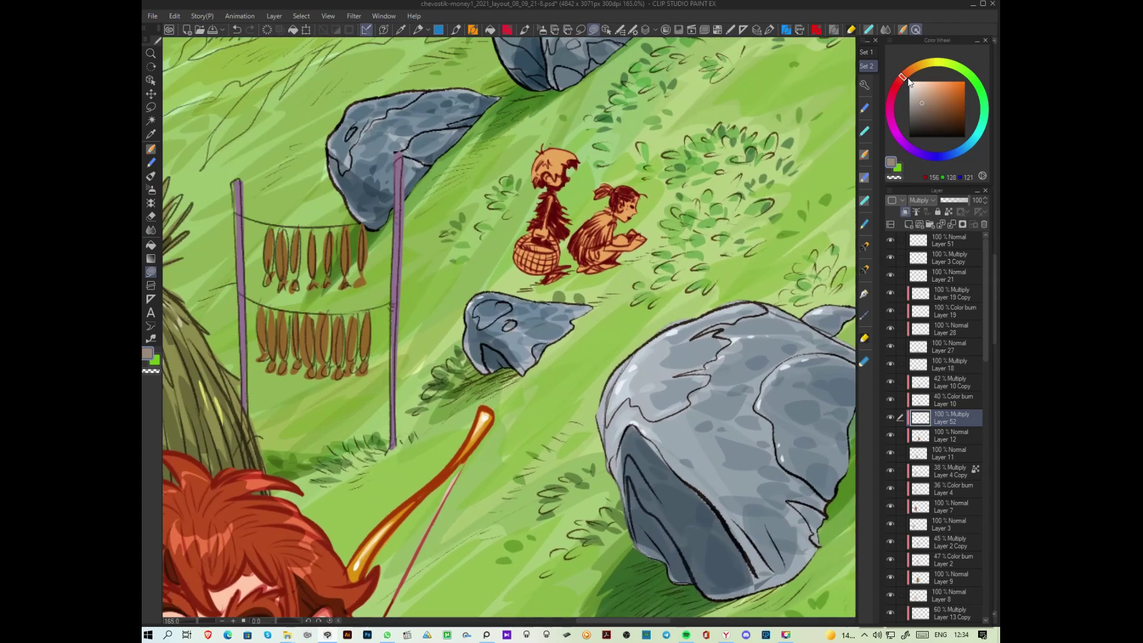
pyautogui.click(960, 85)
pyautogui.keyDown('ctrl'); pyautogui.keyDown('shift'); pyautogui.click(629, 207); pyautogui.keyUp('shift'); pyautogui.keyUp('ctrl')
pyautogui.moveTo(621, 200); pyautogui.dragTo(641, 202)
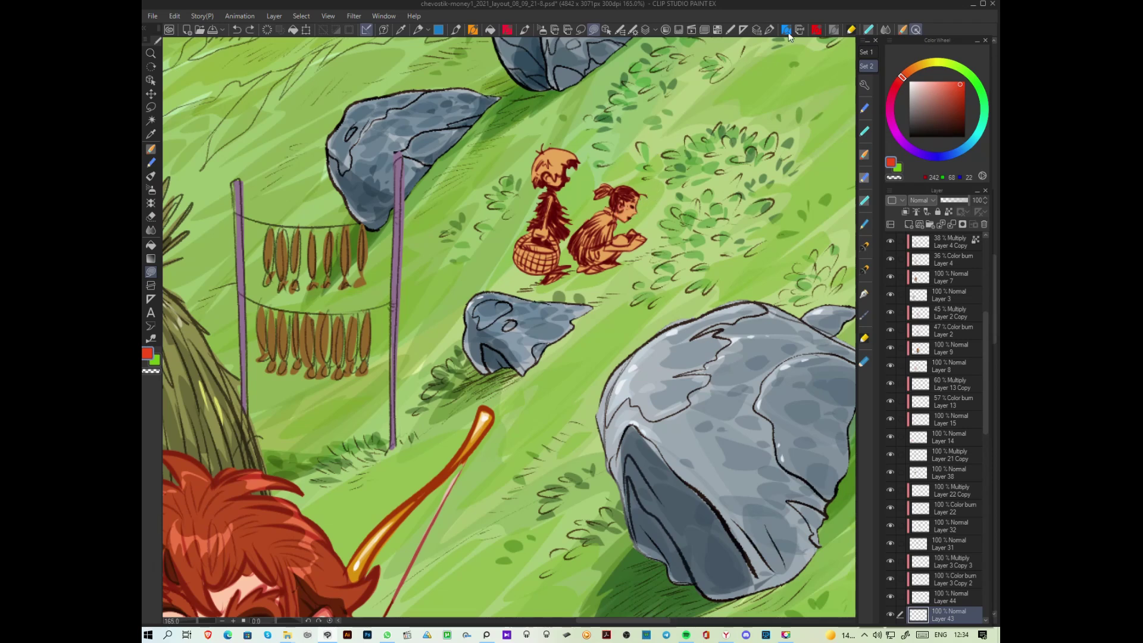
# Step: Choose peach from the Color Set and fill the children's faces, arms, hands and legs
pyautogui.click(717, 30)
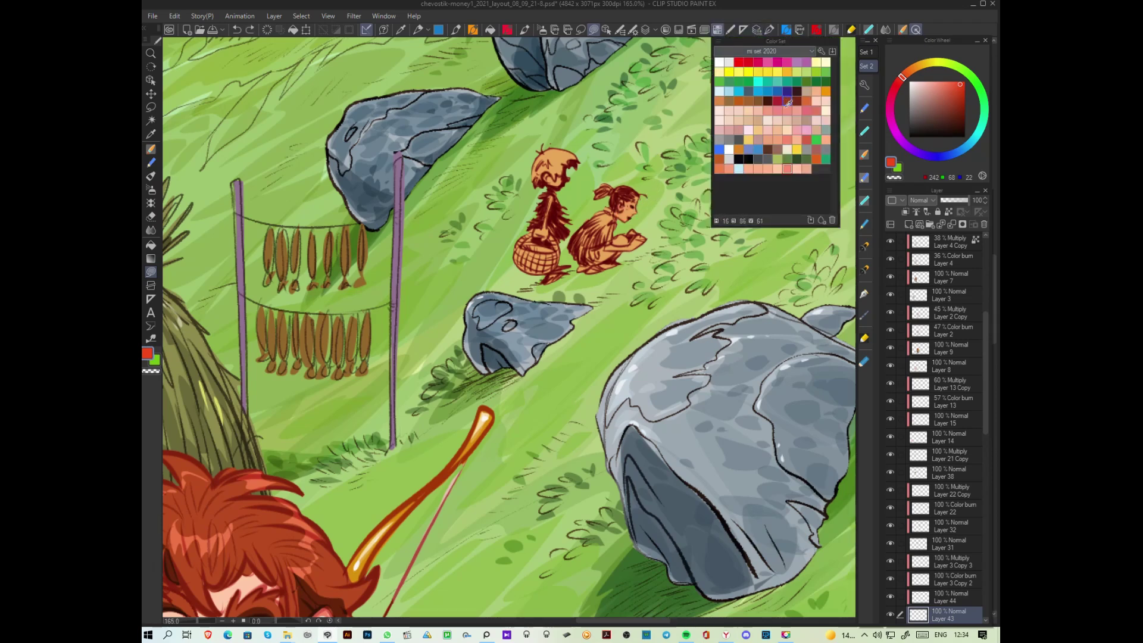
pyautogui.click(778, 168)
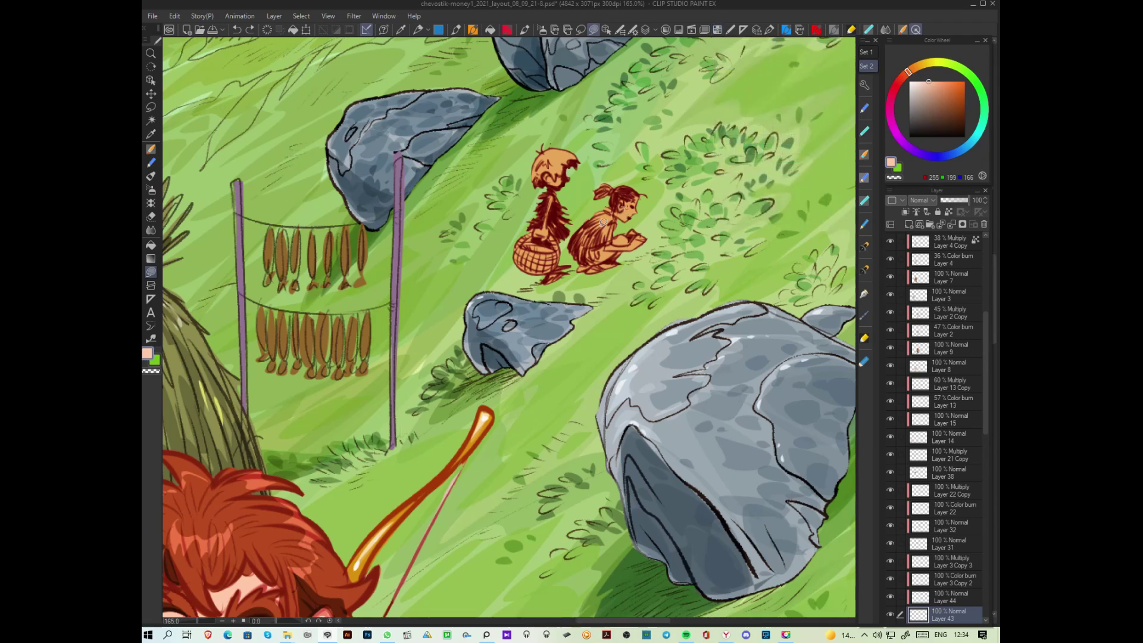
pyautogui.click(947, 596)
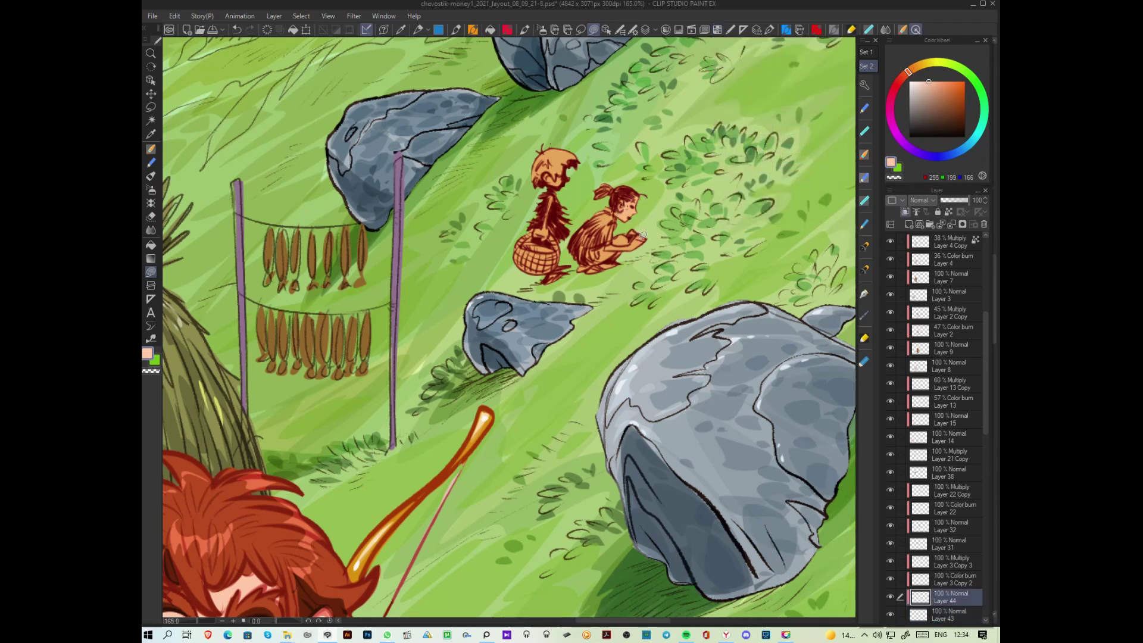
pyautogui.moveTo(616, 232); pyautogui.dragTo(642, 236)
pyautogui.moveTo(571, 162)
pyautogui.mouseDown()
pyautogui.moveTo(541, 226)
pyautogui.moveTo(551, 228)
pyautogui.mouseUp()
pyautogui.moveTo(611, 248)
pyautogui.mouseDown()
pyautogui.moveTo(639, 236)
pyautogui.moveTo(618, 242)
pyautogui.mouseUp()
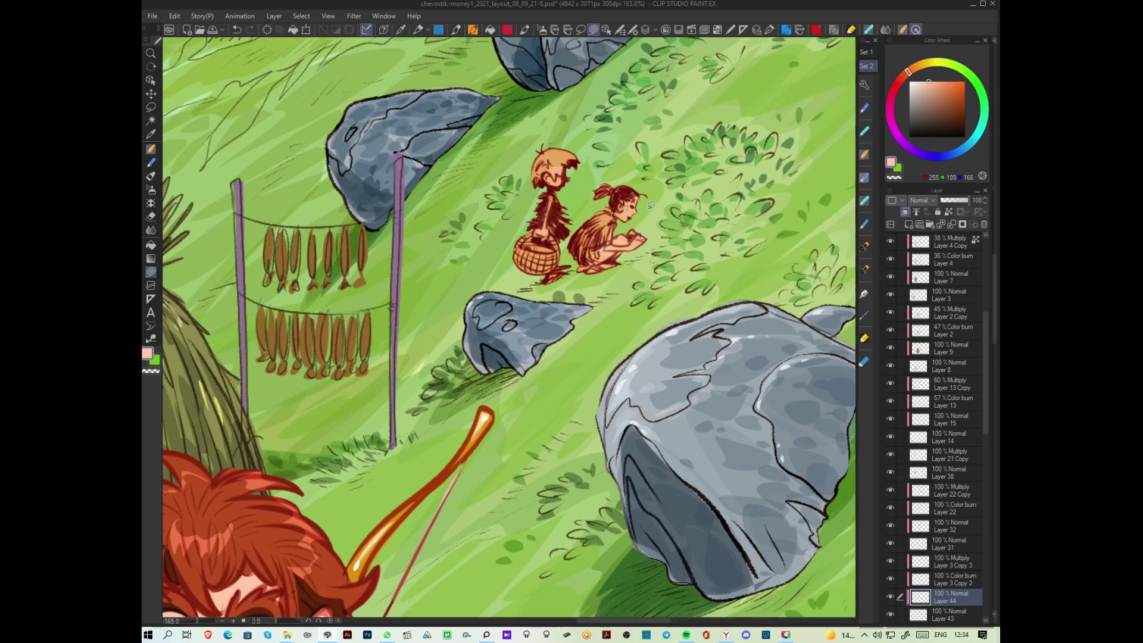
# Step: Sample the girl's brown-orange and undo test strokes on the girl and boy
pyautogui.keyDown('alt'); pyautogui.click(609, 205); pyautogui.keyUp('alt')
pyautogui.hotkey('ctrl', 'z')
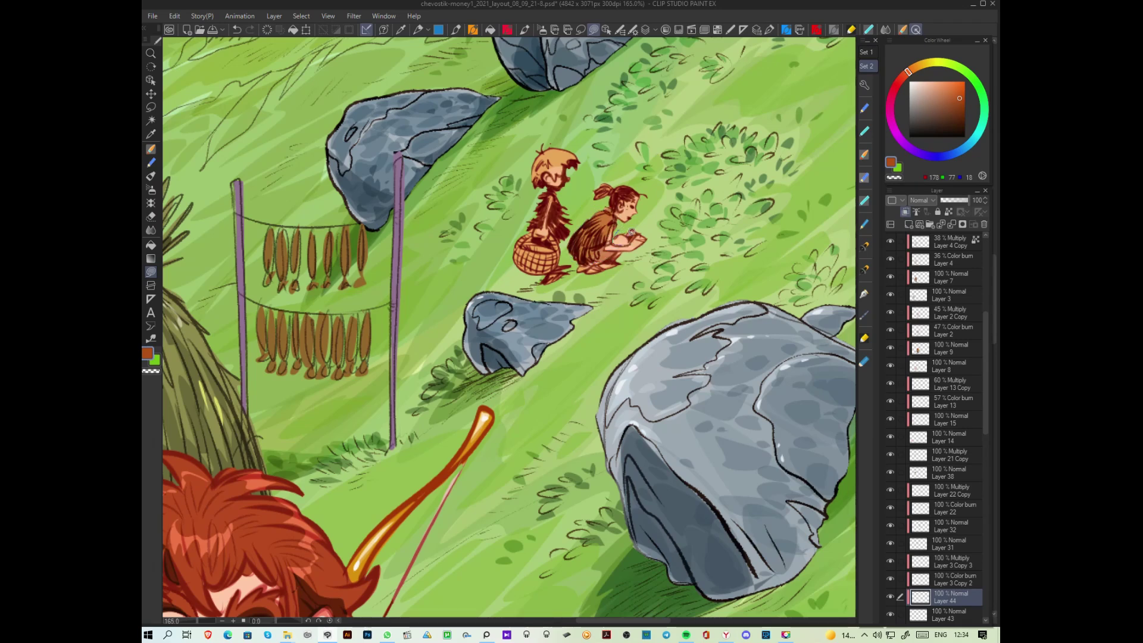
pyautogui.moveTo(566, 233); pyautogui.dragTo(556, 196)
pyautogui.hotkey('ctrl', 'z')
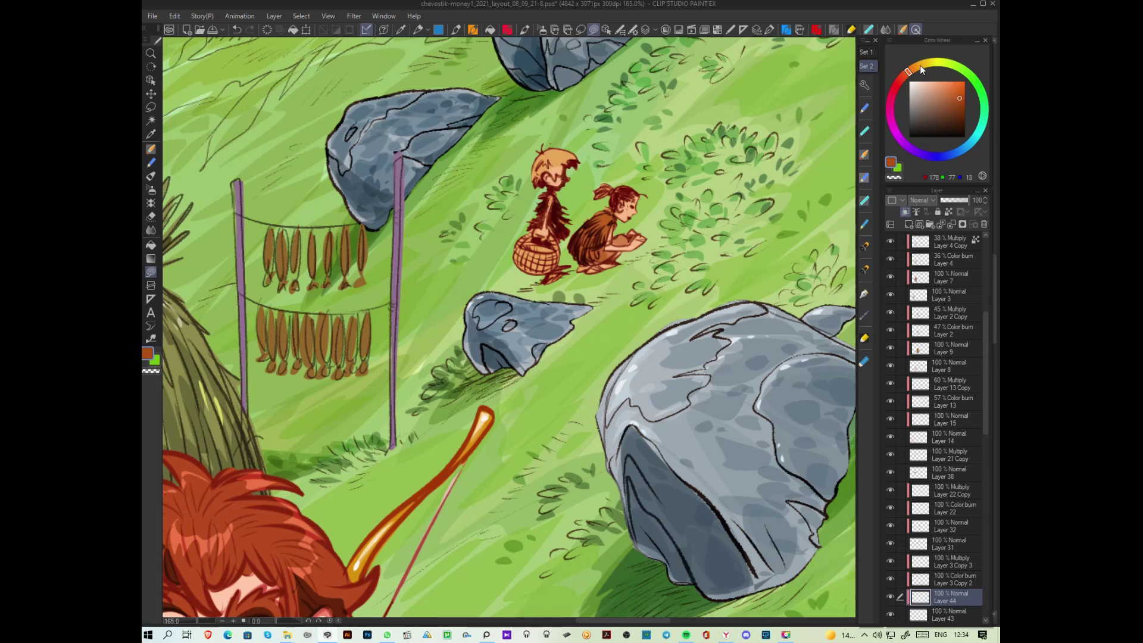
# Step: Fill the standing boy's hair bright orange and the basket saturated orange-red
pyautogui.click(921, 67)
pyautogui.click(958, 84)
pyautogui.moveTo(550, 145)
pyautogui.mouseDown()
pyautogui.moveTo(536, 180)
pyautogui.moveTo(565, 170)
pyautogui.moveTo(577, 157)
pyautogui.moveTo(568, 148)
pyautogui.mouseUp()
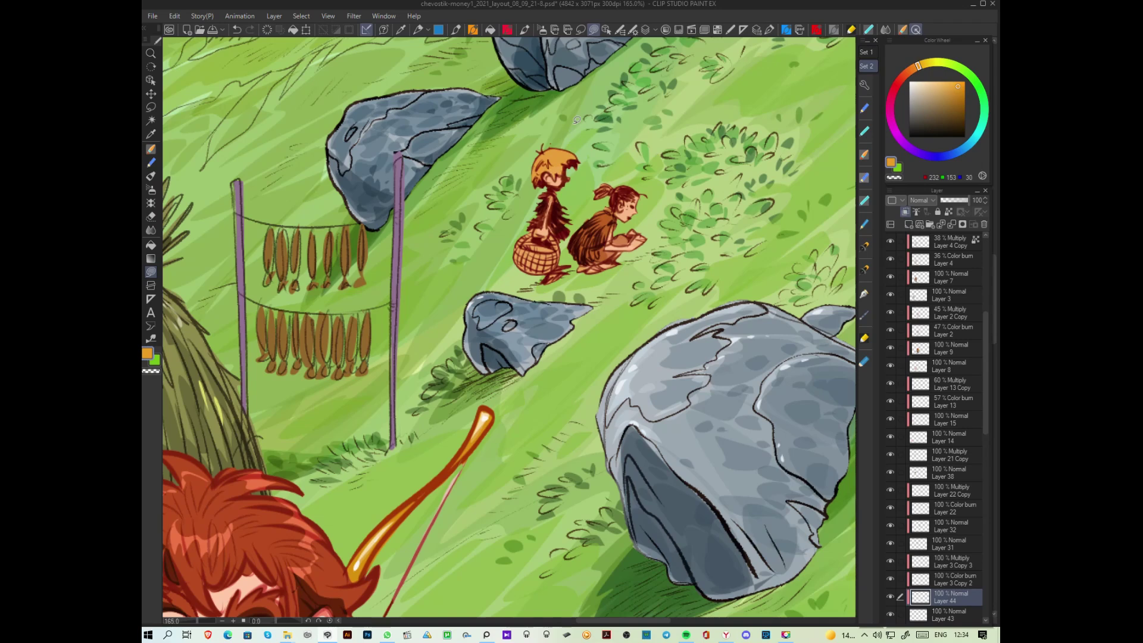
pyautogui.click(912, 70)
pyautogui.click(963, 87)
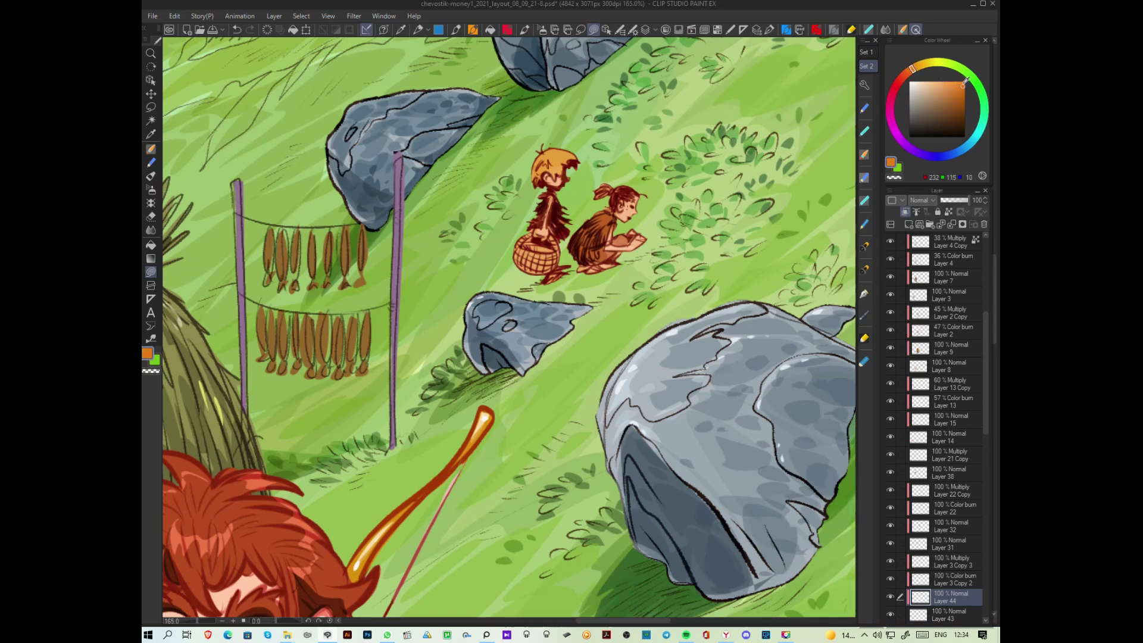
pyautogui.moveTo(549, 244)
pyautogui.mouseDown()
pyautogui.moveTo(531, 238)
pyautogui.moveTo(515, 263)
pyautogui.moveTo(557, 244)
pyautogui.moveTo(523, 256)
pyautogui.moveTo(546, 254)
pyautogui.mouseUp()
# Step: Fill the inside of the basket's rim with brown
pyautogui.click(937, 86)
pyautogui.keyDown('alt'); pyautogui.click(565, 233); pyautogui.keyUp('alt')
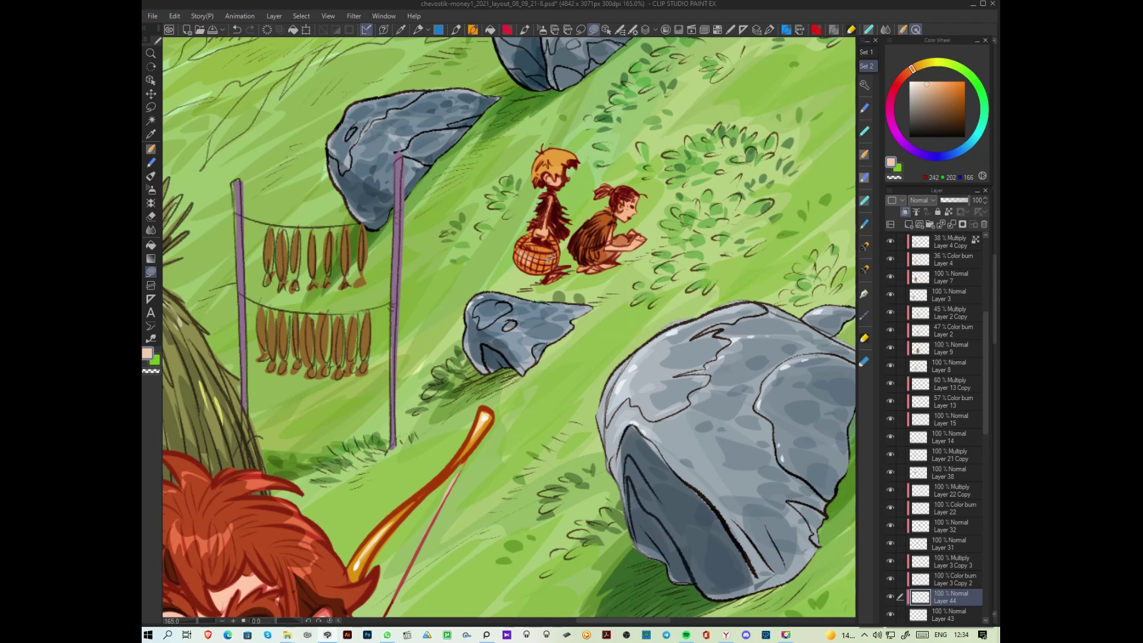
pyautogui.click(958, 108)
pyautogui.moveTo(551, 244)
pyautogui.mouseDown()
pyautogui.moveTo(528, 246)
pyautogui.moveTo(553, 251)
pyautogui.mouseUp()
pyautogui.scroll(-3, 572, 224)
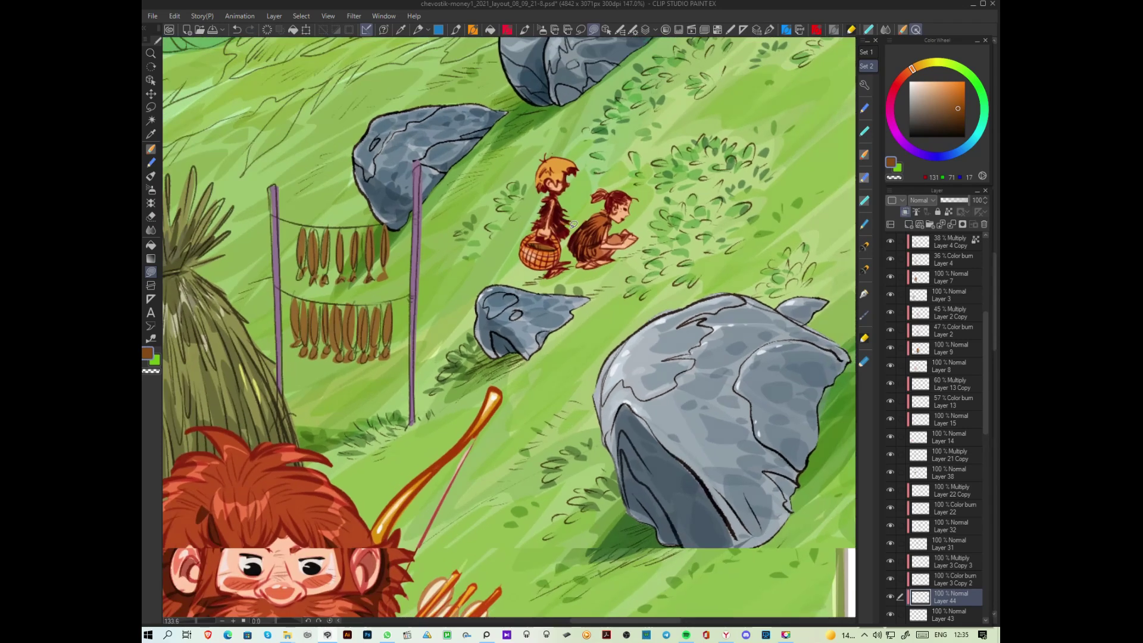
pyautogui.scroll(4, 573, 225)
# Step: Add a near-white highlight to the standing child's hair
pyautogui.click(911, 85)
pyautogui.press('F6')
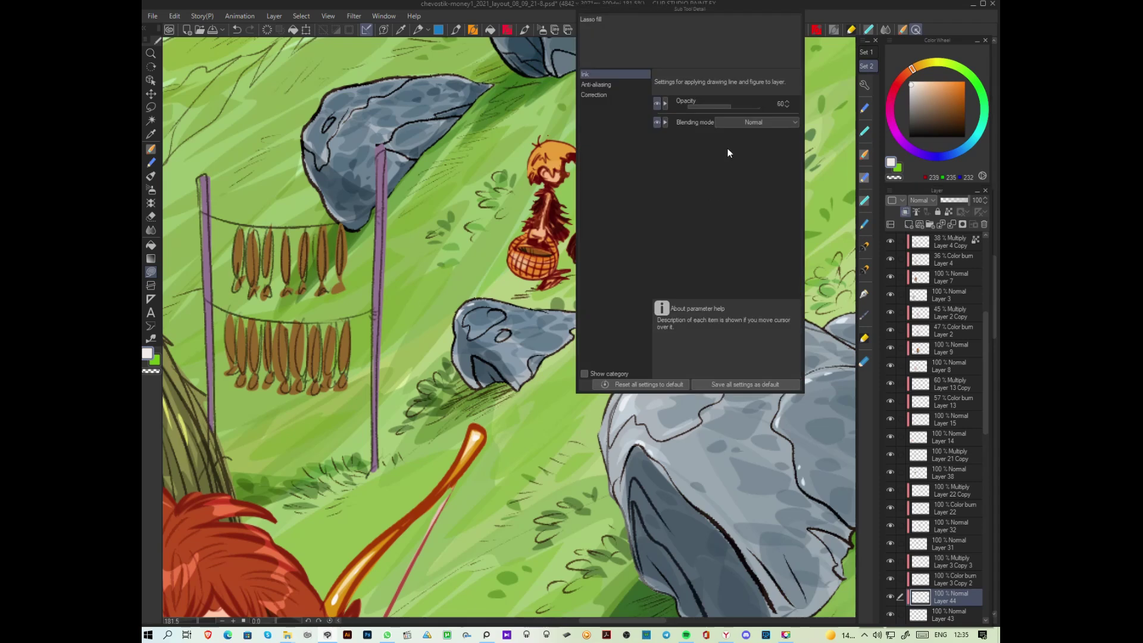
pyautogui.press('Escape')
pyautogui.moveTo(552, 141)
pyautogui.mouseDown()
pyautogui.moveTo(544, 153)
pyautogui.moveTo(548, 142)
pyautogui.mouseUp()
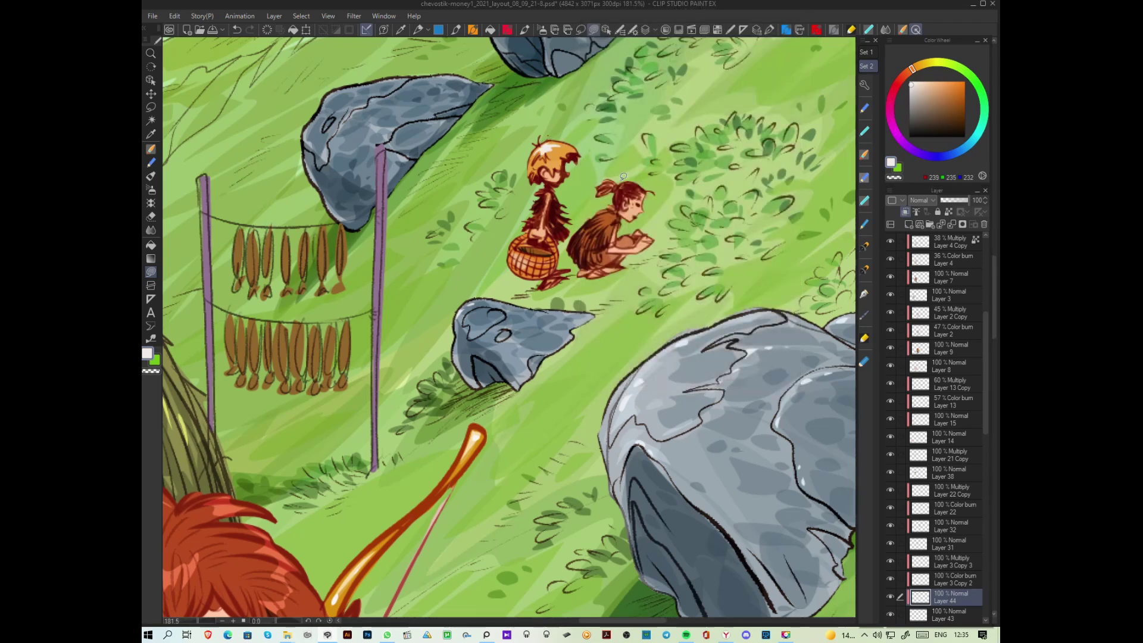
pyautogui.moveTo(600, 215); pyautogui.dragTo(606, 213)
pyautogui.scroll(-2, 594, 115)
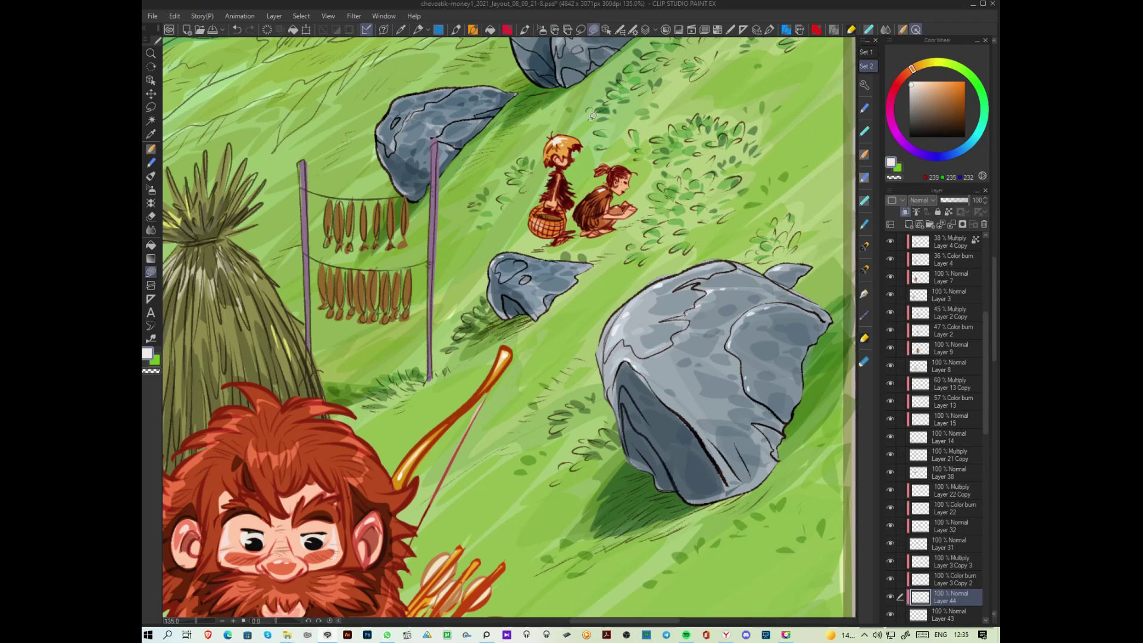
pyautogui.keyDown('alt'); pyautogui.click(704, 472); pyautogui.keyUp('alt')
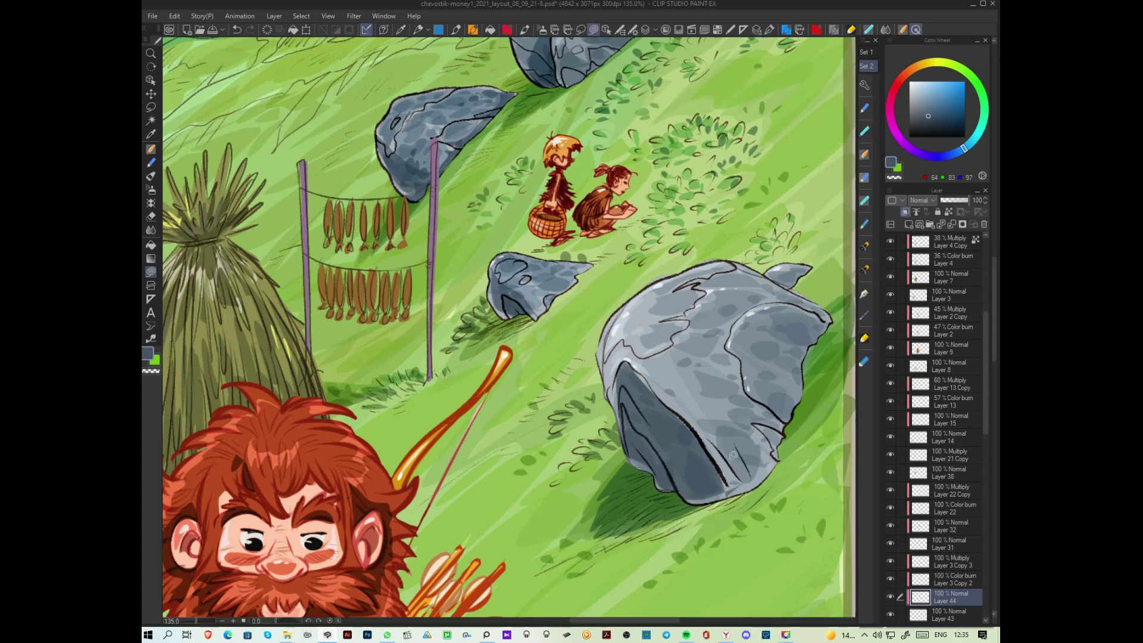
pyautogui.keyDown('ctrl'); pyautogui.keyDown('shift'); pyautogui.click(746, 466); pyautogui.keyUp('shift'); pyautogui.keyUp('ctrl')
pyautogui.moveTo(721, 476)
pyautogui.mouseDown()
pyautogui.moveTo(694, 501)
pyautogui.moveTo(730, 467)
pyautogui.moveTo(690, 496)
pyautogui.moveTo(704, 487)
pyautogui.moveTo(693, 464)
pyautogui.moveTo(661, 482)
pyautogui.moveTo(633, 452)
pyautogui.moveTo(652, 469)
pyautogui.mouseUp()
pyautogui.moveTo(722, 474); pyautogui.dragTo(715, 488)
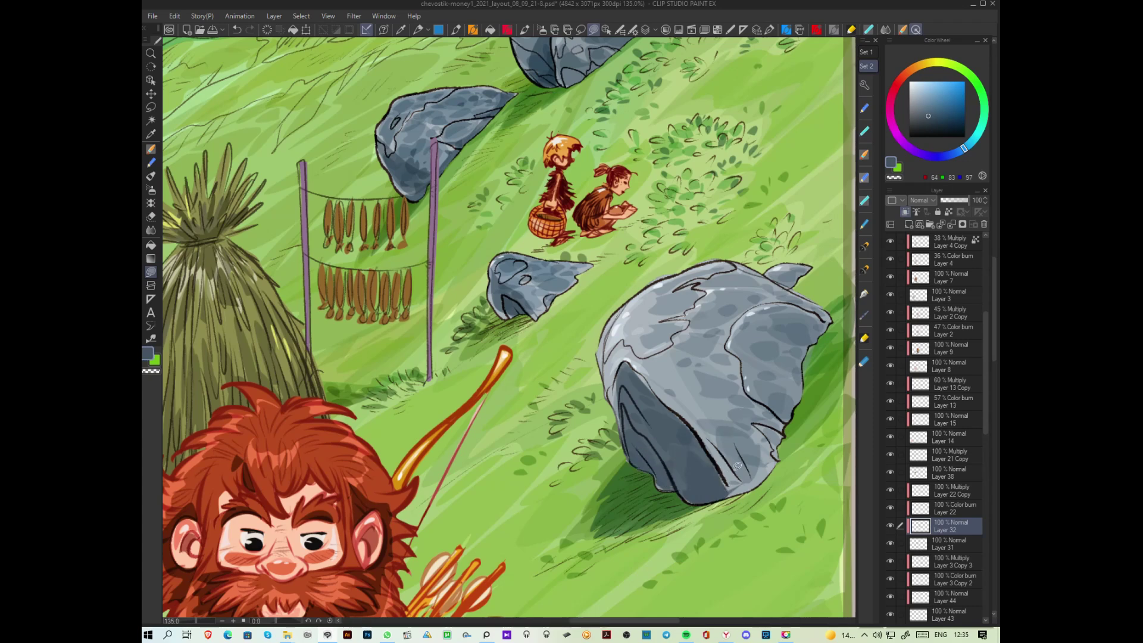
pyautogui.moveTo(502, 299); pyautogui.dragTo(518, 308)
pyautogui.moveTo(415, 185)
pyautogui.mouseDown()
pyautogui.moveTo(401, 189)
pyautogui.moveTo(412, 185)
pyautogui.mouseUp()
pyautogui.scroll(-5, 426, 163)
pyautogui.scroll(2, 426, 163)
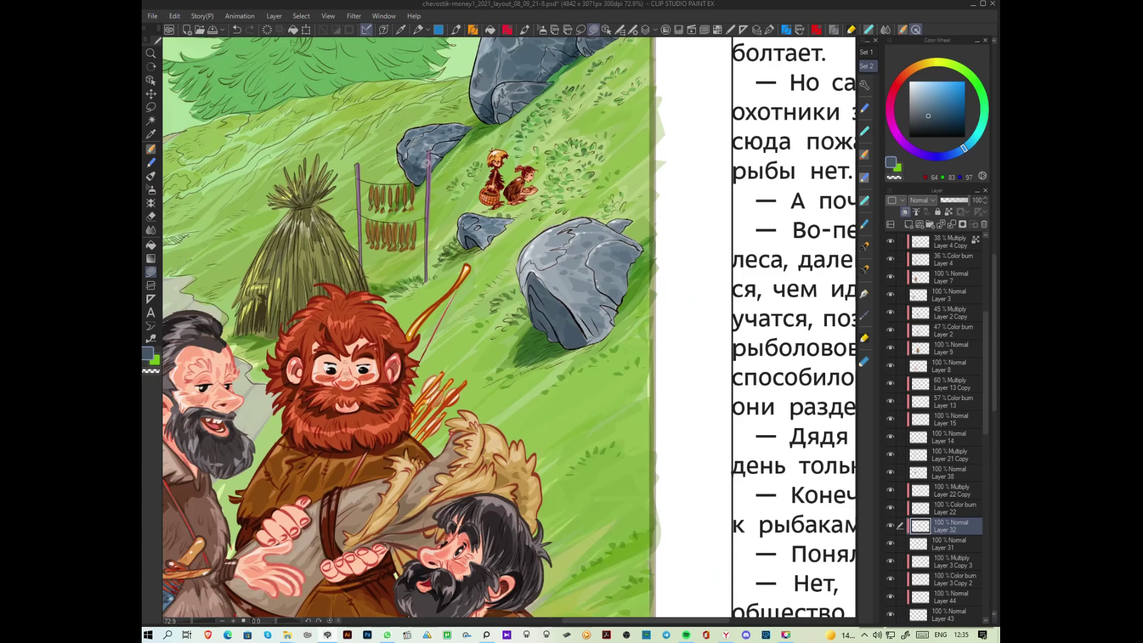
pyautogui.moveTo(589, 370); pyautogui.dragTo(735, 385)
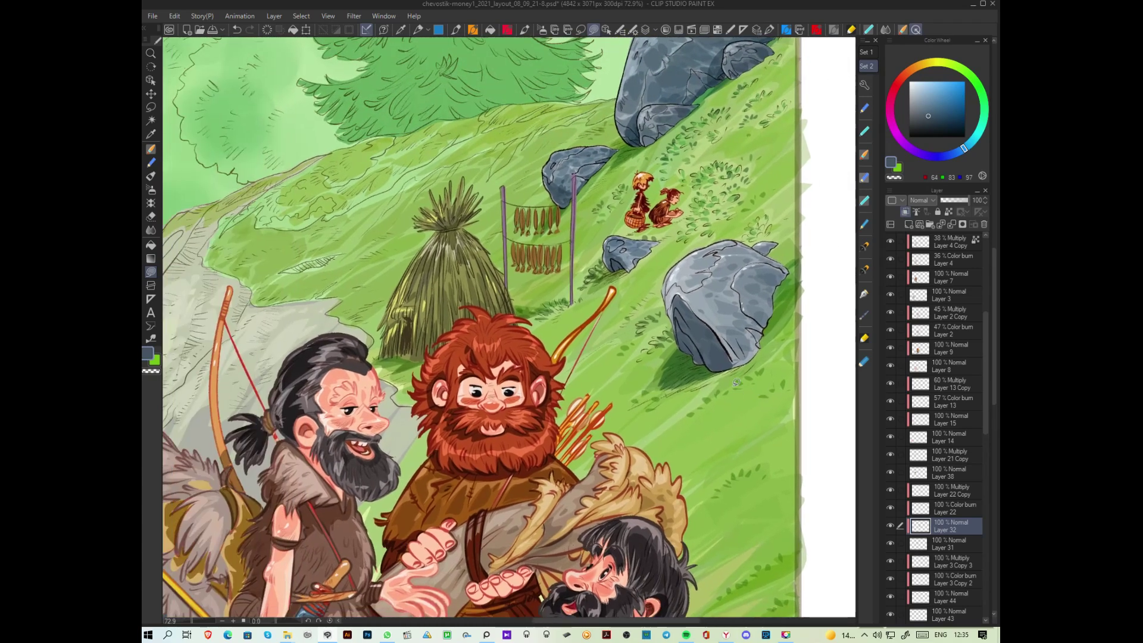
pyautogui.moveTo(568, 454); pyautogui.dragTo(667, 413)
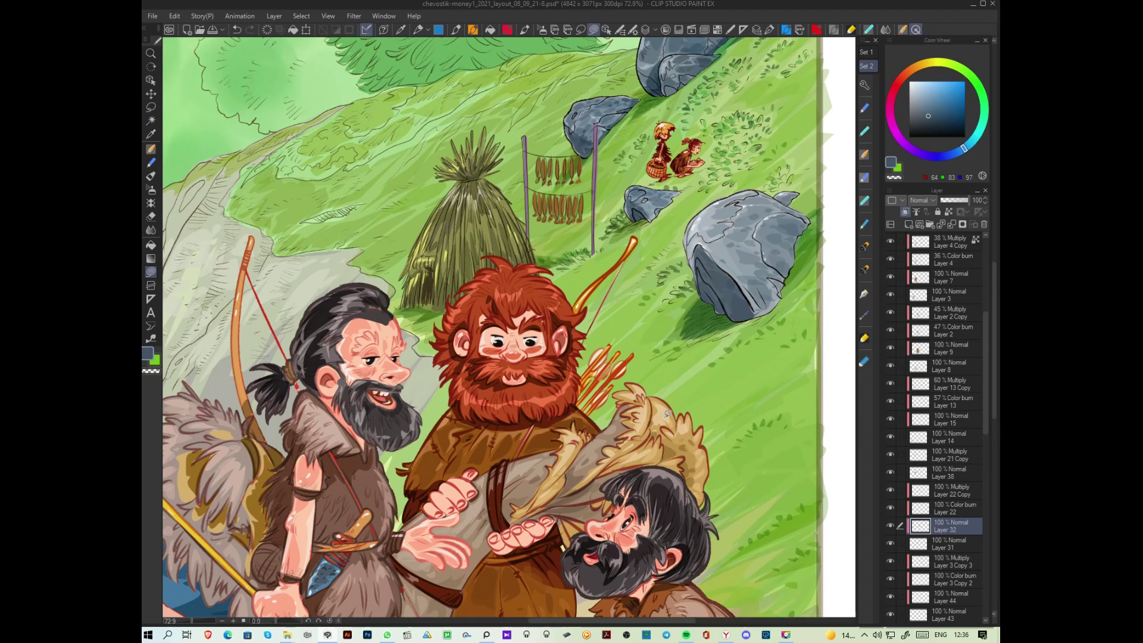
pyautogui.moveTo(914, 80); pyautogui.dragTo(903, 83)
# Step: Tint the near-white slightly green, zoom to the hillside rocks, and highlight a rock edge
pyautogui.moveTo(983, 98); pyautogui.dragTo(978, 85)
pyautogui.scroll(4, 686, 207)
pyautogui.moveTo(617, 171); pyautogui.dragTo(669, 367)
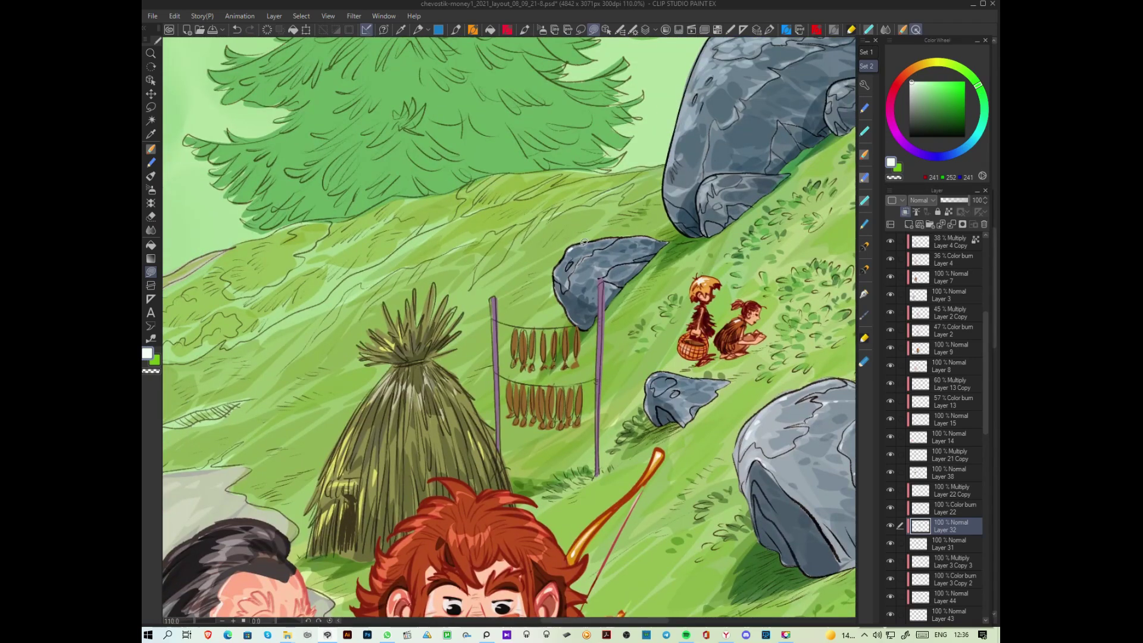
pyautogui.moveTo(697, 250); pyautogui.dragTo(600, 352)
pyautogui.keyDown('ctrl'); pyautogui.keyDown('shift'); pyautogui.click(613, 286); pyautogui.keyUp('shift'); pyautogui.keyUp('ctrl')
pyautogui.moveTo(614, 283); pyautogui.dragTo(606, 290)
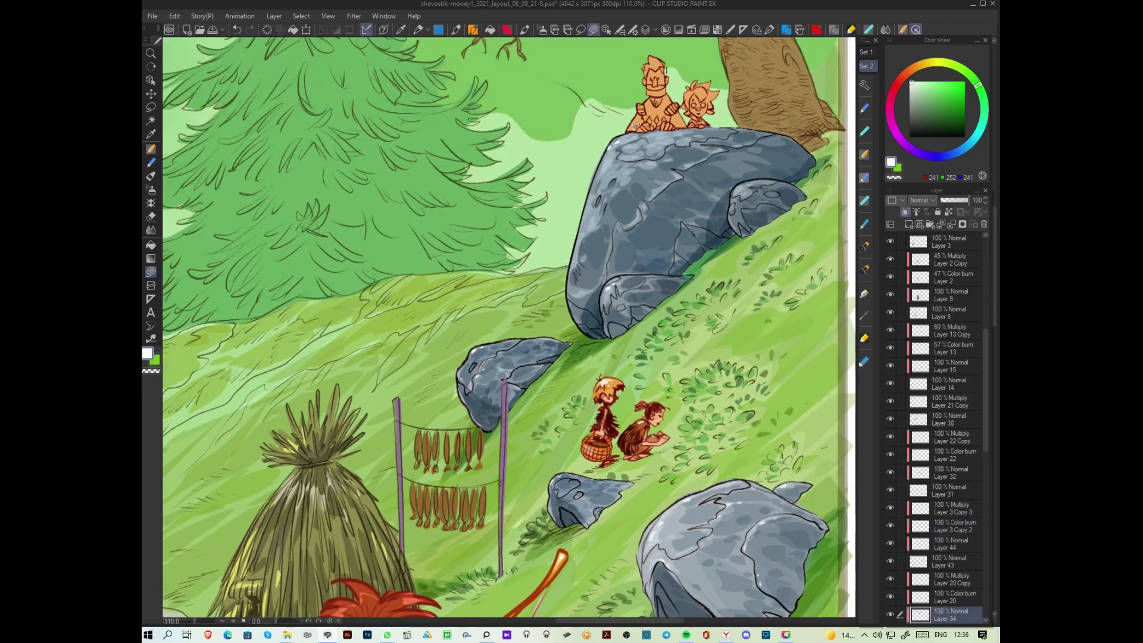
# Step: Fill more white highlights along the boulder's lower-left edge
pyautogui.scroll(-2, 762, 169)
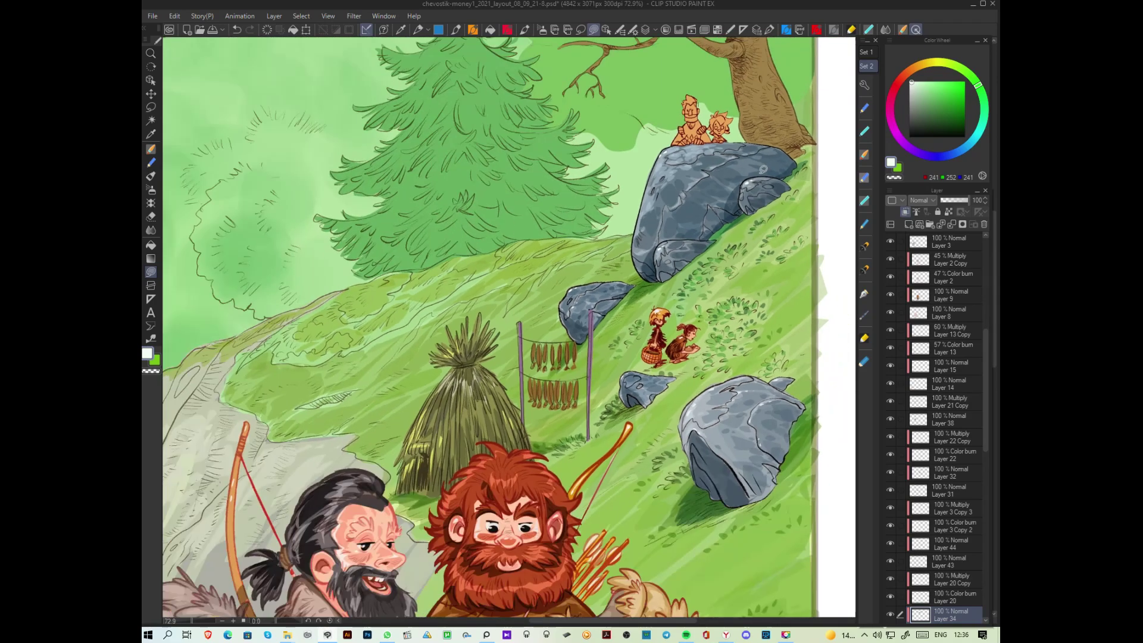
pyautogui.scroll(-1, 762, 169)
pyautogui.scroll(4, 763, 169)
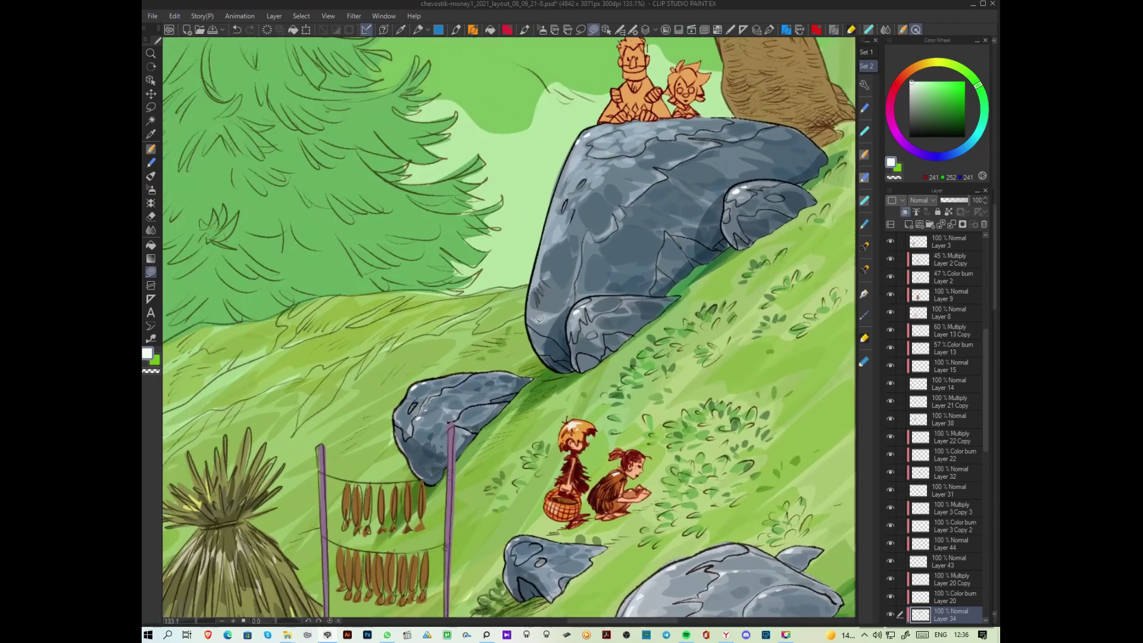
pyautogui.moveTo(539, 319)
pyautogui.mouseDown()
pyautogui.moveTo(553, 316)
pyautogui.moveTo(529, 312)
pyautogui.moveTo(535, 282)
pyautogui.mouseUp()
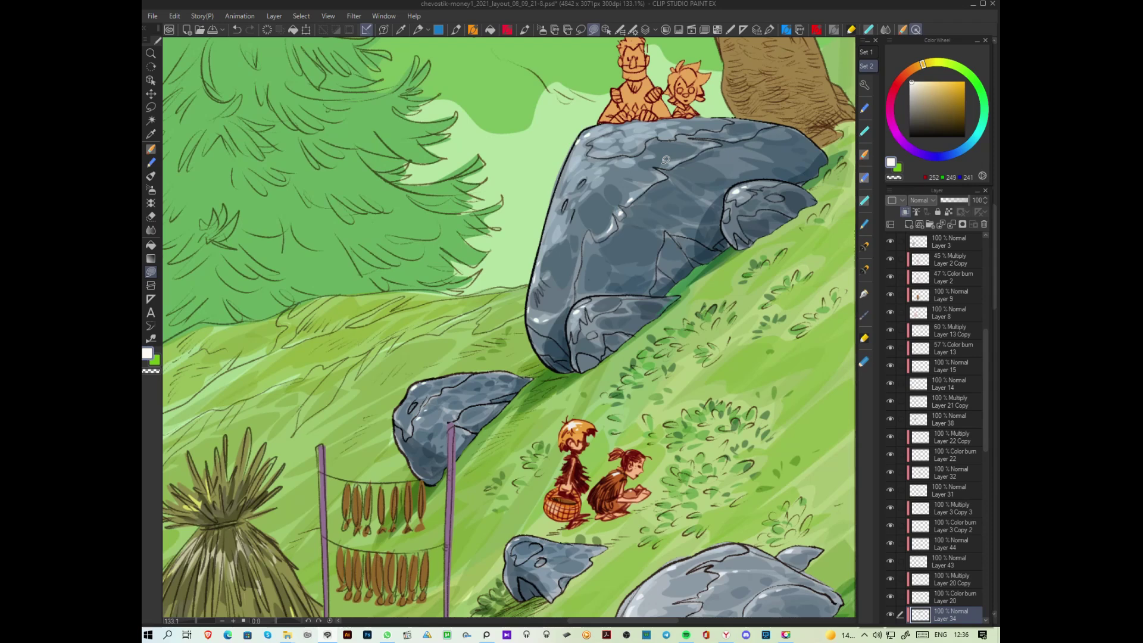
pyautogui.scroll(-4, 666, 159)
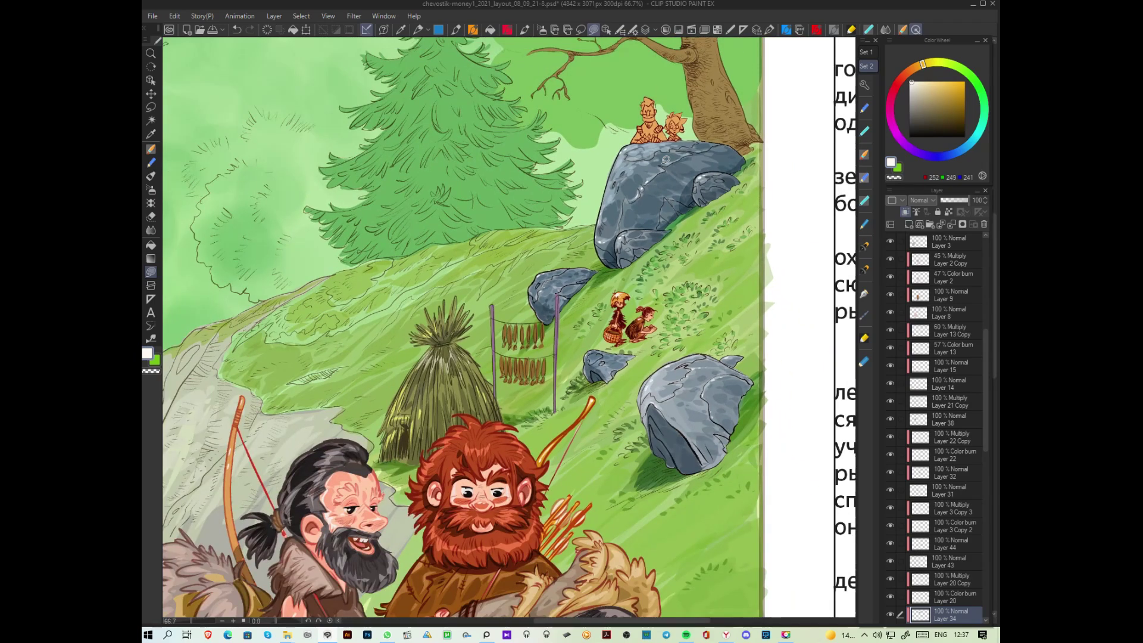
pyautogui.scroll(3, 665, 159)
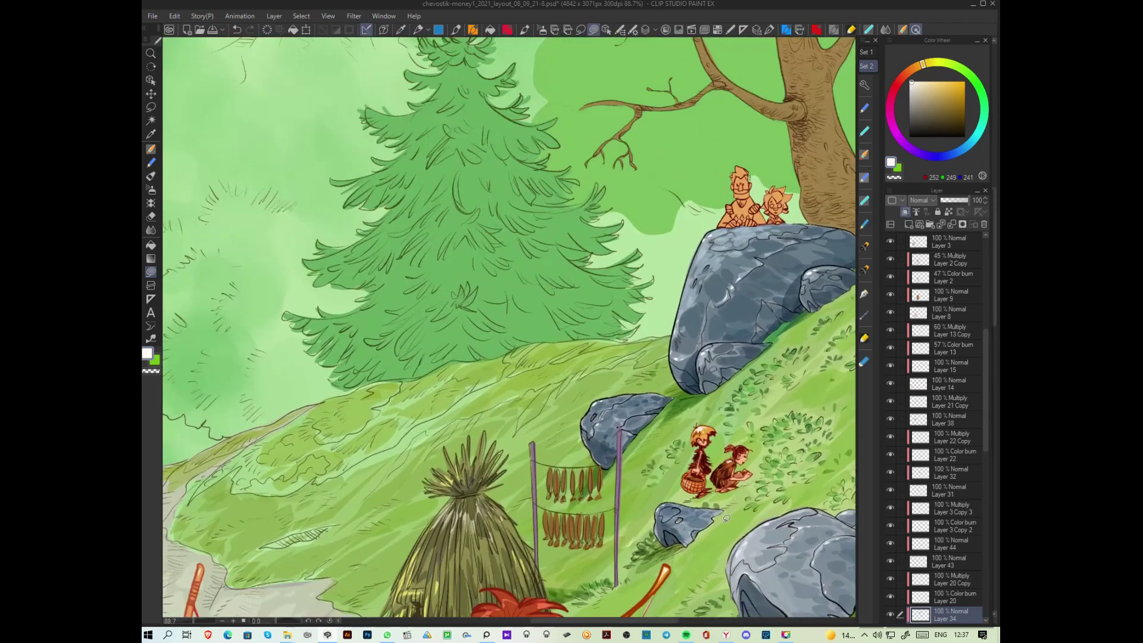
pyautogui.moveTo(560, 370); pyautogui.dragTo(678, 548)
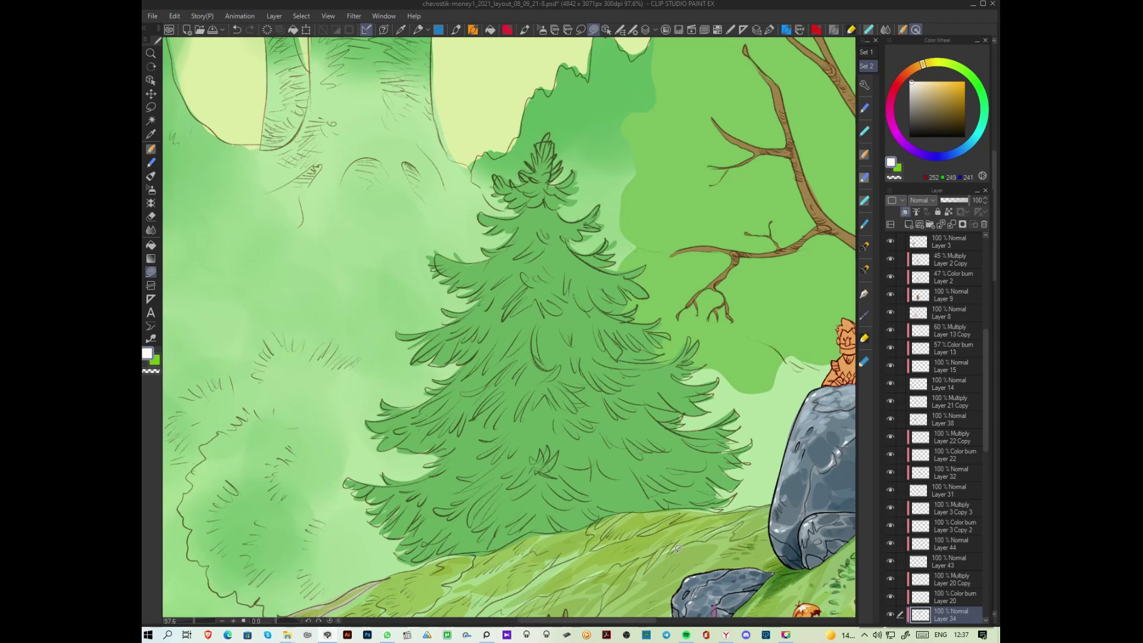
# Step: Sample the forest green on Layer 40 and fill the pale gap beside the fir treetop
pyautogui.keyDown('alt'); pyautogui.click(529, 118); pyautogui.keyUp('alt')
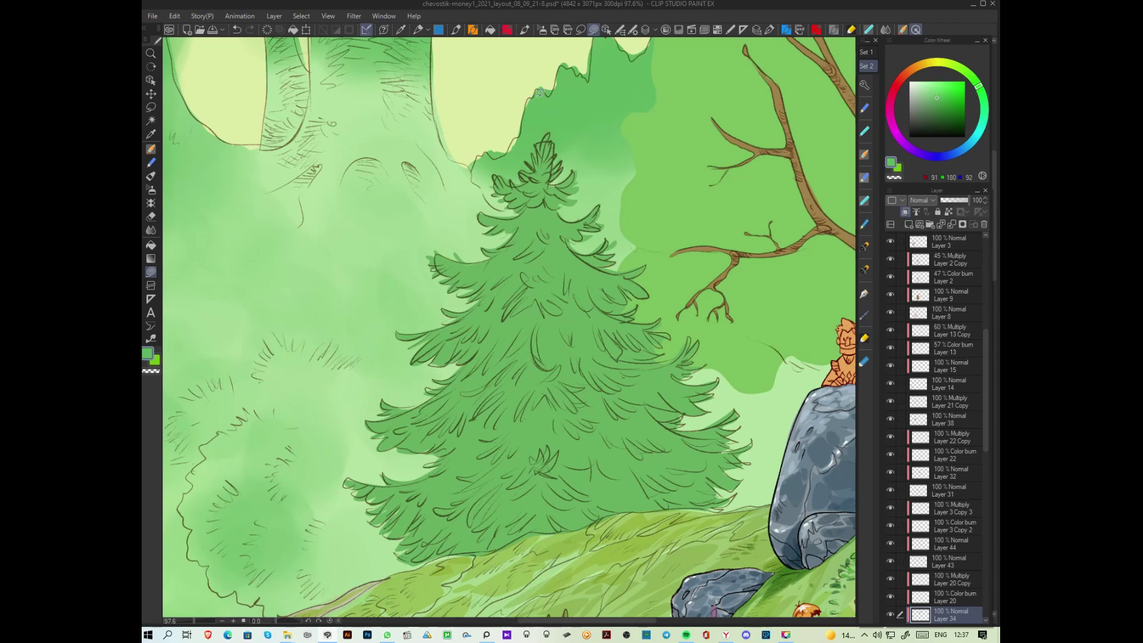
pyautogui.keyDown('ctrl'); pyautogui.keyDown('shift'); pyautogui.click(534, 117); pyautogui.keyUp('shift'); pyautogui.keyUp('ctrl')
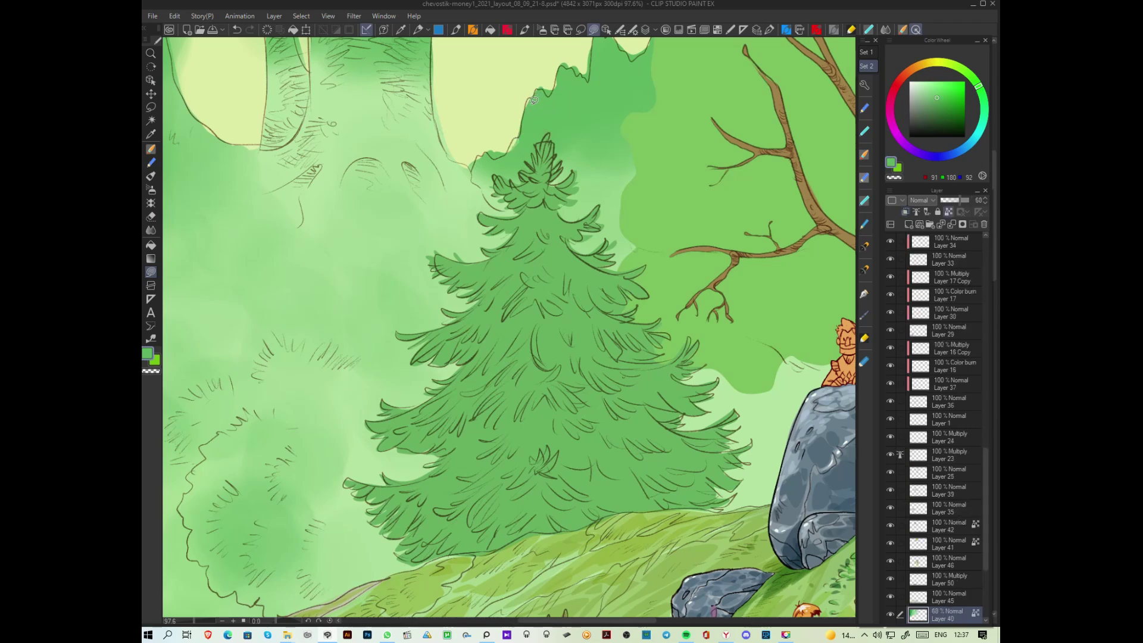
pyautogui.keyDown('alt'); pyautogui.click(533, 127); pyautogui.keyUp('alt')
pyautogui.press('F5')
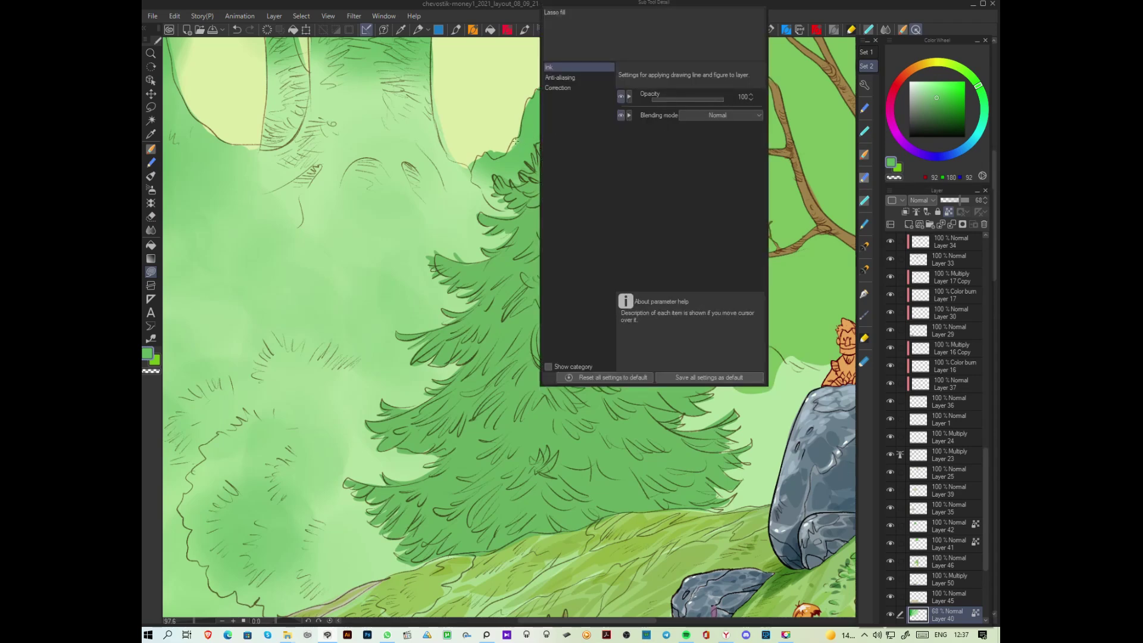
pyautogui.hotkey('ctrl', 'shift', 'u')
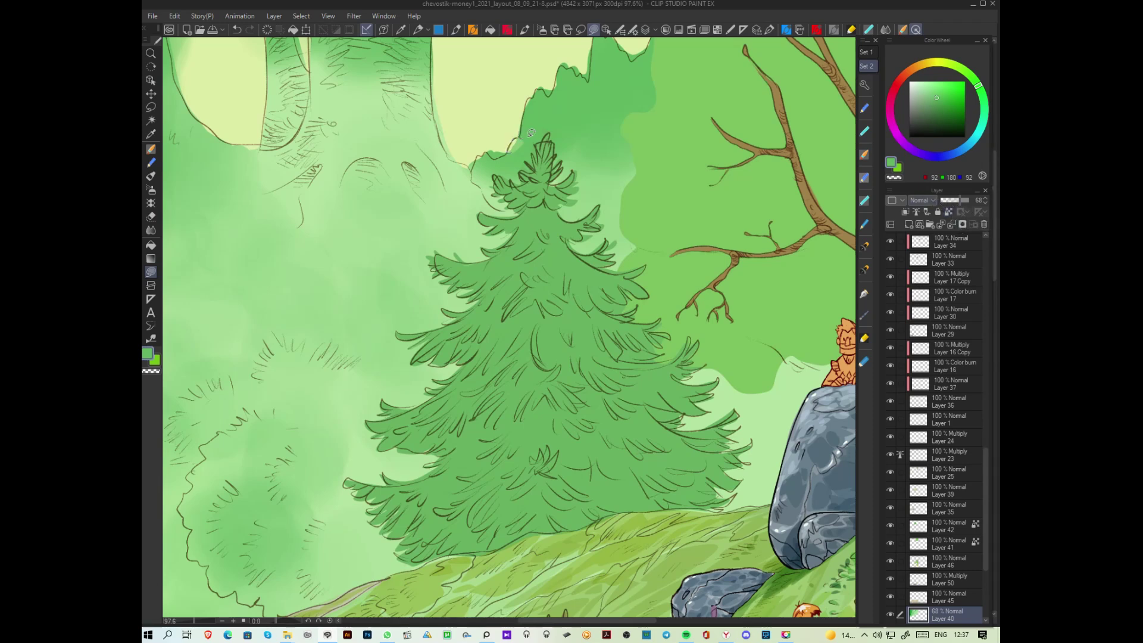
pyautogui.moveTo(529, 137)
pyautogui.mouseDown()
pyautogui.moveTo(510, 147)
pyautogui.moveTo(547, 129)
pyautogui.moveTo(520, 138)
pyautogui.moveTo(513, 155)
pyautogui.moveTo(537, 132)
pyautogui.mouseUp()
pyautogui.keyDown('alt'); pyautogui.click(557, 124); pyautogui.keyUp('alt')
# Step: Undo two stray strokes near the treetop
pyautogui.scroll(2, 546, 131)
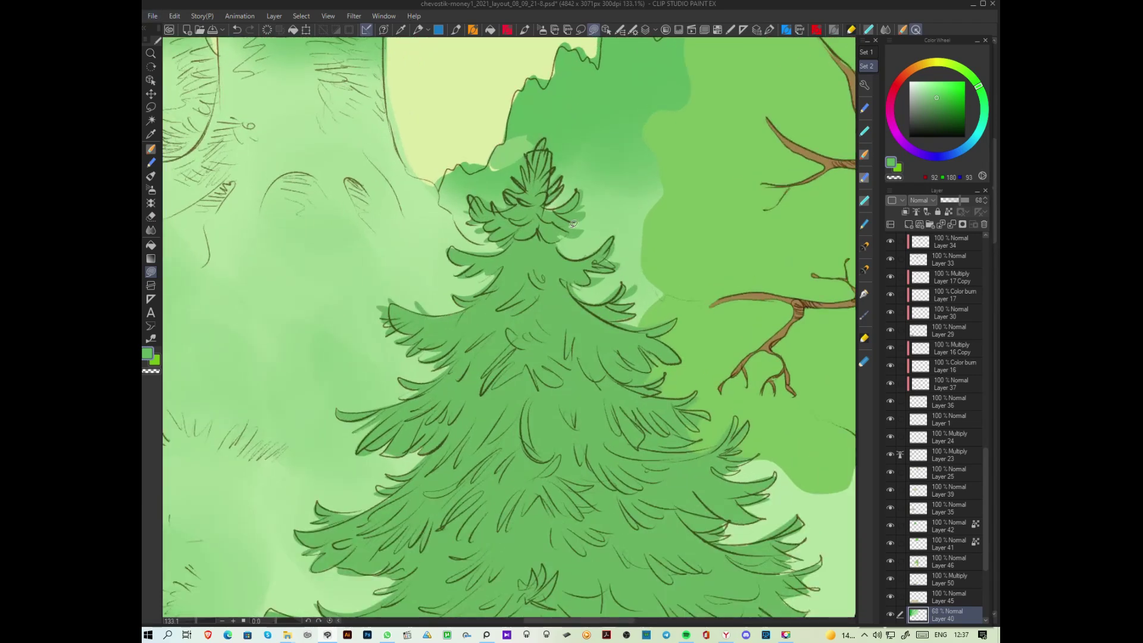
pyautogui.scroll(-4, 573, 224)
pyautogui.scroll(3, 584, 221)
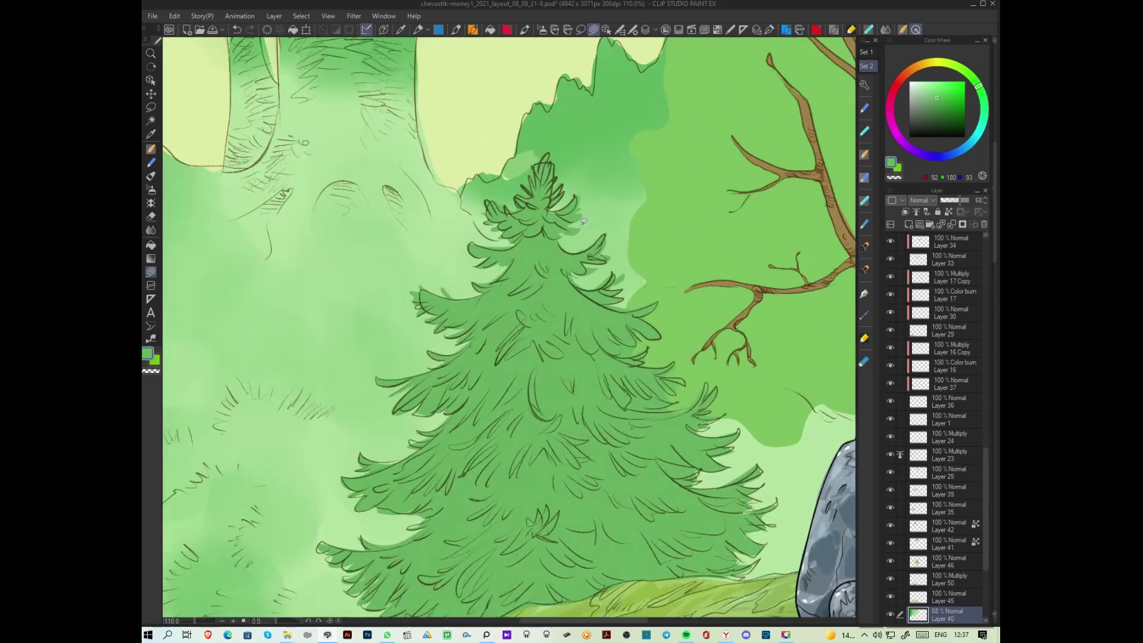
pyautogui.hotkey('ctrl', 'z')
pyautogui.hotkey('ctrl', 'z')
pyautogui.hotkey('ctrl', 'z')
pyautogui.hotkey('ctrl', 'z')
pyautogui.hotkey('ctrl', 'z')
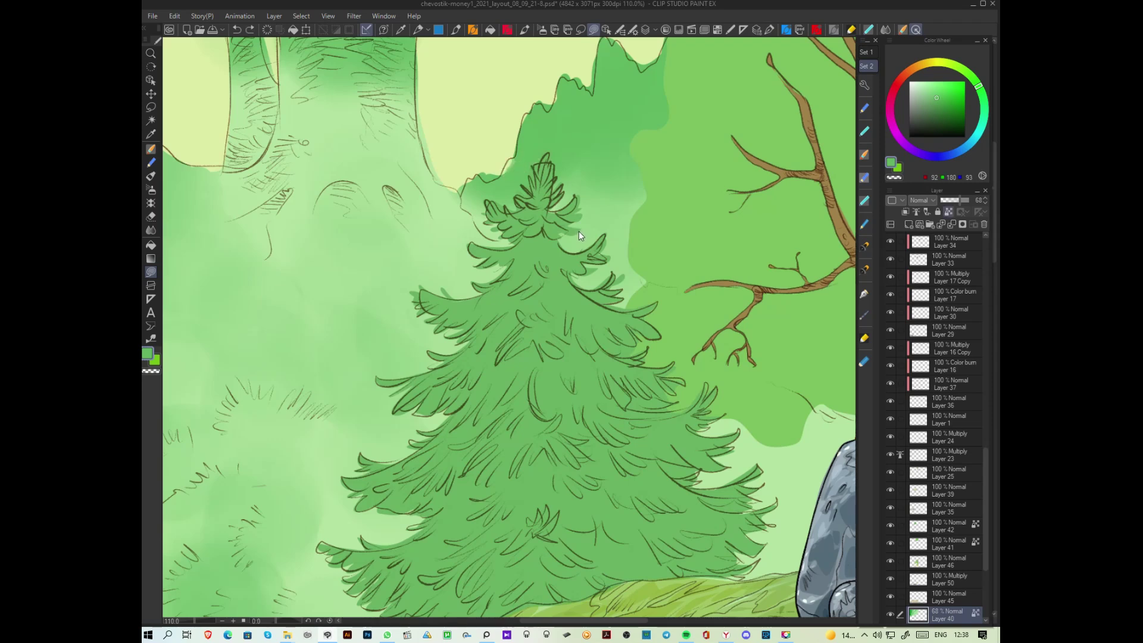
pyautogui.hotkey('ctrl', 'z')
# Step: Zoom out to show the whole illustration beside the Russian text column
pyautogui.moveTo(612, 158); pyautogui.dragTo(637, 369)
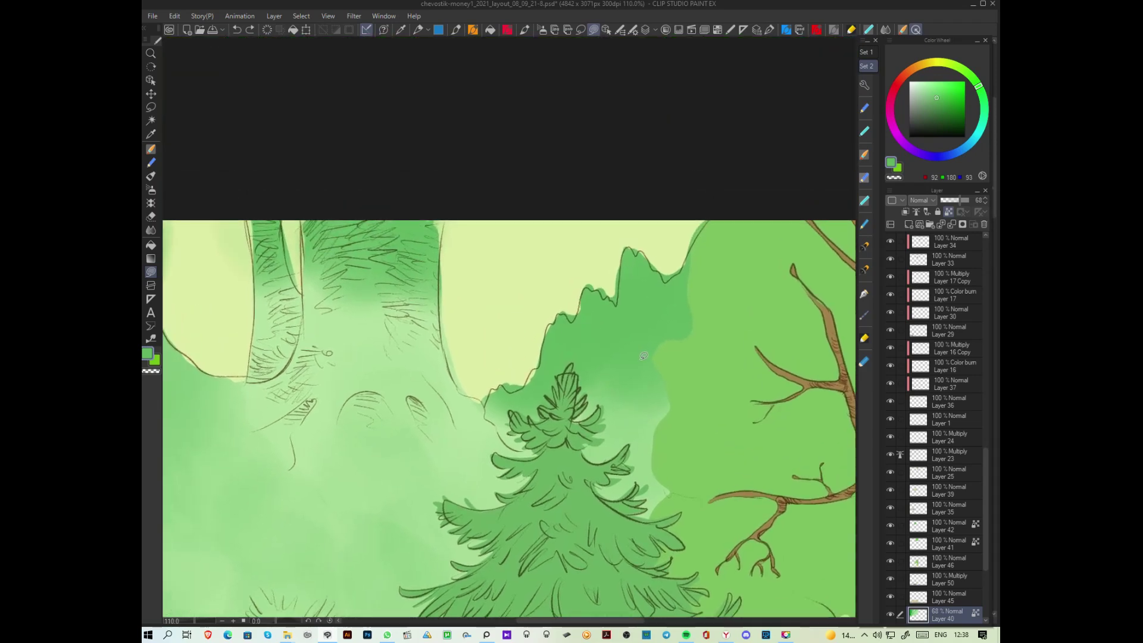
pyautogui.scroll(-5, 649, 353)
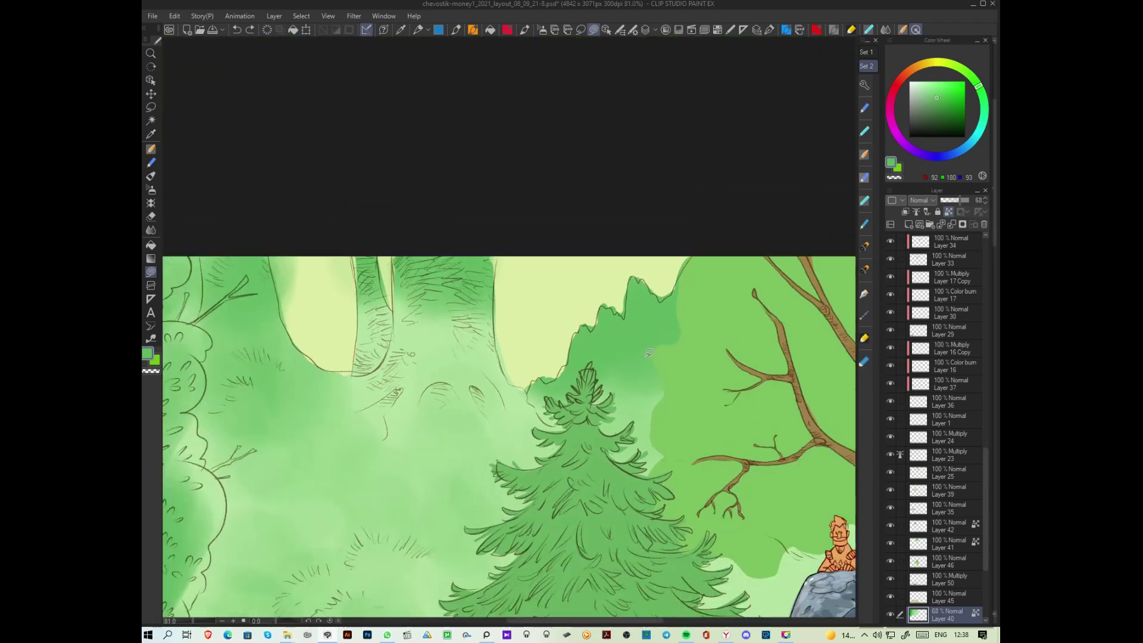
pyautogui.moveTo(680, 458); pyautogui.dragTo(623, 226)
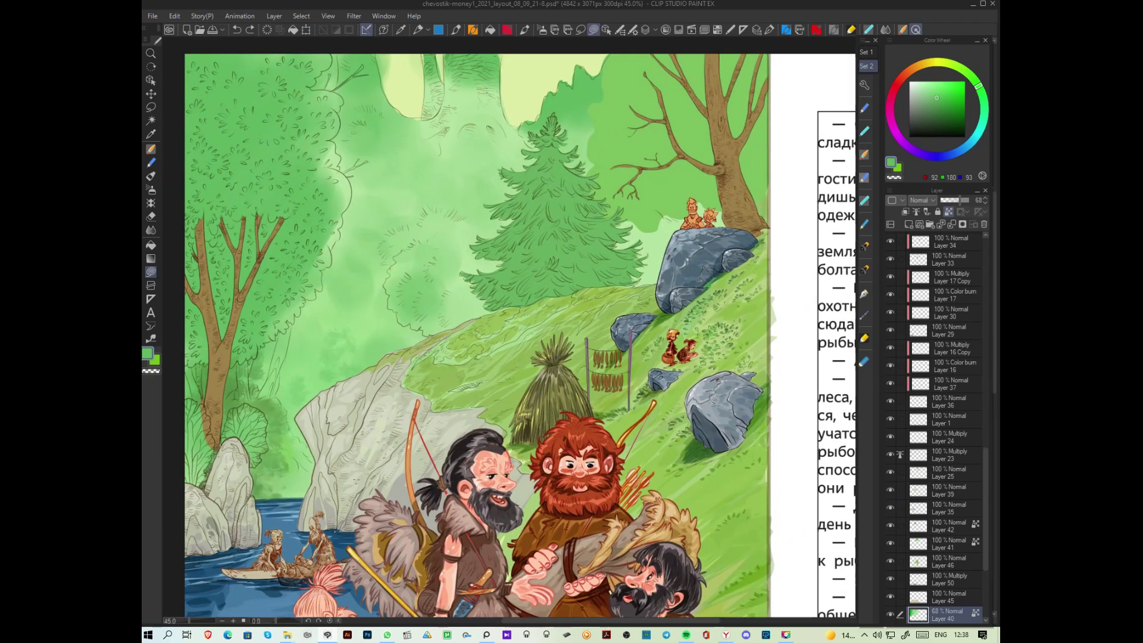
pyautogui.scroll(-2, 631, 403)
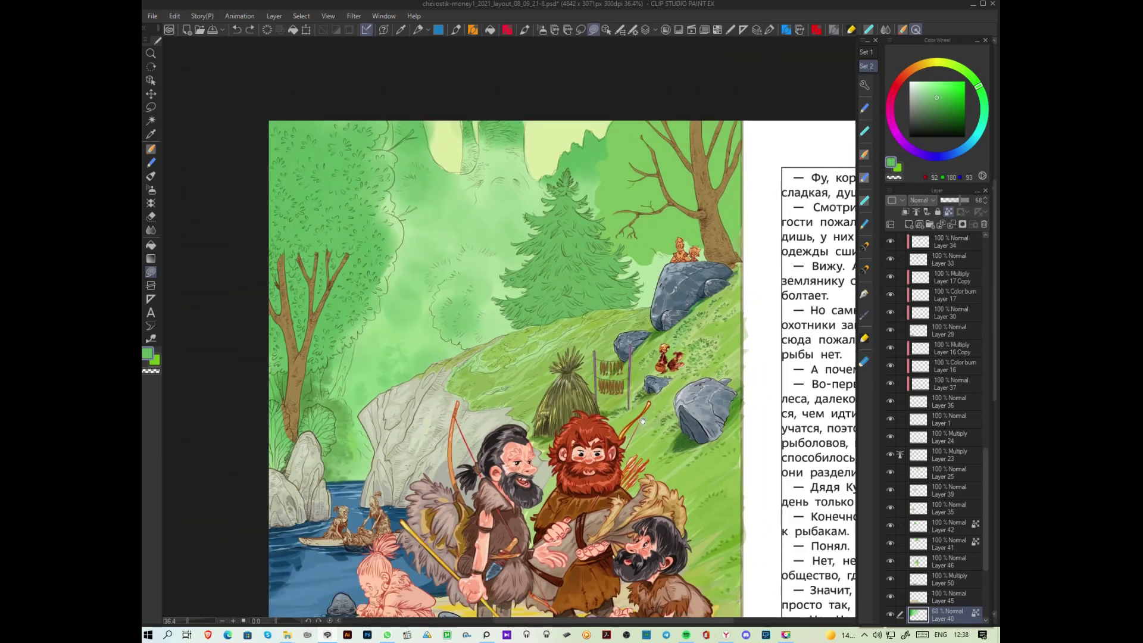
pyautogui.moveTo(631, 402); pyautogui.dragTo(627, 345)
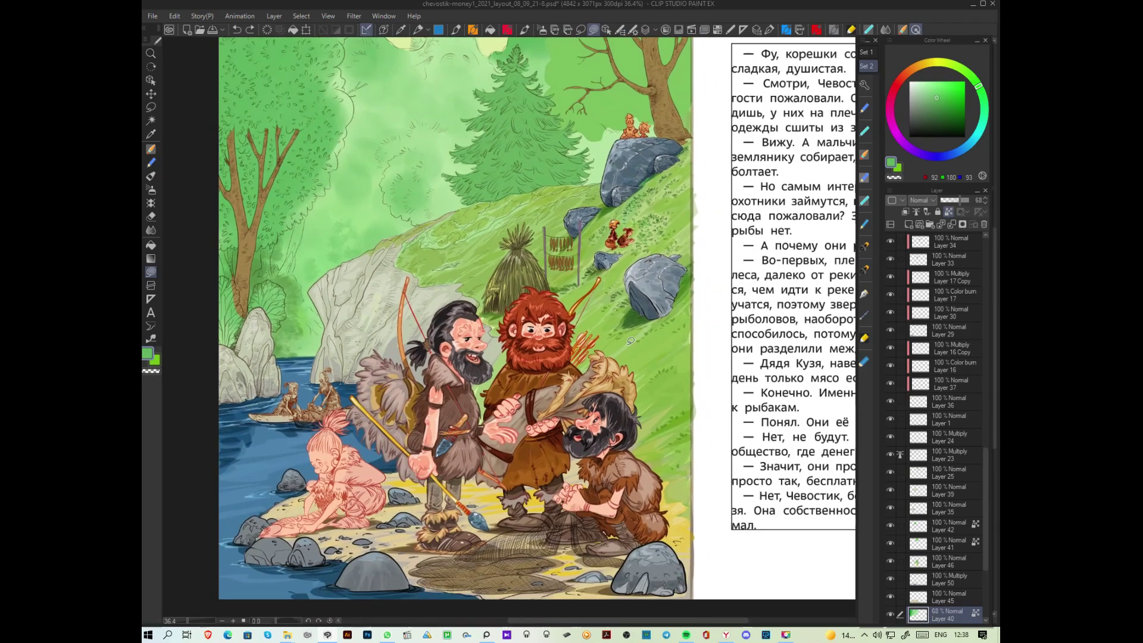
pyautogui.click(726, 636)
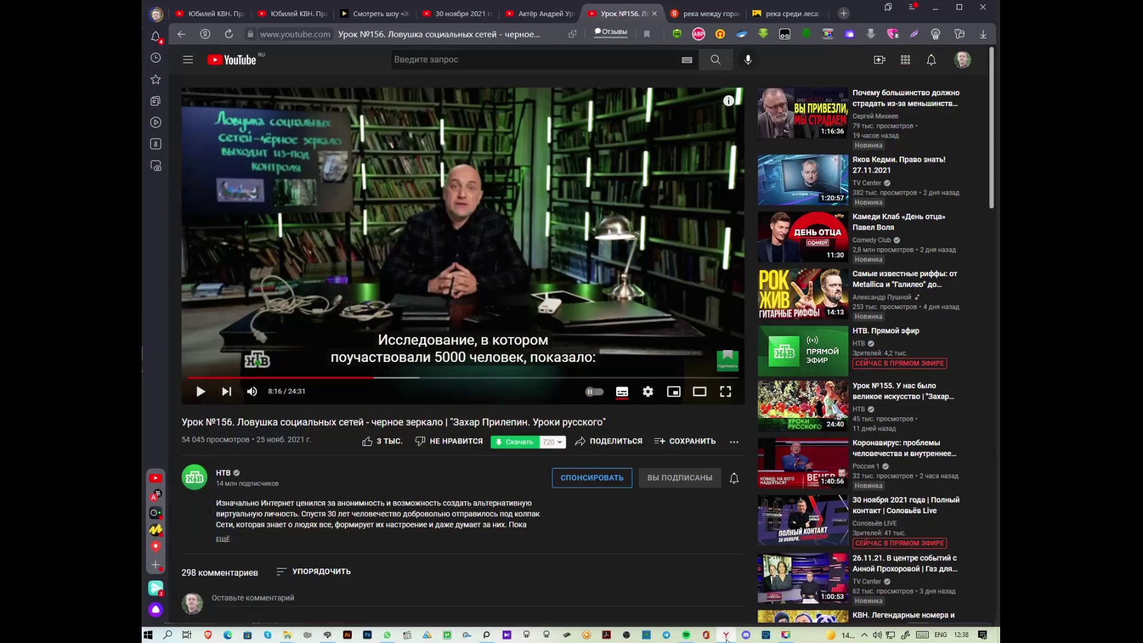
# Step: Open Gmail in a new tab and view IMG-20211104-WA0001.jpg, the hare picture, full-size
pyautogui.click(844, 13)
pyautogui.click(688, 170)
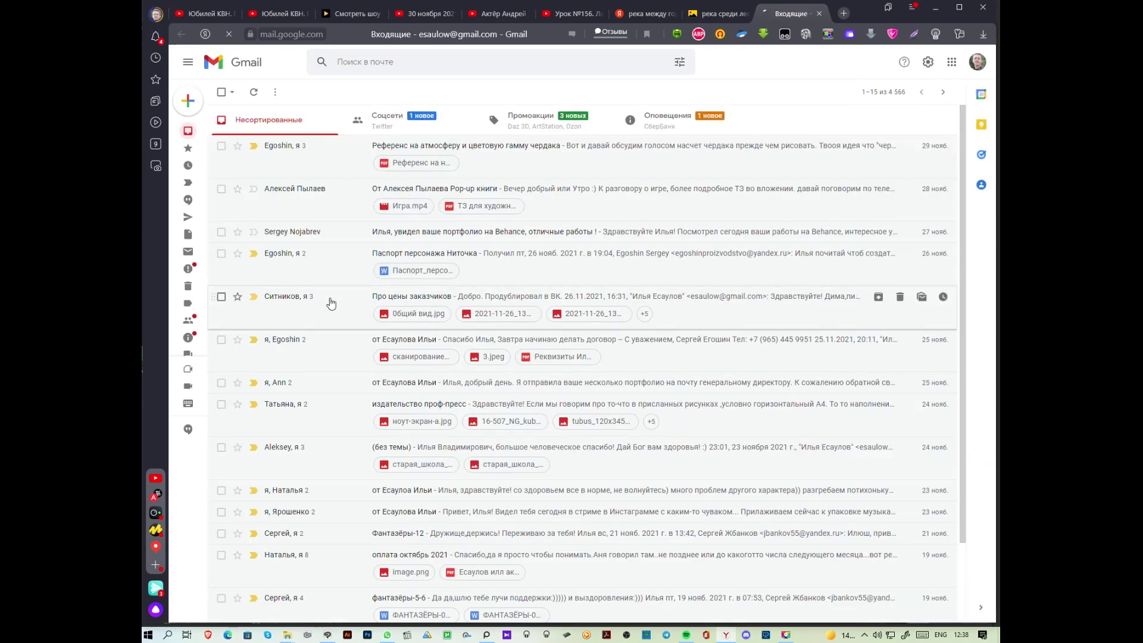
pyautogui.scroll(-2, 337, 312)
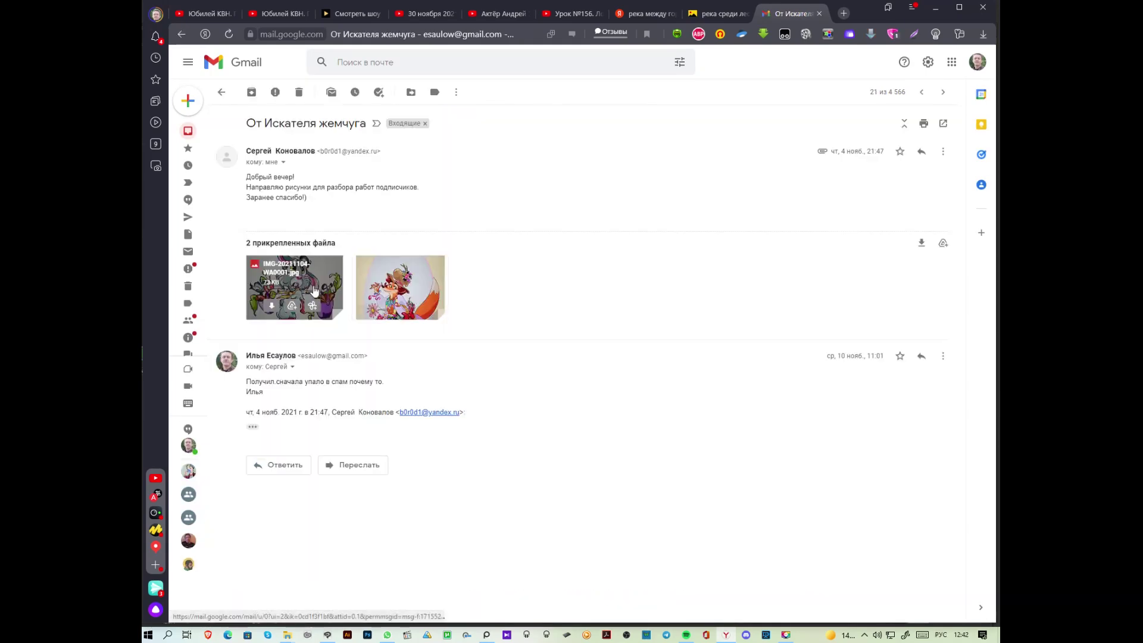
pyautogui.click(314, 290)
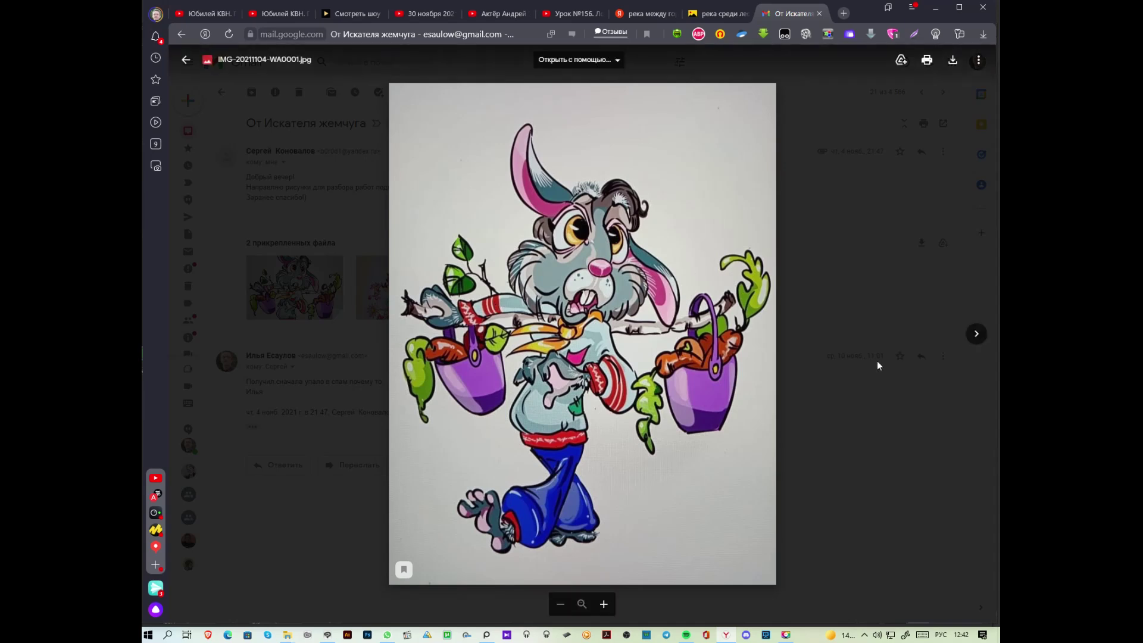
pyautogui.click(977, 335)
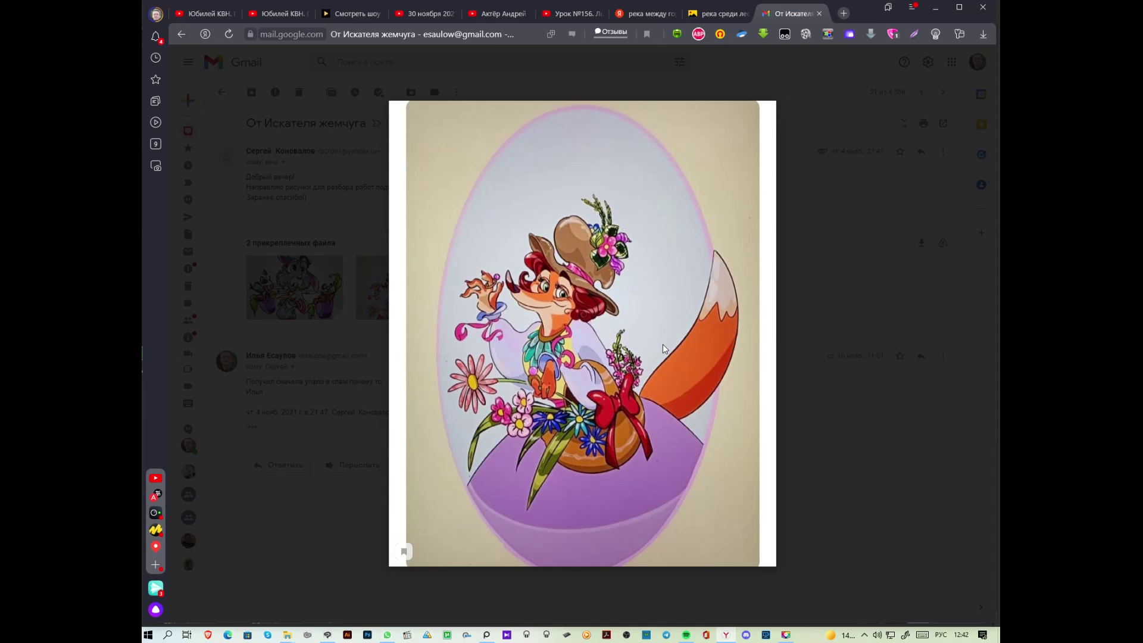
pyautogui.click(188, 333)
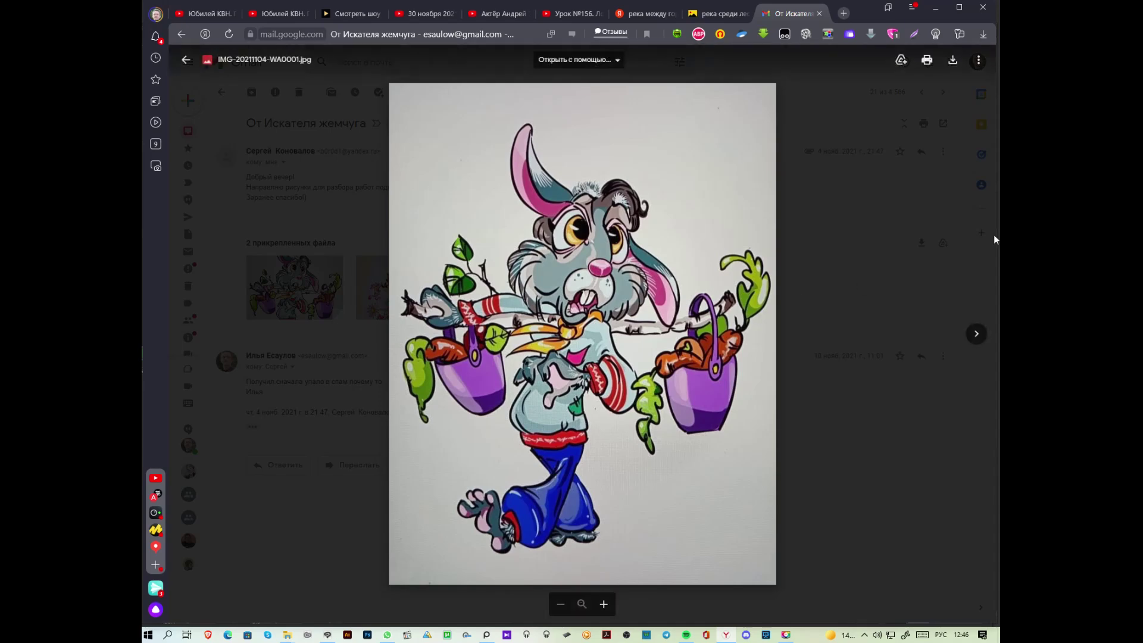
# Step: View the fox attachment, return to the rabbit image IMG-20211104-WA0001.jpg, and open a new tab
pyautogui.click(942, 252)
pyautogui.click(386, 285)
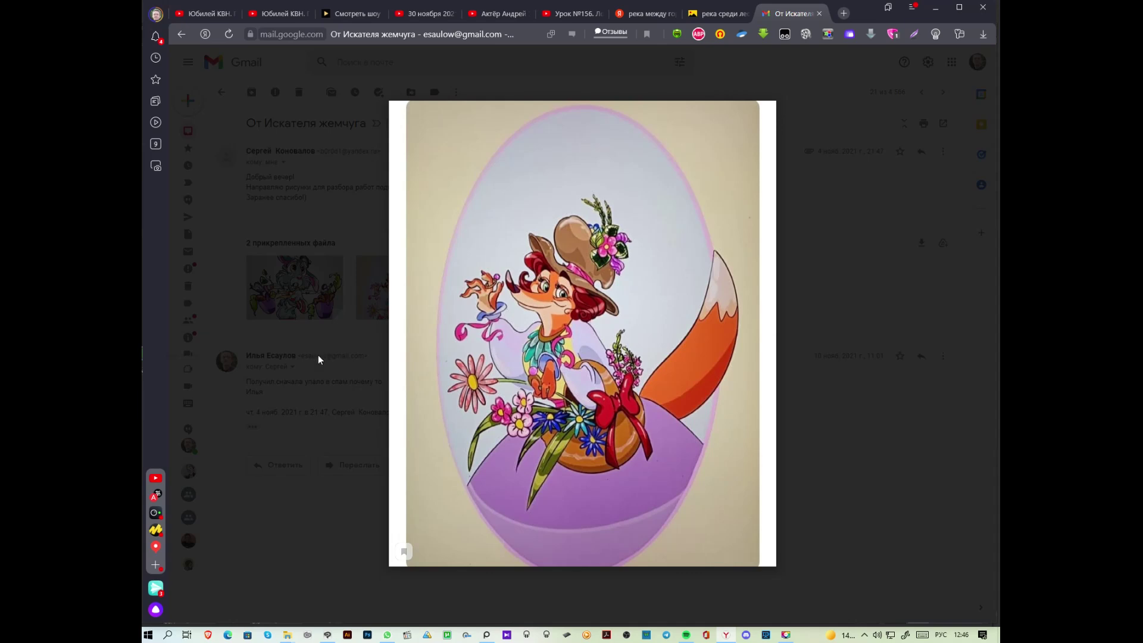
pyautogui.click(189, 334)
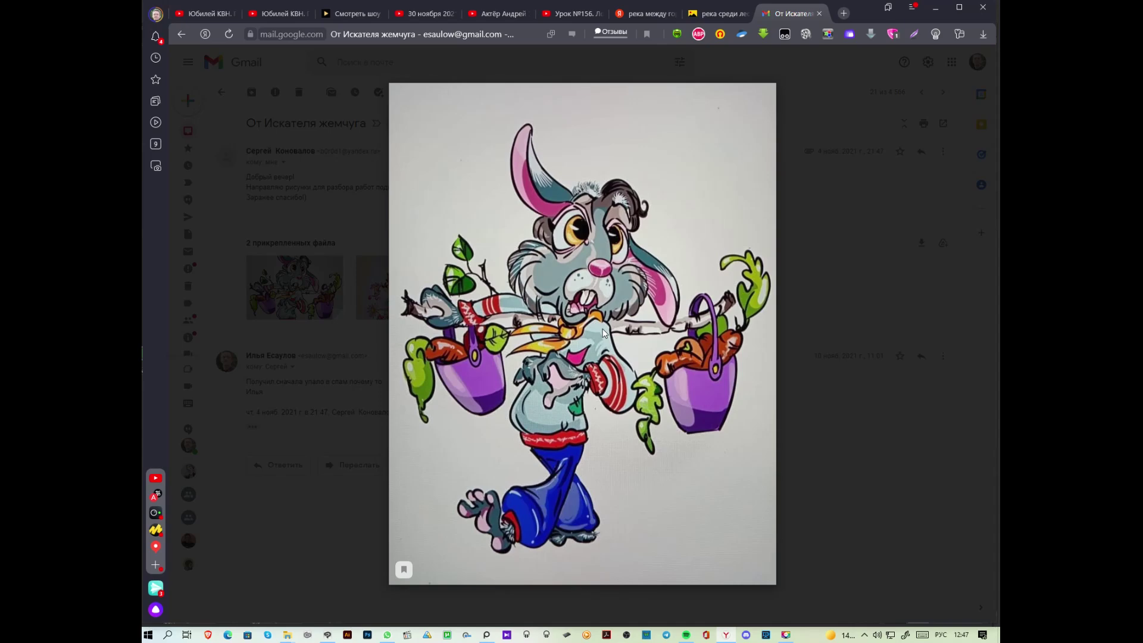
pyautogui.click(842, 16)
# Step: Go to VKontakte from the start-page shortcuts and open a contact's Messenger conversation
pyautogui.click(391, 131)
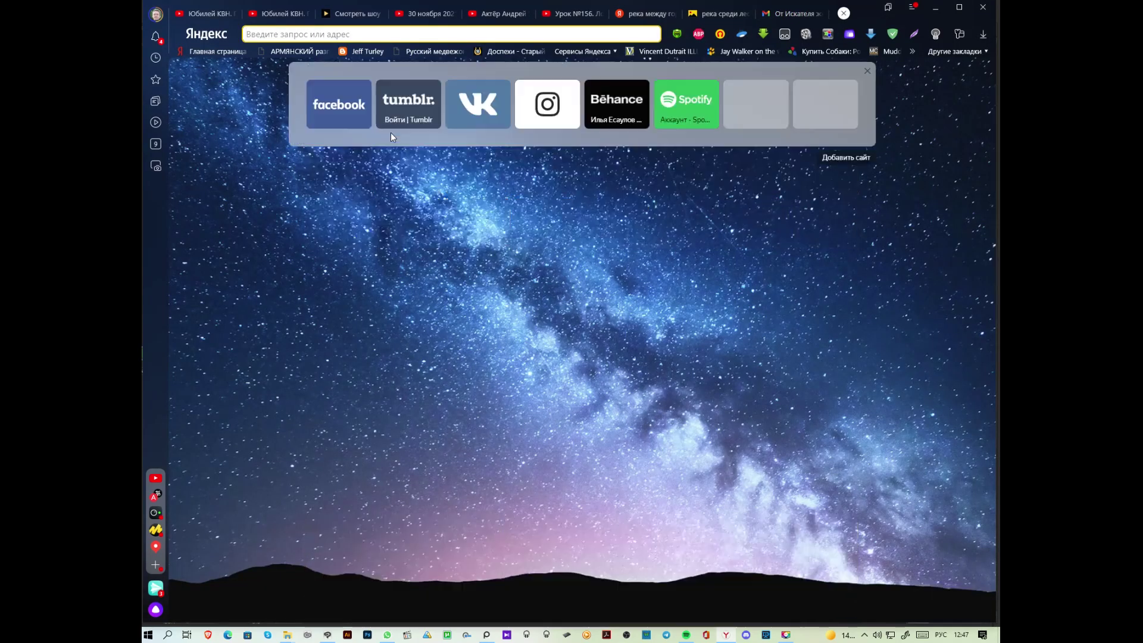
pyautogui.click(466, 111)
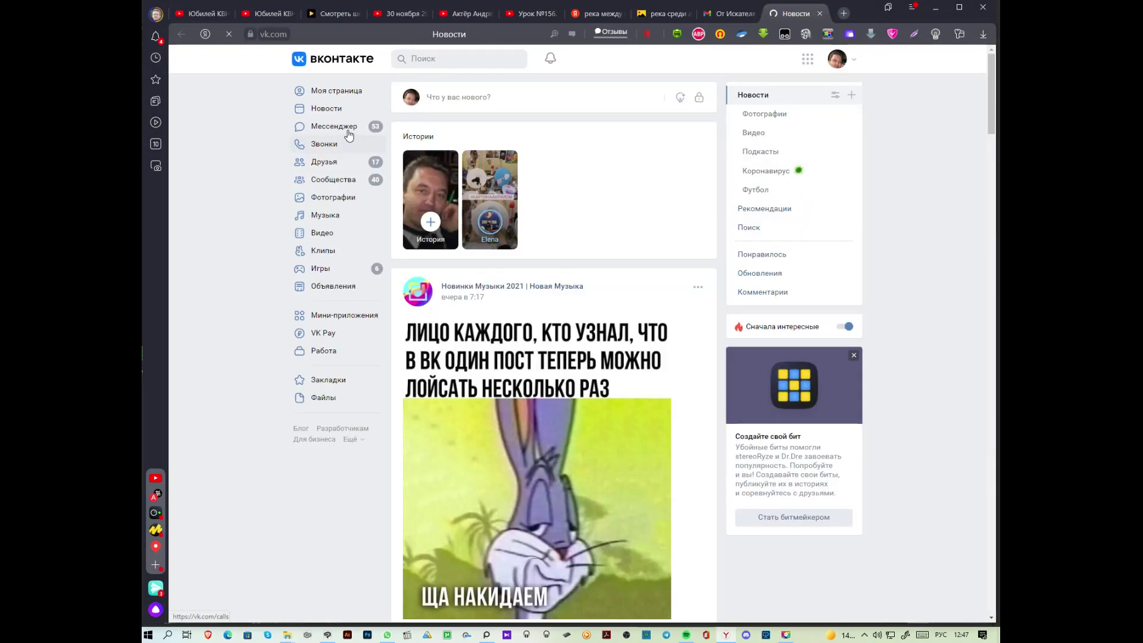
pyautogui.click(348, 129)
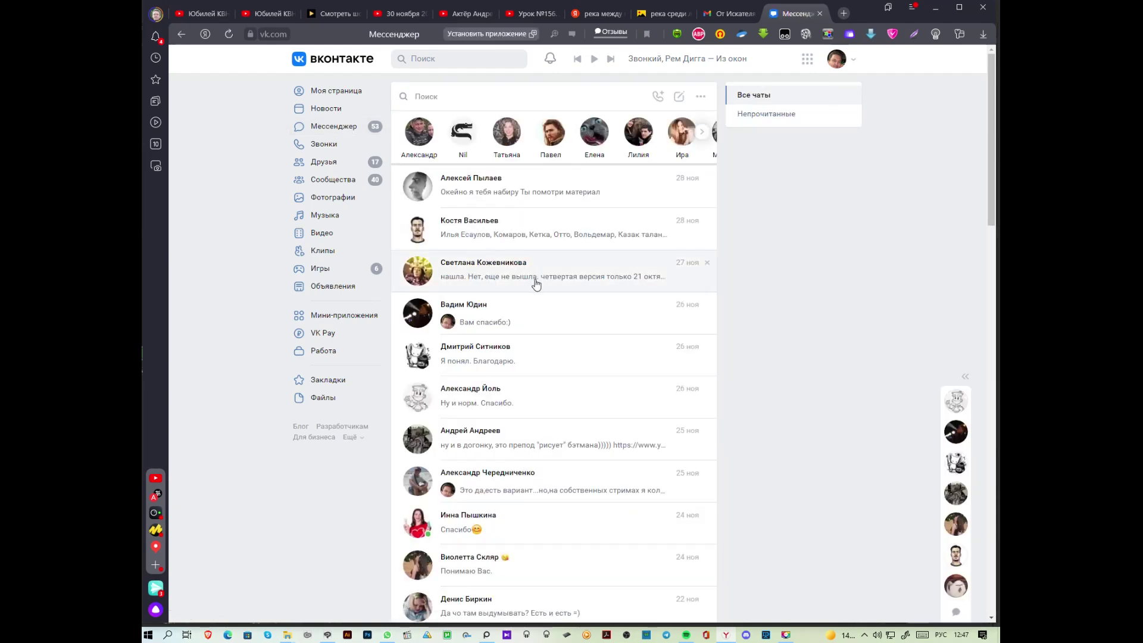
pyautogui.click(534, 307)
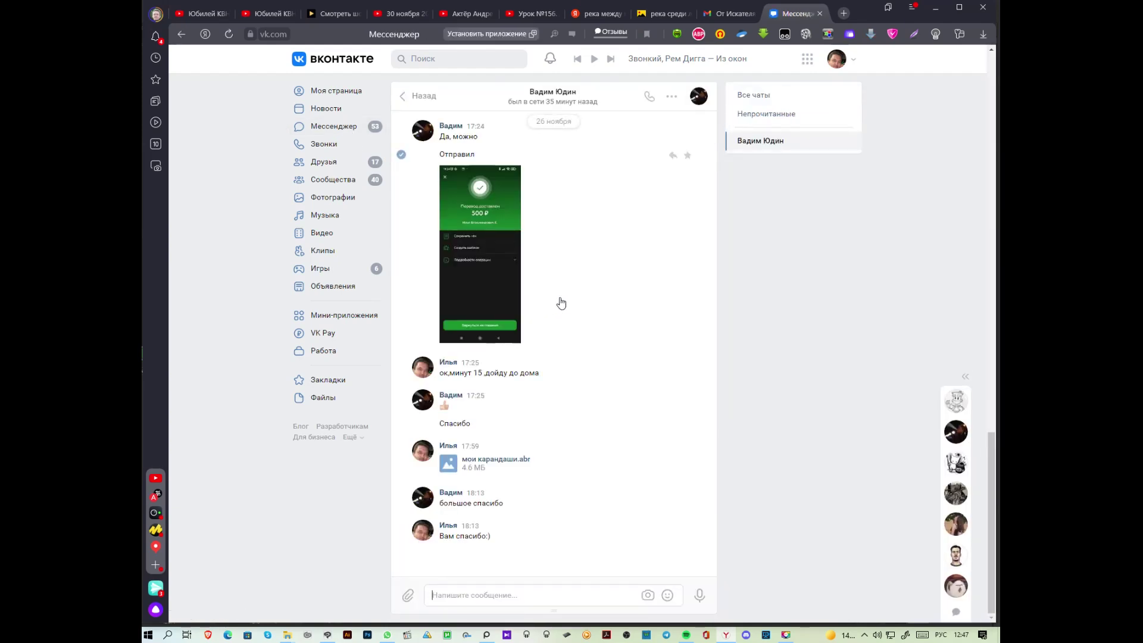
pyautogui.scroll(5, 560, 304)
pyautogui.scroll(2, 561, 302)
# Step: Open the frog-in-reeds image from the chat in the photo viewer and zoom the page in
pyautogui.click(531, 401)
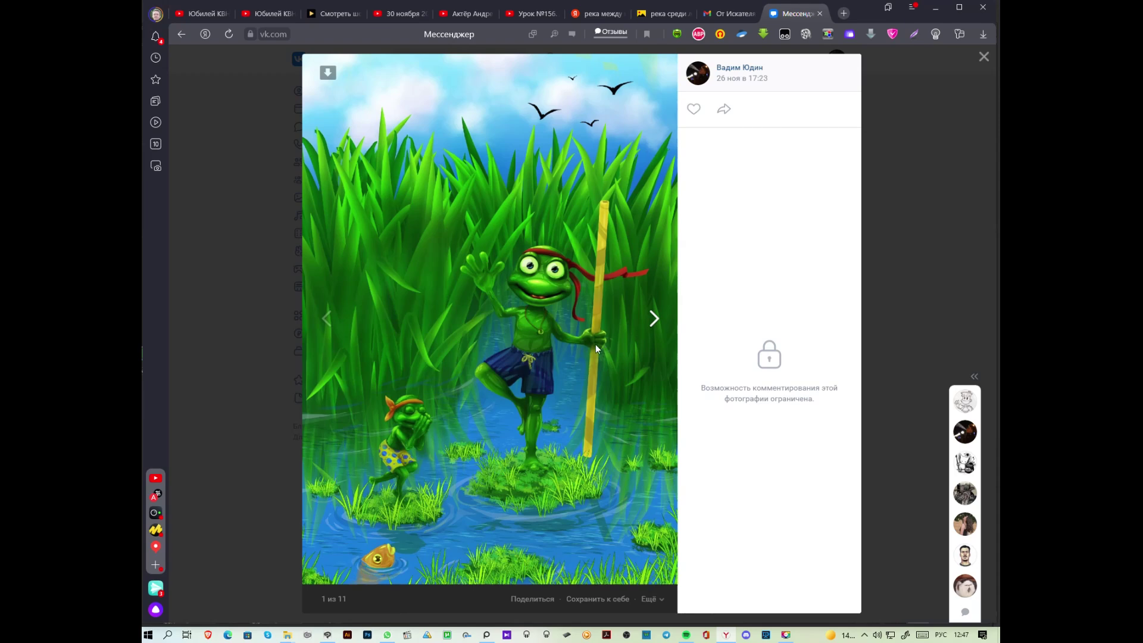
pyautogui.hotkey('ctrl', '+')
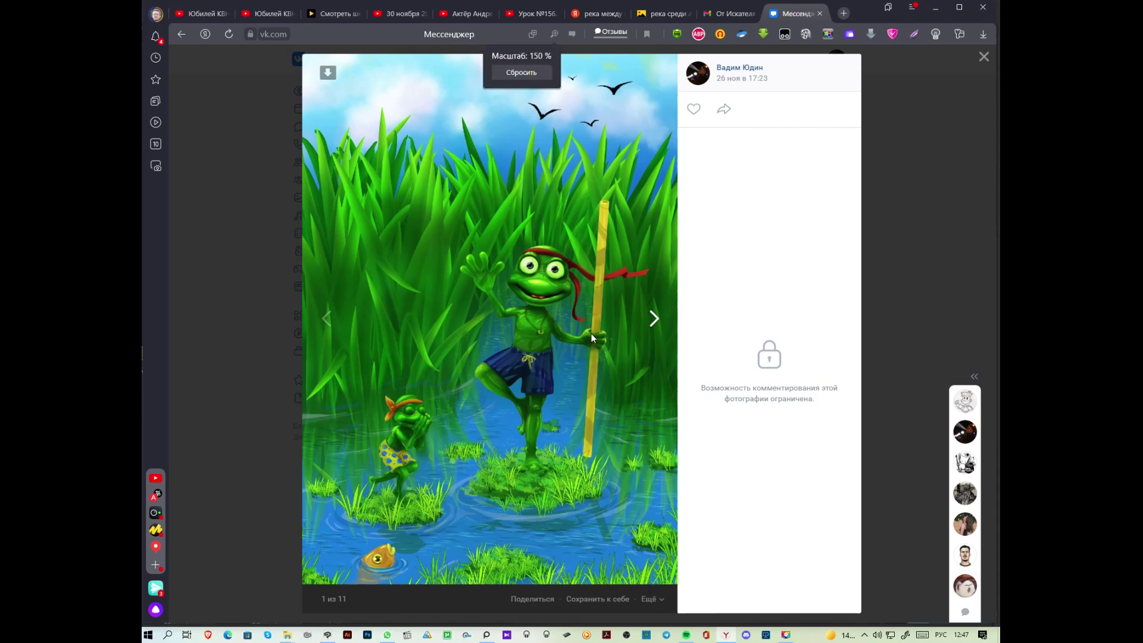
pyautogui.scroll(7, 591, 339)
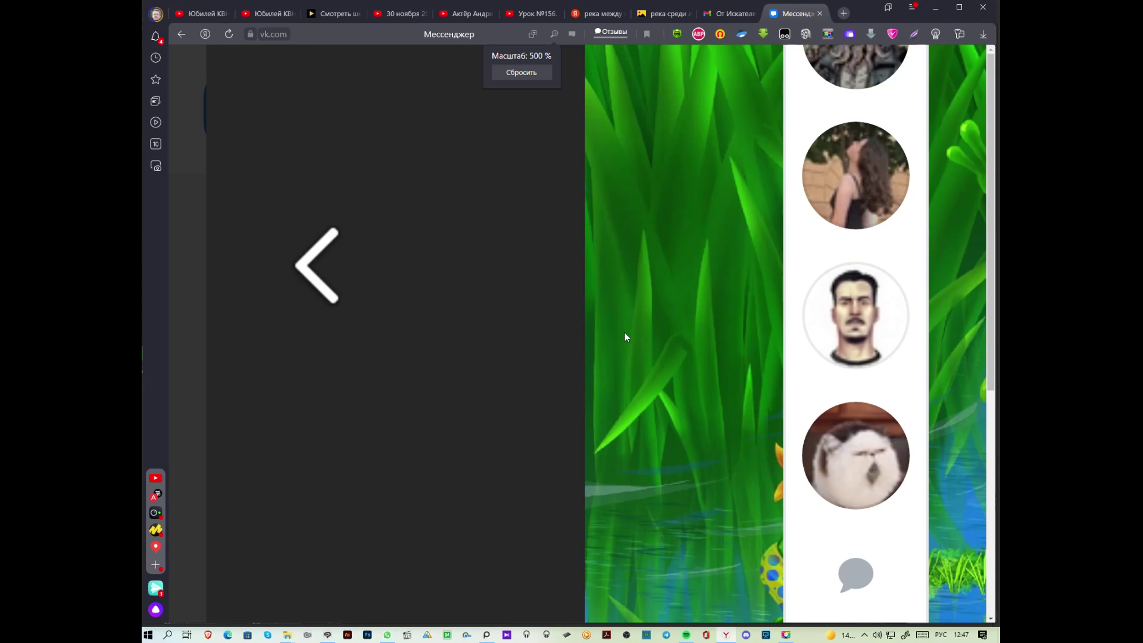
pyautogui.scroll(-3, 625, 335)
pyautogui.scroll(-1, 625, 335)
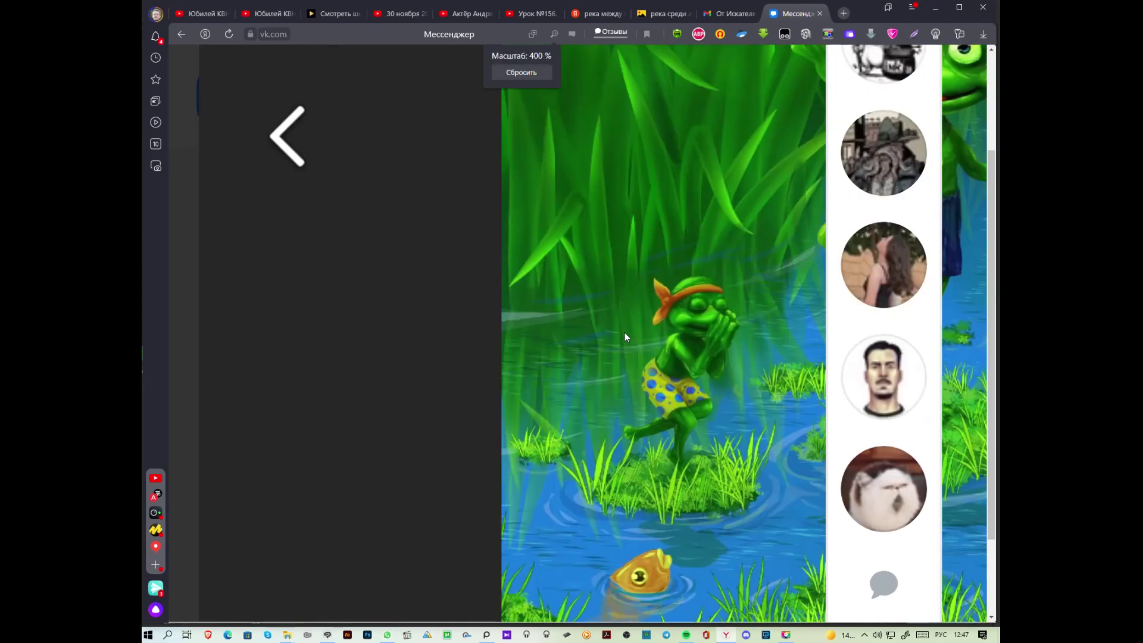
pyautogui.scroll(-1, 624, 336)
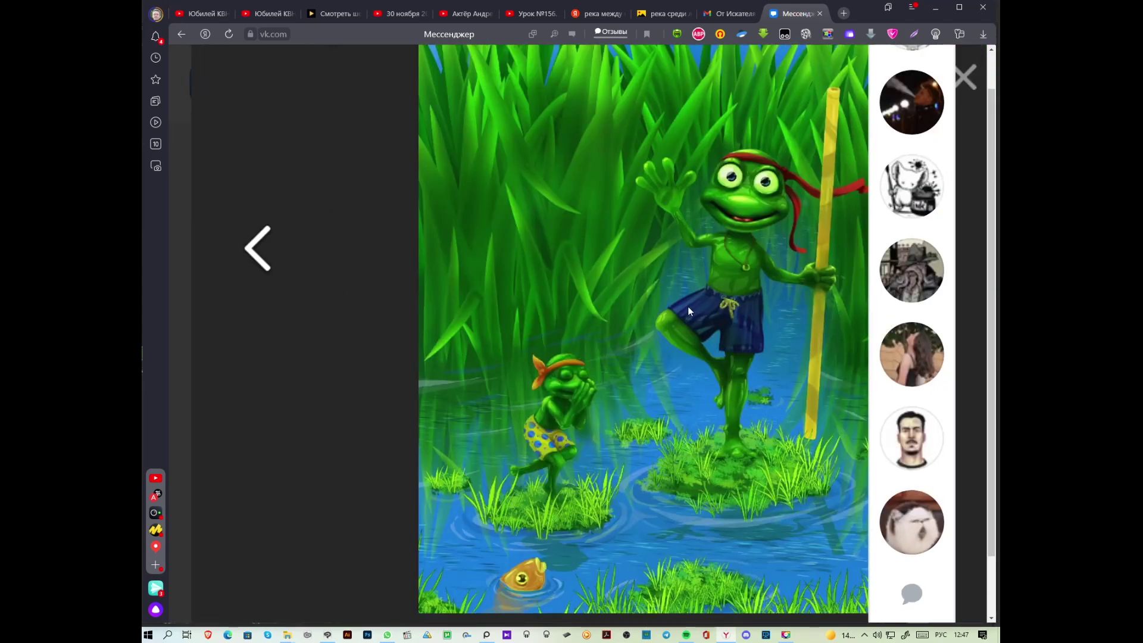
# Step: Browse the chat's photos, including the coloring page and «Цифры» cover, ending on the frog
pyautogui.click(728, 294)
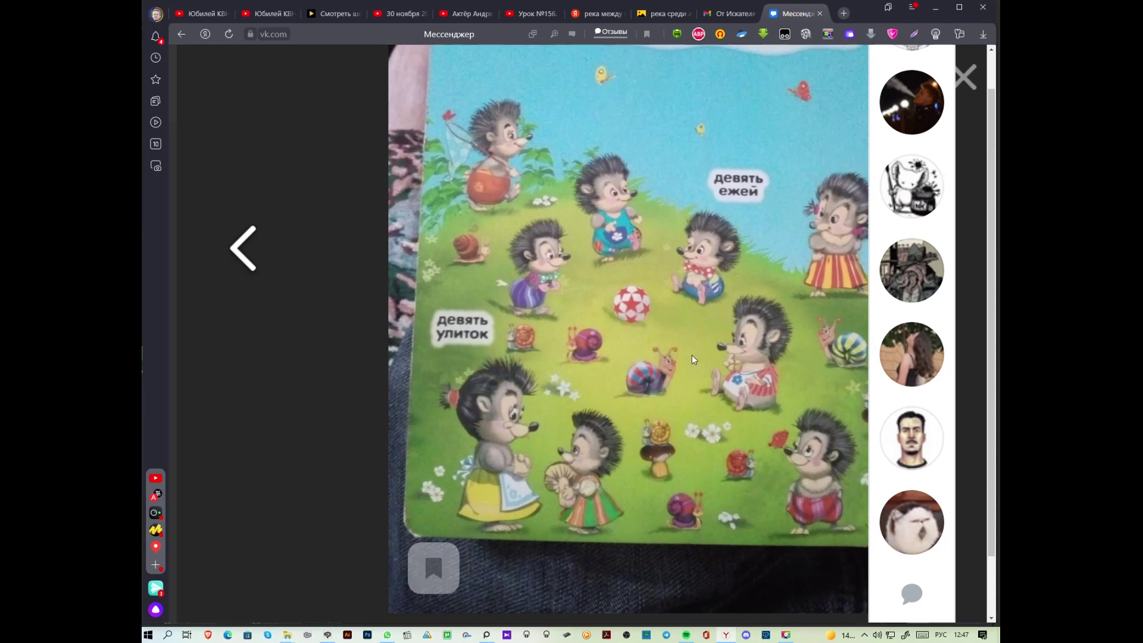
pyautogui.click(725, 521)
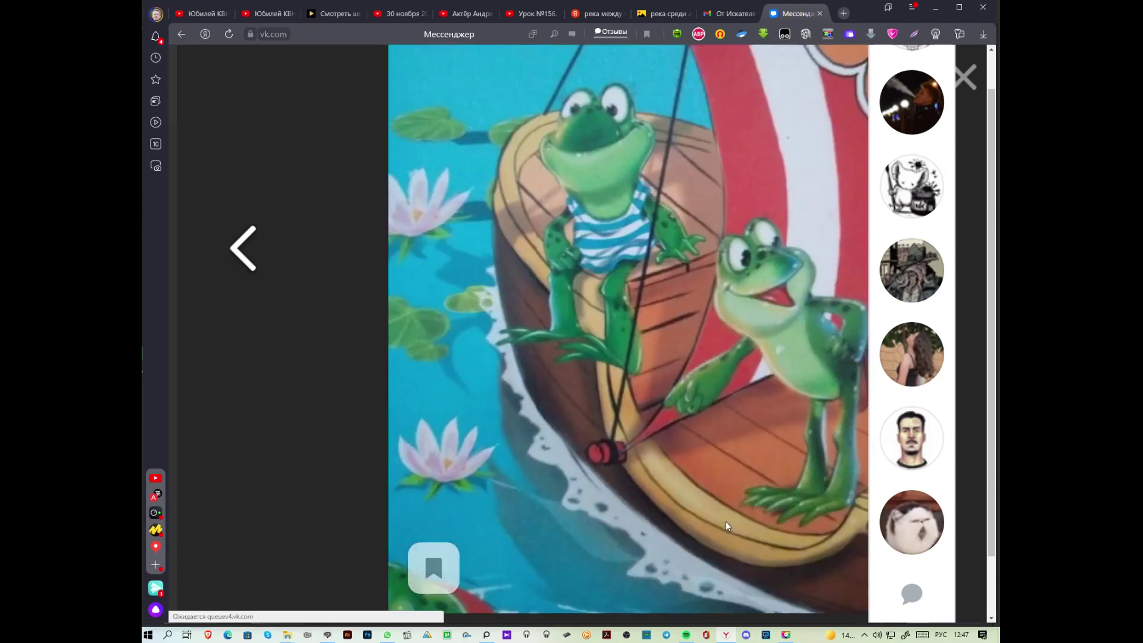
pyautogui.click(245, 246)
pyautogui.click(245, 245)
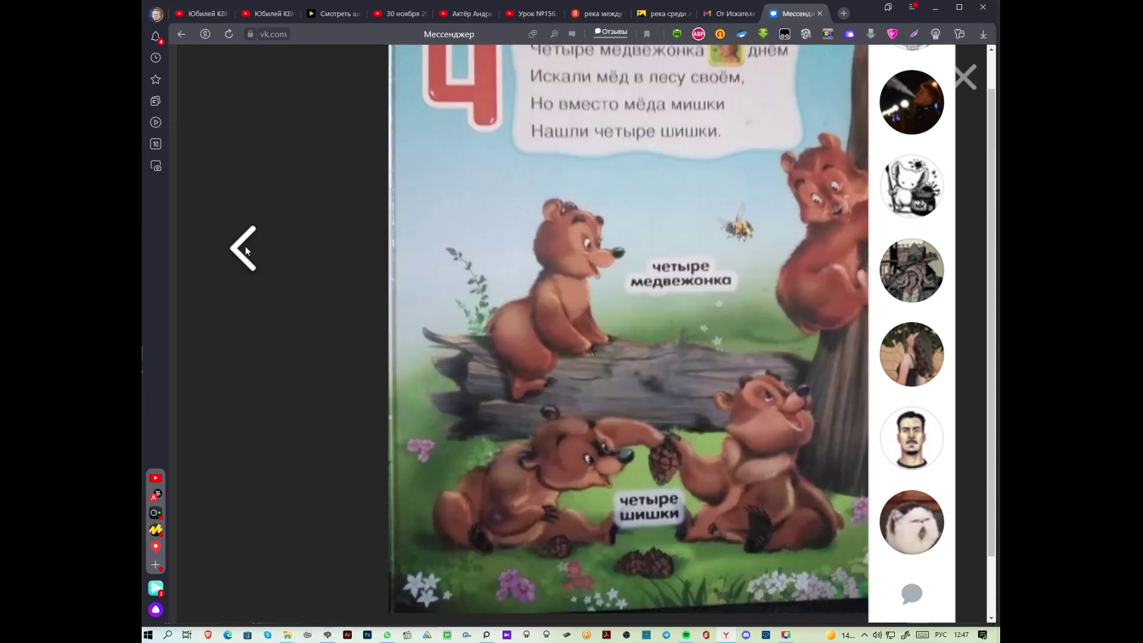
pyautogui.click(245, 246)
pyautogui.click(313, 232)
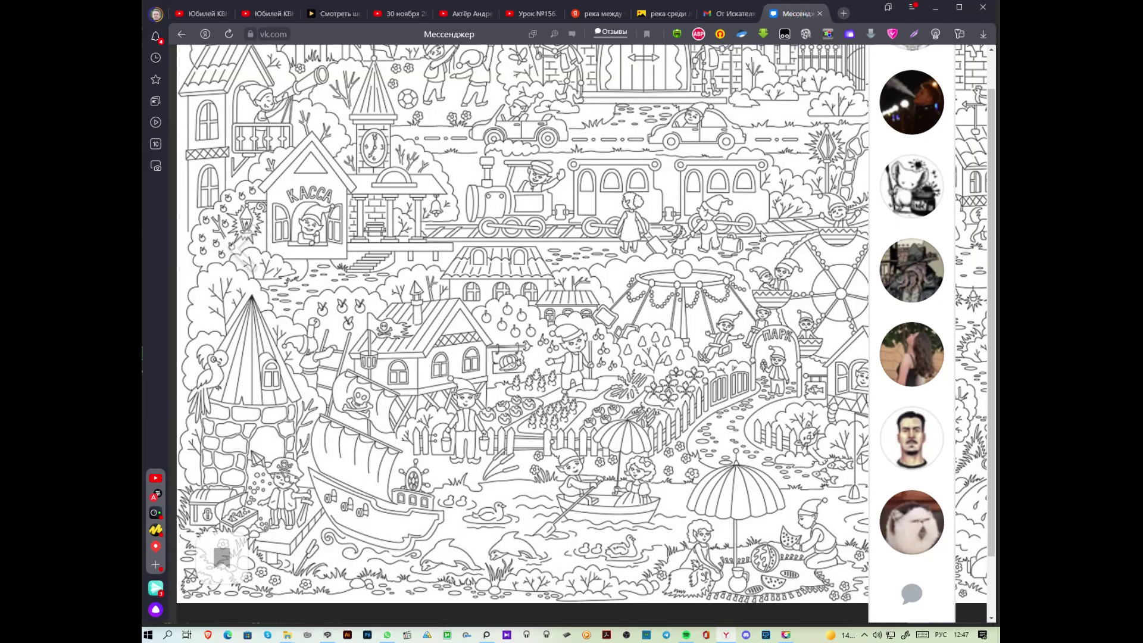
pyautogui.click(806, 127)
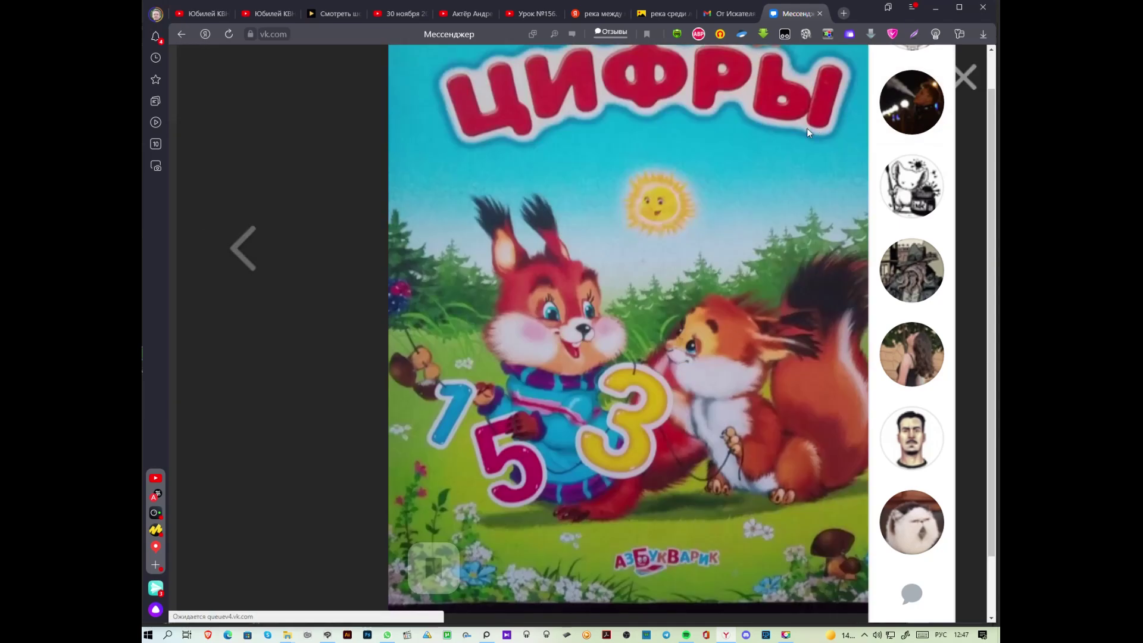
pyautogui.press('Right')
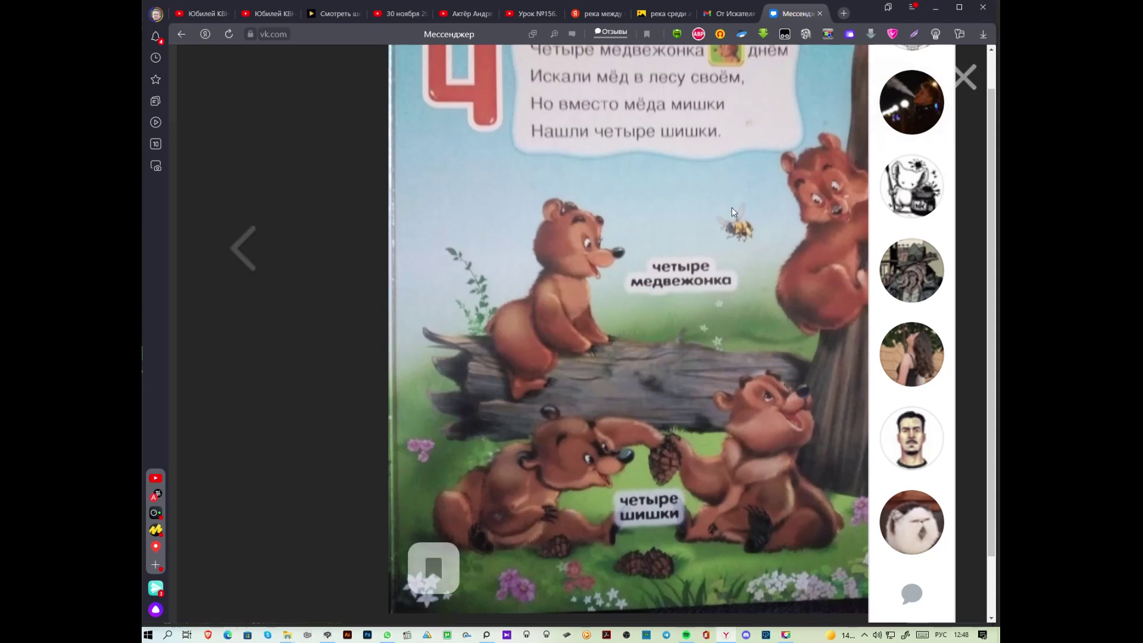
pyautogui.press('Right')
pyautogui.press('Right')
pyautogui.press('Right')
pyautogui.press('Right')
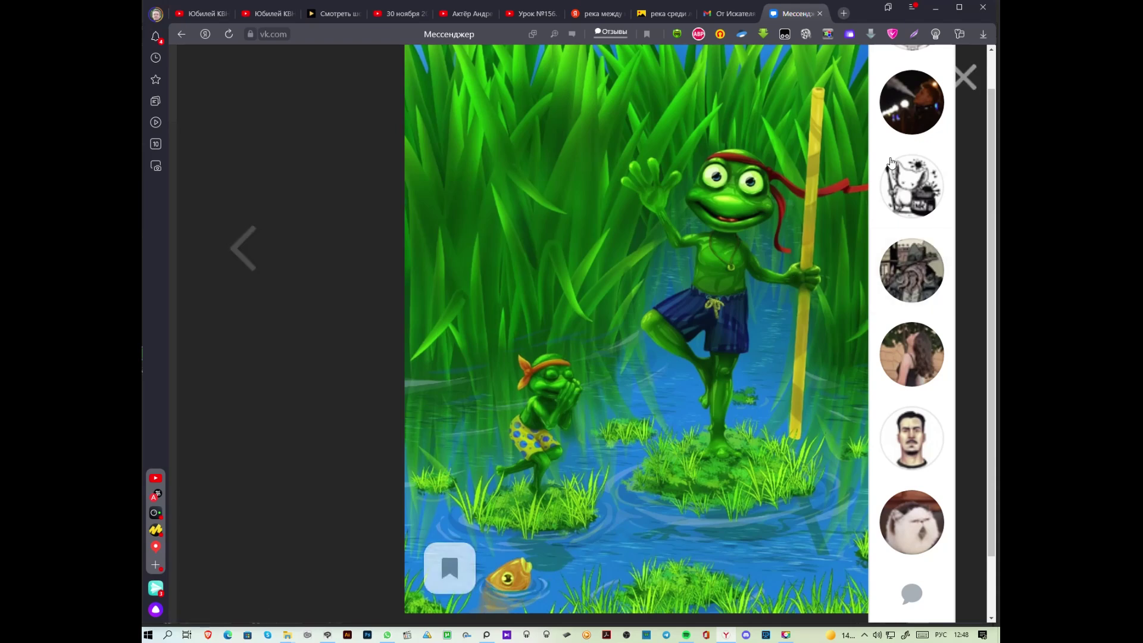
# Step: Close all six chat avatars in the right-side quick-chat column
pyautogui.moveTo(937, 88)
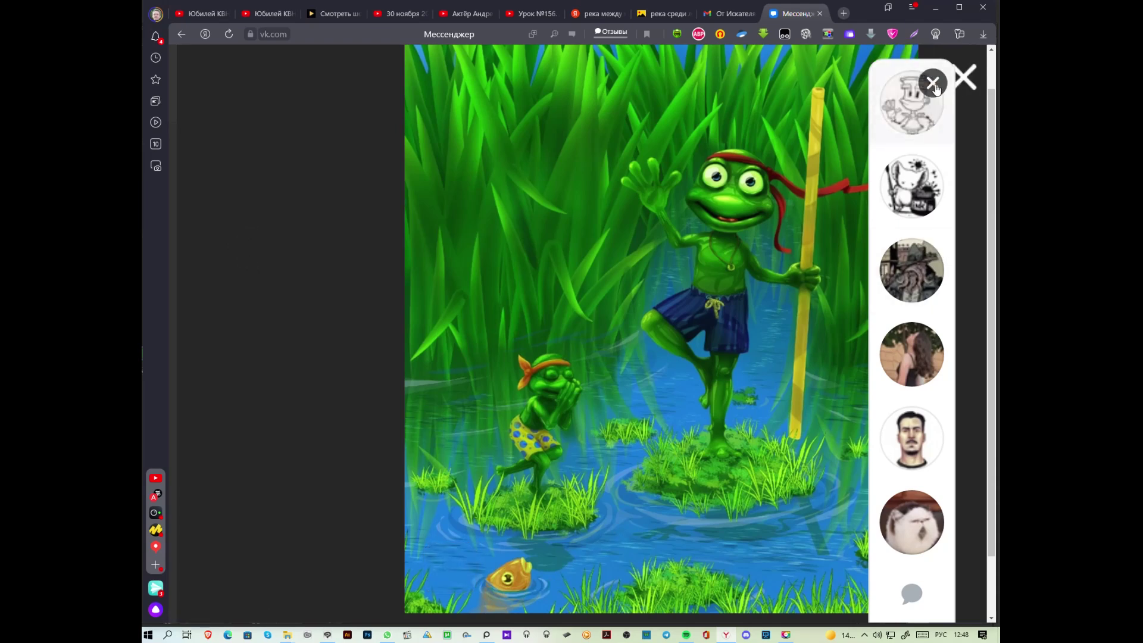
pyautogui.click(933, 84)
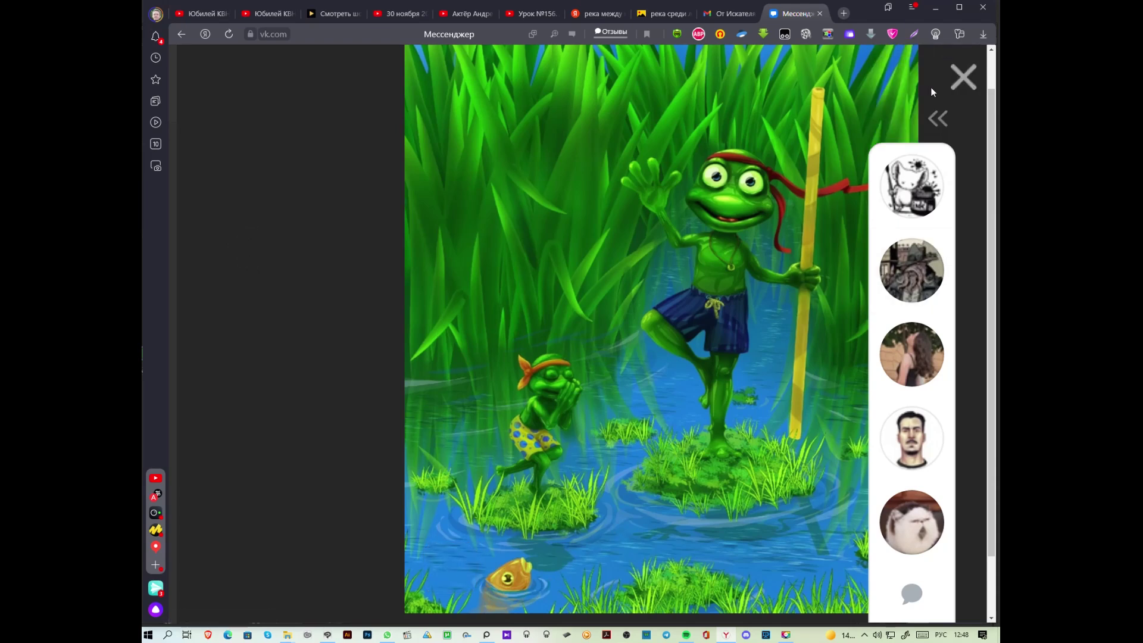
pyautogui.click(933, 164)
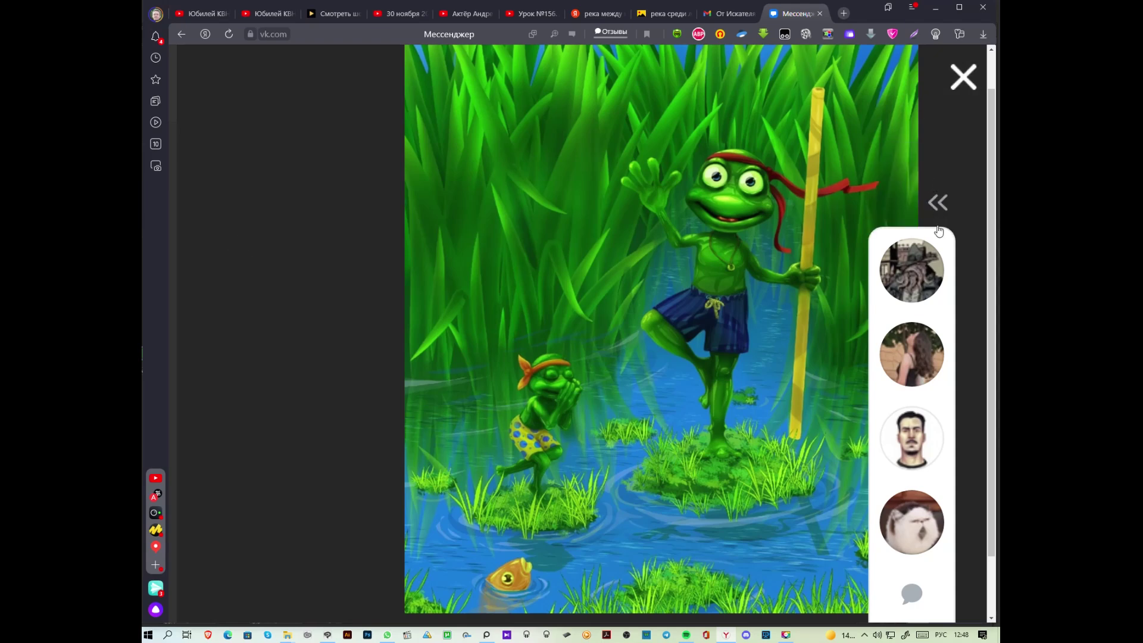
pyautogui.click(934, 250)
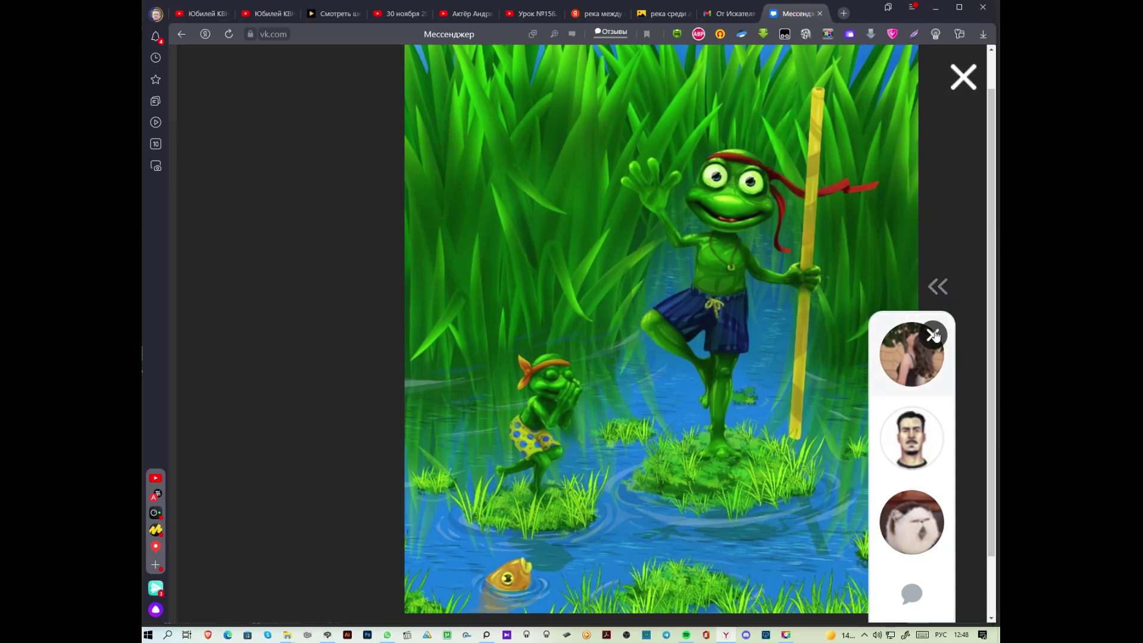
pyautogui.click(933, 335)
pyautogui.click(933, 419)
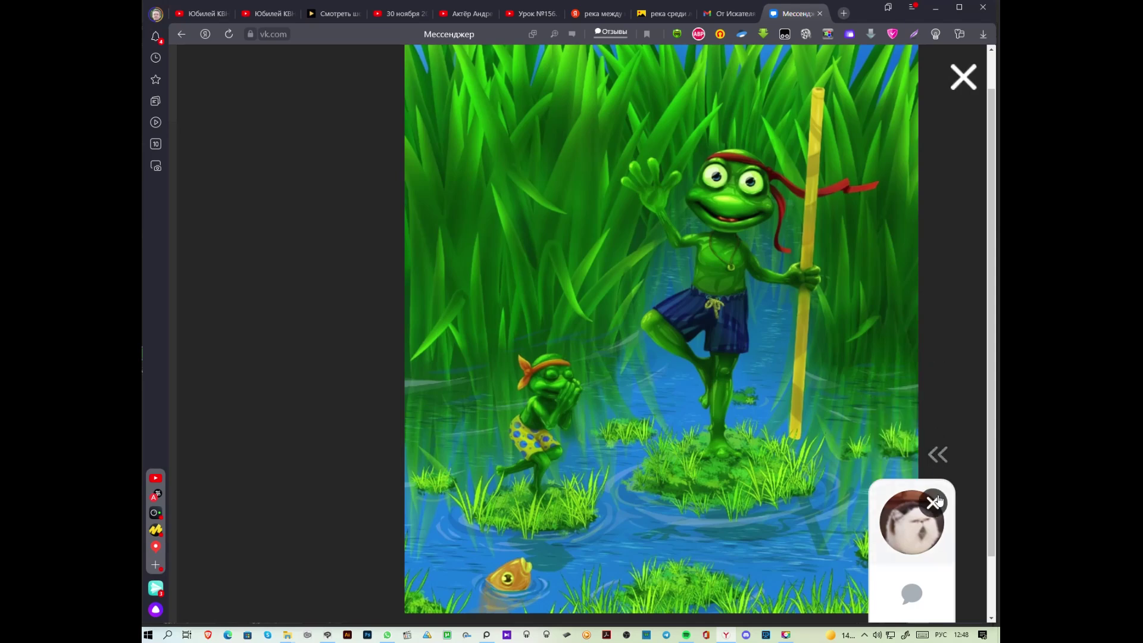
pyautogui.click(933, 503)
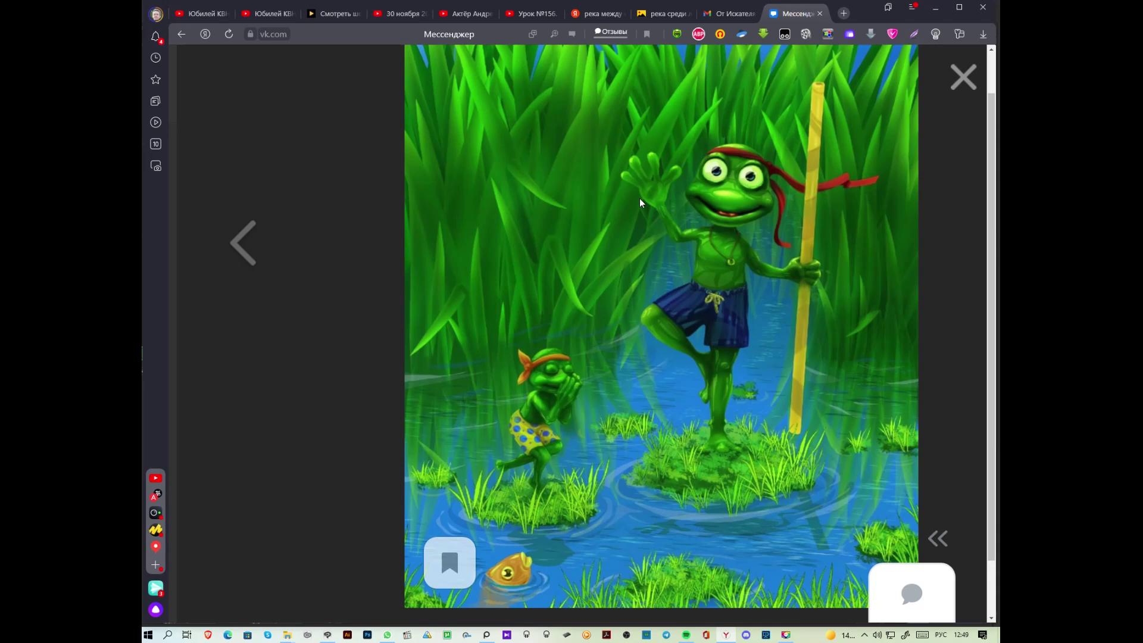
pyautogui.scroll(1, 657, 191)
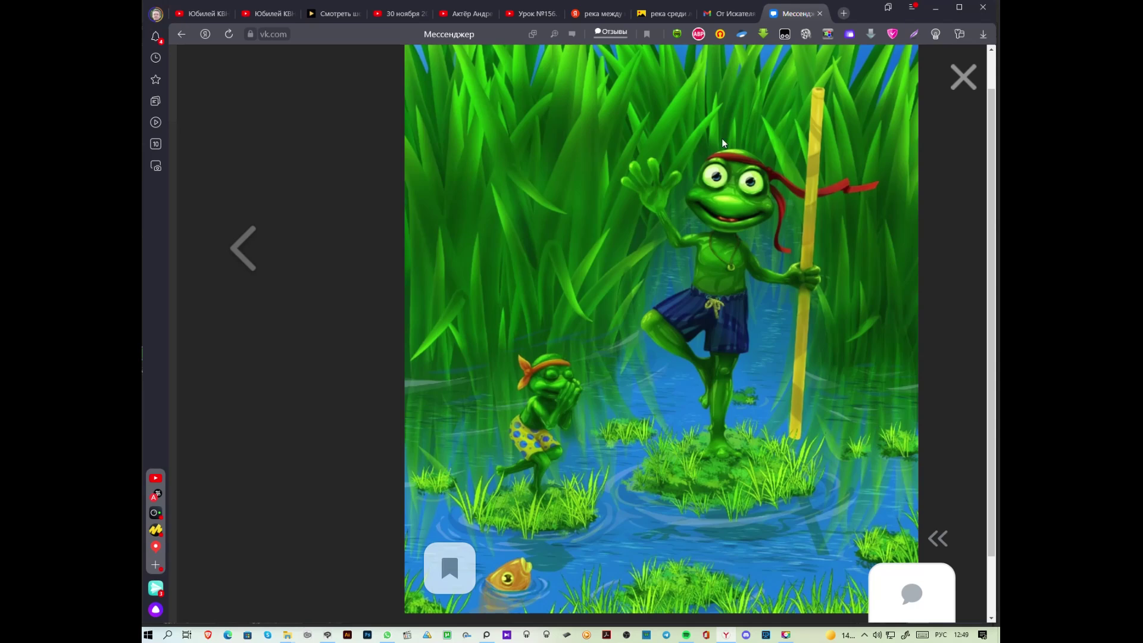
pyautogui.scroll(-1, 721, 138)
pyautogui.scroll(-2, 721, 138)
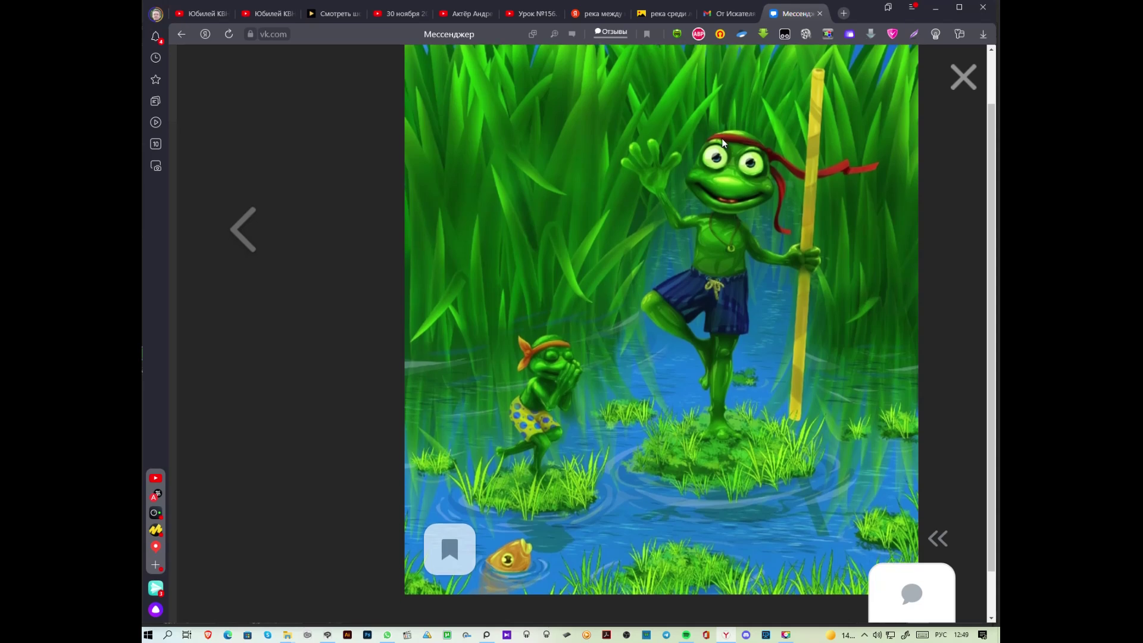
pyautogui.scroll(-1, 721, 140)
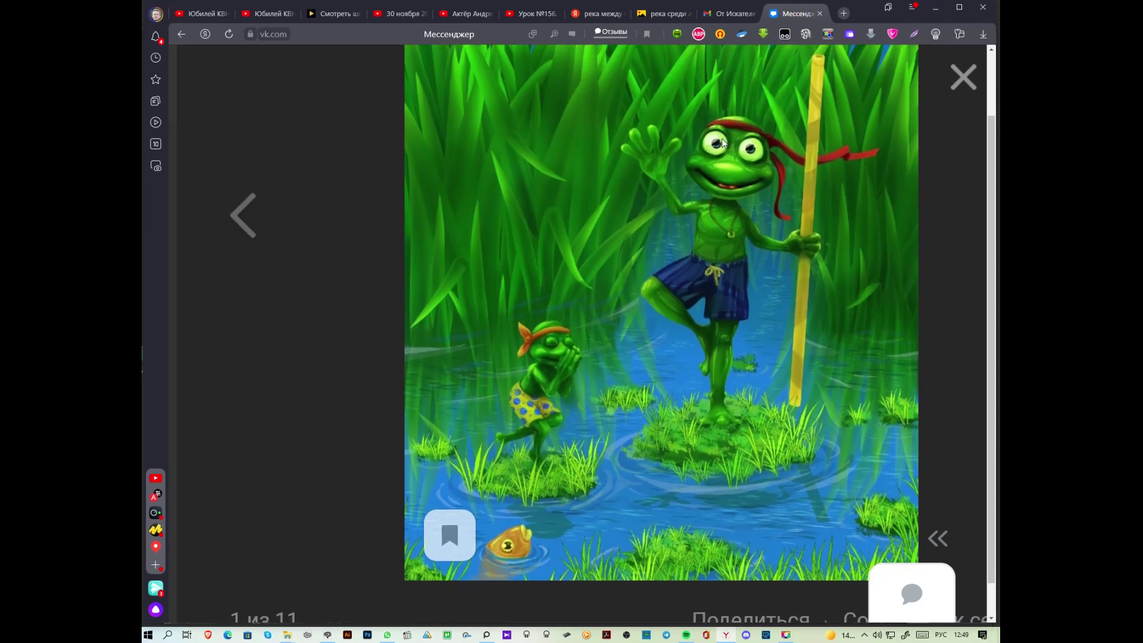
pyautogui.scroll(-1, 723, 142)
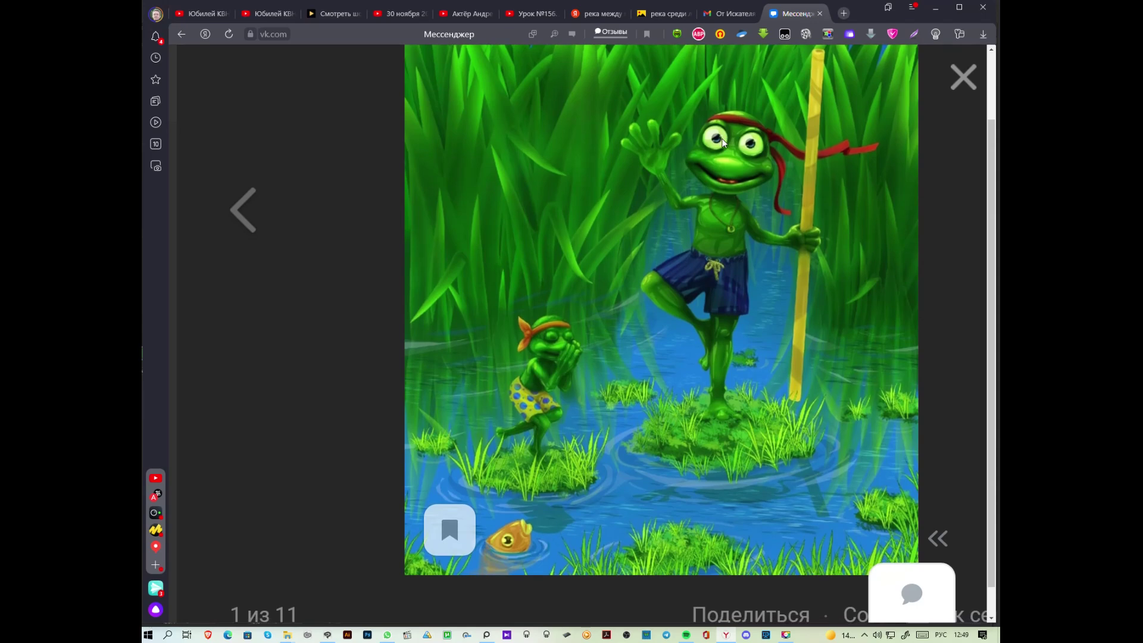
pyautogui.scroll(10, 745, 302)
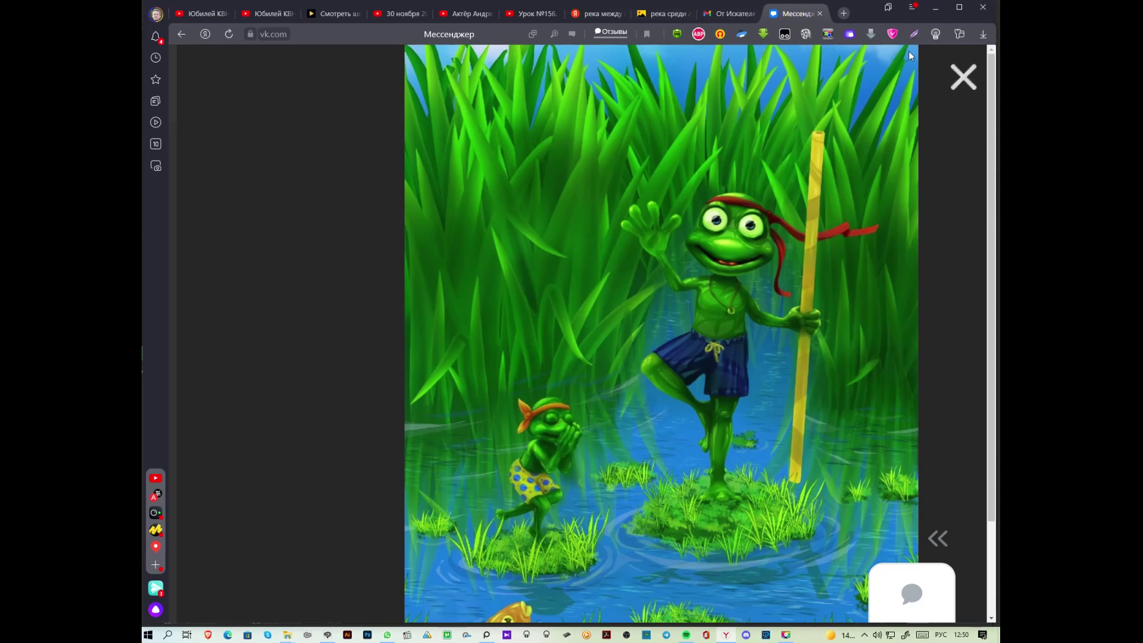
pyautogui.click(671, 14)
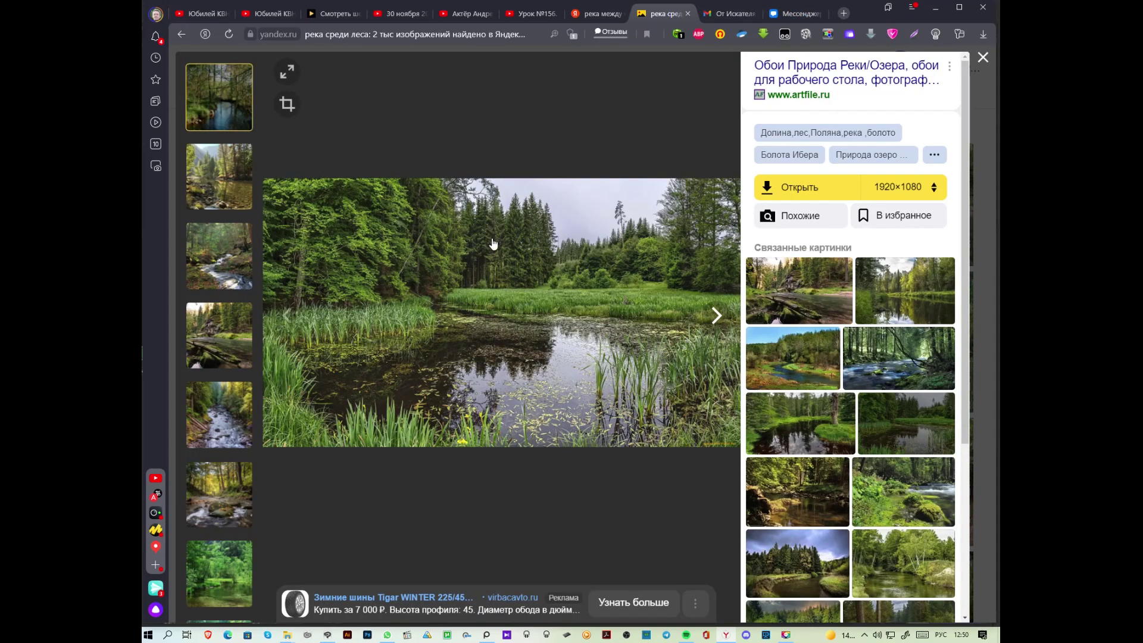
# Step: Copy the forest lake photo with Копировать изображение
pyautogui.rightClick(382, 326)
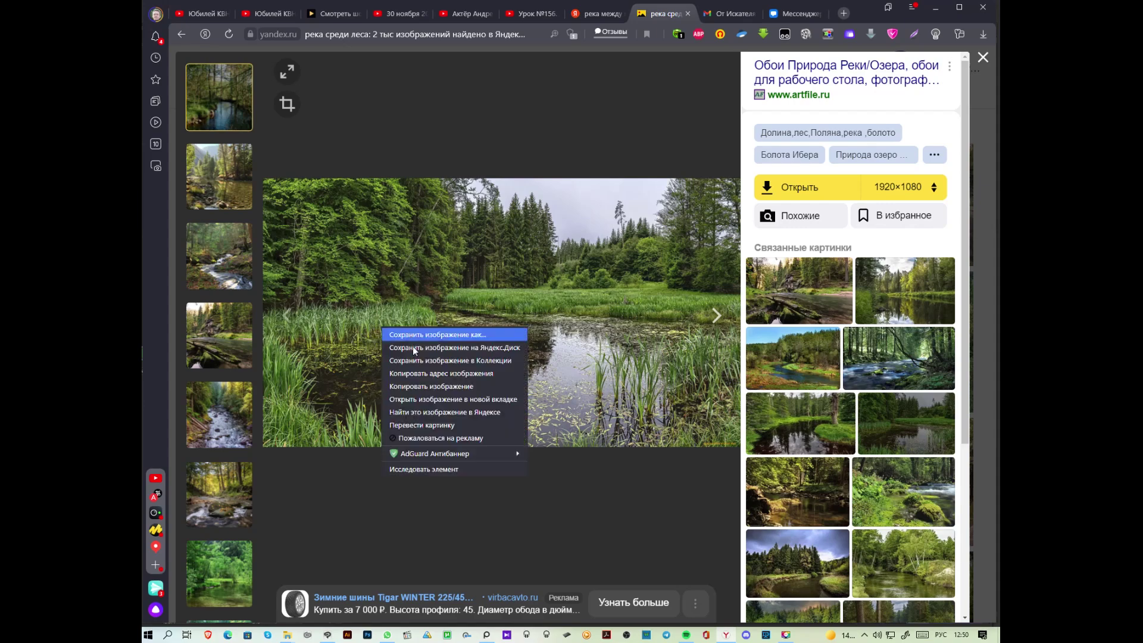
pyautogui.click(418, 391)
# Step: Return to Clip Studio Paint and select Layer 51 at the top of the Layer palette
pyautogui.click(327, 634)
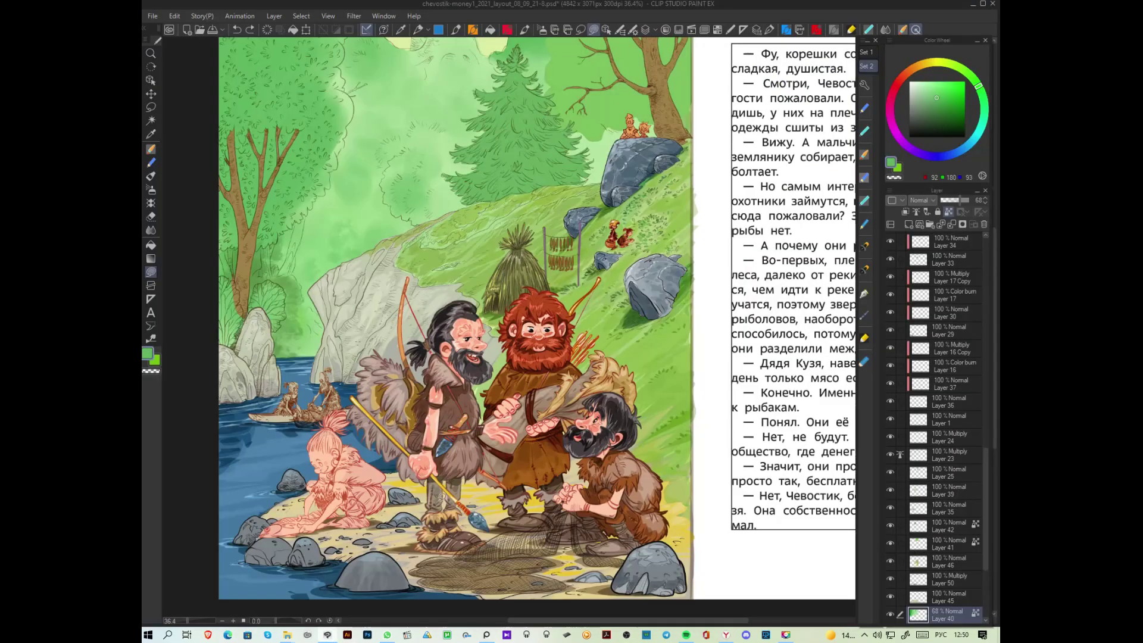
pyautogui.click(941, 241)
pyautogui.scroll(-10, 949, 277)
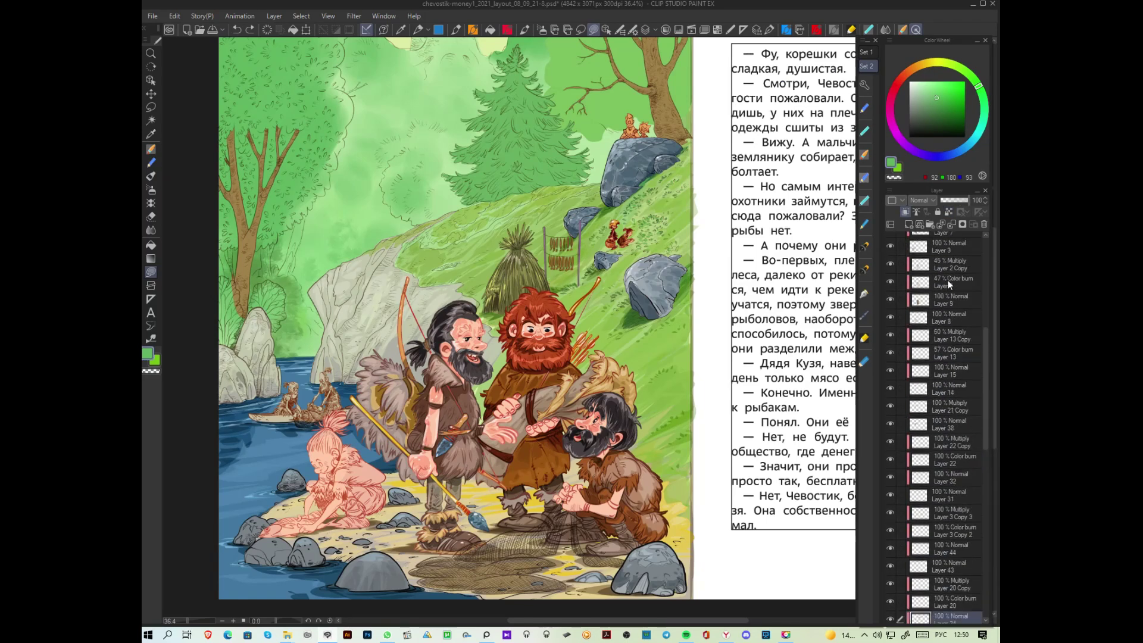
pyautogui.scroll(3, 950, 285)
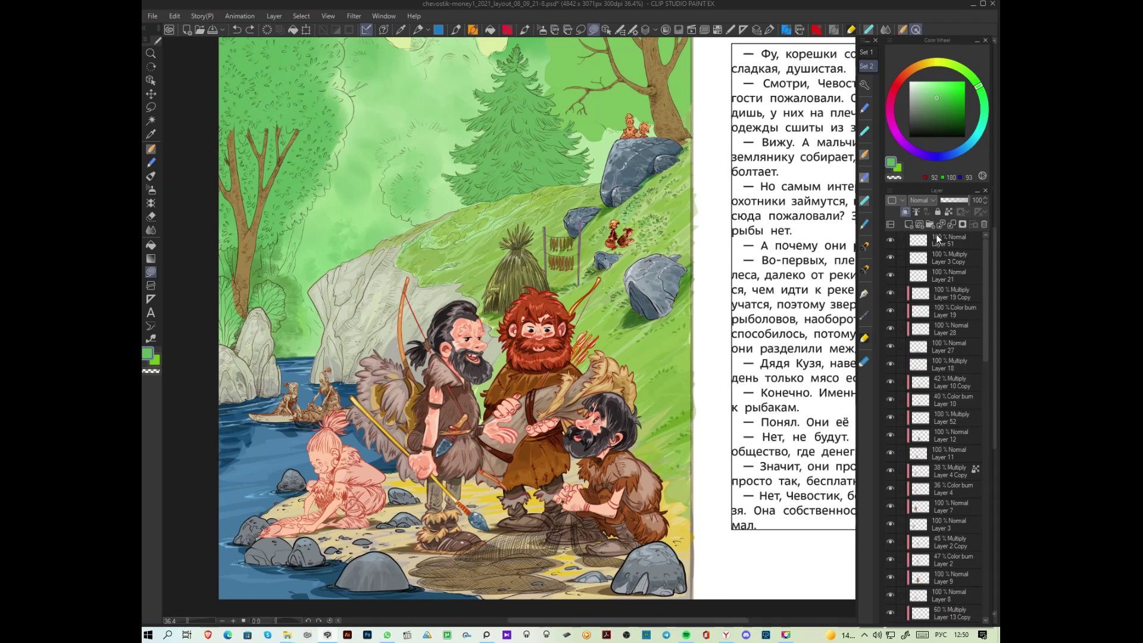
pyautogui.click(946, 240)
# Step: Paste the pond photo as Layer 53, enlarge it over the page, and shift it down-right
pyautogui.hotkey('ctrl', 'v')
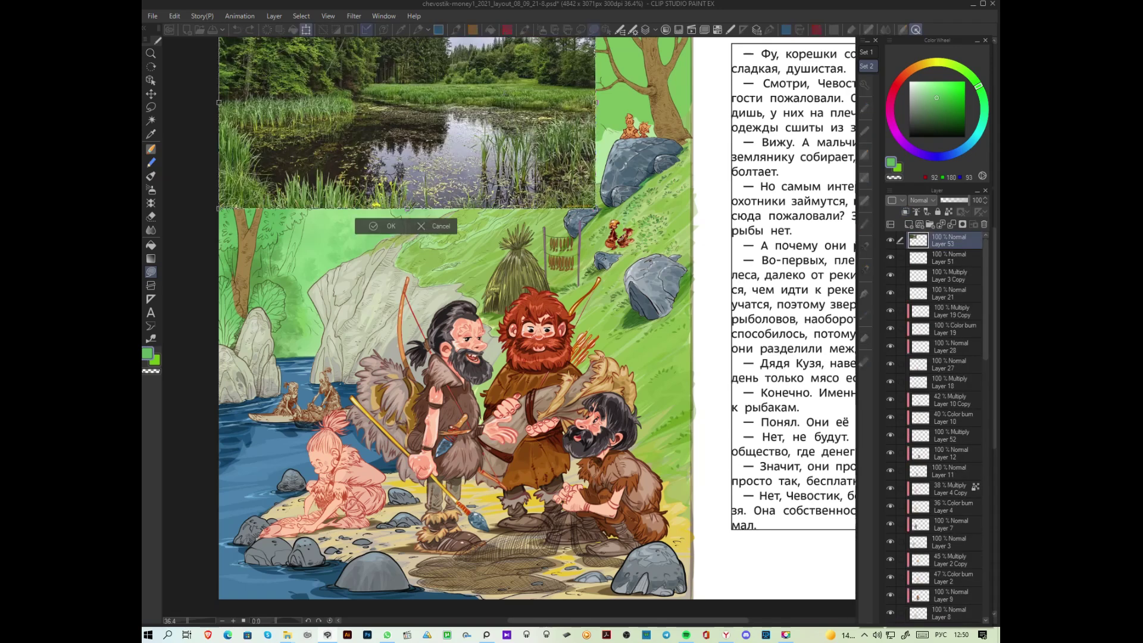
pyautogui.moveTo(595, 208); pyautogui.dragTo(999, 435)
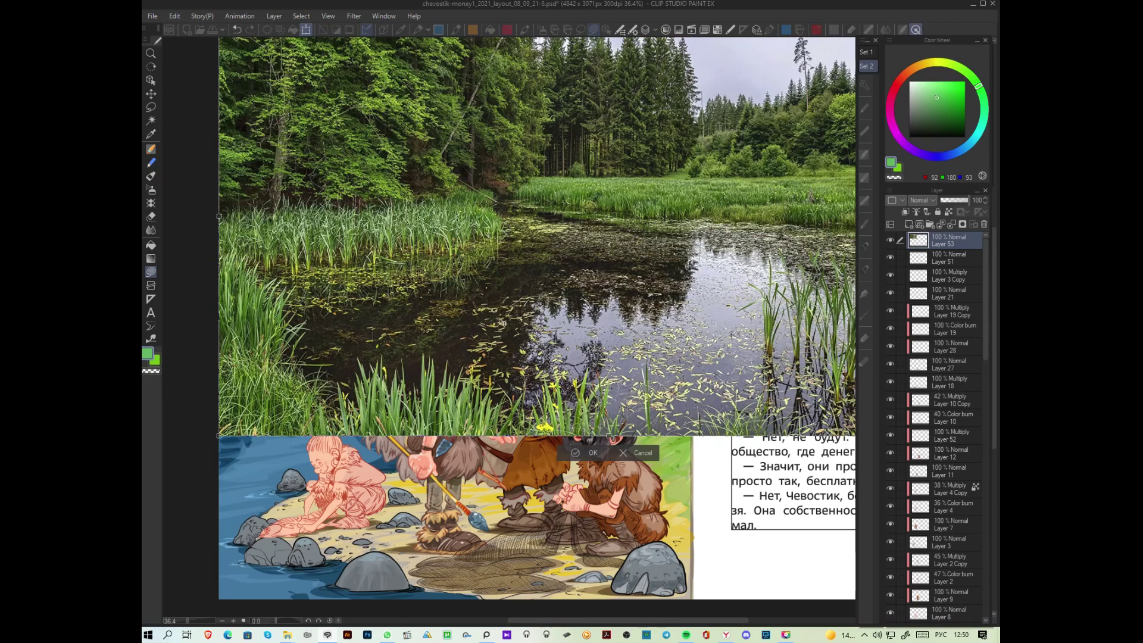
pyautogui.moveTo(491, 310); pyautogui.dragTo(538, 383)
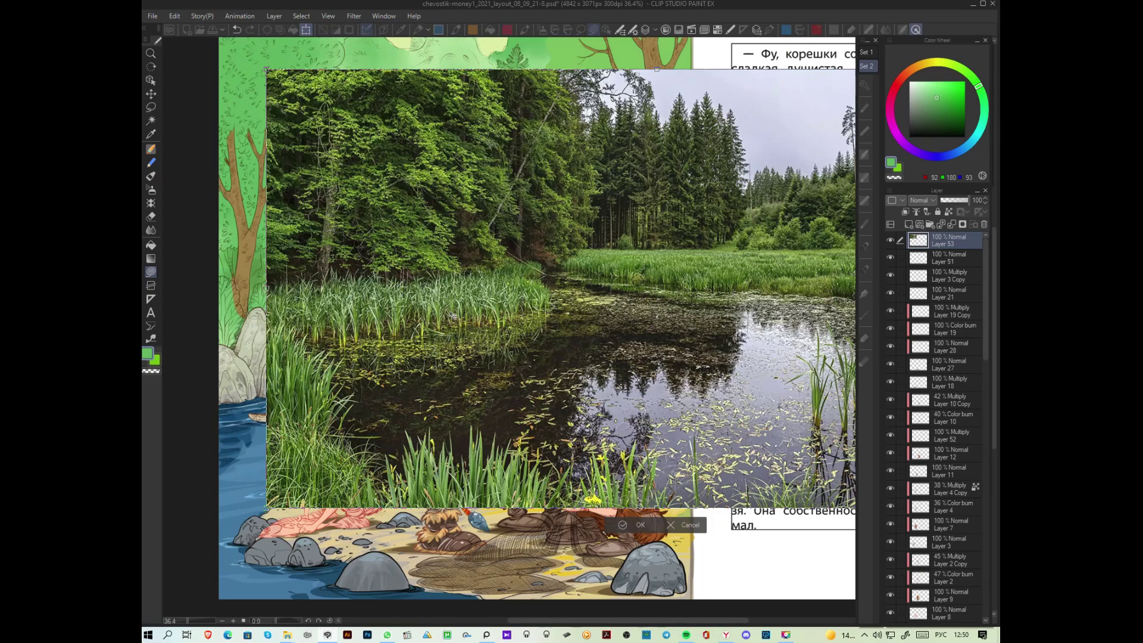
pyautogui.scroll(5, 453, 308)
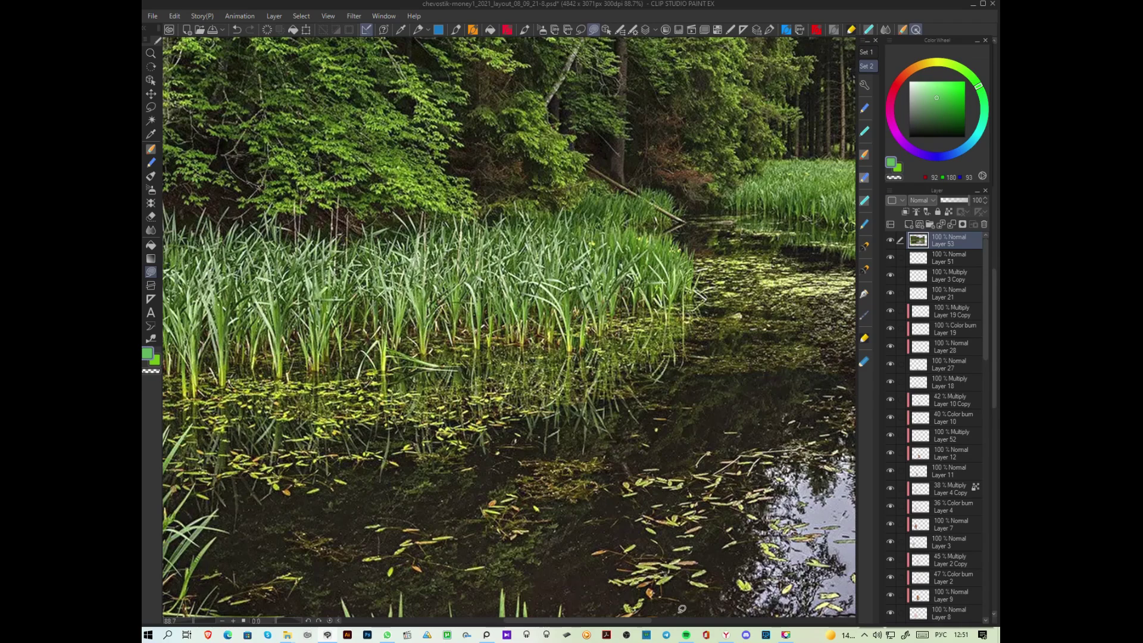
pyautogui.click(726, 636)
pyautogui.click(725, 637)
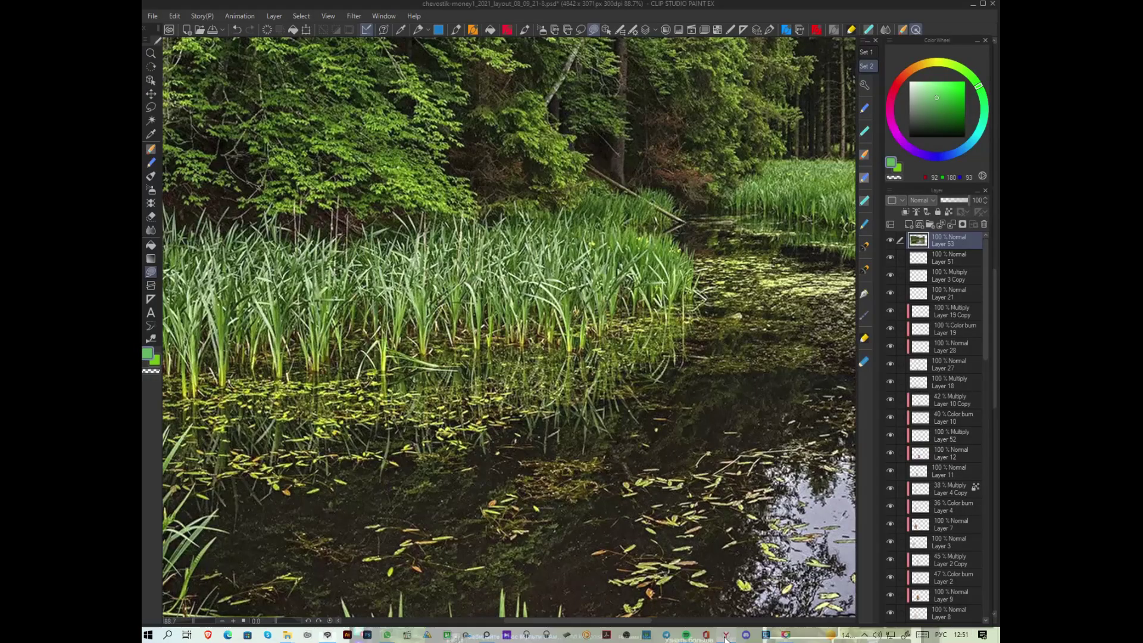
pyautogui.click(726, 637)
pyautogui.click(793, 14)
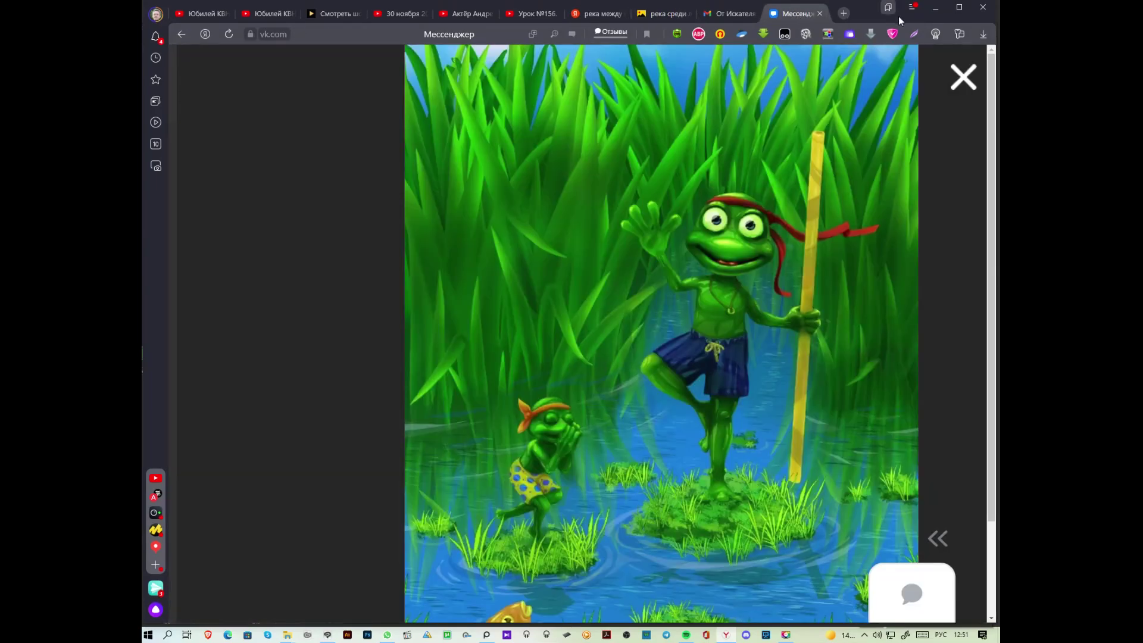
pyautogui.click(936, 10)
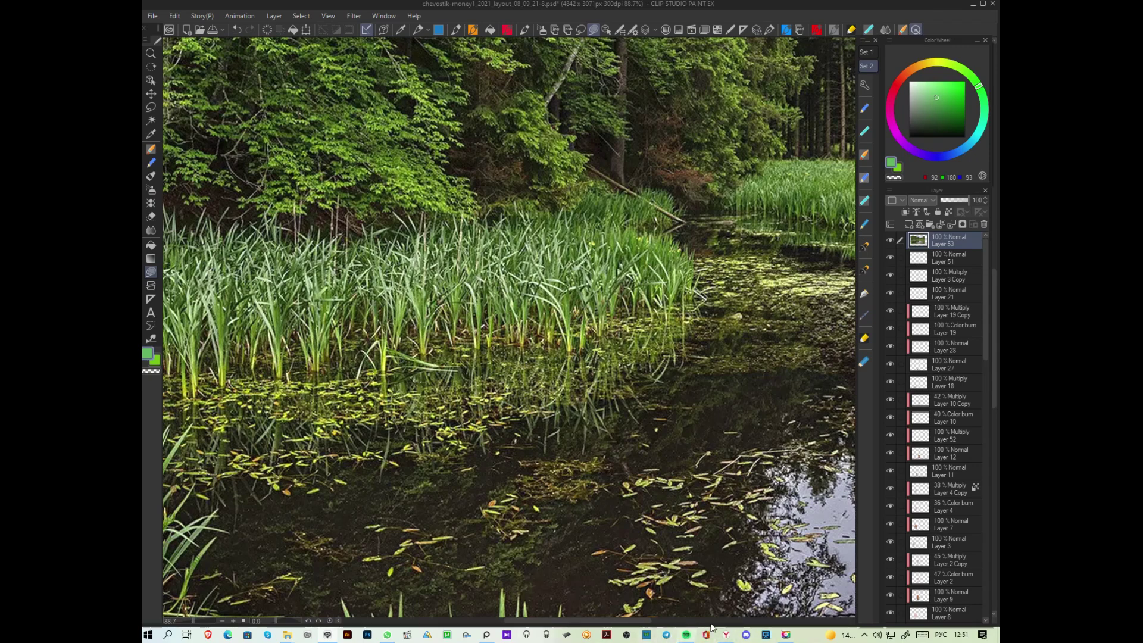
pyautogui.click(726, 635)
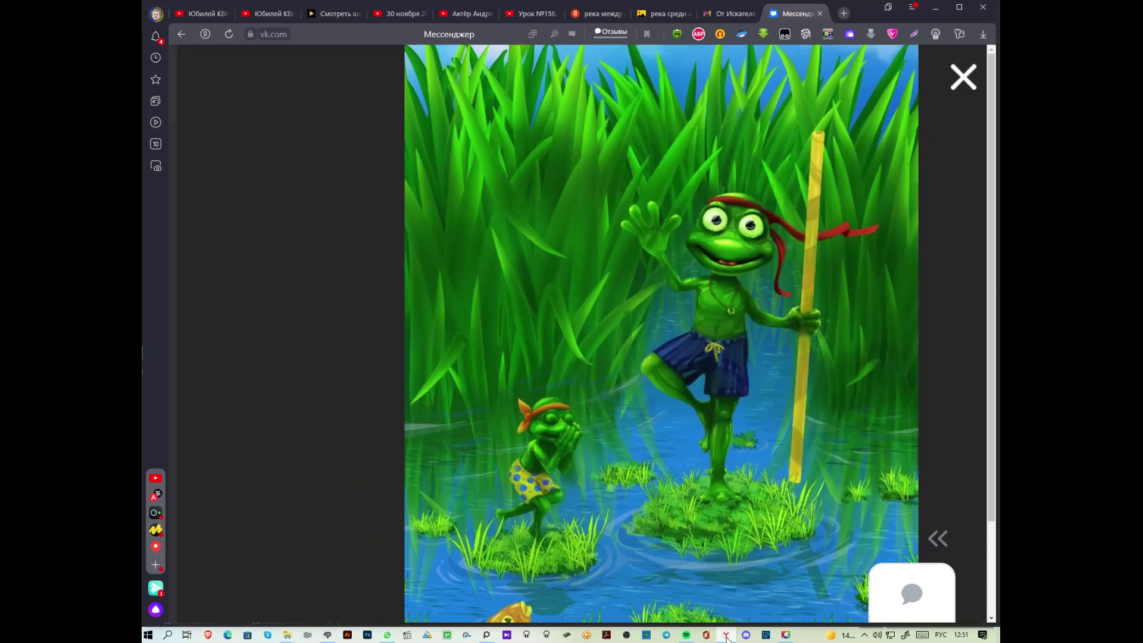
pyautogui.click(726, 635)
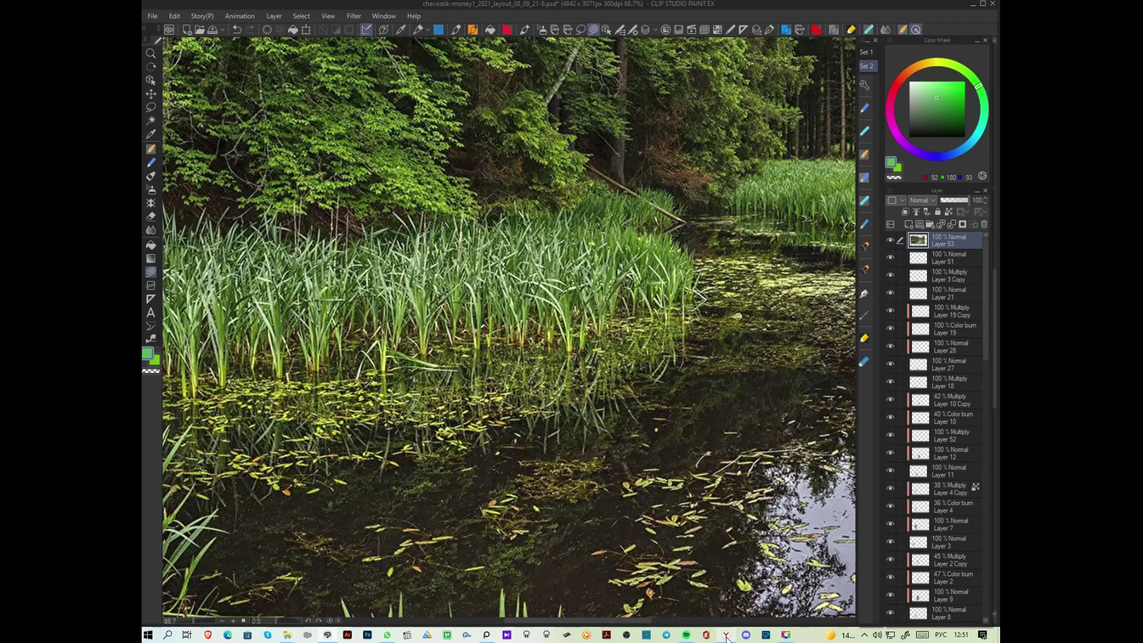
pyautogui.click(727, 635)
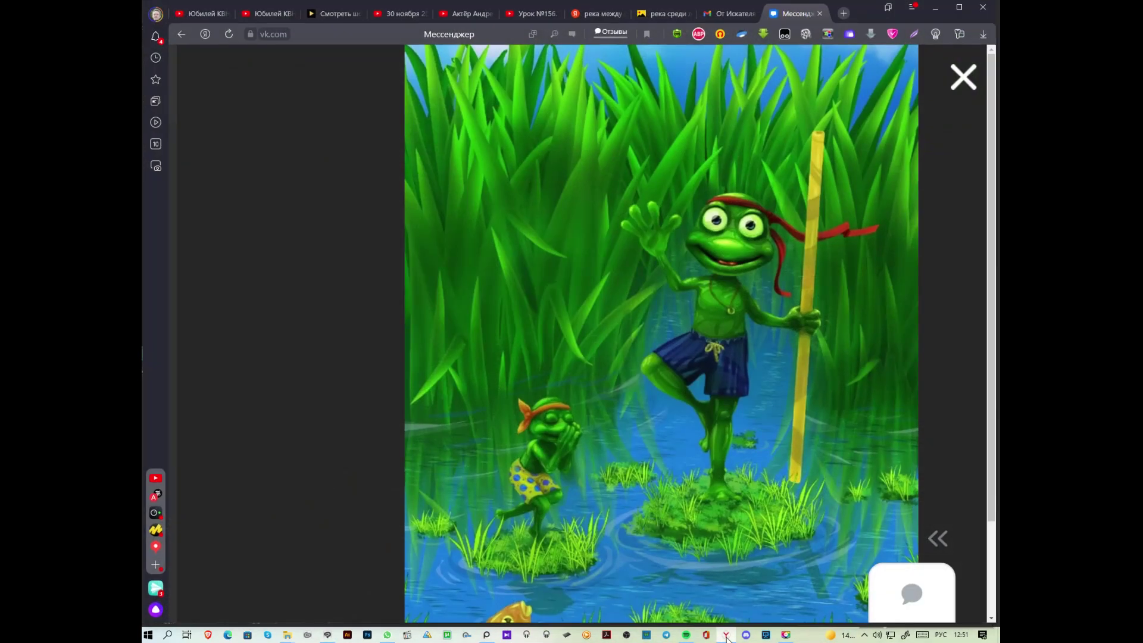
pyautogui.click(727, 636)
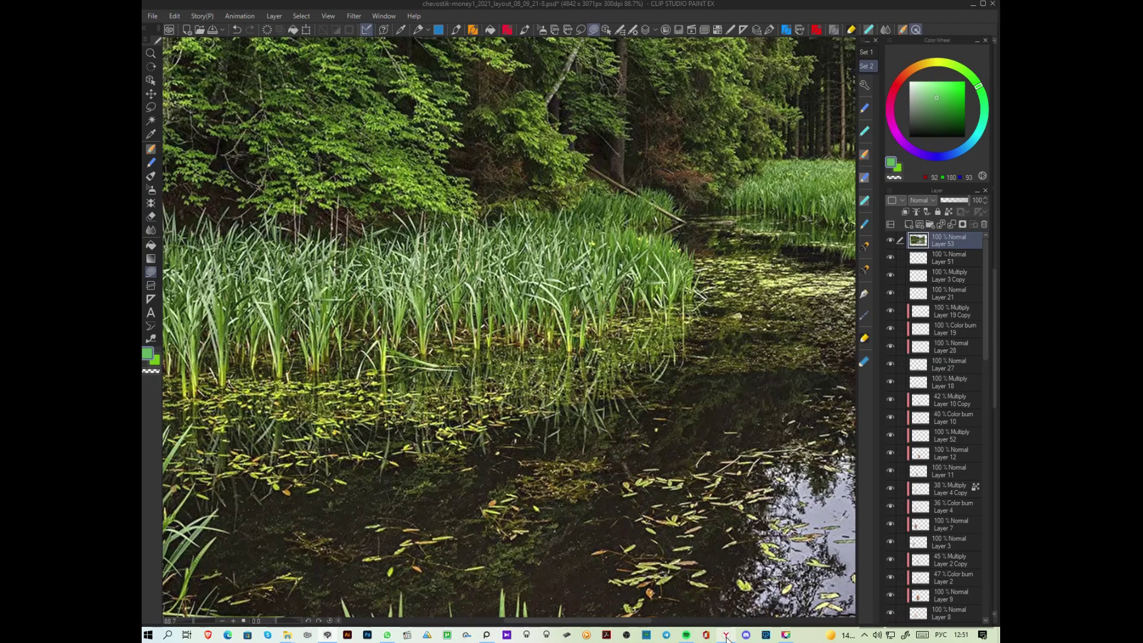
pyautogui.click(727, 635)
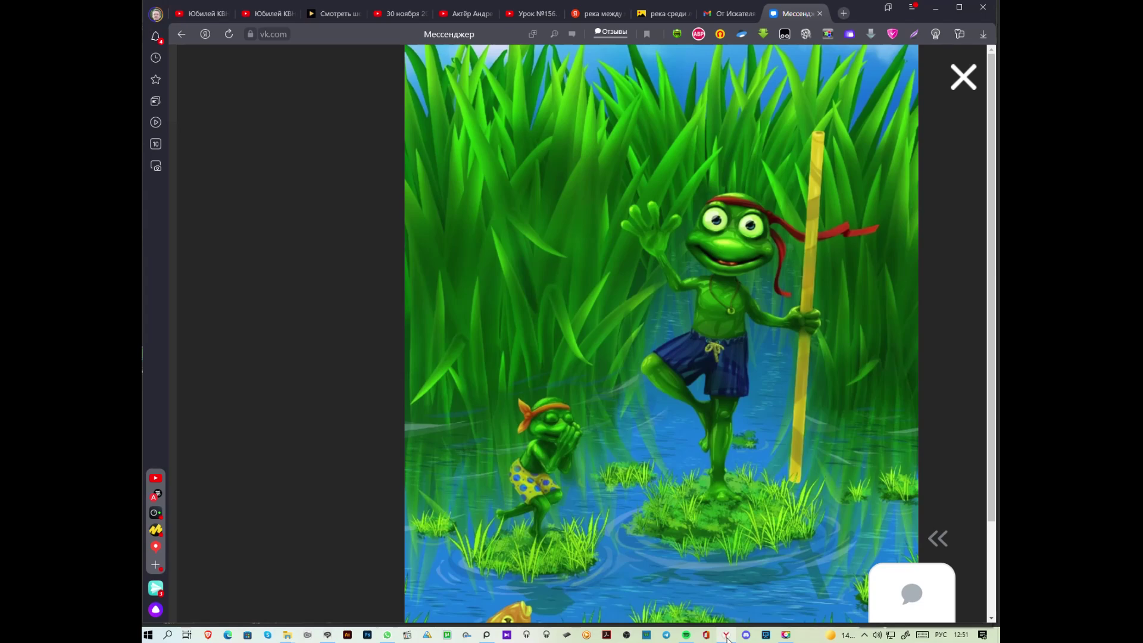
pyautogui.click(727, 636)
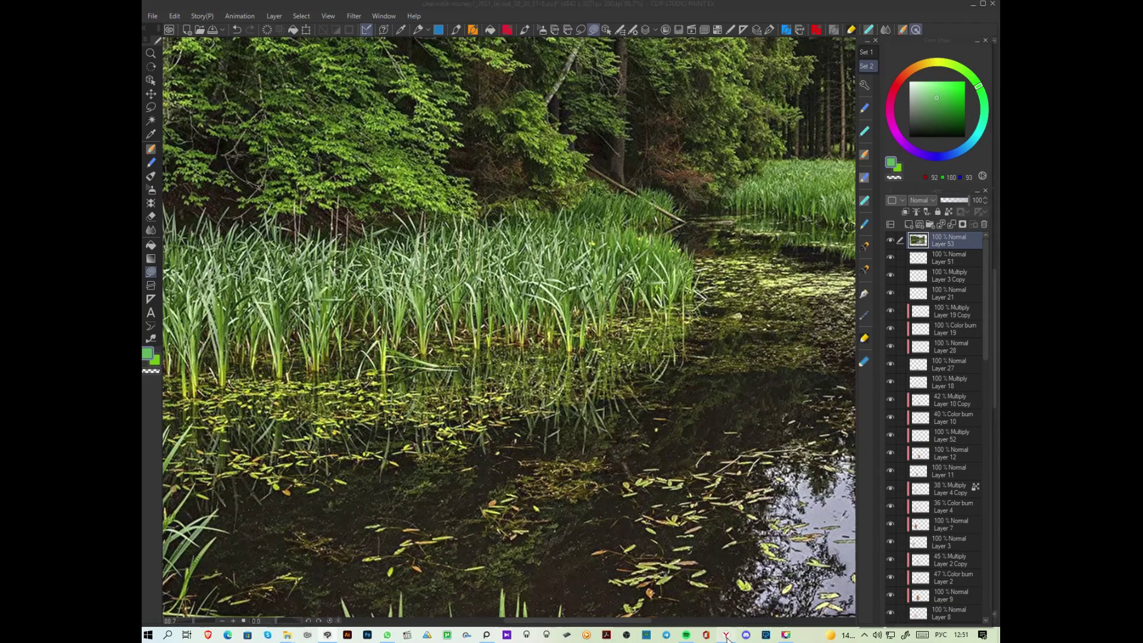
pyautogui.click(725, 636)
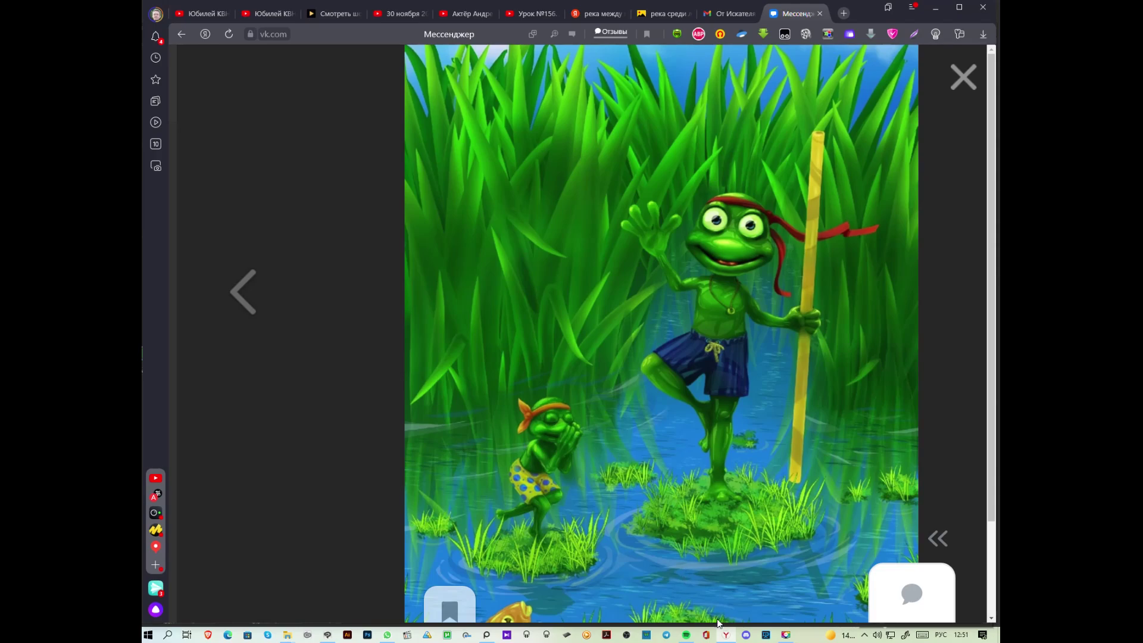
pyautogui.click(725, 635)
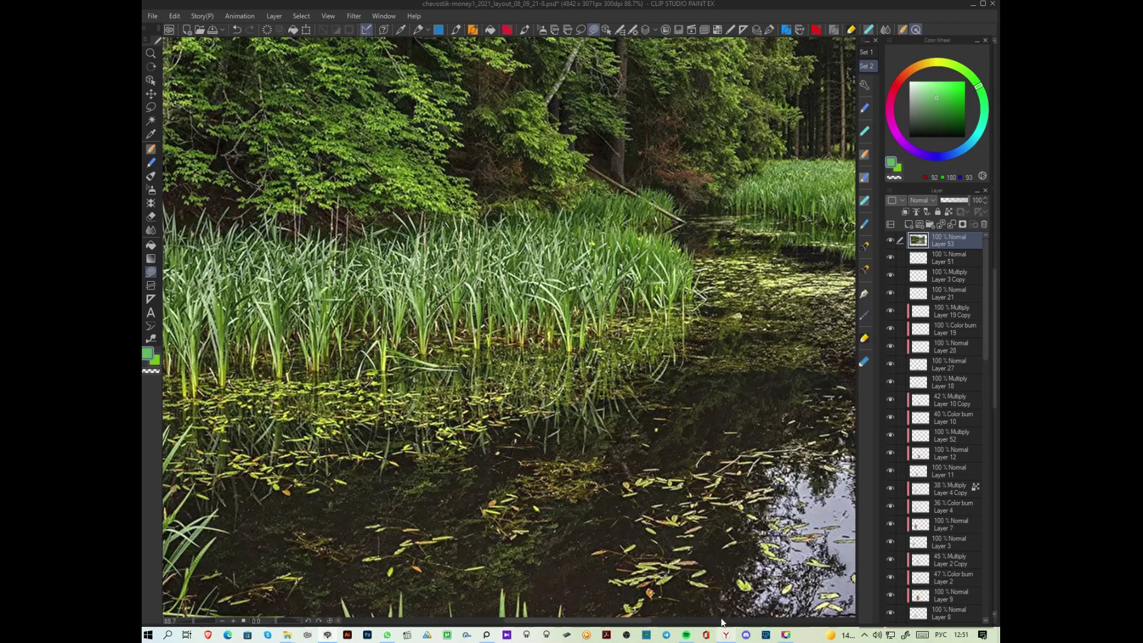
# Step: Pan around the pasted pond photo, then switch to the VK frog-in-reeds photo in the browser
pyautogui.scroll(-4, 554, 513)
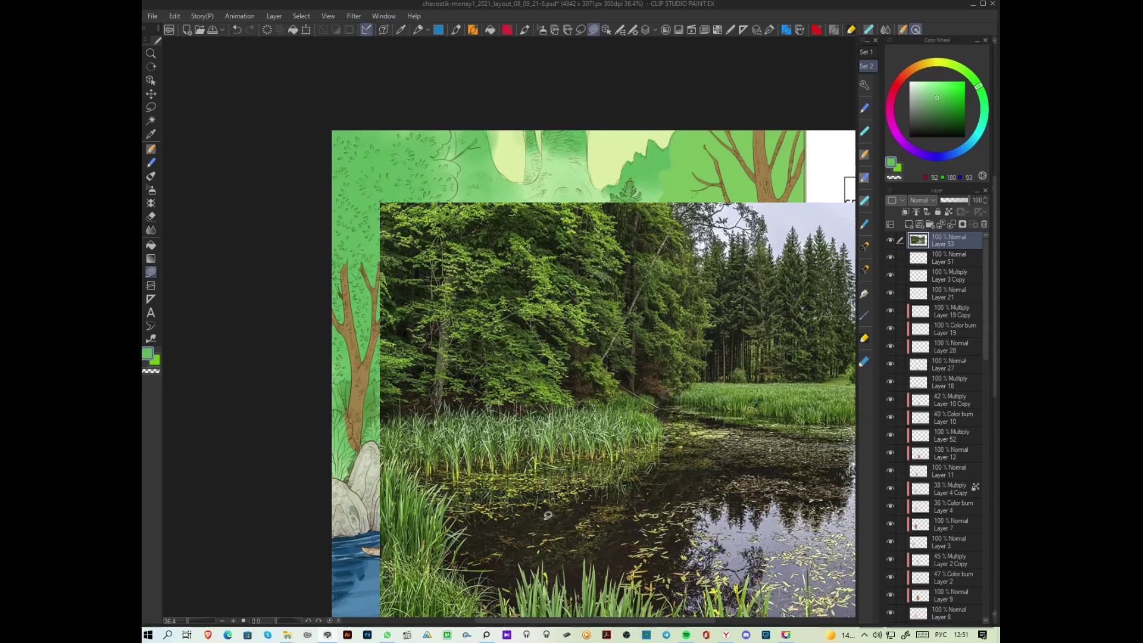
pyautogui.scroll(5, 554, 513)
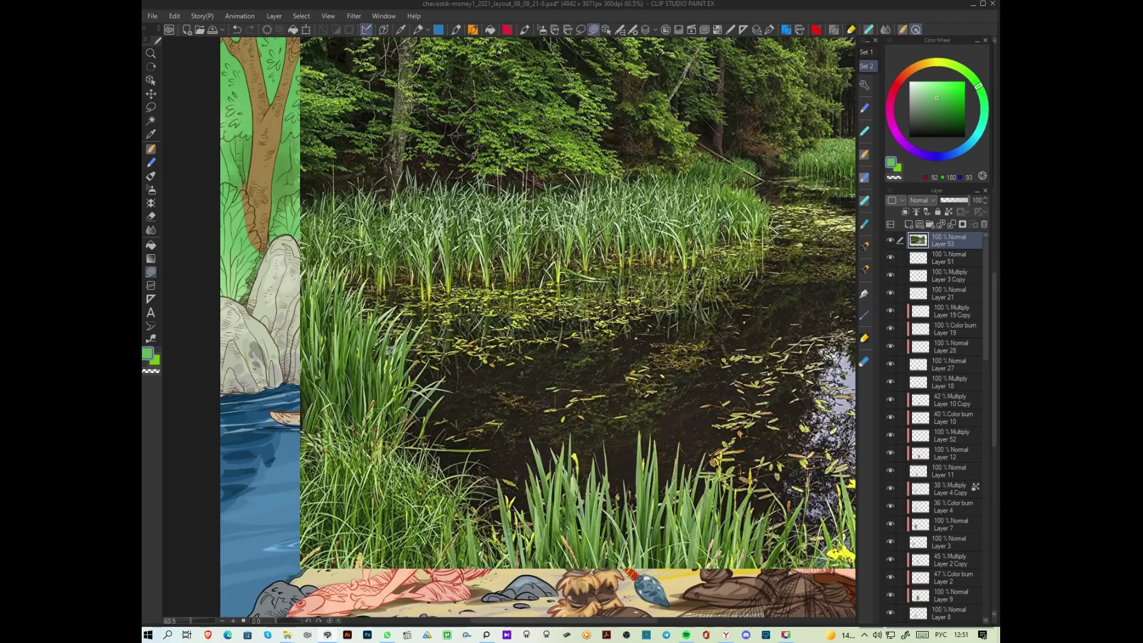
pyautogui.moveTo(746, 452); pyautogui.dragTo(360, 566)
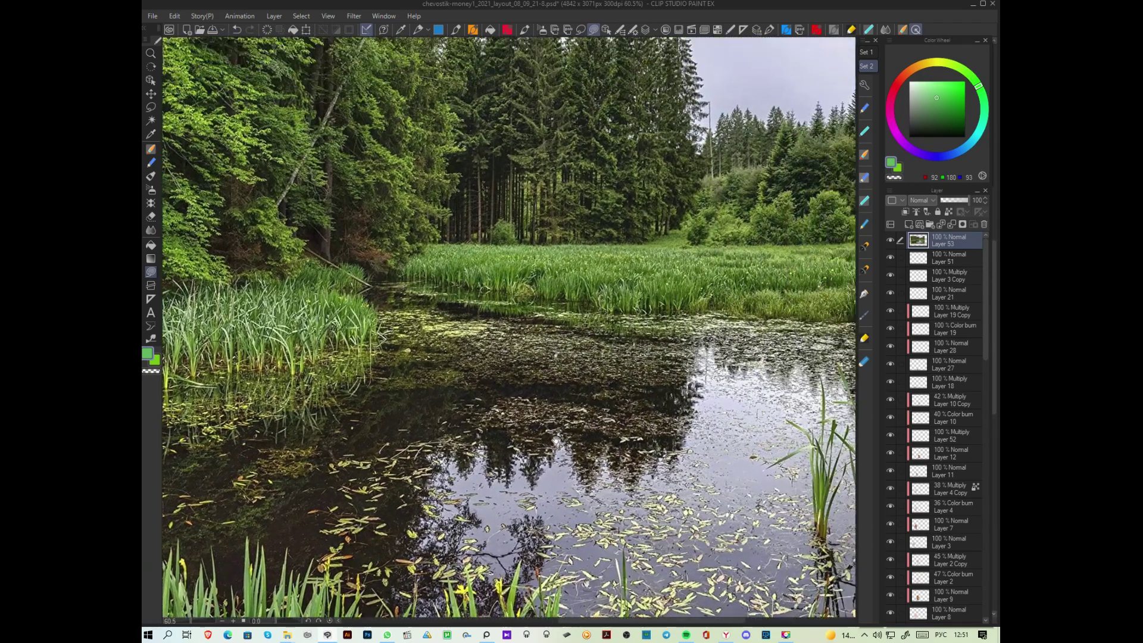
pyautogui.moveTo(556, 440); pyautogui.dragTo(459, 507)
pyautogui.moveTo(678, 439); pyautogui.dragTo(511, 485)
pyautogui.scroll(2, 651, 460)
pyautogui.scroll(3, 652, 458)
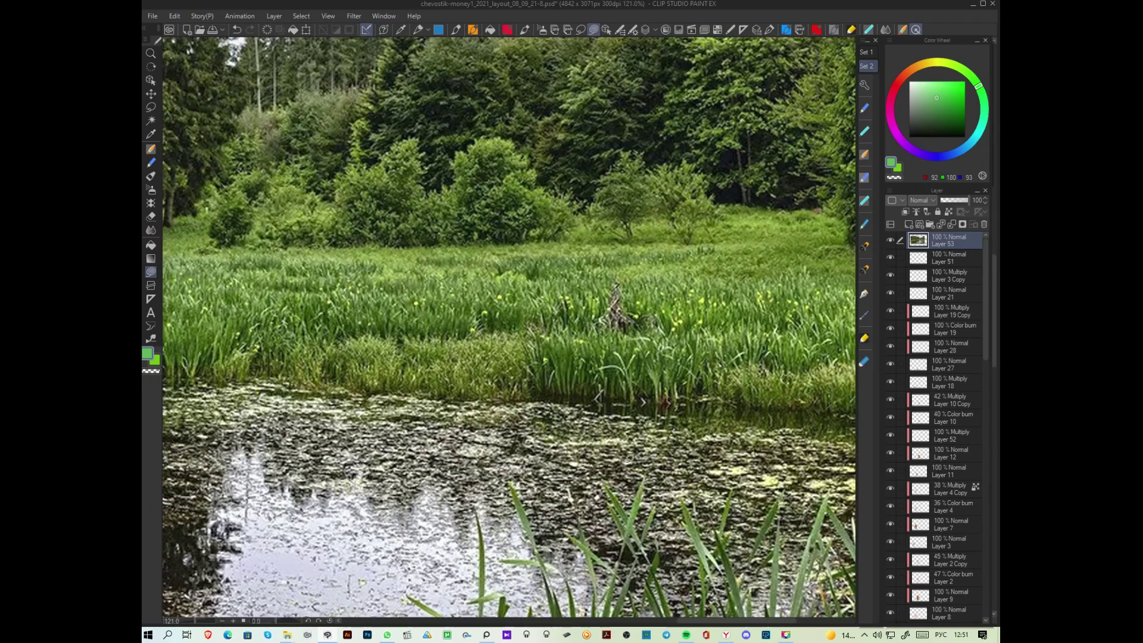
pyautogui.scroll(-2, 464, 473)
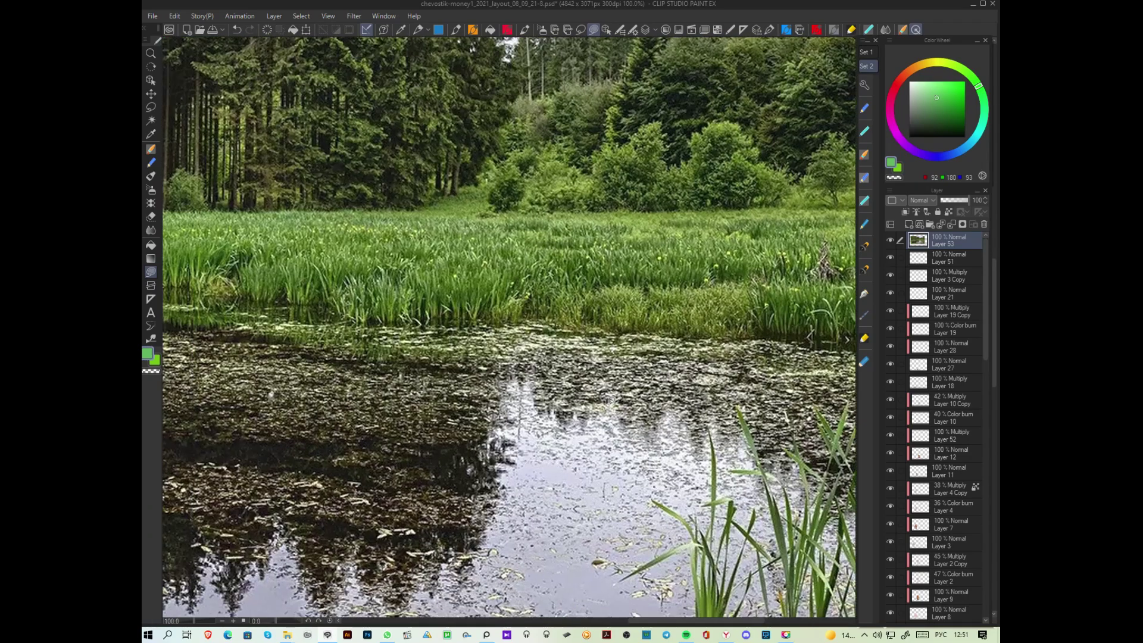
pyautogui.moveTo(411, 443); pyautogui.dragTo(598, 398)
pyautogui.moveTo(520, 512); pyautogui.dragTo(525, 351)
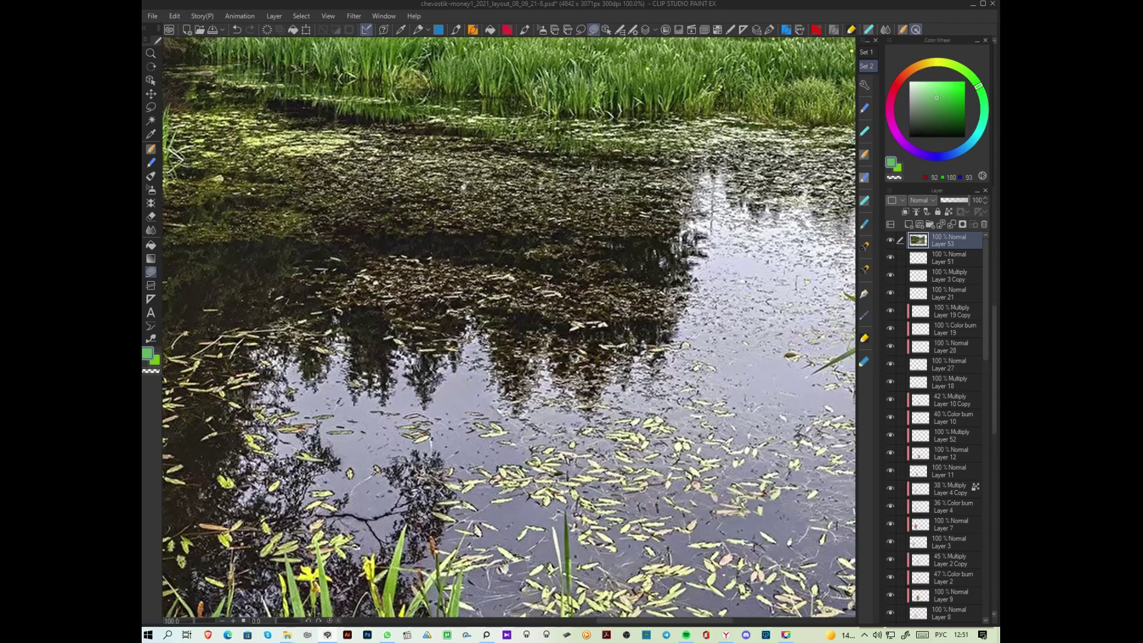
pyautogui.hscroll(2, 536, 479)
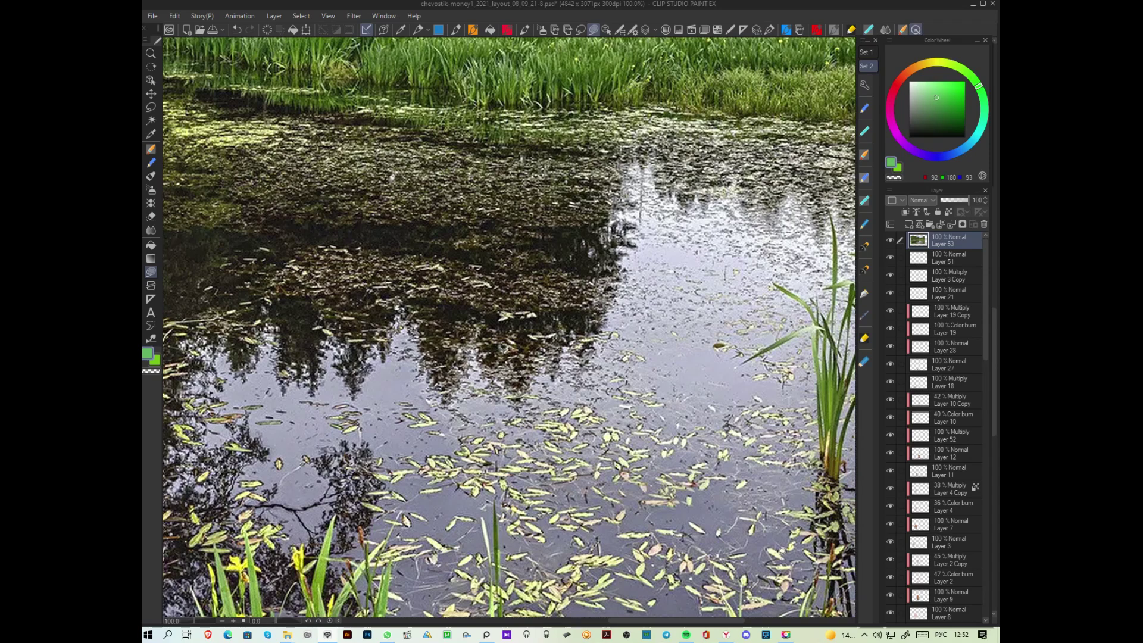
pyautogui.click(726, 635)
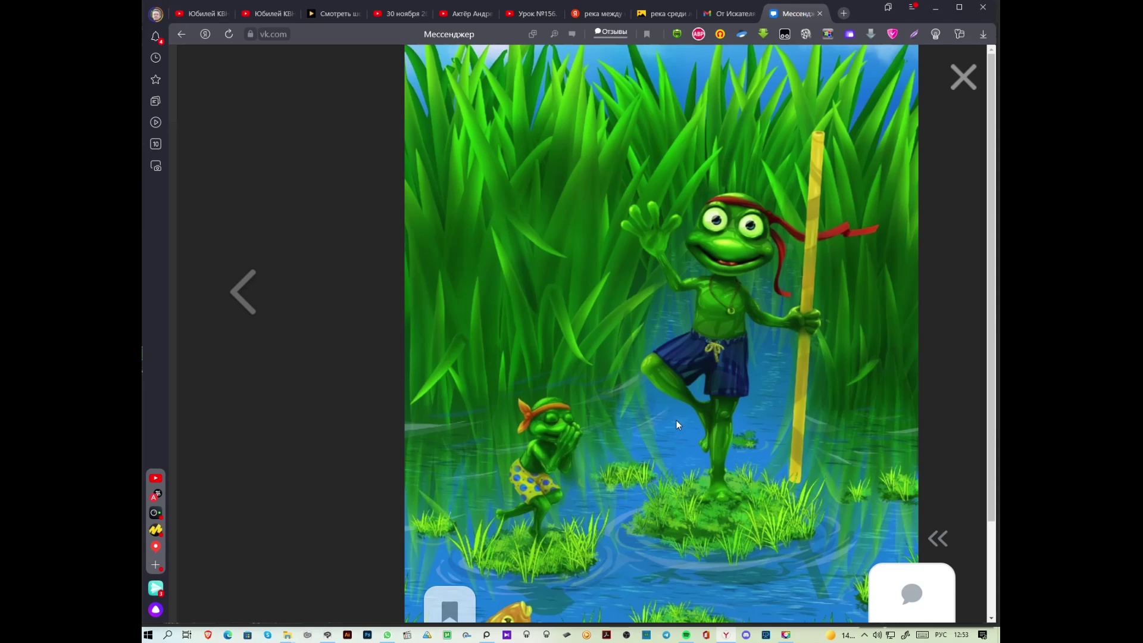
# Step: Close the frog photo and set the browser page zoom back to 110%
pyautogui.scroll(-2, 676, 424)
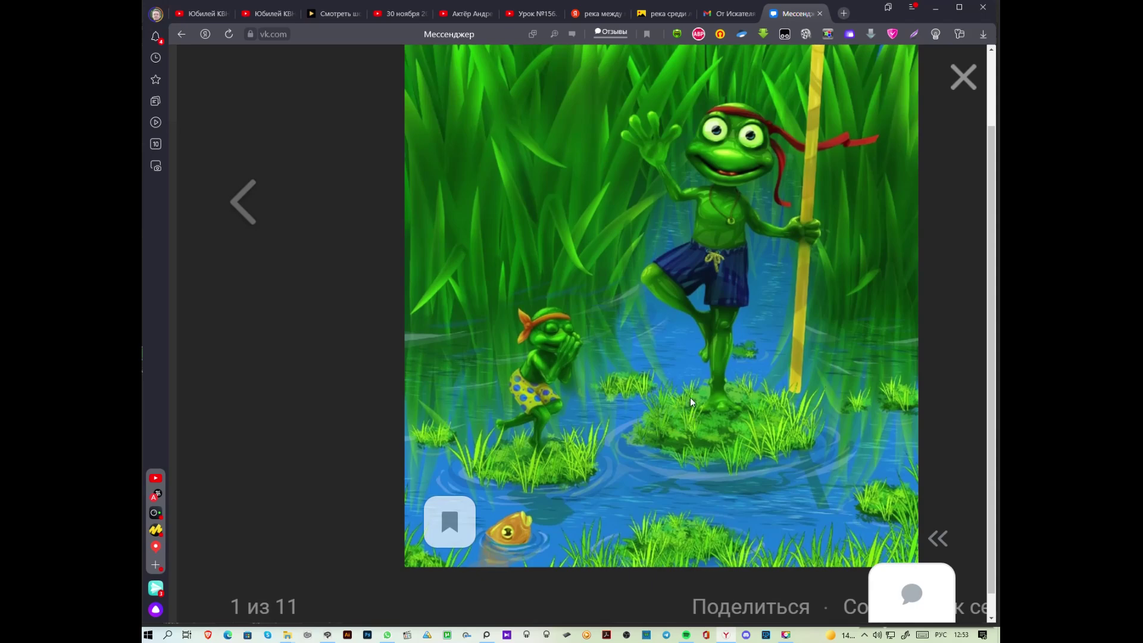
pyautogui.scroll(-1, 690, 398)
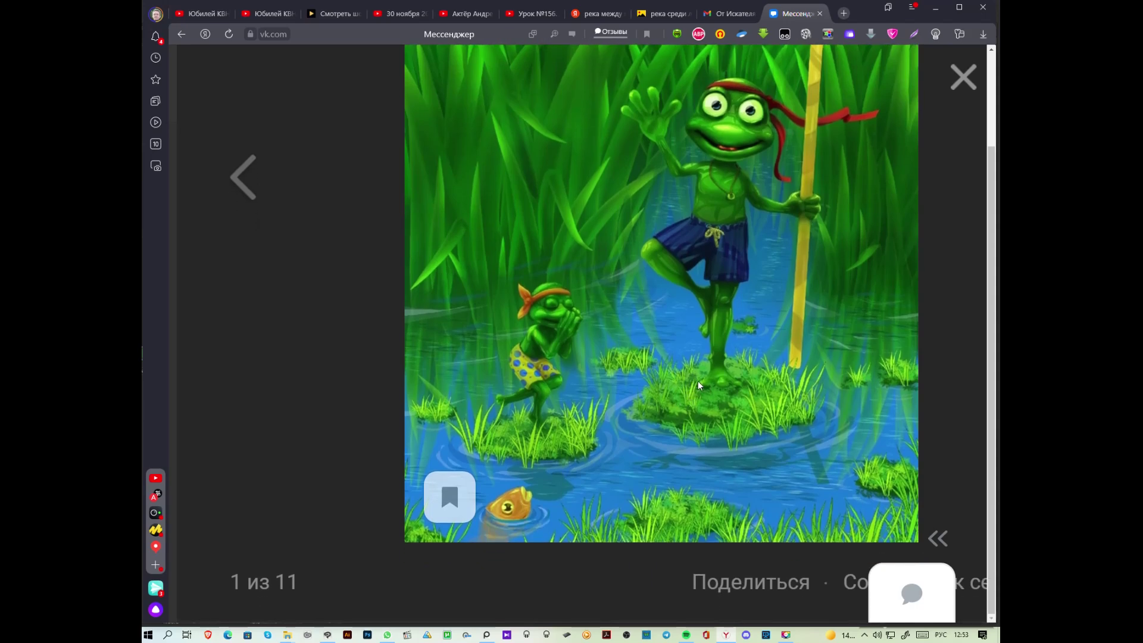
pyautogui.scroll(-2, 698, 384)
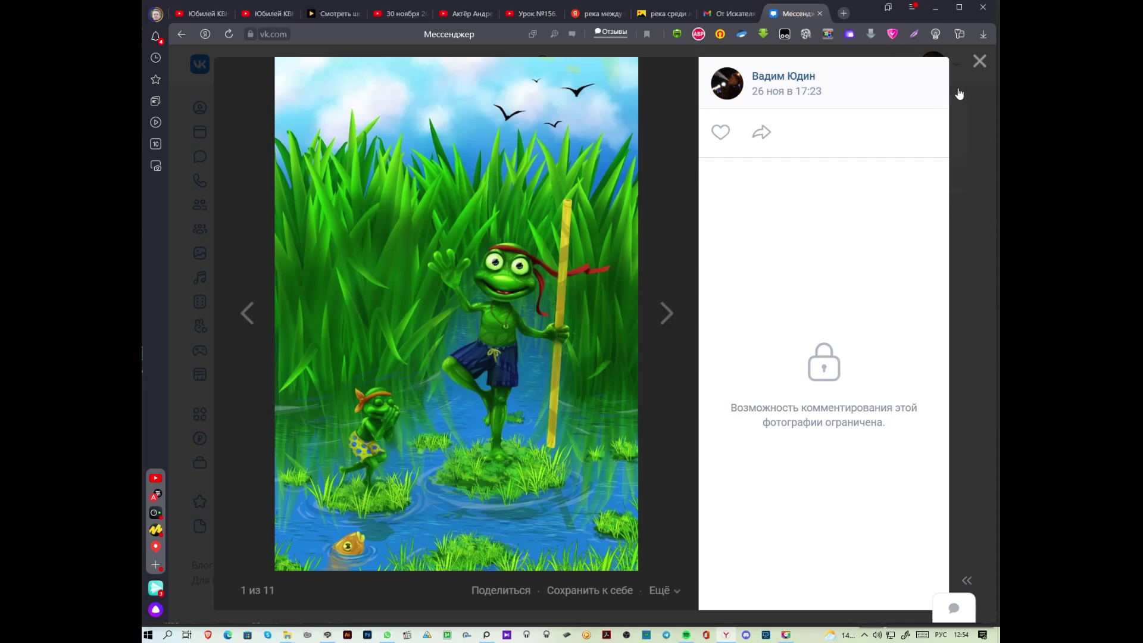
pyautogui.click(980, 61)
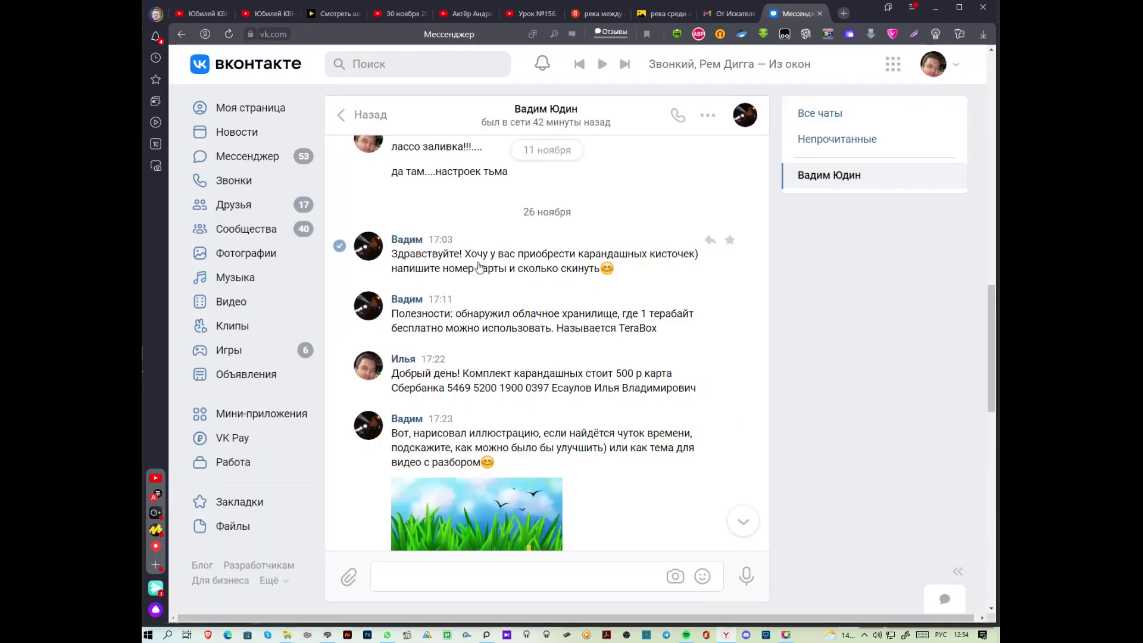
pyautogui.hotkey('ctrl', '-')
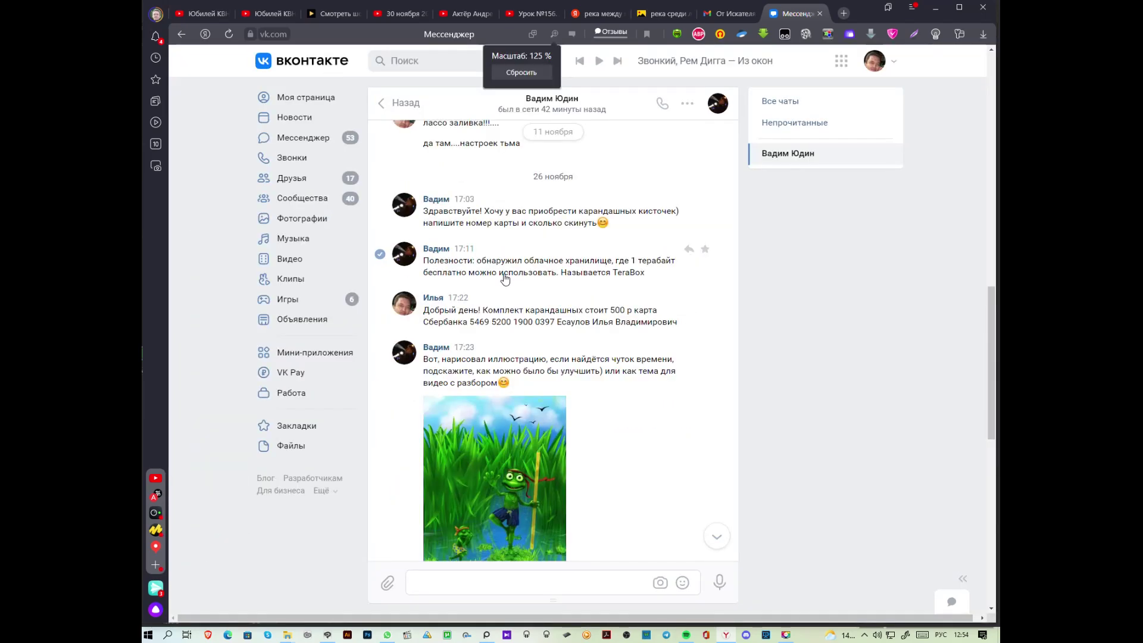
pyautogui.hotkey('ctrl', '-')
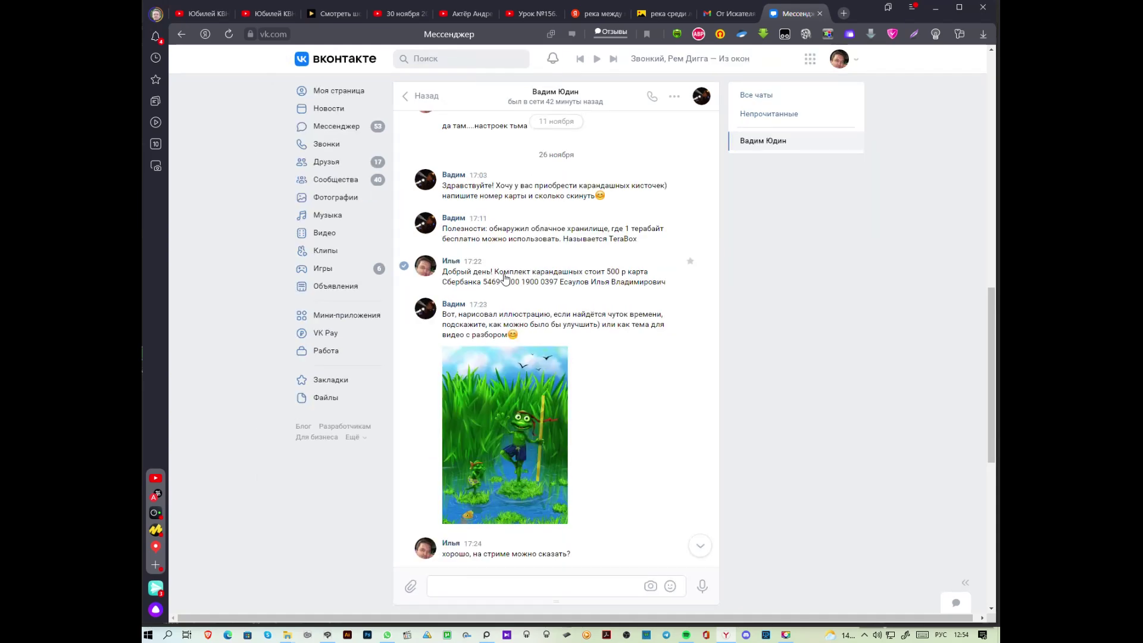
pyautogui.hotkey('ctrl', '+')
pyautogui.hotkey('ctrl', '-')
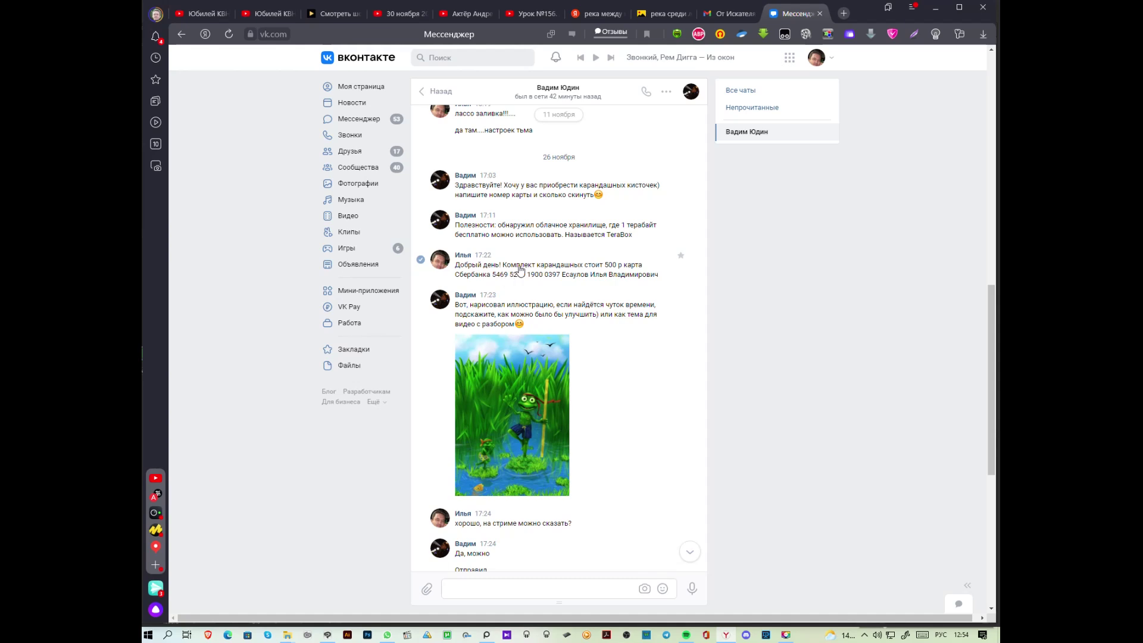
pyautogui.hotkey('ctrl', '+')
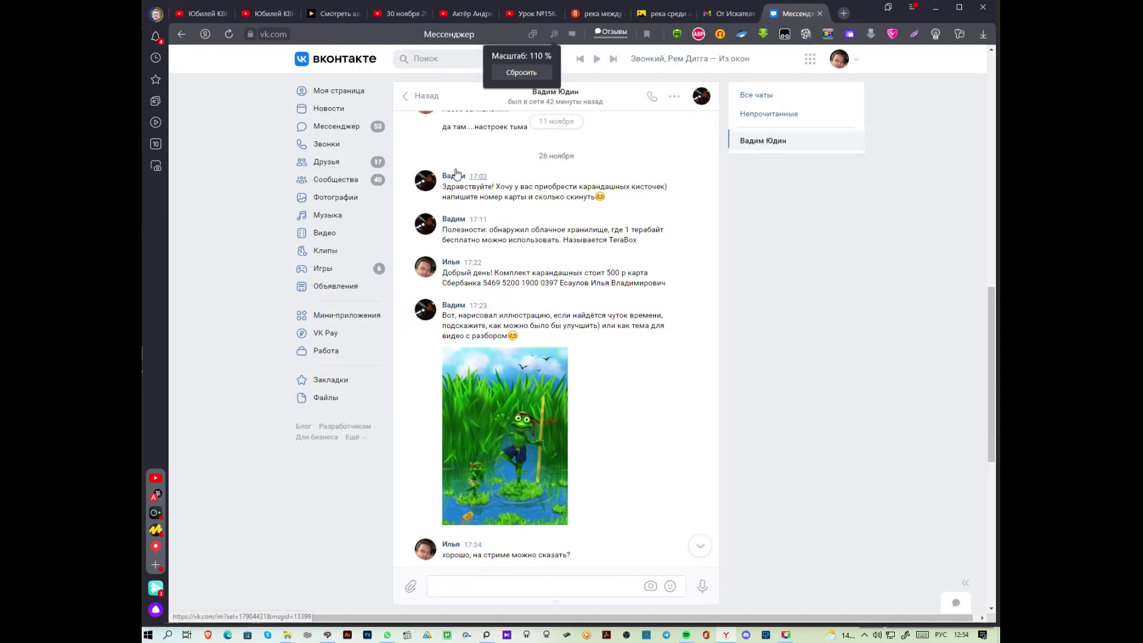
# Step: Open the chat with the Batman workshop video and play it on YouTube in a new tab
pyautogui.click(354, 136)
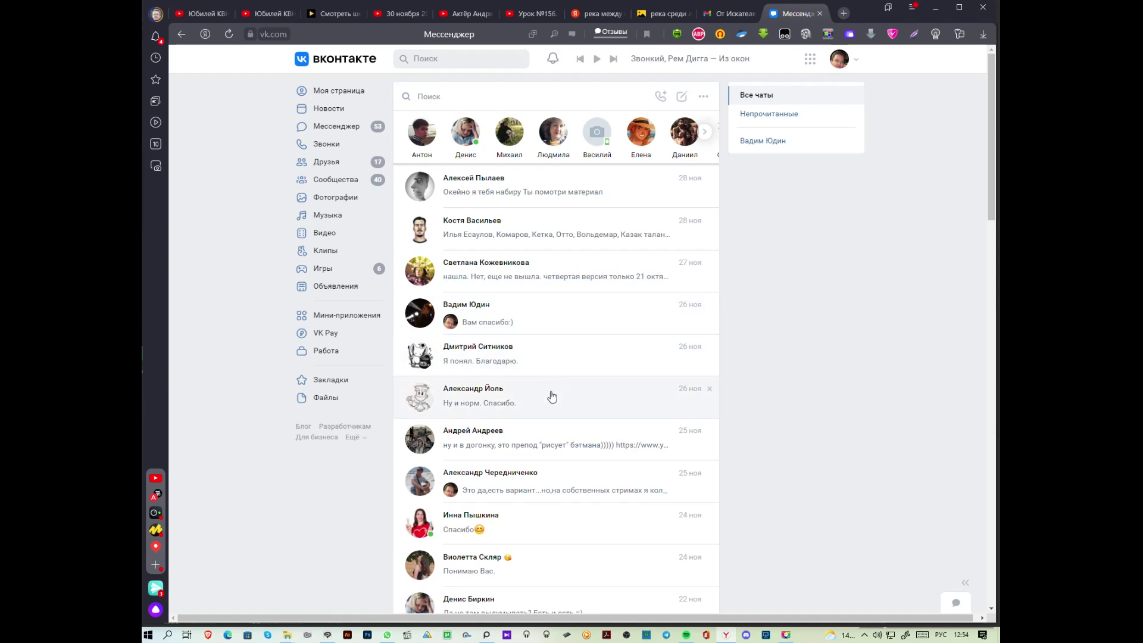
pyautogui.click(575, 441)
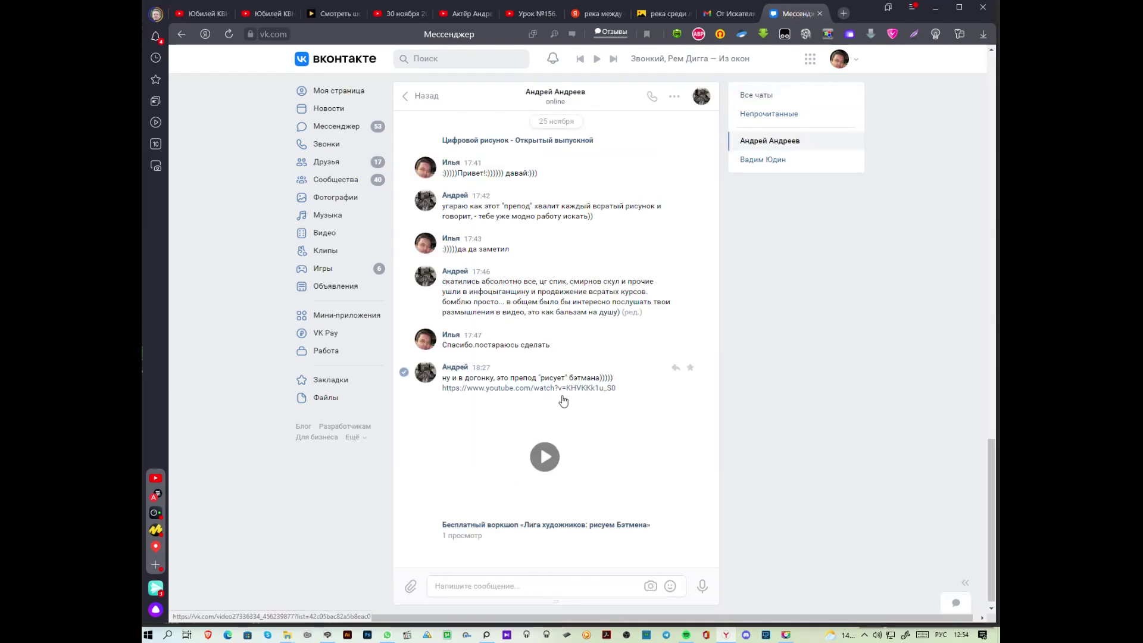
pyautogui.click(610, 470)
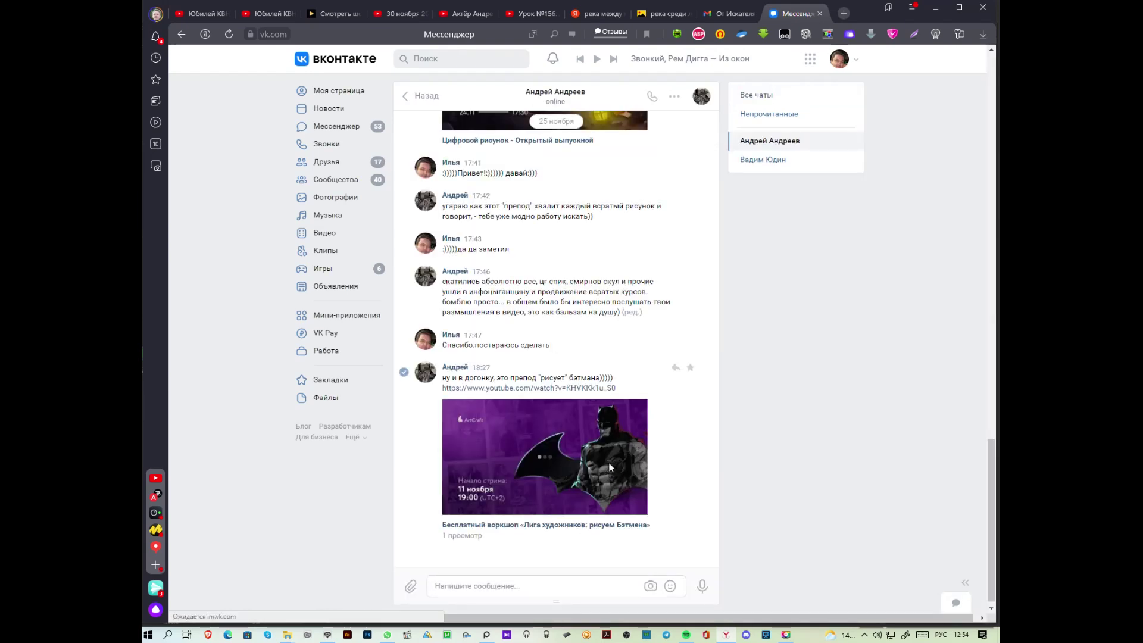
pyautogui.click(599, 505)
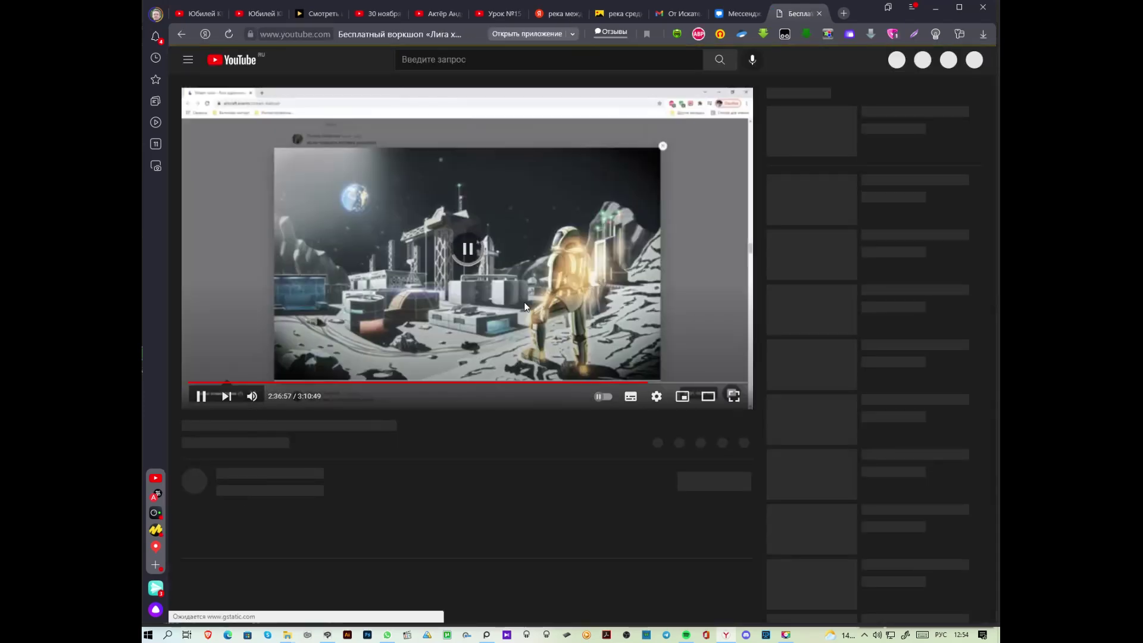
# Step: Open «Цифровой рисунок - Открытый выпускной» from the VK chat on YouTube and pause it at 57:06
pyautogui.click(737, 13)
pyautogui.click(674, 96)
pyautogui.scroll(3, 553, 291)
pyautogui.click(572, 282)
pyautogui.click(593, 299)
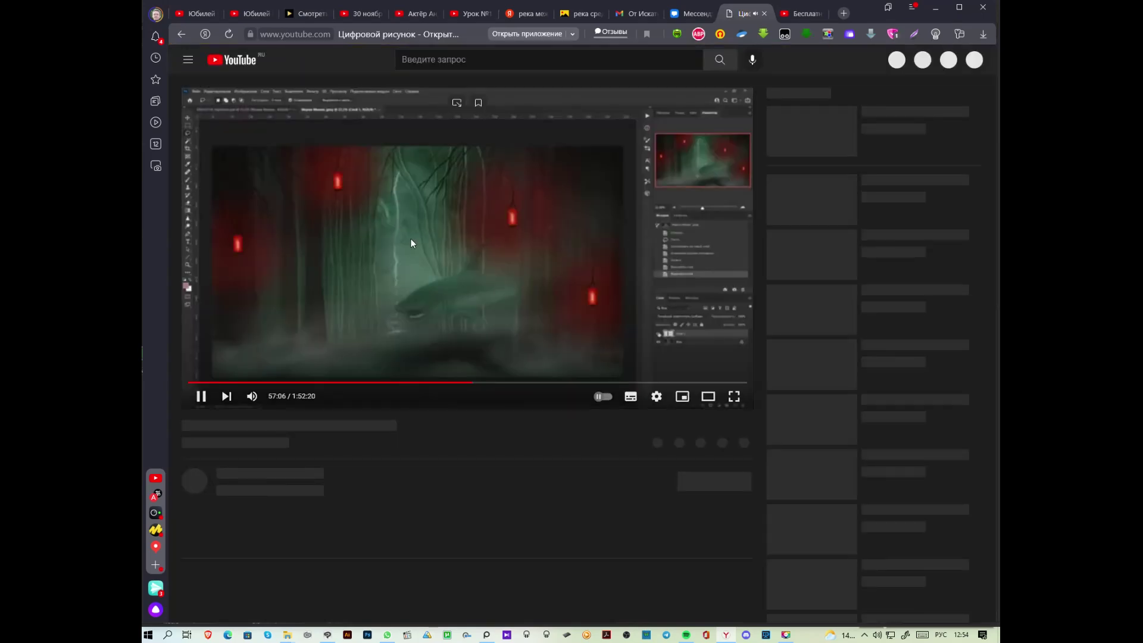
pyautogui.click(411, 243)
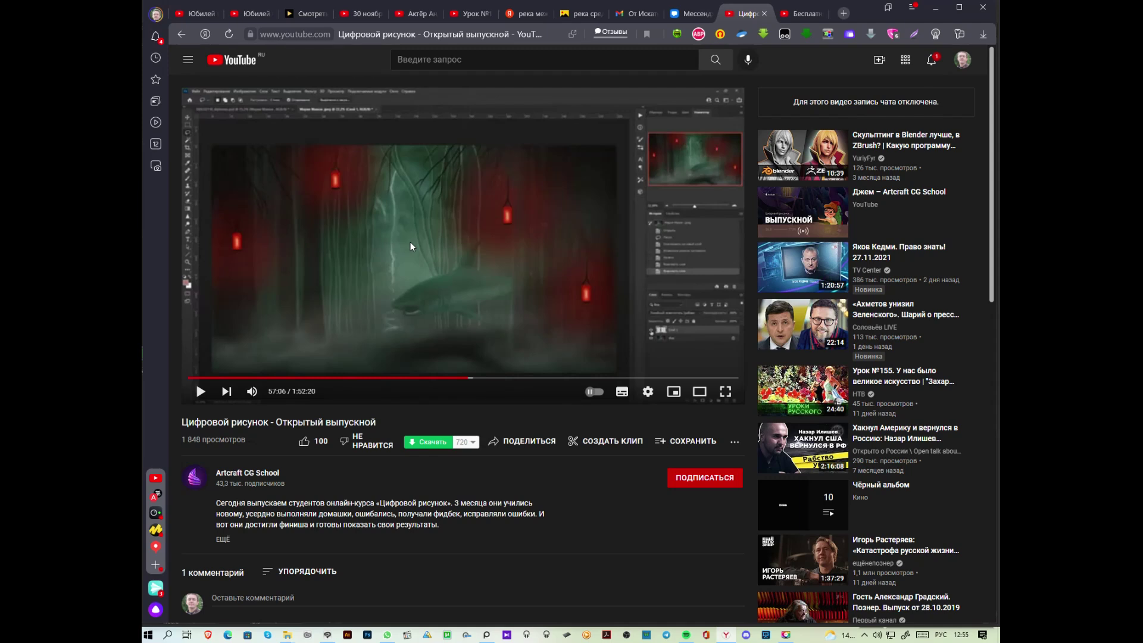
# Step: Replay from the house painting near 55:17, raise the volume, and pause at 56:03
pyautogui.click(371, 365)
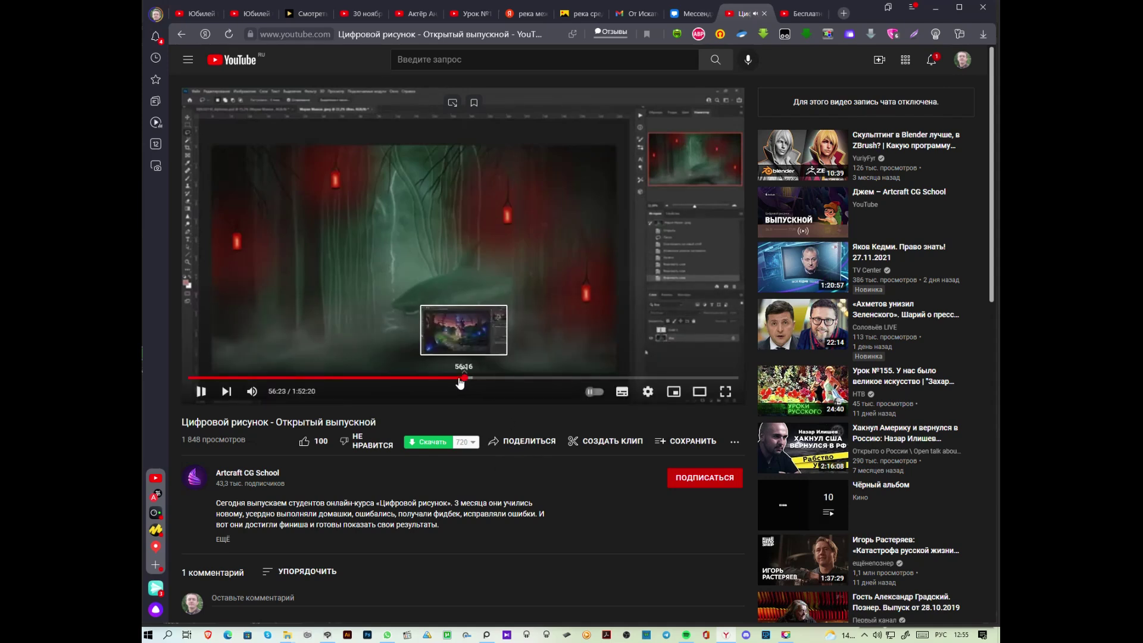
pyautogui.click(463, 378)
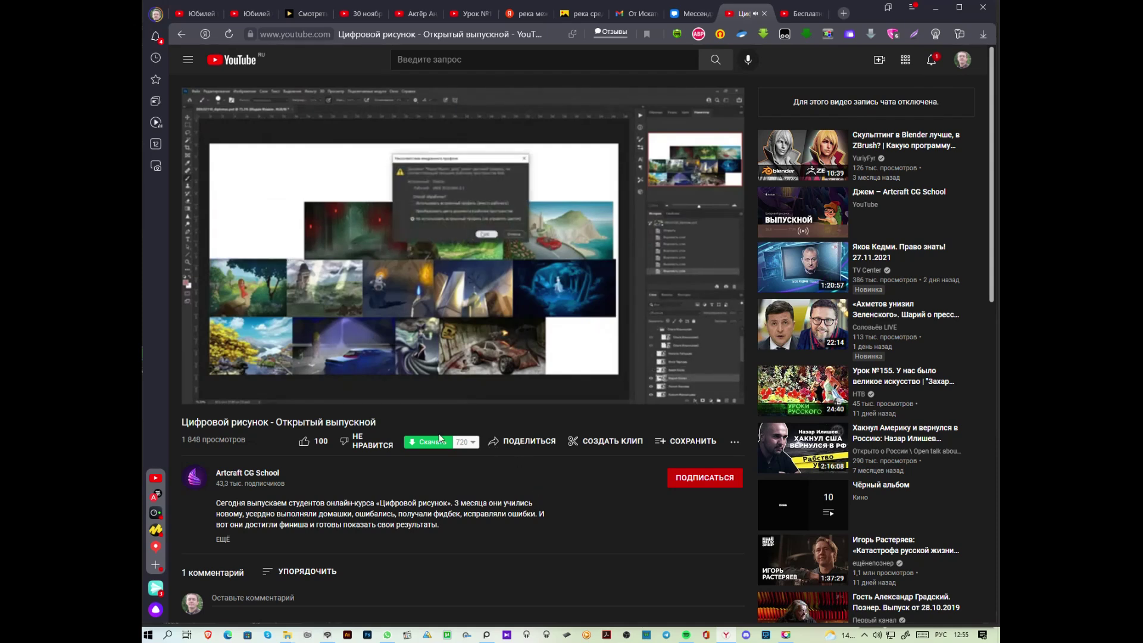
pyautogui.click(457, 379)
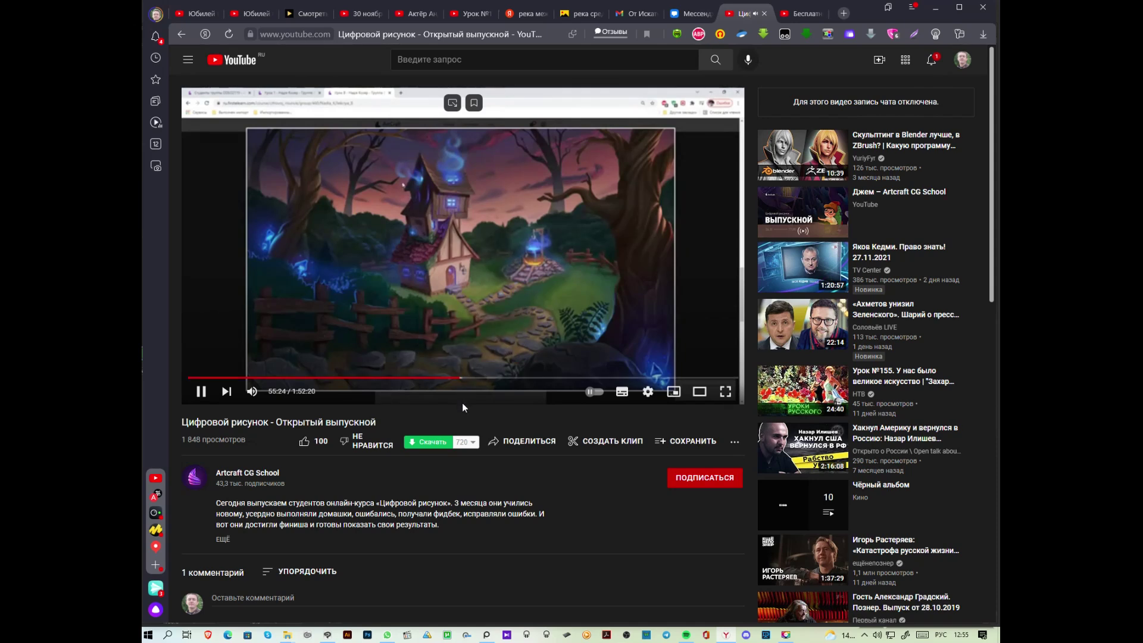
pyautogui.moveTo(280, 392); pyautogui.dragTo(291, 393)
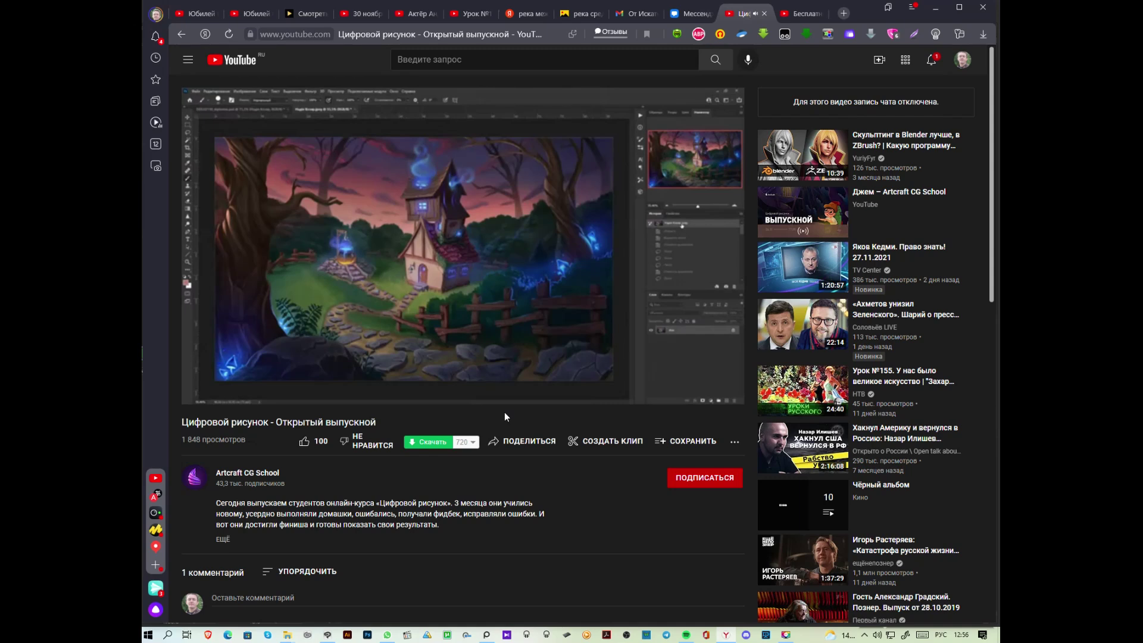
pyautogui.moveTo(506, 386)
pyautogui.click(421, 251)
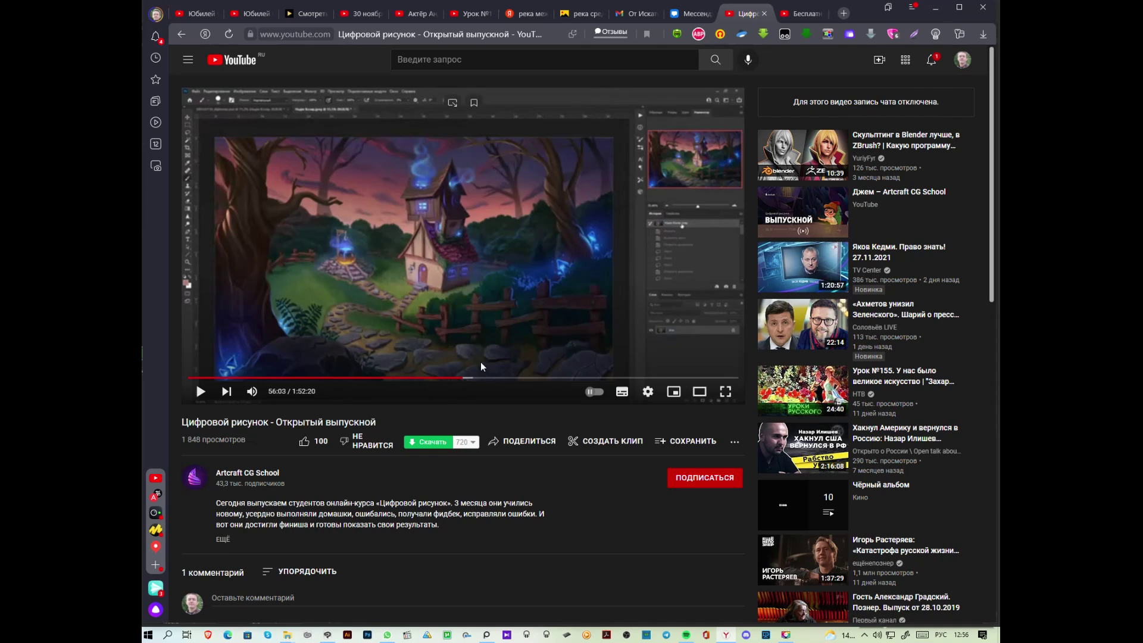
# Step: Skip ahead to 56:36 and resume playback on the lantern-lit forest painting
pyautogui.click(467, 379)
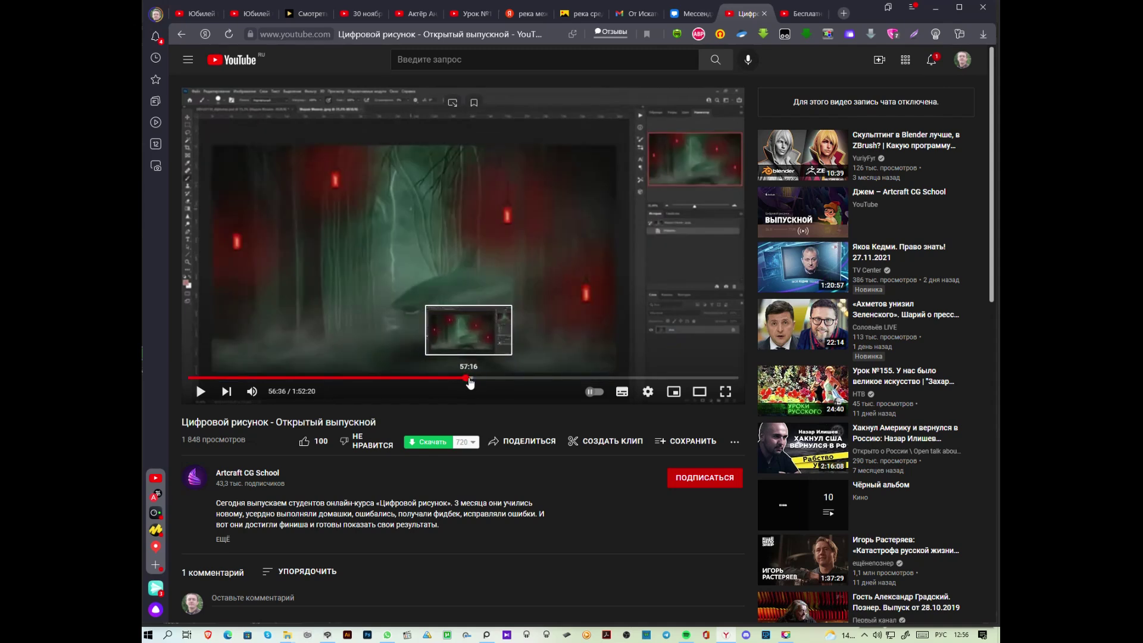
pyautogui.click(201, 392)
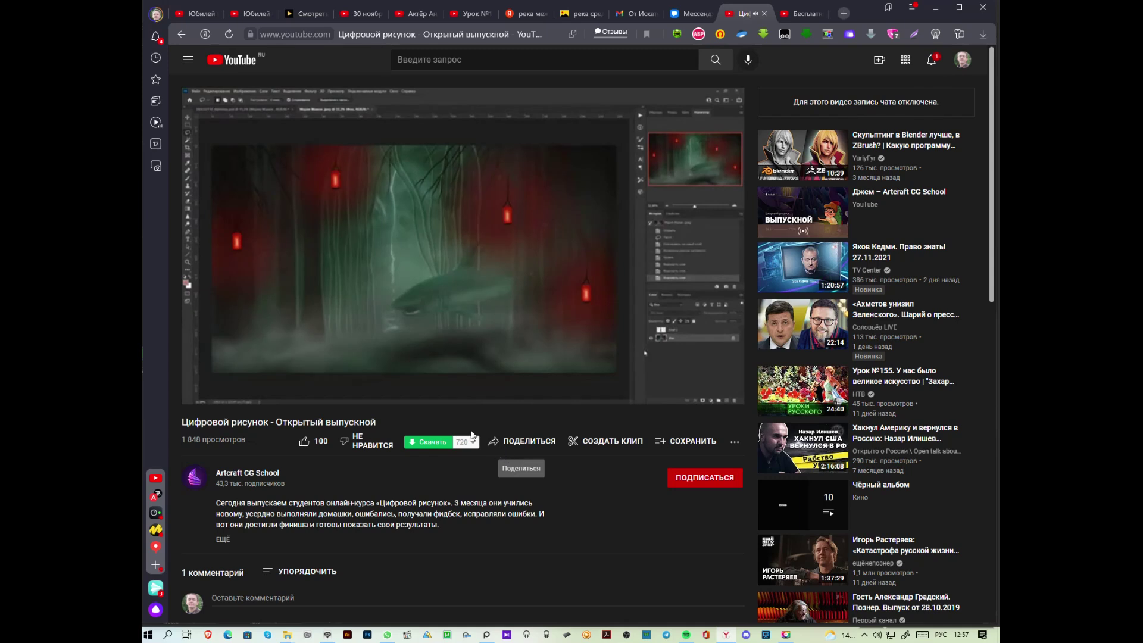
pyautogui.moveTo(522, 302)
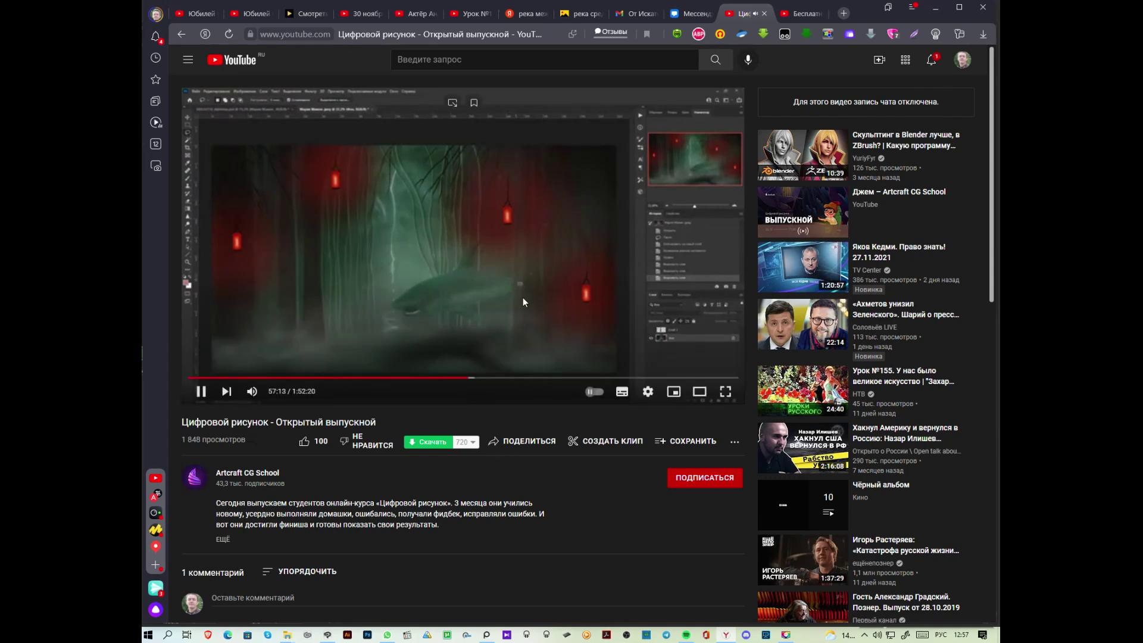
# Step: Pause the video at 57:14 on the misty forest painting with red lanterns
pyautogui.click(523, 299)
# Step: Switch the YouTube player to theater mode to widen the video
pyautogui.click(699, 391)
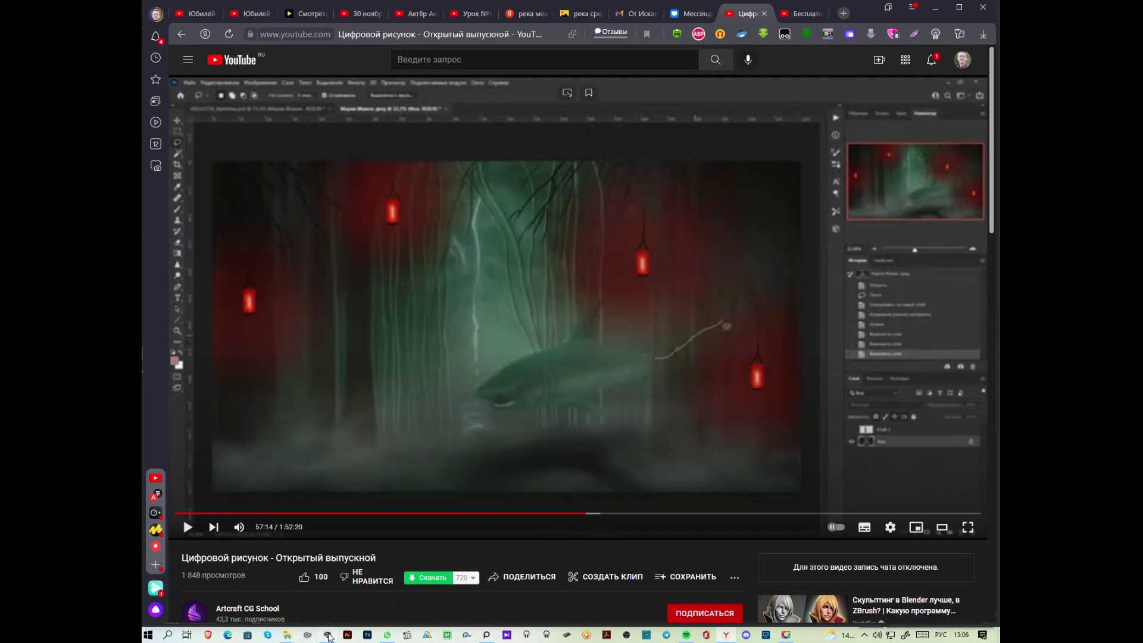
# Step: Back in Clip Studio Paint, trash the pond photo layer and zoom into the shore
pyautogui.click(327, 636)
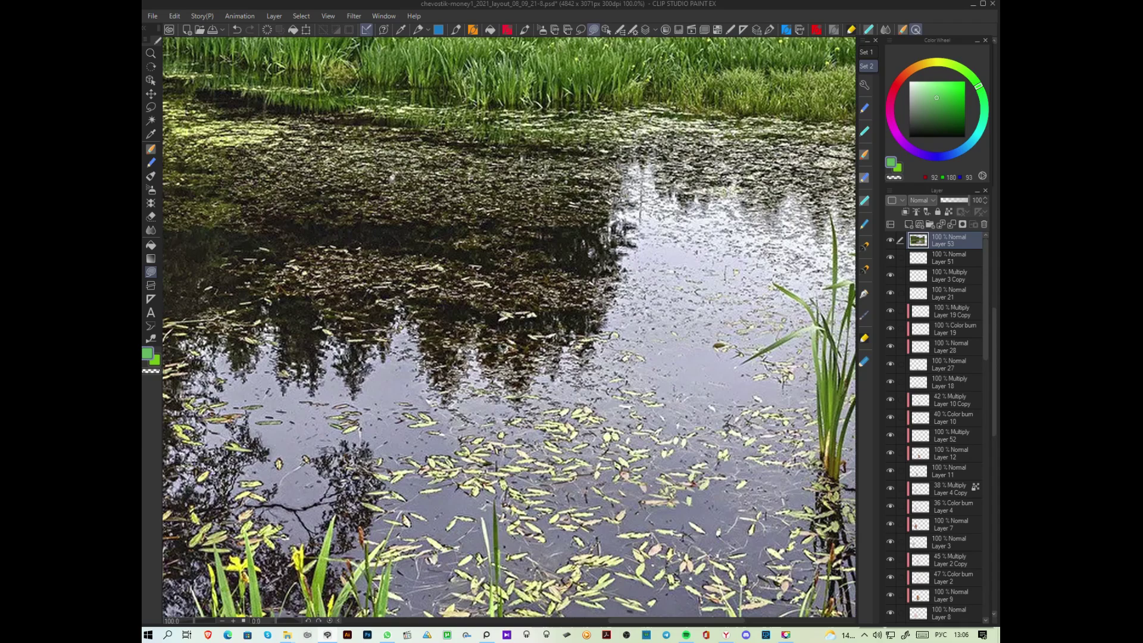
pyautogui.moveTo(942, 240); pyautogui.dragTo(983, 225)
pyautogui.scroll(-3, 517, 363)
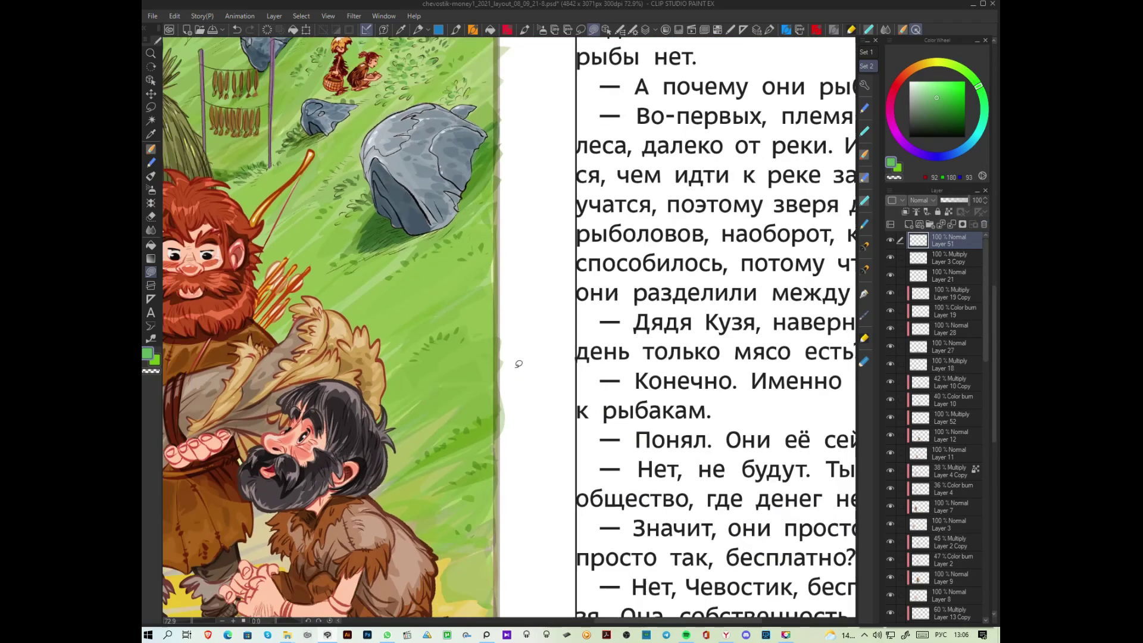
pyautogui.scroll(-3, 517, 364)
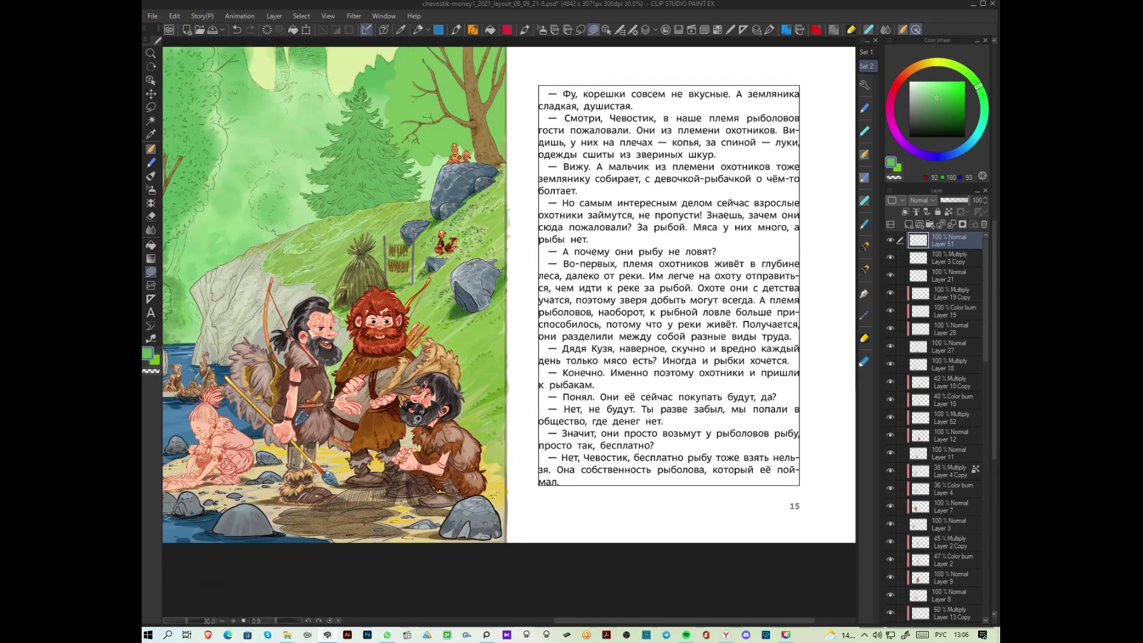
pyautogui.scroll(1, 527, 415)
pyautogui.scroll(3, 526, 415)
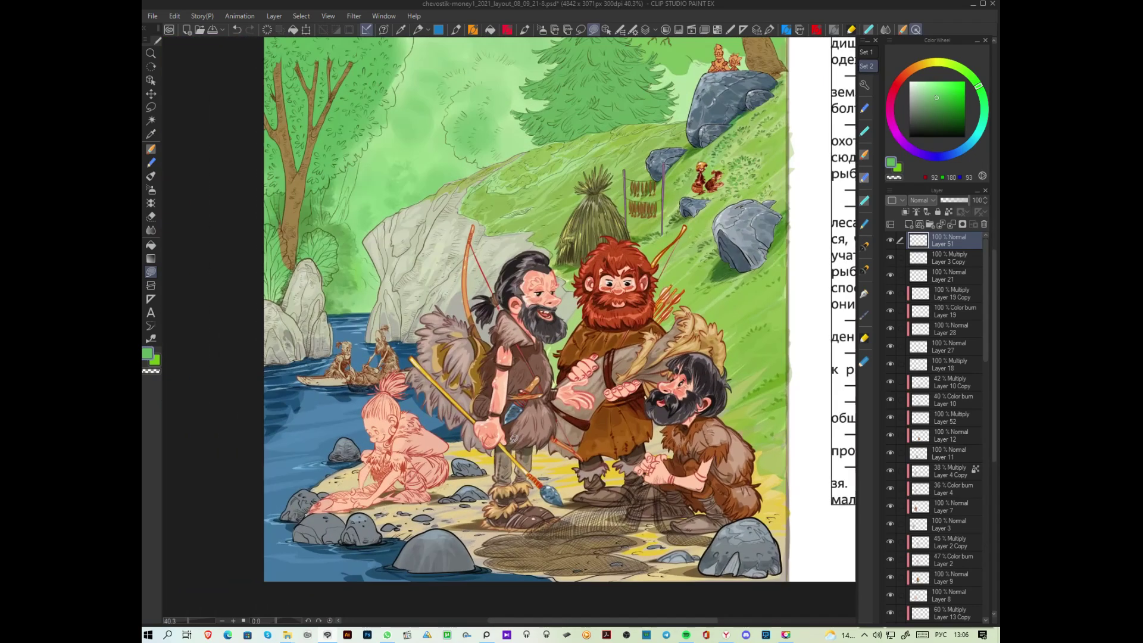
pyautogui.scroll(5, 503, 436)
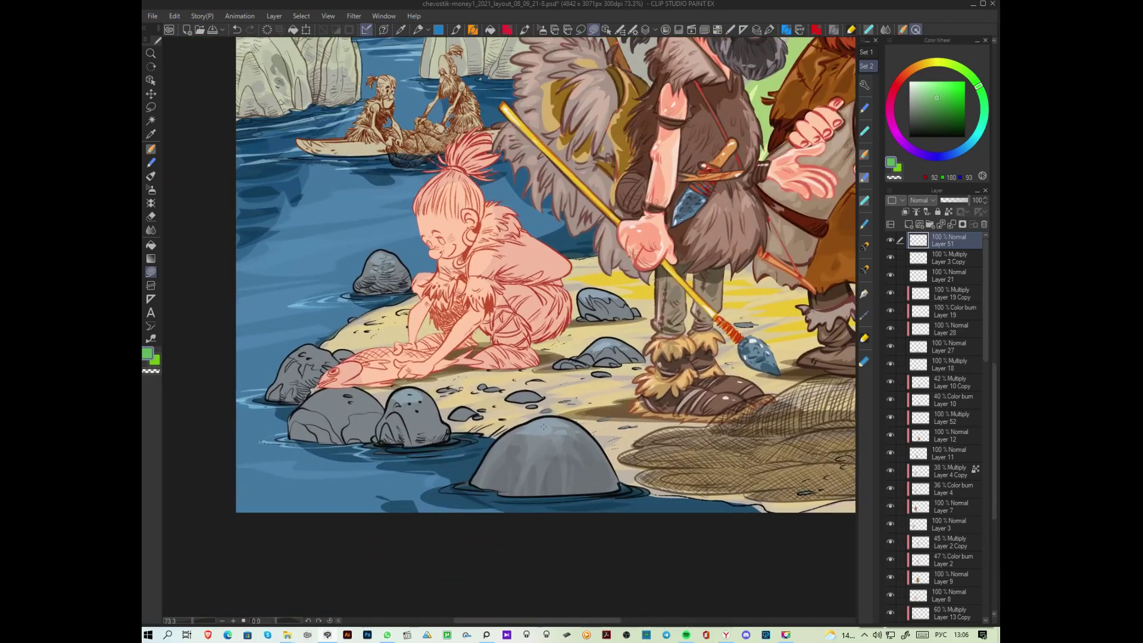
# Step: Eyedrop the rock's grey and darken it to a dark slate grey for shadows
pyautogui.keyDown('ctrl'); pyautogui.keyDown('shift'); pyautogui.click(567, 435); pyautogui.keyUp('shift'); pyautogui.keyUp('ctrl')
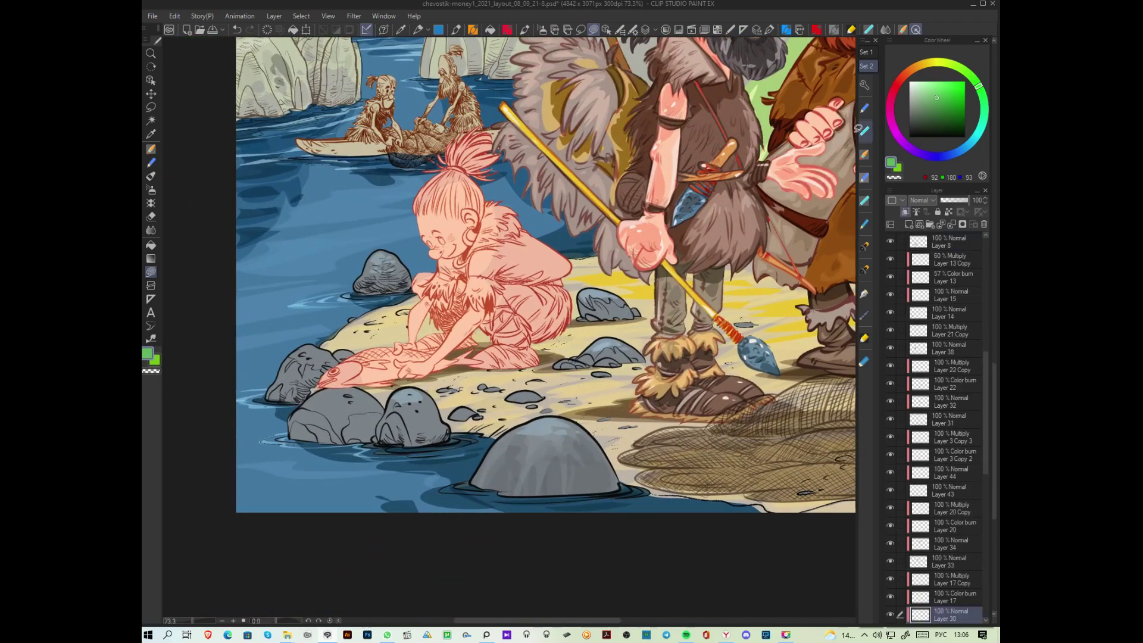
pyautogui.keyDown('alt'); pyautogui.click(556, 425); pyautogui.keyUp('alt')
pyautogui.click(920, 93)
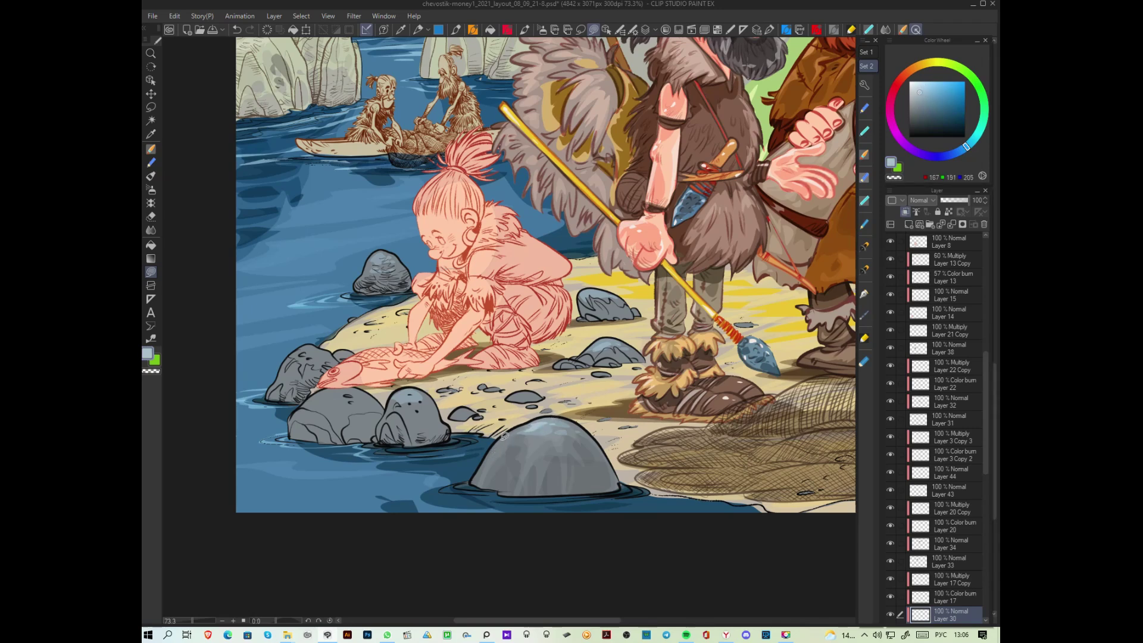
pyautogui.keyDown('alt'); pyautogui.click(585, 439); pyautogui.keyUp('alt')
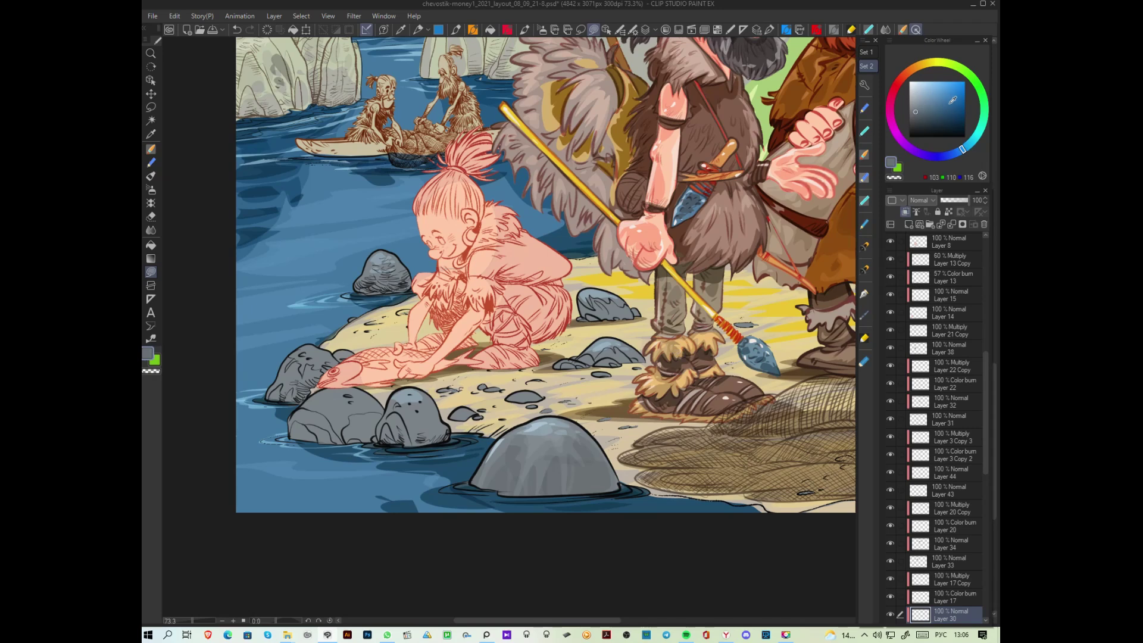
pyautogui.click(922, 119)
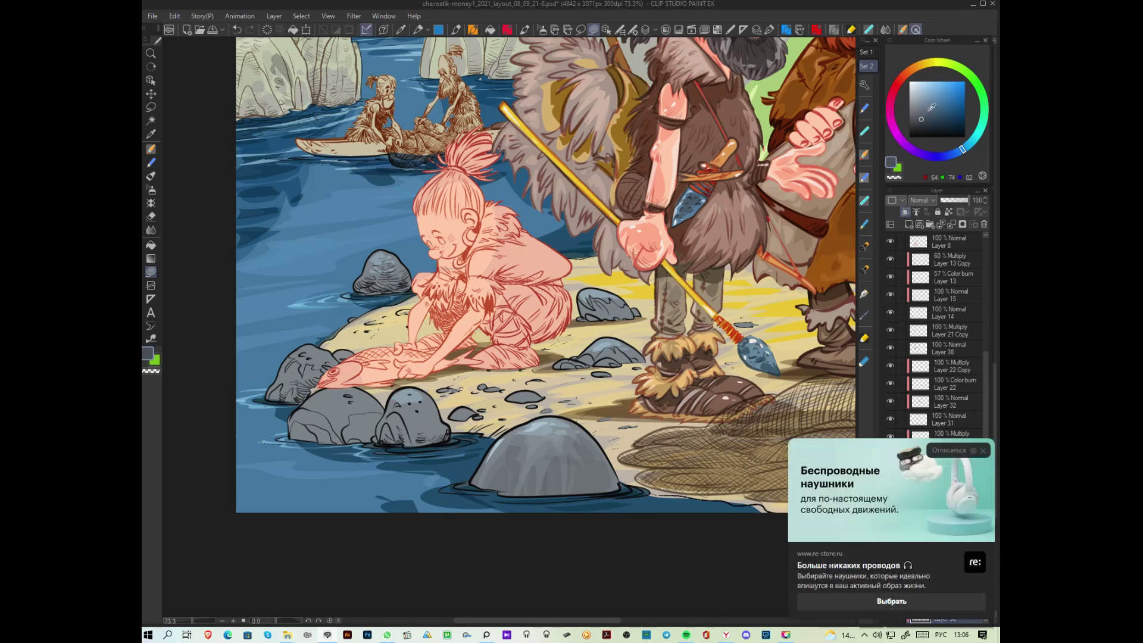
pyautogui.click(983, 451)
# Step: Lasso-fill dark shadows on the big rock and the rock near the girl's feet, redoing one fill
pyautogui.moveTo(578, 435); pyautogui.dragTo(556, 494)
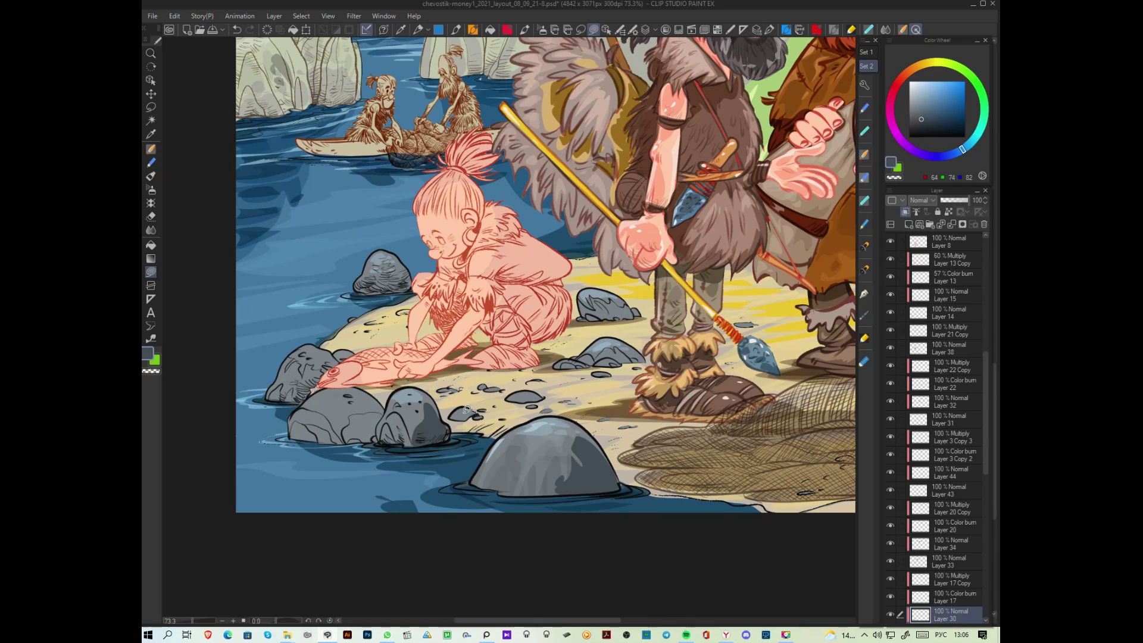
pyautogui.moveTo(615, 345); pyautogui.dragTo(641, 357)
pyautogui.press('F5')
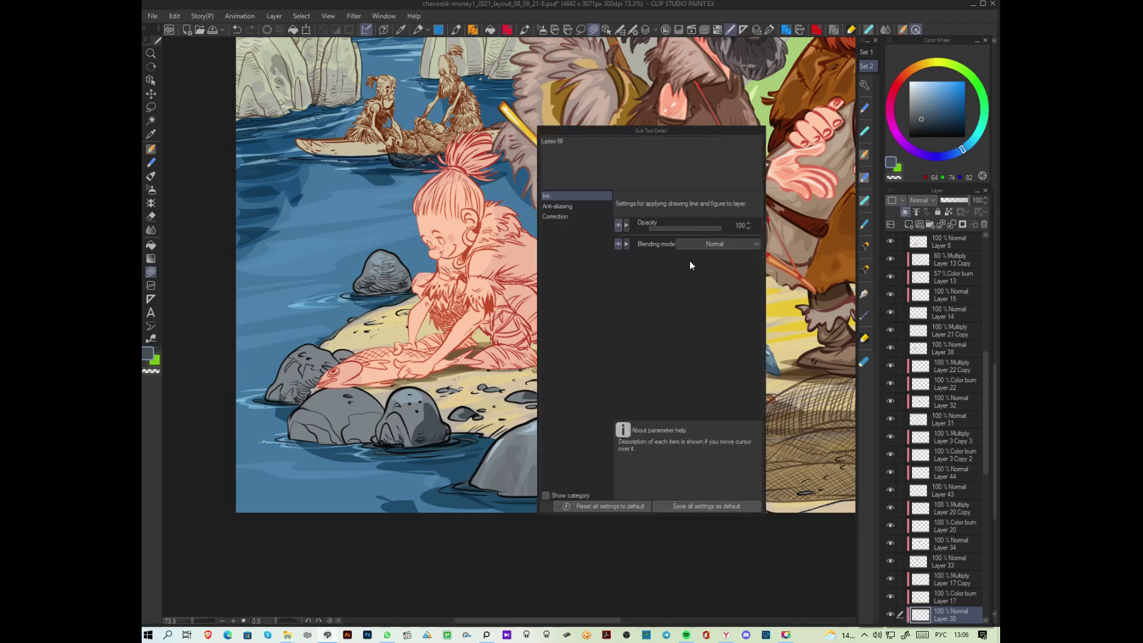
pyautogui.press('F7')
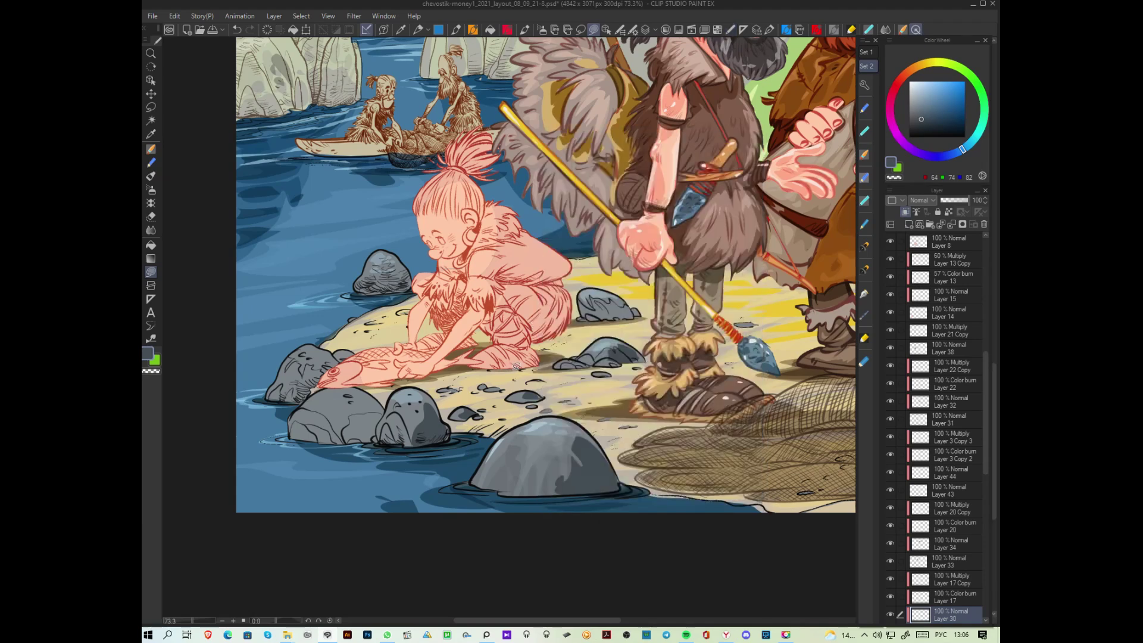
pyautogui.hotkey('ctrl', 'z')
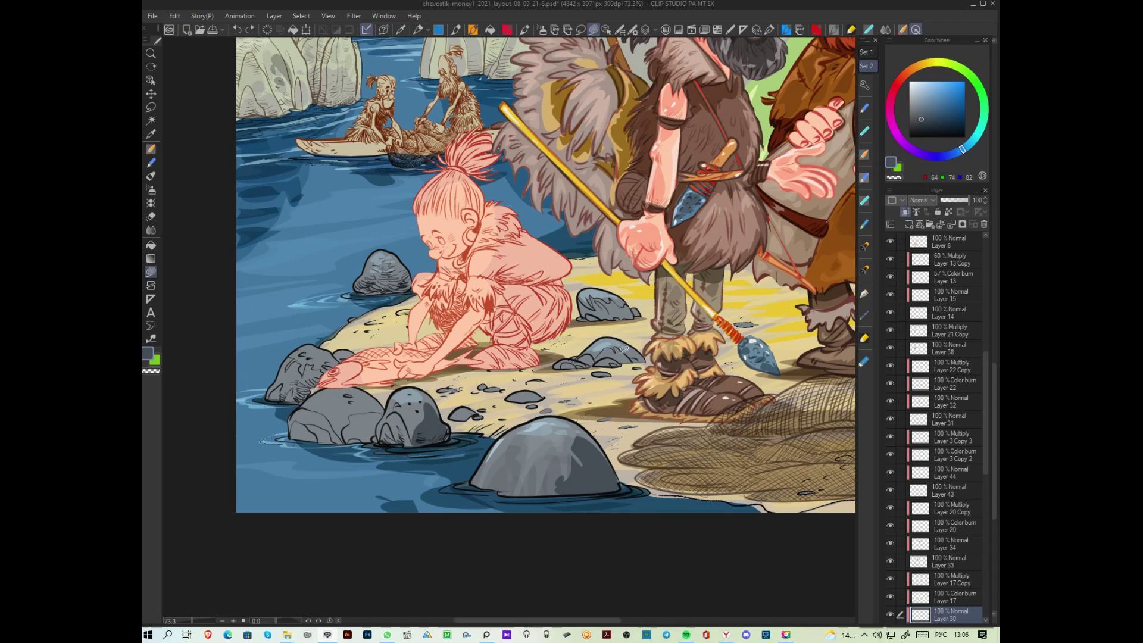
pyautogui.moveTo(622, 348)
pyautogui.mouseDown()
pyautogui.moveTo(629, 359)
pyautogui.moveTo(645, 352)
pyautogui.mouseUp()
pyautogui.moveTo(622, 299); pyautogui.dragTo(639, 316)
# Step: Shade the right sides of the lower-left, foreground, fish-side and behind-girl rocks
pyautogui.moveTo(442, 421); pyautogui.dragTo(435, 420)
pyautogui.moveTo(427, 399)
pyautogui.mouseDown()
pyautogui.moveTo(408, 443)
pyautogui.moveTo(403, 425)
pyautogui.moveTo(406, 437)
pyautogui.moveTo(376, 422)
pyautogui.moveTo(381, 401)
pyautogui.moveTo(358, 406)
pyautogui.moveTo(341, 433)
pyautogui.moveTo(375, 436)
pyautogui.moveTo(382, 409)
pyautogui.moveTo(350, 420)
pyautogui.moveTo(386, 420)
pyautogui.mouseUp()
pyautogui.moveTo(388, 412)
pyautogui.mouseDown()
pyautogui.moveTo(366, 431)
pyautogui.moveTo(372, 418)
pyautogui.mouseUp()
pyautogui.moveTo(589, 453)
pyautogui.mouseDown()
pyautogui.moveTo(576, 430)
pyautogui.moveTo(550, 487)
pyautogui.moveTo(607, 460)
pyautogui.mouseUp()
pyautogui.moveTo(606, 463)
pyautogui.mouseDown()
pyautogui.moveTo(578, 433)
pyautogui.moveTo(528, 476)
pyautogui.moveTo(546, 493)
pyautogui.moveTo(615, 478)
pyautogui.mouseUp()
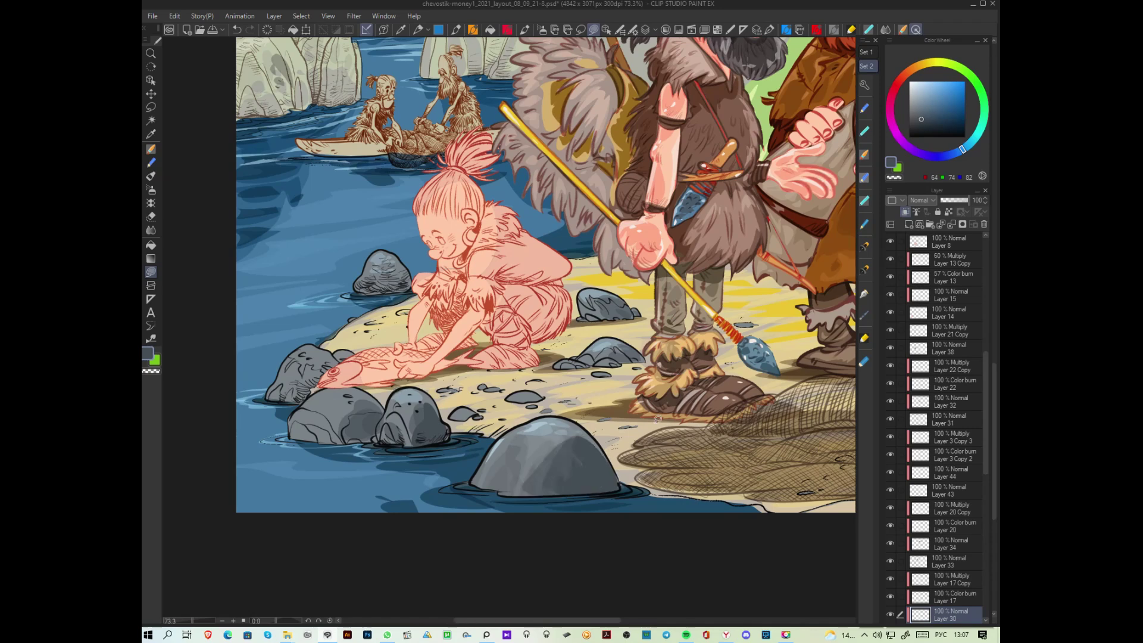
pyautogui.moveTo(541, 463); pyautogui.dragTo(714, 452)
pyautogui.moveTo(478, 337)
pyautogui.mouseDown()
pyautogui.moveTo(473, 382)
pyautogui.moveTo(479, 340)
pyautogui.mouseUp()
pyautogui.moveTo(488, 338)
pyautogui.mouseDown()
pyautogui.moveTo(481, 361)
pyautogui.moveTo(511, 348)
pyautogui.mouseUp()
pyautogui.moveTo(561, 243)
pyautogui.mouseDown()
pyautogui.moveTo(547, 272)
pyautogui.moveTo(581, 271)
pyautogui.moveTo(564, 247)
pyautogui.mouseUp()
pyautogui.moveTo(562, 259)
pyautogui.mouseDown()
pyautogui.moveTo(581, 273)
pyautogui.moveTo(569, 263)
pyautogui.mouseUp()
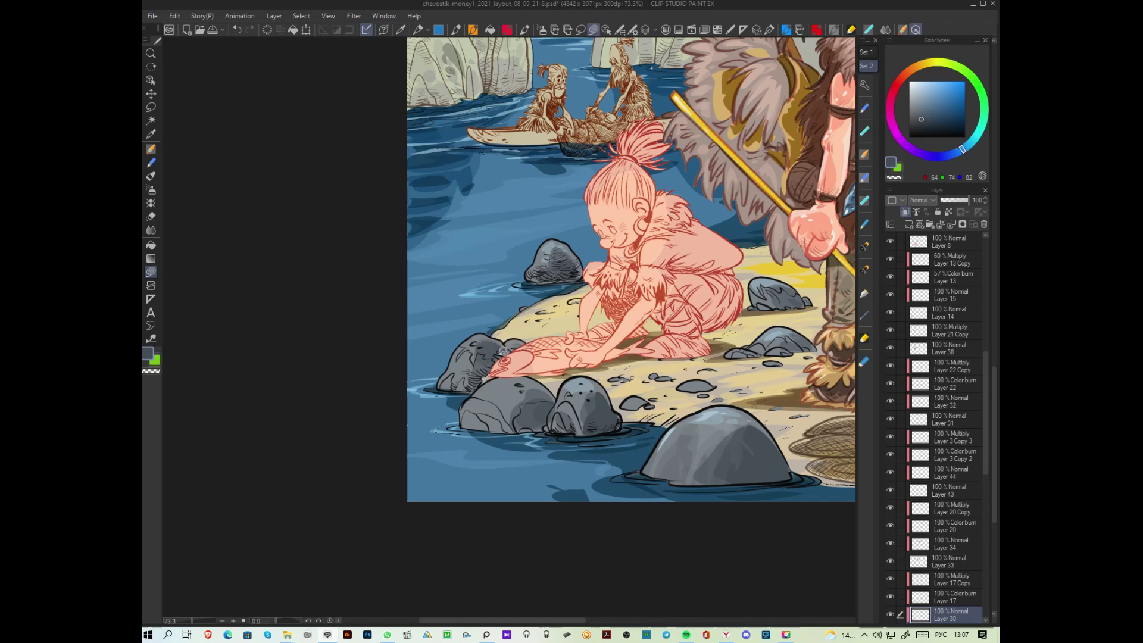
pyautogui.moveTo(457, 373)
pyautogui.mouseDown()
pyautogui.moveTo(488, 378)
pyautogui.moveTo(468, 371)
pyautogui.mouseUp()
# Step: Shade the rock below the fish, then sample and lighten a light blue-grey highlight colour
pyautogui.moveTo(474, 412)
pyautogui.mouseDown()
pyautogui.moveTo(511, 426)
pyautogui.moveTo(504, 410)
pyautogui.mouseUp()
pyautogui.moveTo(665, 460)
pyautogui.mouseDown()
pyautogui.moveTo(685, 477)
pyautogui.moveTo(667, 480)
pyautogui.mouseUp()
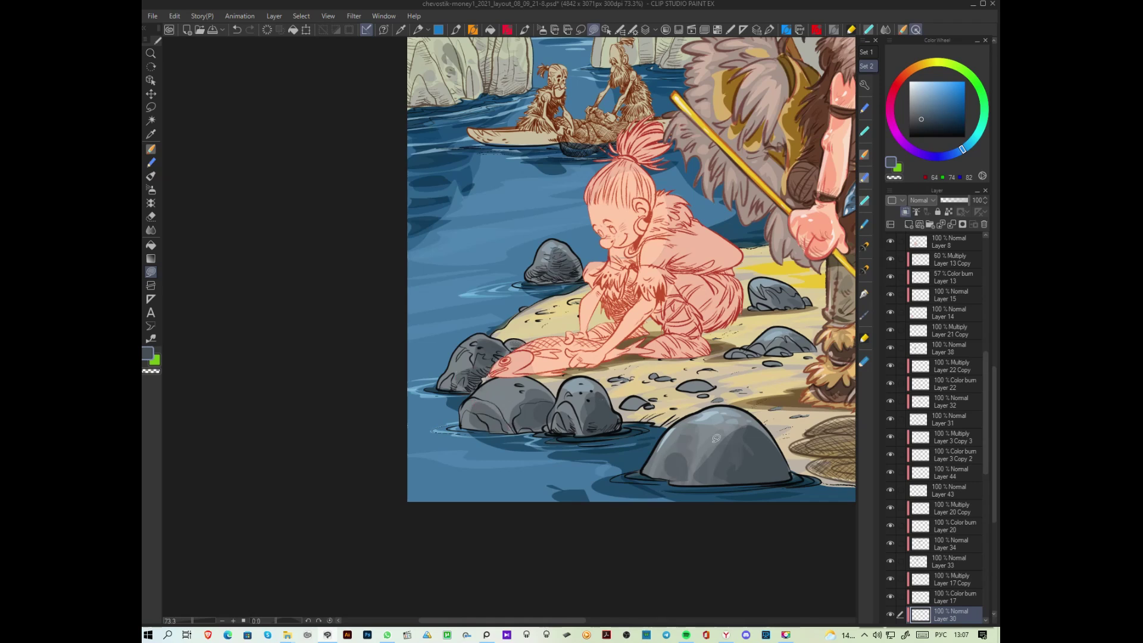
pyautogui.keyDown('alt'); pyautogui.click(714, 409); pyautogui.keyUp('alt')
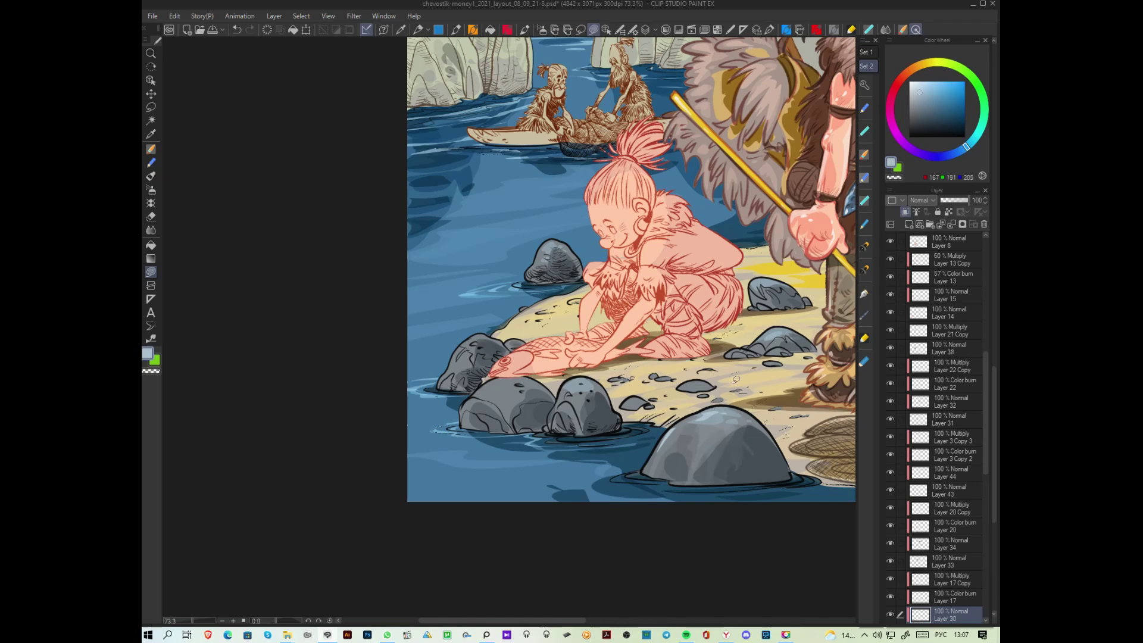
pyautogui.click(924, 86)
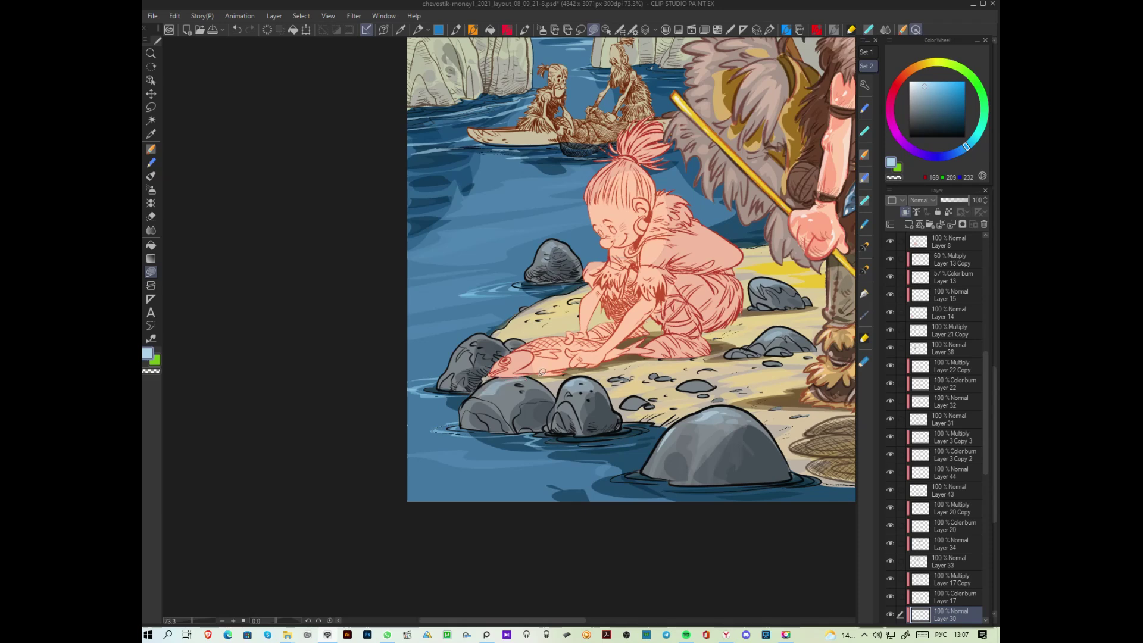
# Step: Zoom and pan the view in on the girl and the fish
pyautogui.scroll(5, 530, 379)
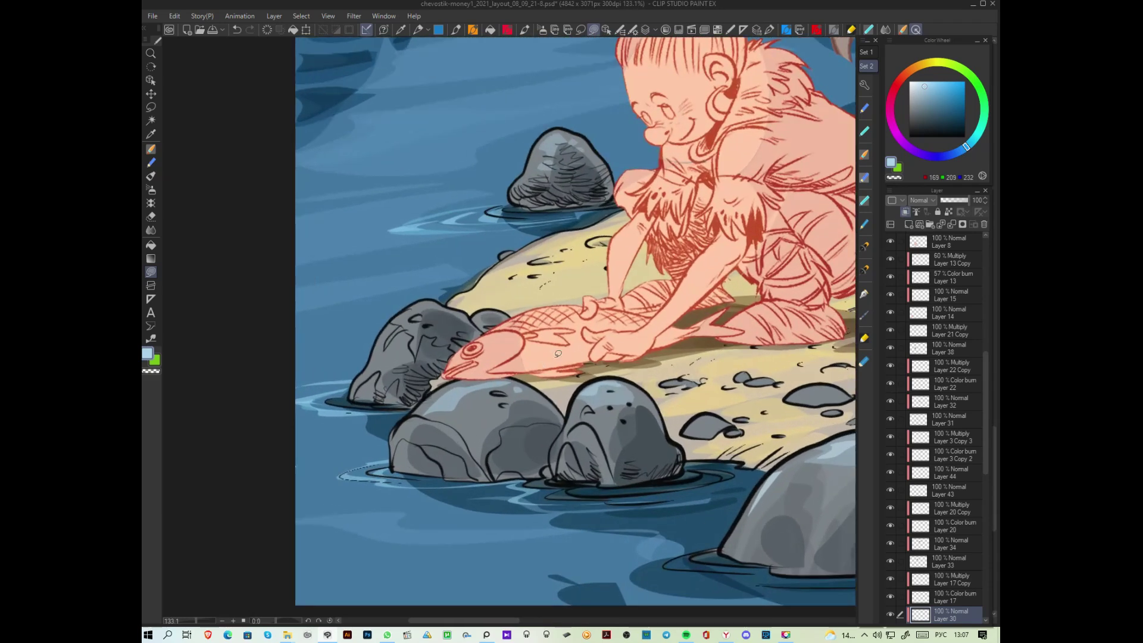
pyautogui.moveTo(716, 307); pyautogui.dragTo(563, 371)
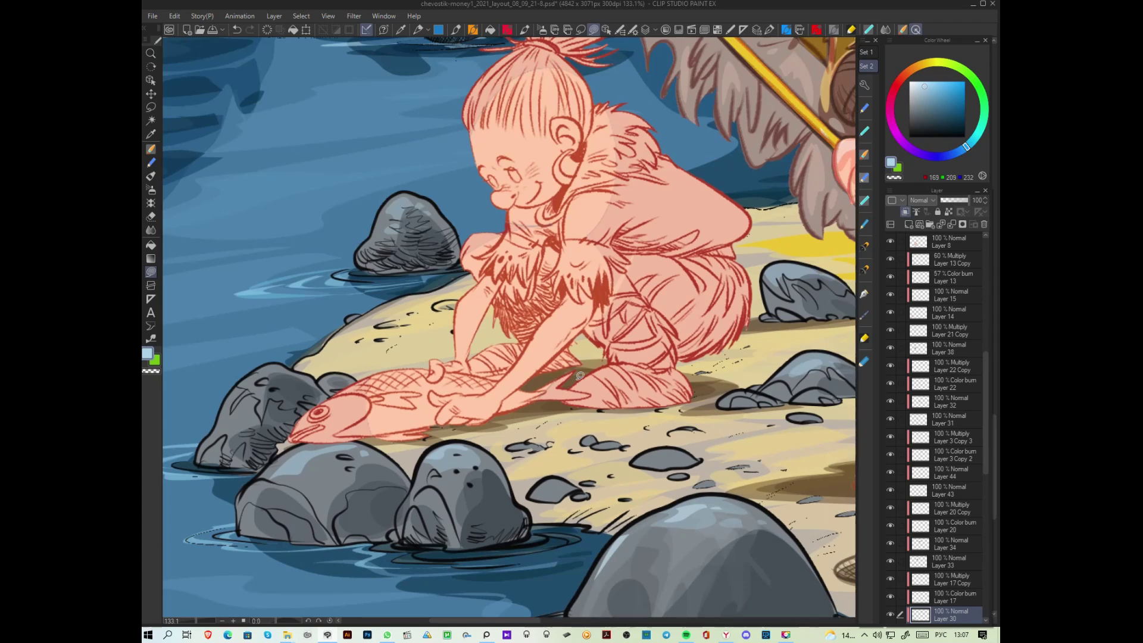
pyautogui.scroll(-2, 579, 376)
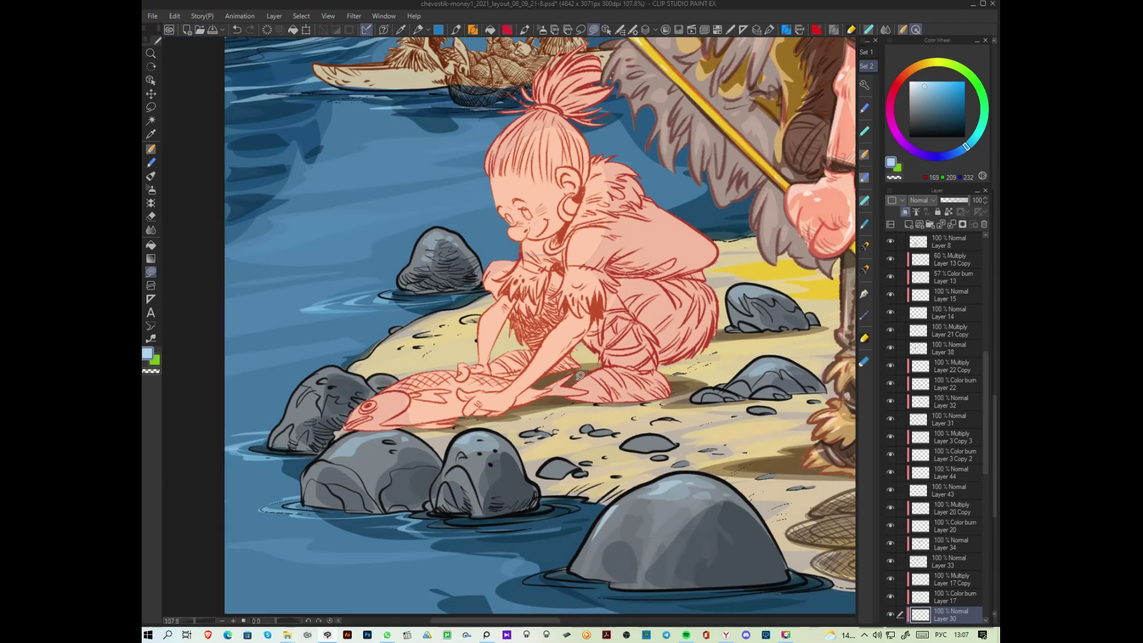
pyautogui.scroll(-1, 579, 376)
pyautogui.scroll(-1, 580, 375)
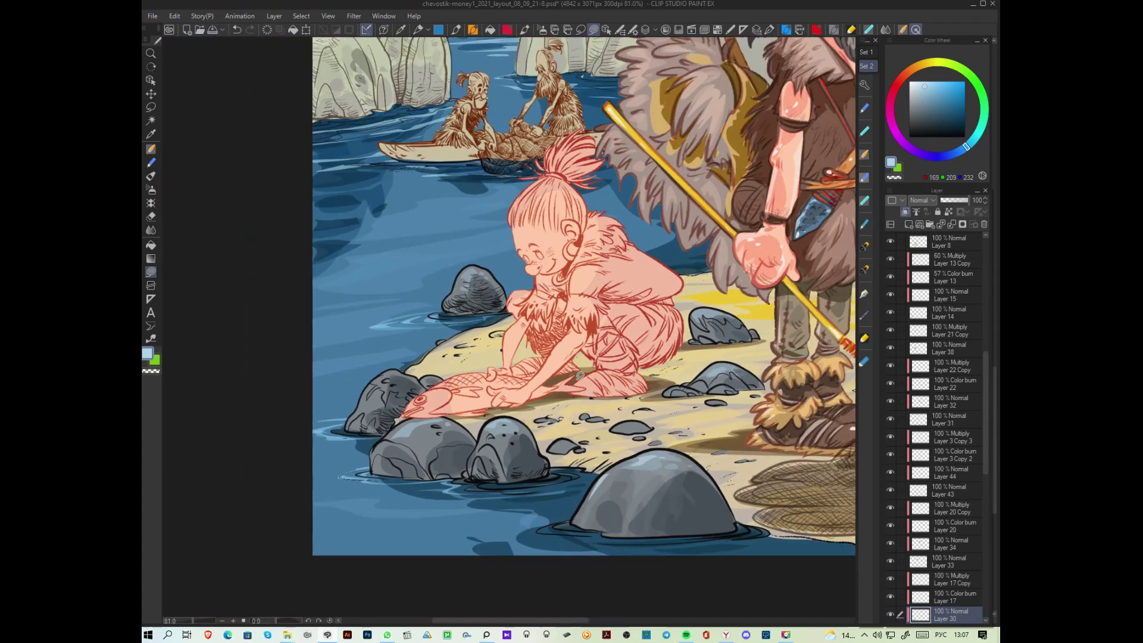
pyautogui.scroll(-3, 579, 376)
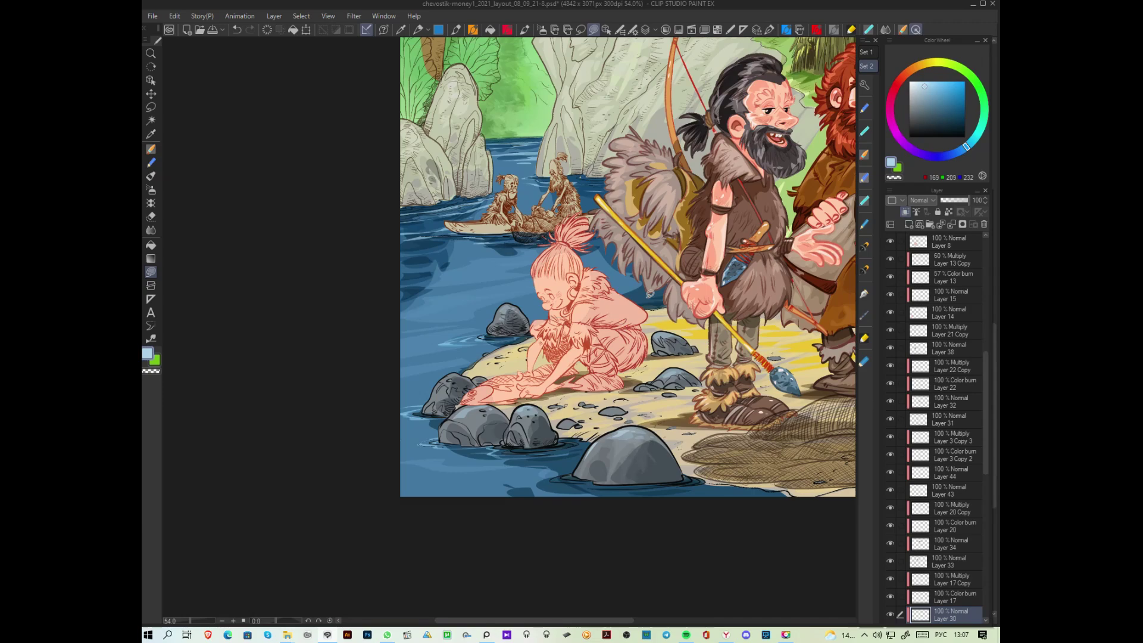
pyautogui.scroll(3, 649, 293)
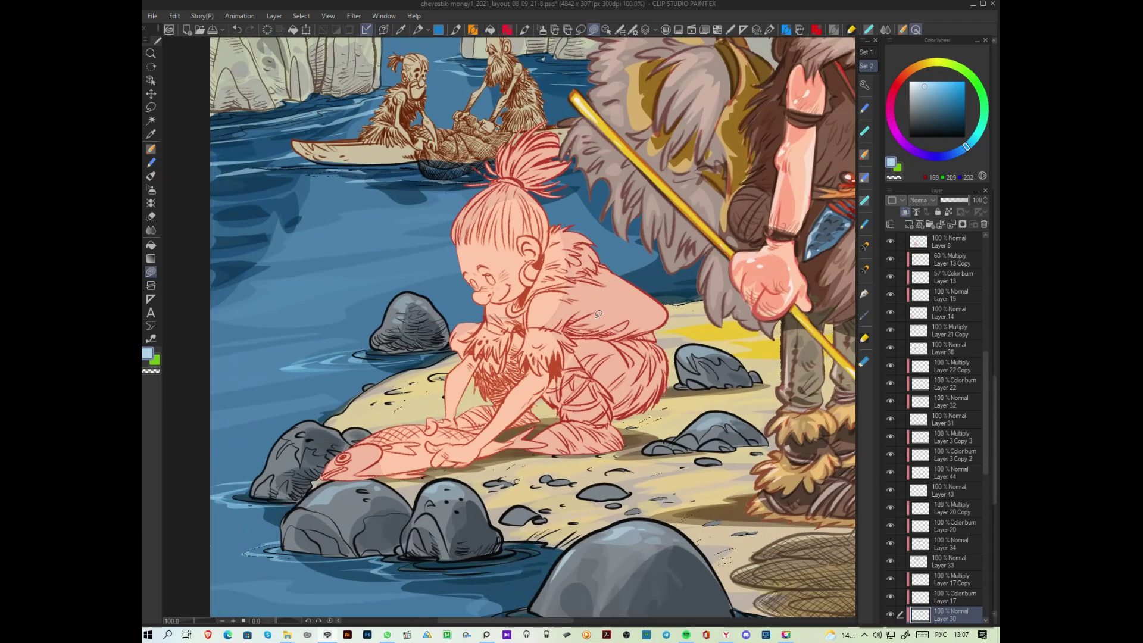
pyautogui.scroll(1, 592, 319)
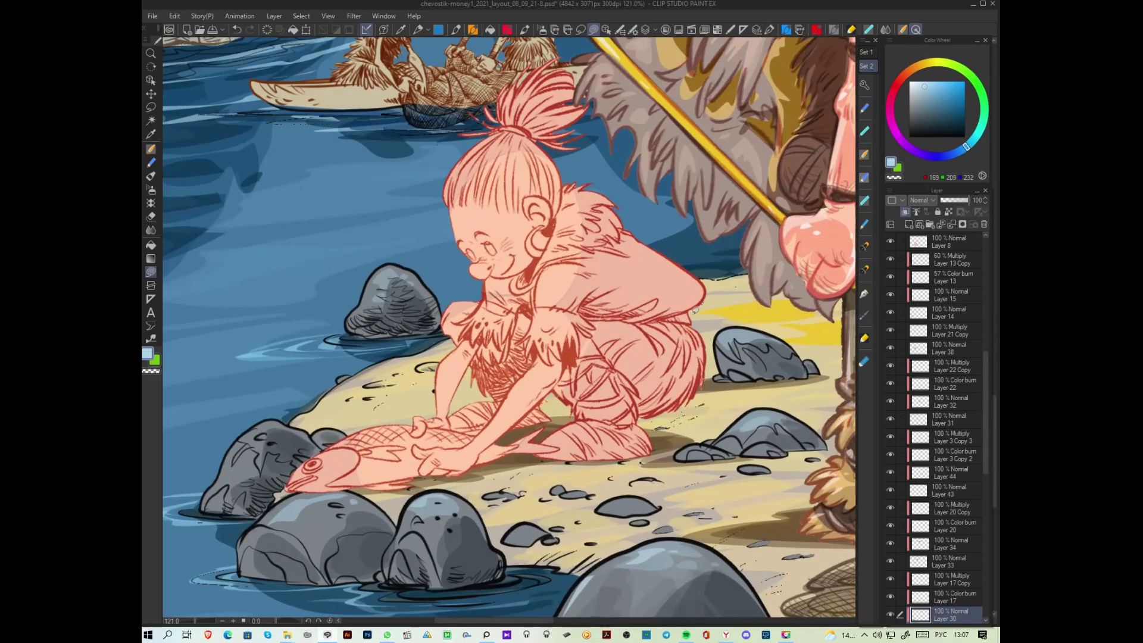
pyautogui.scroll(4, 571, 378)
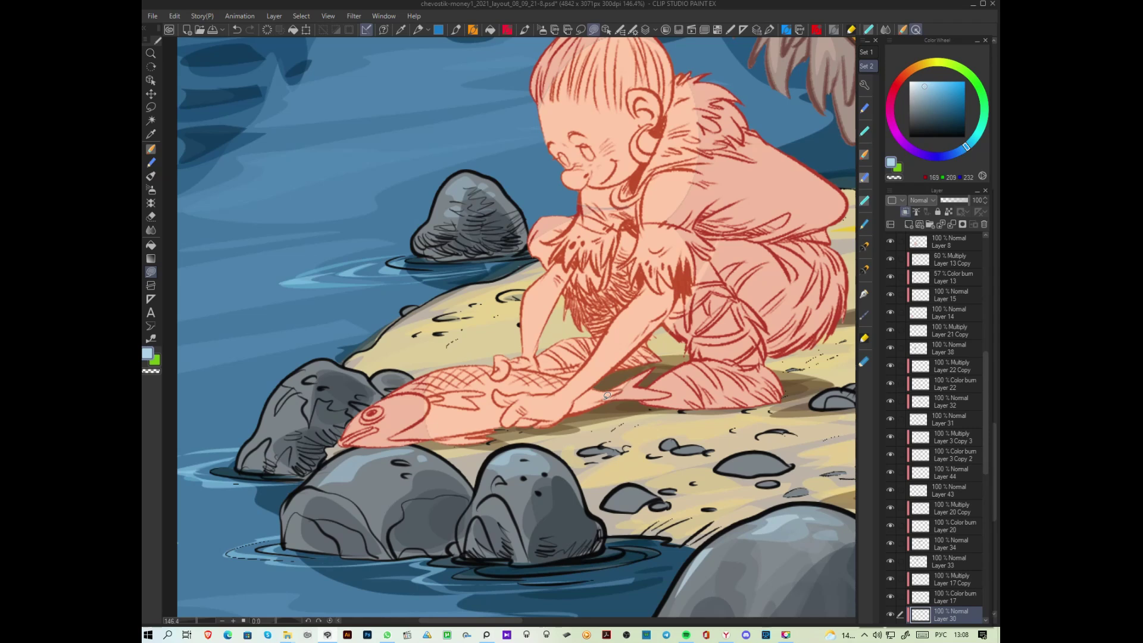
# Step: Try a freehand selection along the fish's belly with Layers 13 Copy to 15 selected
pyautogui.press('m')
pyautogui.keyDown('ctrl'); pyautogui.keyDown('shift'); pyautogui.click(426, 412); pyautogui.keyUp('shift'); pyautogui.keyUp('ctrl')
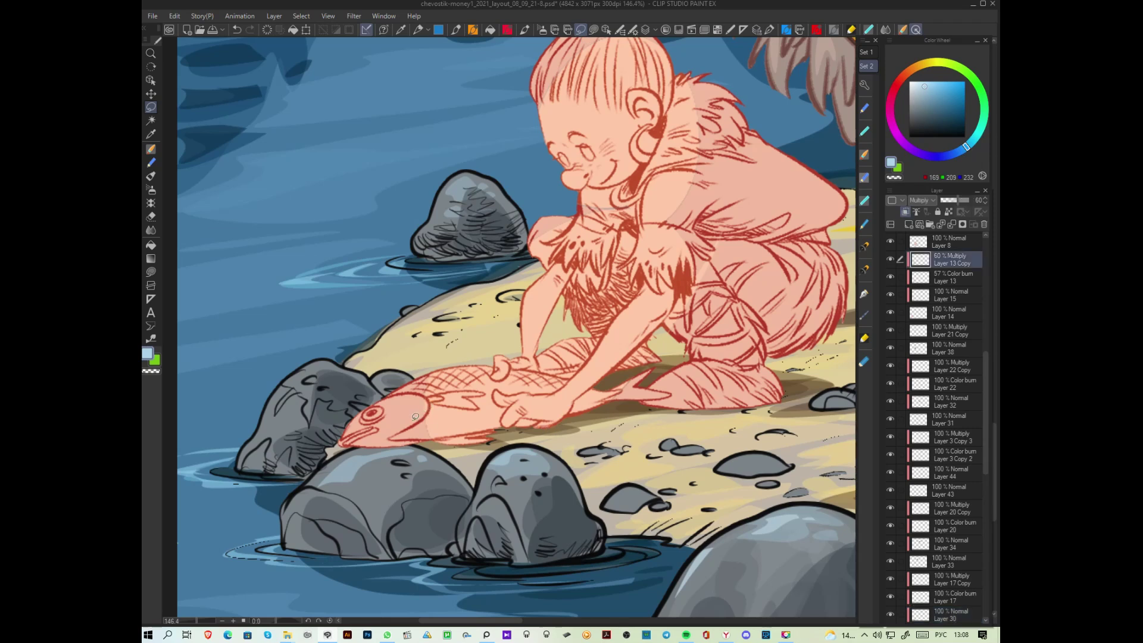
pyautogui.click(936, 313)
pyautogui.keyDown('shift'); pyautogui.click(938, 262); pyautogui.keyUp('shift')
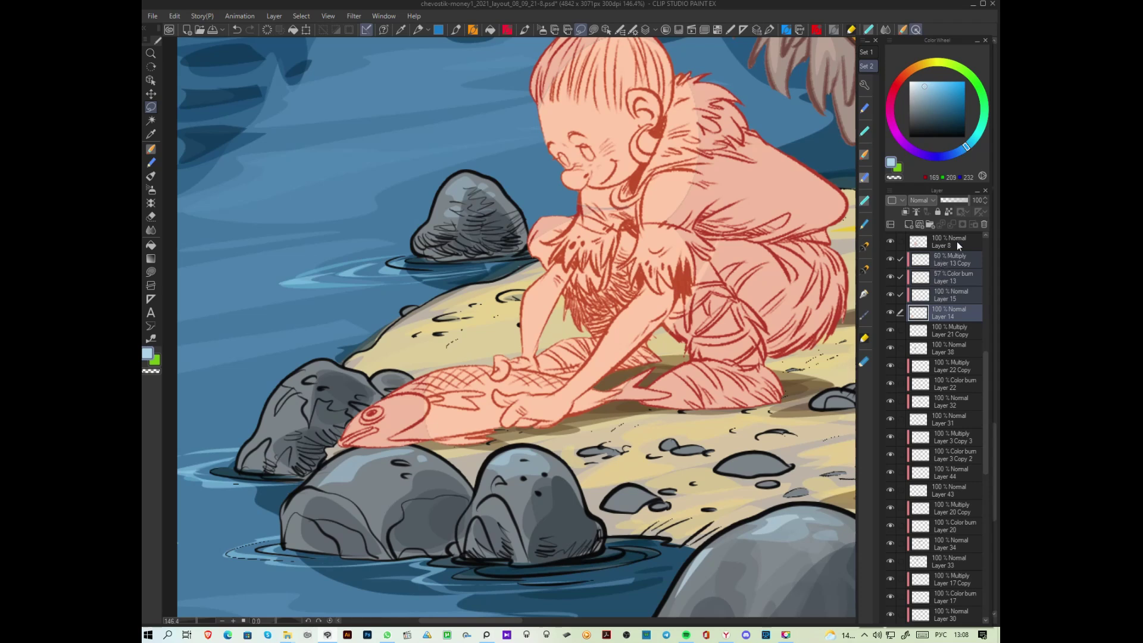
pyautogui.moveTo(421, 439)
pyautogui.mouseDown()
pyautogui.moveTo(348, 449)
pyautogui.moveTo(355, 462)
pyautogui.moveTo(422, 442)
pyautogui.mouseUp()
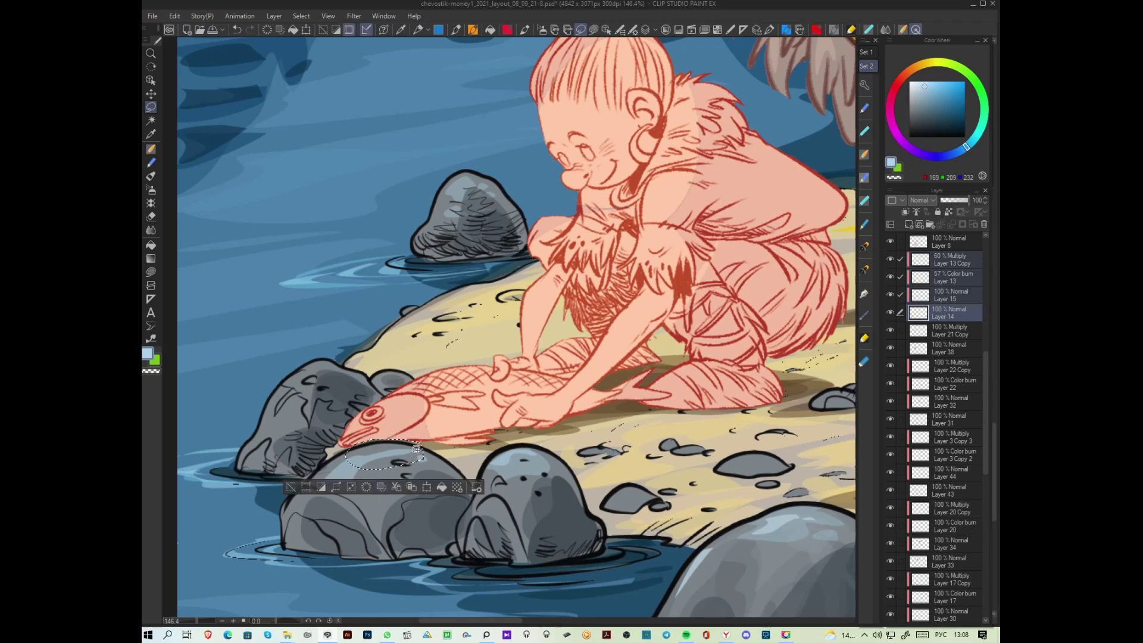
pyautogui.click(431, 442)
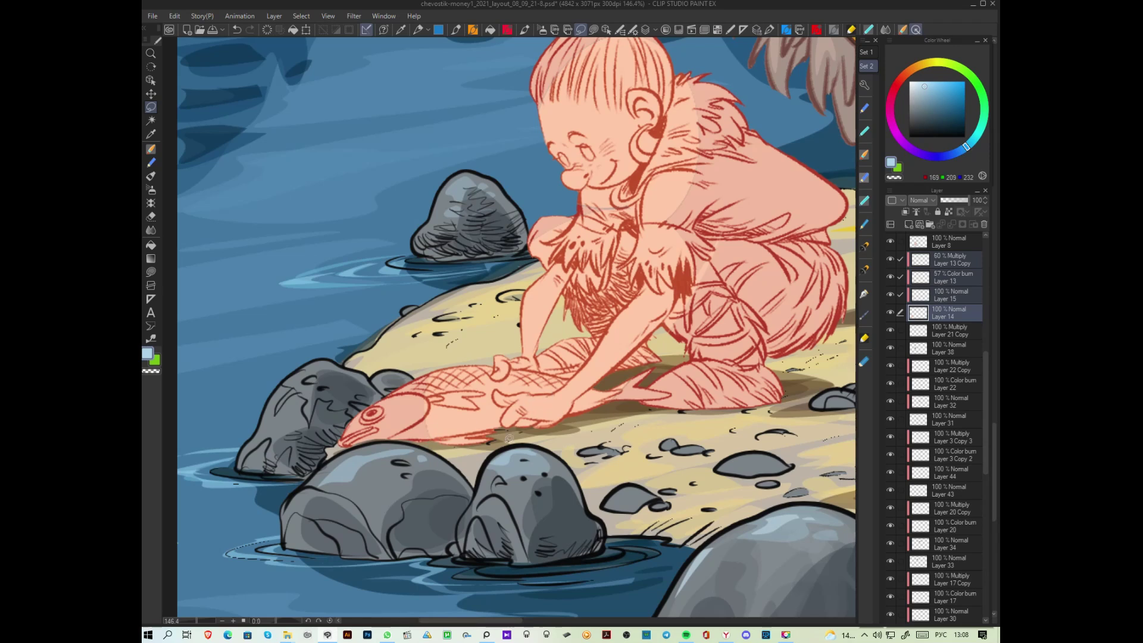
pyautogui.moveTo(417, 439)
pyautogui.mouseDown()
pyautogui.moveTo(386, 433)
pyautogui.moveTo(343, 457)
pyautogui.moveTo(413, 448)
pyautogui.mouseUp()
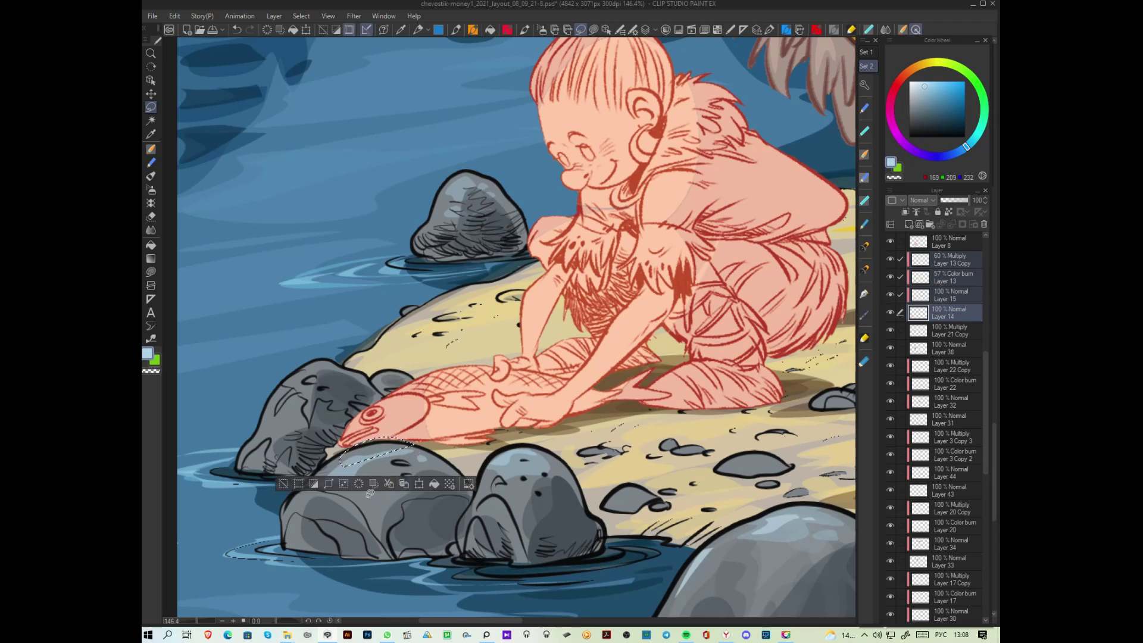
pyautogui.hotkey('ctrl', 'd')
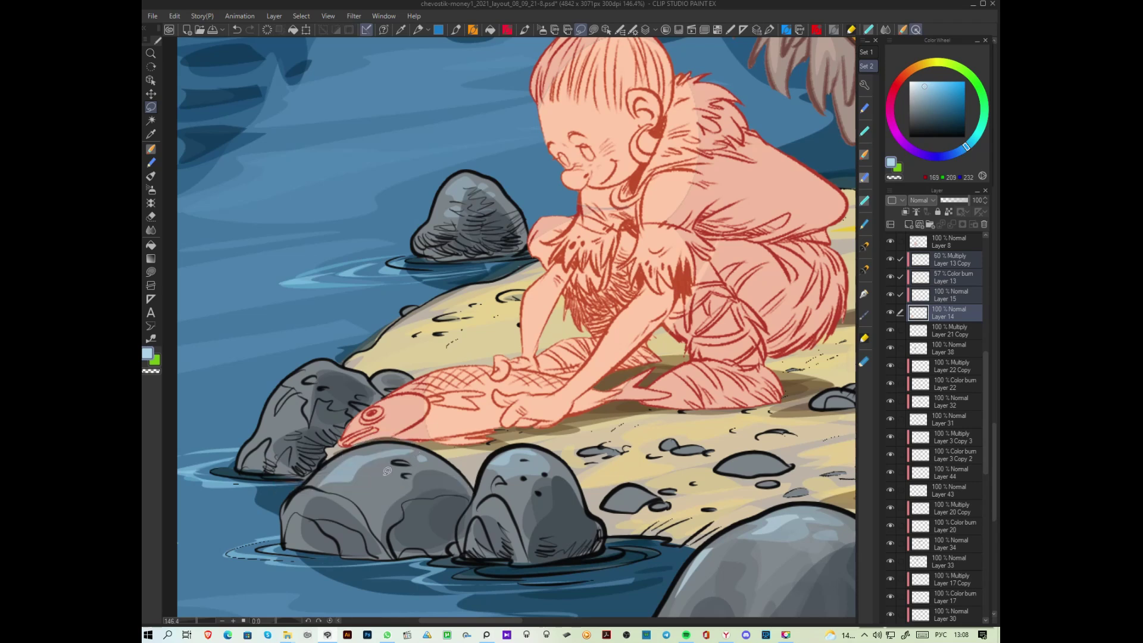
pyautogui.hotkey('ctrl', 'z')
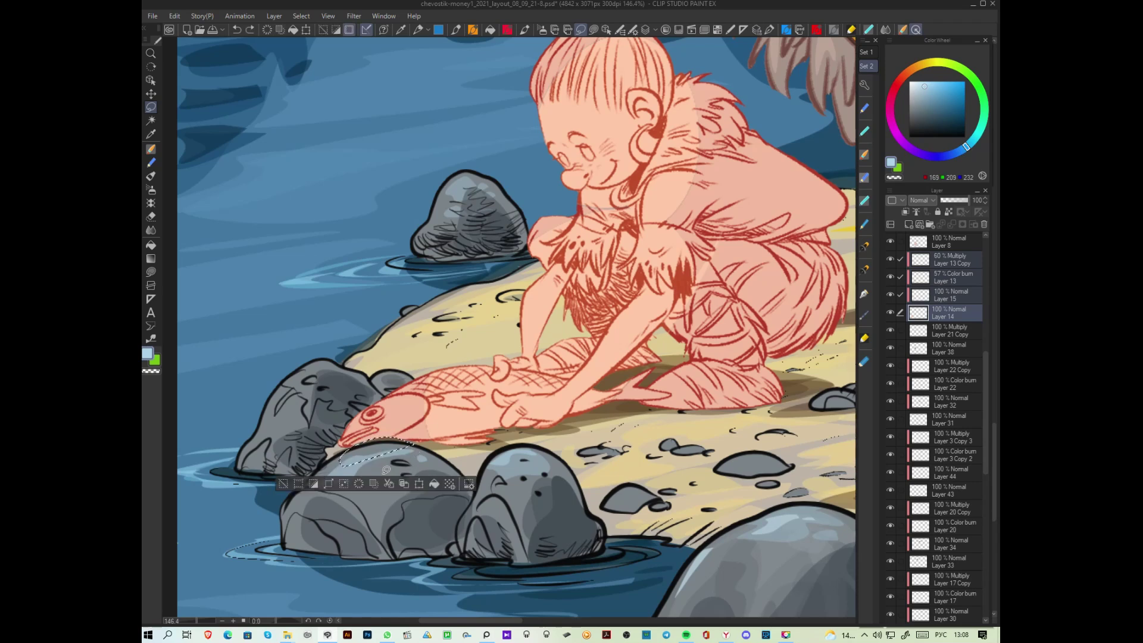
pyautogui.click(405, 427)
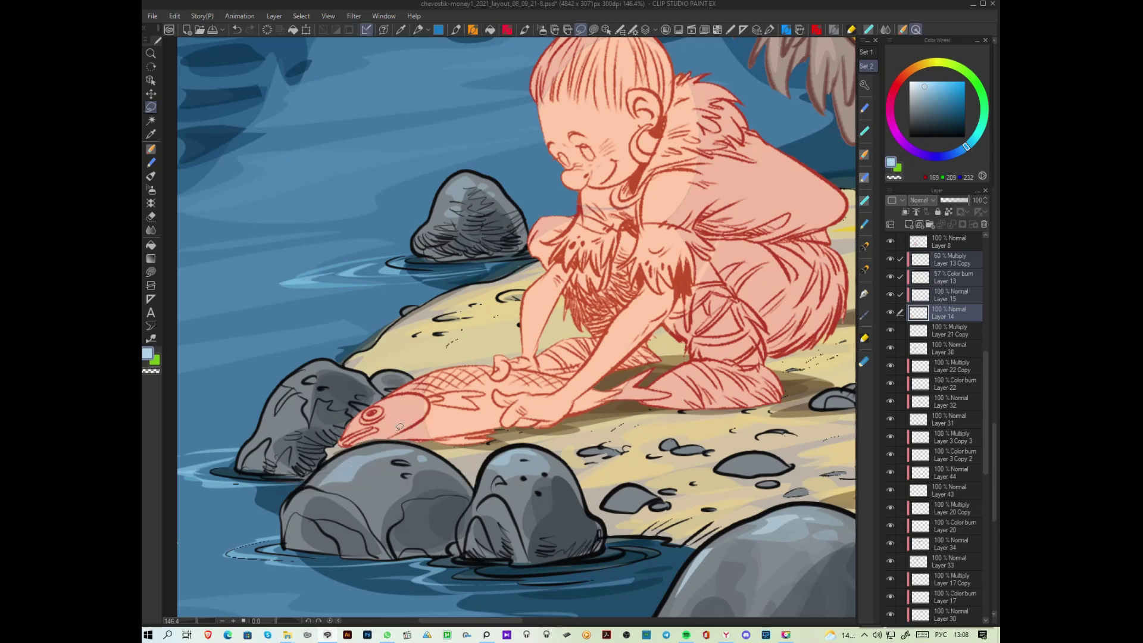
# Step: Select a strip along the fish's belly on Layer 14 and fill it pale blue
pyautogui.click(945, 317)
pyautogui.moveTo(362, 436)
pyautogui.mouseDown()
pyautogui.moveTo(404, 434)
pyautogui.moveTo(388, 441)
pyautogui.mouseUp()
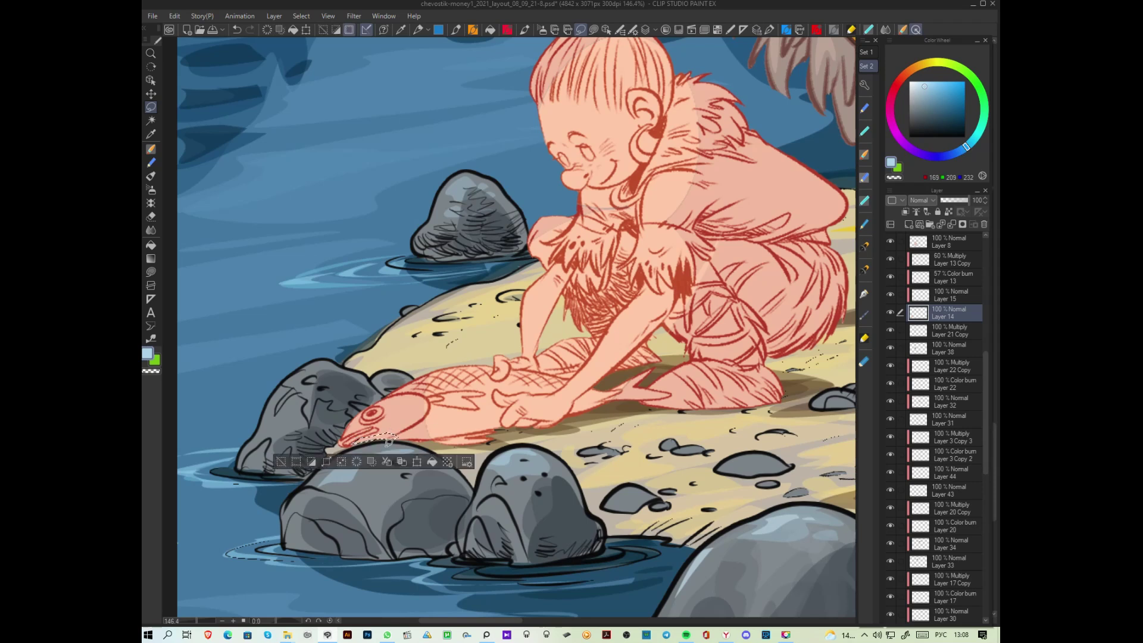
pyautogui.click(432, 464)
pyautogui.click(512, 431)
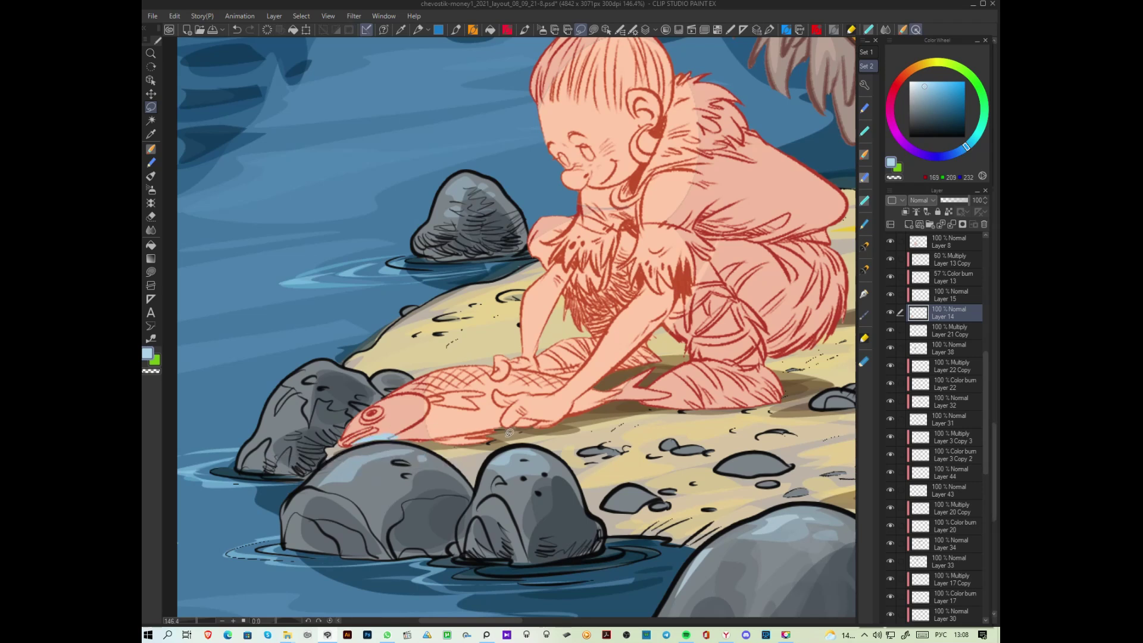
pyautogui.press('alt')
# Step: Fill the fish pale blue on Layer 15 with the Lasso fill sub tool
pyautogui.click(593, 34)
pyautogui.click(951, 295)
pyautogui.moveTo(421, 372)
pyautogui.mouseDown()
pyautogui.moveTo(365, 403)
pyautogui.moveTo(353, 449)
pyautogui.moveTo(501, 431)
pyautogui.moveTo(512, 404)
pyautogui.moveTo(496, 396)
pyautogui.moveTo(512, 373)
pyautogui.moveTo(410, 374)
pyautogui.mouseUp()
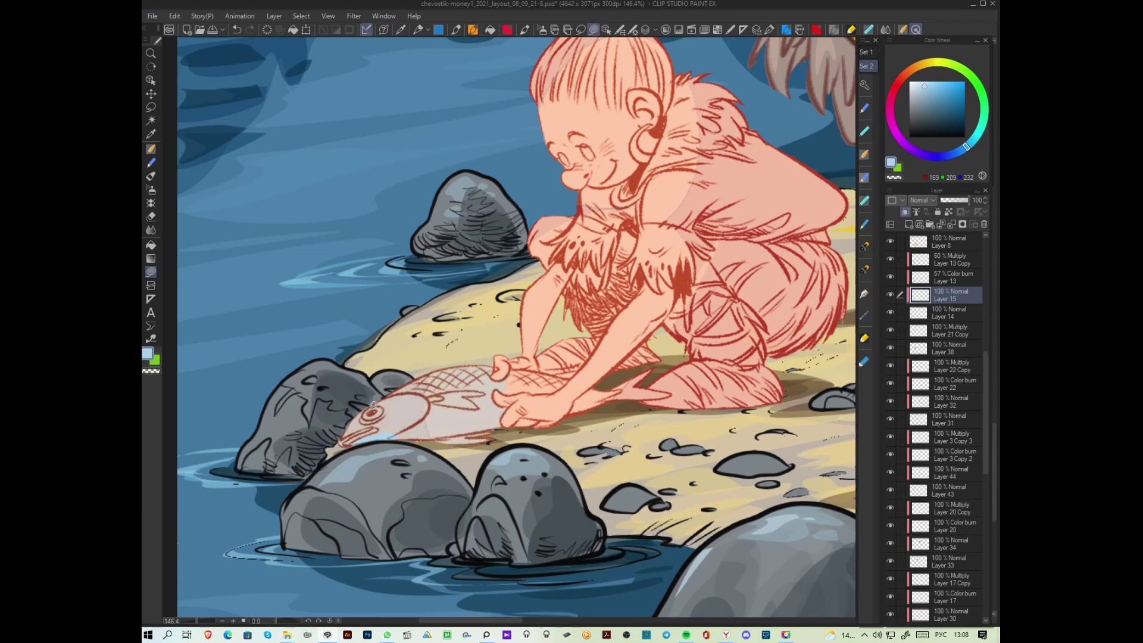
pyautogui.click(730, 29)
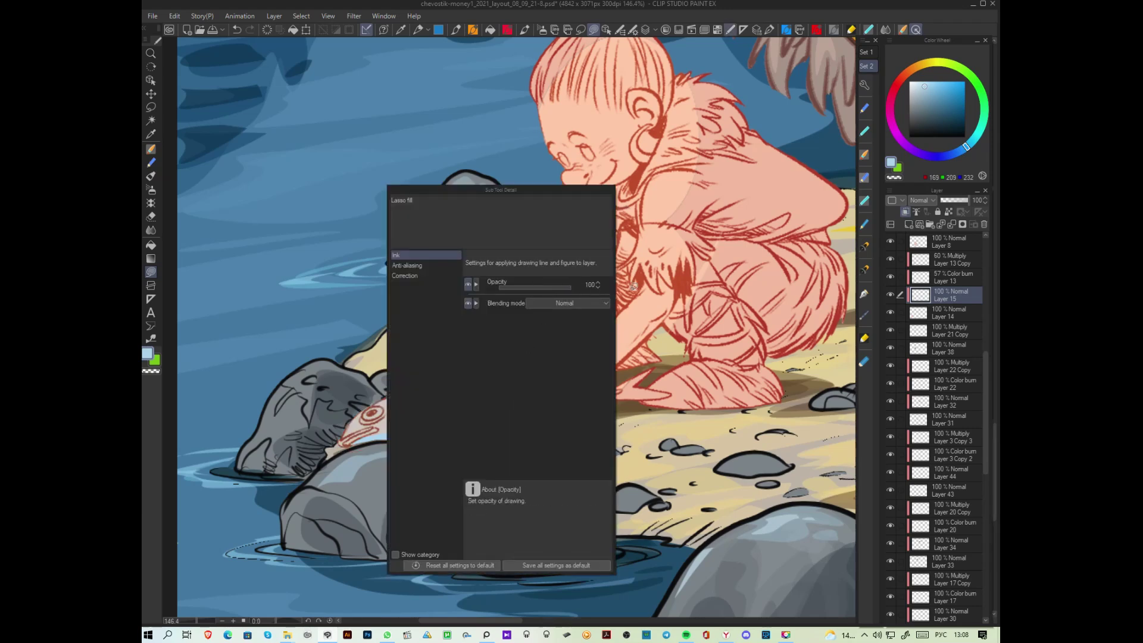
pyautogui.press('F5')
# Step: Lasso-fill the rest of the fish pale blue
pyautogui.moveTo(505, 376)
pyautogui.mouseDown()
pyautogui.moveTo(464, 357)
pyautogui.moveTo(359, 403)
pyautogui.moveTo(366, 473)
pyautogui.moveTo(490, 436)
pyautogui.moveTo(503, 425)
pyautogui.moveTo(512, 376)
pyautogui.mouseUp()
pyautogui.scroll(-4, 633, 441)
pyautogui.scroll(3, 643, 454)
# Step: Select Layers 17 Copy, 17, 30 and 29 together in the Layer palette
pyautogui.moveTo(579, 498); pyautogui.dragTo(584, 422)
pyautogui.keyDown('ctrl'); pyautogui.keyDown('shift'); pyautogui.click(590, 420); pyautogui.keyUp('shift'); pyautogui.keyUp('ctrl')
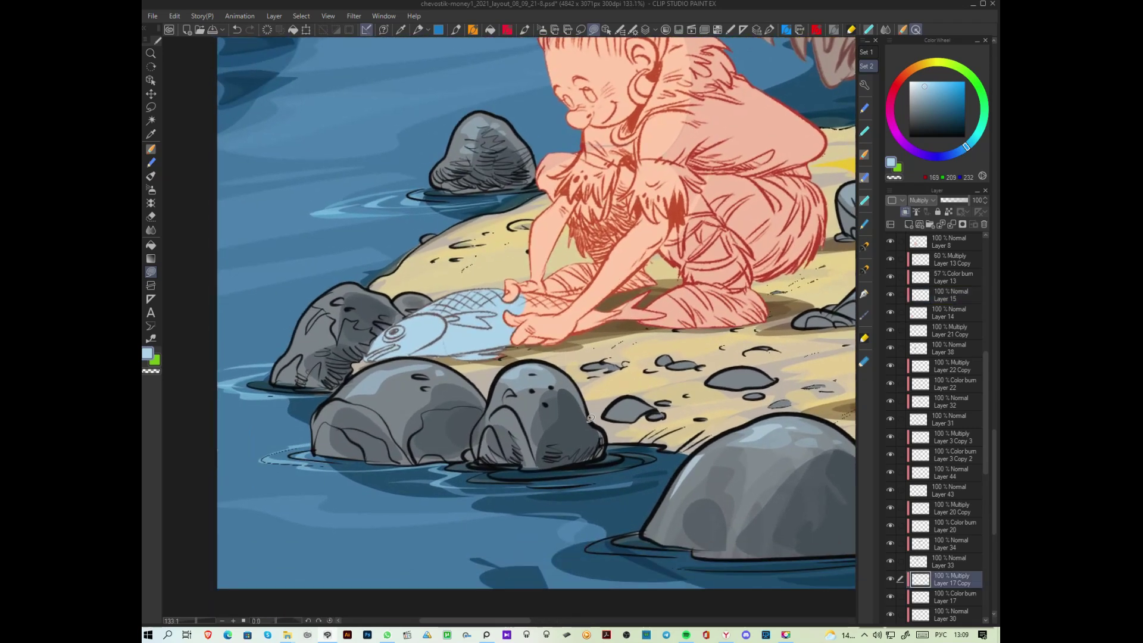
pyautogui.click(890, 580)
pyautogui.click(889, 580)
pyautogui.moveTo(987, 466); pyautogui.dragTo(985, 509)
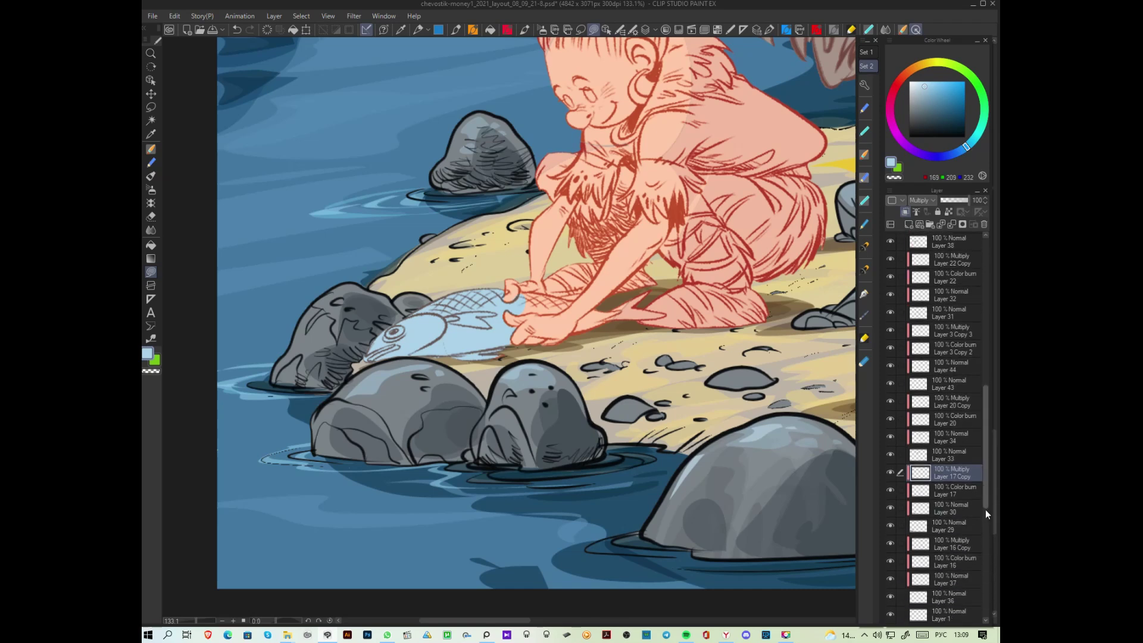
pyautogui.keyDown('shift'); pyautogui.click(941, 491); pyautogui.keyUp('shift')
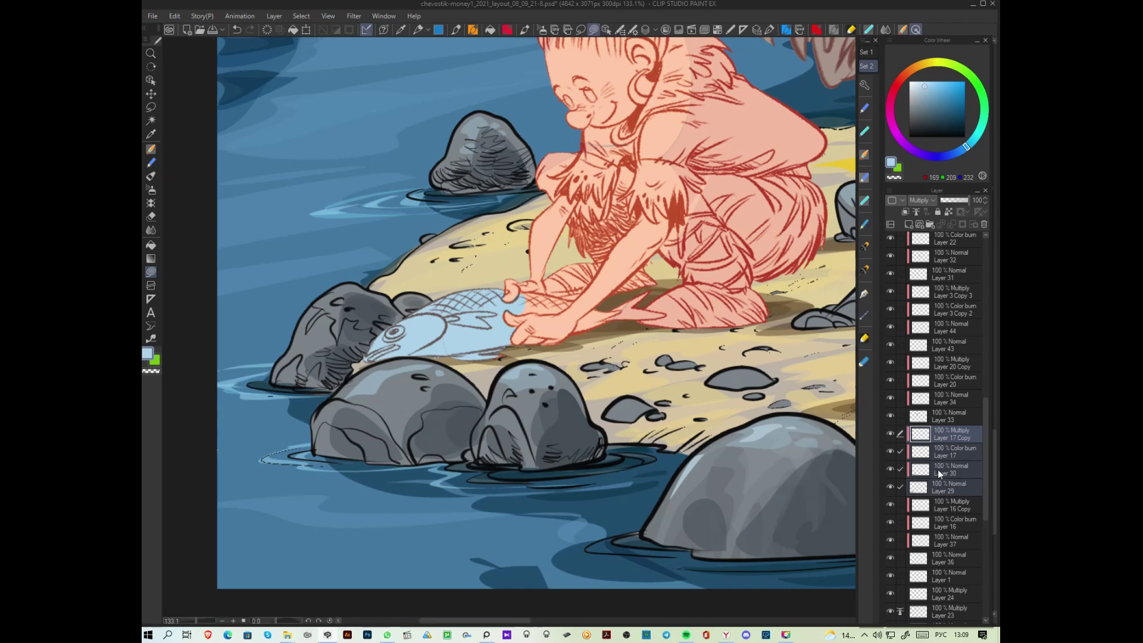
# Step: Lasso-select the two front rocks and their ripples across the four layers
pyautogui.click(153, 107)
pyautogui.moveTo(558, 355)
pyautogui.mouseDown()
pyautogui.moveTo(417, 349)
pyautogui.moveTo(366, 361)
pyautogui.moveTo(290, 434)
pyautogui.moveTo(393, 515)
pyautogui.moveTo(556, 505)
pyautogui.moveTo(557, 357)
pyautogui.mouseUp()
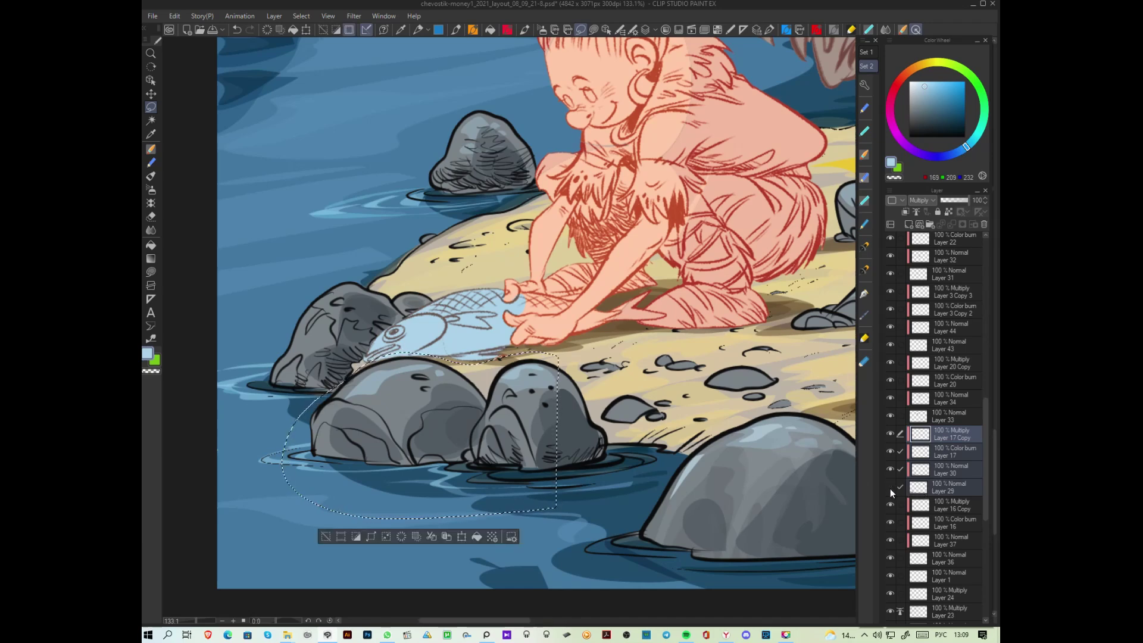
pyautogui.click(890, 487)
pyautogui.click(889, 488)
pyautogui.moveTo(811, 476)
pyautogui.mouseDown()
pyautogui.moveTo(596, 460)
pyautogui.moveTo(784, 449)
pyautogui.mouseUp()
pyautogui.click(594, 422)
pyautogui.moveTo(602, 407)
pyautogui.mouseDown()
pyautogui.moveTo(564, 327)
pyautogui.moveTo(534, 304)
pyautogui.moveTo(449, 318)
pyautogui.moveTo(382, 303)
pyautogui.moveTo(285, 365)
pyautogui.moveTo(261, 411)
pyautogui.moveTo(302, 453)
pyautogui.moveTo(441, 460)
pyautogui.moveTo(572, 448)
pyautogui.moveTo(656, 408)
pyautogui.moveTo(596, 395)
pyautogui.mouseUp()
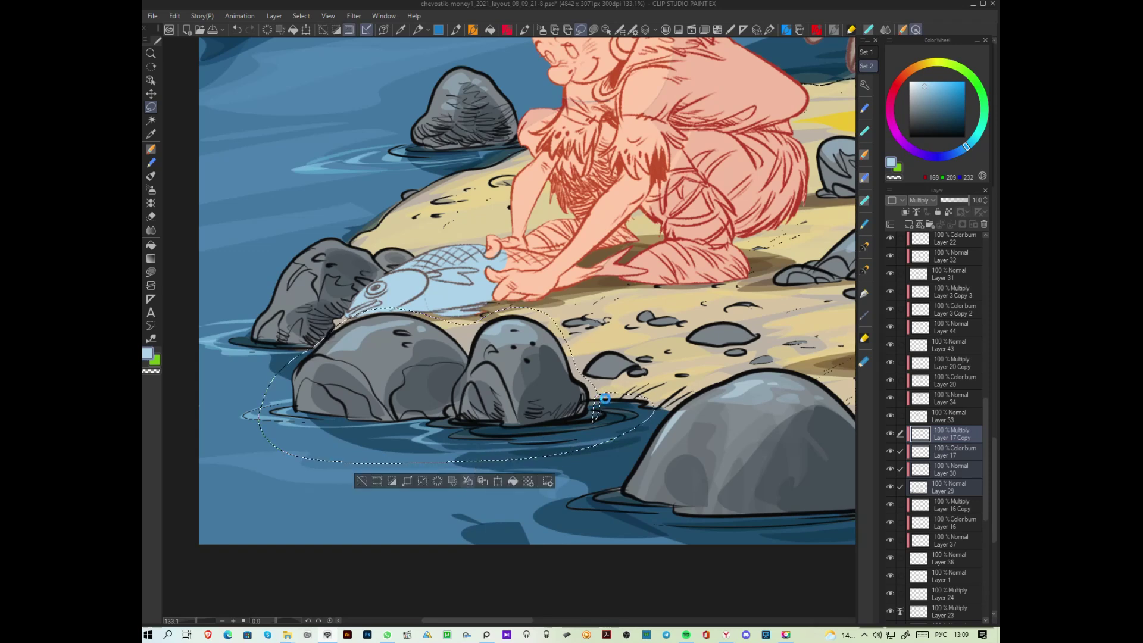
pyautogui.moveTo(594, 393)
pyautogui.mouseDown()
pyautogui.moveTo(604, 419)
pyautogui.moveTo(597, 391)
pyautogui.mouseUp()
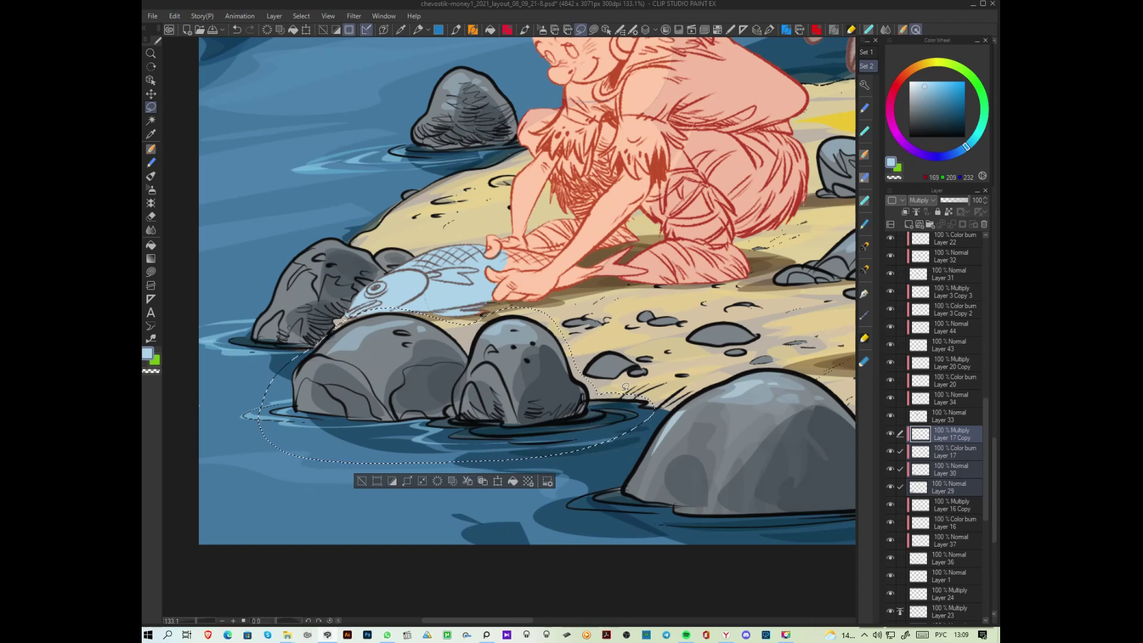
pyautogui.keyDown('ctrl'); pyautogui.click(952, 486); pyautogui.keyUp('ctrl')
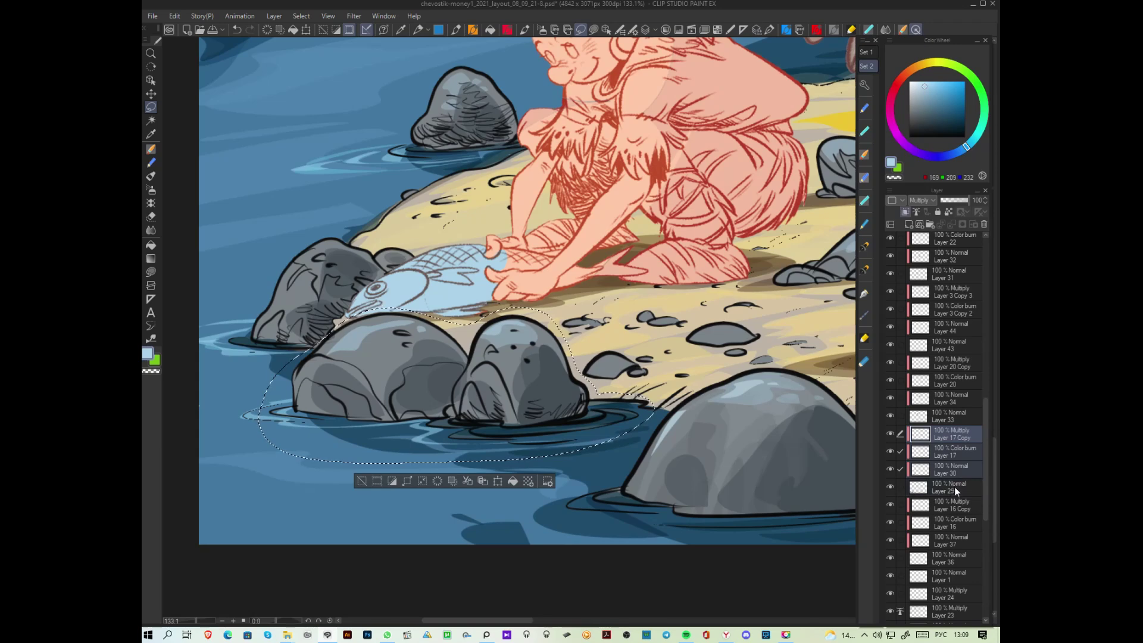
pyautogui.keyDown('ctrl'); pyautogui.click(955, 486); pyautogui.keyUp('ctrl')
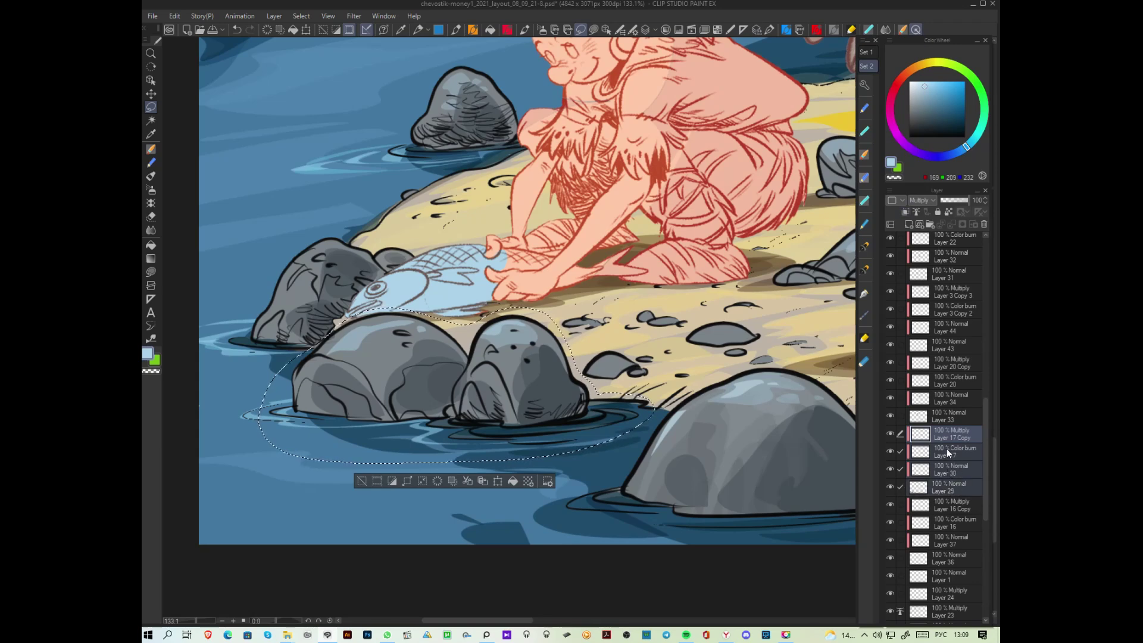
# Step: Hide and show Layer 29 to compare the rocks
pyautogui.scroll(-5, 945, 451)
pyautogui.scroll(-2, 764, 416)
pyautogui.scroll(-2, 756, 418)
pyautogui.moveTo(985, 510); pyautogui.dragTo(997, 424)
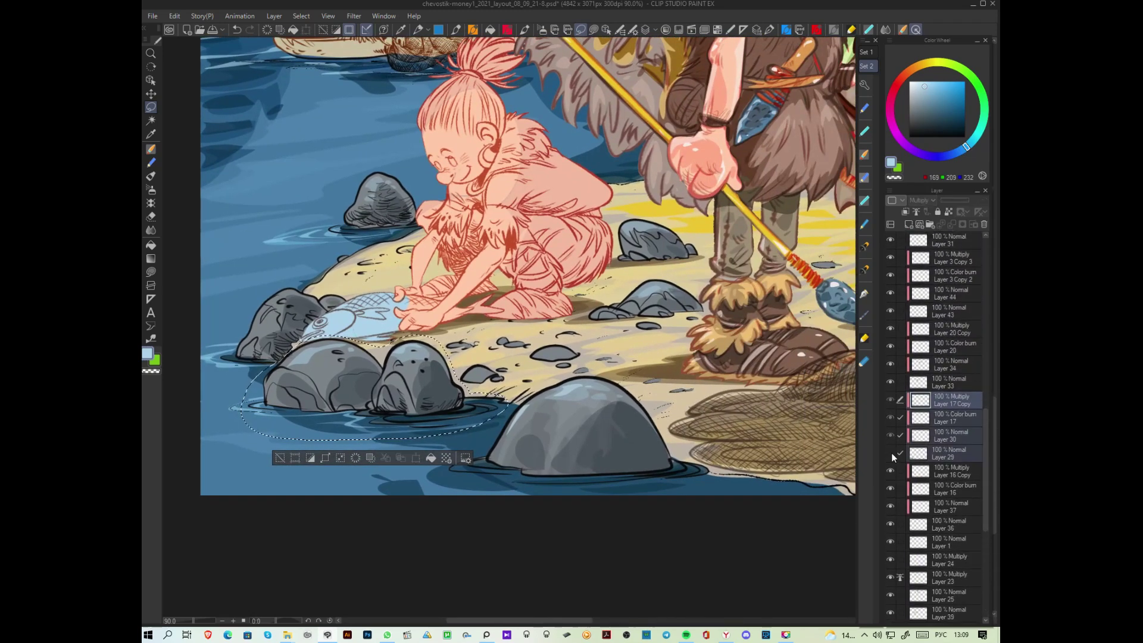
pyautogui.click(891, 452)
pyautogui.click(890, 452)
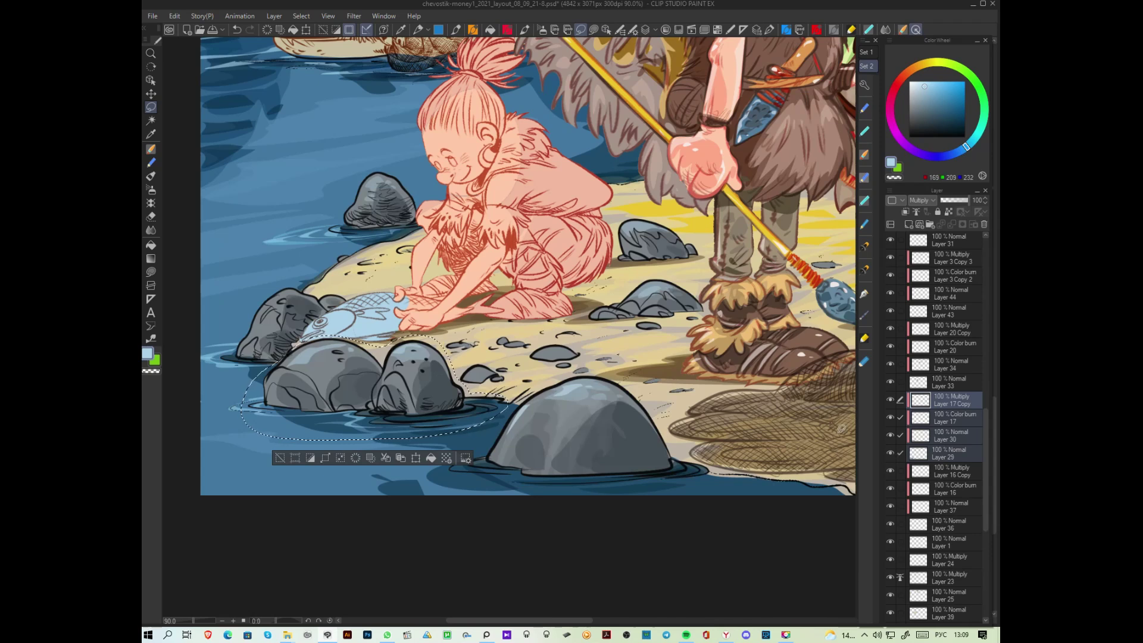
# Step: Copy the selected rocks onto four new layers and group them into Folder 1
pyautogui.click(387, 460)
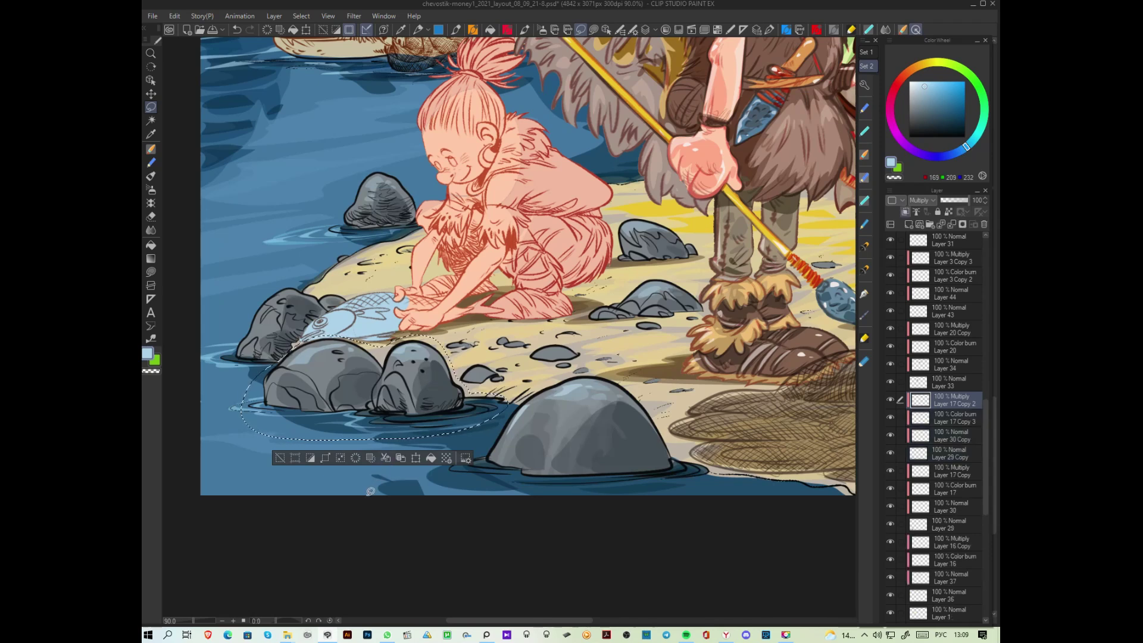
pyautogui.keyDown('shift'); pyautogui.click(937, 454); pyautogui.keyUp('shift')
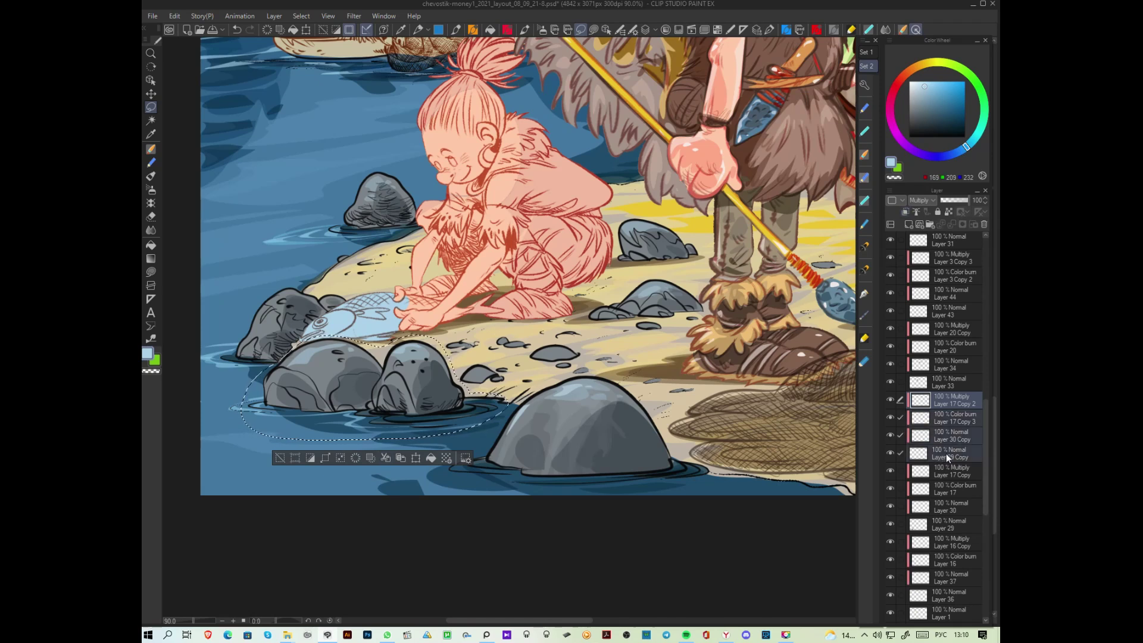
pyautogui.hotkey('ctrl', 'g')
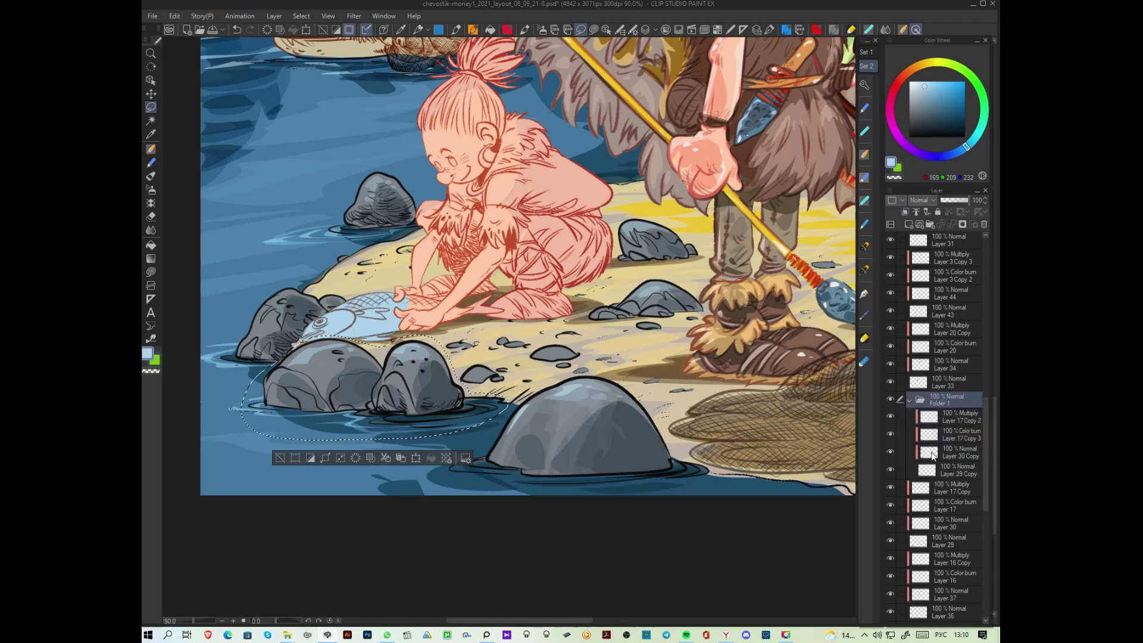
pyautogui.click(910, 400)
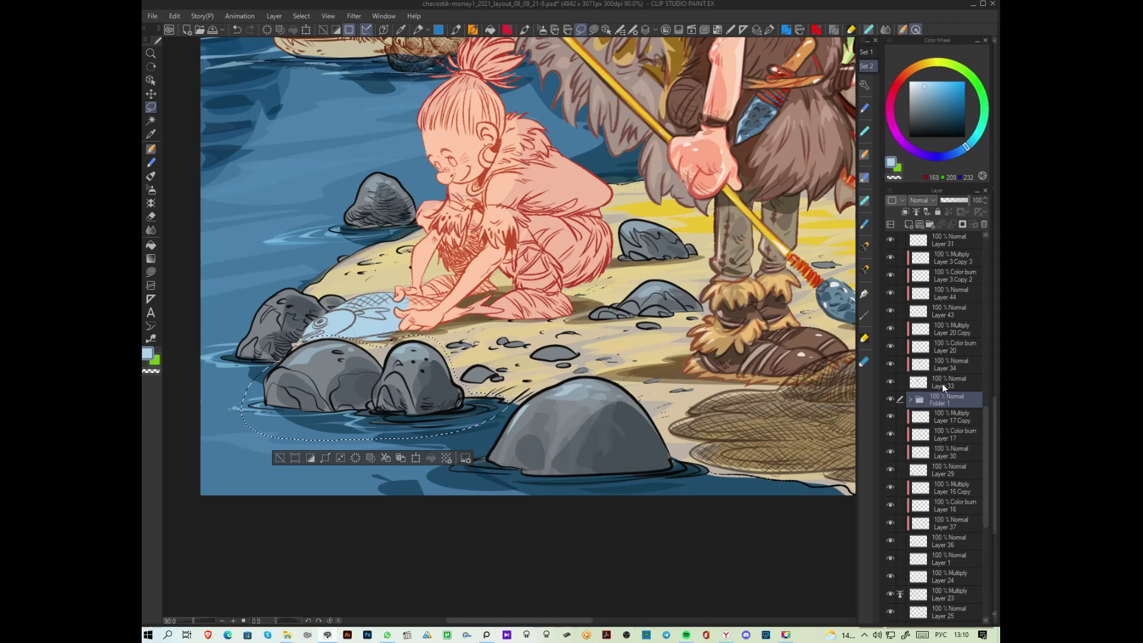
pyautogui.hotkey('ctrl', 'd')
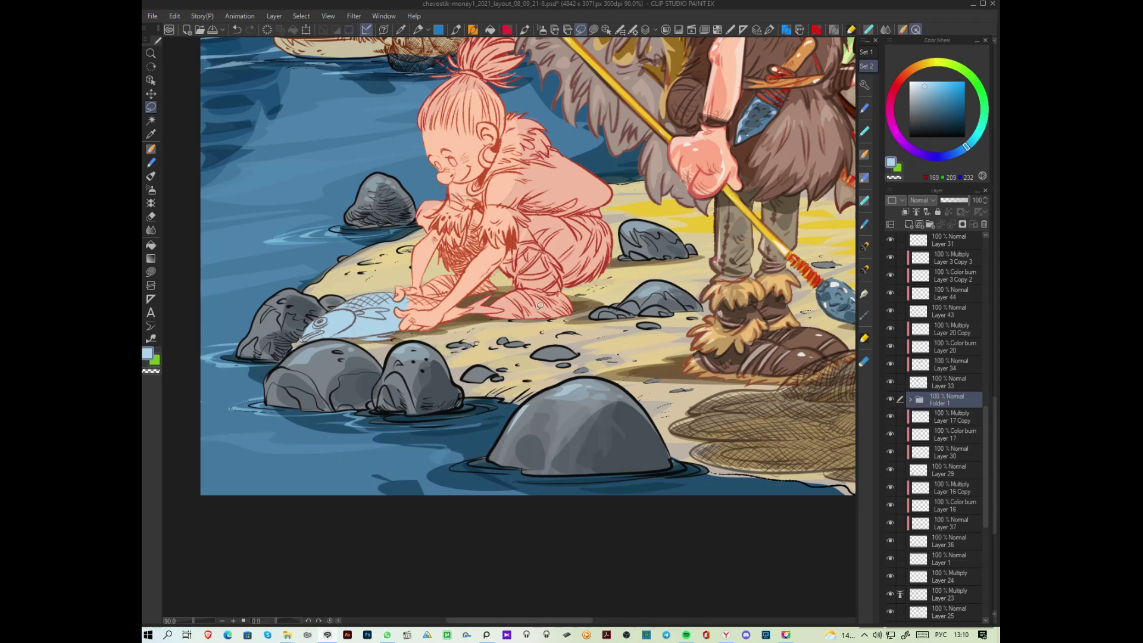
# Step: Toggle Folder 1 and Layer 29 to compare rocks, then pick the girl's Layer 13 Copy
pyautogui.press('k')
pyautogui.click(891, 400)
pyautogui.click(891, 400)
pyautogui.click(891, 401)
pyautogui.click(890, 398)
pyautogui.click(648, 442)
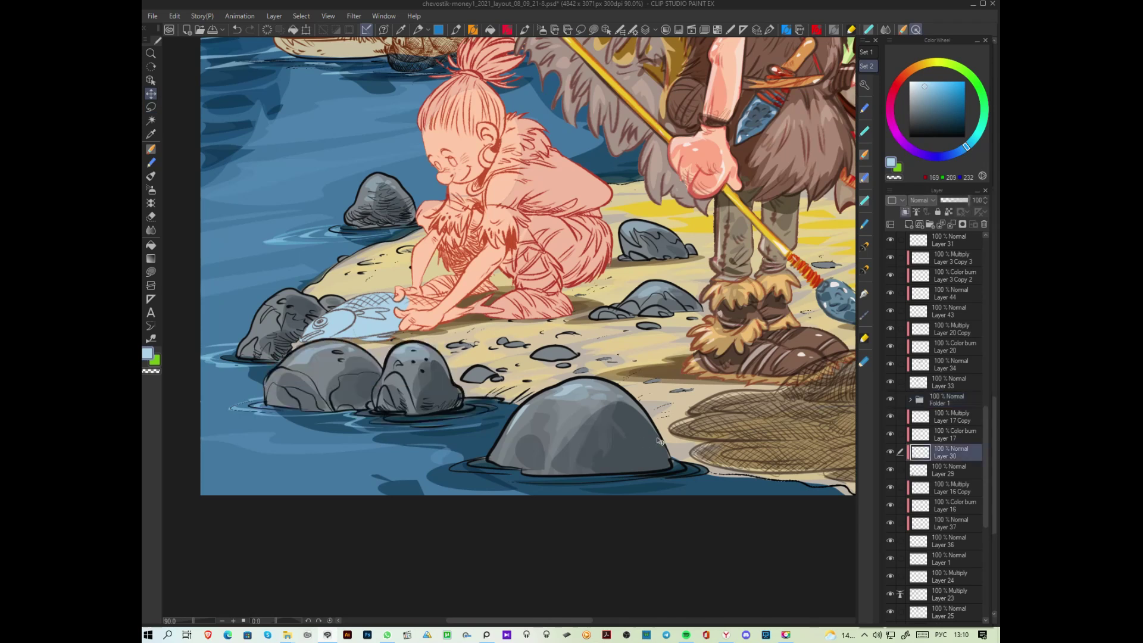
pyautogui.click(891, 468)
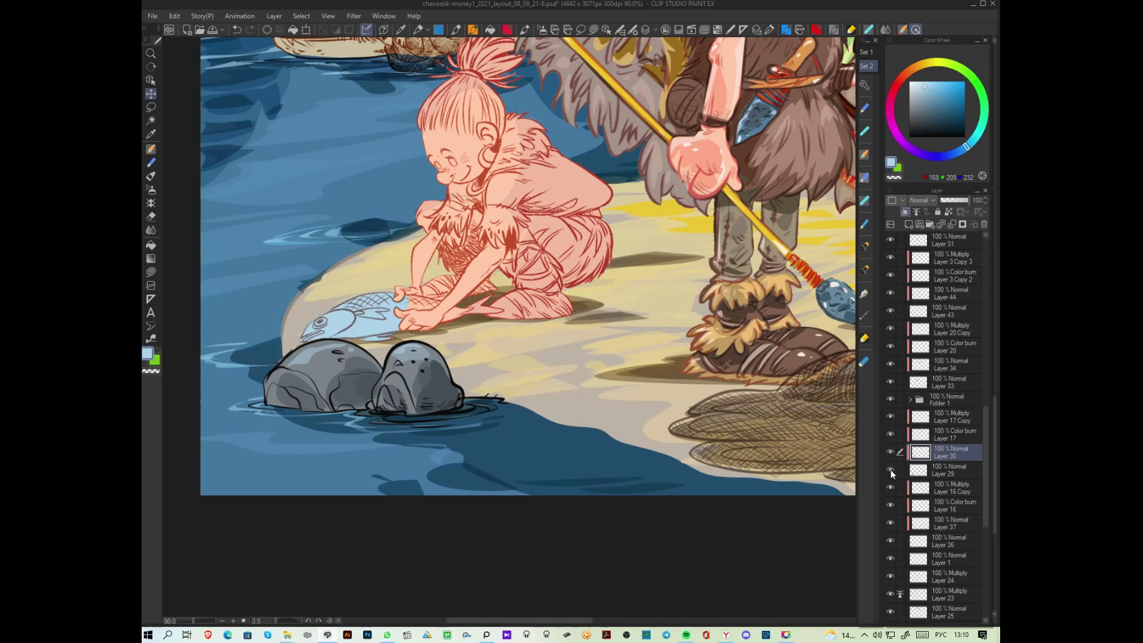
pyautogui.click(890, 469)
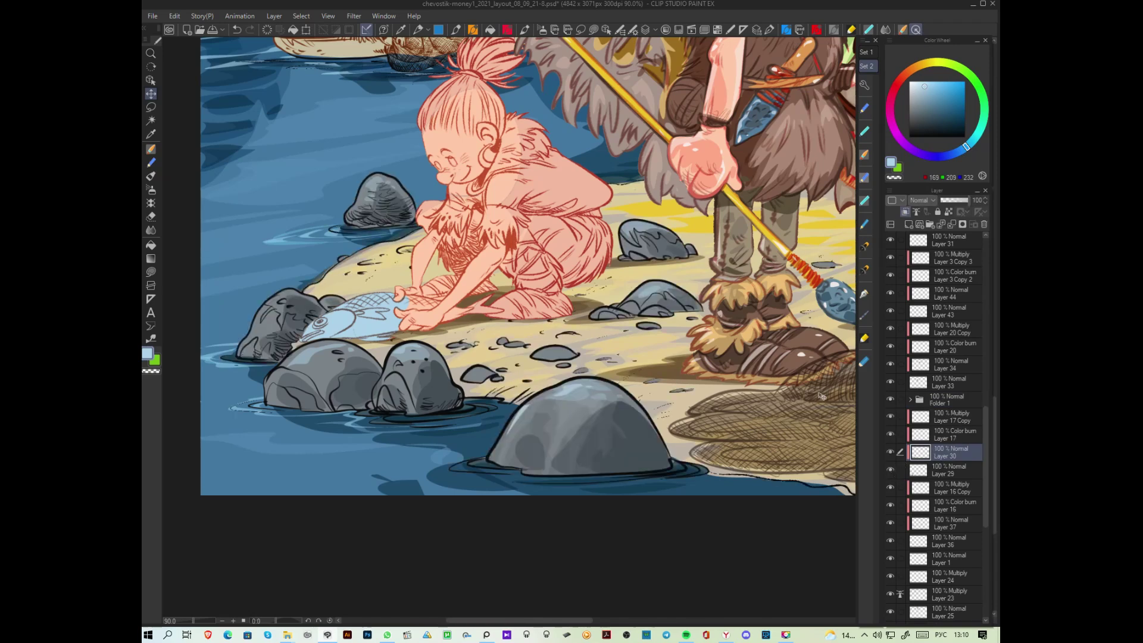
pyautogui.click(521, 291)
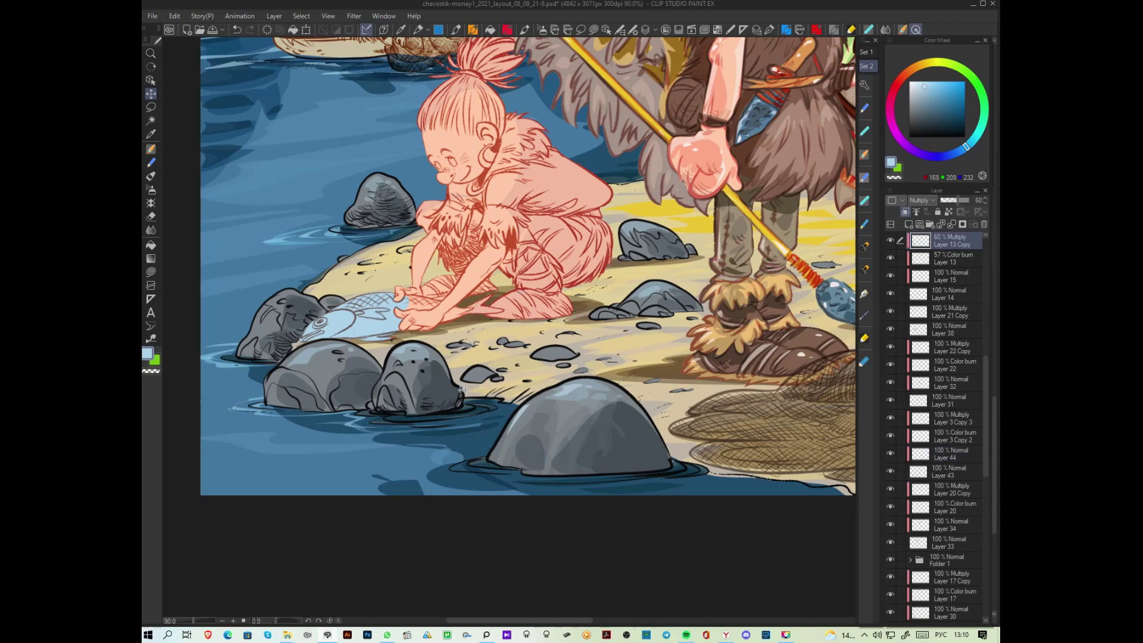
# Step: Move Folder 1 above Layer 13 Copy, then shift Layers 13 Copy, 13, 15 and 14 slightly up-right
pyautogui.moveTo(948, 561); pyautogui.dragTo(927, 280)
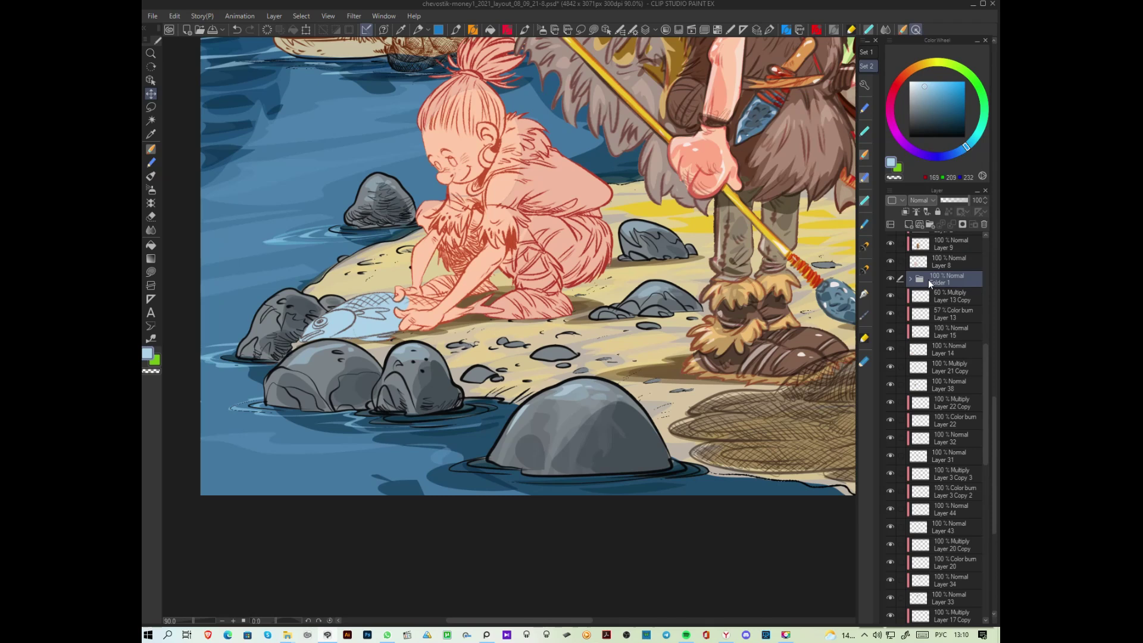
pyautogui.click(949, 296)
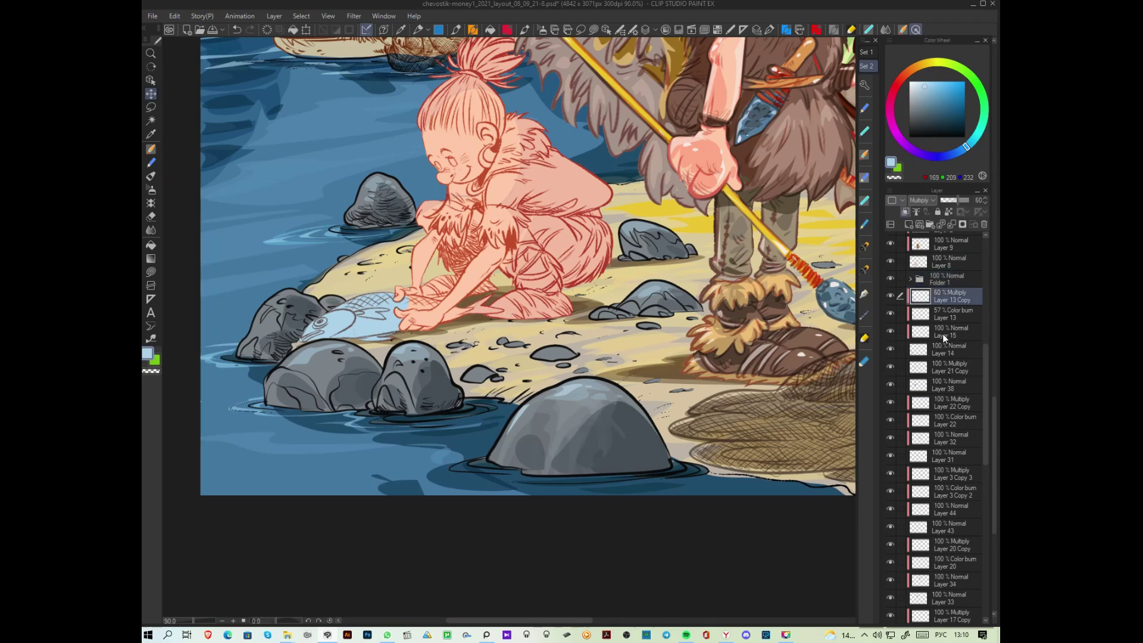
pyautogui.keyDown('shift'); pyautogui.click(946, 351); pyautogui.keyUp('shift')
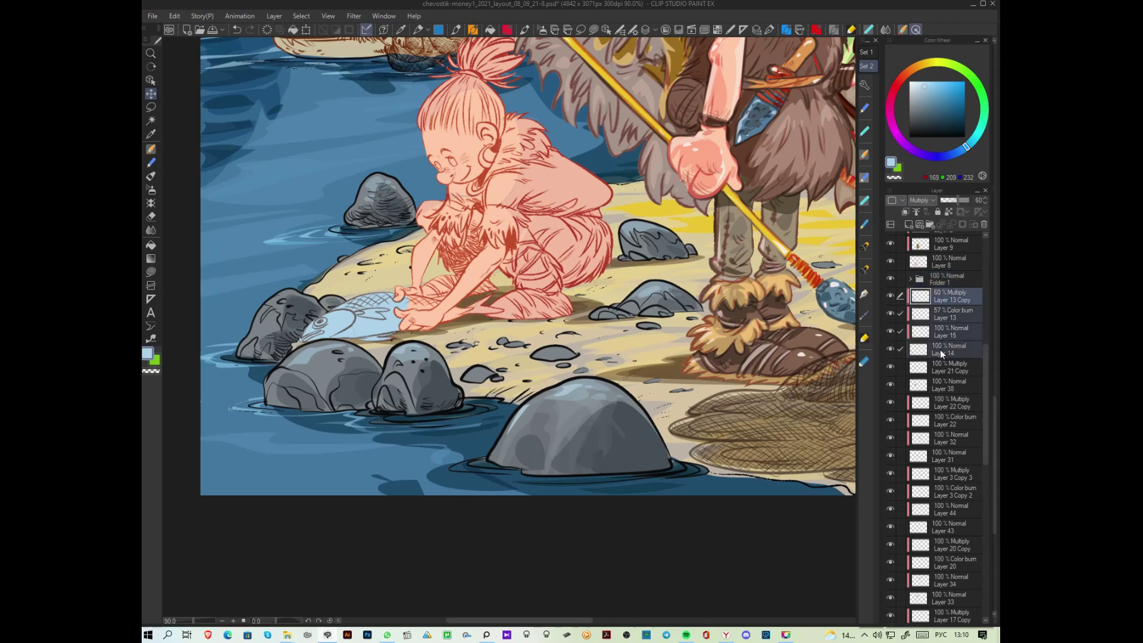
pyautogui.hotkey('ctrl', 't')
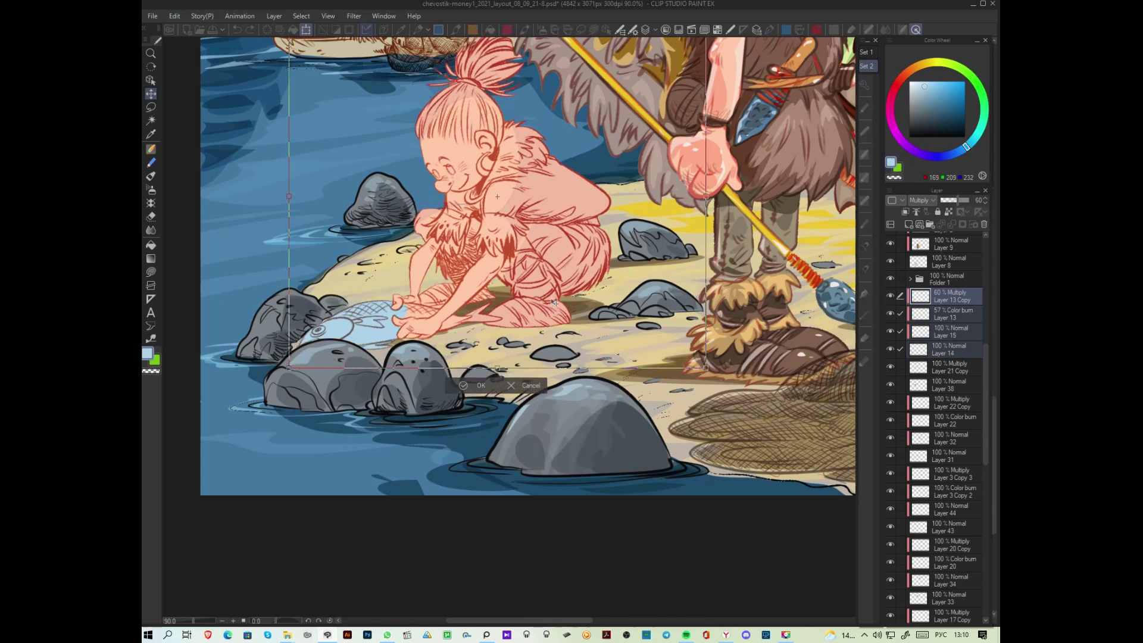
pyautogui.moveTo(551, 300); pyautogui.dragTo(558, 291)
pyautogui.click(481, 380)
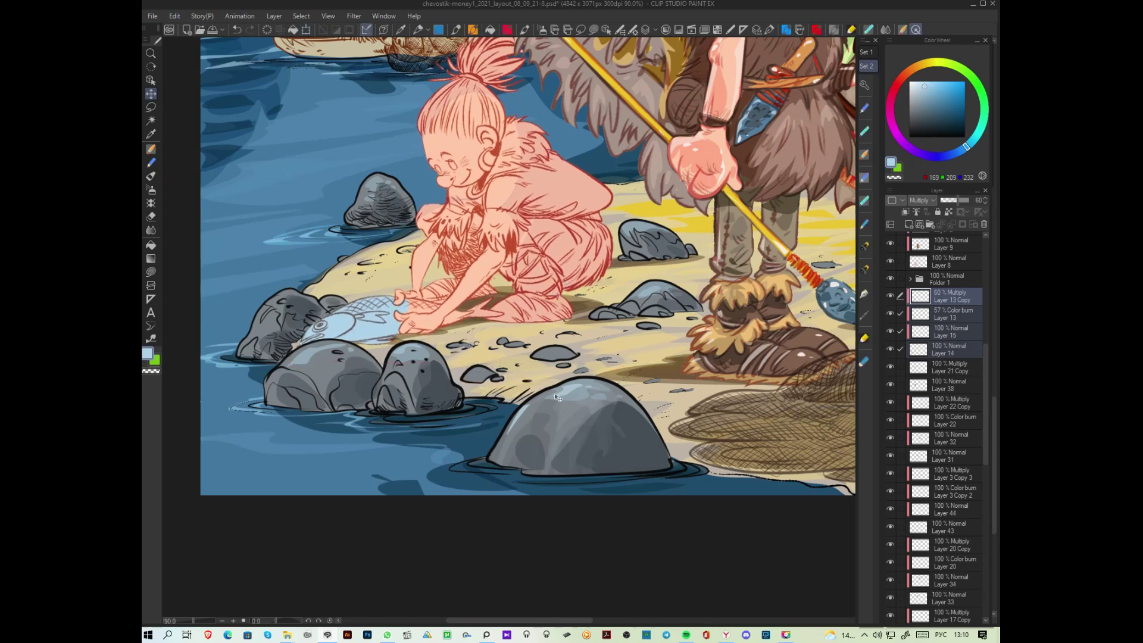
pyautogui.scroll(-1, 567, 379)
# Step: Zoom and pan across the caveman river illustration to review it
pyautogui.scroll(-2, 568, 379)
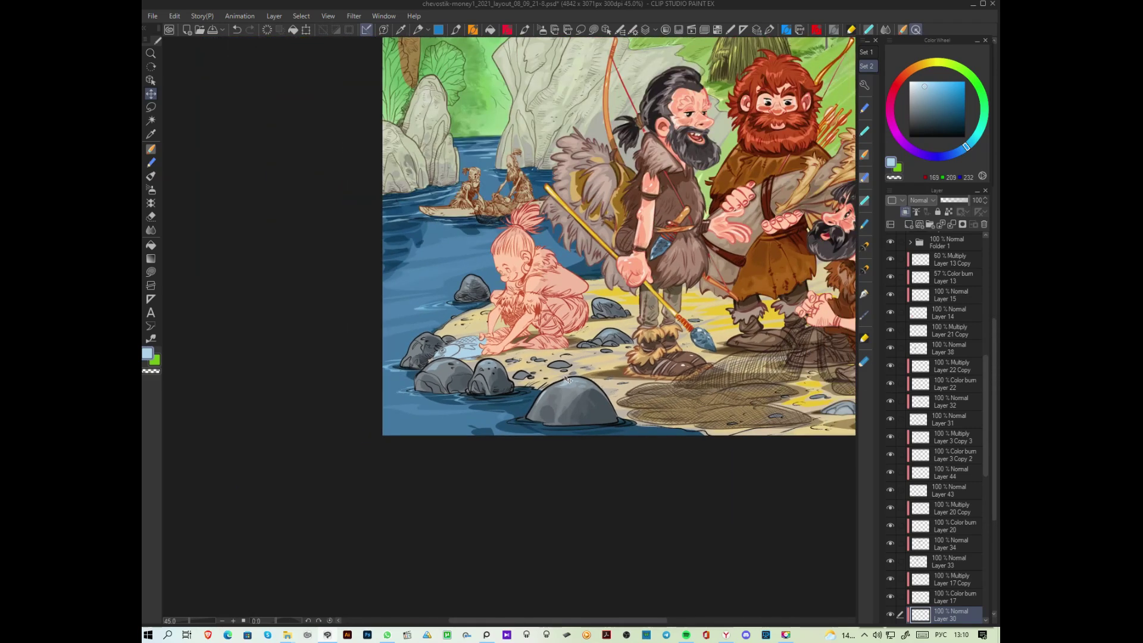
pyautogui.moveTo(712, 362); pyautogui.dragTo(567, 433)
pyautogui.moveTo(725, 366); pyautogui.dragTo(642, 464)
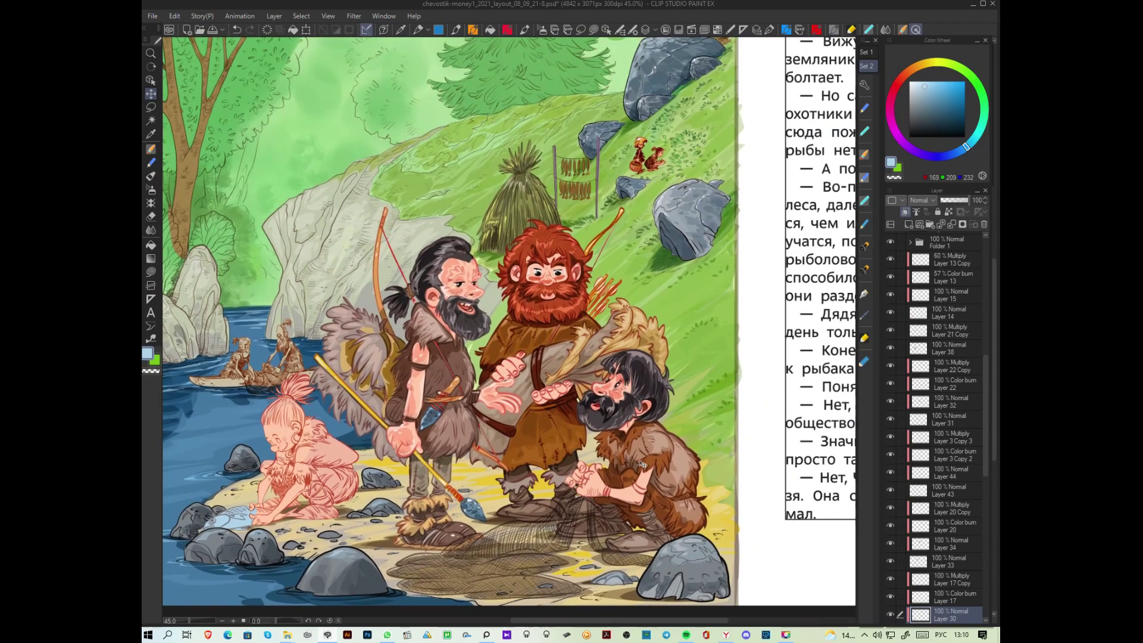
pyautogui.scroll(2, 641, 463)
pyautogui.scroll(-1, 646, 172)
pyautogui.moveTo(471, 400); pyautogui.dragTo(588, 462)
pyautogui.moveTo(617, 375); pyautogui.dragTo(764, 394)
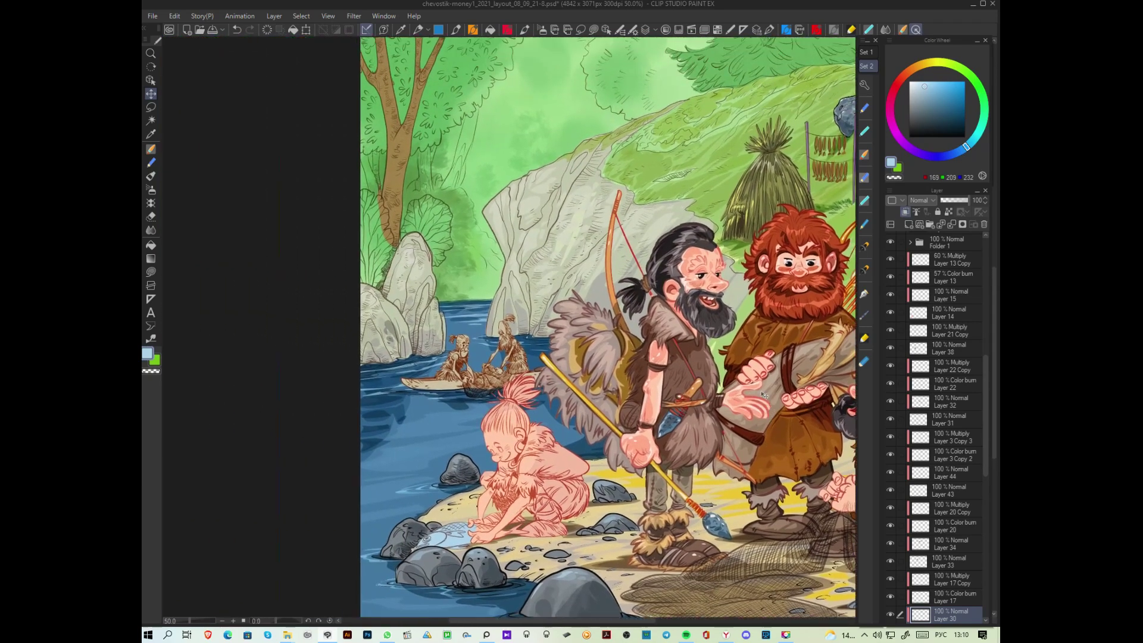
pyautogui.moveTo(764, 396); pyautogui.dragTo(617, 423)
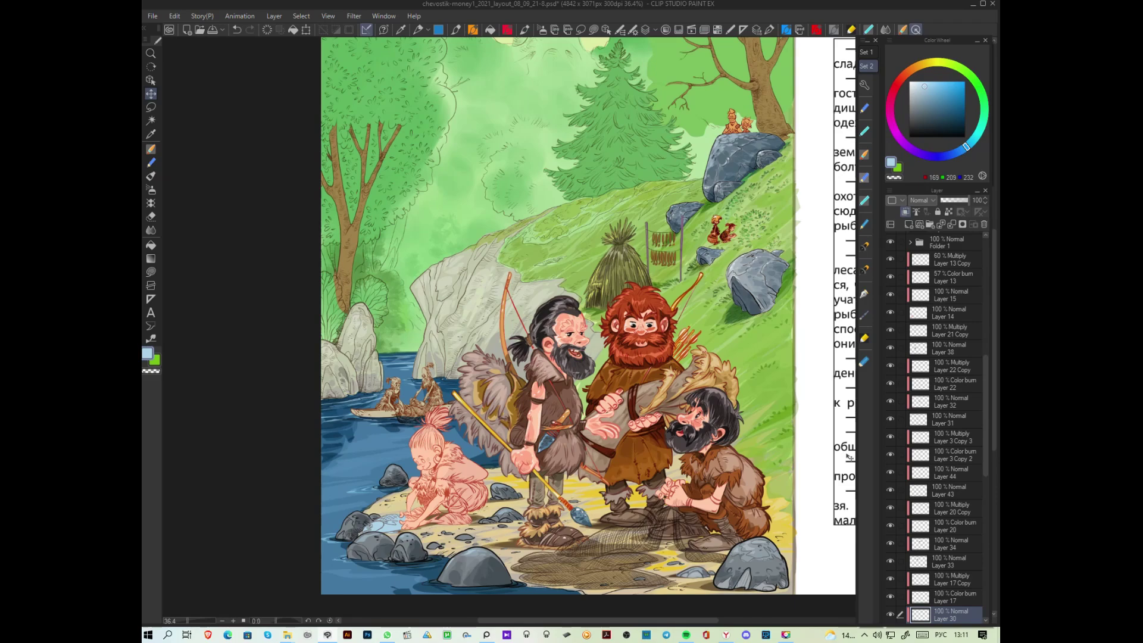
# Step: Bring the Russian text page fully into view beside the illustration
pyautogui.moveTo(737, 357); pyautogui.dragTo(627, 406)
pyautogui.scroll(3, 628, 406)
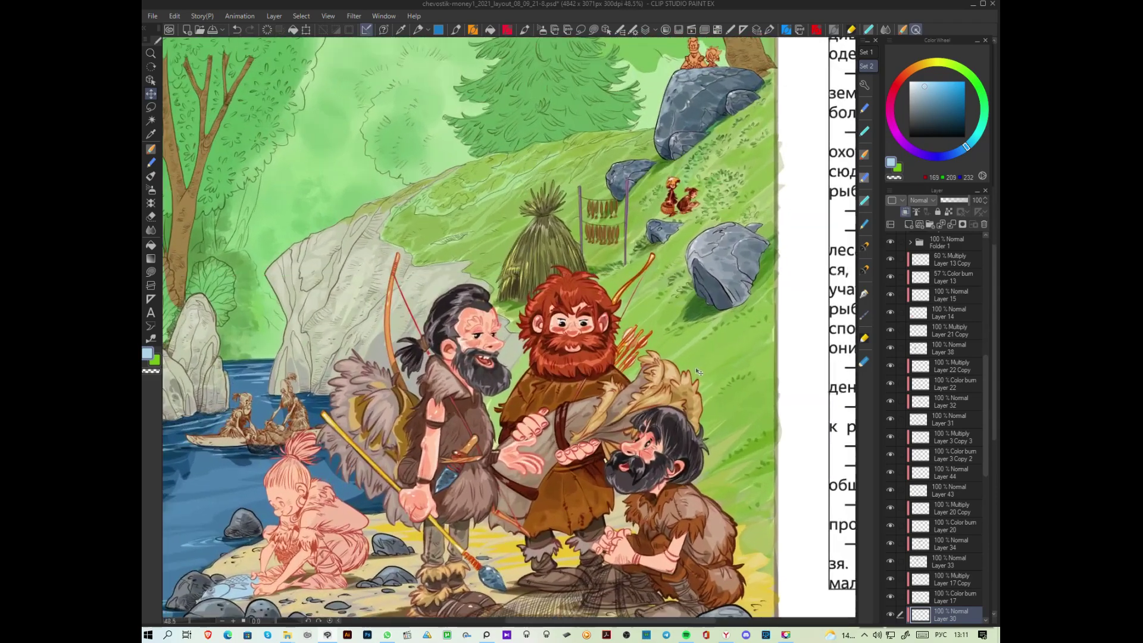
pyautogui.scroll(-2, 694, 375)
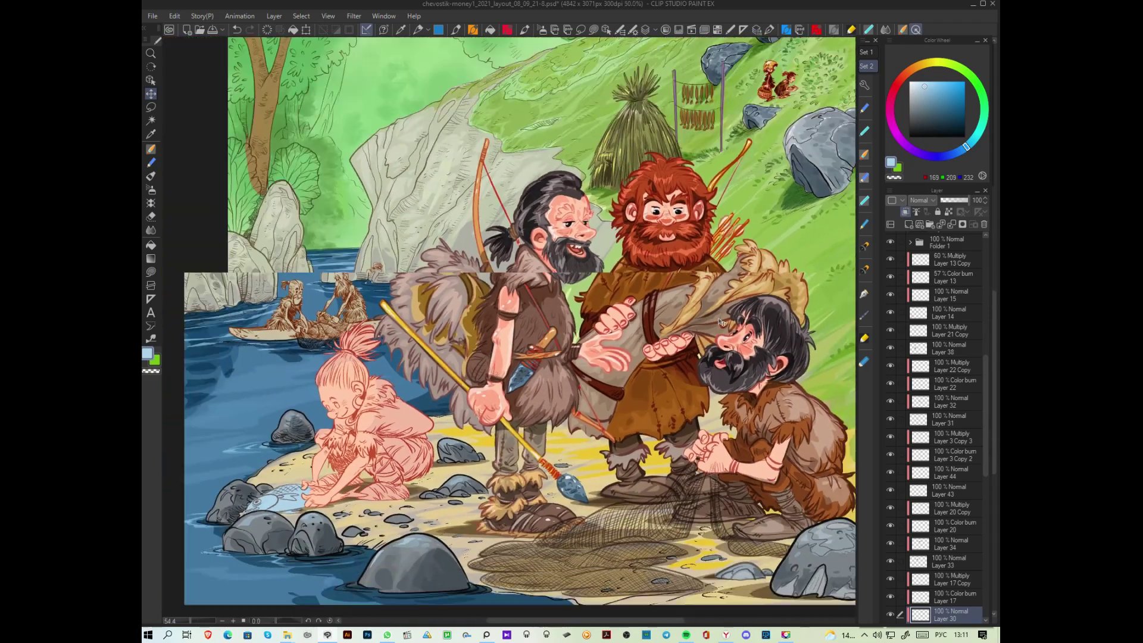
pyautogui.moveTo(719, 358); pyautogui.dragTo(708, 377)
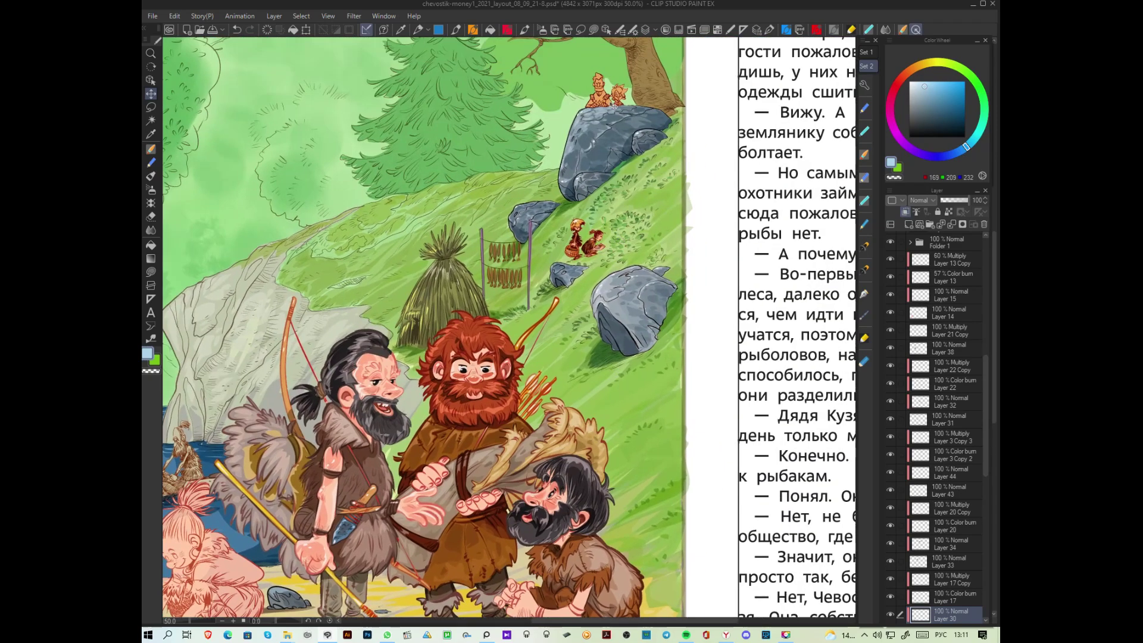
pyautogui.scroll(1, 626, 122)
pyautogui.scroll(2, 626, 125)
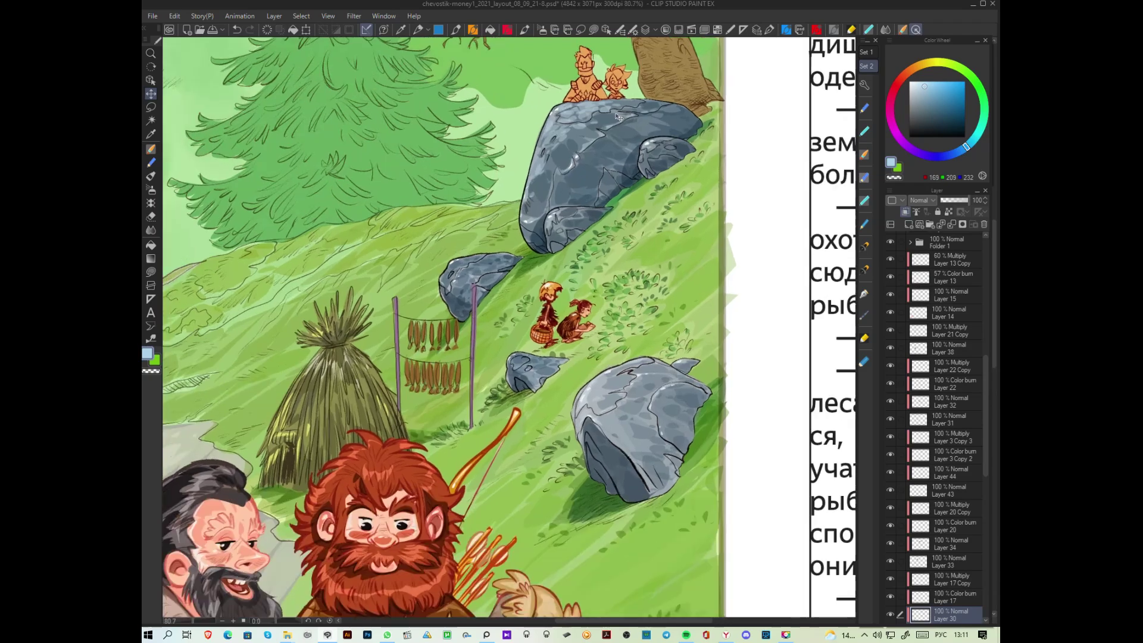
pyautogui.scroll(2, 603, 257)
pyautogui.scroll(-5, 603, 258)
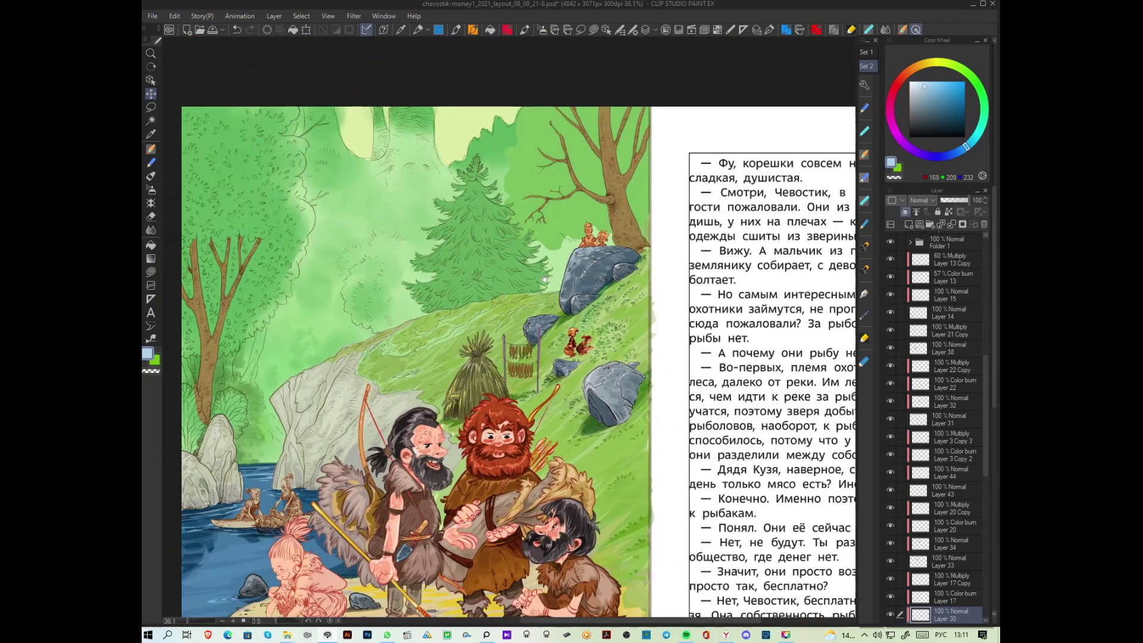
# Step: Reposition the spread so the illustration and the text column are both visible
pyautogui.moveTo(545, 278); pyautogui.dragTo(626, 235)
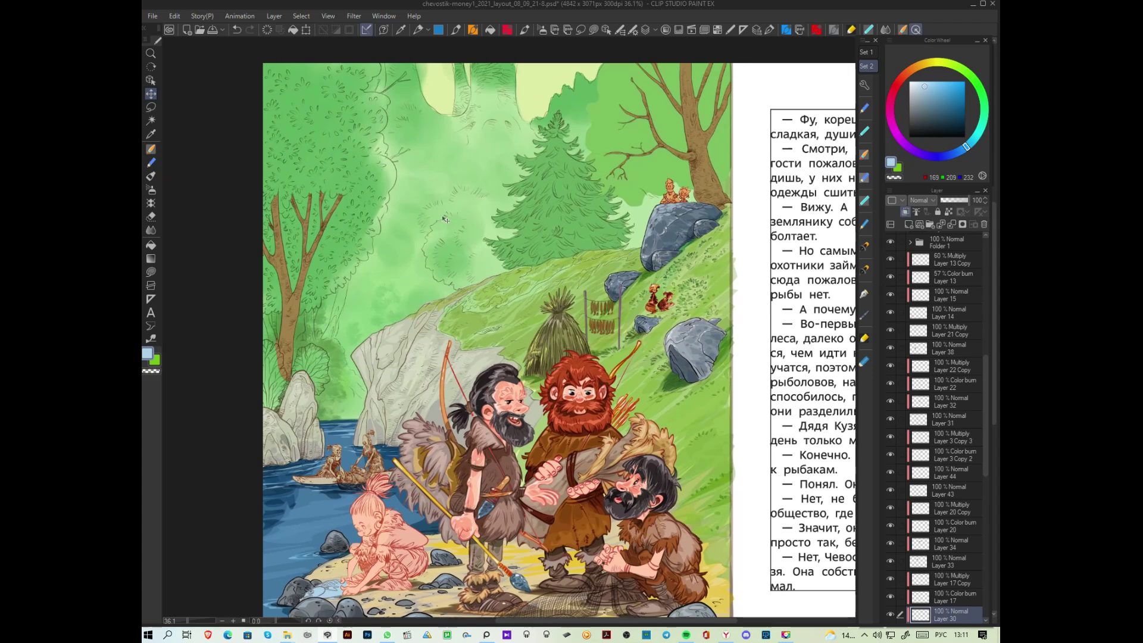
pyautogui.moveTo(697, 461); pyautogui.dragTo(734, 365)
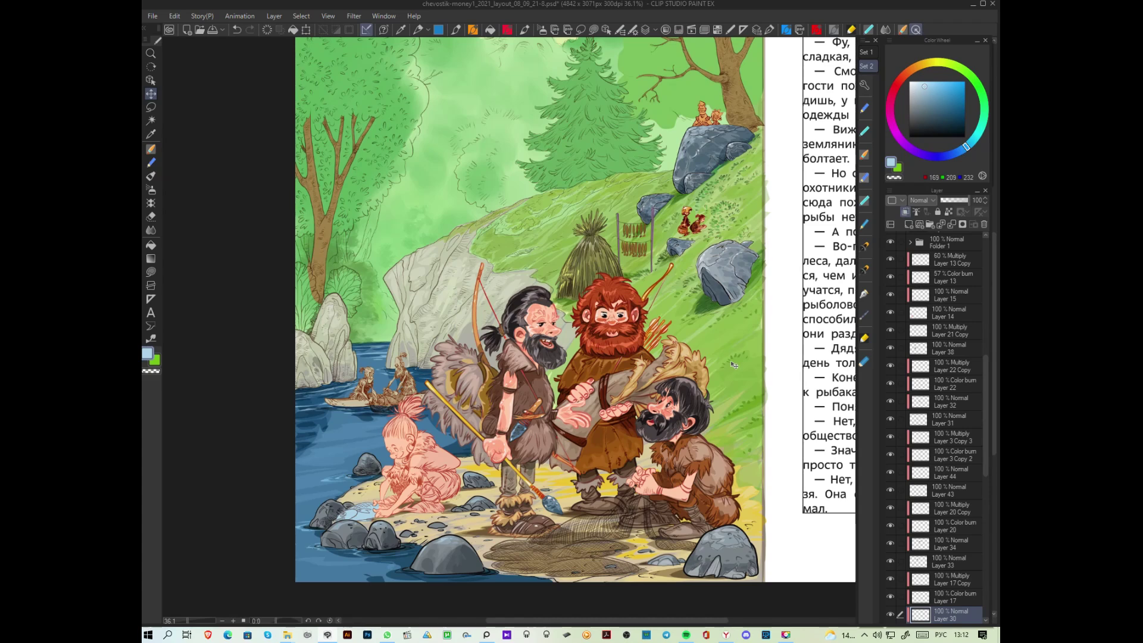
pyautogui.scroll(-2, 734, 365)
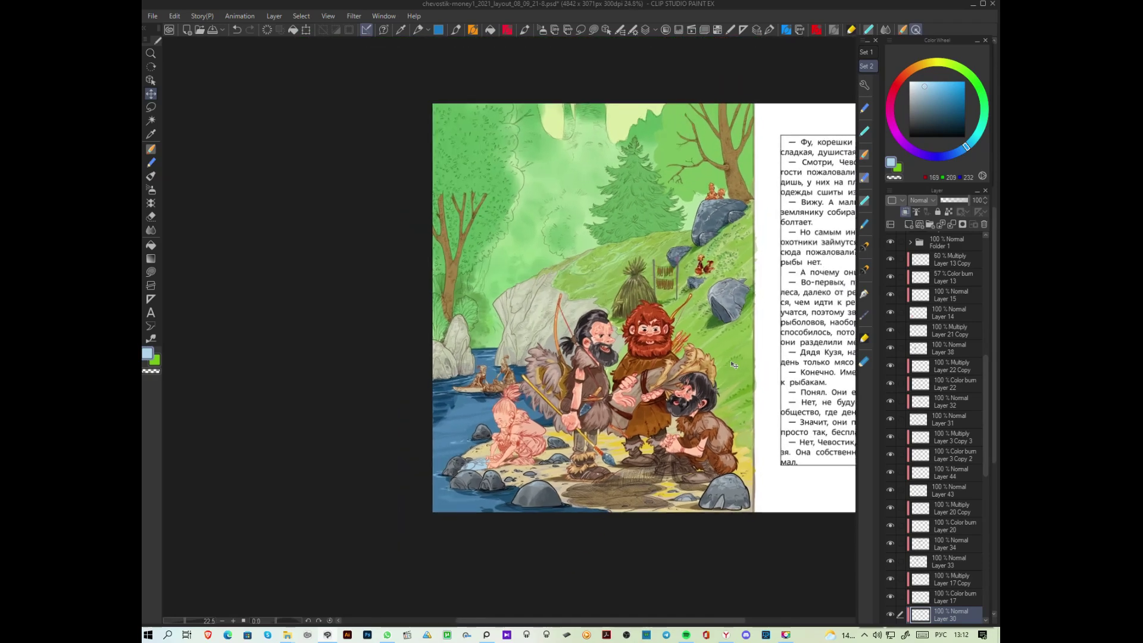
pyautogui.moveTo(779, 458); pyautogui.dragTo(641, 483)
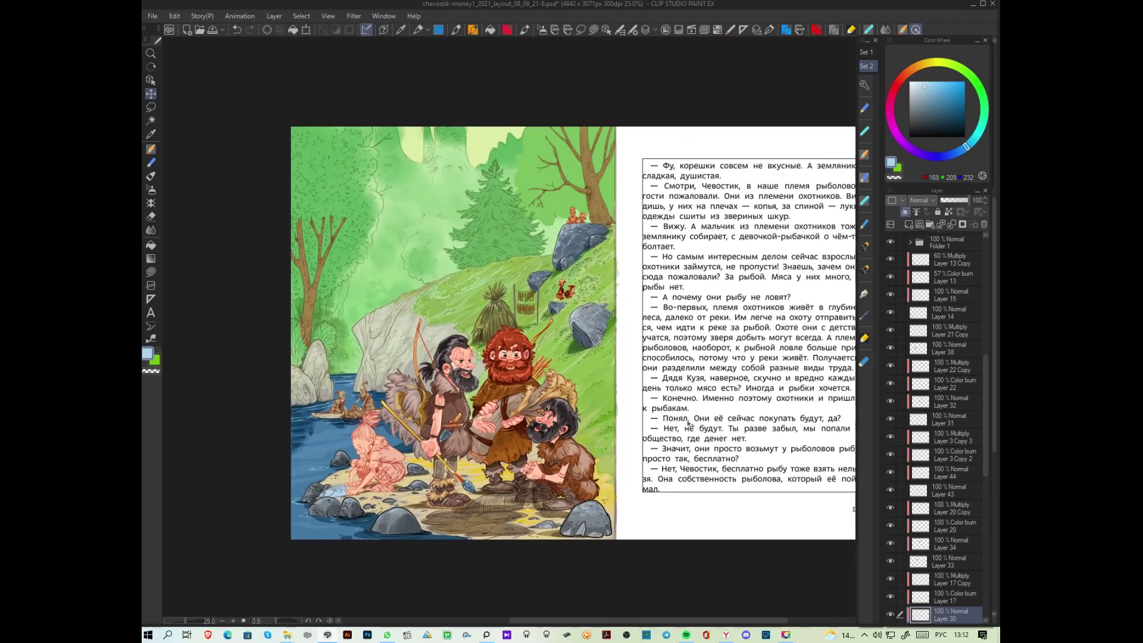
pyautogui.scroll(1, 688, 423)
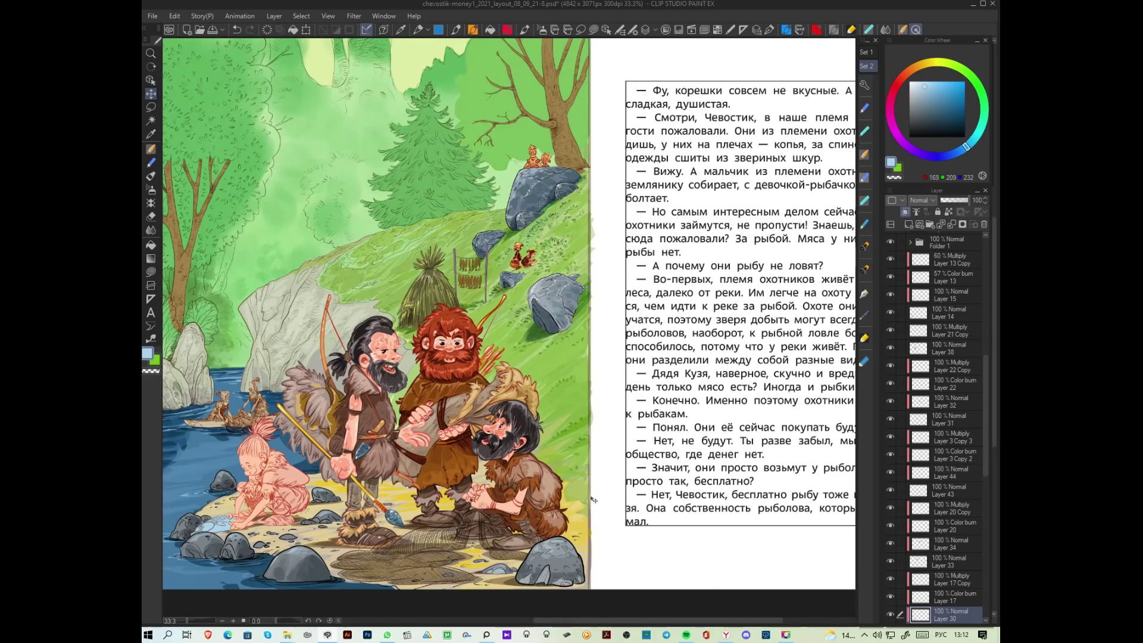
pyautogui.scroll(-1, 593, 500)
pyautogui.scroll(1, 593, 500)
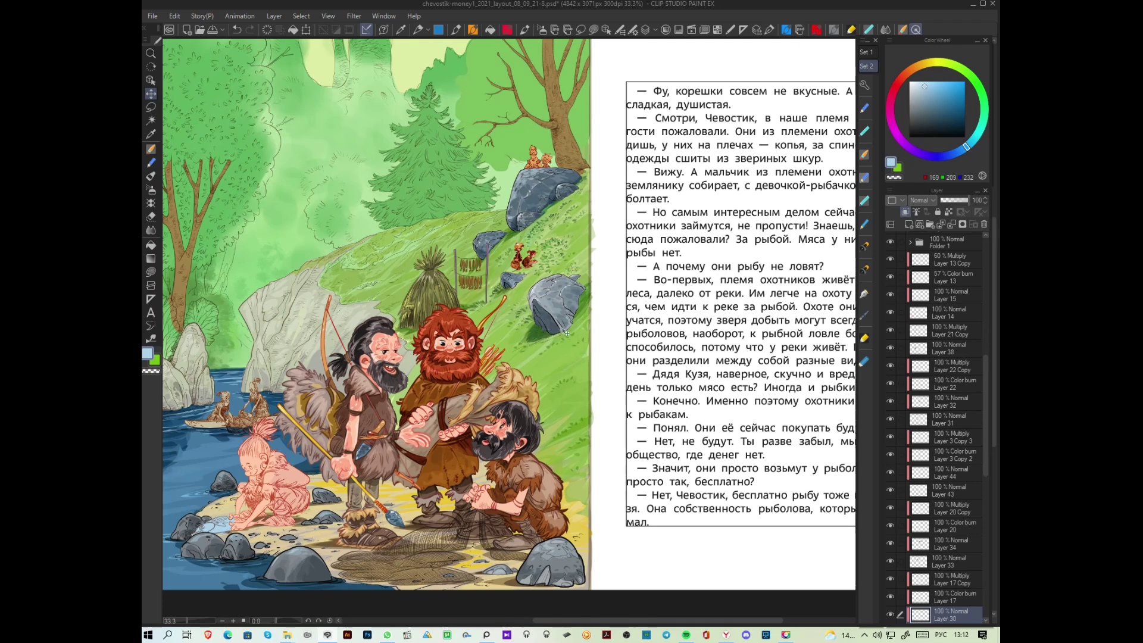
pyautogui.click(785, 635)
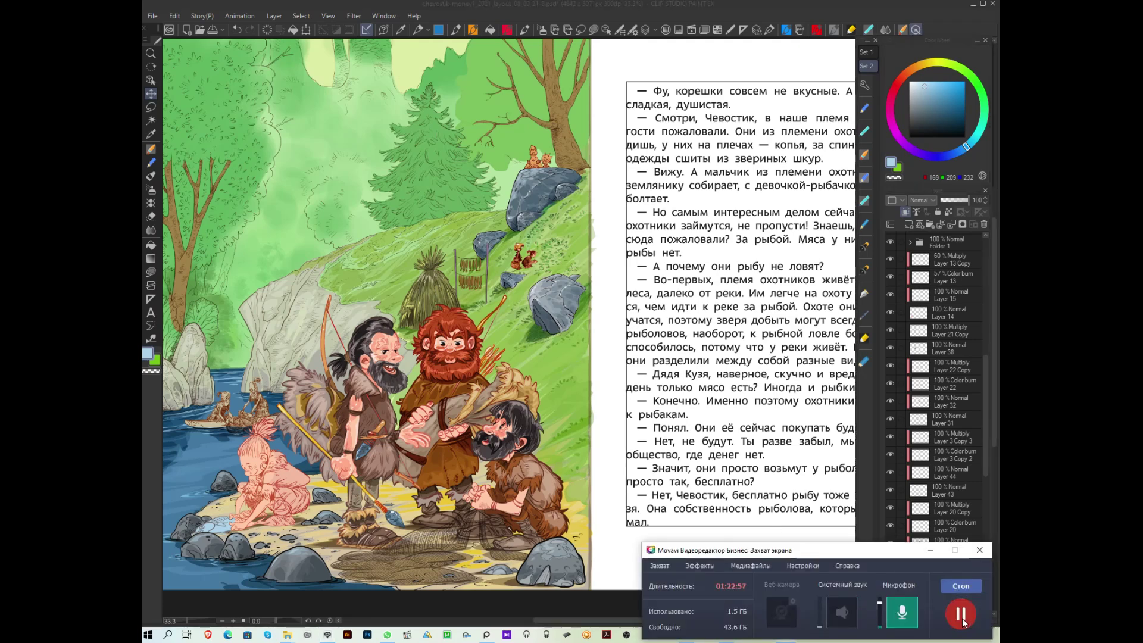